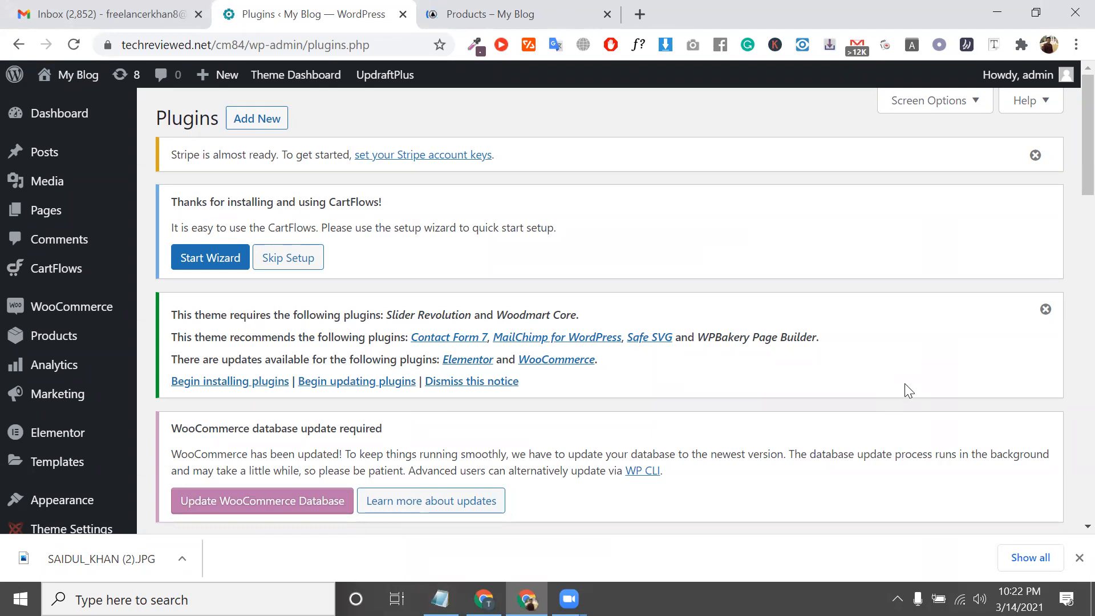
- On the store's shop page, add the Bachelor Point T-shirt in SkyBlue, size L, to the cart
click(567, 11)
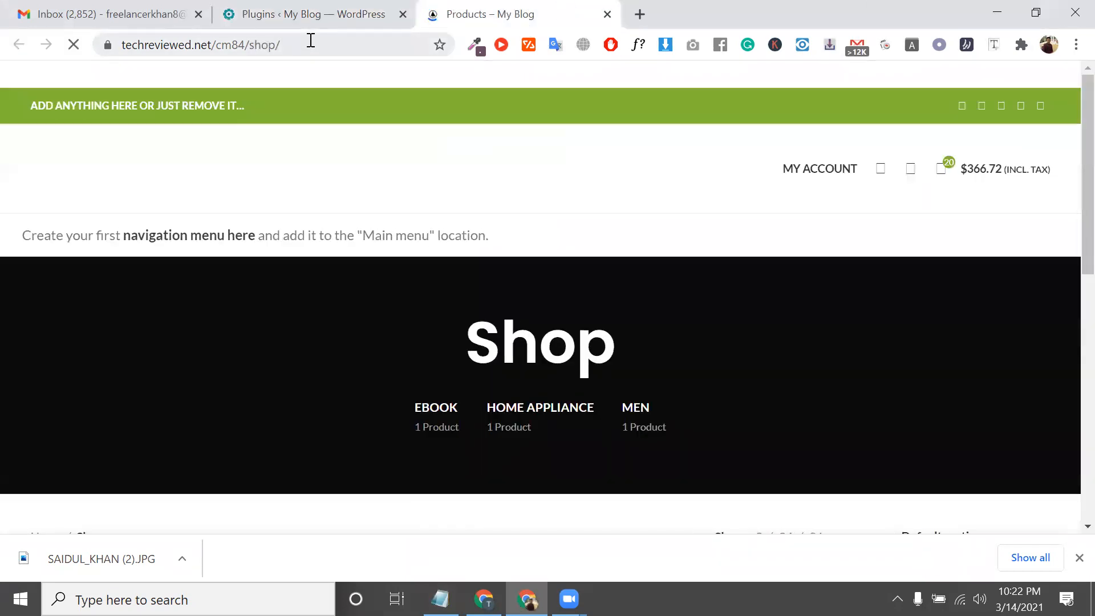
scroll(270, 331, down, 10)
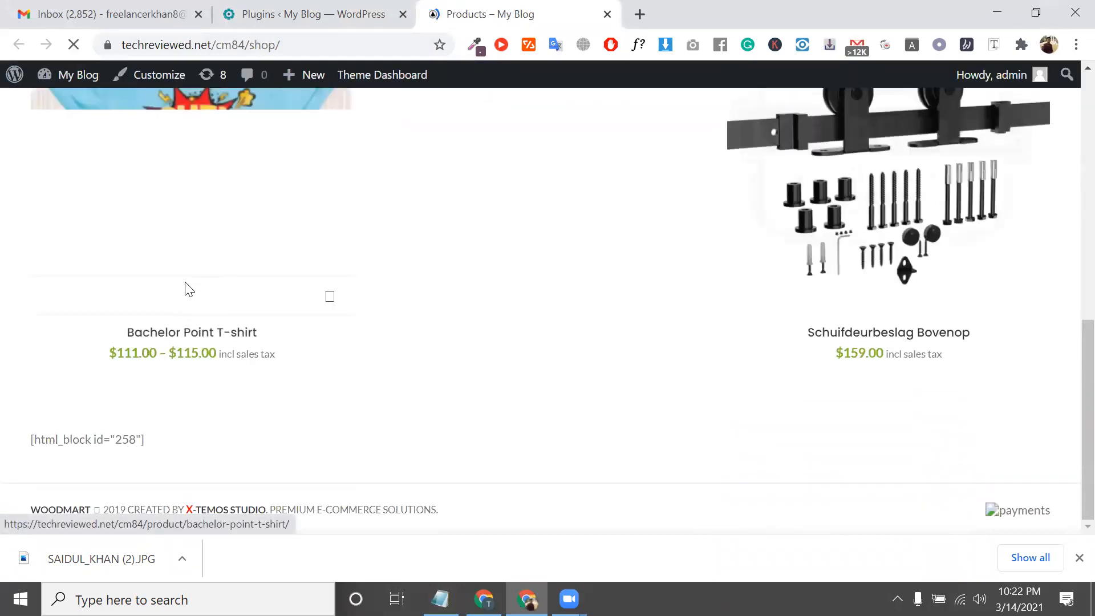
mouse_move(215, 440)
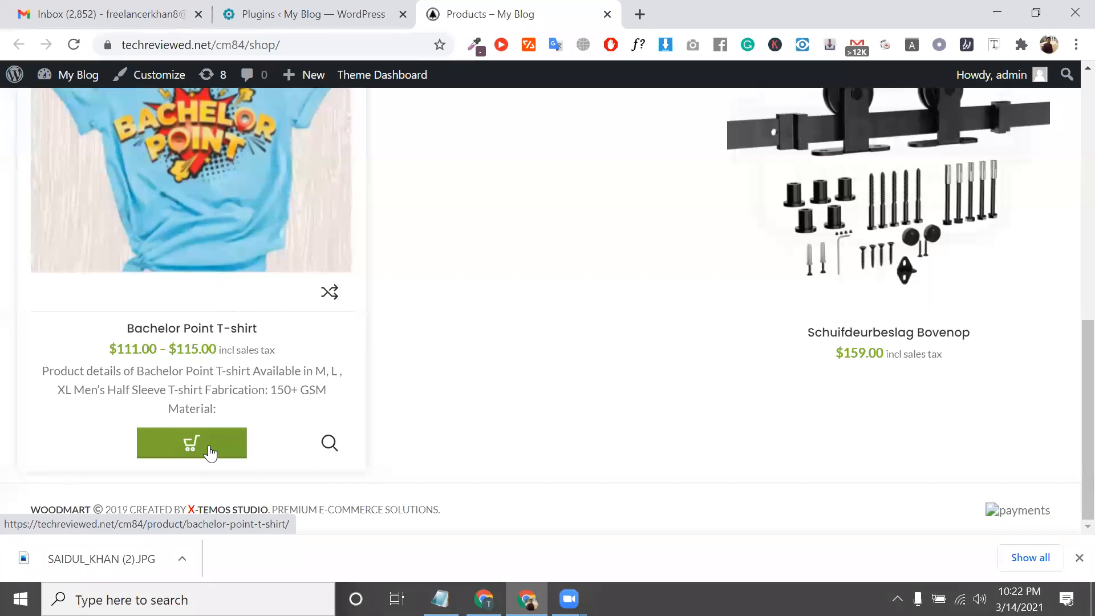
click(209, 450)
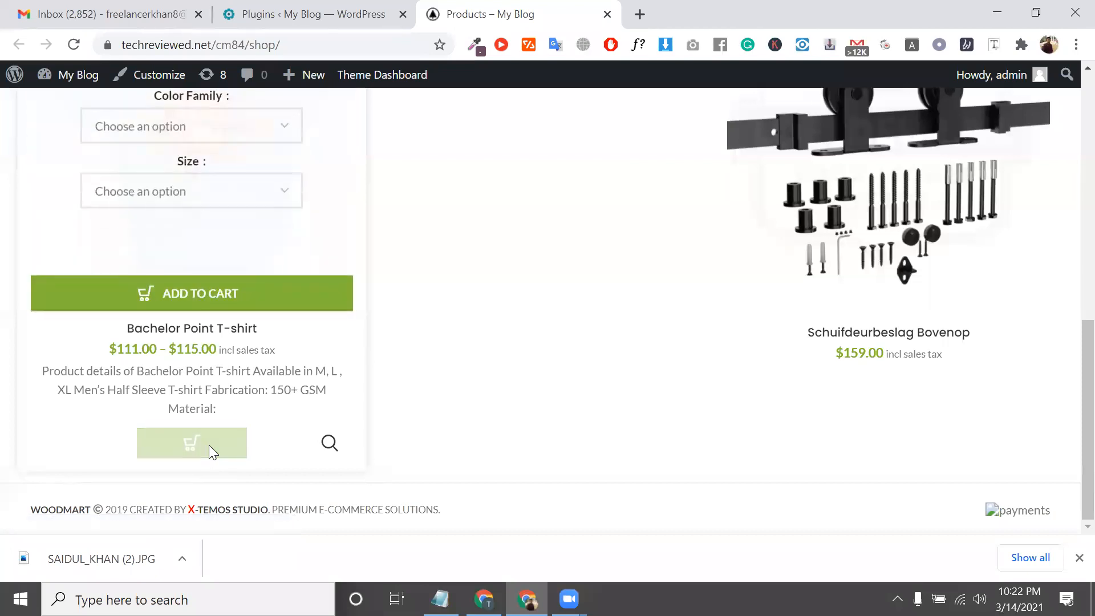
click(174, 134)
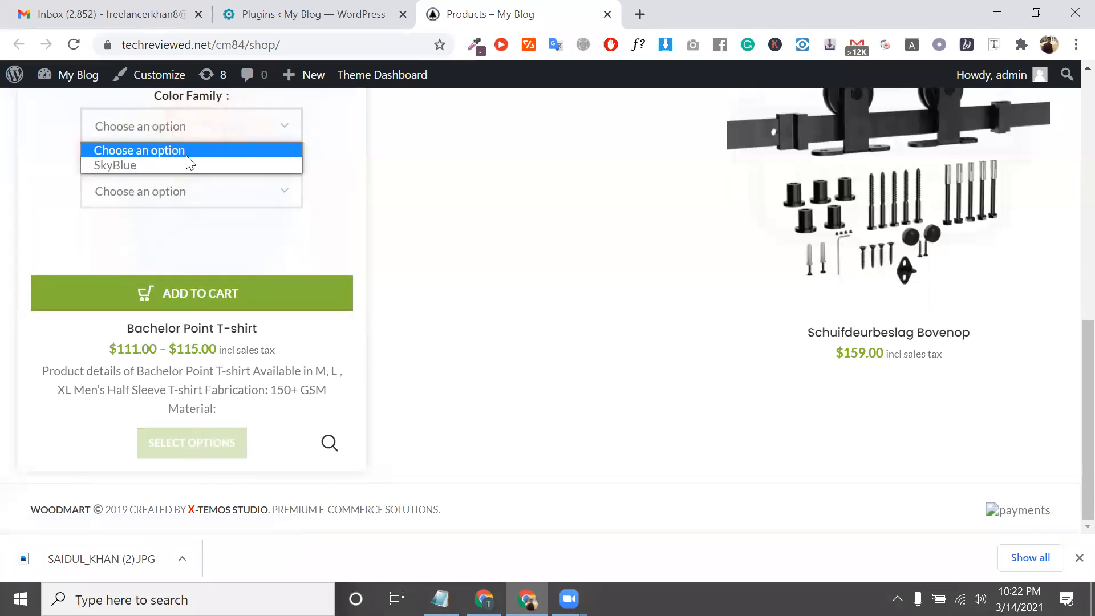
click(193, 165)
click(208, 193)
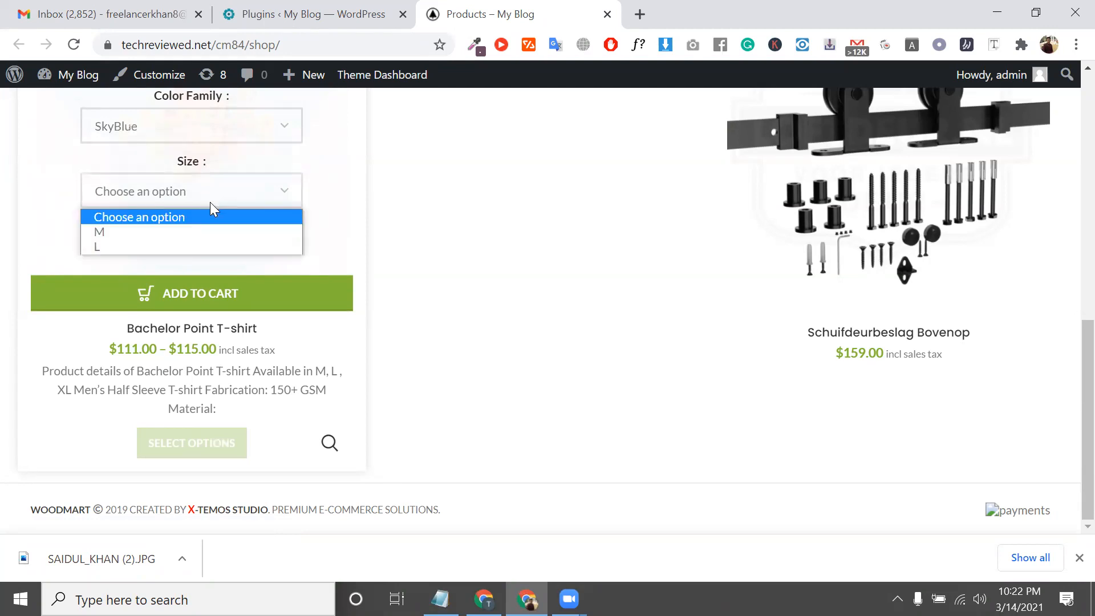
click(222, 246)
click(234, 296)
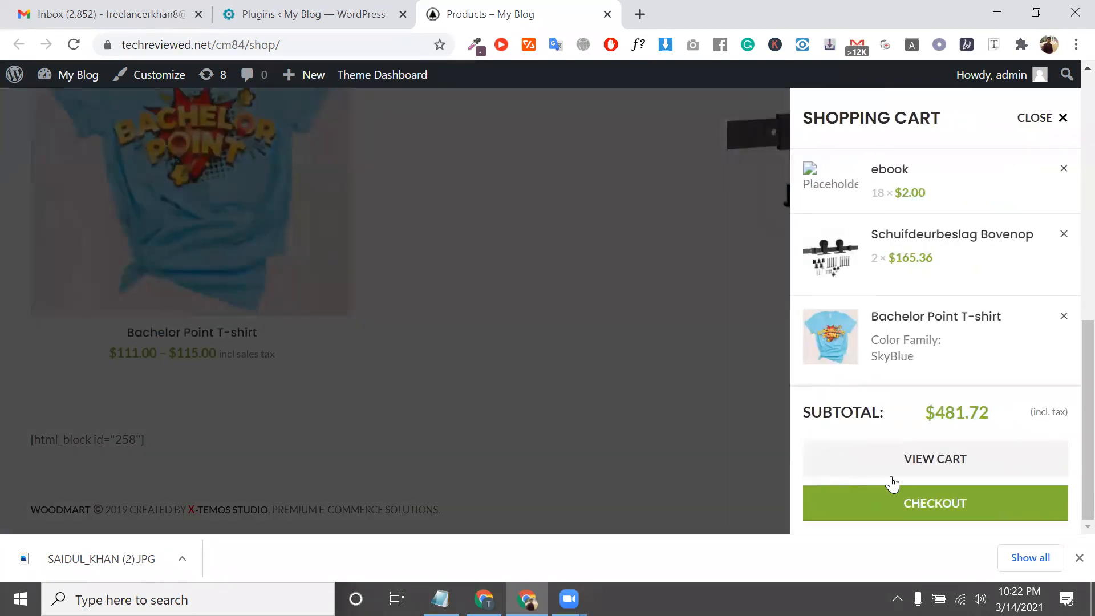
- Open the full cart page and review the subtotal and shipping entries in the cart totals
click(932, 458)
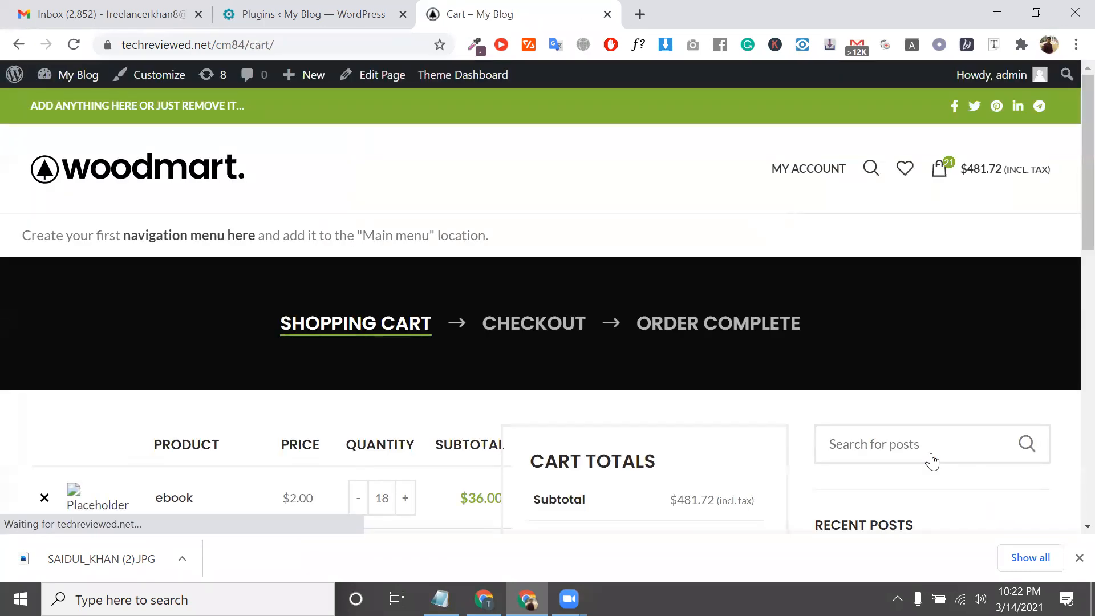
scroll(933, 461, down, 10)
scroll(719, 457, down, 5)
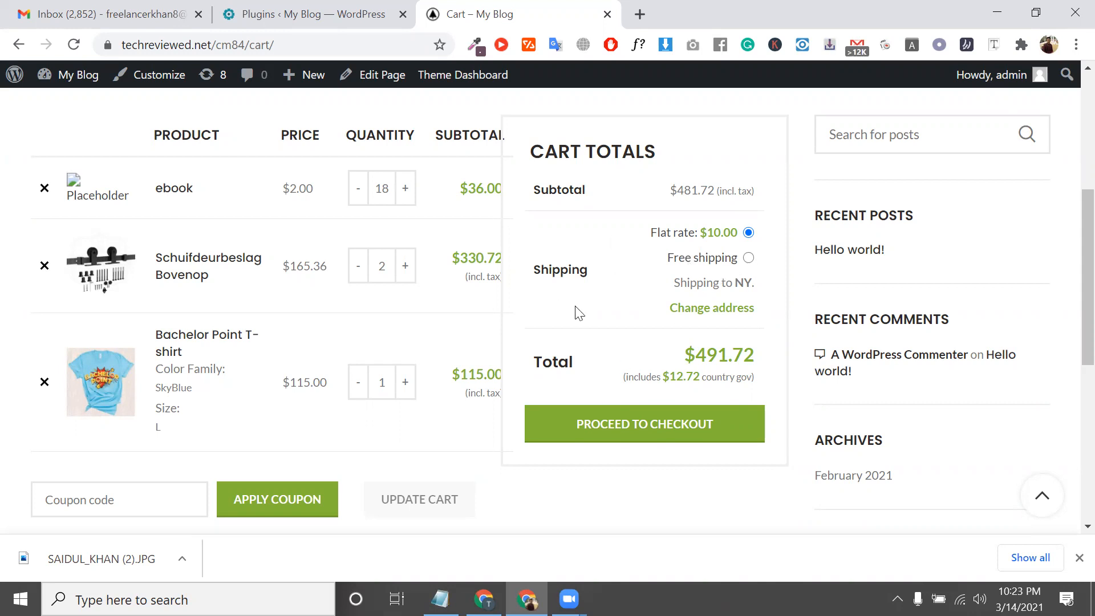
double_click(564, 263)
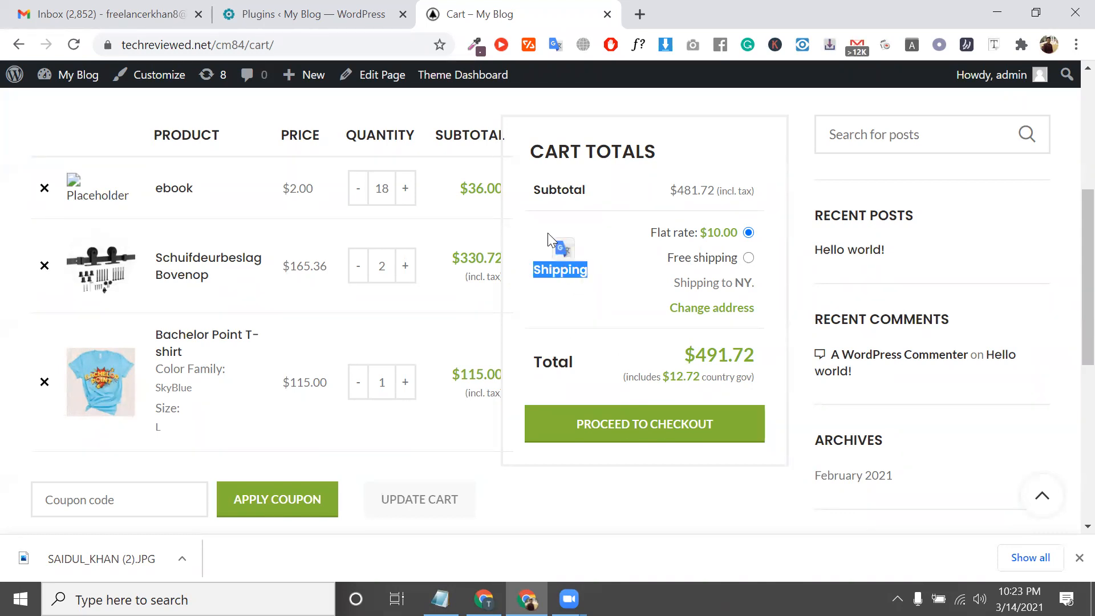
double_click(545, 191)
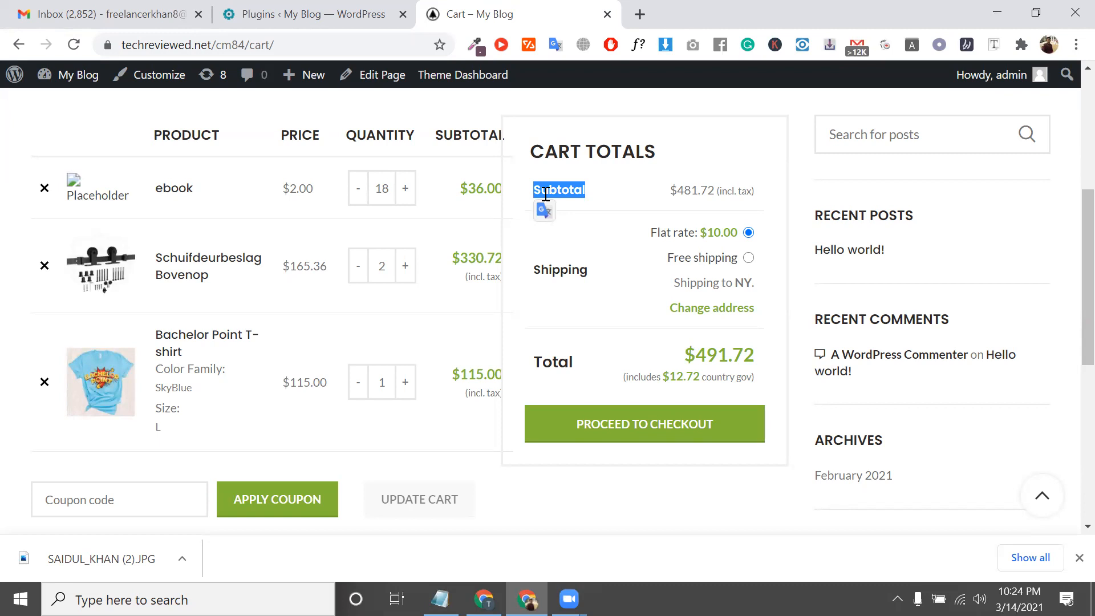
- Return to the WordPress plugins admin page and open the page for adding new plugins
click(303, 14)
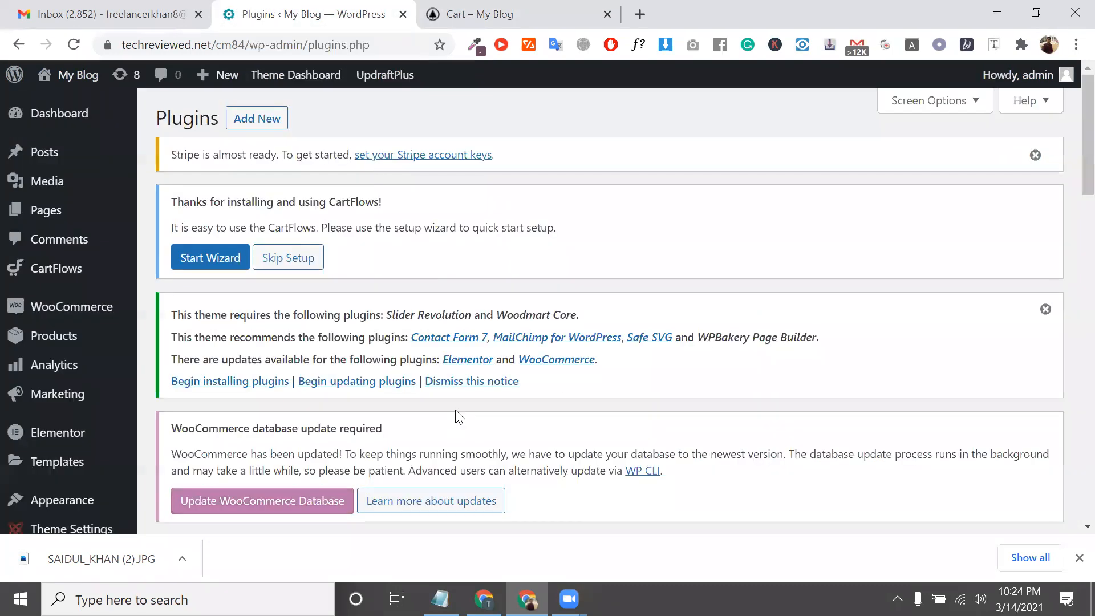
scroll(459, 417, down, 1)
scroll(459, 416, down, 3)
click(858, 337)
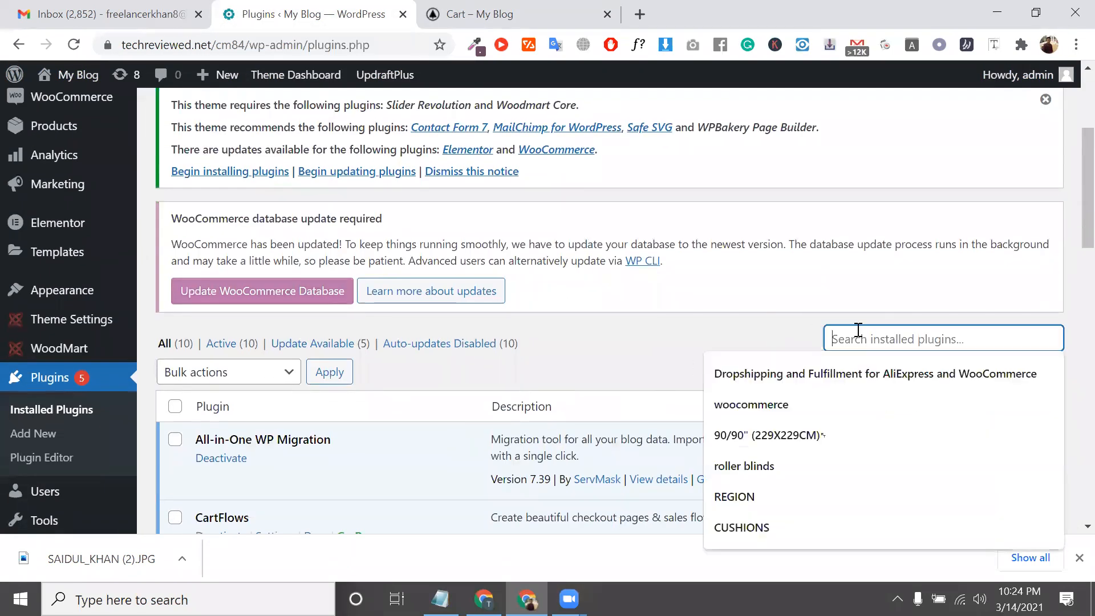
scroll(484, 219, up, 4)
click(257, 123)
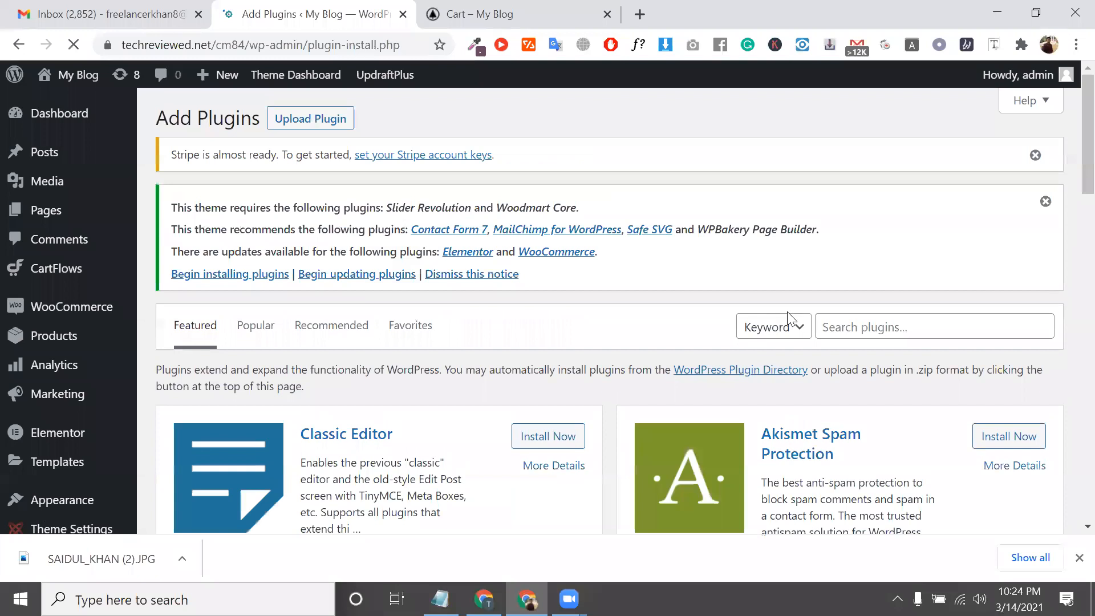
click(826, 324)
text(Slider Revolution and Woodmart Core)
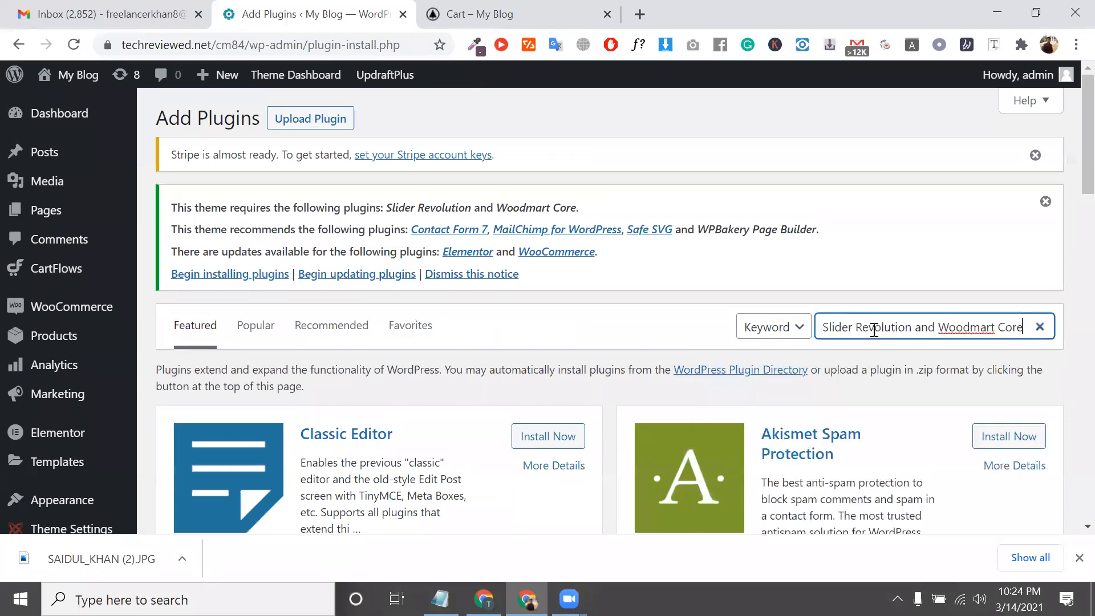
triple_click(874, 330)
key(BackSpace)
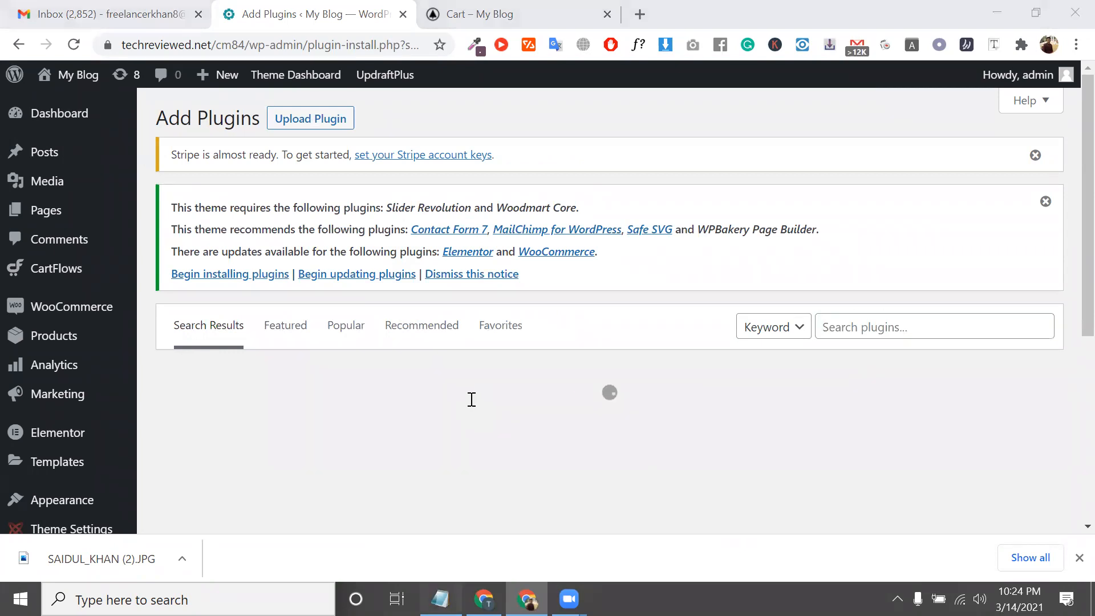
- Copy "WooCommerce cart Abandonment Recovery" from the woo plugin notes in Notepad and search the WordPress plugin directory for it
key(alt+Tab)
click(684, 383)
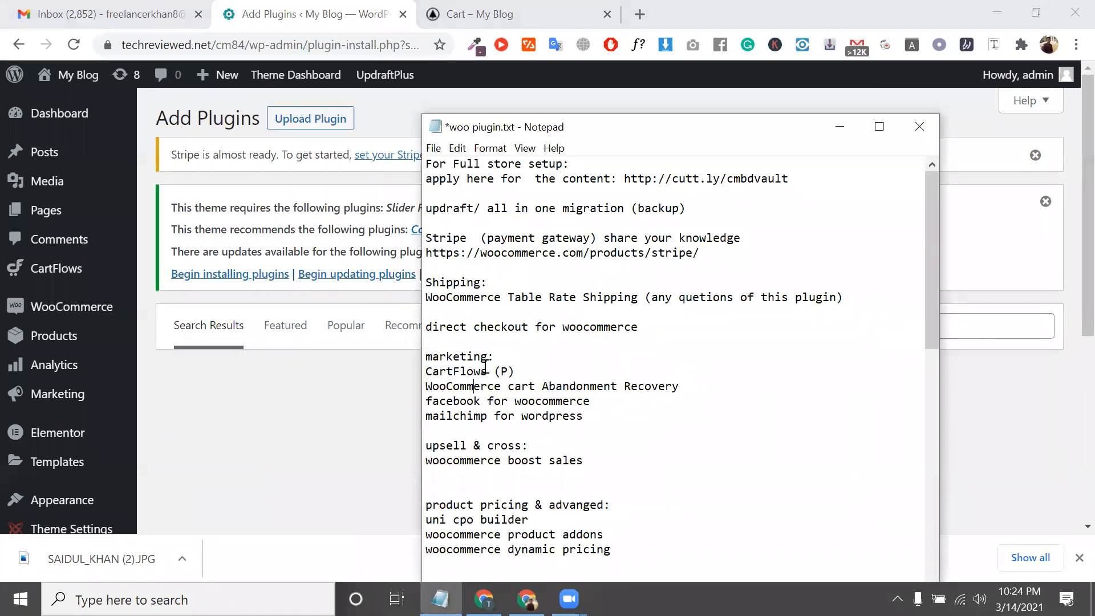
shift+click(422, 371)
key(shift+Down)
key(ctrl+c)
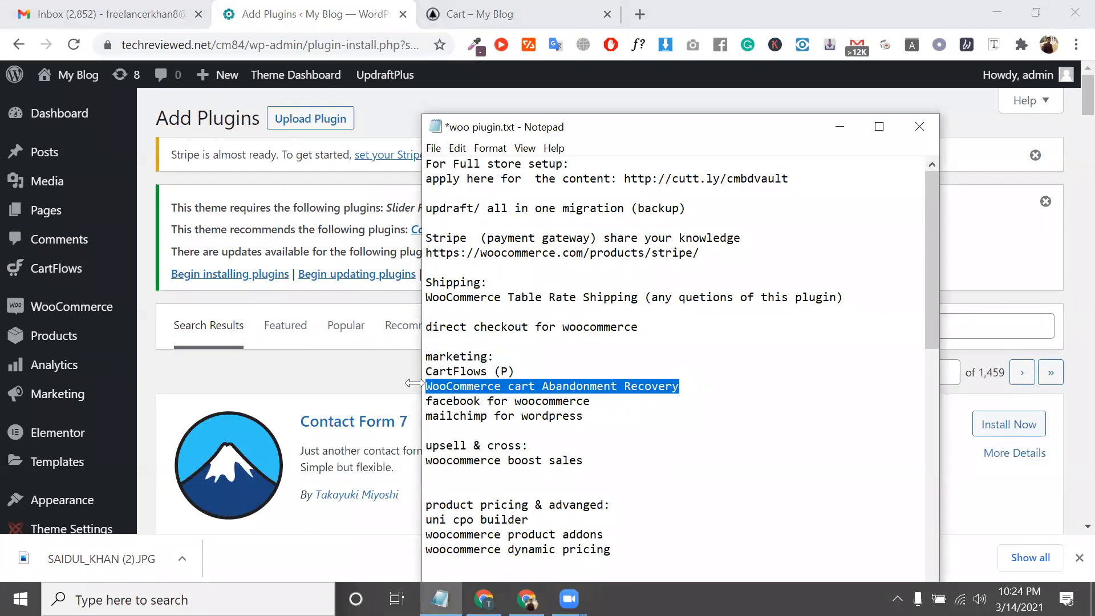
click(308, 306)
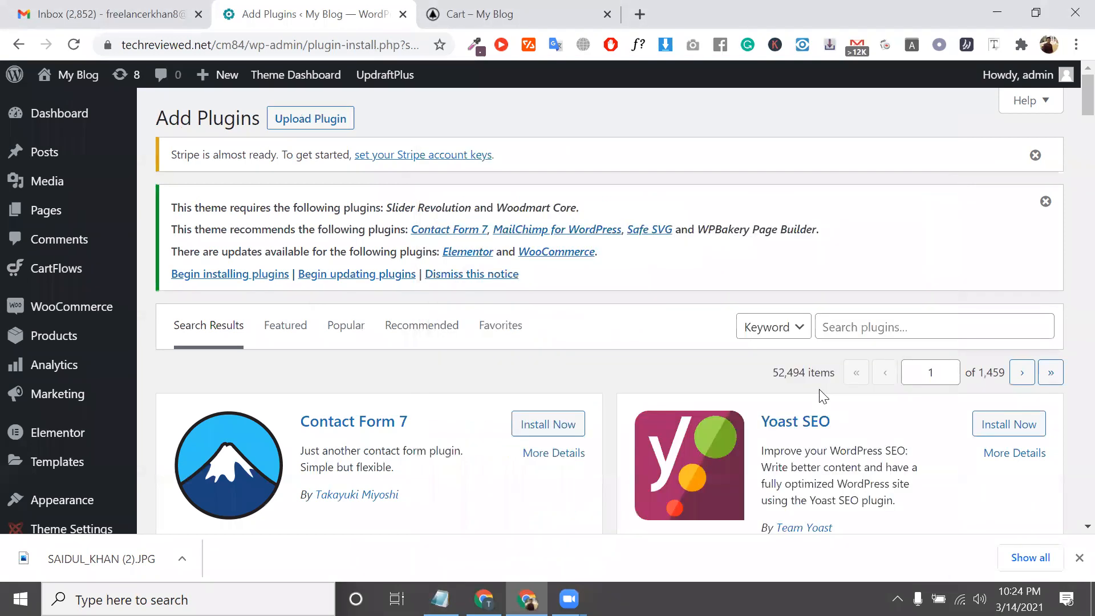
click(855, 334)
key(ctrl+v)
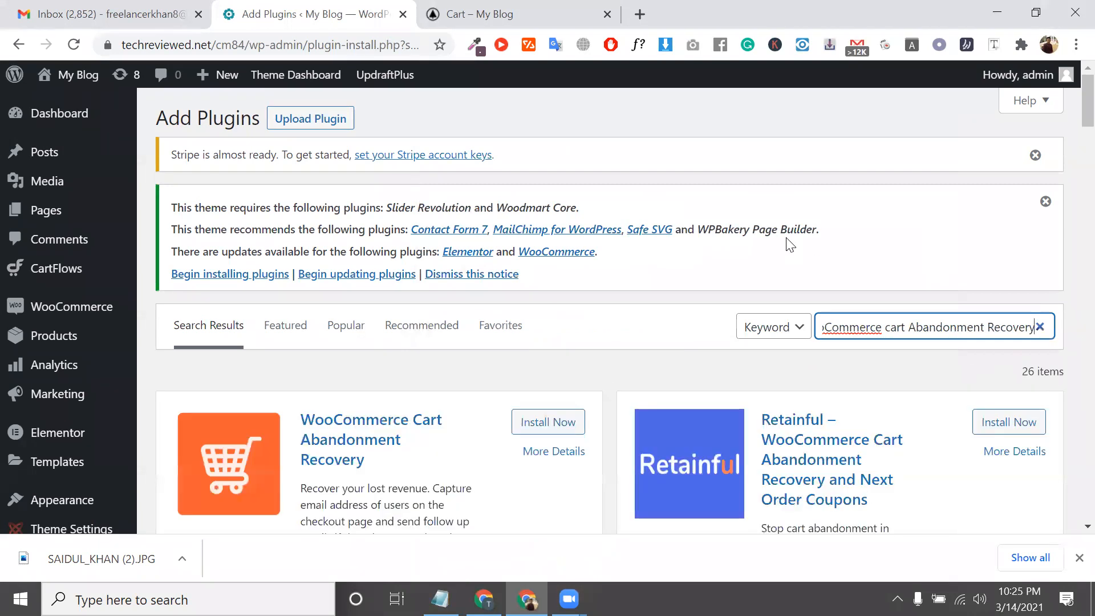
- Install and activate the WooCommerce Cart Abandonment Recovery plugin by CartFlows Inc
scroll(388, 432, down, 2)
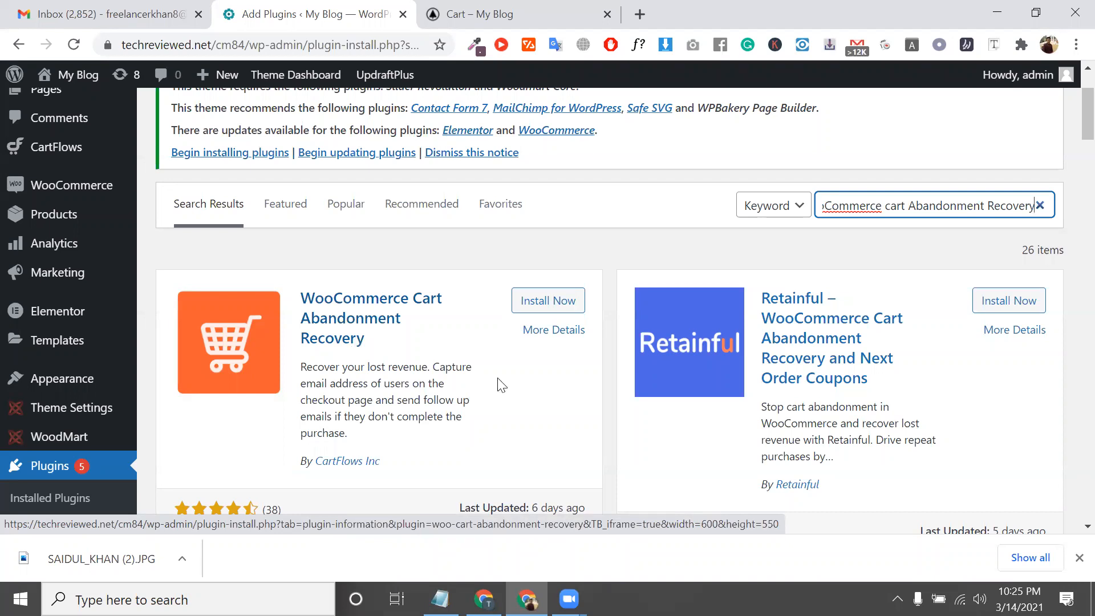
click(569, 307)
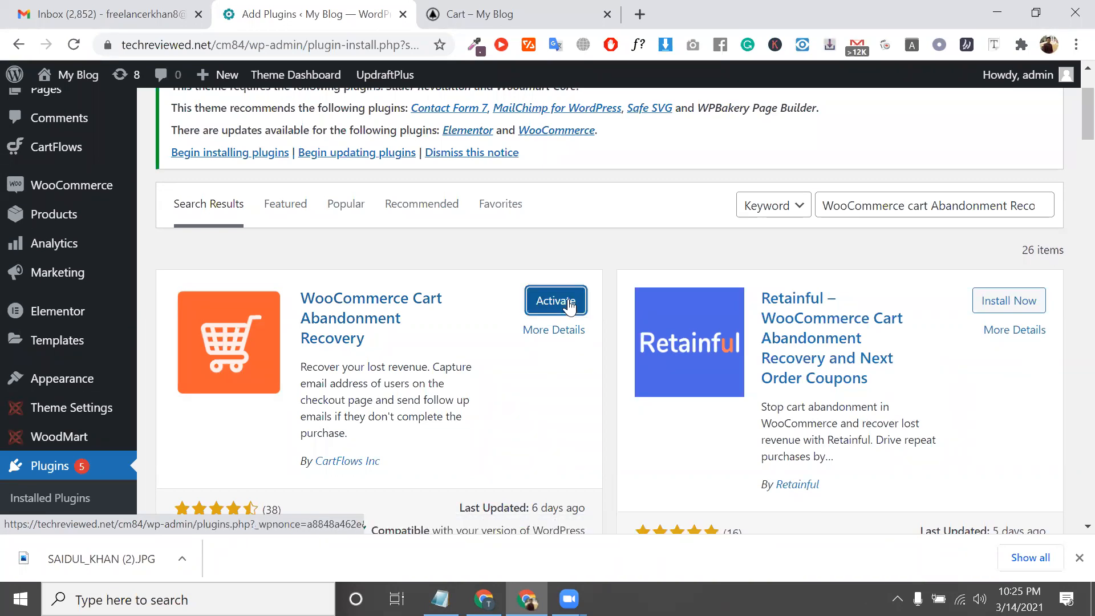
click(569, 307)
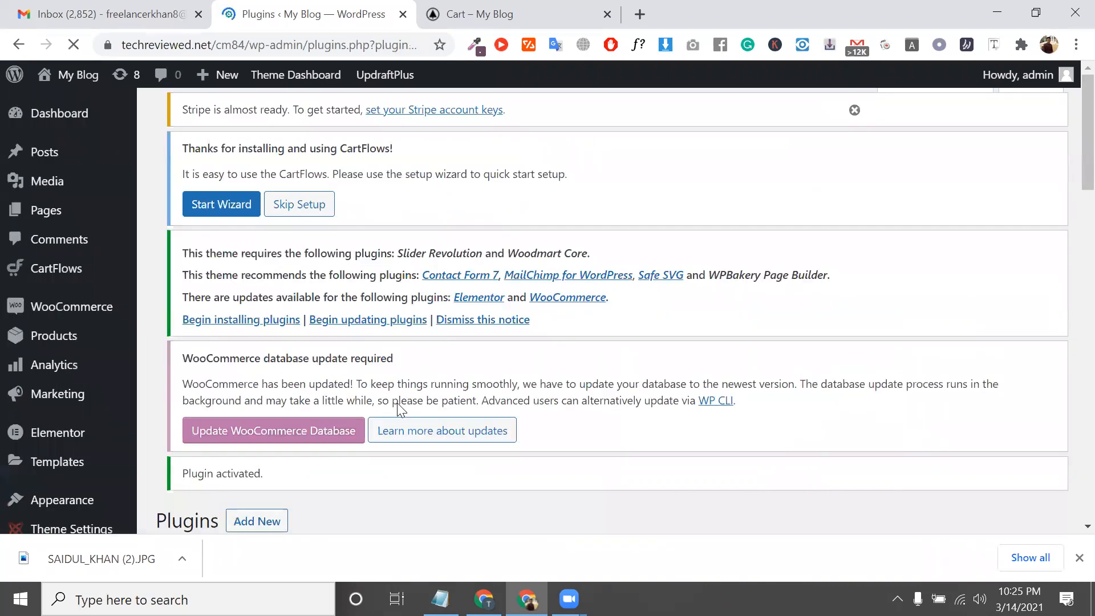
- Find WooCommerce Cart Abandonment Recovery among the installed plugins and open its configuration page
scroll(243, 355, down, 5)
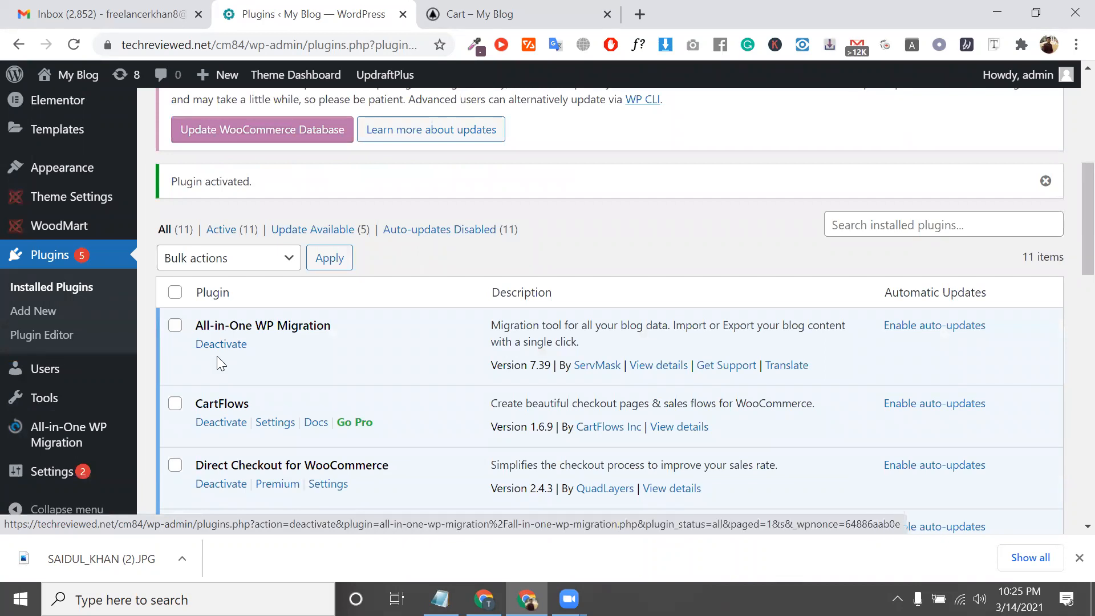
scroll(217, 356, down, 1)
scroll(114, 374, down, 2)
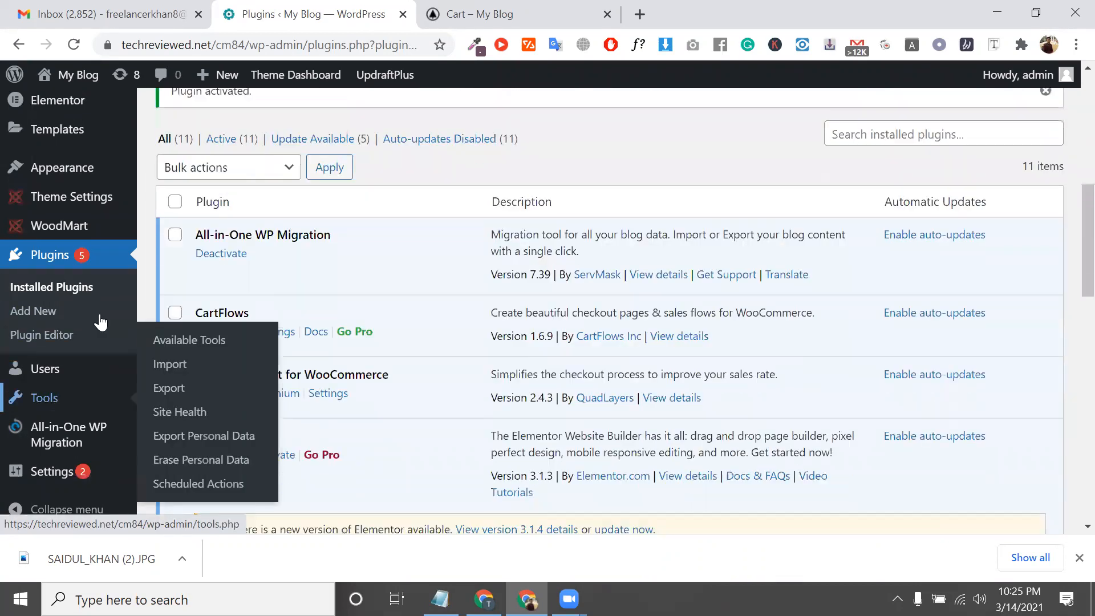
scroll(85, 268, up, 2)
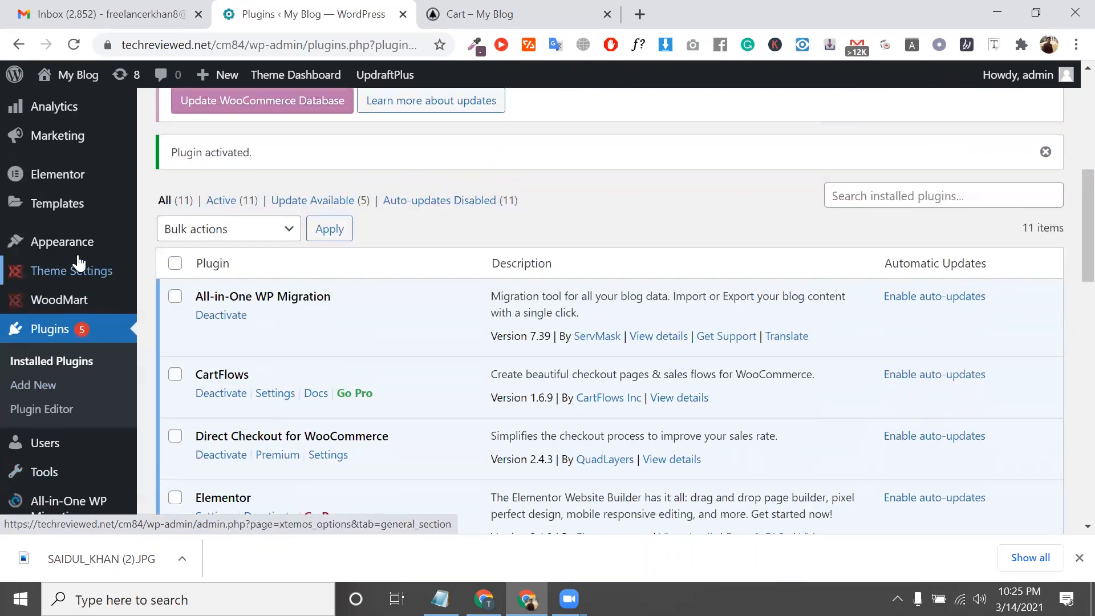
mouse_move(90, 255)
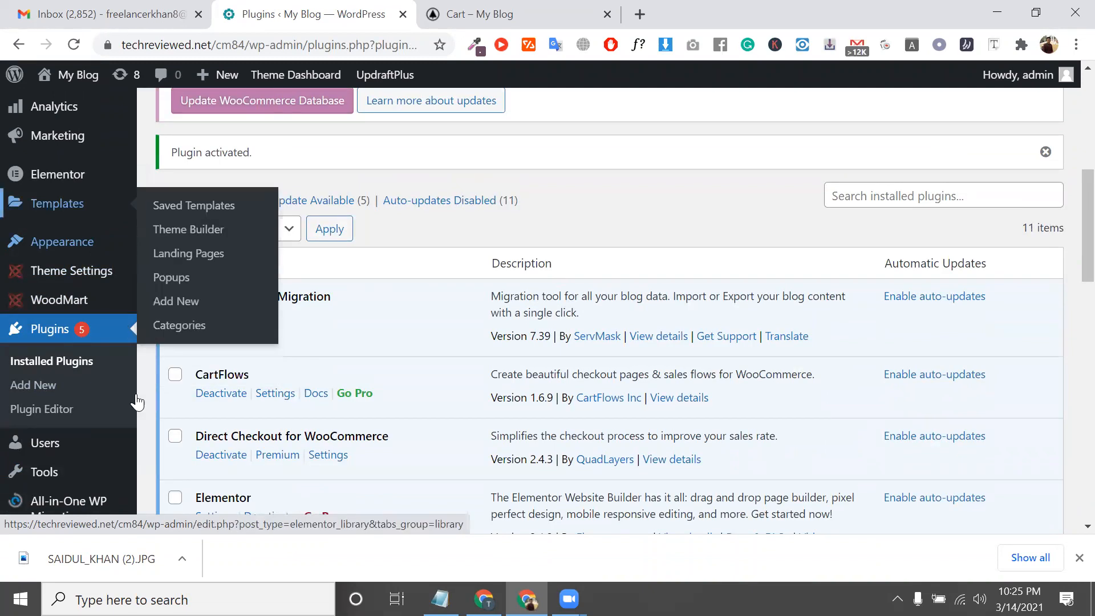
scroll(137, 408, down, 3)
scroll(361, 344, down, 4)
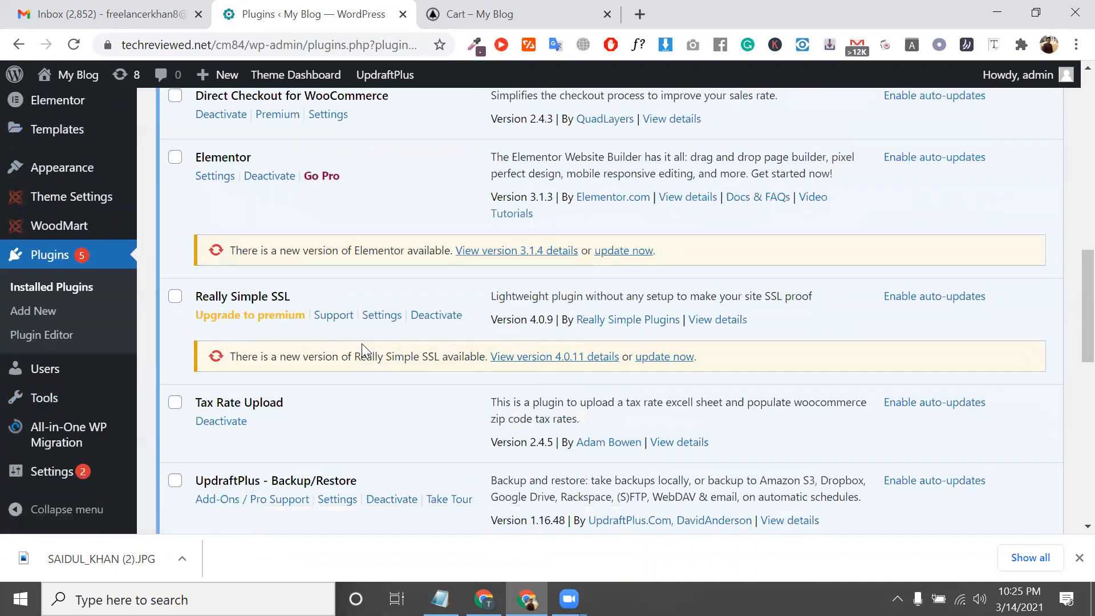
scroll(344, 320, up, 3)
scroll(346, 255, up, 3)
scroll(345, 247, down, 10)
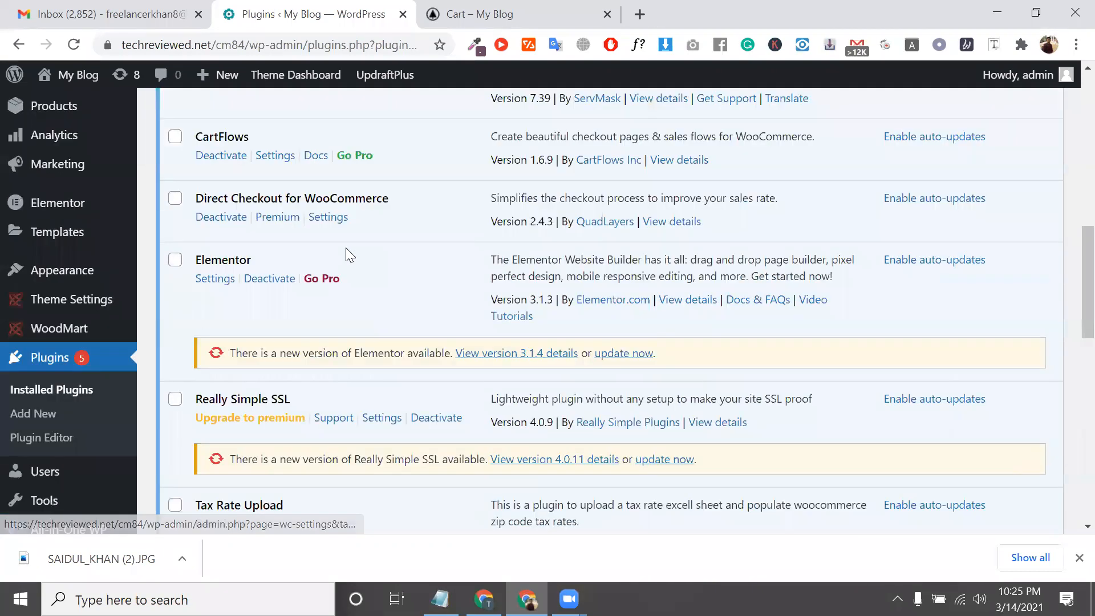
scroll(231, 381, down, 1)
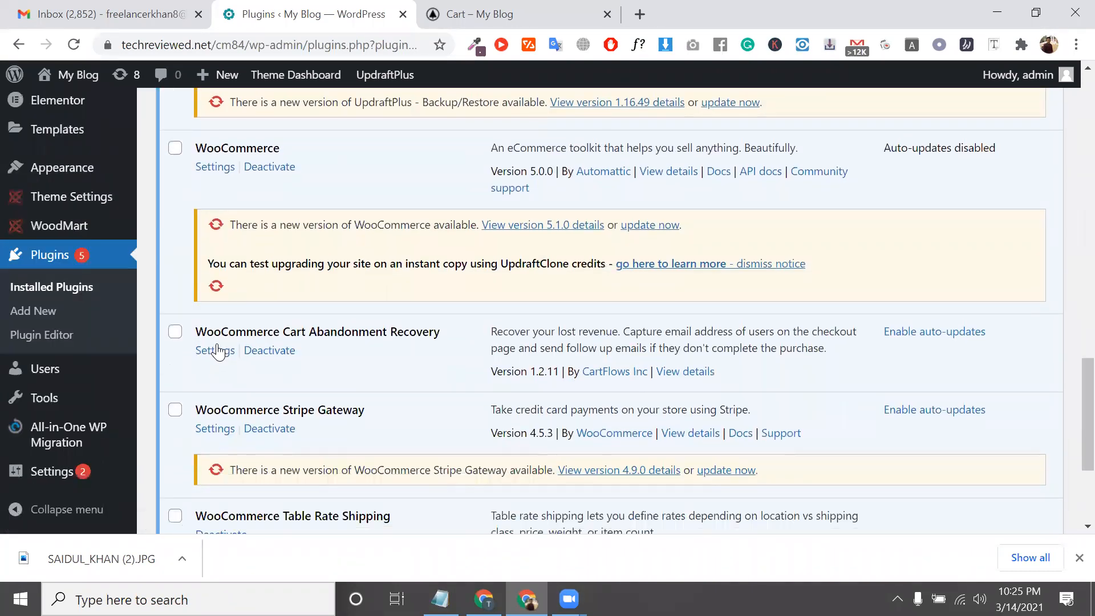
click(215, 351)
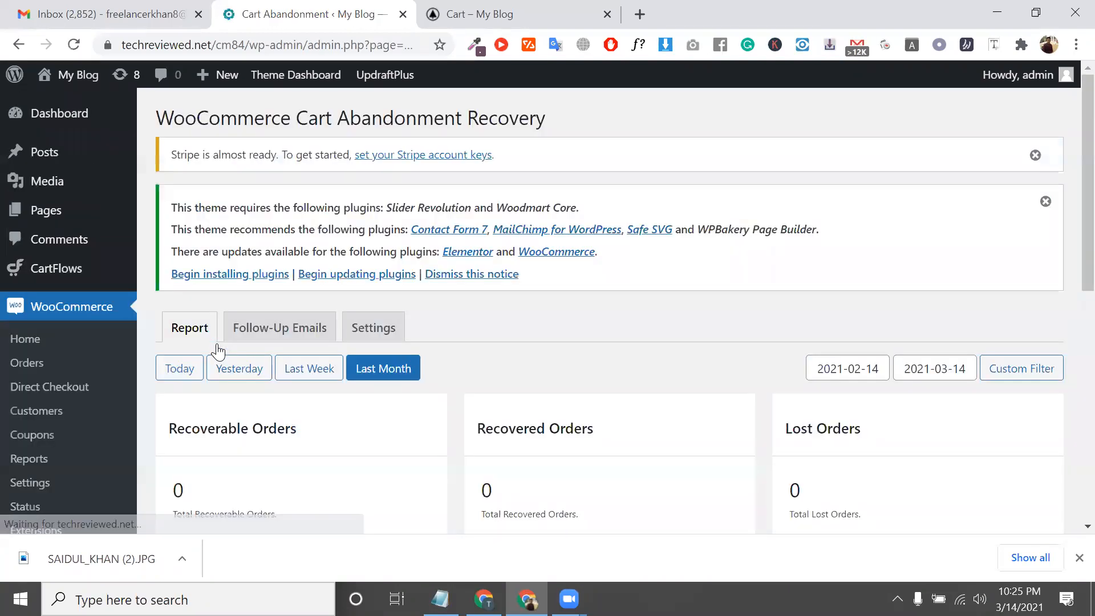
- Open the Cart Abandonment settings and examine the user roles offered for disabling tracking, including Shop manager
scroll(49, 453, down, 2)
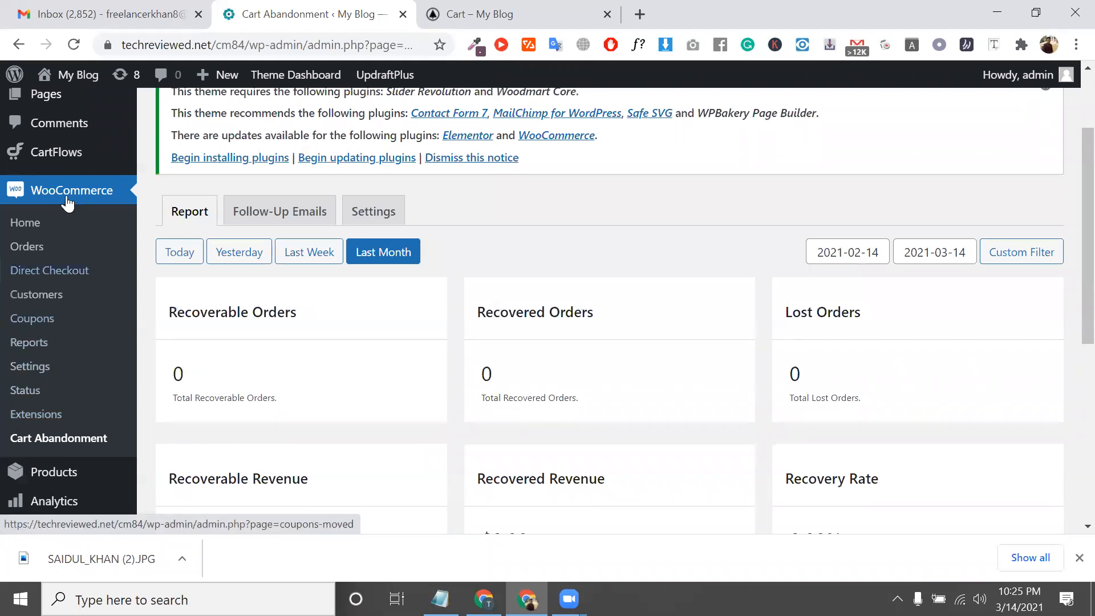
click(372, 225)
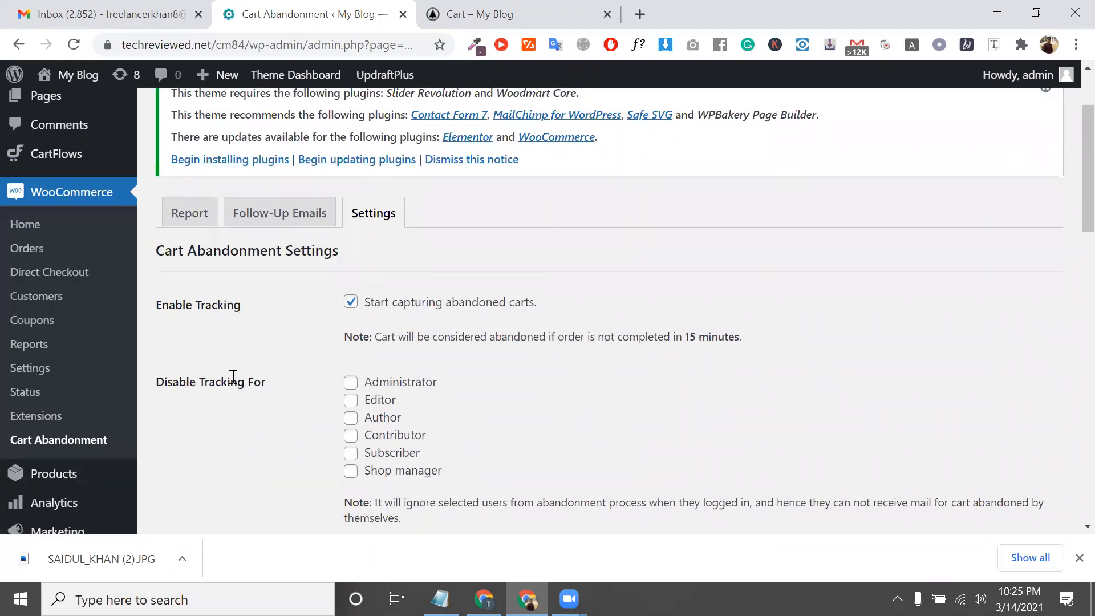
triple_click(233, 377)
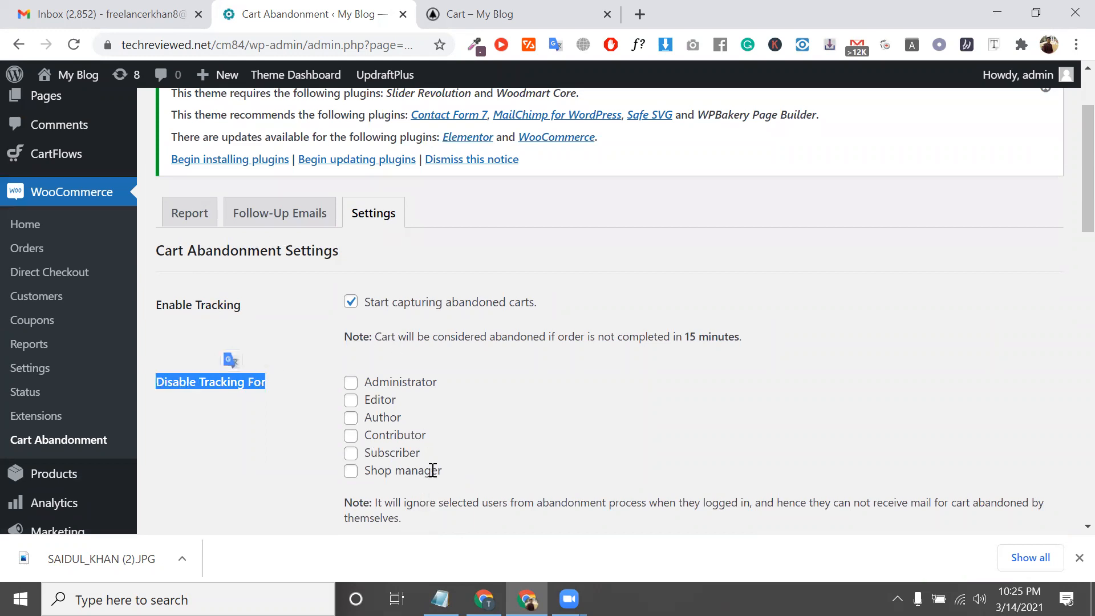
drag(442, 471, 365, 471)
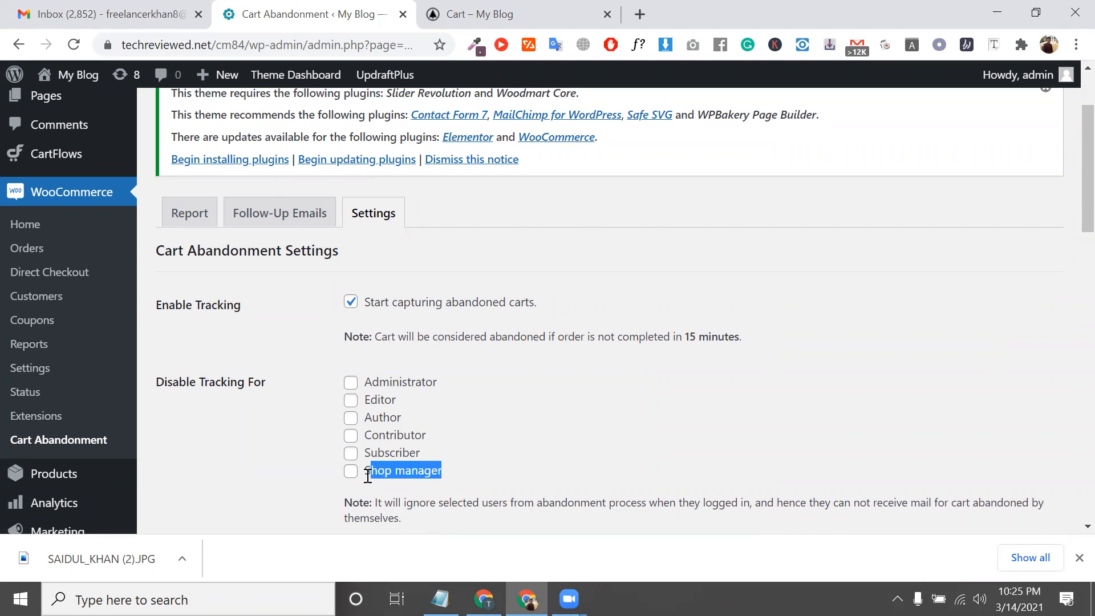
- Examine the Contributor, Author, Editor, Administrator and Subscriber roles listed under Disable Tracking For
double_click(381, 434)
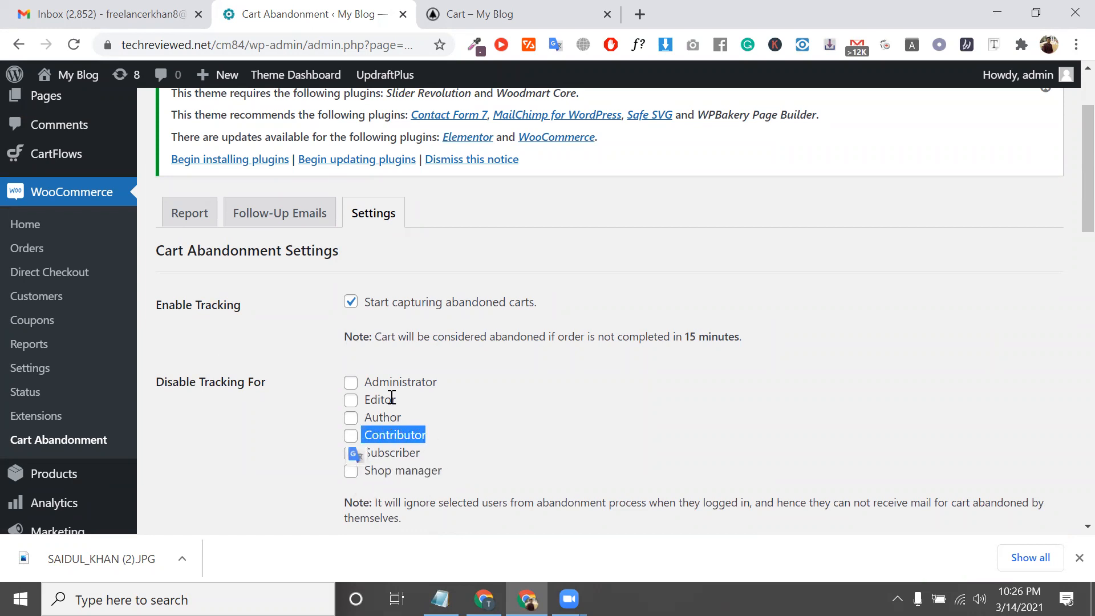
double_click(381, 417)
click(381, 389)
double_click(381, 397)
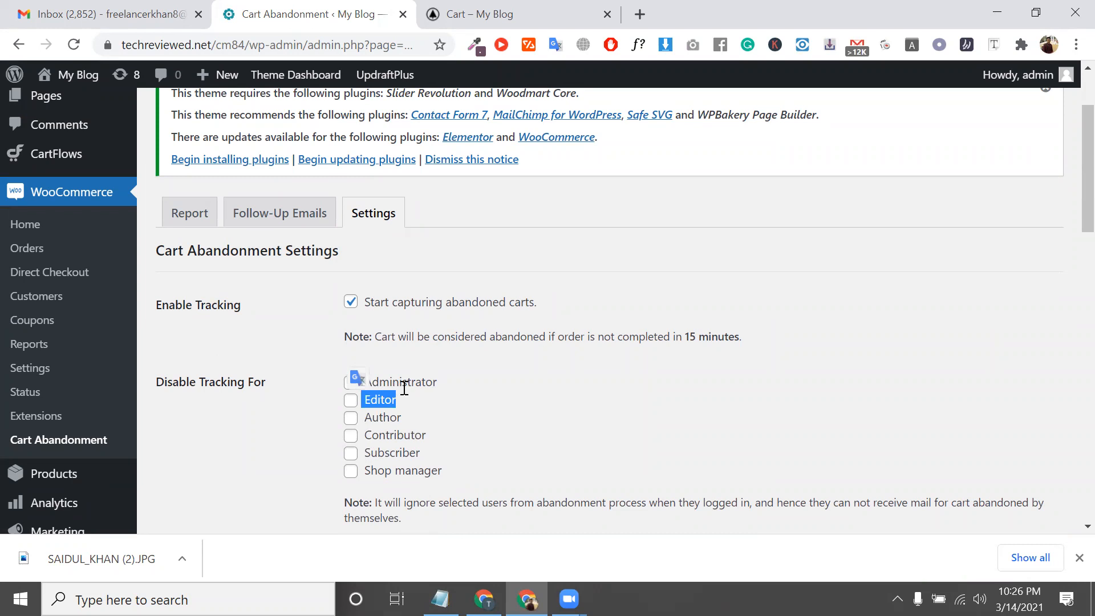
double_click(403, 387)
double_click(396, 448)
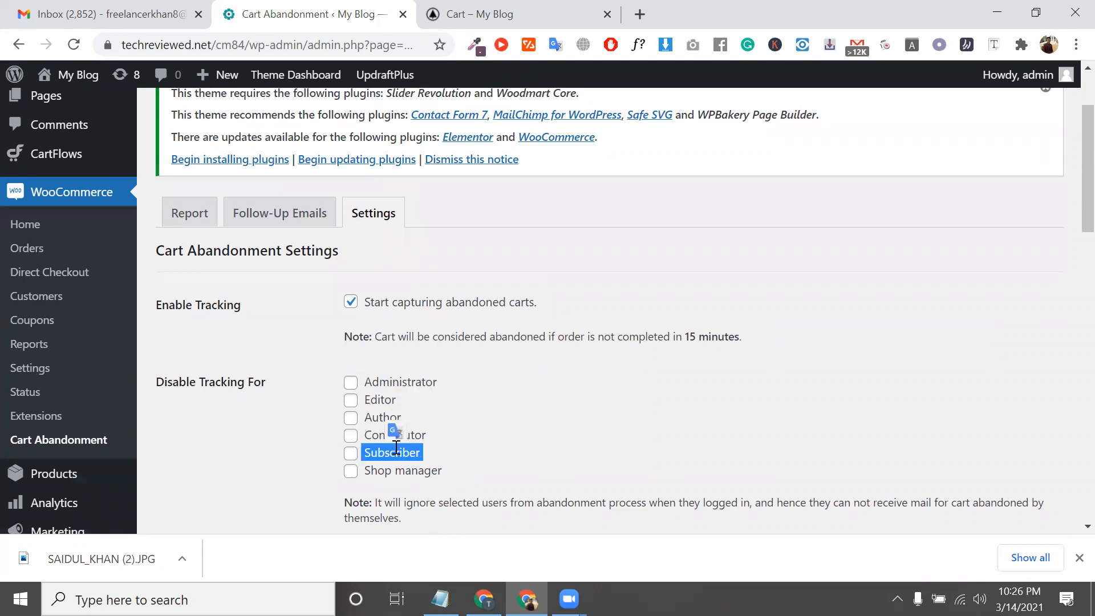
scroll(394, 447, down, 2)
click(263, 429)
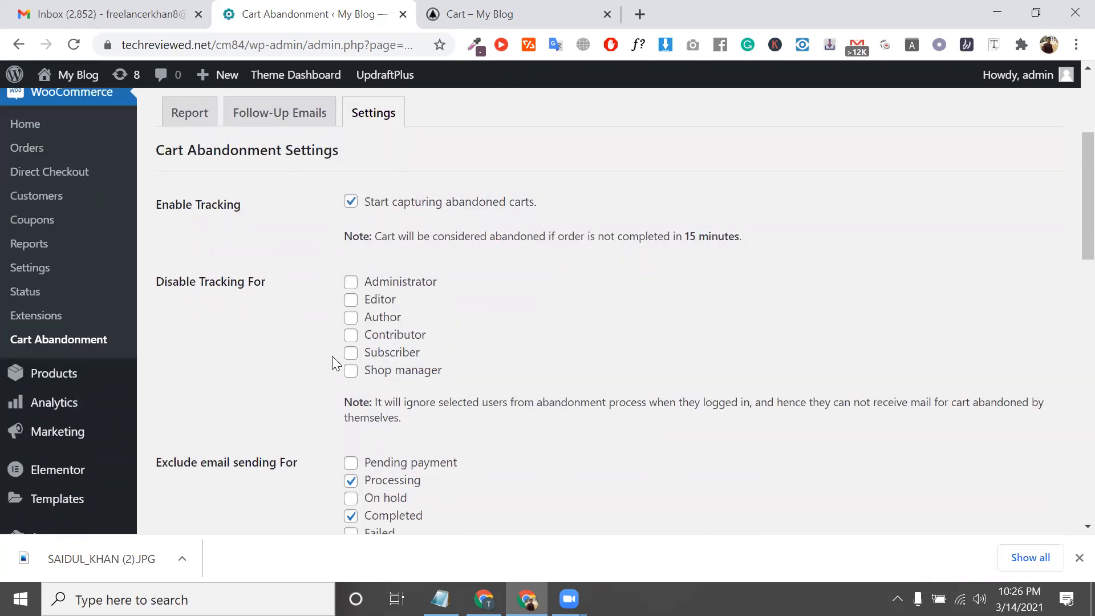
- Try disabling tracking for the Subscriber role and read the note about ignoring selected users
click(351, 352)
drag(375, 406, 655, 397)
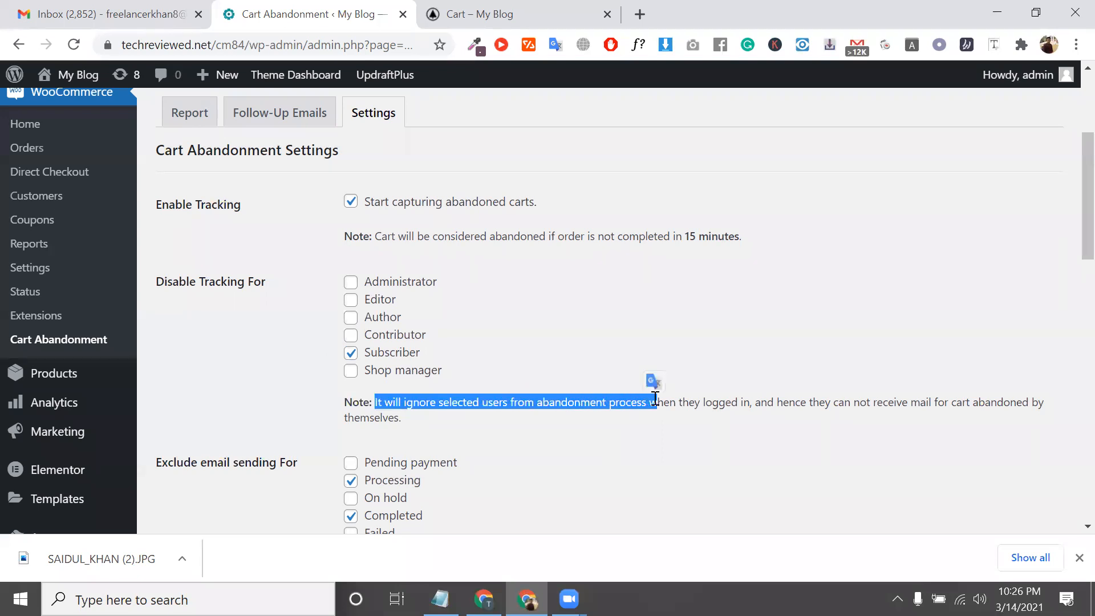
click(351, 353)
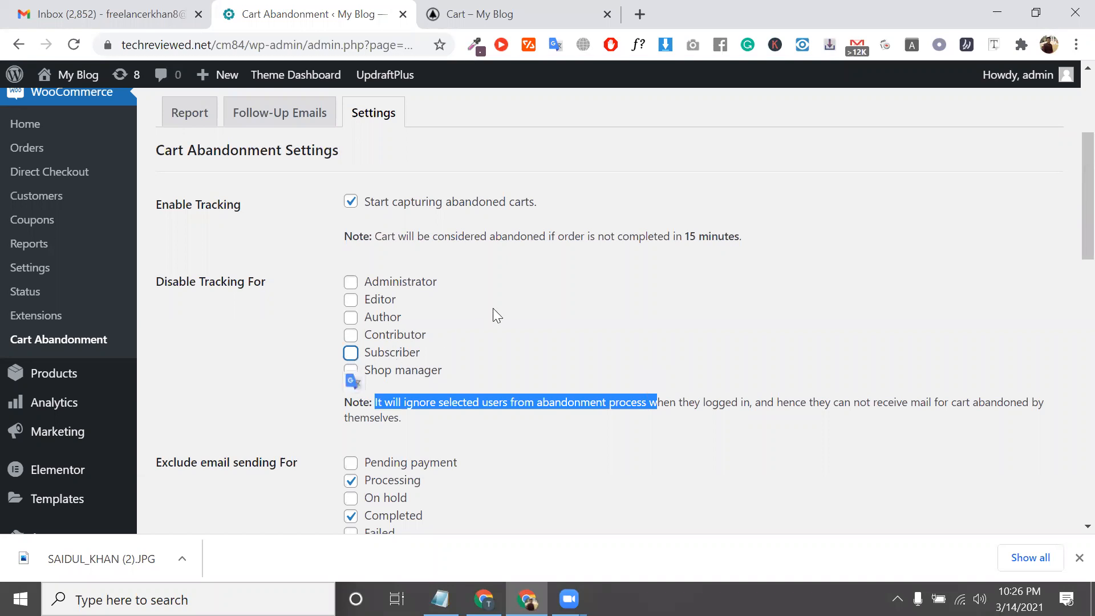
click(511, 306)
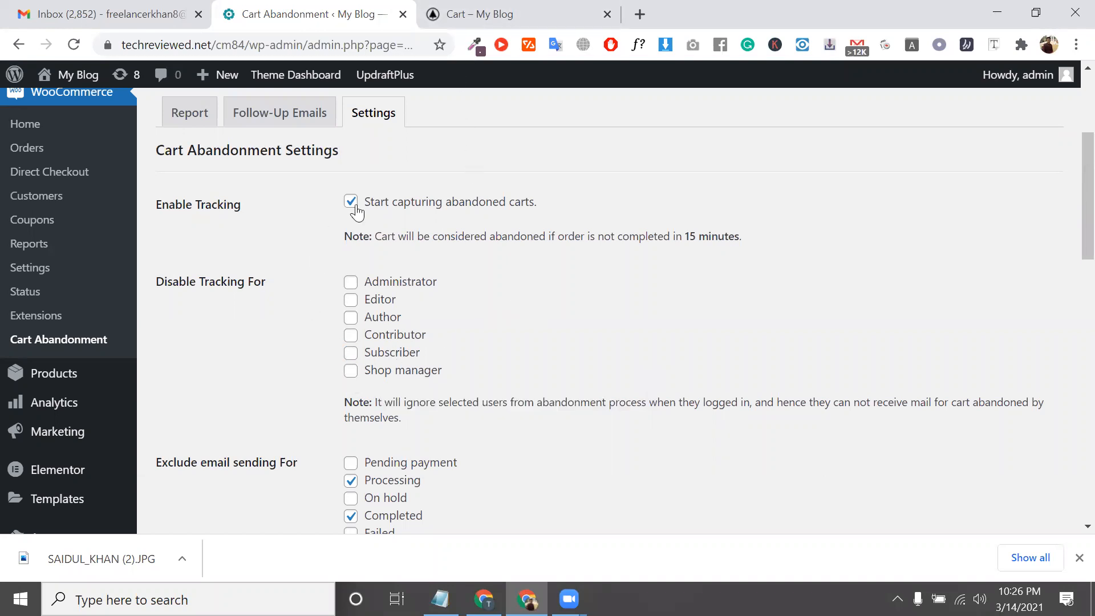
- Check the Total row on the store's Cart page and return to the Cart Abandonment settings
click(491, 7)
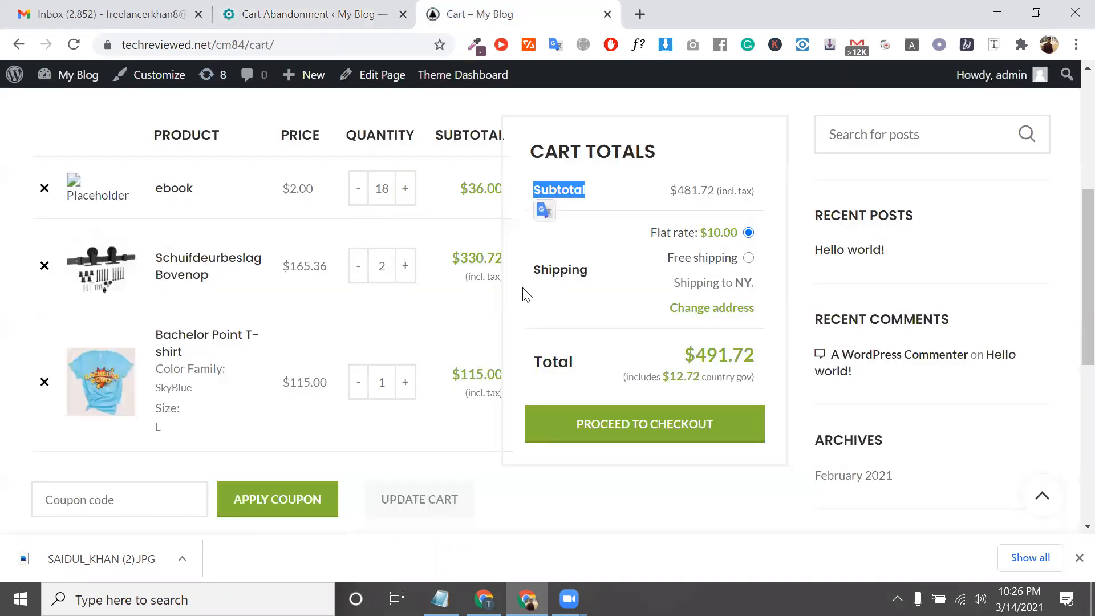
double_click(551, 362)
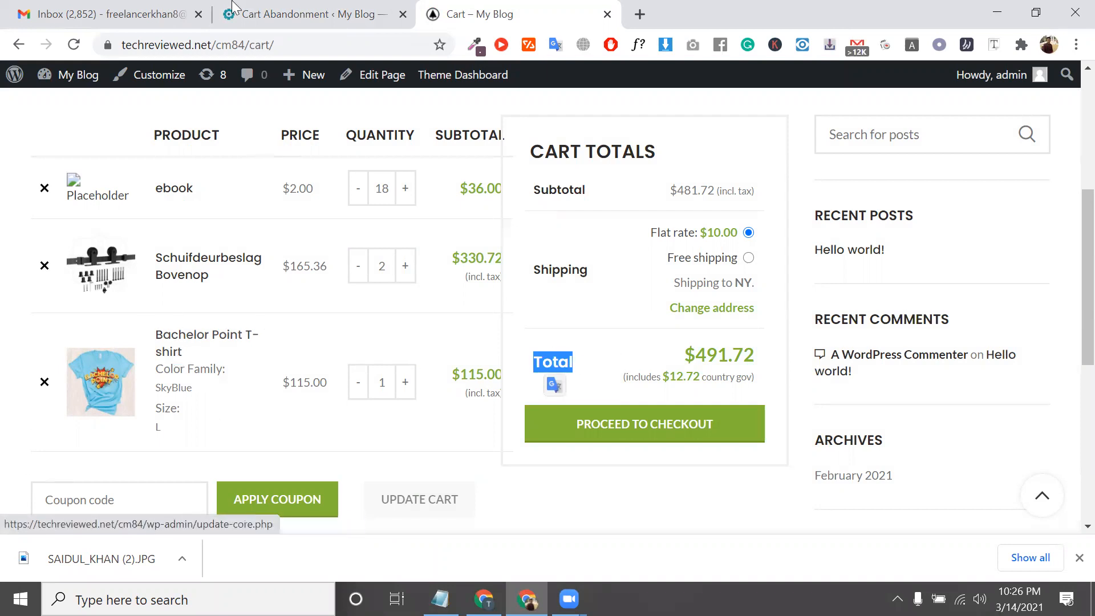
key(ctrl+shift+Tab)
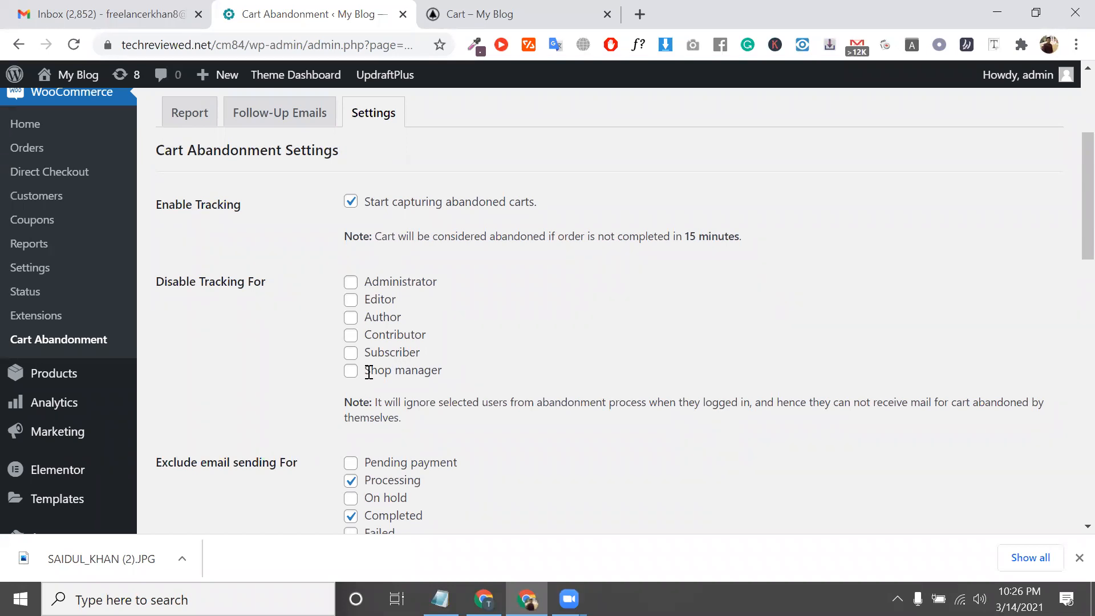
- Go through the whole Disable Tracking For role list again, from Editor and Author to Contributor and Shop manager
drag(369, 372, 307, 279)
triple_click(444, 368)
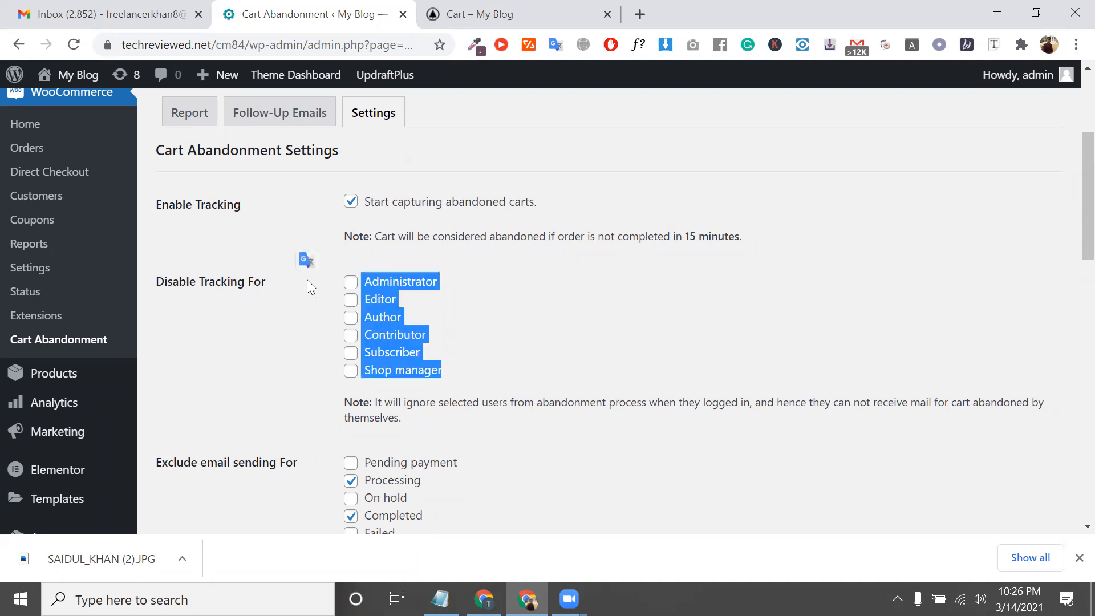
click(427, 280)
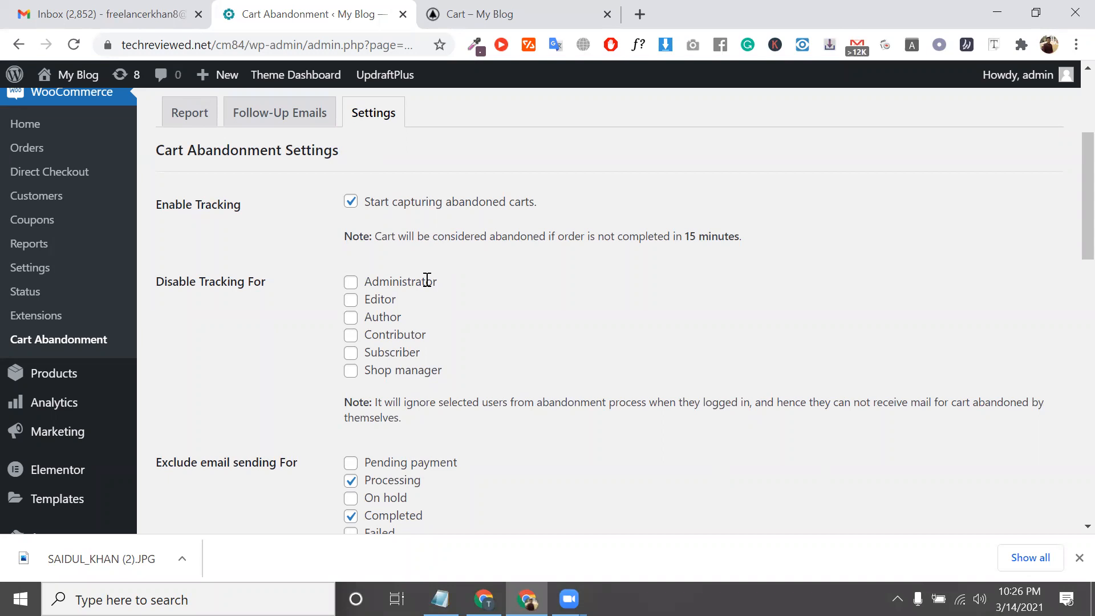
double_click(387, 297)
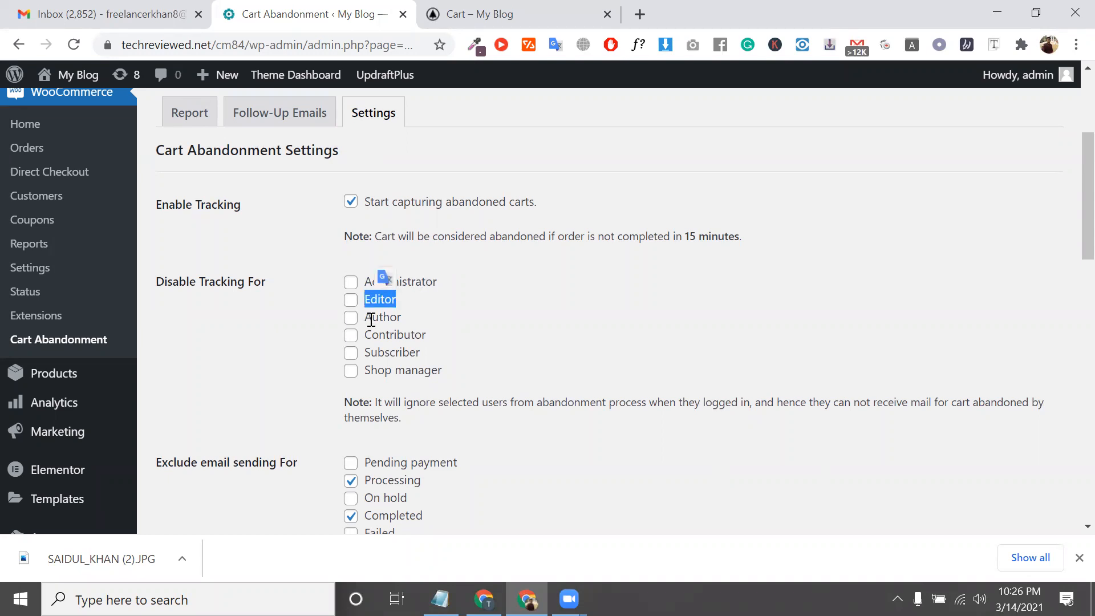
double_click(372, 318)
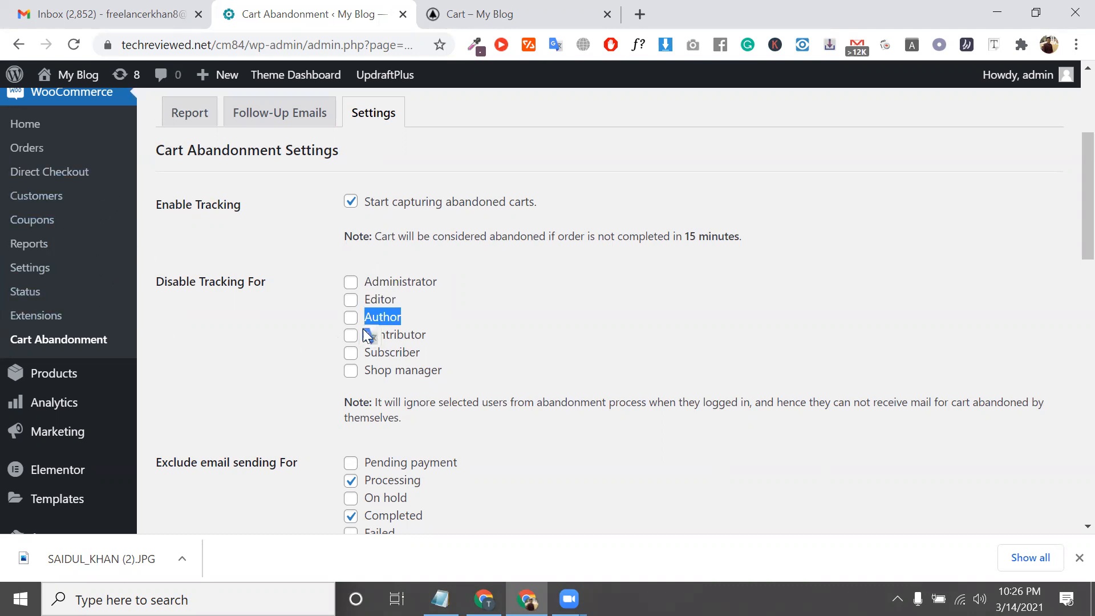
click(413, 340)
double_click(414, 339)
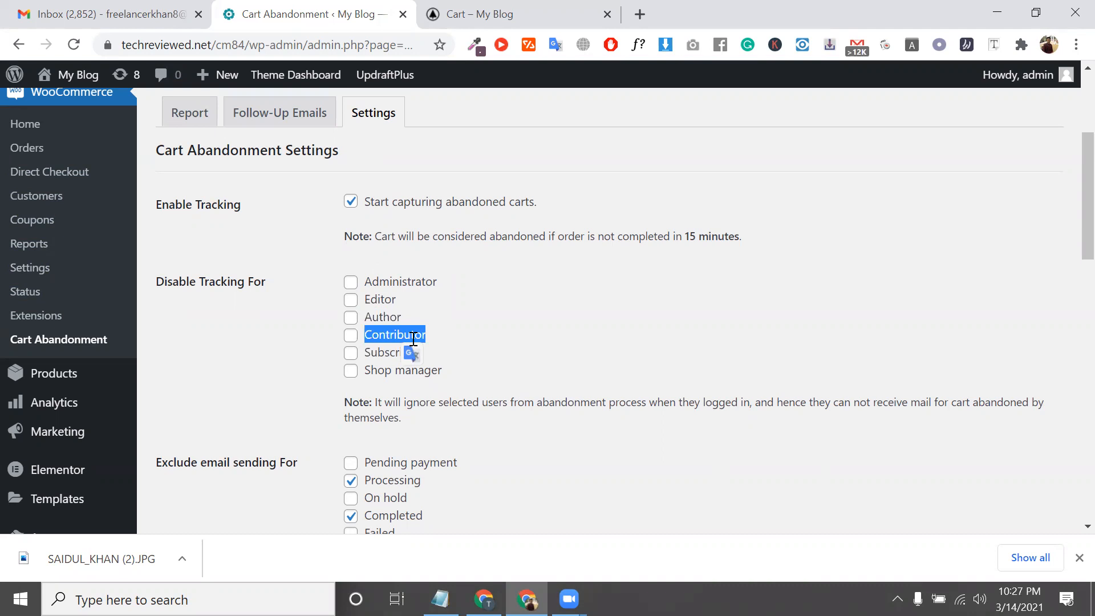
triple_click(393, 372)
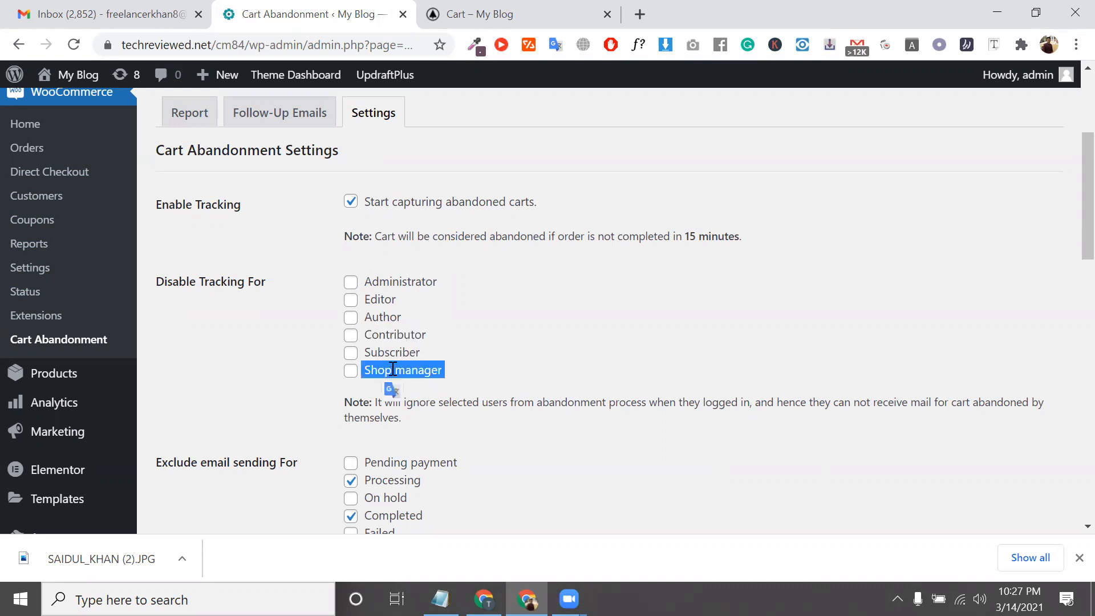
- Review the store's Cart page with its checkout stages and product list, and close the page
click(453, 7)
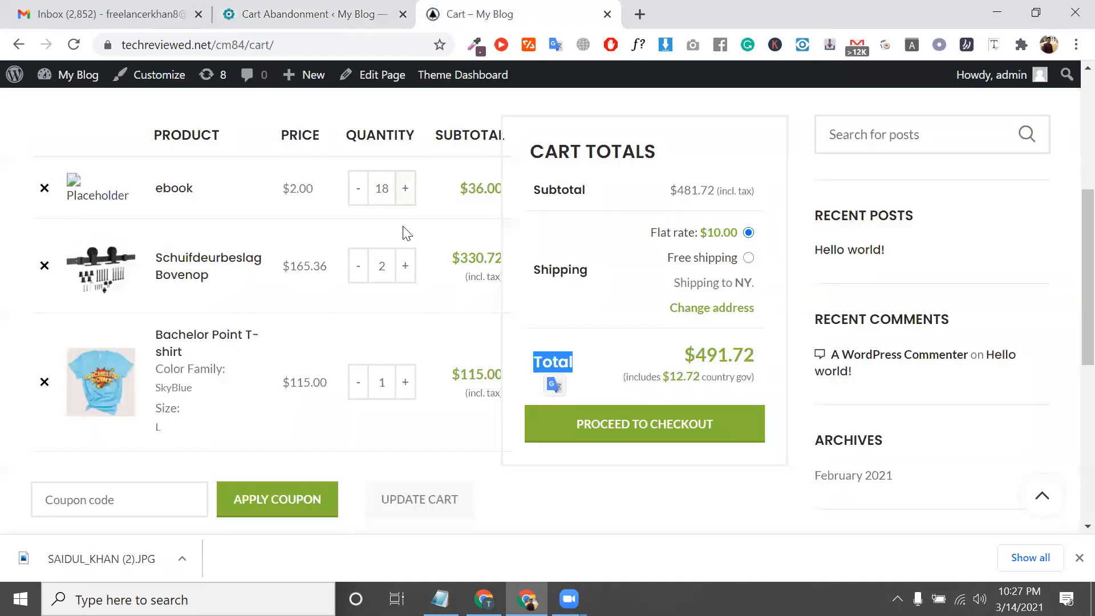
scroll(406, 232, up, 5)
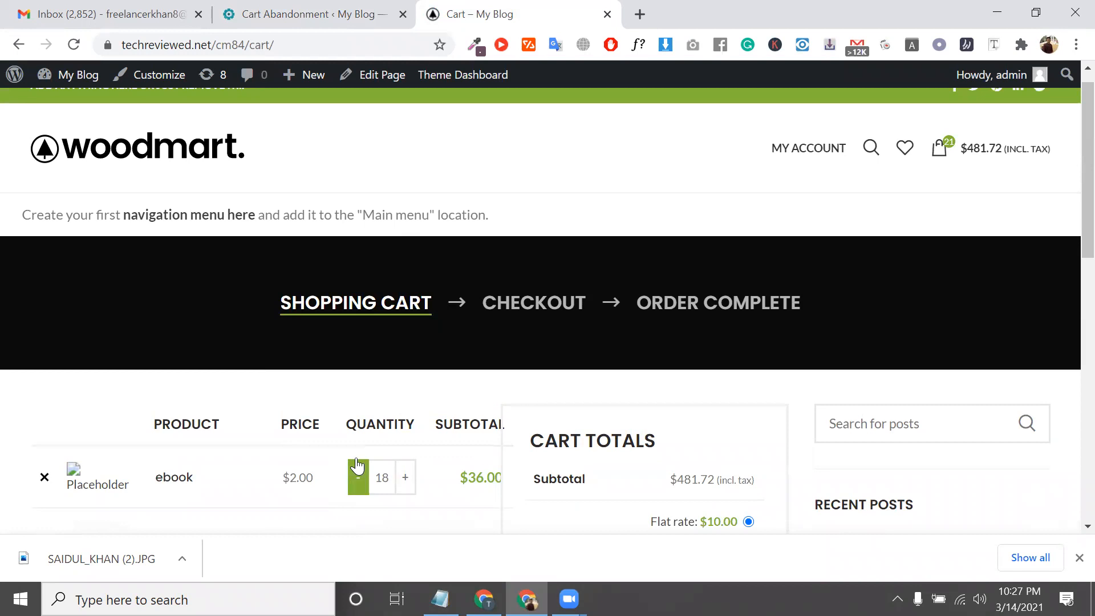
scroll(349, 422, down, 3)
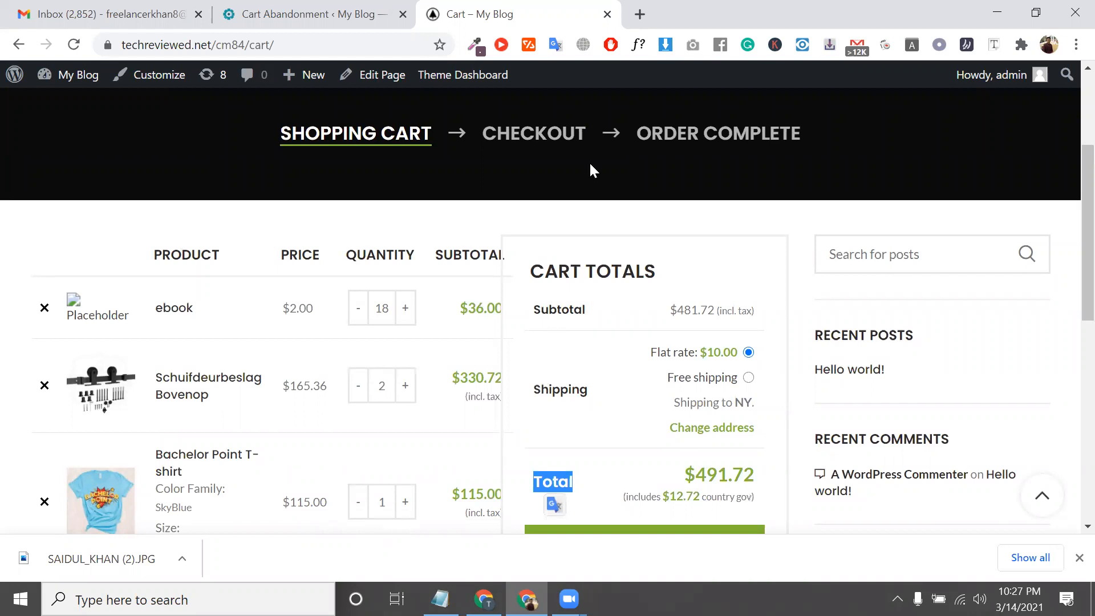
click(607, 15)
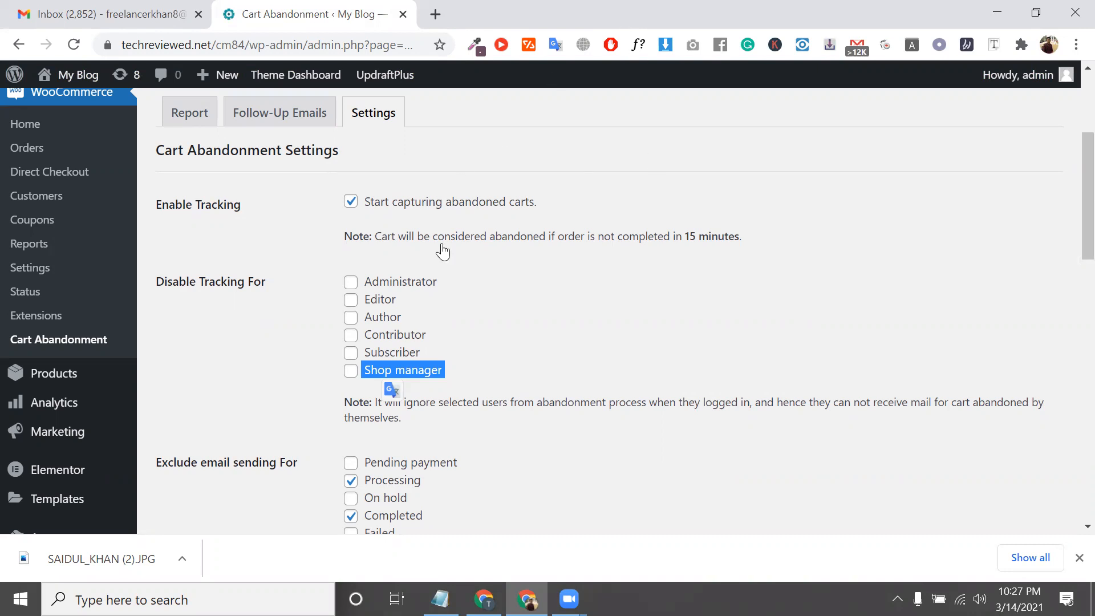
- Examine the order statuses under Exclude email sending For, including Processing, Completed, Pending payment, On hold and Failed
scroll(399, 285, down, 2)
triple_click(241, 338)
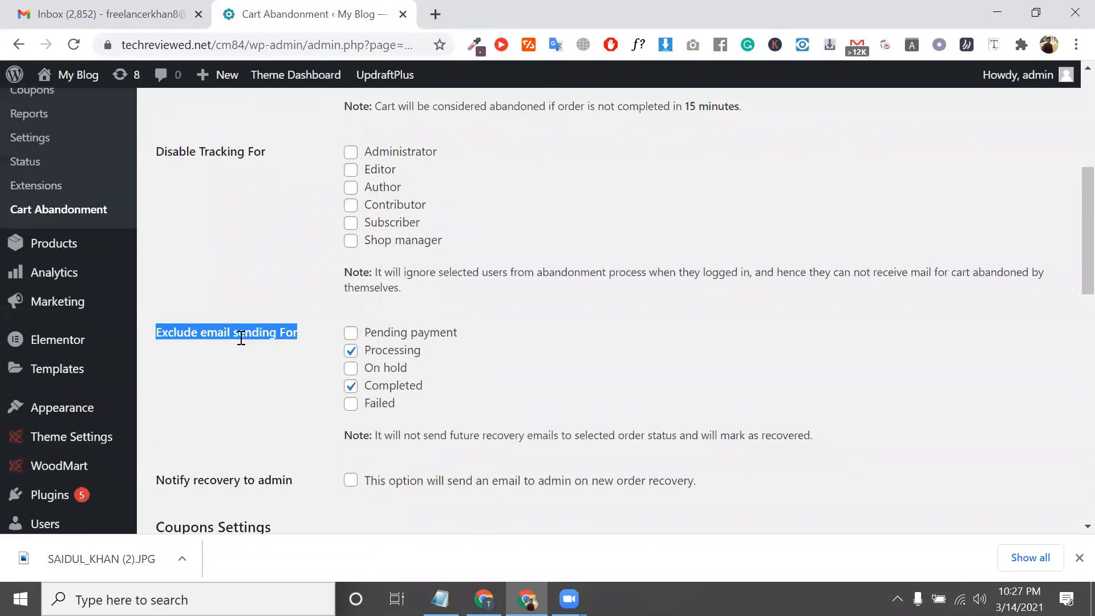
scroll(240, 336, down, 1)
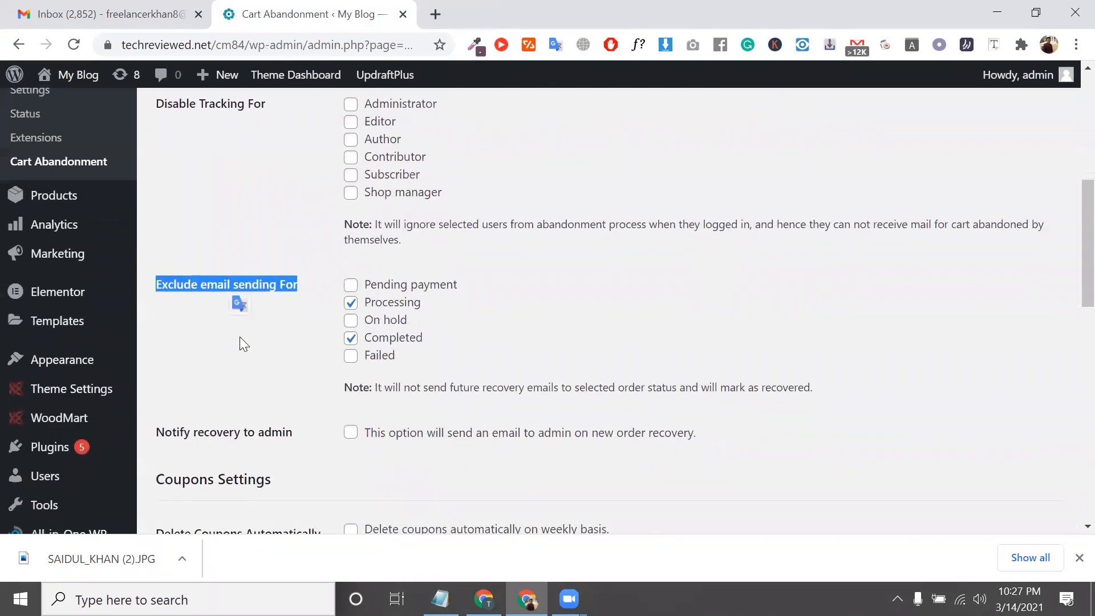
double_click(385, 302)
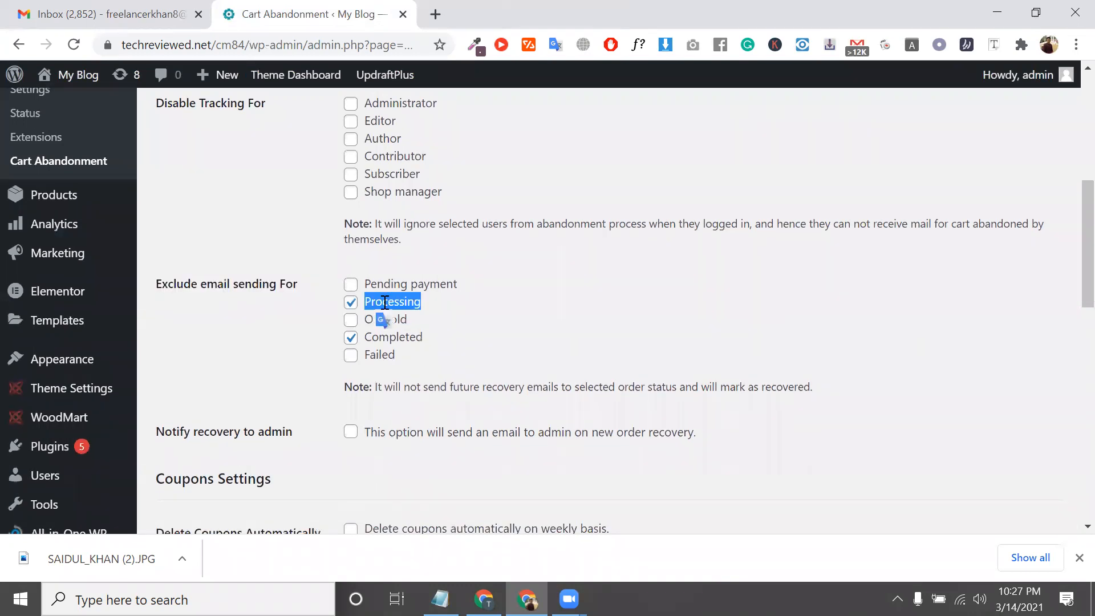
click(385, 303)
double_click(385, 302)
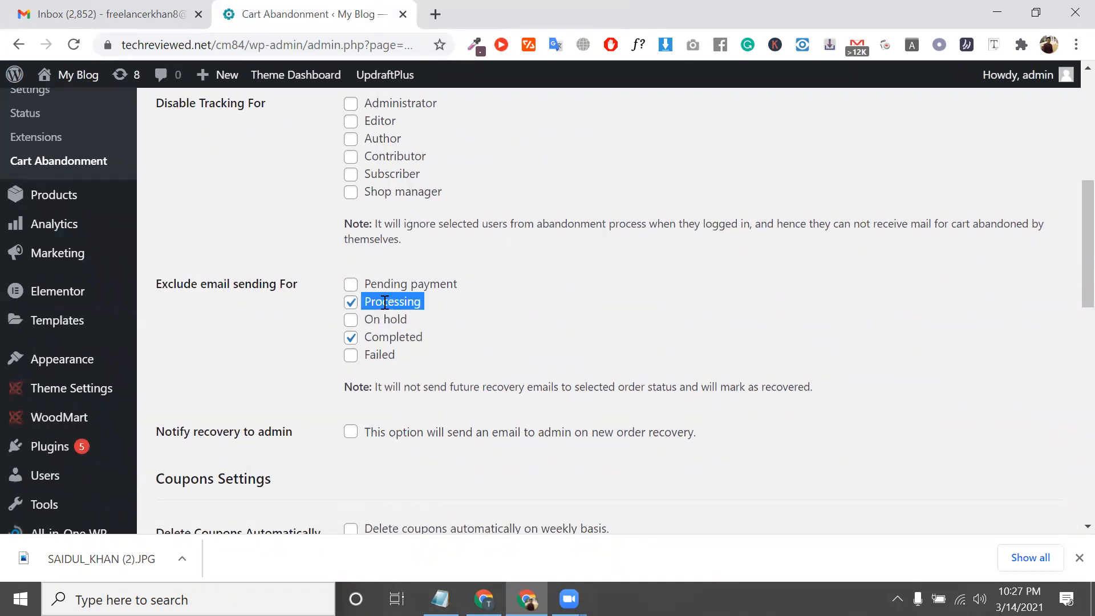
click(408, 340)
double_click(408, 340)
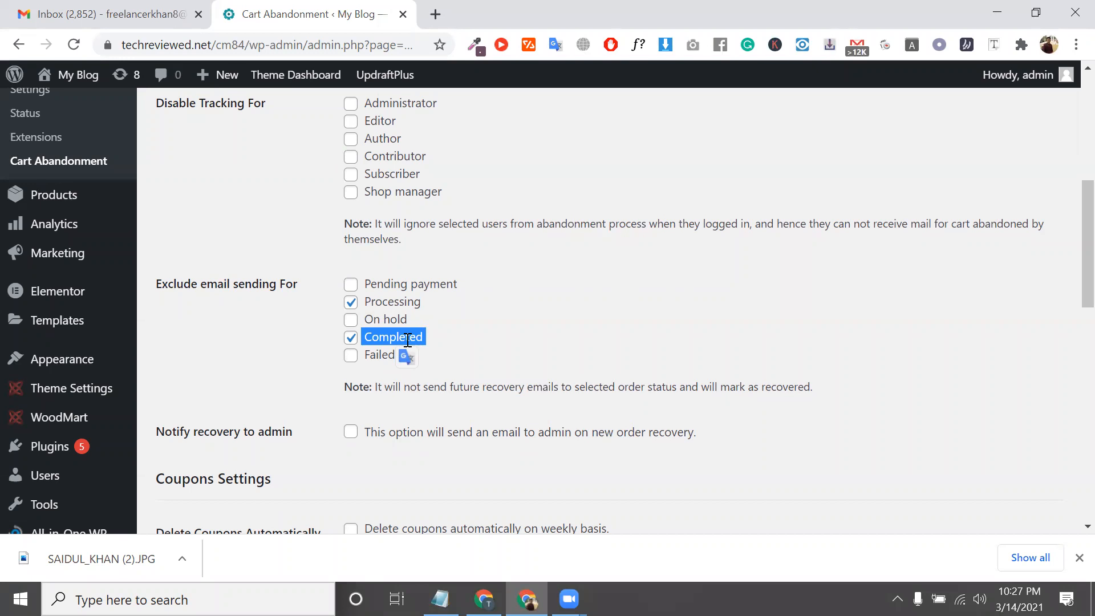
triple_click(433, 284)
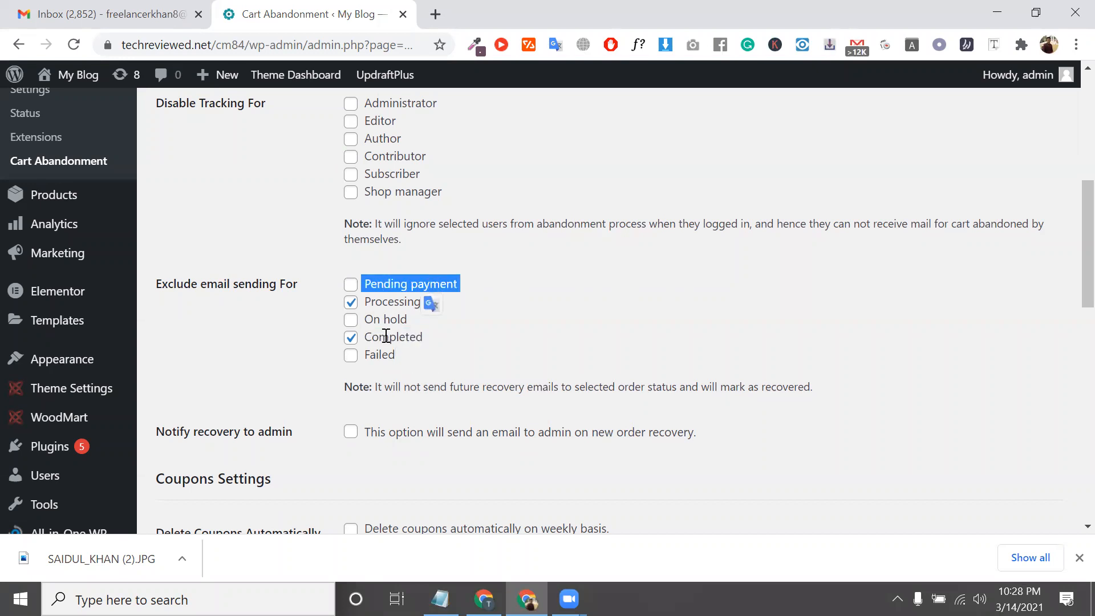
mouse_move(399, 336)
mouse_down()
mouse_move(387, 278)
mouse_move(403, 315)
mouse_up()
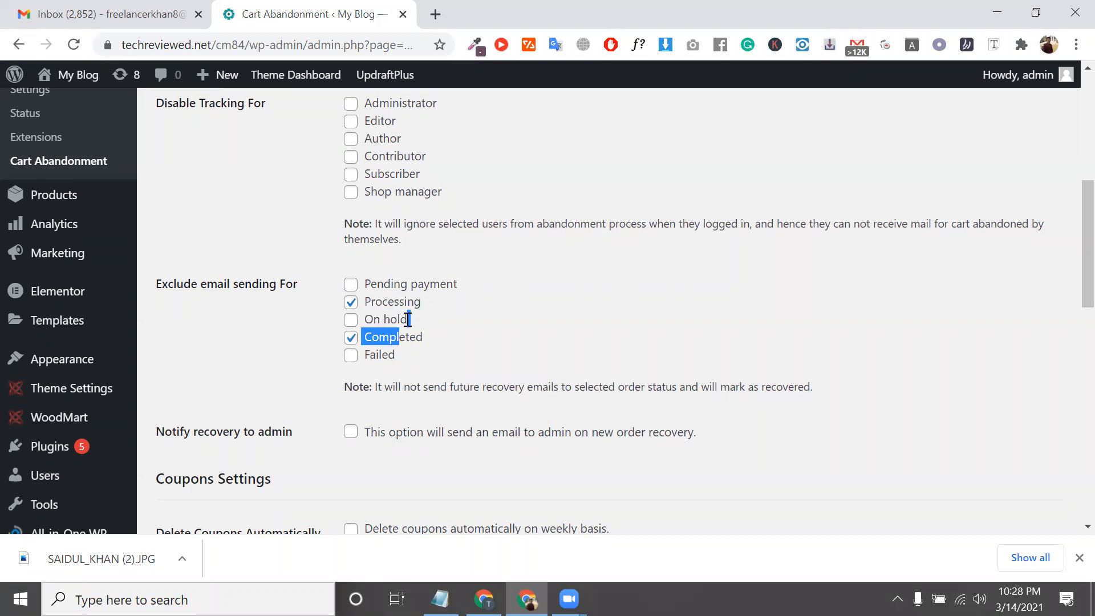
double_click(380, 356)
- Enable the Notify recovery to admin option so that an email goes to the admin on new order recovery
scroll(380, 356, down, 1)
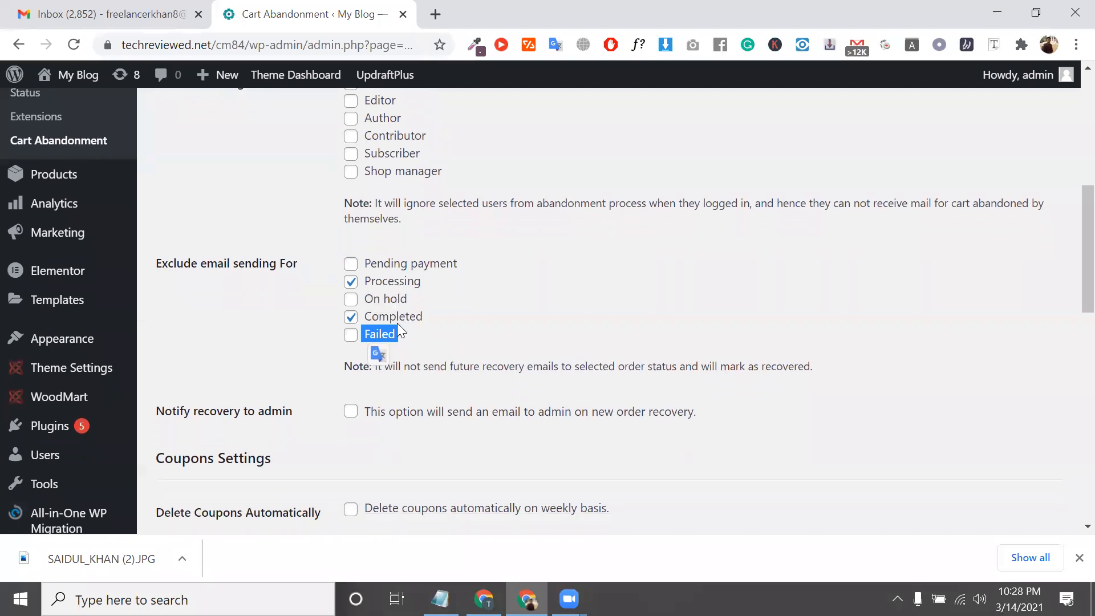
scroll(389, 341, down, 1)
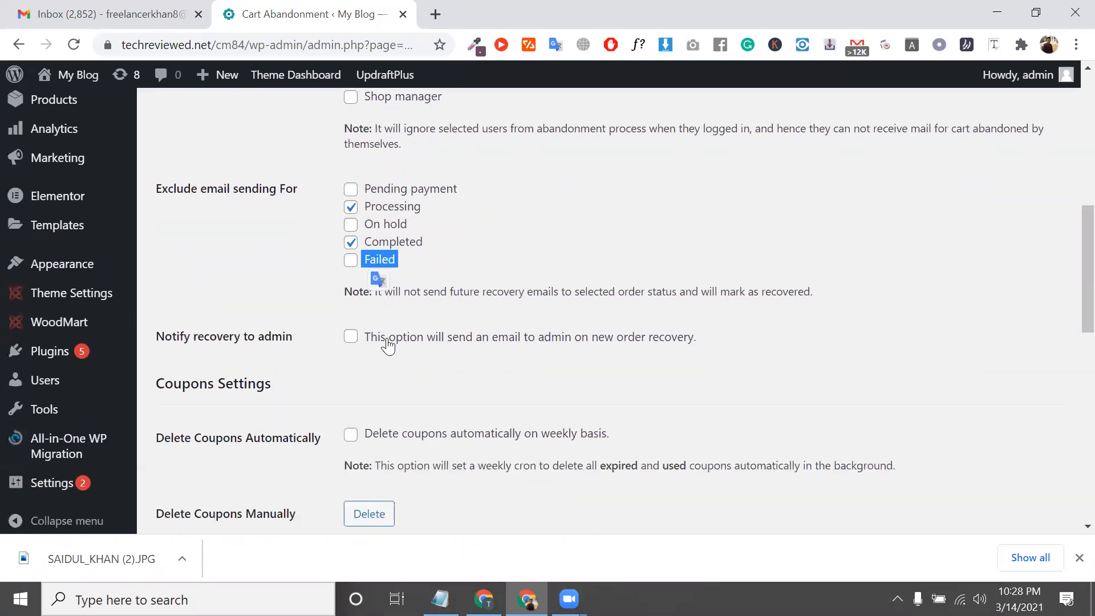
triple_click(176, 339)
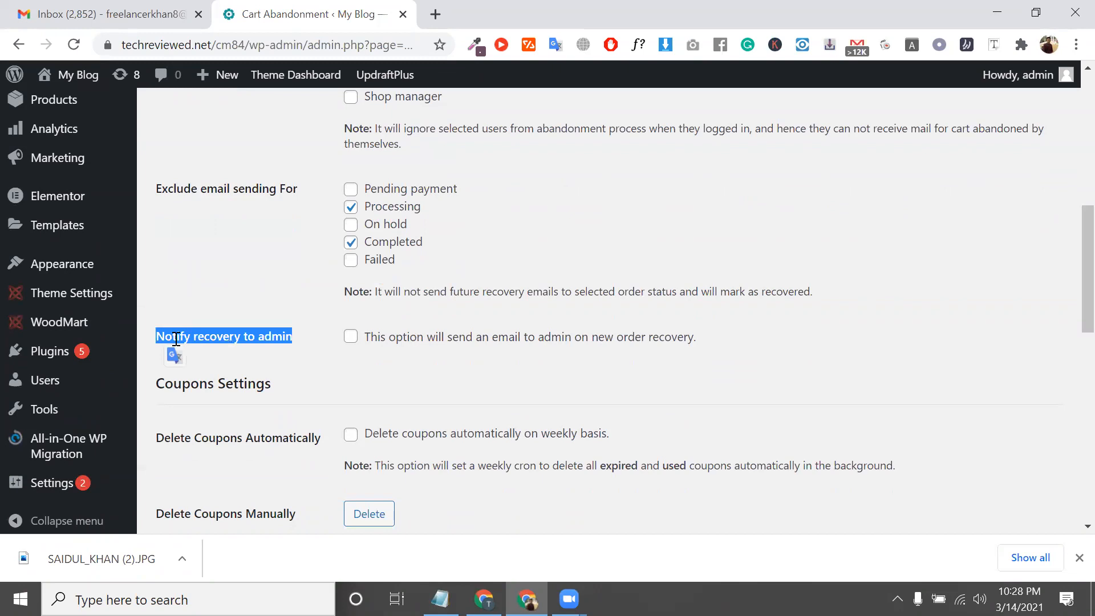
click(352, 337)
- Try the weekly automatic coupon deletion option under Coupons Settings and switch it back off
scroll(402, 371, down, 1)
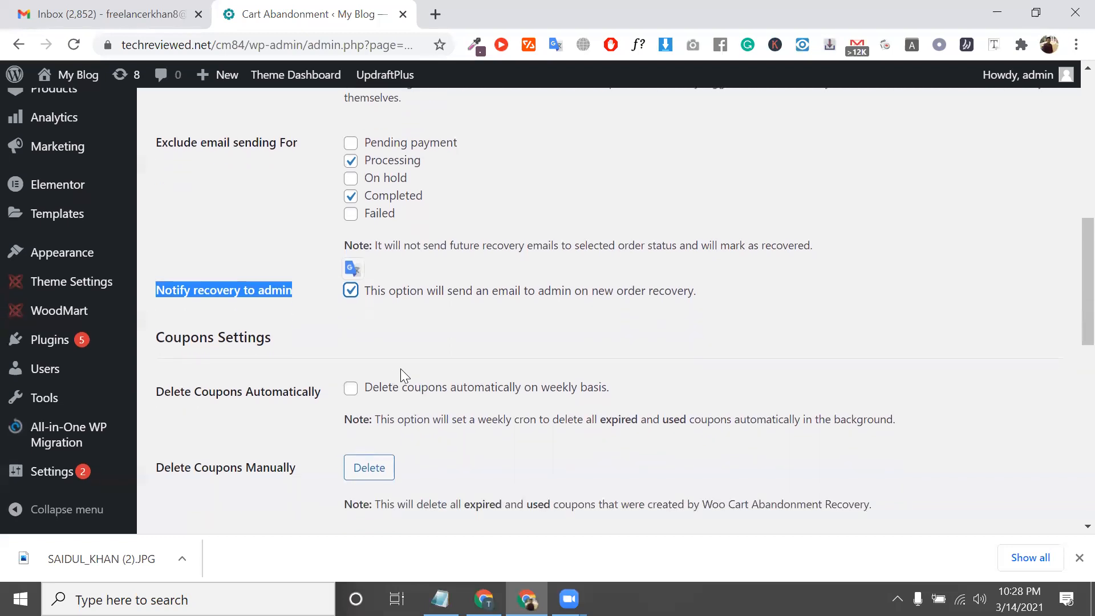
triple_click(242, 339)
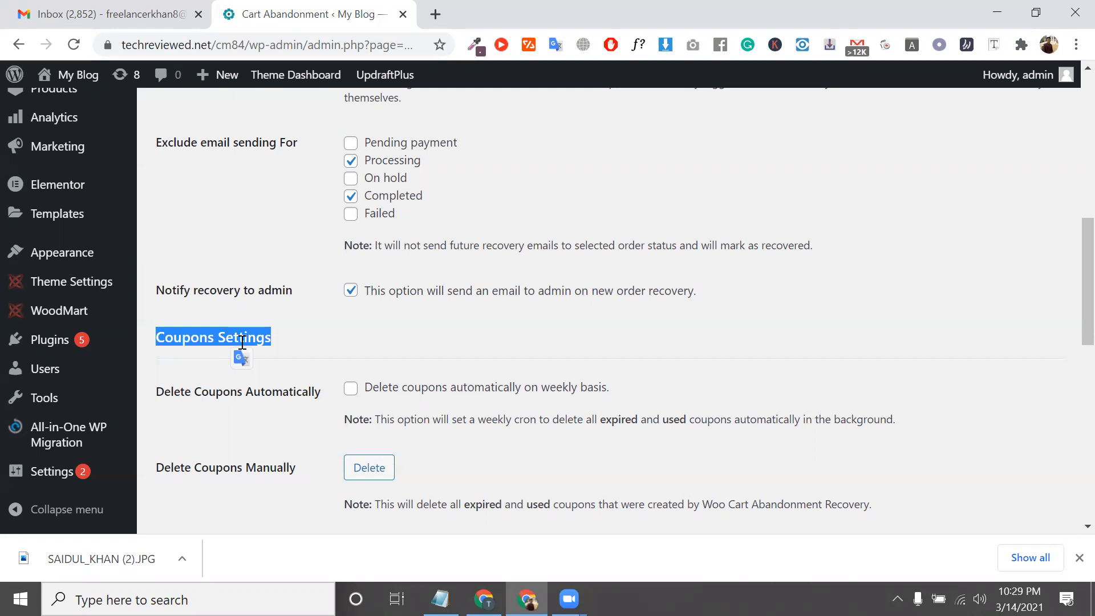
scroll(241, 342, down, 1)
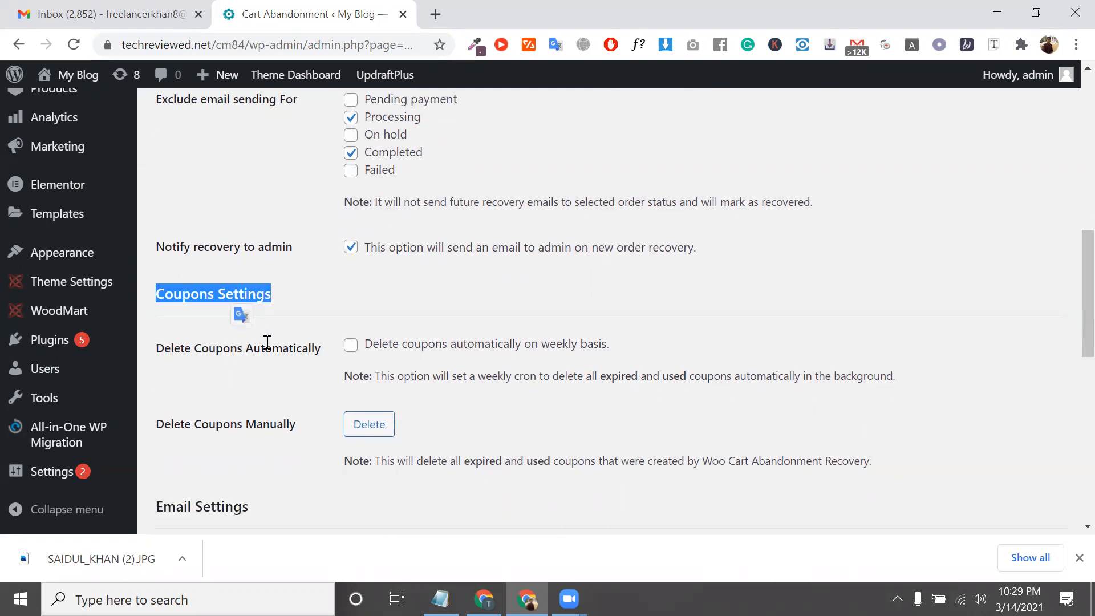
click(349, 348)
scroll(348, 354, down, 2)
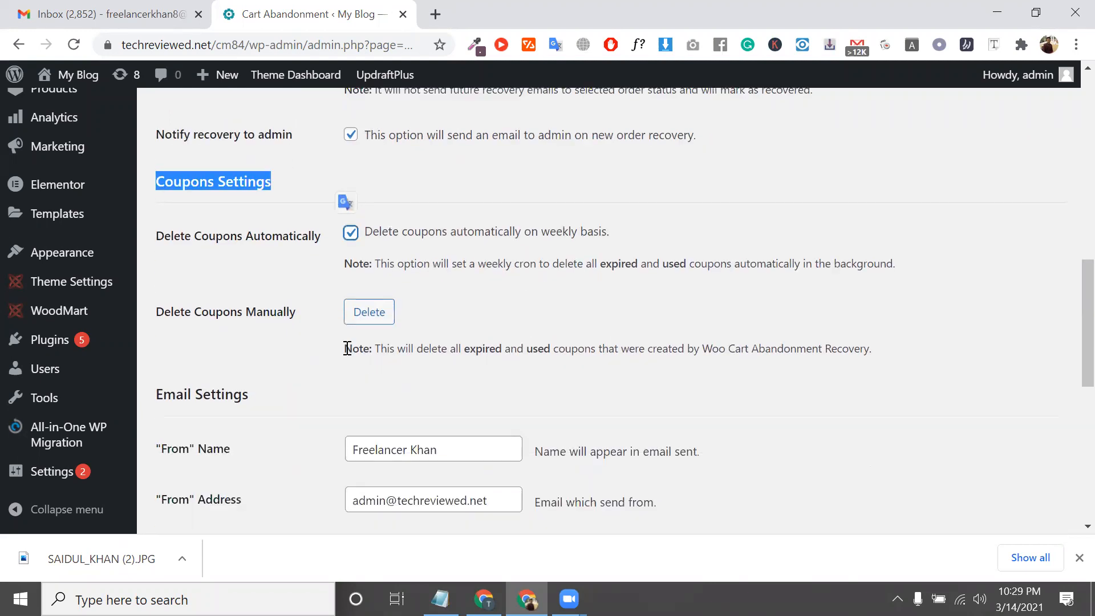
click(351, 230)
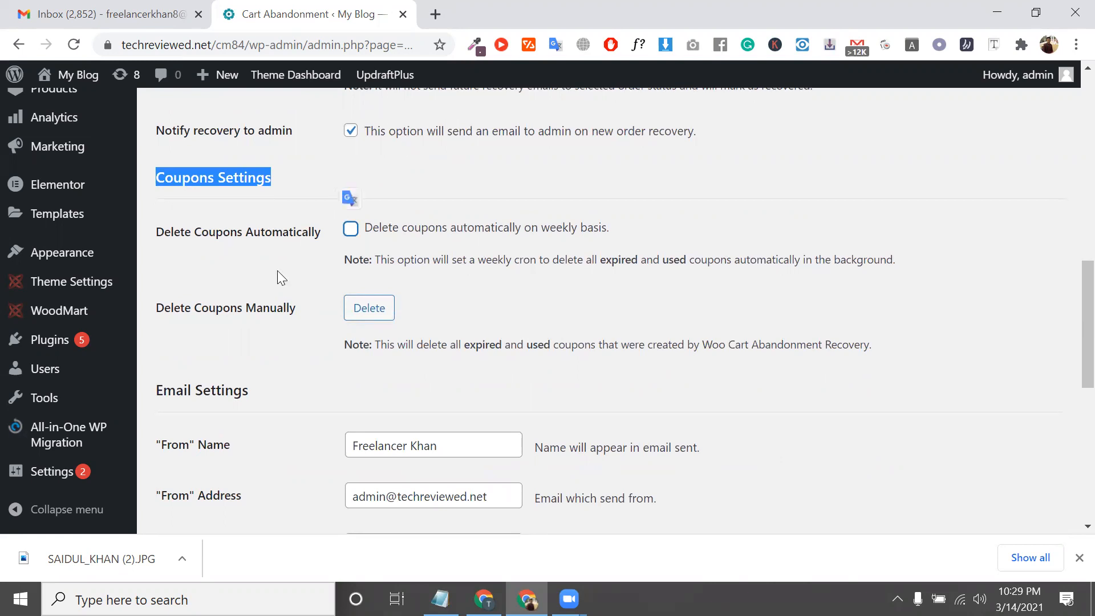
- Check the coupon deletion and email settings, then toggle the weekly automatic coupon deletion option on and back off
triple_click(234, 236)
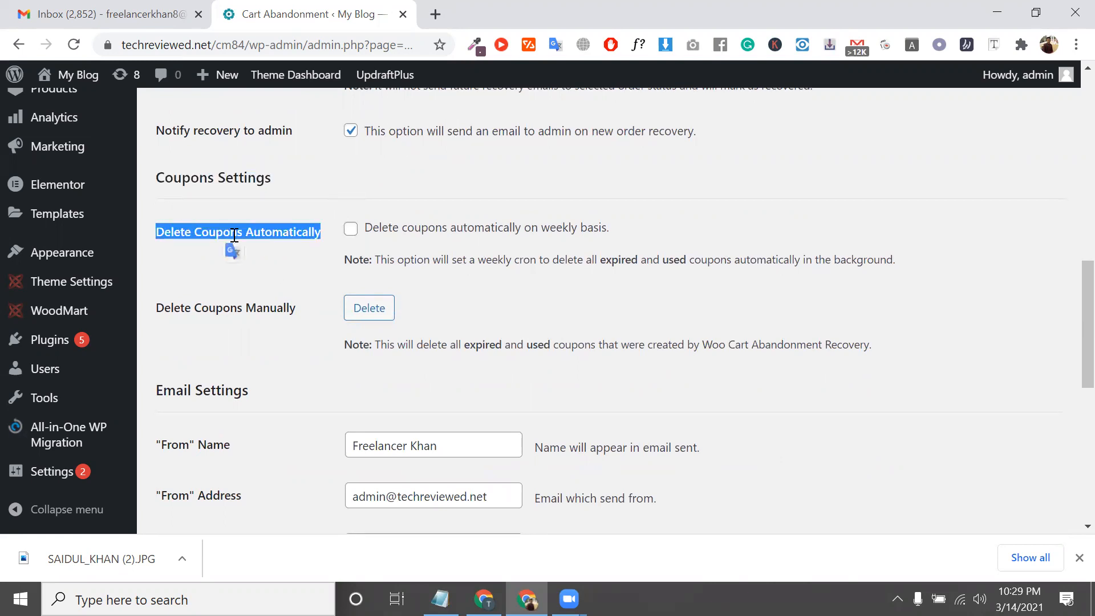
scroll(234, 235, down, 1)
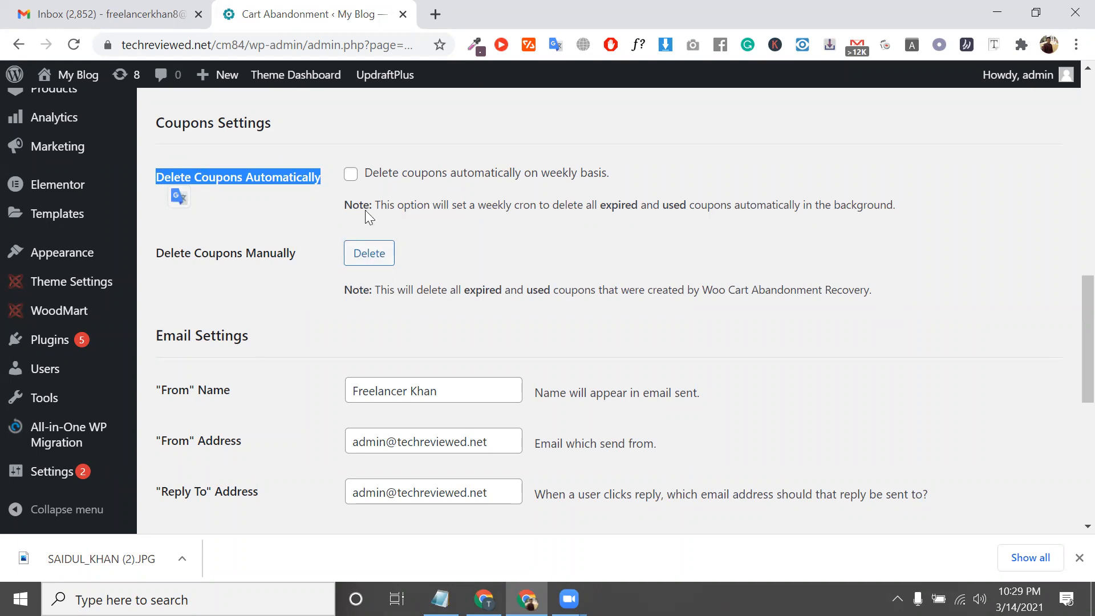
scroll(377, 182, down, 3)
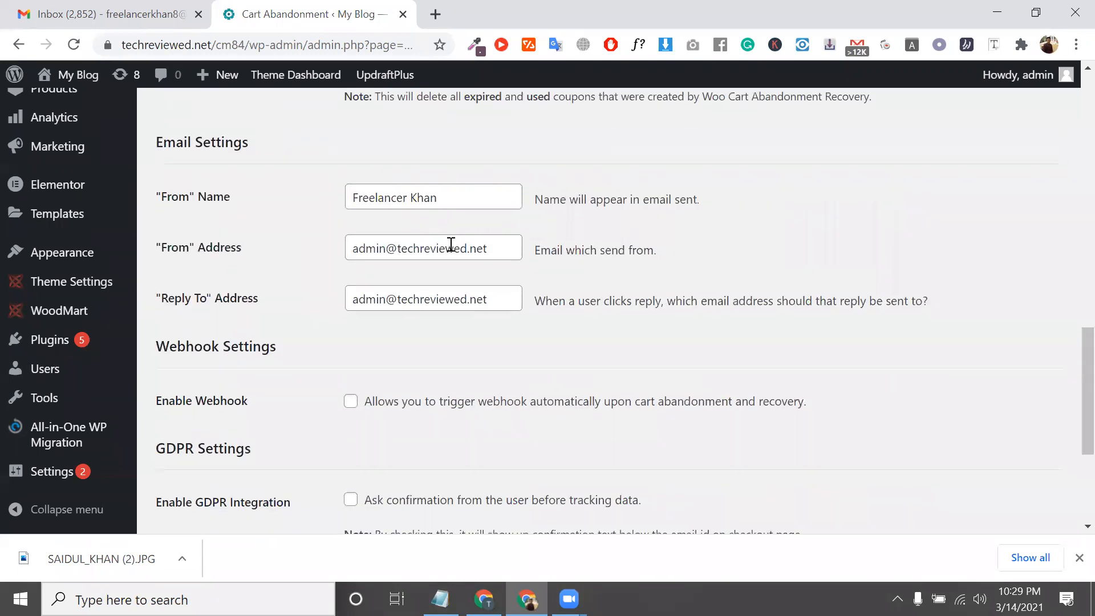
triple_click(446, 197)
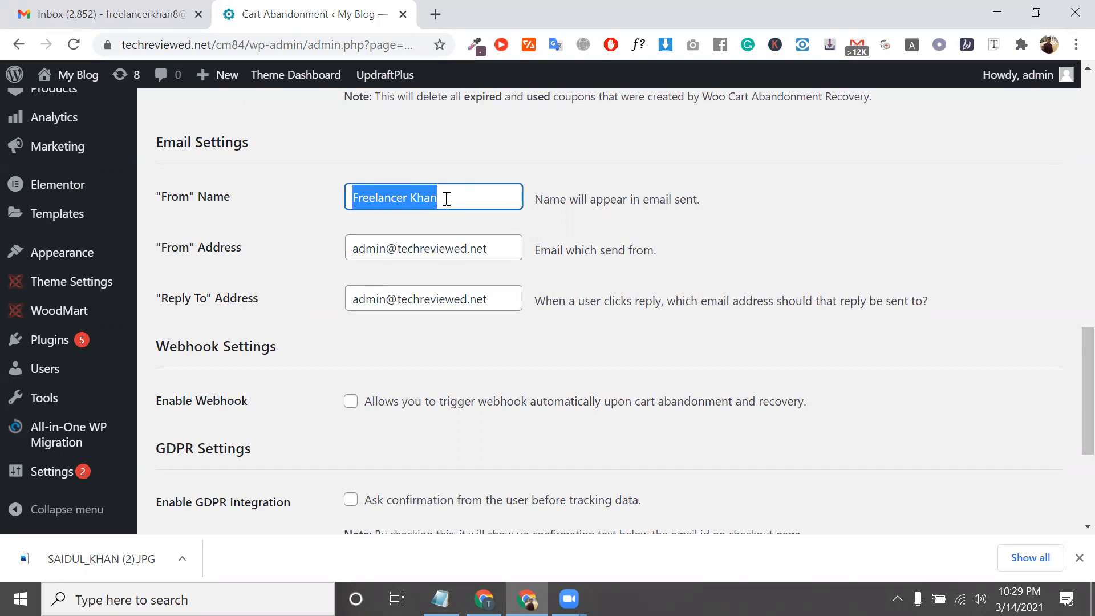
scroll(446, 199, up, 3)
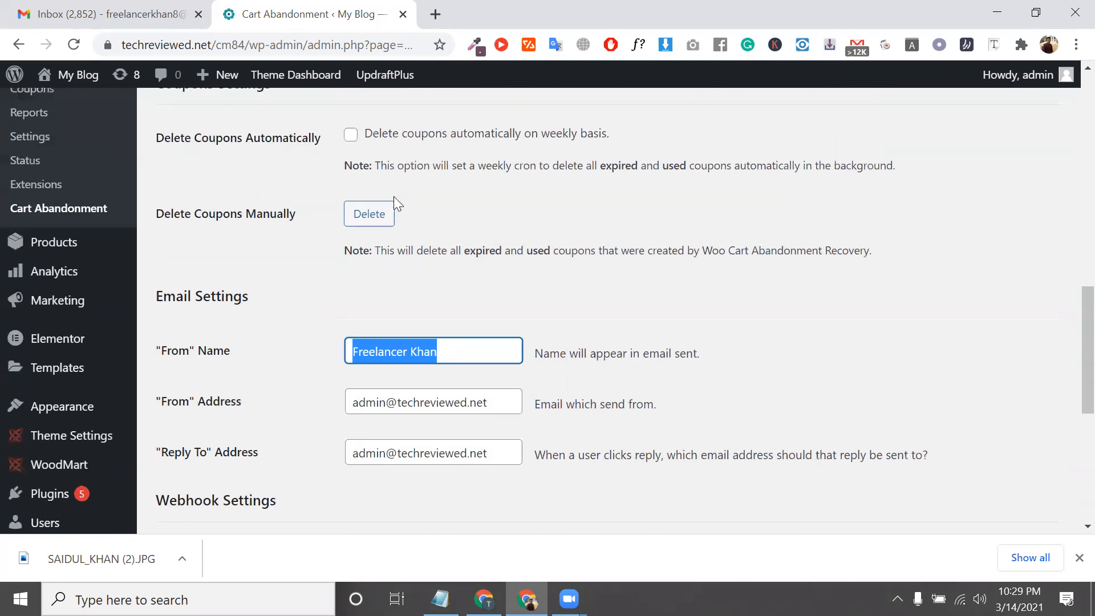
click(351, 146)
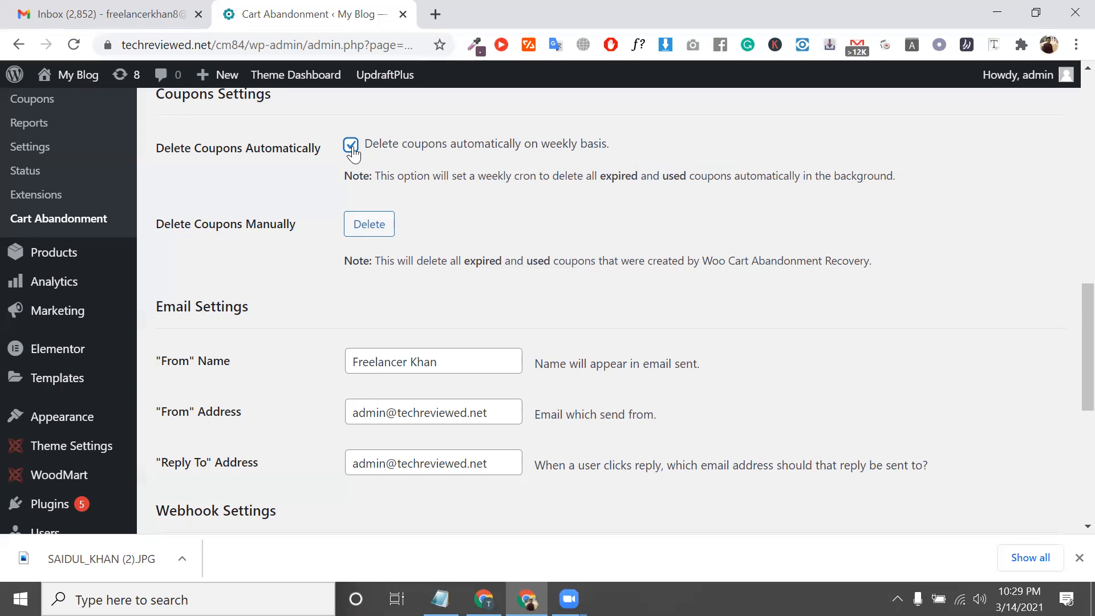
click(352, 147)
- Set the "From" Name under Email Settings to cm84 and check the "From" and "Reply To" addresses
scroll(452, 266, down, 1)
triple_click(418, 310)
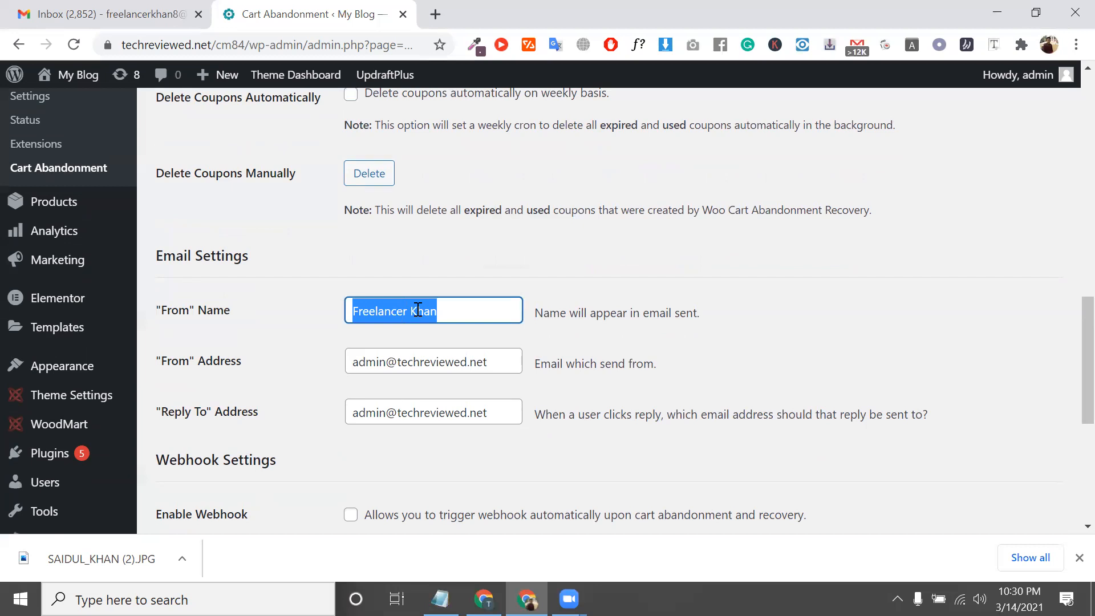
key(BackSpace)
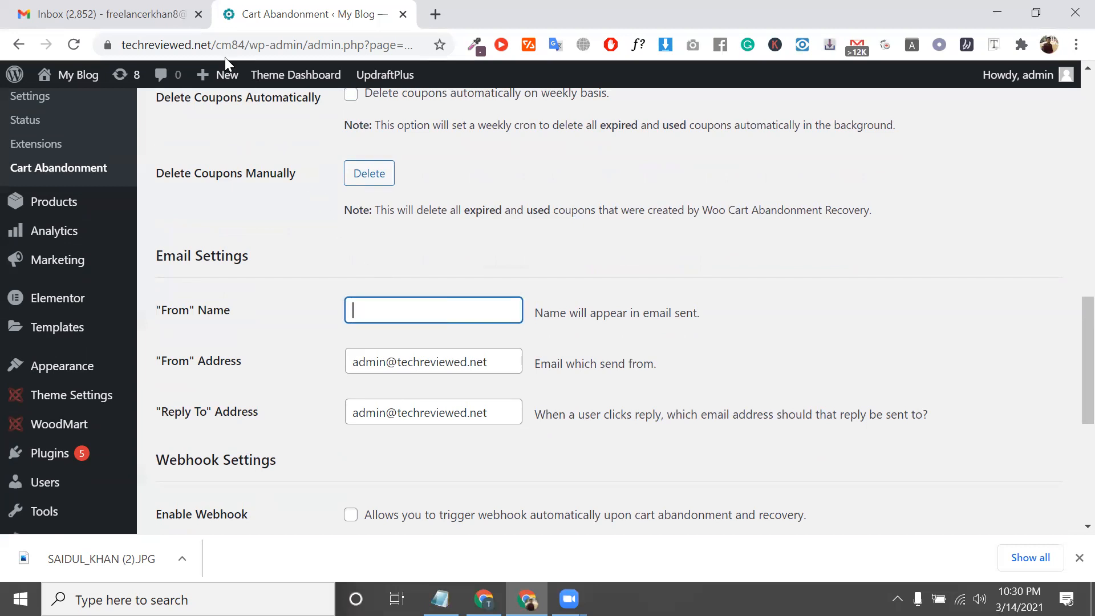
double_click(240, 45)
key(ctrl+c)
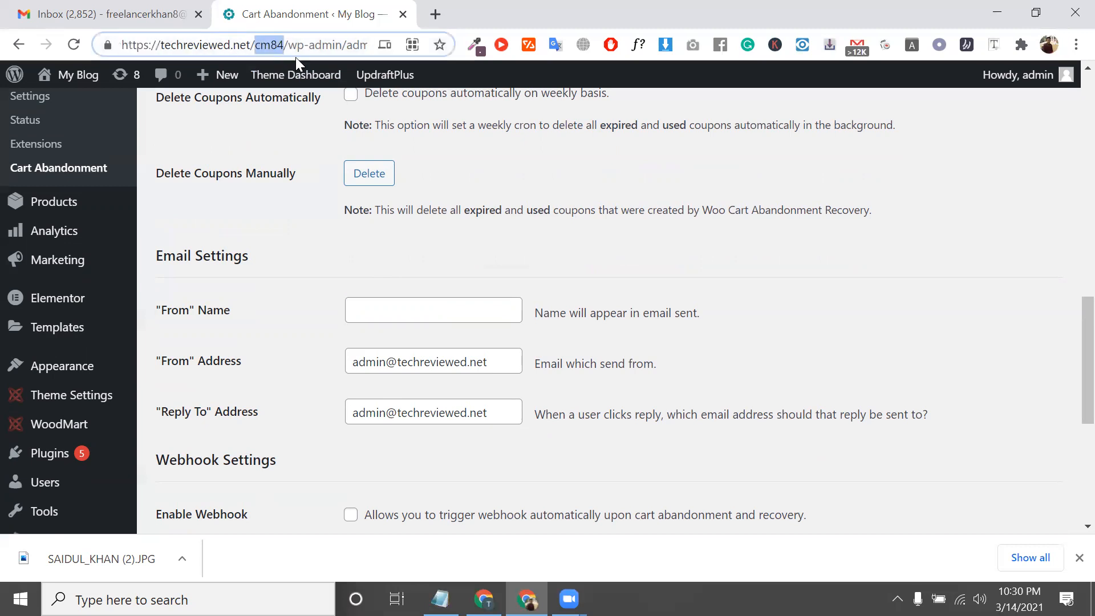
click(390, 308)
key(ctrl+v)
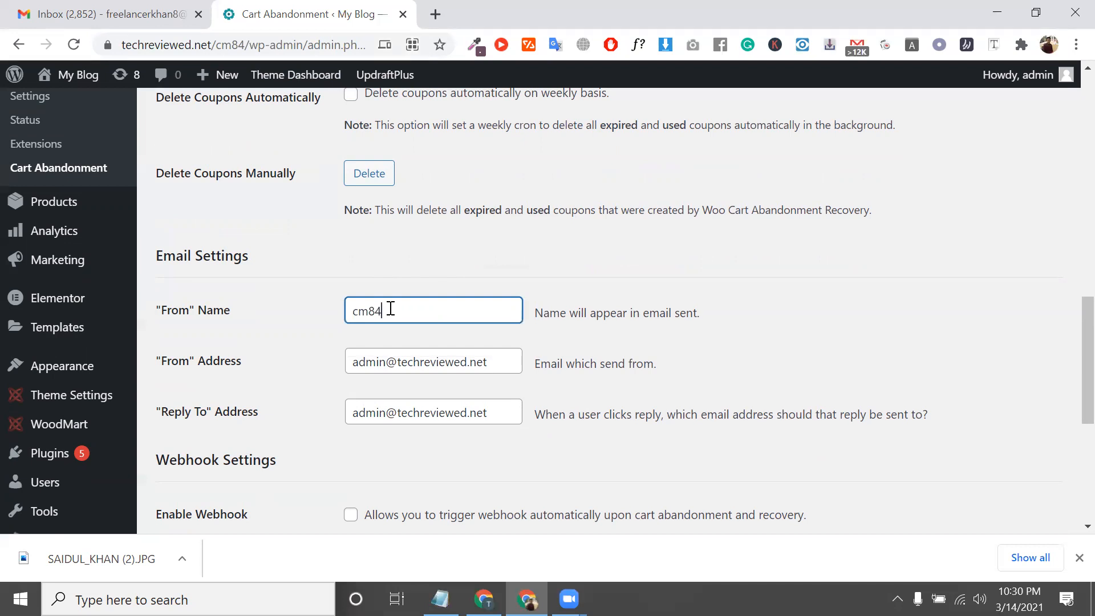
key(ctrl+a)
scroll(408, 307, down, 1)
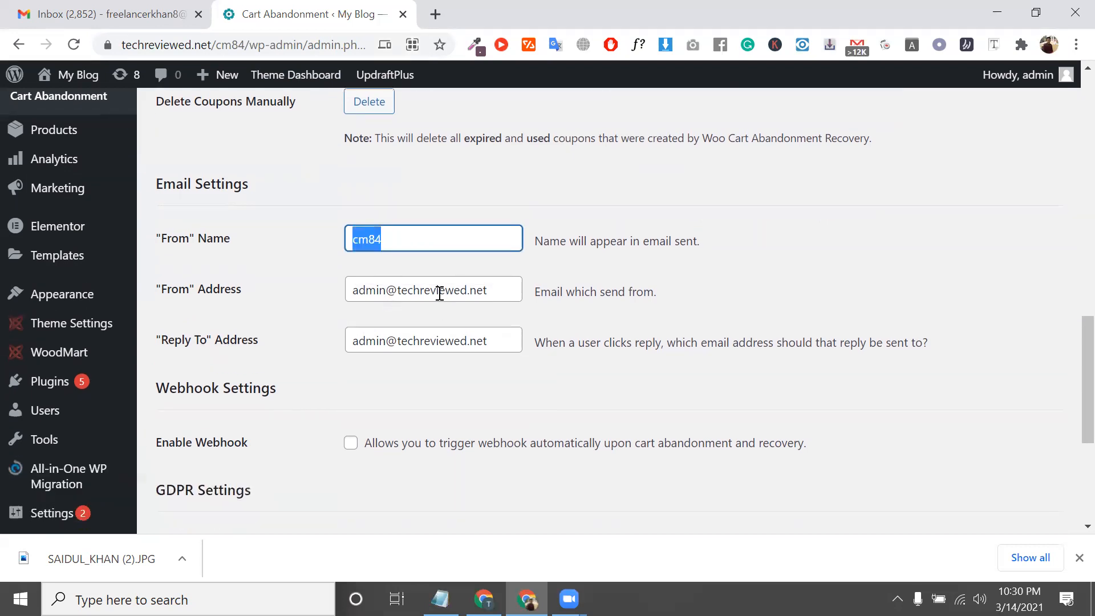
triple_click(440, 292)
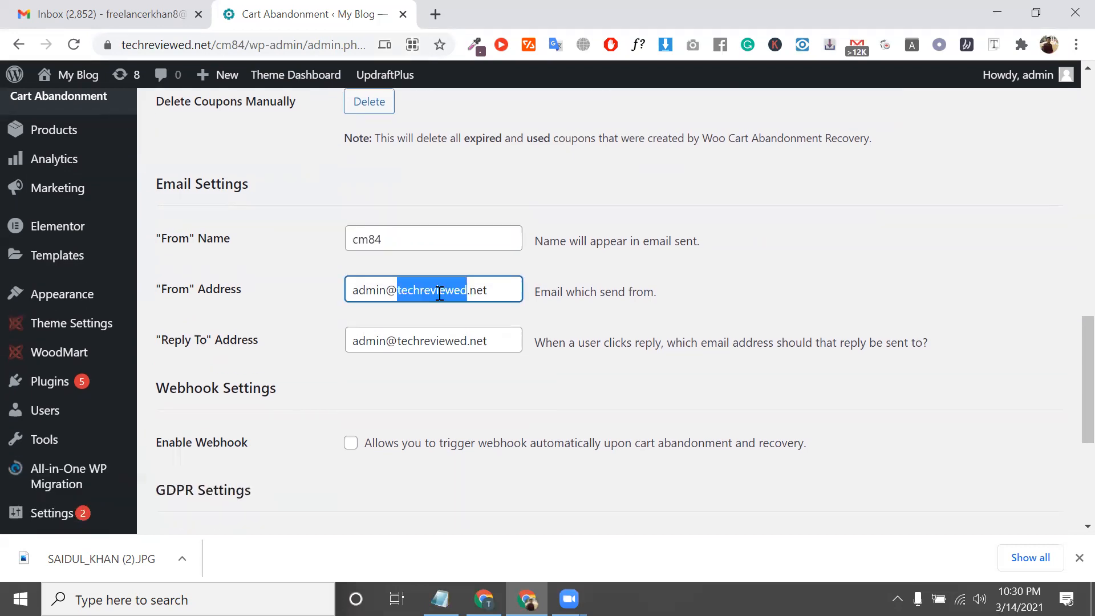
triple_click(433, 341)
scroll(433, 341, down, 1)
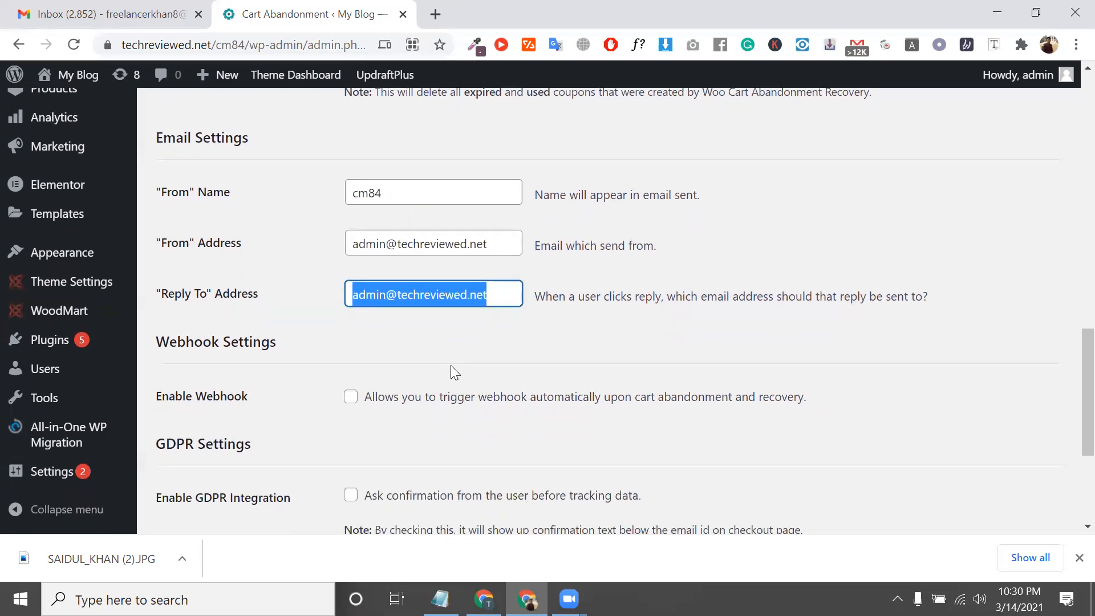
- Enable the webhook under Webhook Settings and turn on auto-creation of a special coupon code for abandoned carts
scroll(452, 385, down, 1)
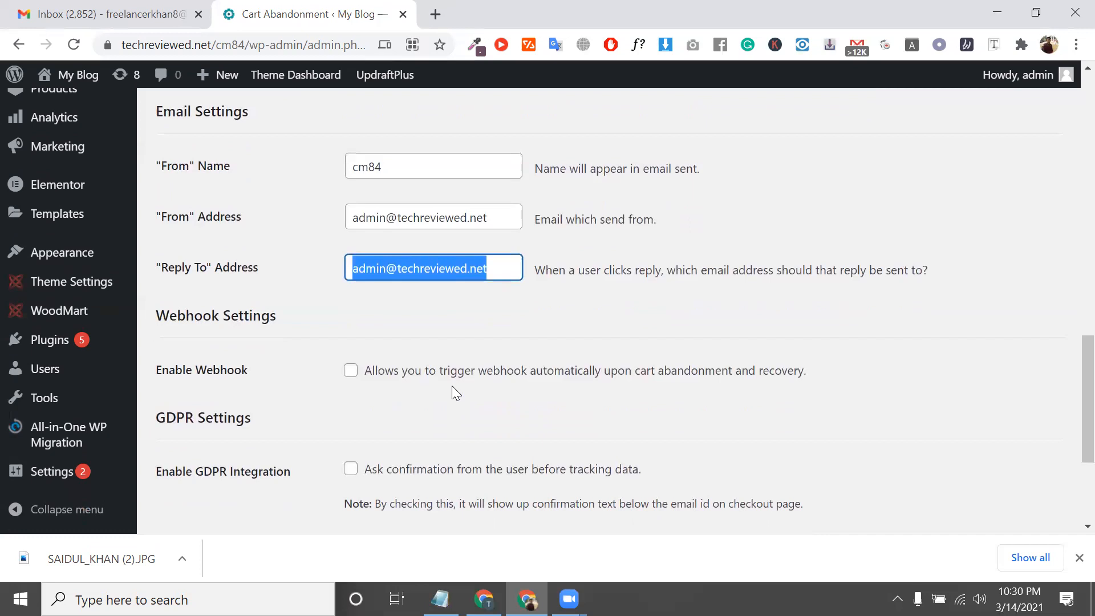
scroll(452, 386, down, 1)
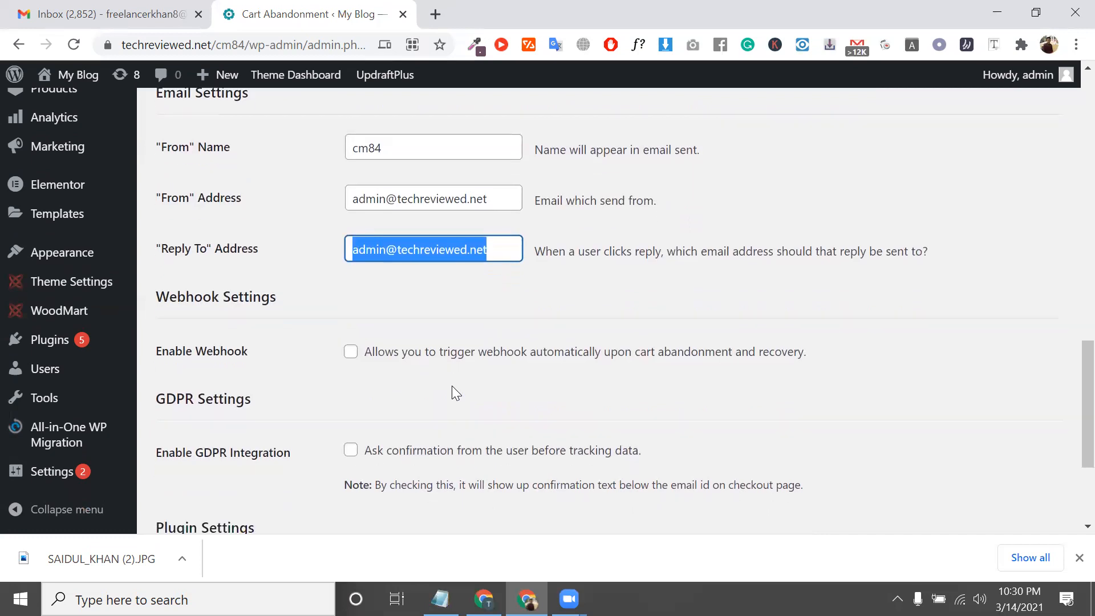
click(351, 354)
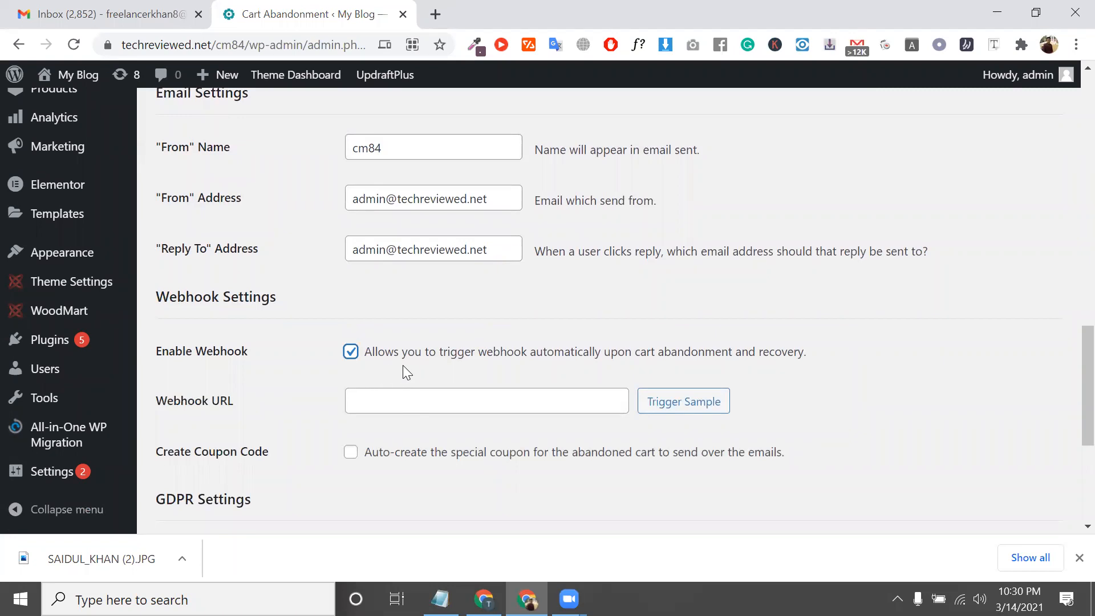
click(352, 452)
scroll(351, 450, down, 1)
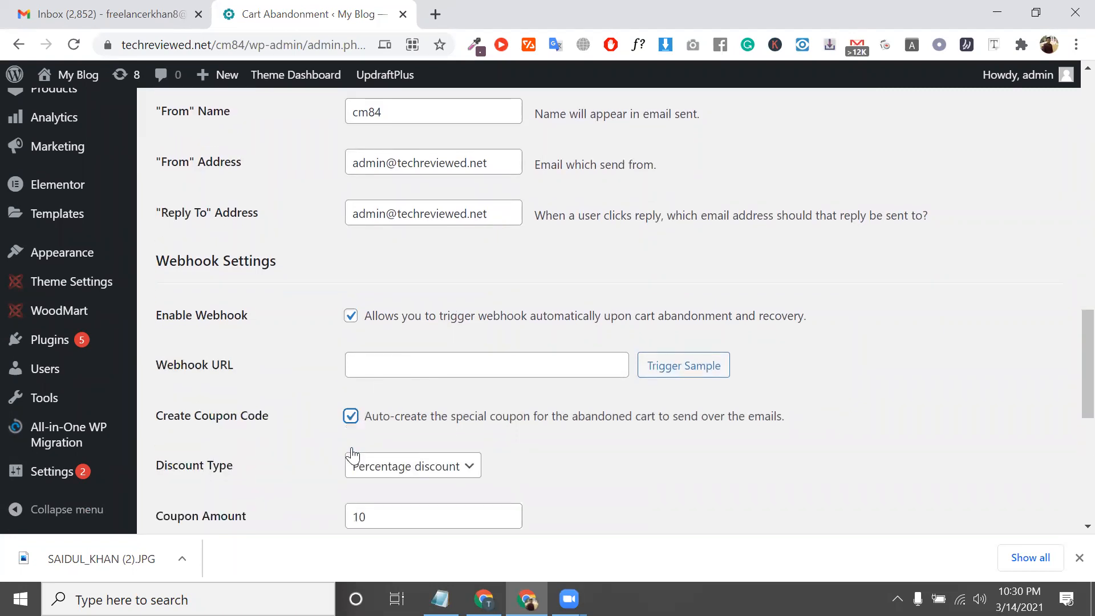
- Keep Percentage discount as the auto-created coupon's discount type and make the coupon expire after 24 hours
scroll(353, 446, down, 1)
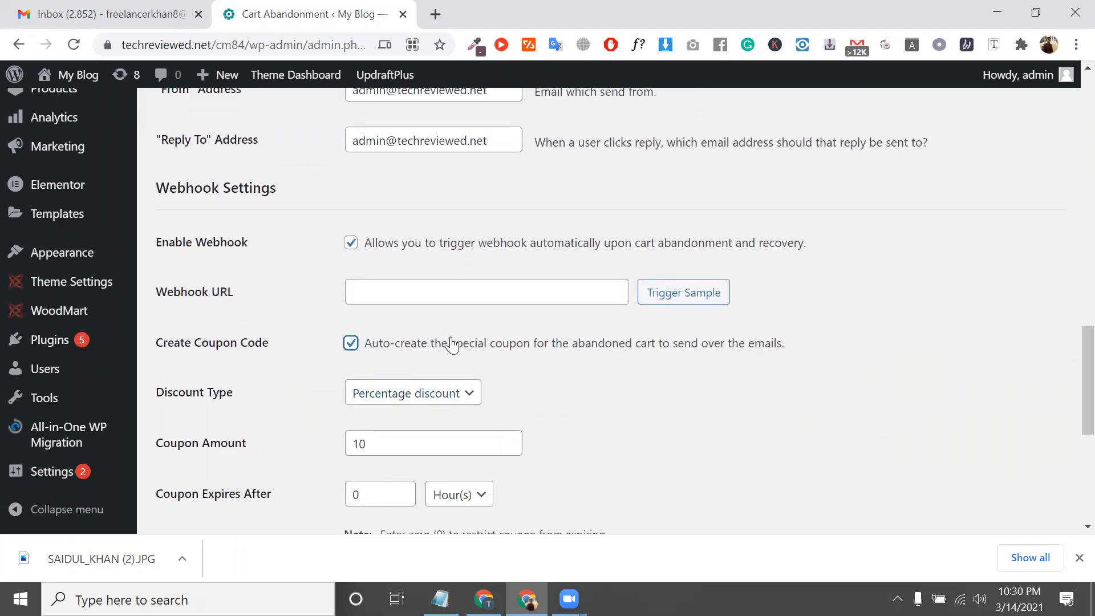
scroll(477, 350, down, 1)
click(440, 351)
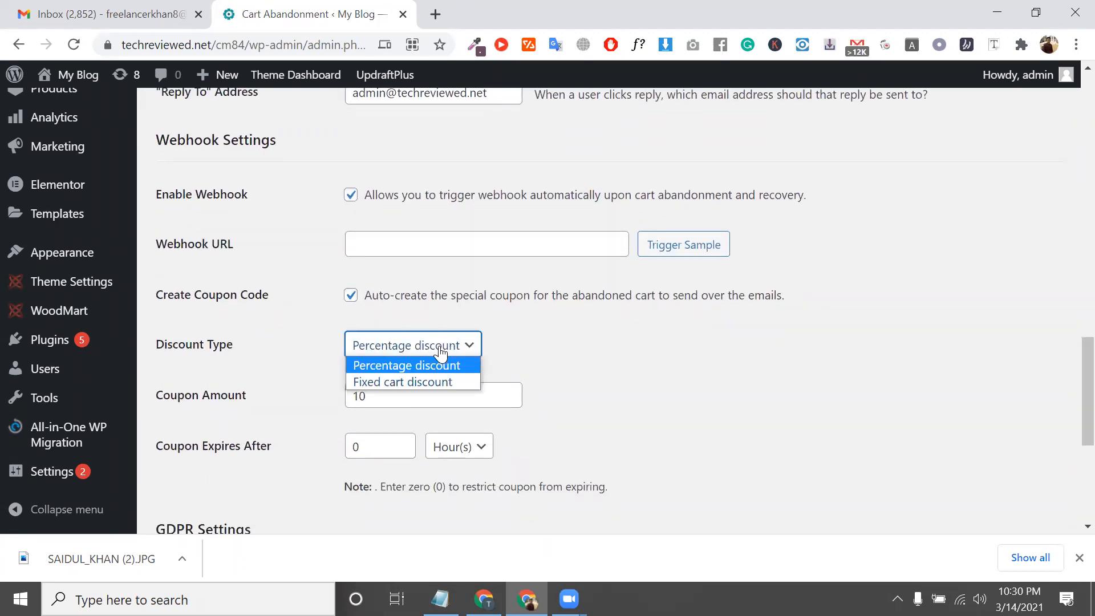
click(441, 350)
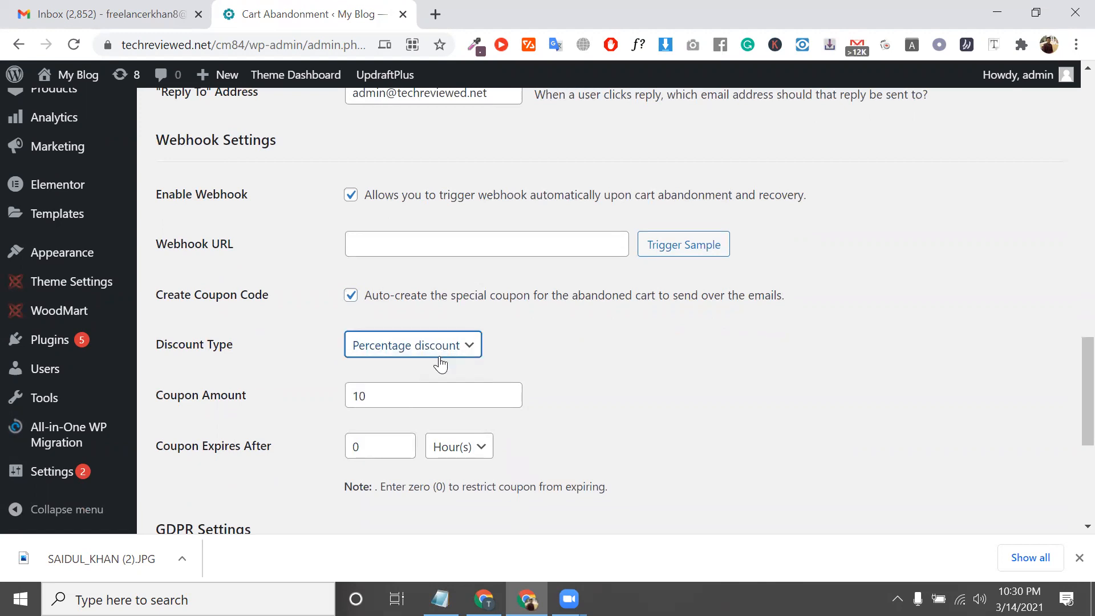
click(387, 396)
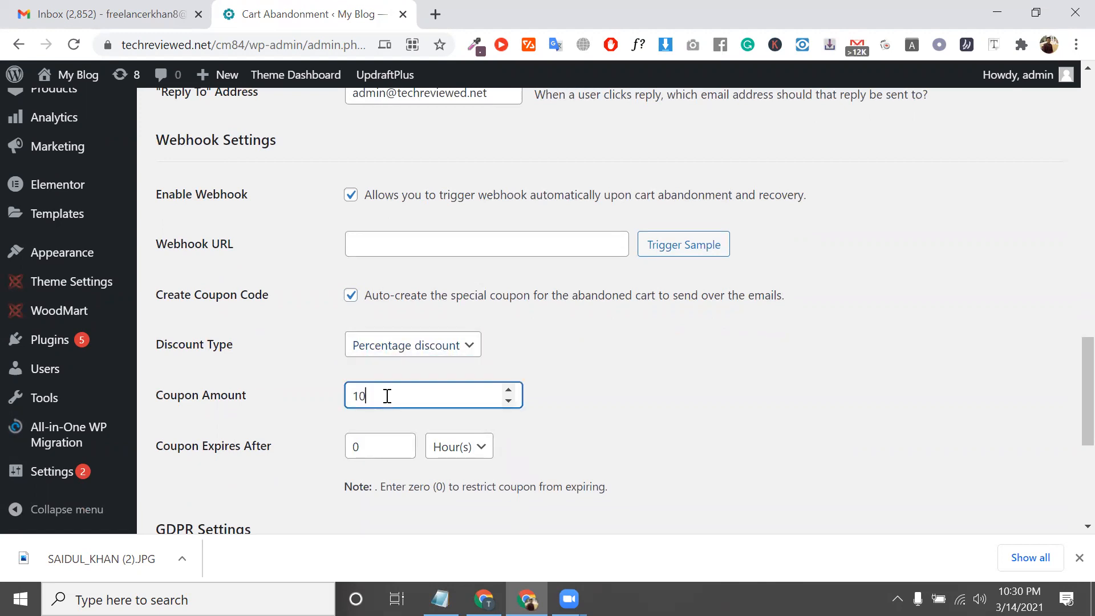
double_click(367, 448)
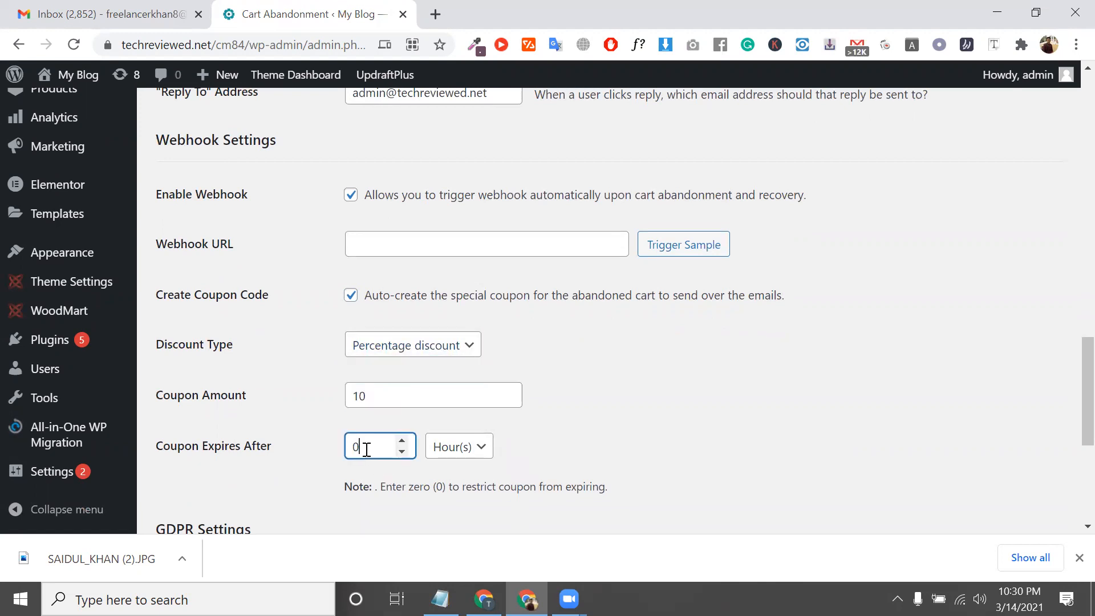
key(BackSpace)
text(24)
click(536, 500)
- Try the GDPR integration option, inspect its GDPR message and explanatory note, and switch the option back off
scroll(494, 461, down, 3)
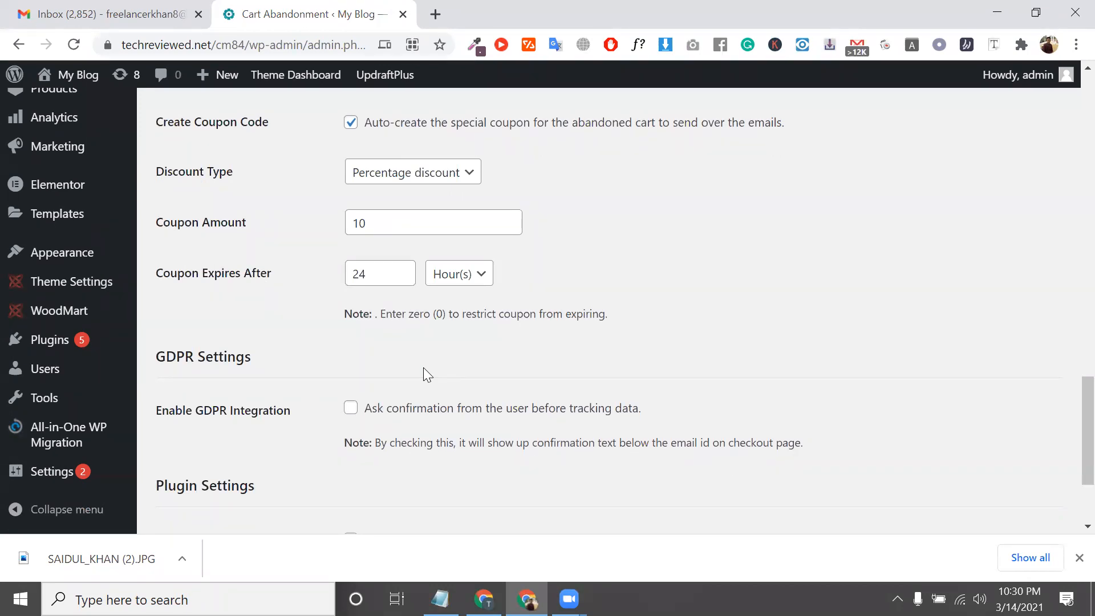
scroll(423, 374, down, 2)
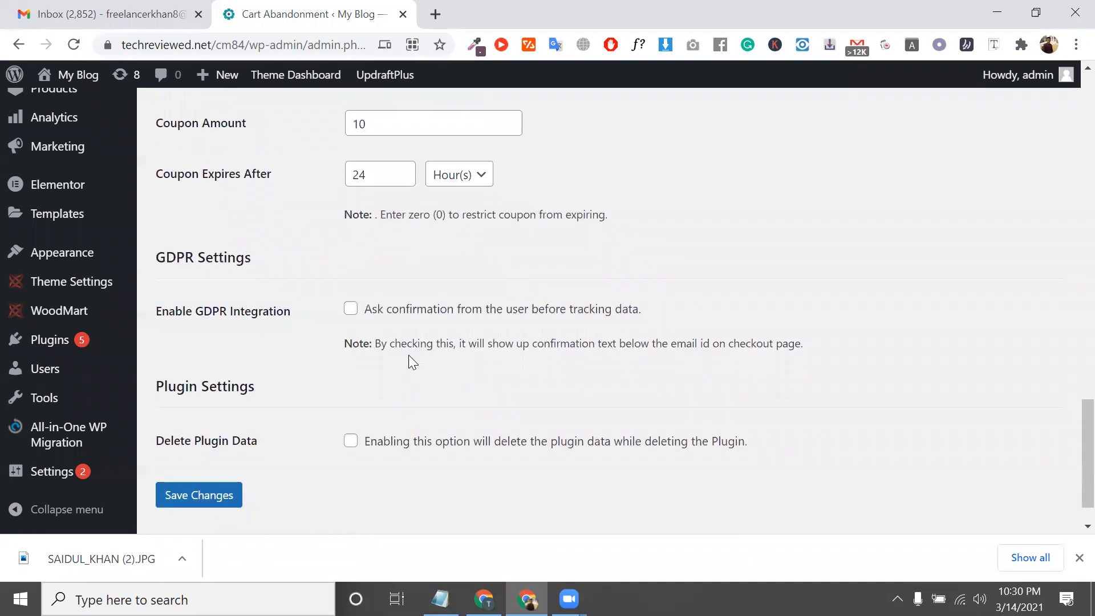
triple_click(245, 307)
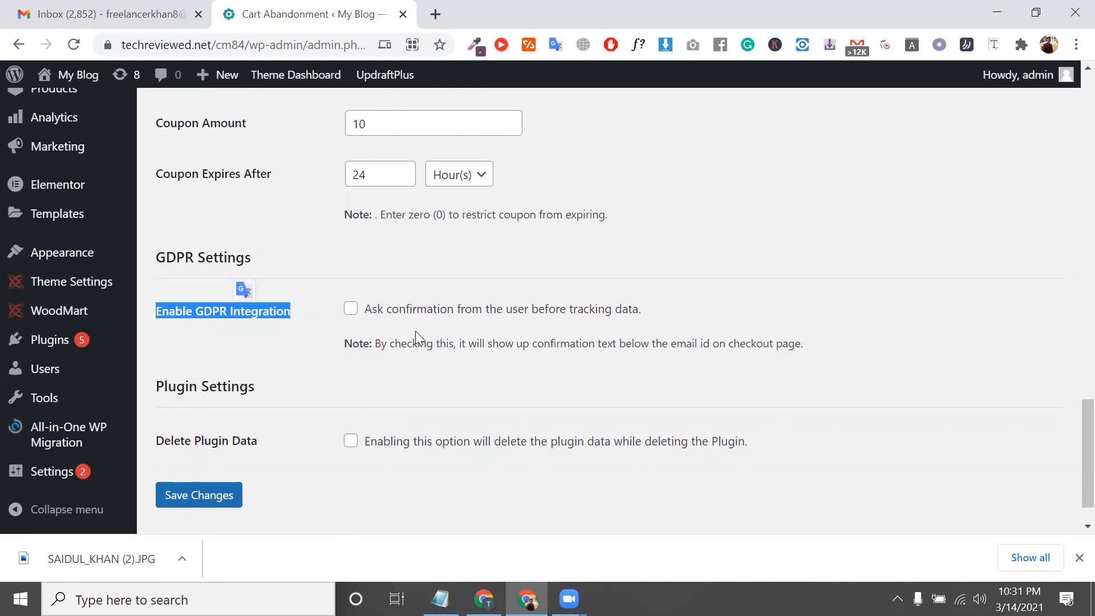
click(351, 309)
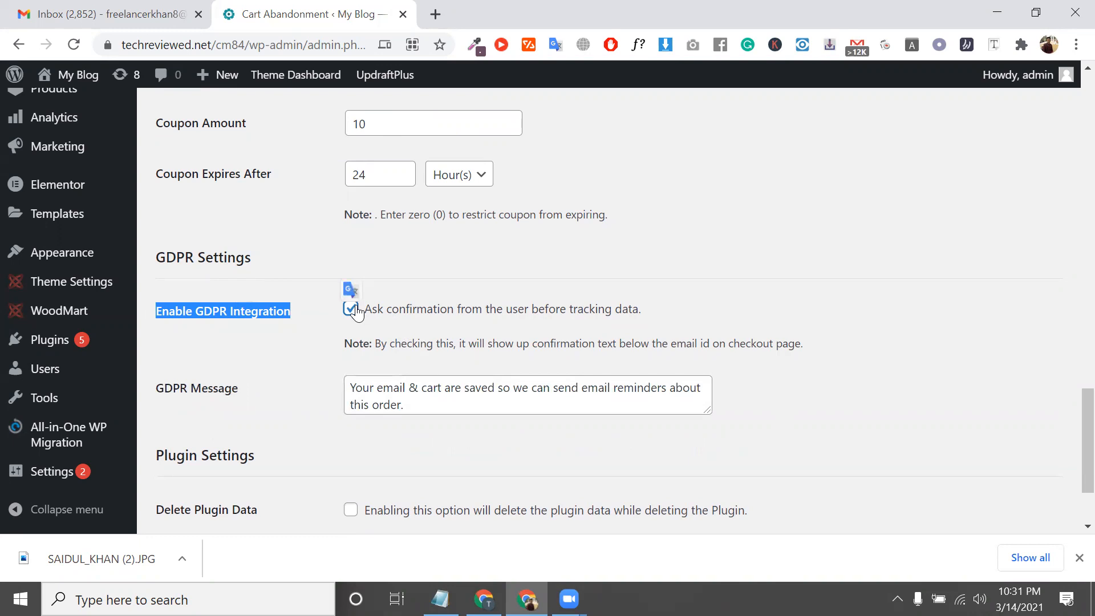
click(411, 385)
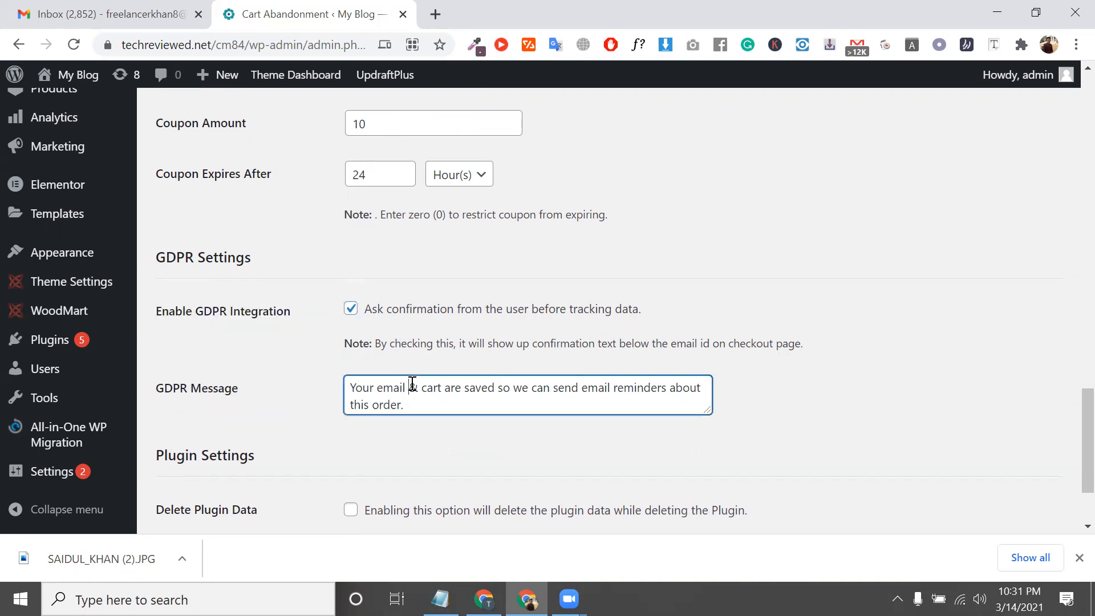
key(ctrl+a)
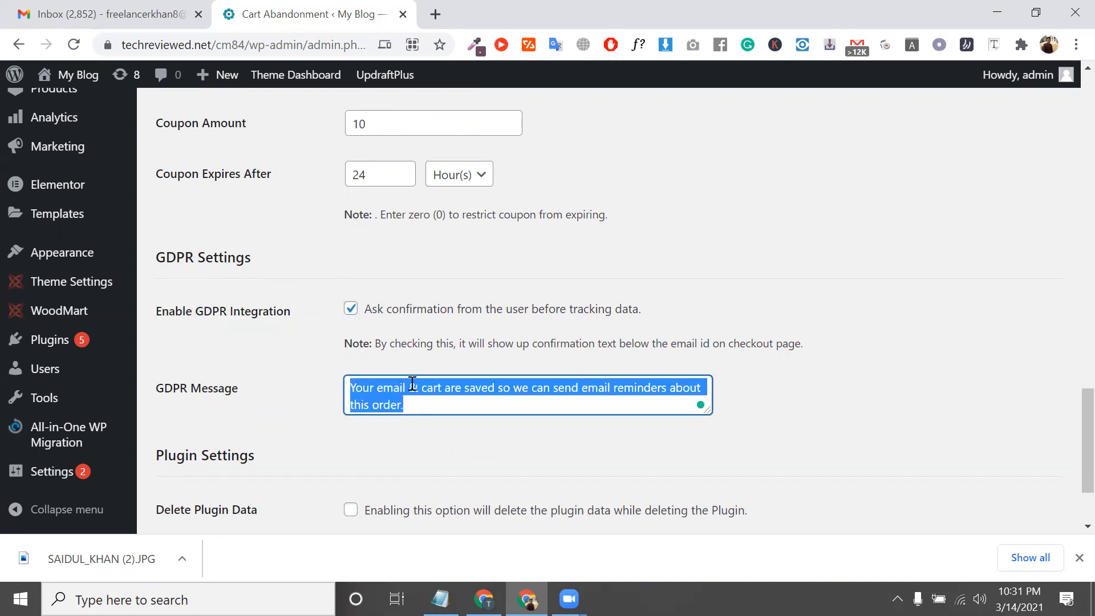
click(351, 311)
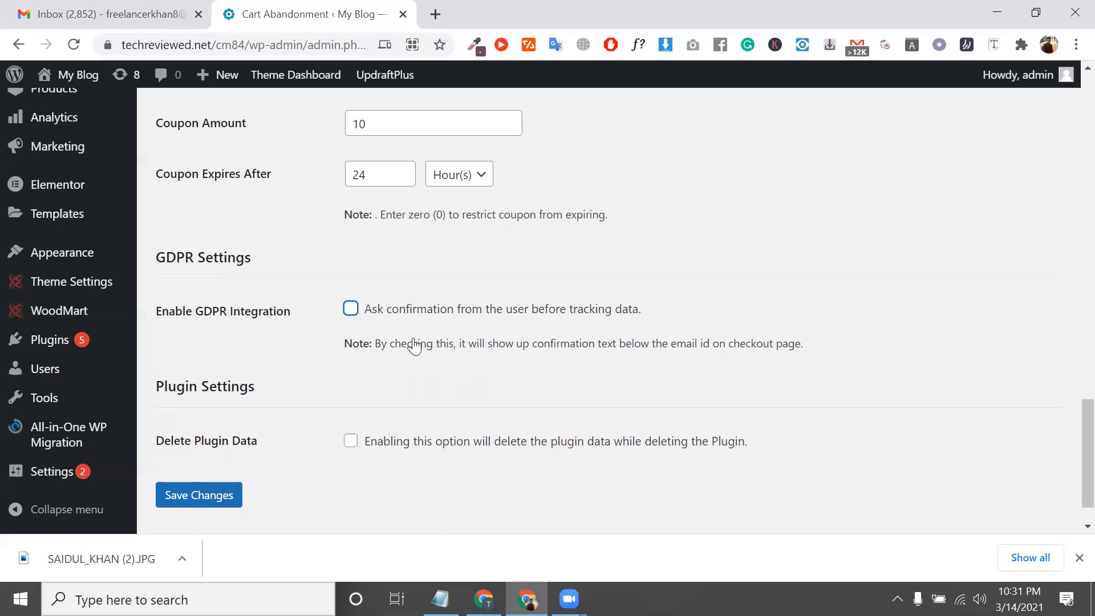
triple_click(414, 344)
click(349, 309)
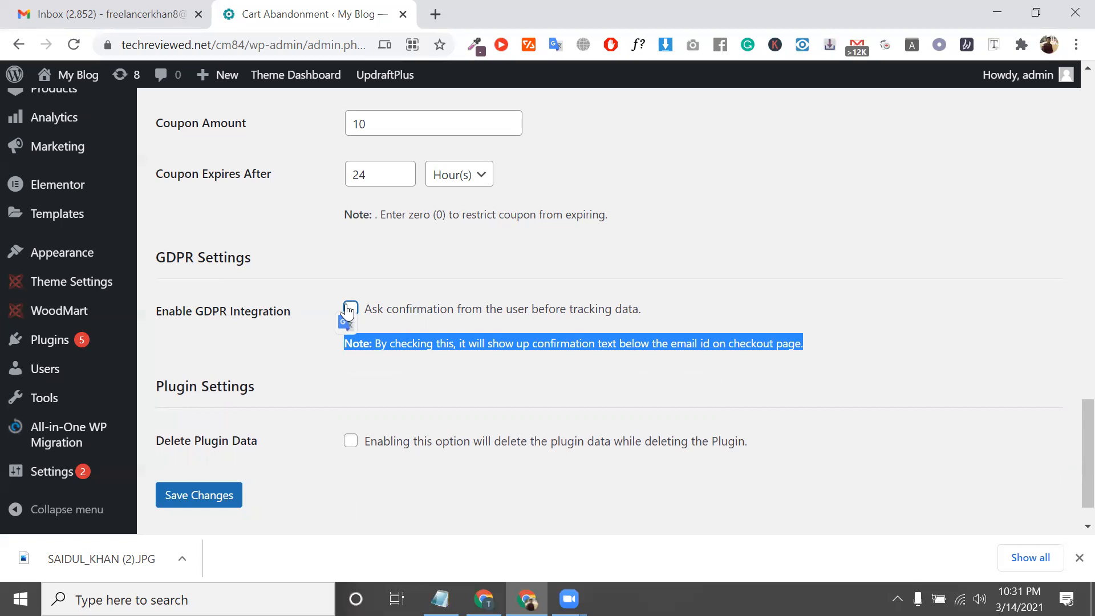
double_click(230, 307)
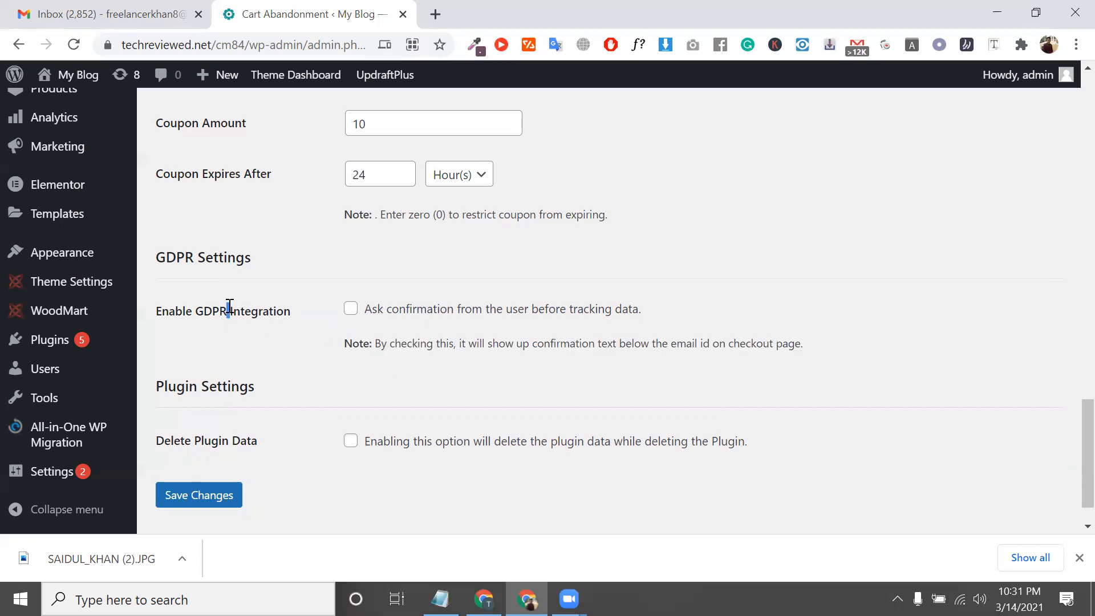
triple_click(230, 307)
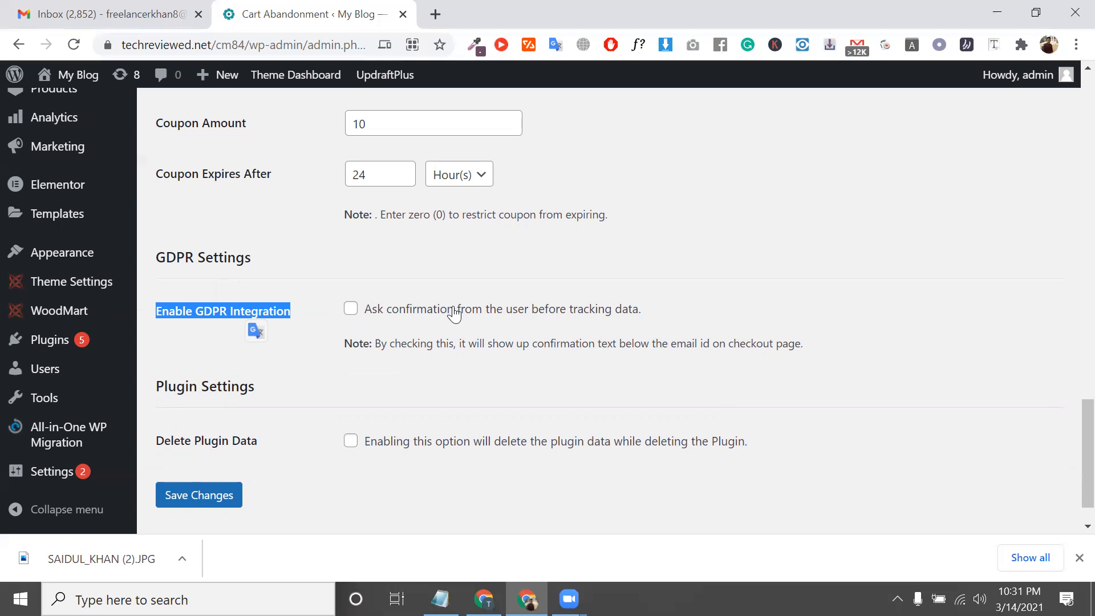
- Review the Plugin Settings section with its Delete Plugin Data option and save the cart abandonment settings
scroll(389, 294, down, 1)
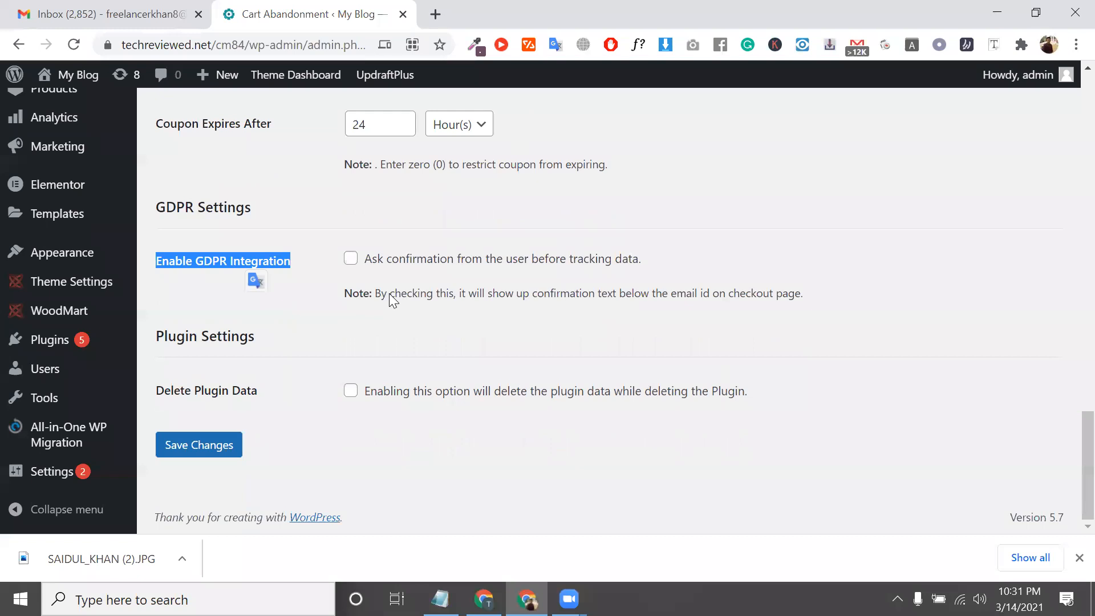
triple_click(221, 343)
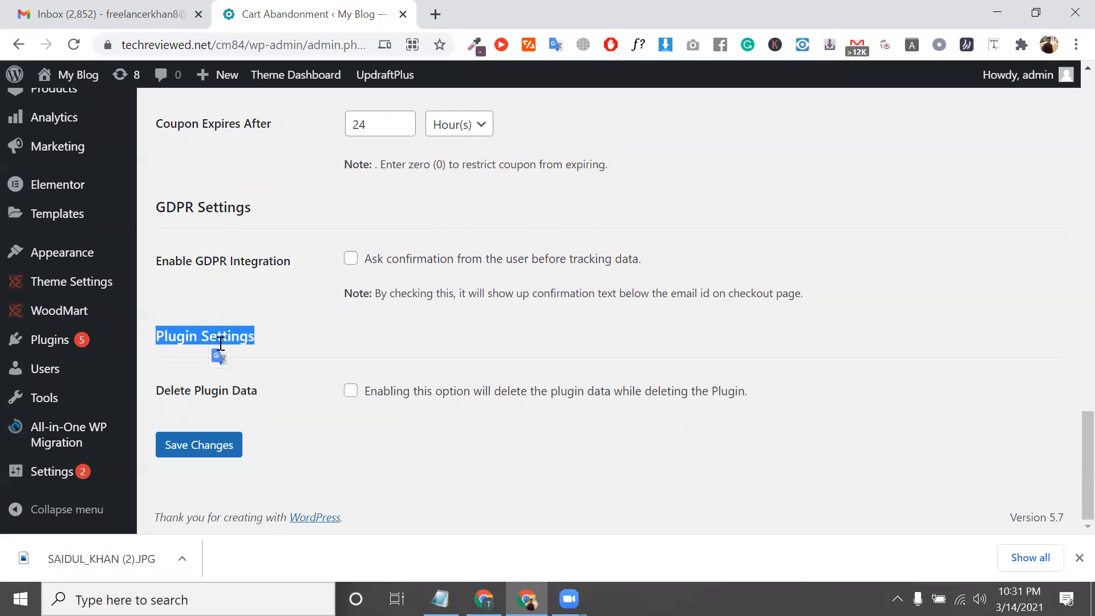
click(236, 450)
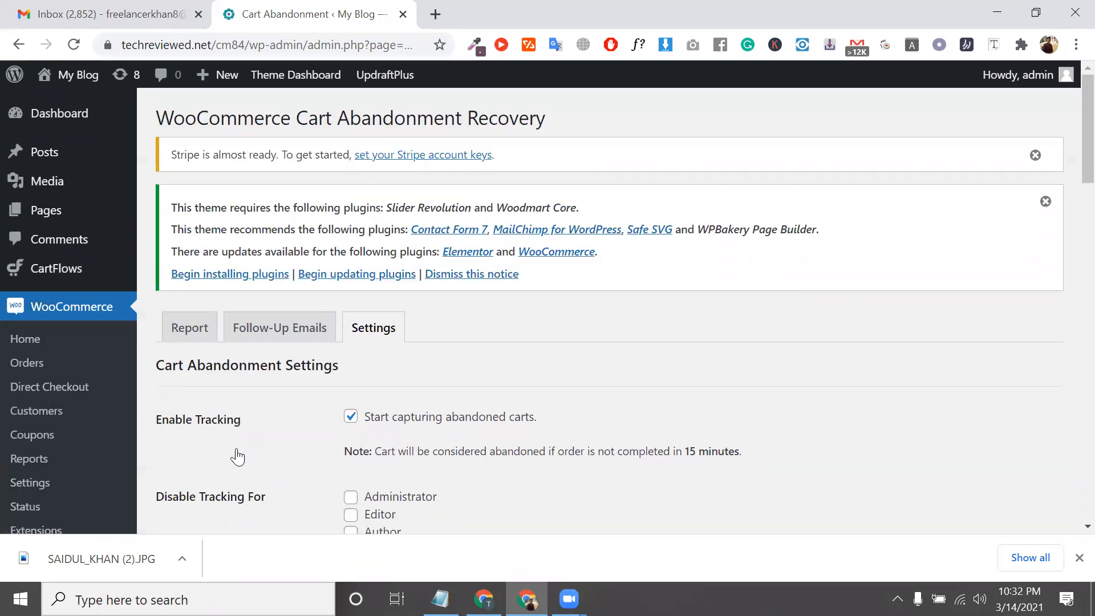
- Review the follow-up email templates and activate Sample Email Template 1
click(288, 335)
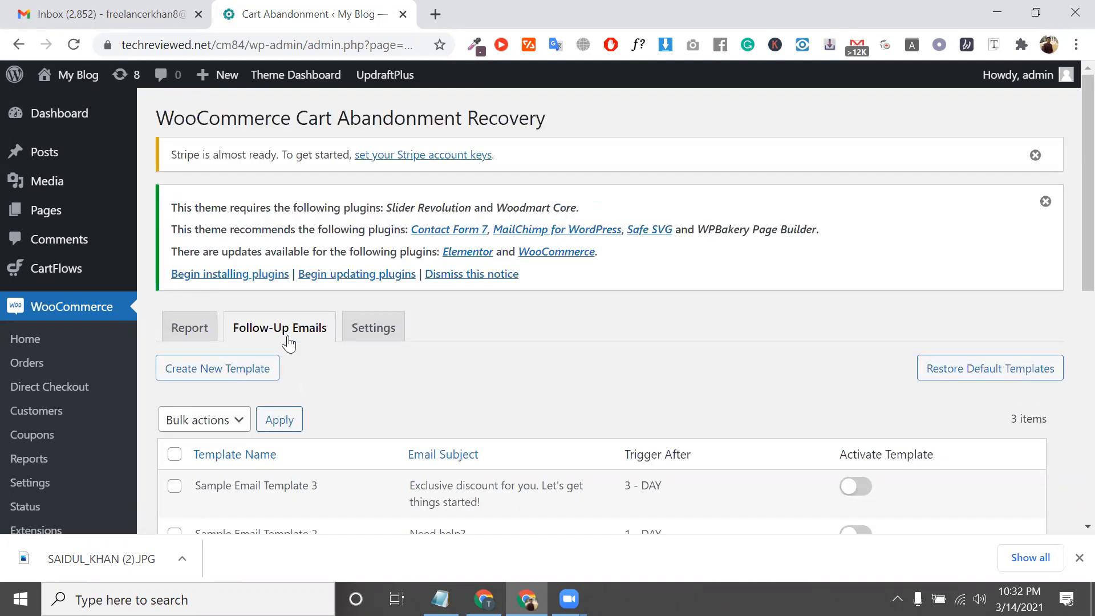
scroll(288, 342, down, 5)
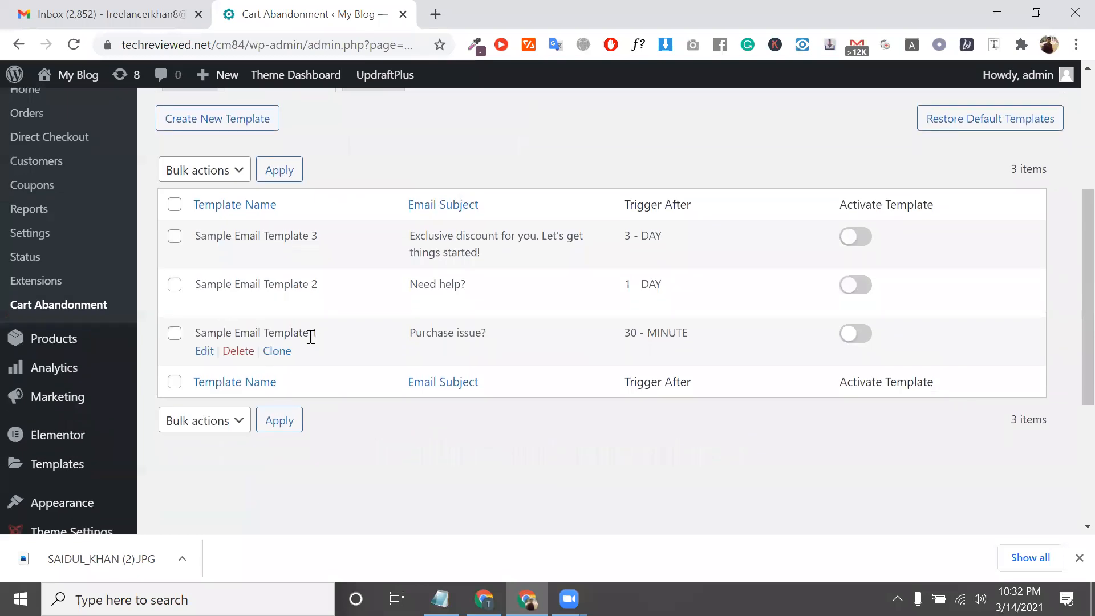
triple_click(286, 337)
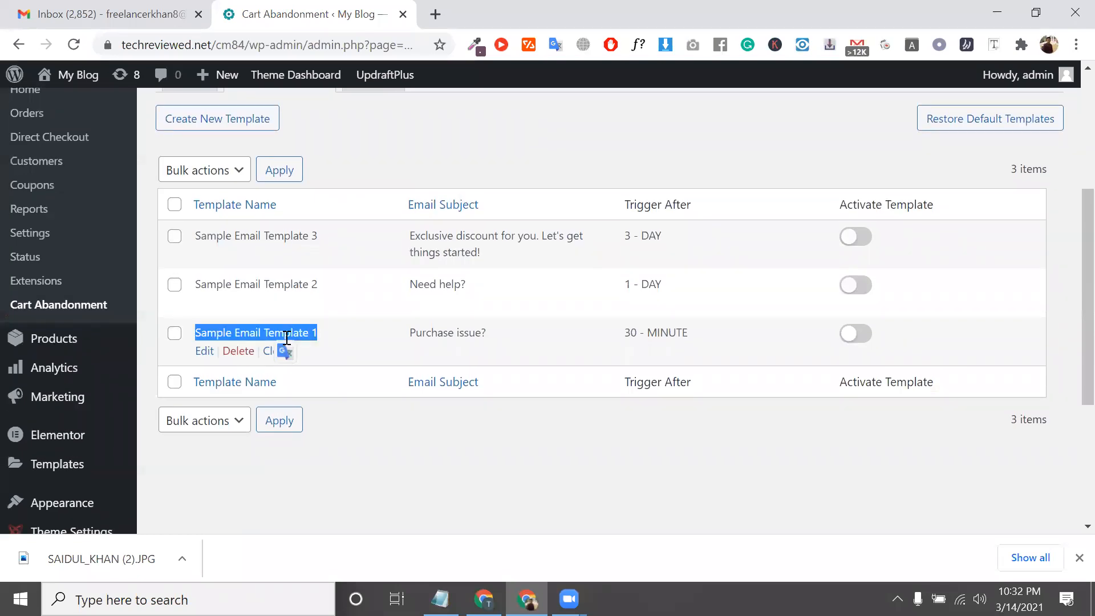
triple_click(452, 333)
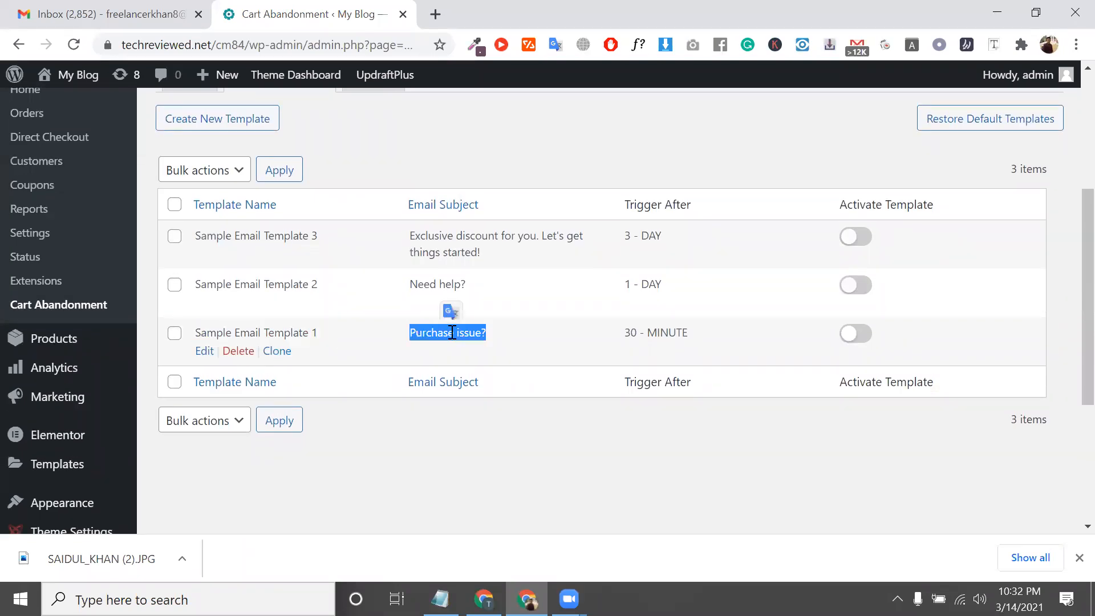
triple_click(650, 333)
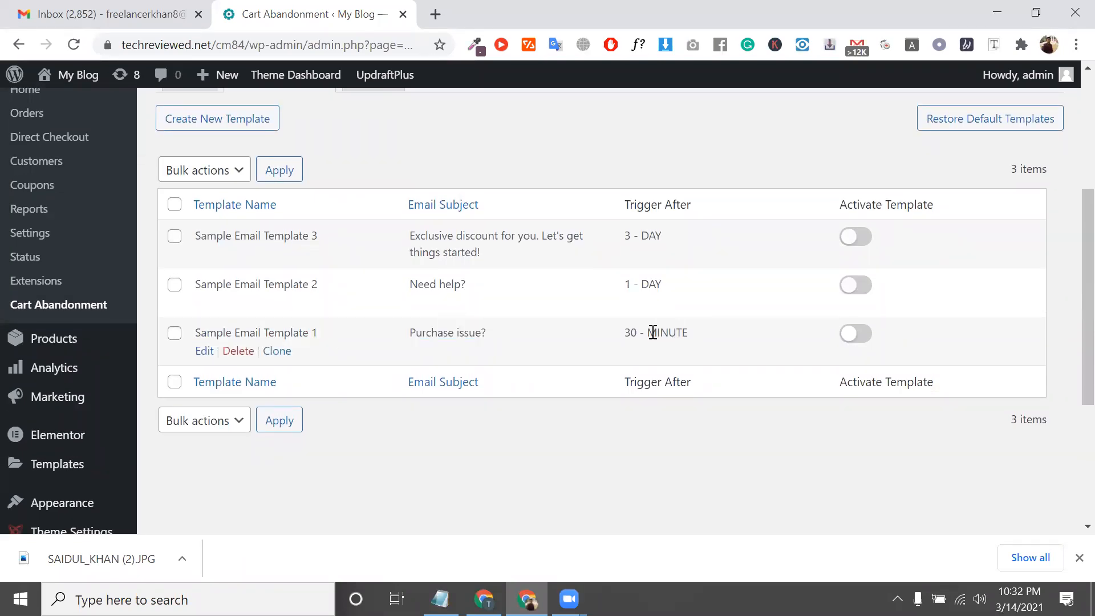
click(868, 335)
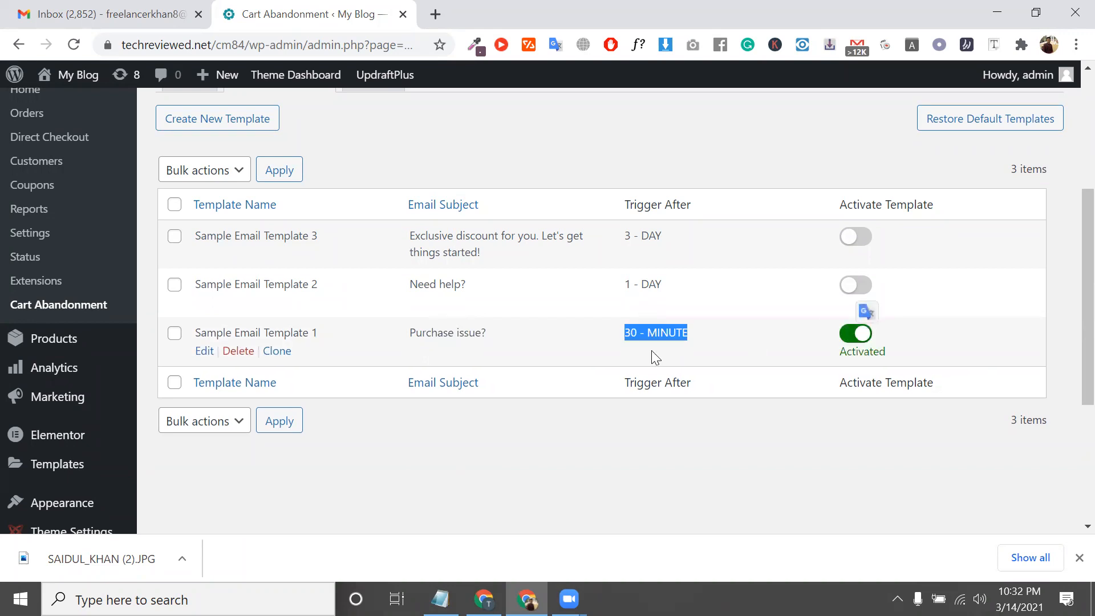
- Open Sample Email Template 1 for editing and review its template name and email subject
click(203, 353)
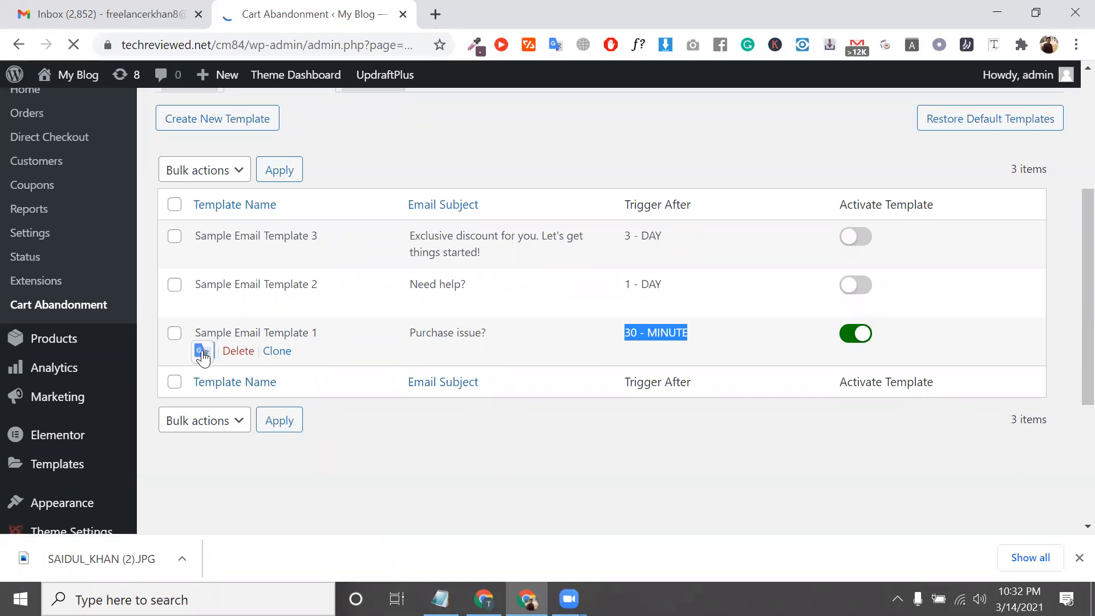
scroll(200, 355, down, 2)
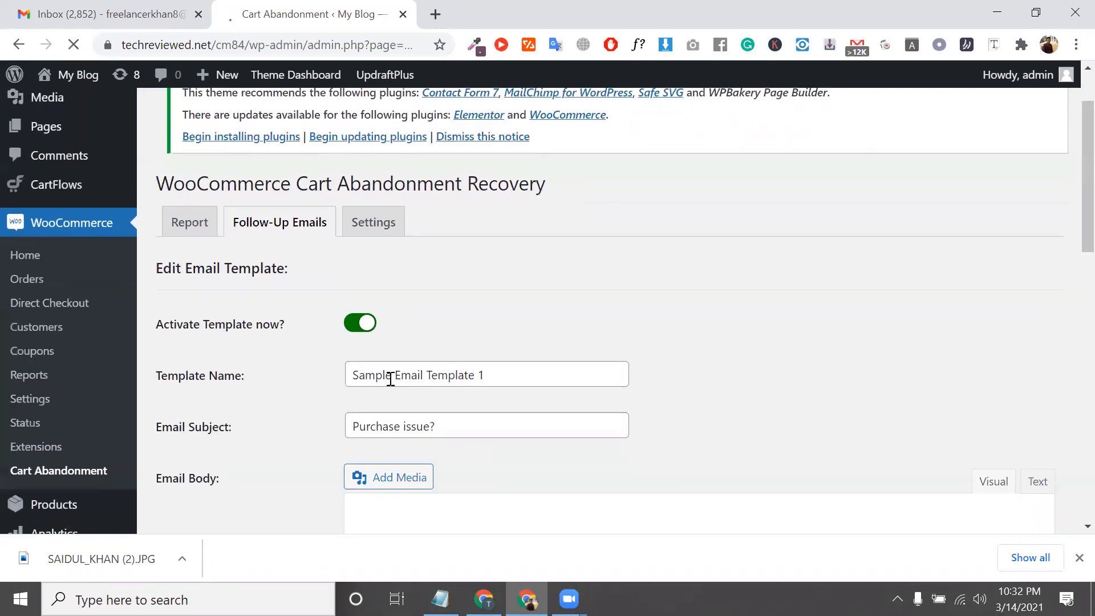
triple_click(430, 377)
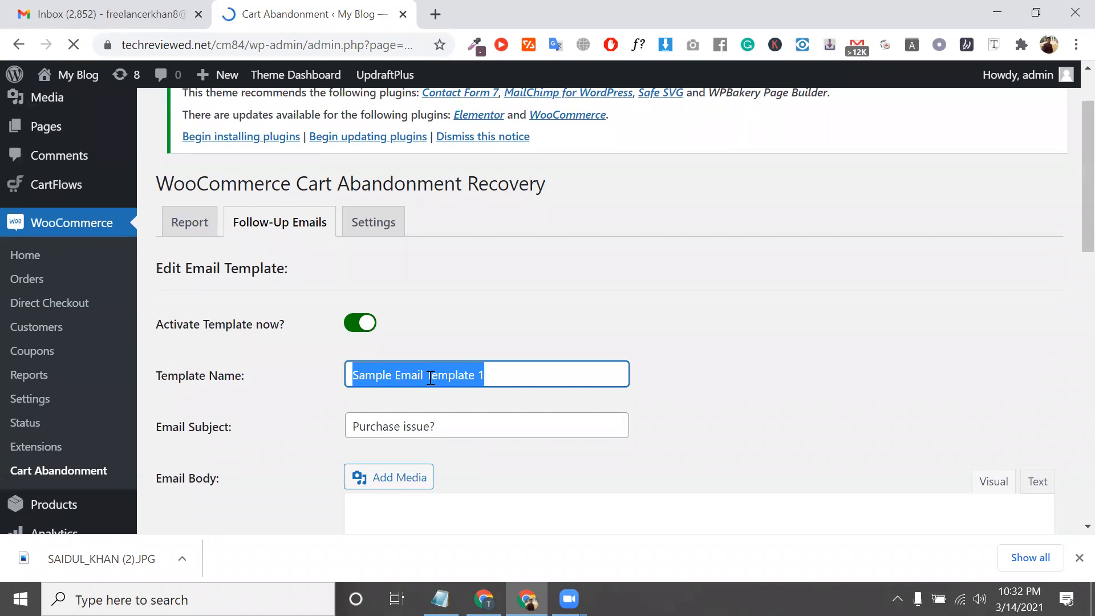
triple_click(459, 427)
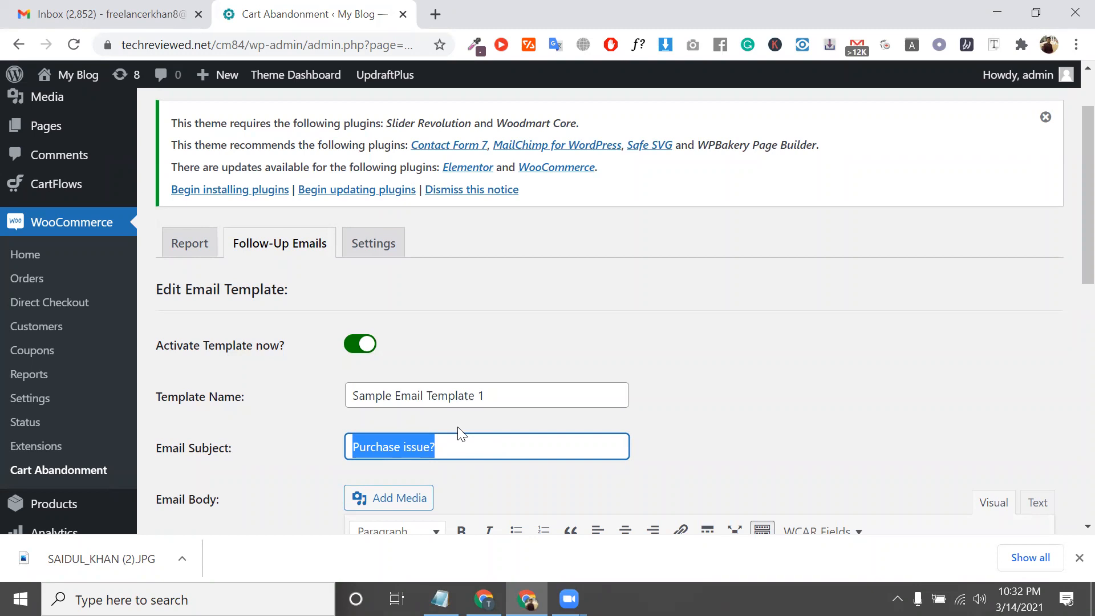
scroll(461, 434, down, 1)
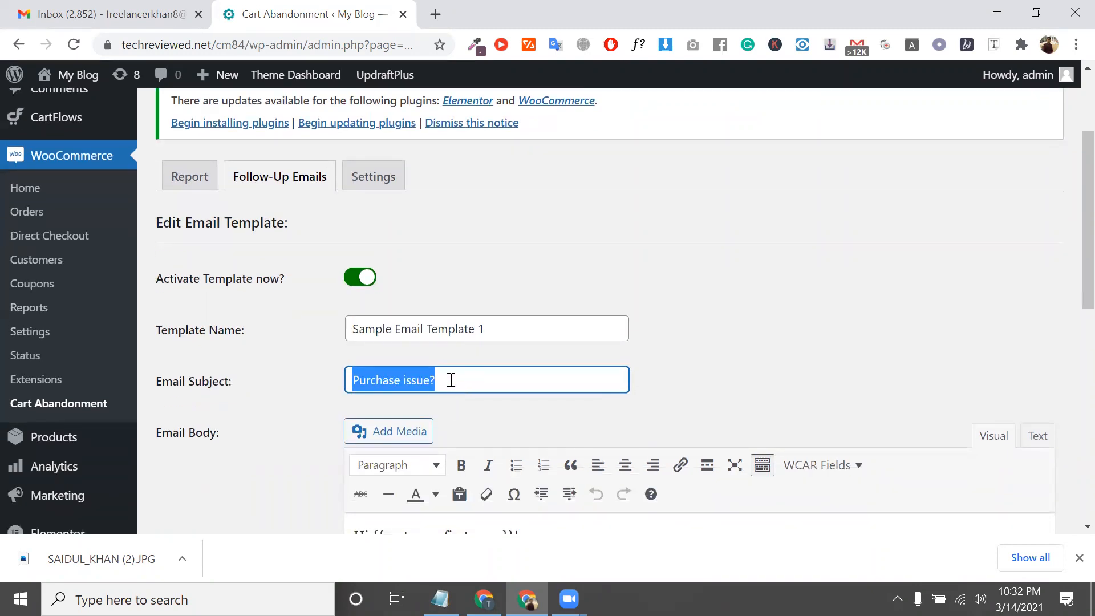
triple_click(496, 335)
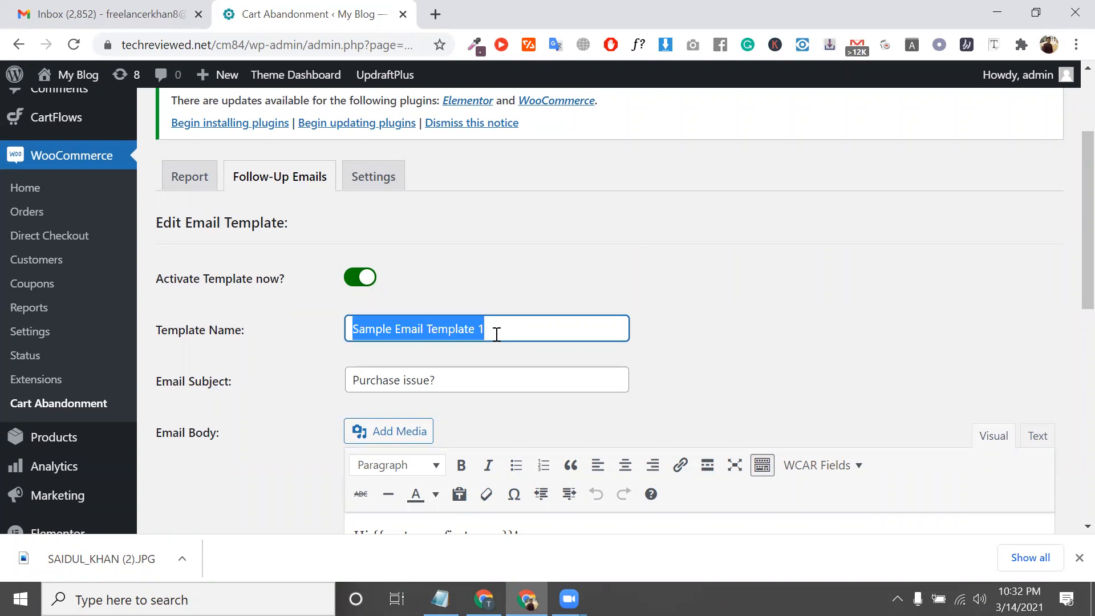
scroll(496, 335, down, 1)
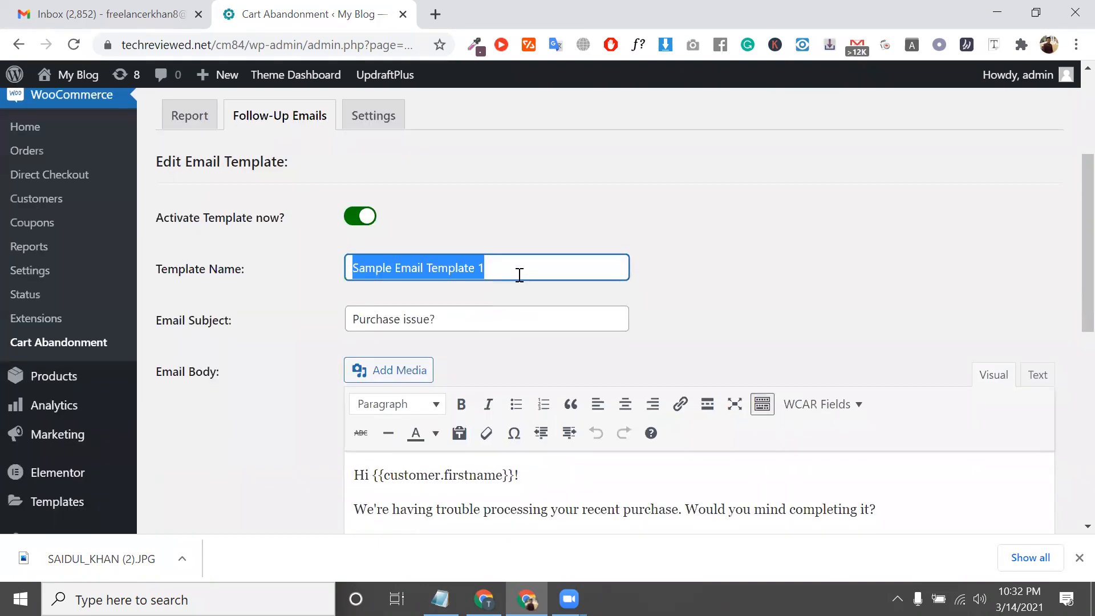
scroll(514, 274, down, 3)
triple_click(443, 141)
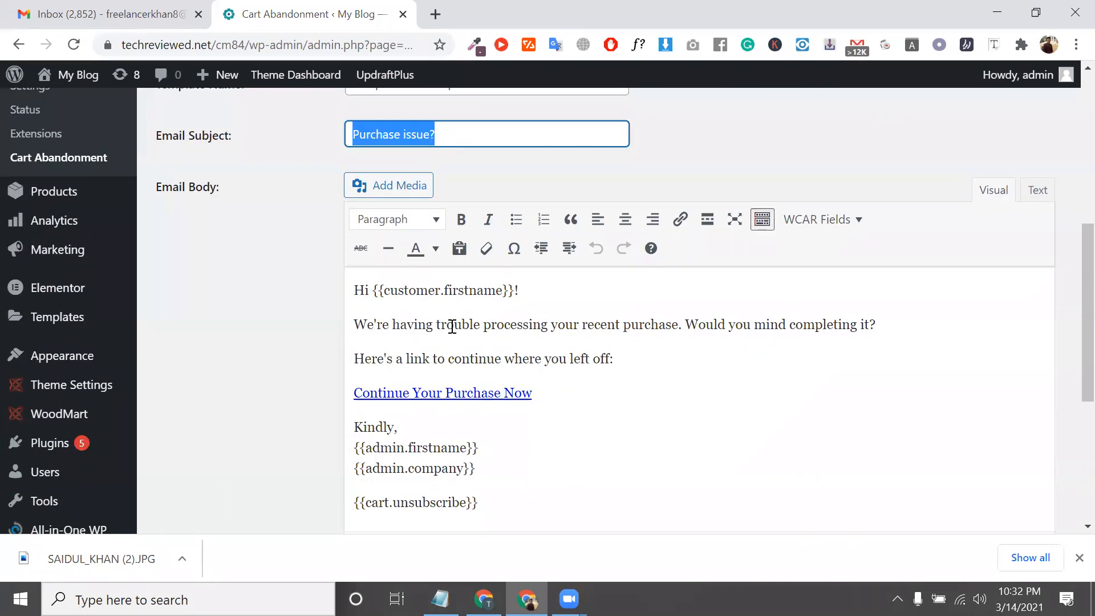
- Read the email body's greeting with its customer first-name placeholder and the opening sentence about the recent purchase
double_click(365, 291)
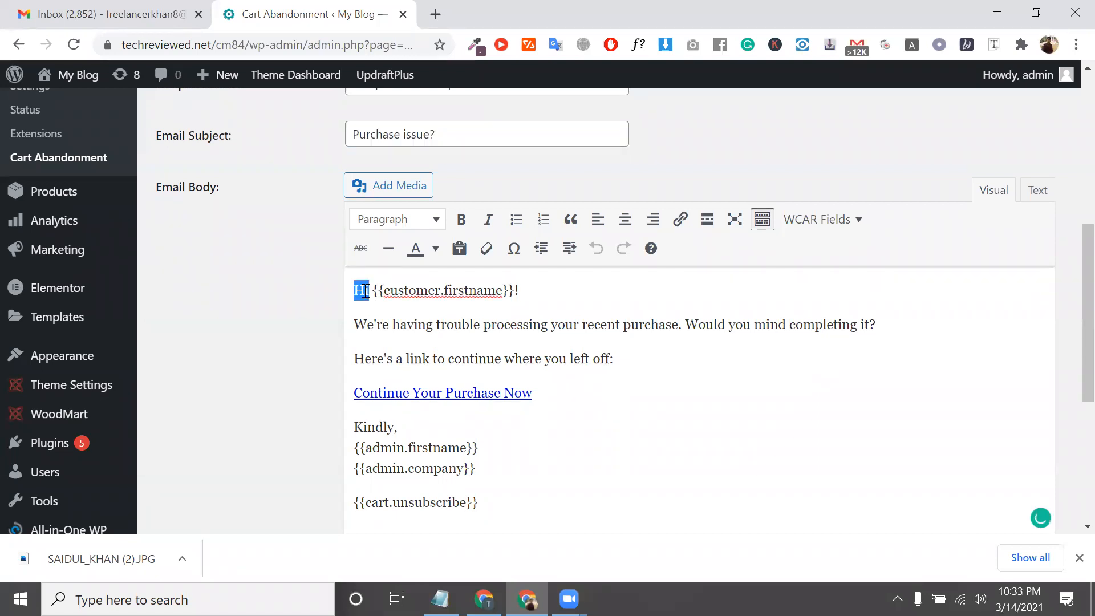
double_click(423, 289)
click(461, 289)
double_click(461, 289)
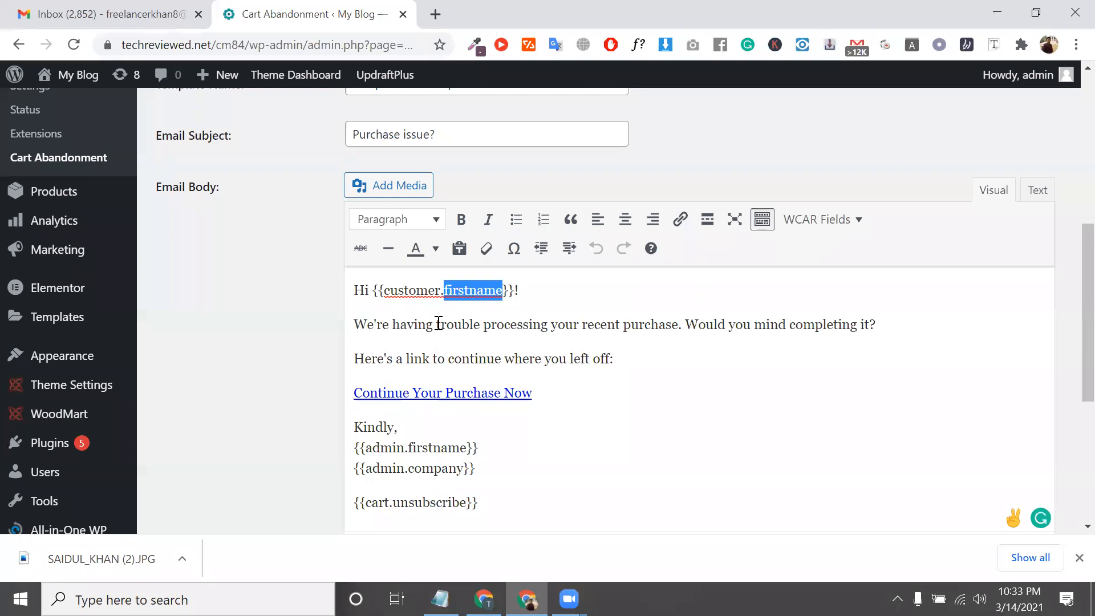
double_click(513, 326)
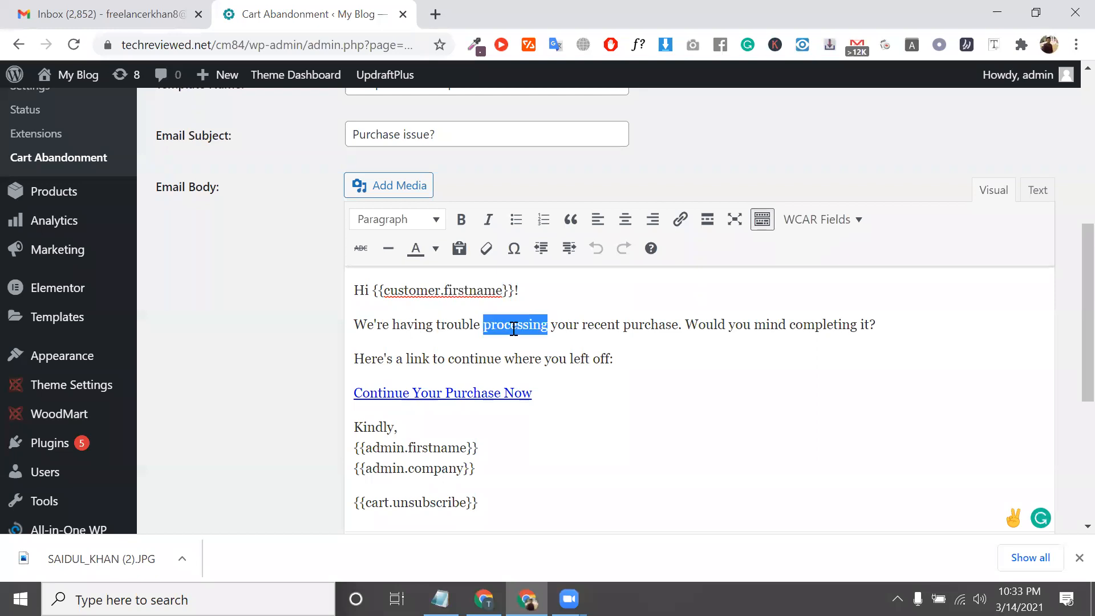
double_click(610, 326)
triple_click(610, 325)
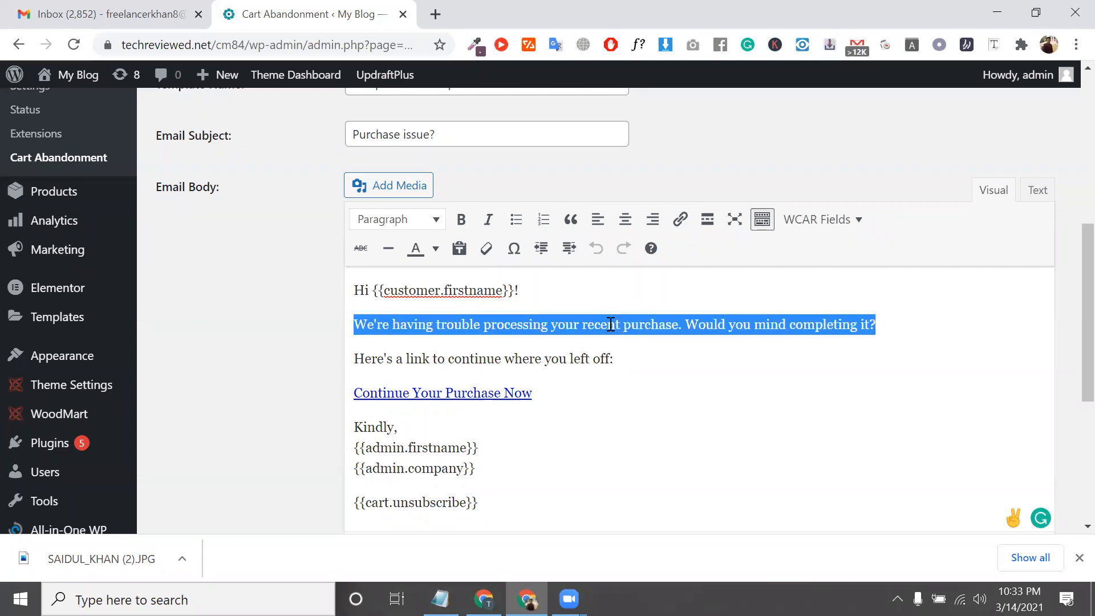
double_click(772, 326)
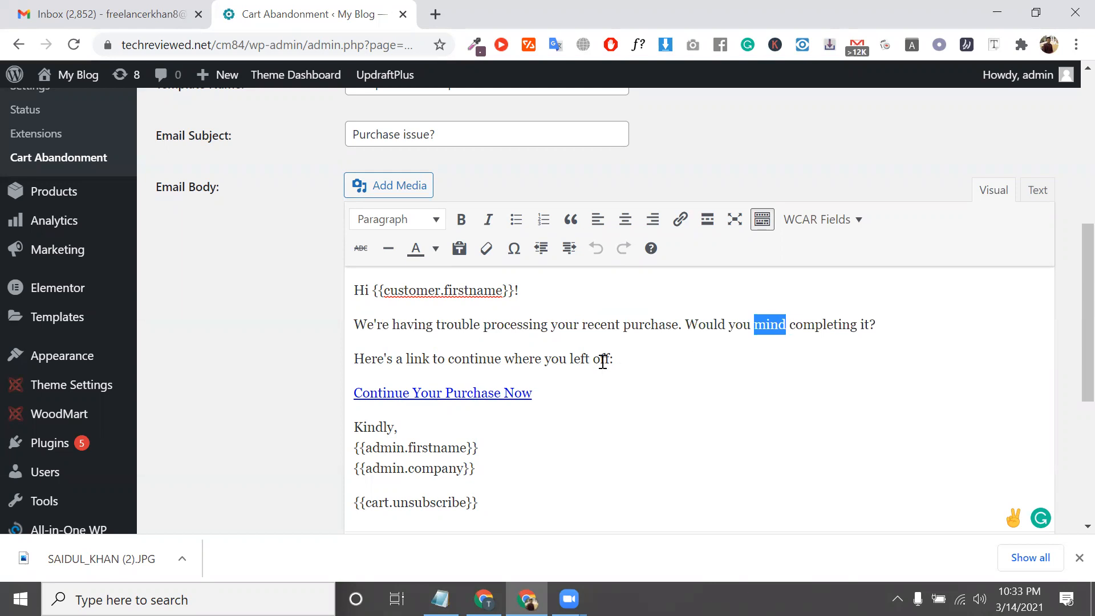
- Examine the rest of the email body: the continue-purchase link, the admin name and company placeholders, and the unsubscribe placeholder
scroll(573, 357, down, 1)
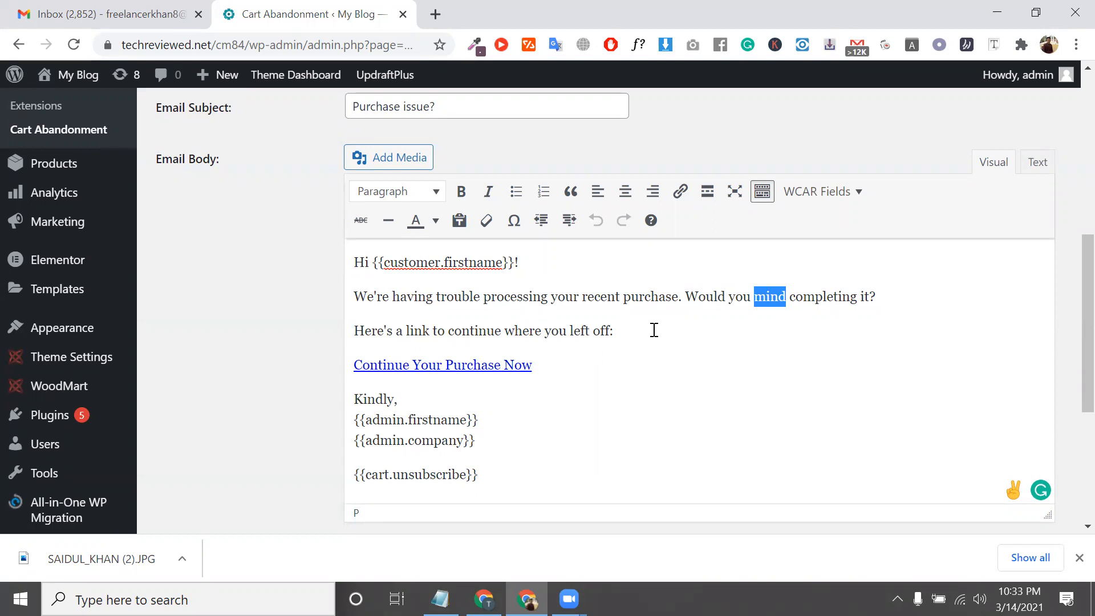
scroll(655, 330, down, 3)
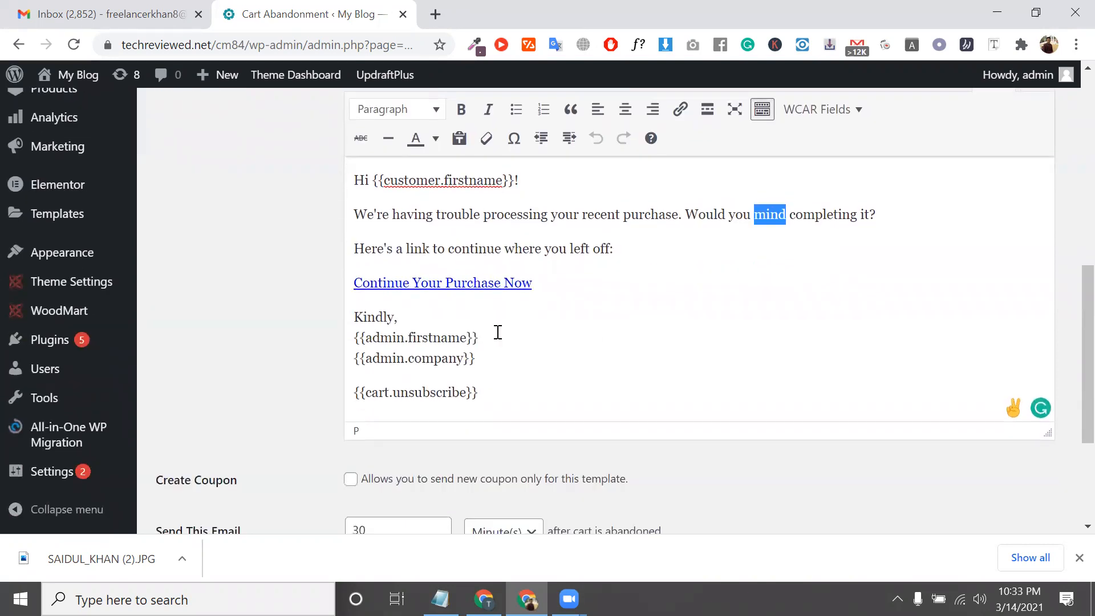
click(581, 245)
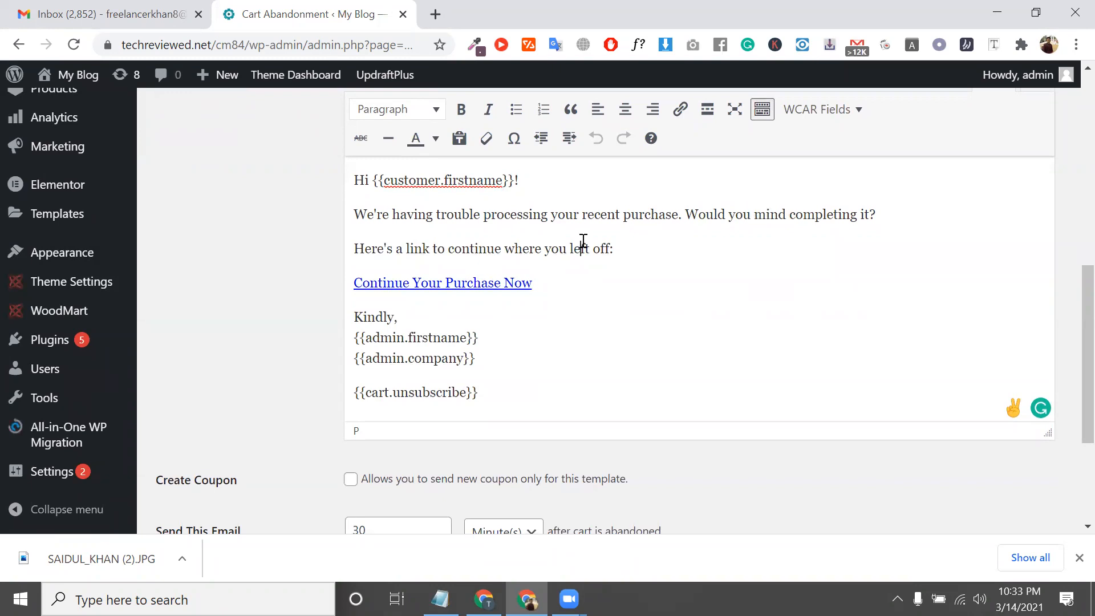
double_click(371, 248)
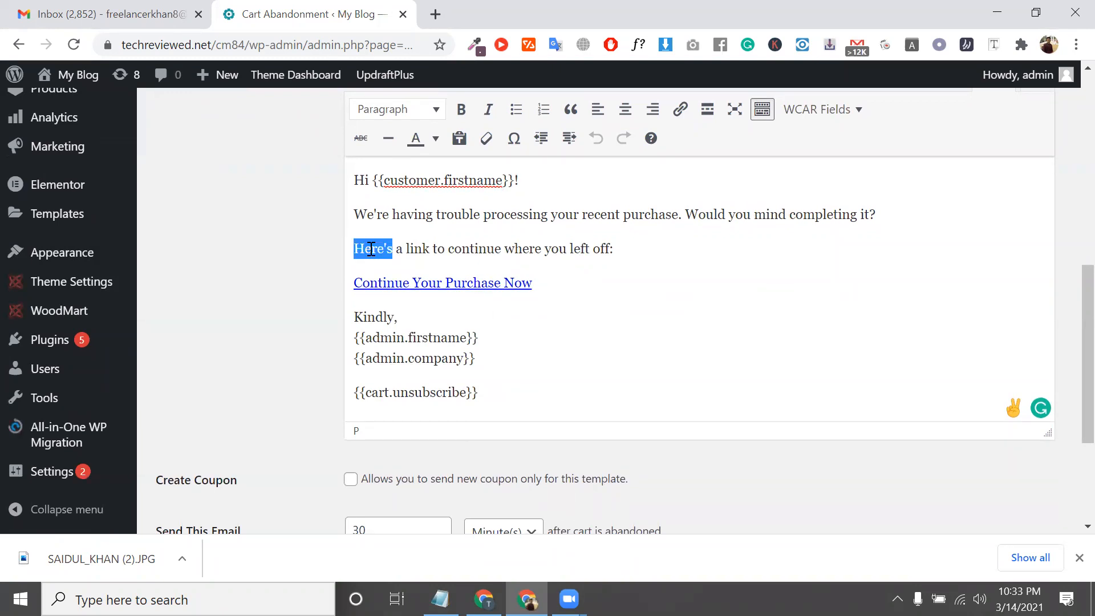
triple_click(497, 249)
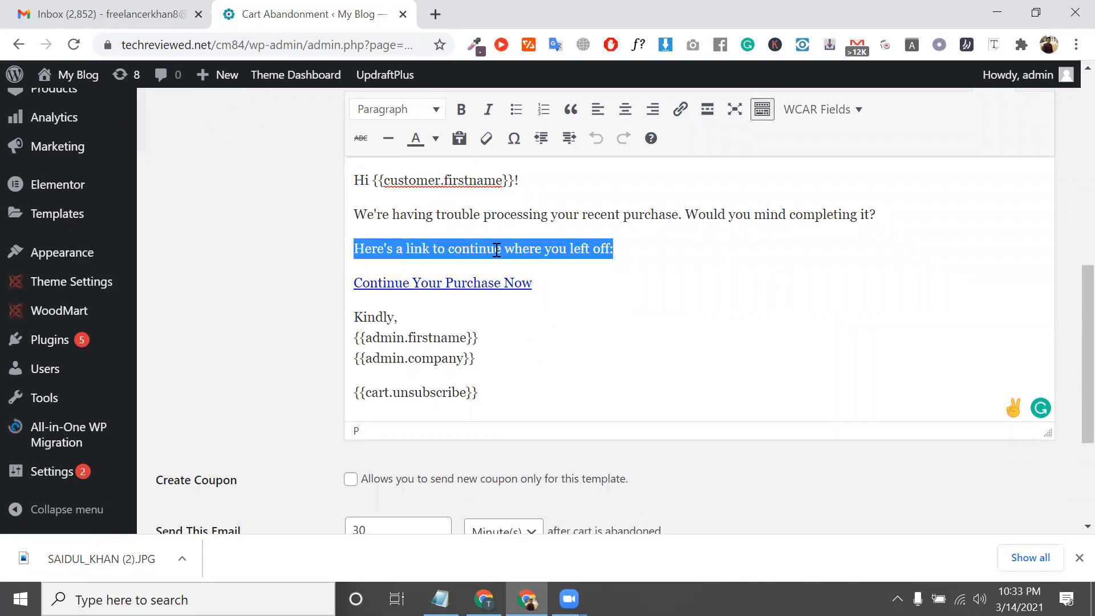
scroll(497, 249, down, 1)
click(464, 266)
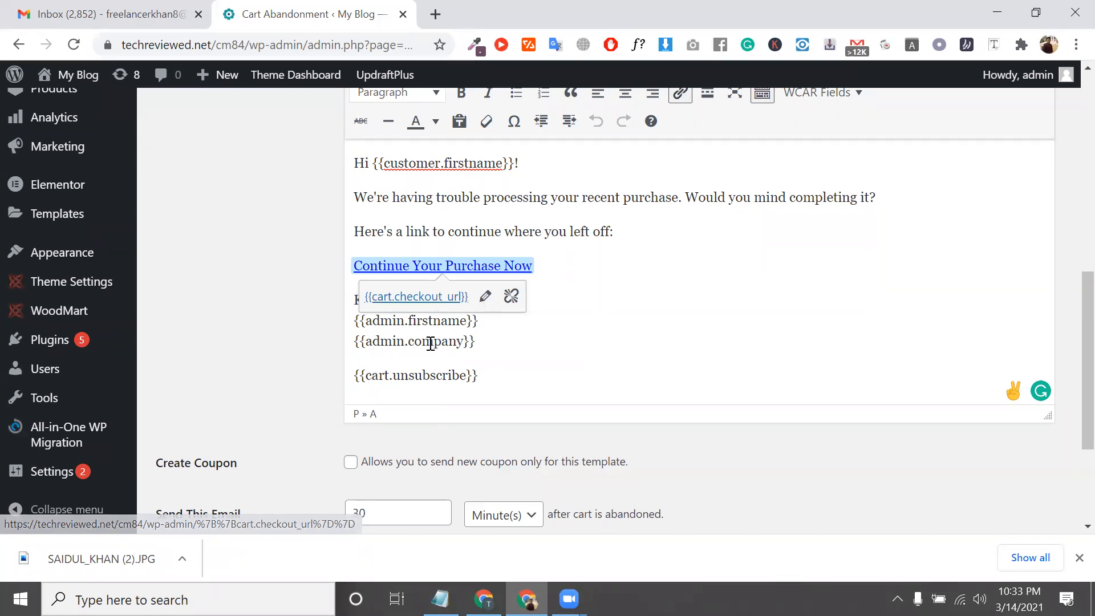
click(422, 322)
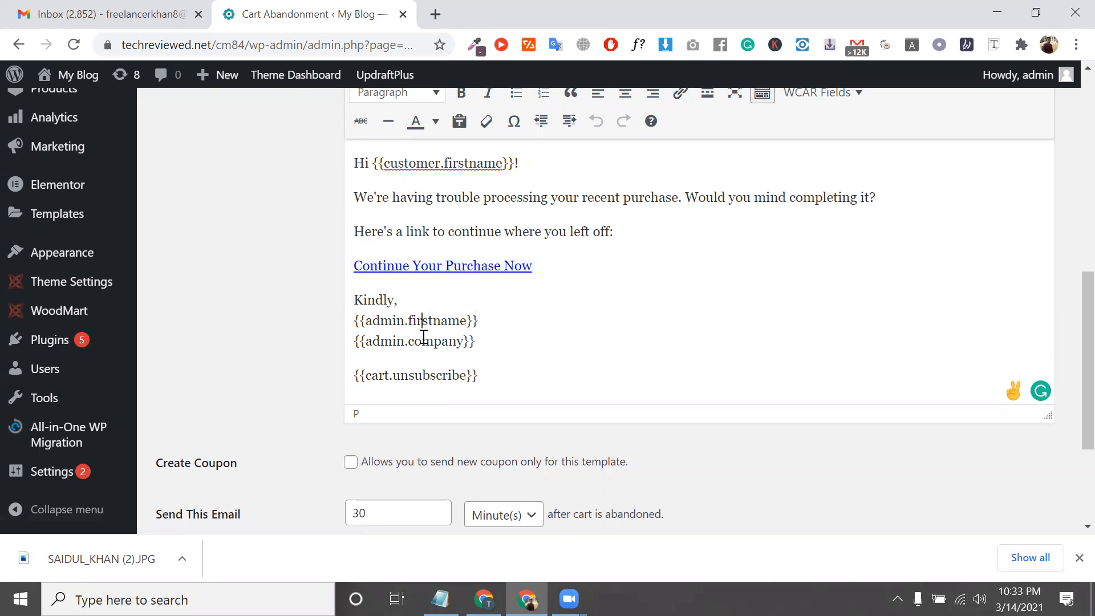
triple_click(414, 343)
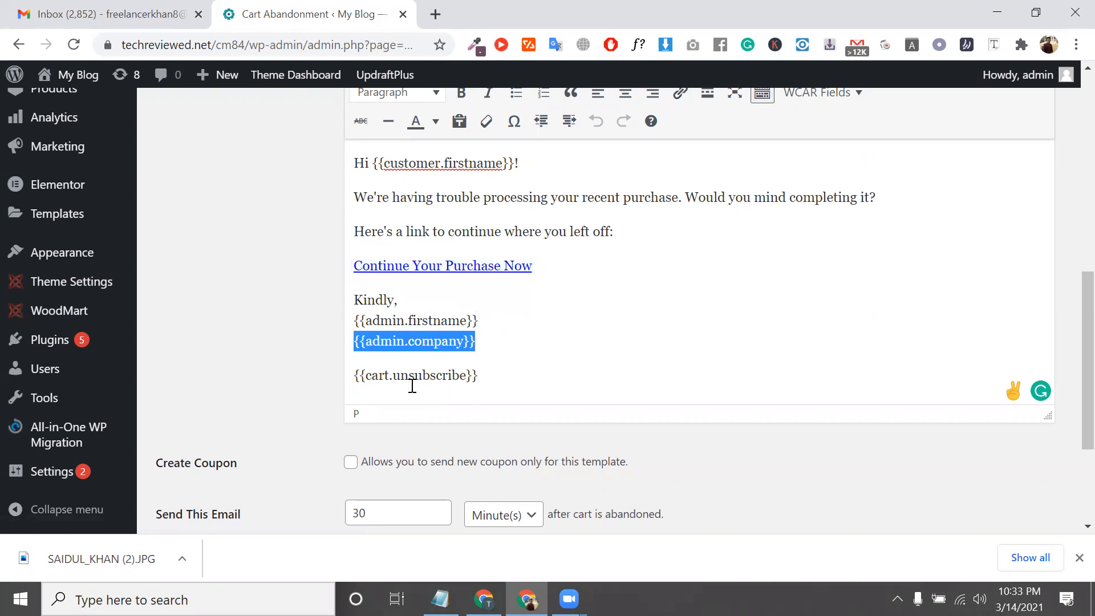
double_click(414, 377)
scroll(411, 380, down, 1)
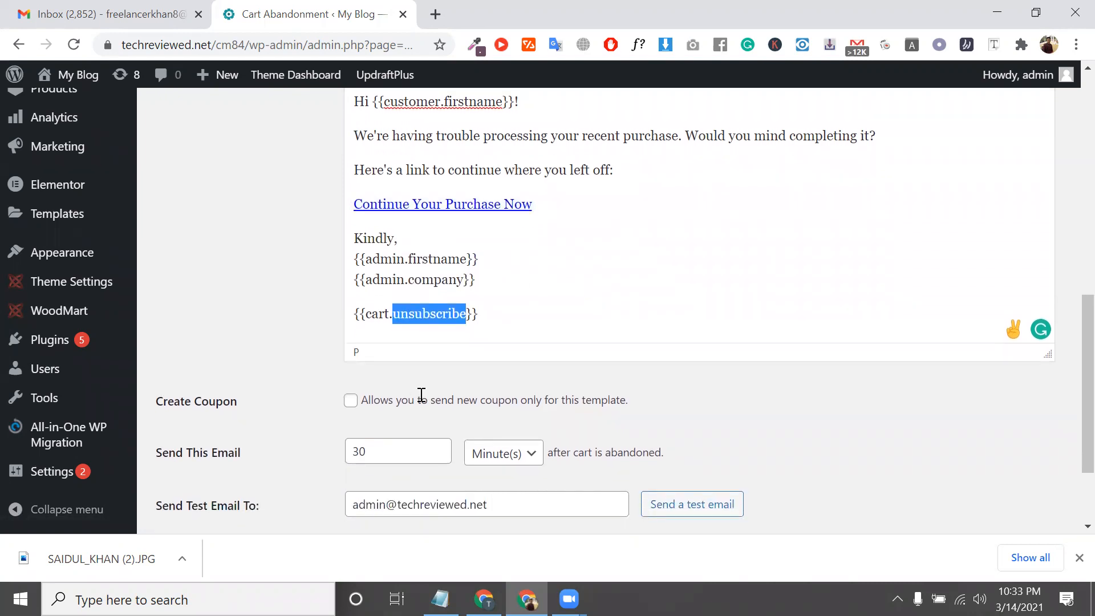
double_click(506, 323)
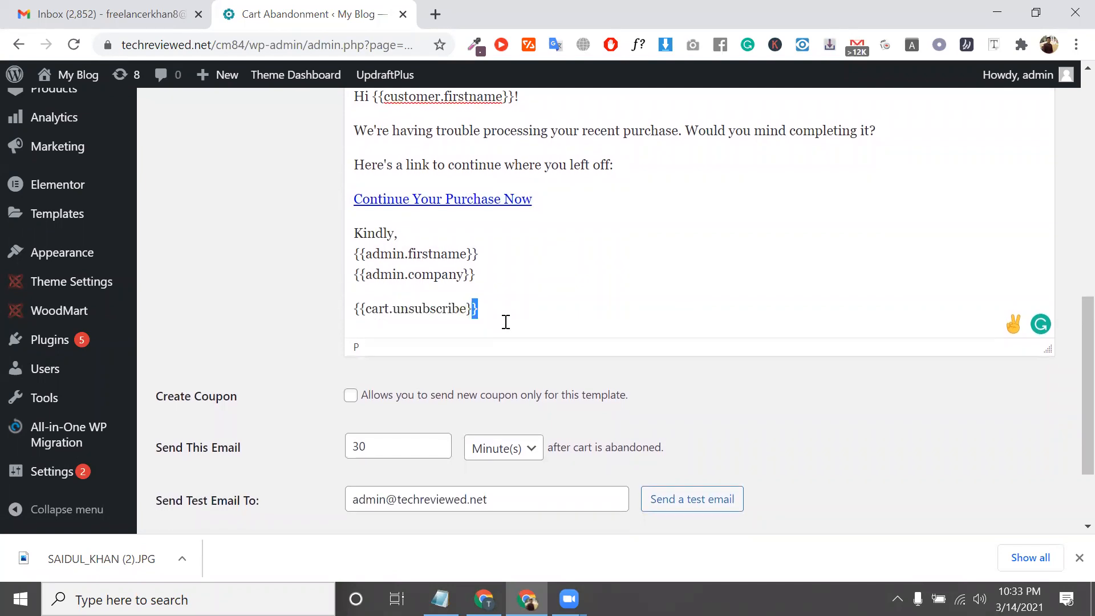
scroll(506, 323, up, 5)
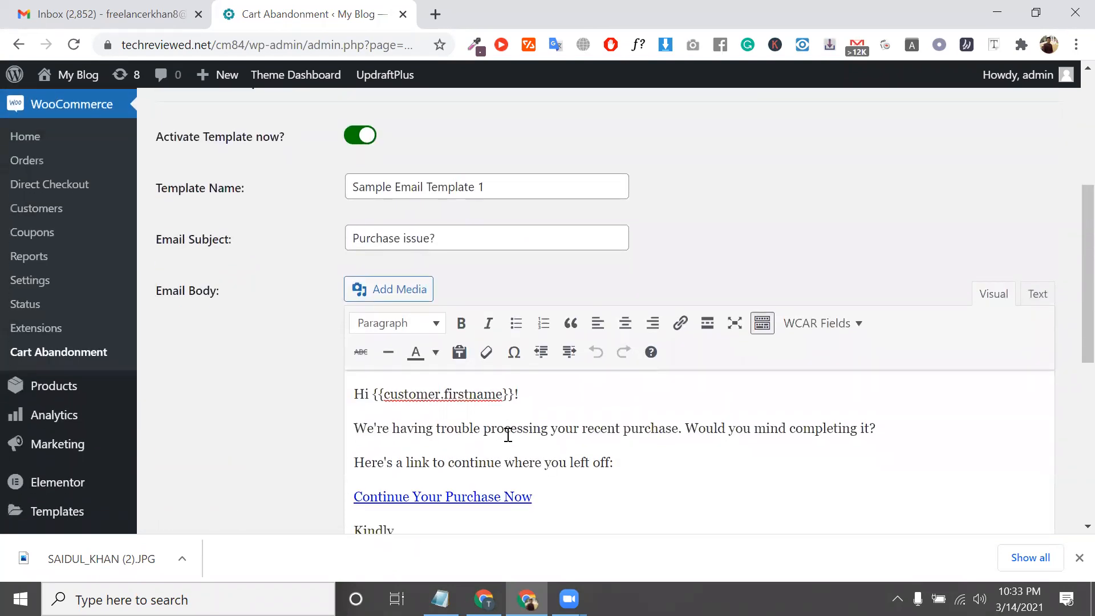
scroll(847, 414, down, 3)
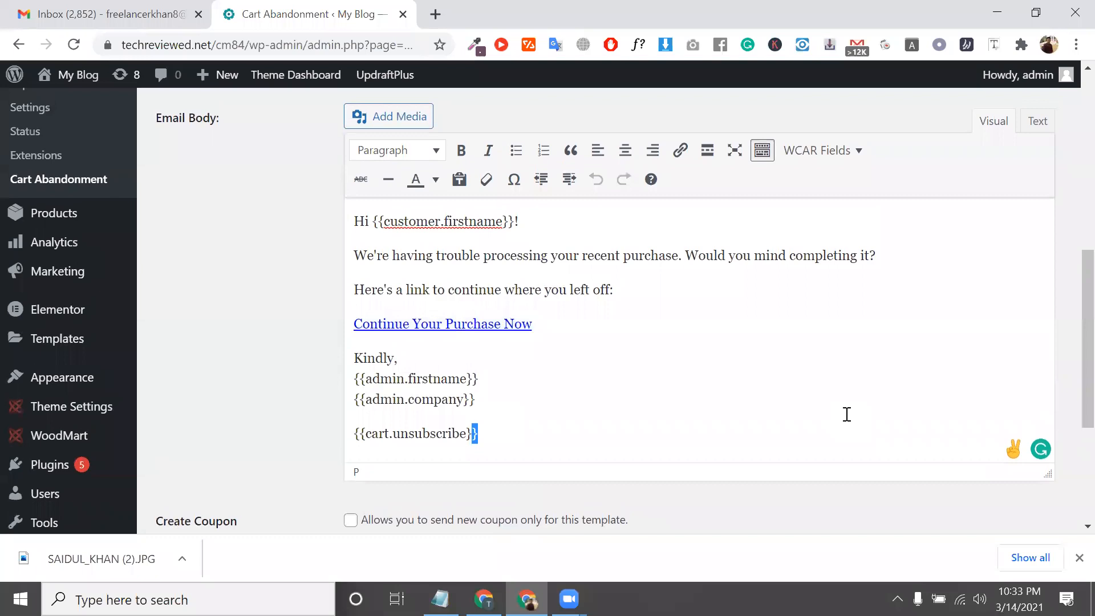
- Look over the WCAR Fields available for the email body and enable Create Coupon for this template
click(853, 152)
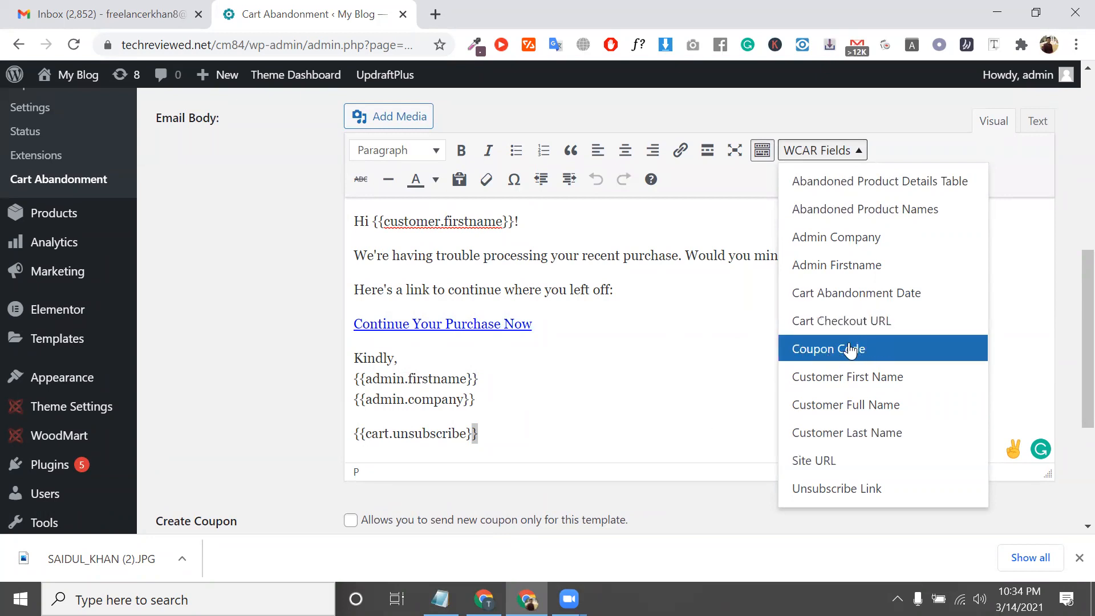
scroll(684, 397, down, 1)
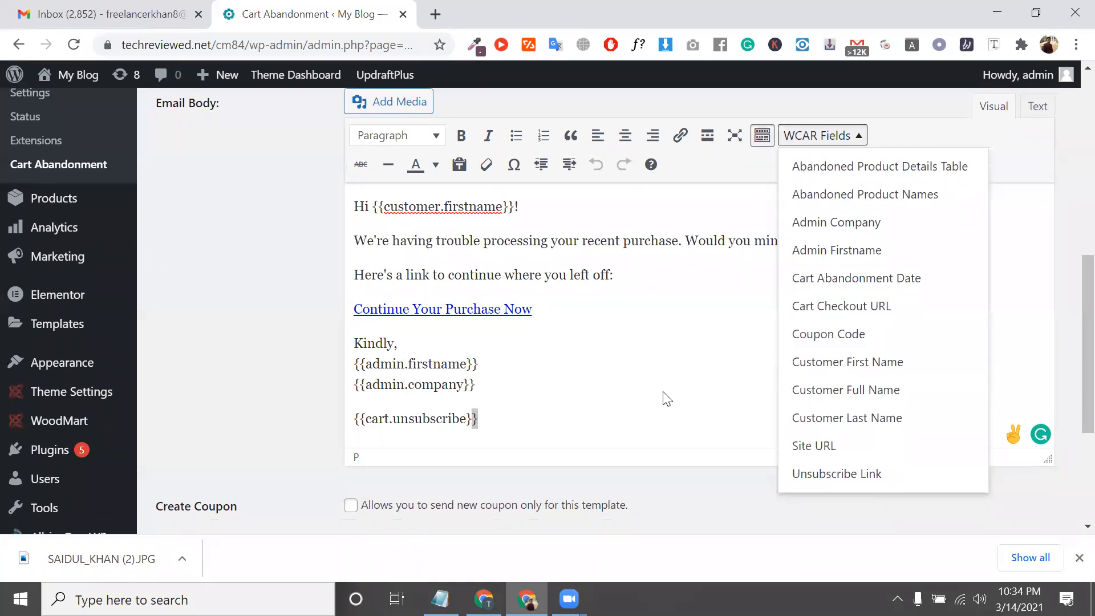
scroll(668, 398, down, 3)
click(592, 359)
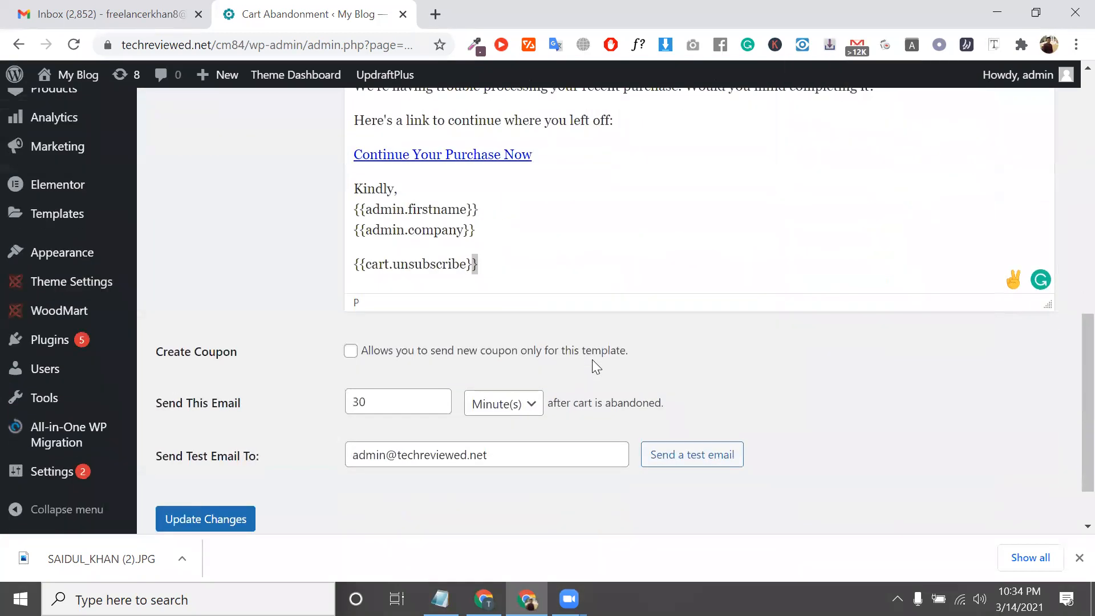
click(350, 354)
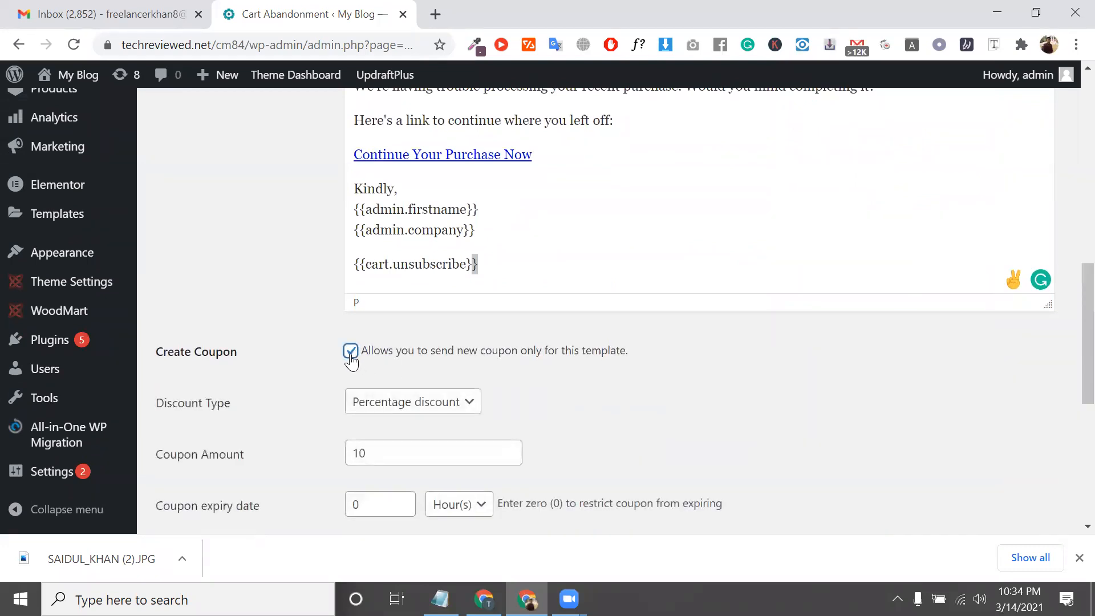
- Set the template's coupon to a percentage discount with a coupon amount of 9
click(424, 402)
click(408, 423)
scroll(410, 456, down, 1)
scroll(533, 296, up, 2)
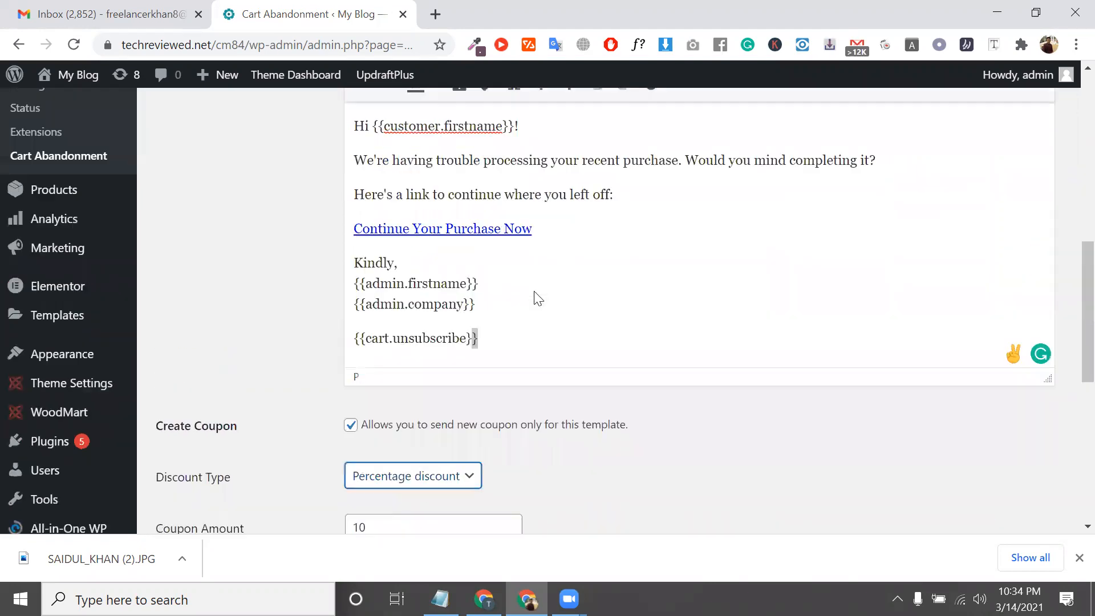
scroll(532, 330, down, 5)
click(404, 269)
double_click(403, 269)
text(9)
- Leave Free Shipping disabled and enable Individual use only and Auto Apply Coupon for the template's coupon
scroll(426, 312, down, 1)
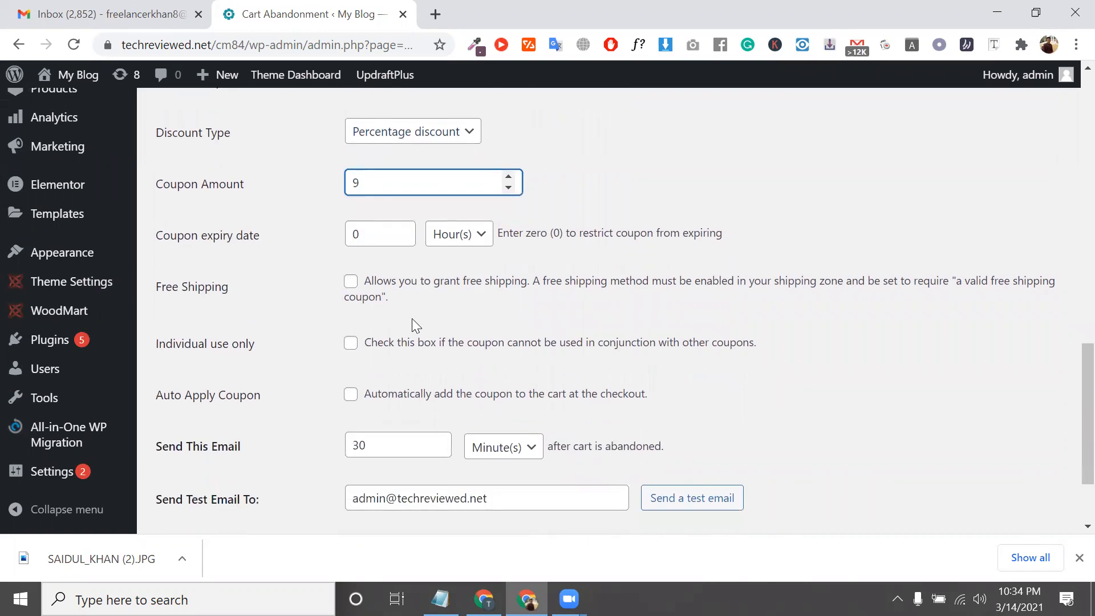
click(354, 288)
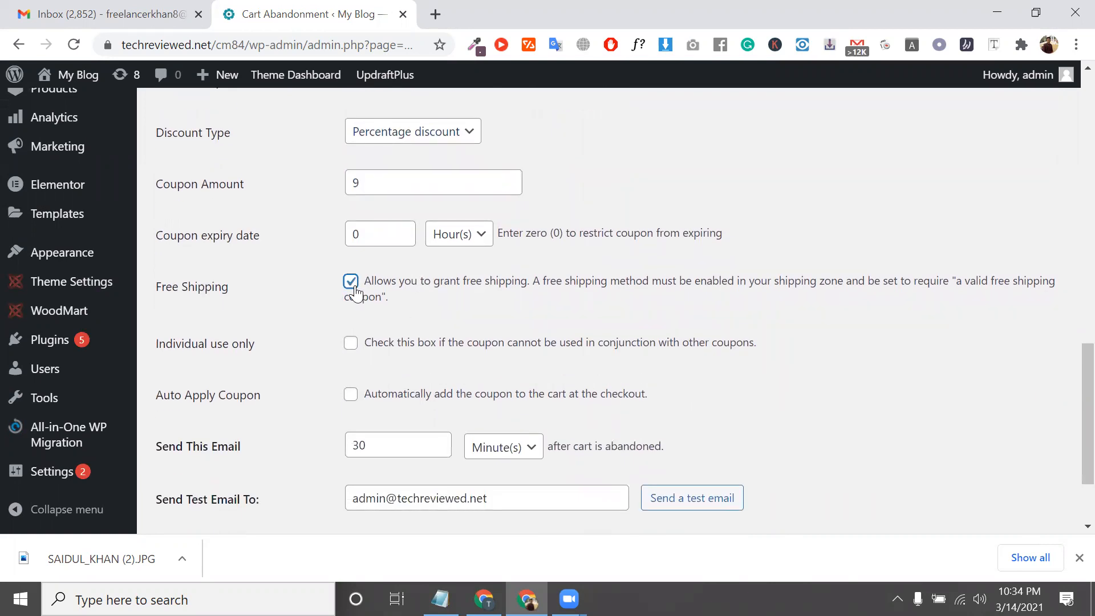
click(353, 285)
click(349, 349)
click(353, 396)
triple_click(477, 395)
- Check the time unit options for sending this email, keep 30 minutes after abandonment, and save the template changes
scroll(472, 391, down, 2)
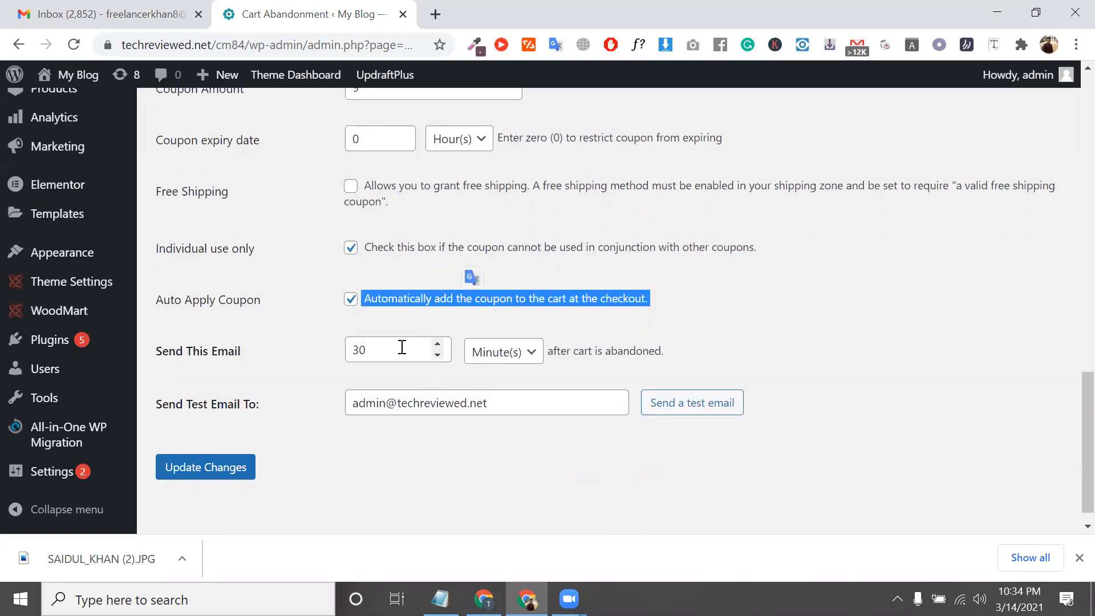
click(403, 347)
click(491, 352)
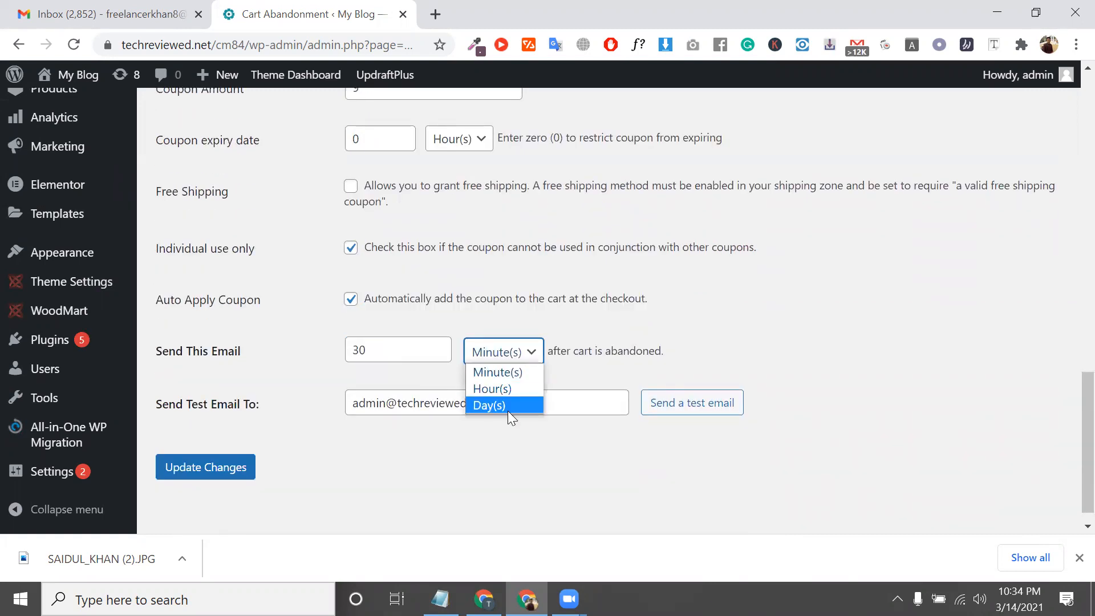
click(380, 352)
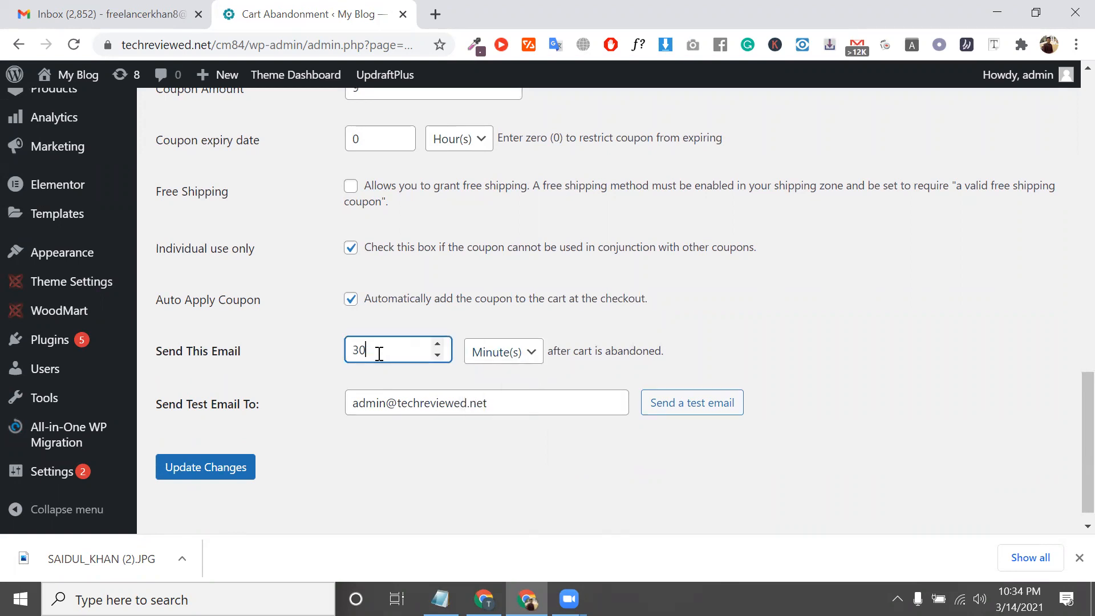
click(207, 473)
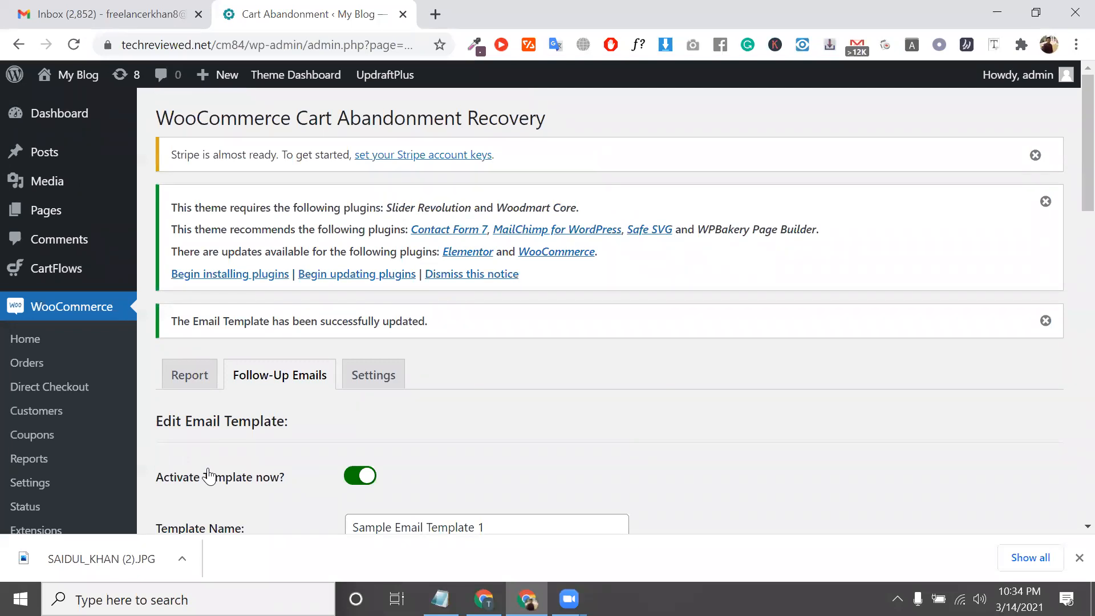
- Look over the saved Sample Email Template 1 and return to the list of follow-up email templates
scroll(209, 475, down, 8)
scroll(209, 476, up, 8)
scroll(209, 476, down, 3)
click(264, 183)
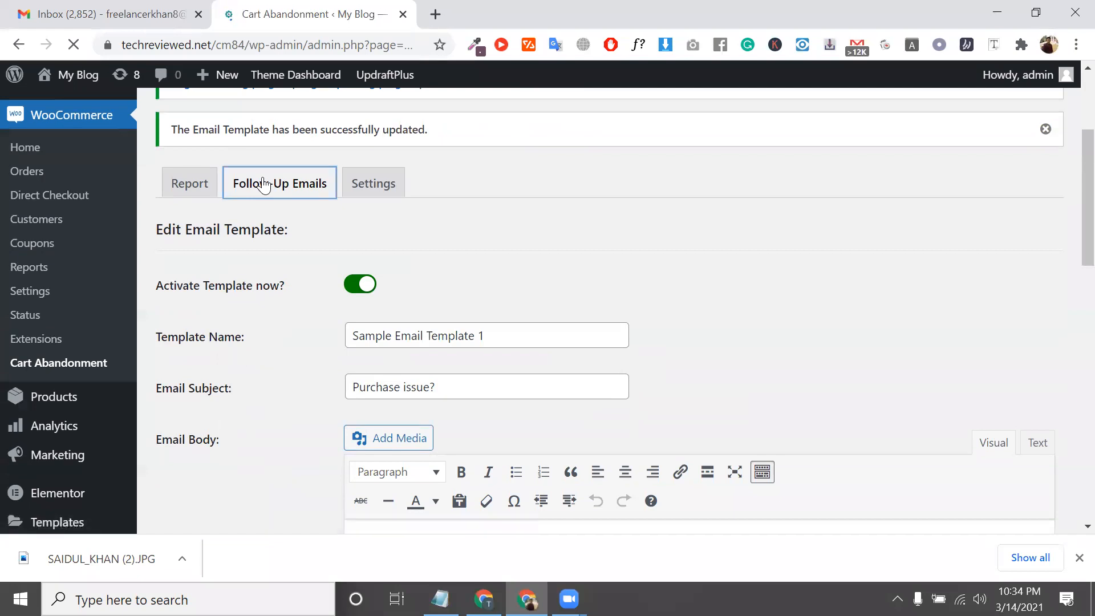
scroll(640, 392, down, 3)
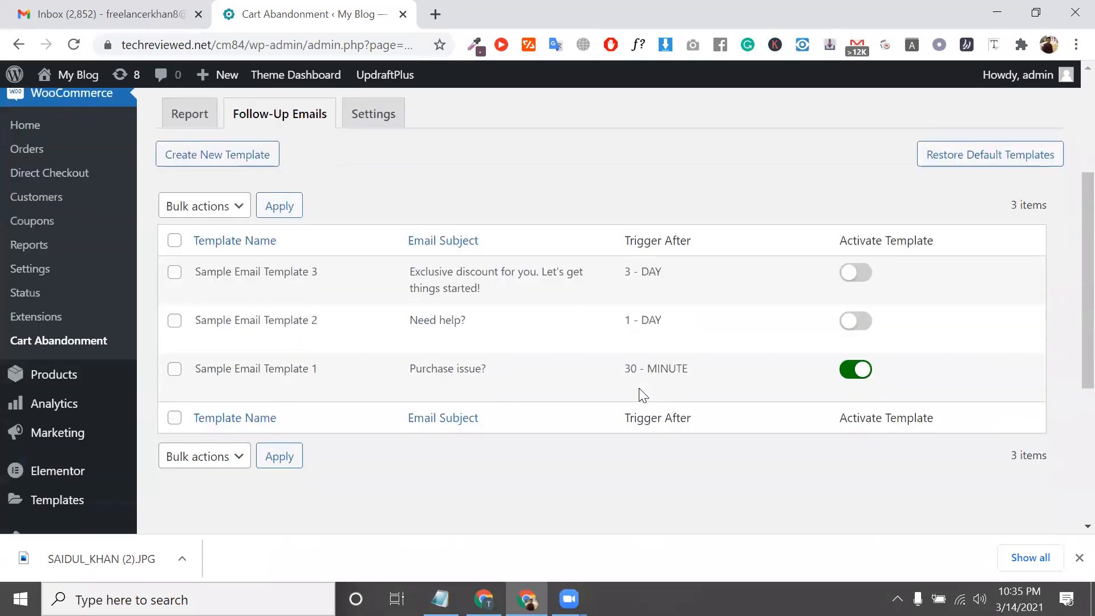
- Review Sample Email Template 2's subject and trigger delay while switching its activation on and back off
triple_click(438, 318)
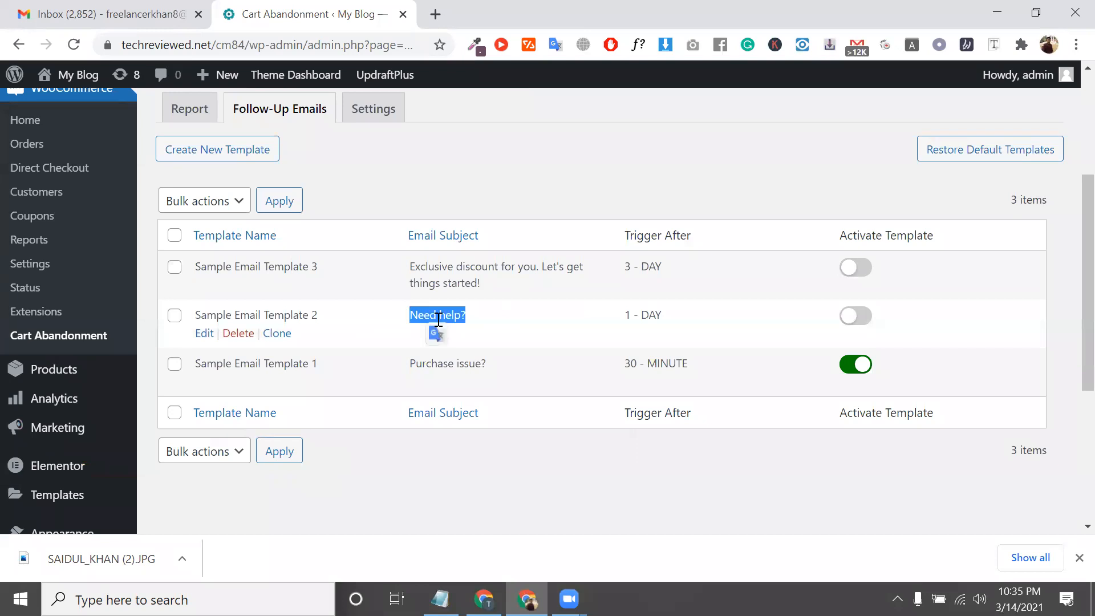
click(859, 317)
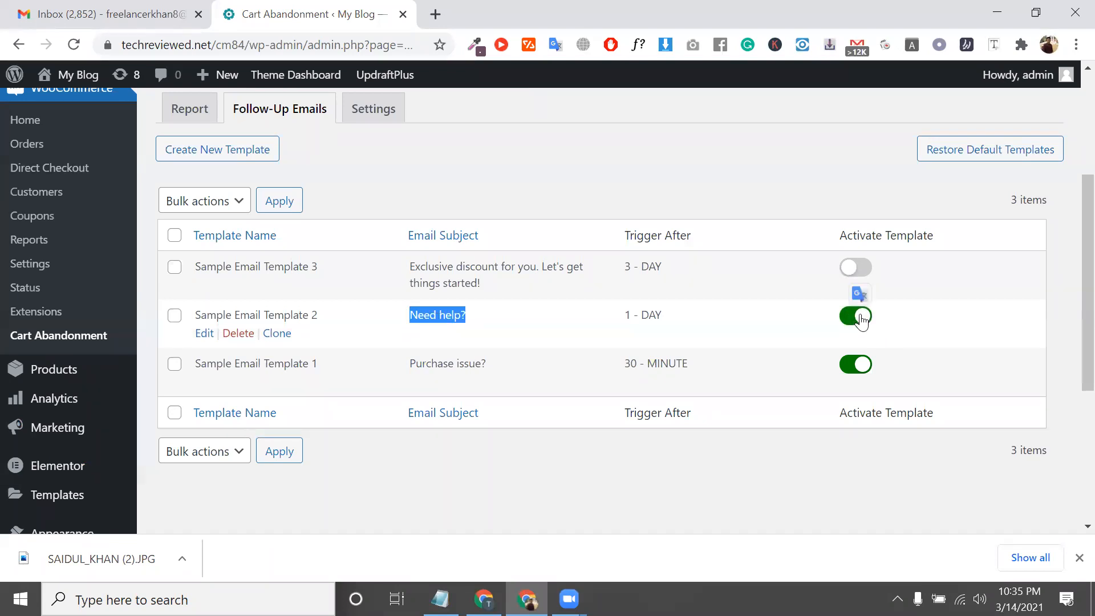
double_click(646, 315)
triple_click(646, 316)
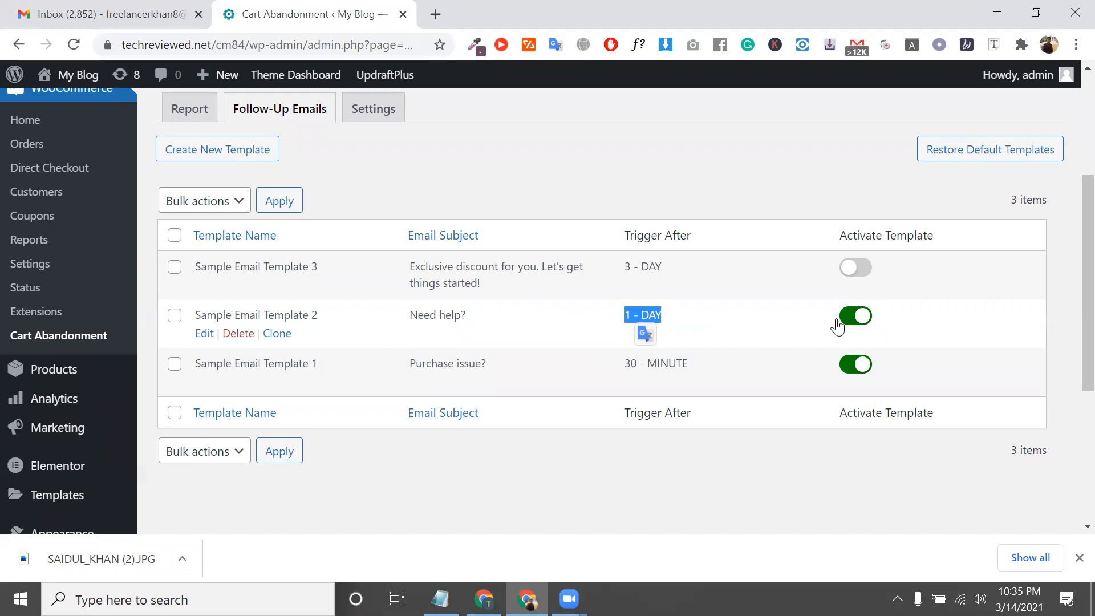
click(859, 320)
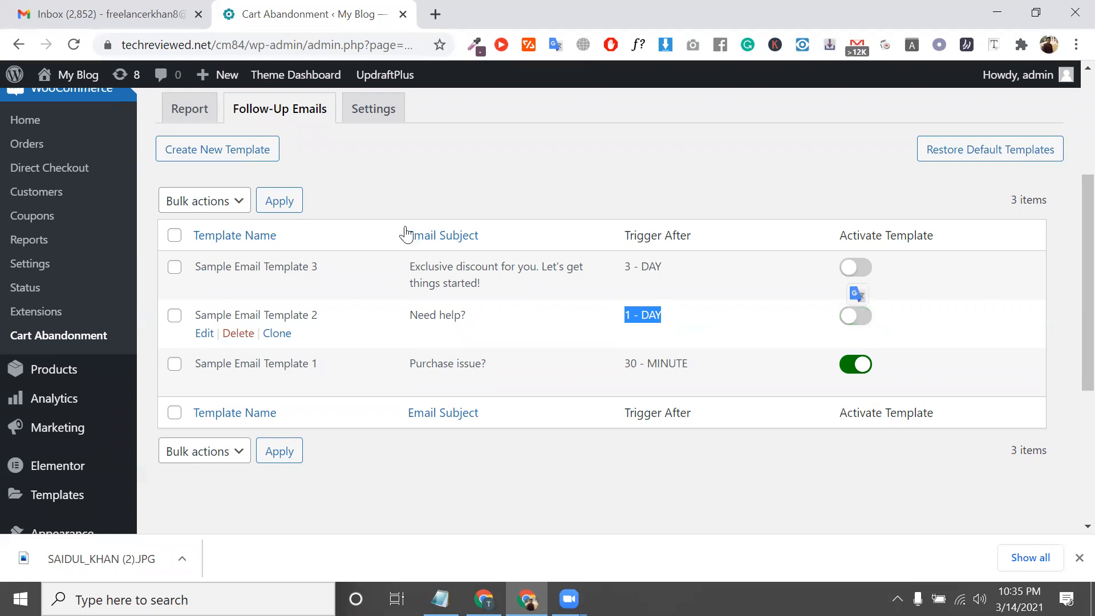
- Open Sample Email Template 3 for editing and review its email subject
triple_click(494, 272)
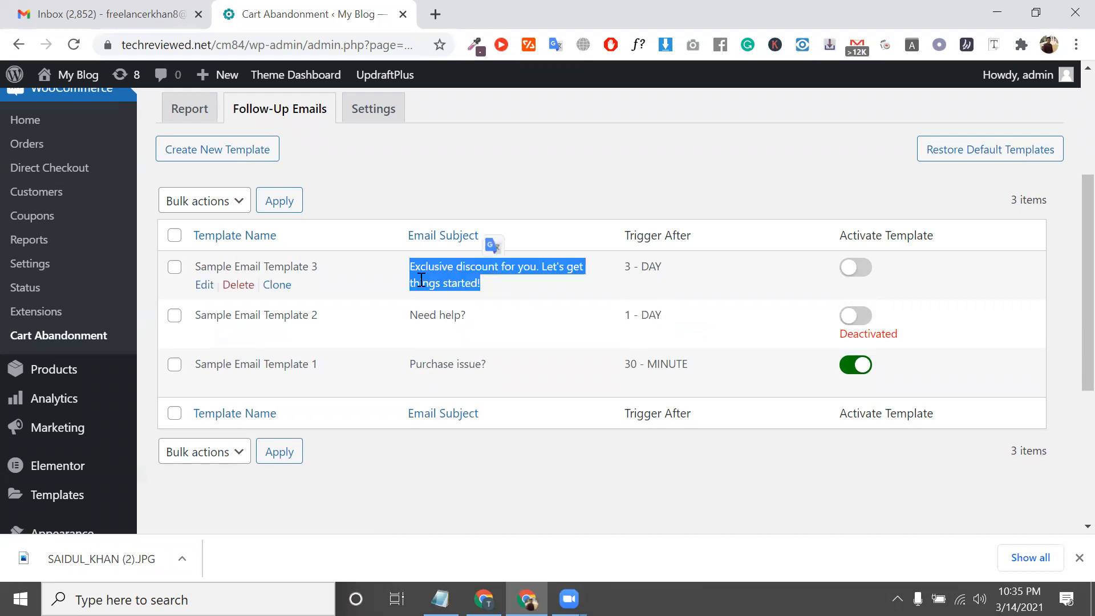
click(205, 285)
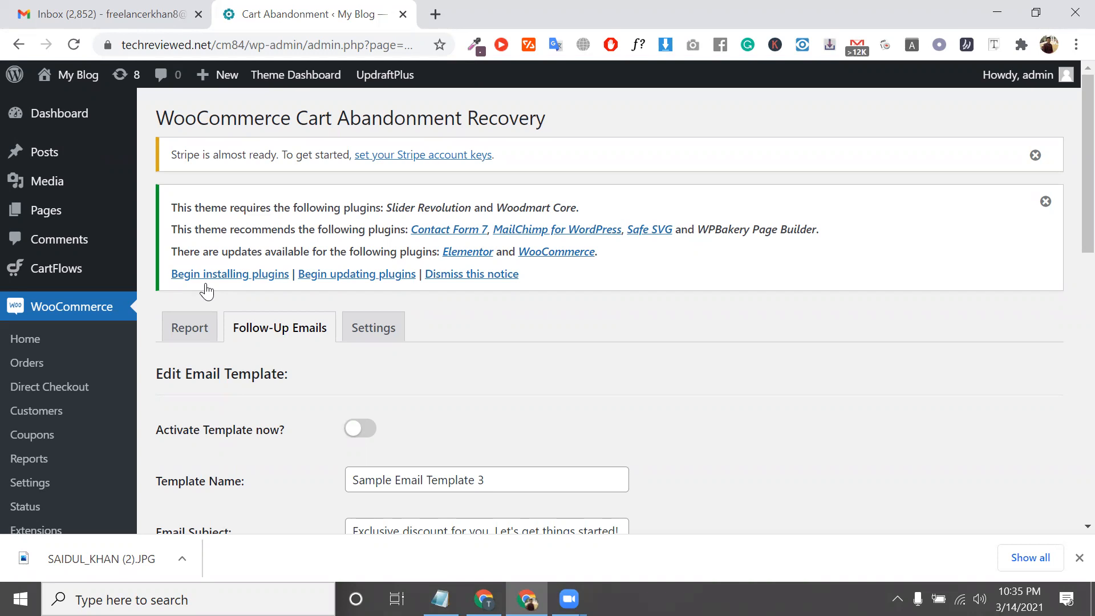
scroll(207, 291, down, 4)
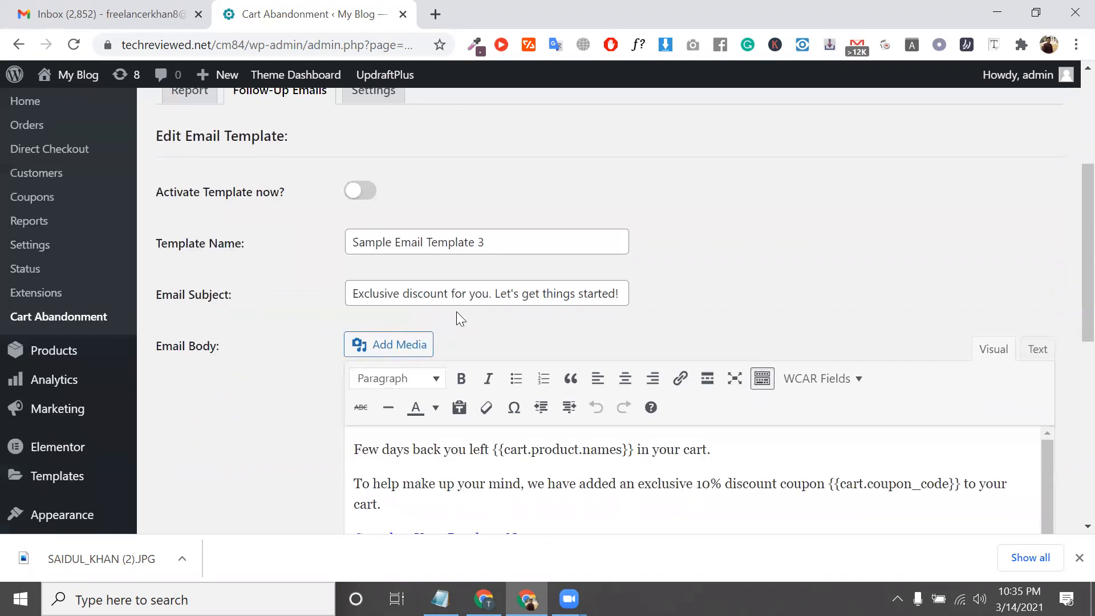
triple_click(518, 303)
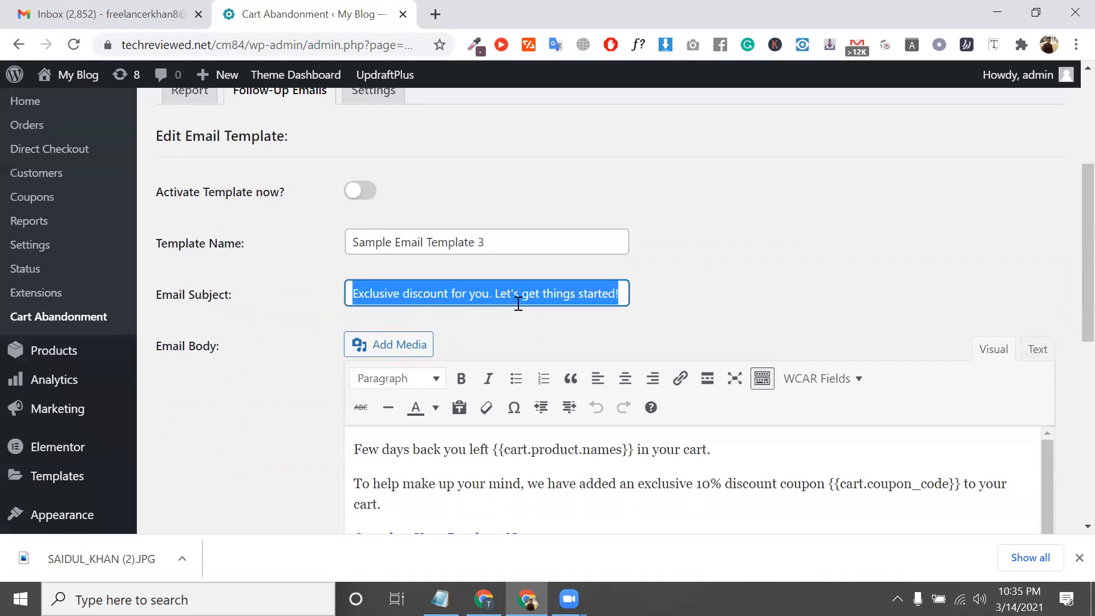
click(518, 304)
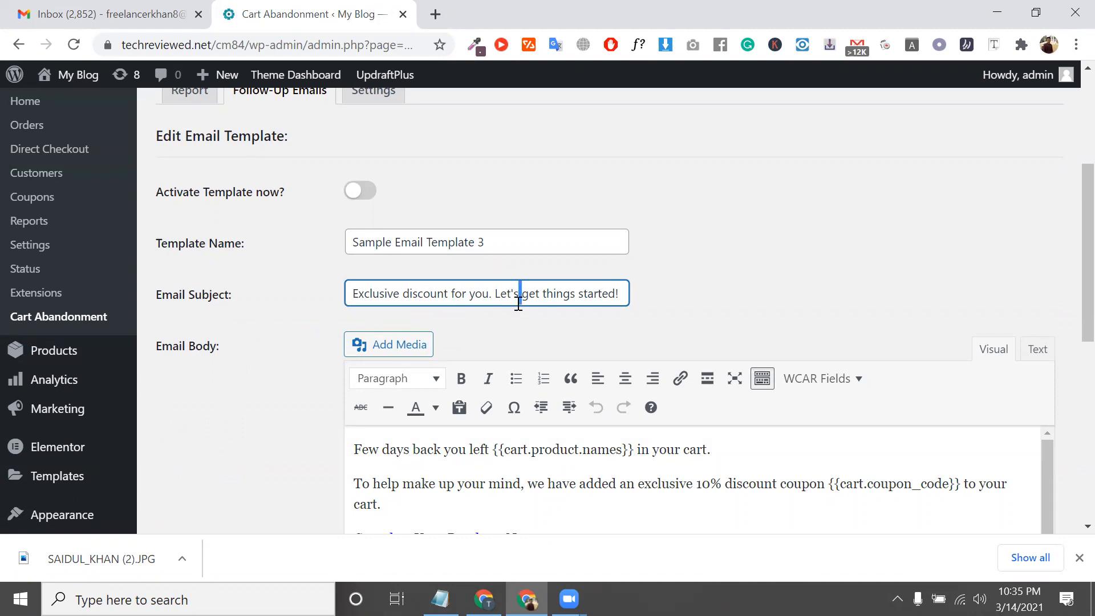
triple_click(518, 304)
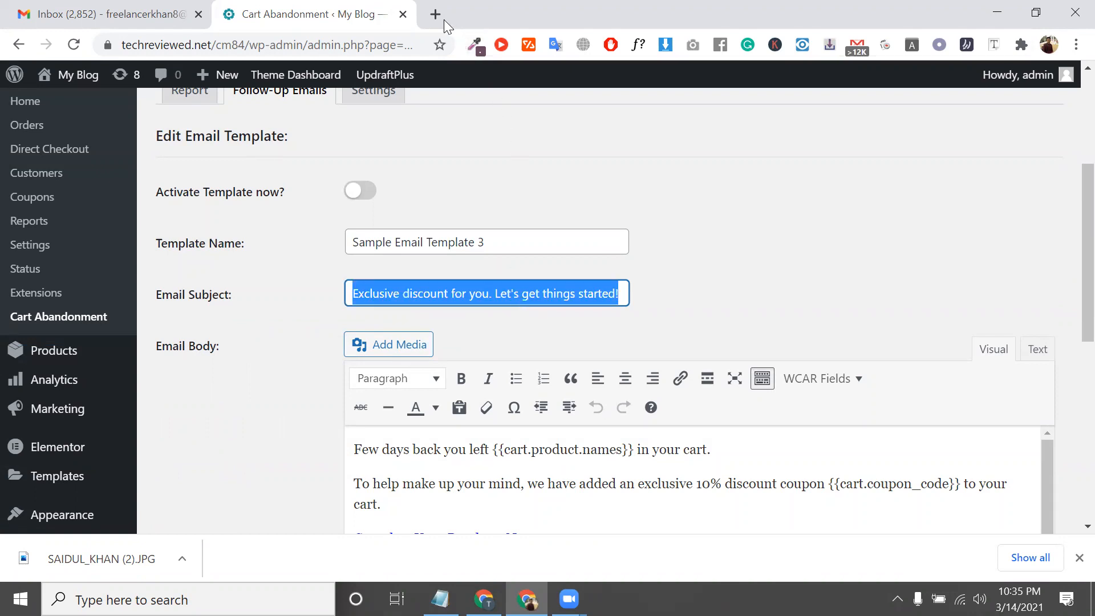
mouse_move(71, 85)
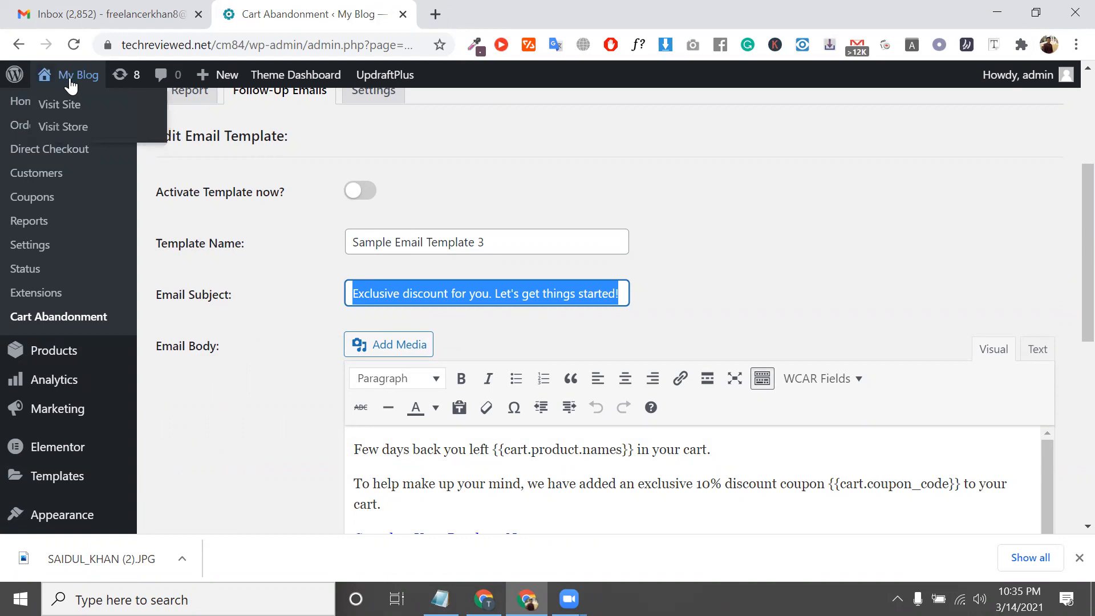
scroll(220, 228, up, 3)
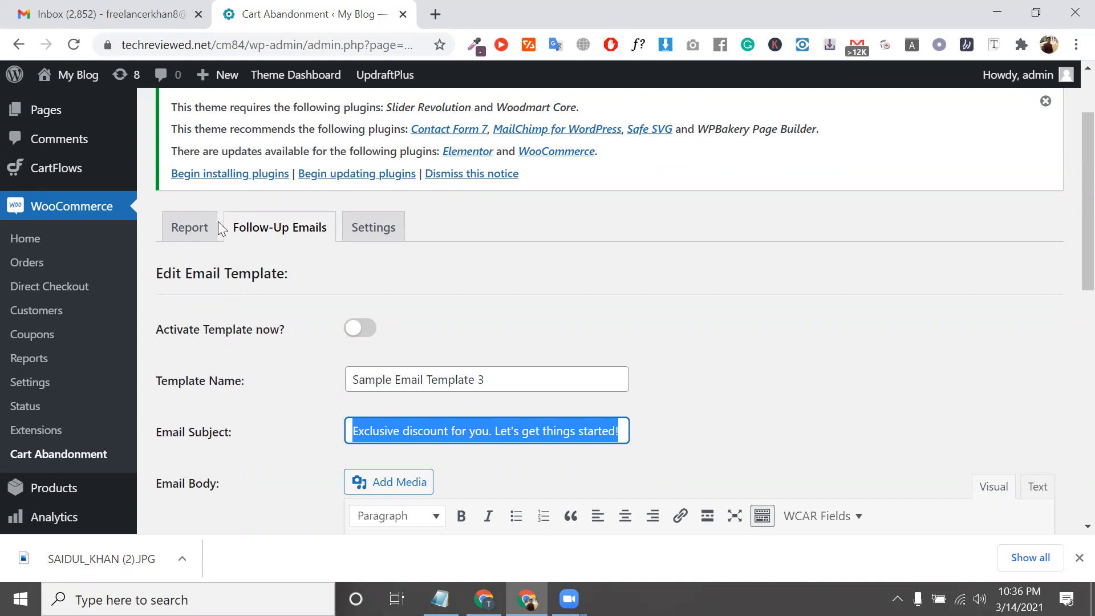
key(alt)
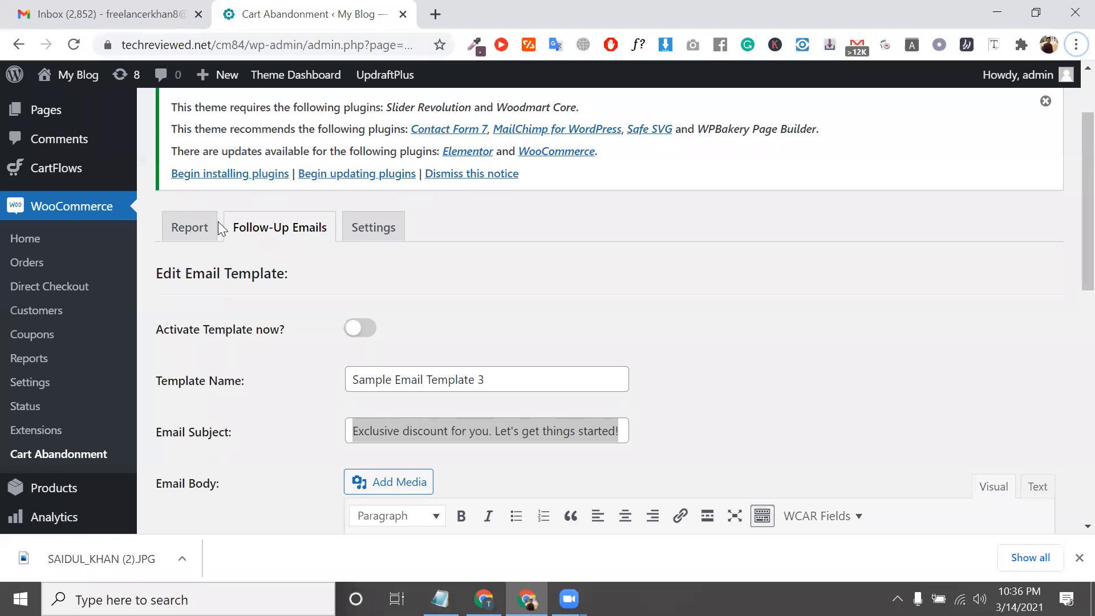
- Read Sample Email Template 3's body, including the discount sentence with its coupon code placeholder and the closing lines
scroll(274, 367, down, 7)
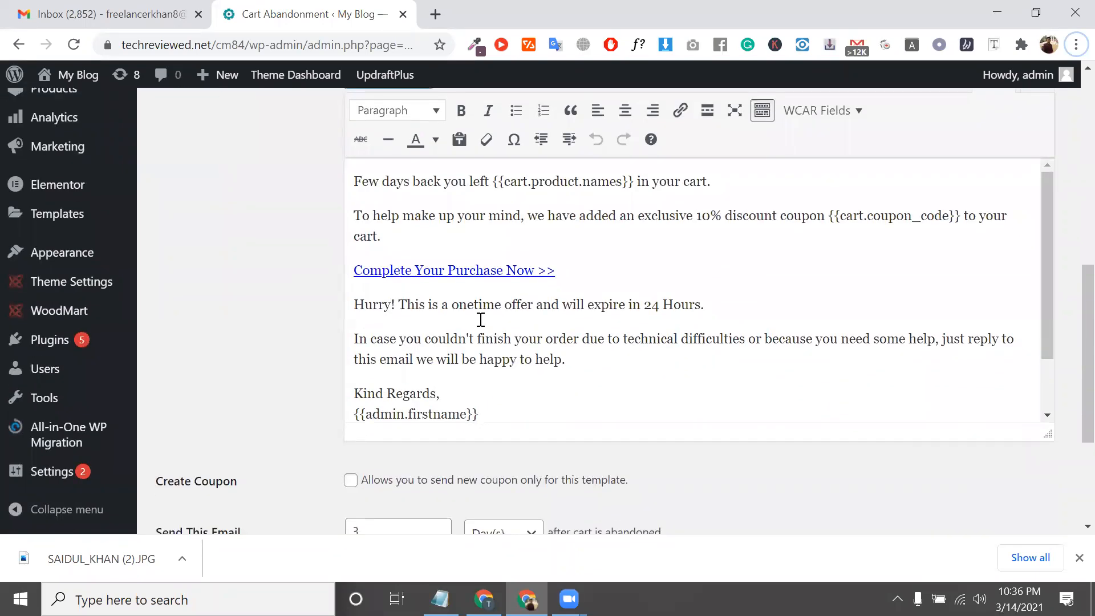
triple_click(420, 222)
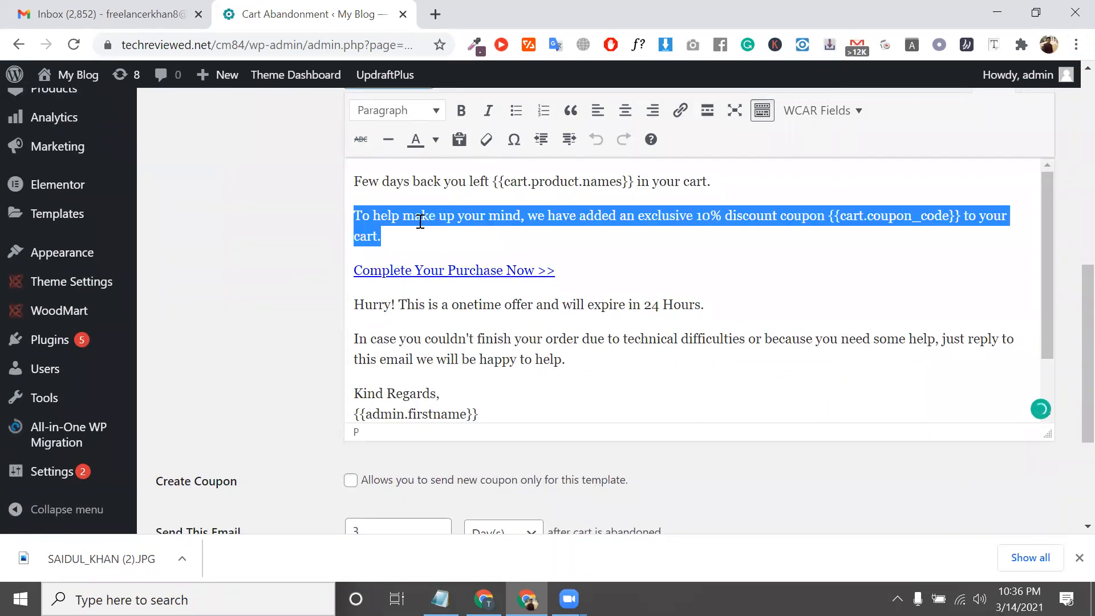
click(814, 215)
double_click(895, 217)
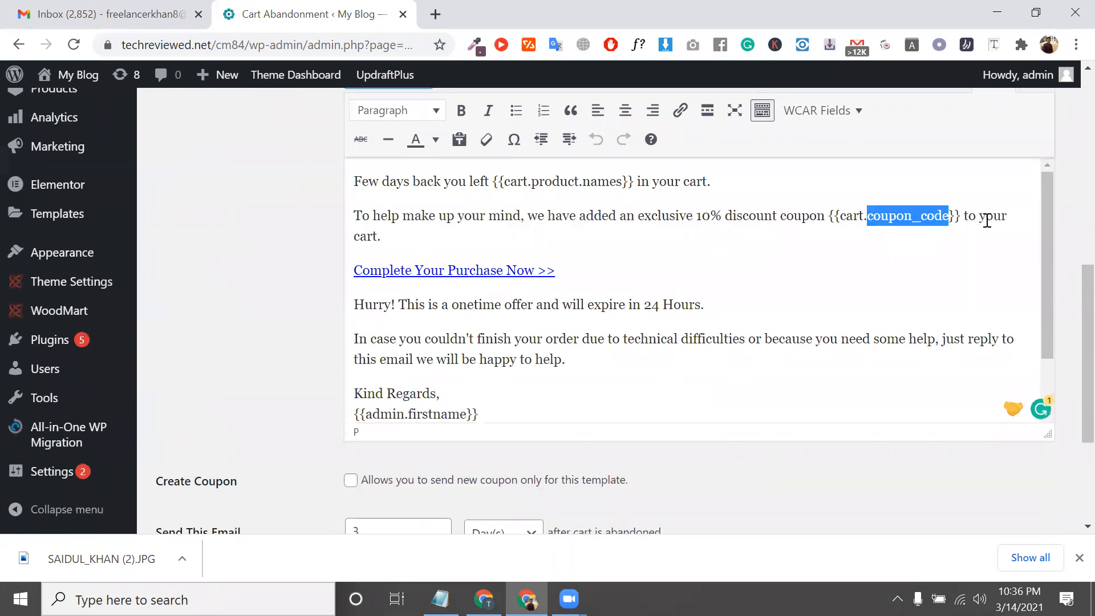
click(834, 217)
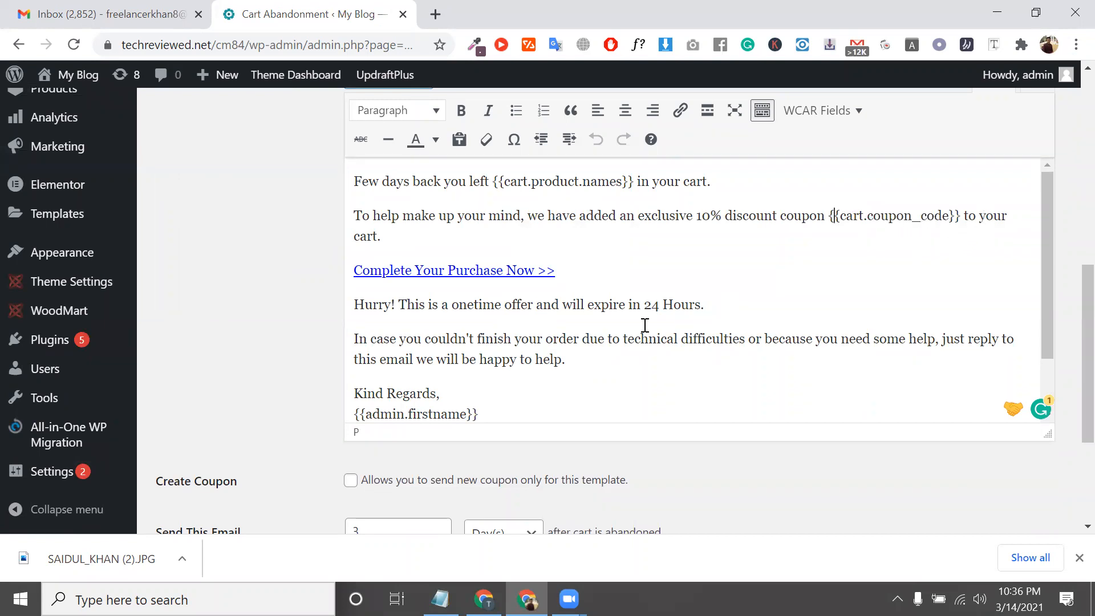
scroll(645, 325, down, 1)
scroll(536, 226, down, 1)
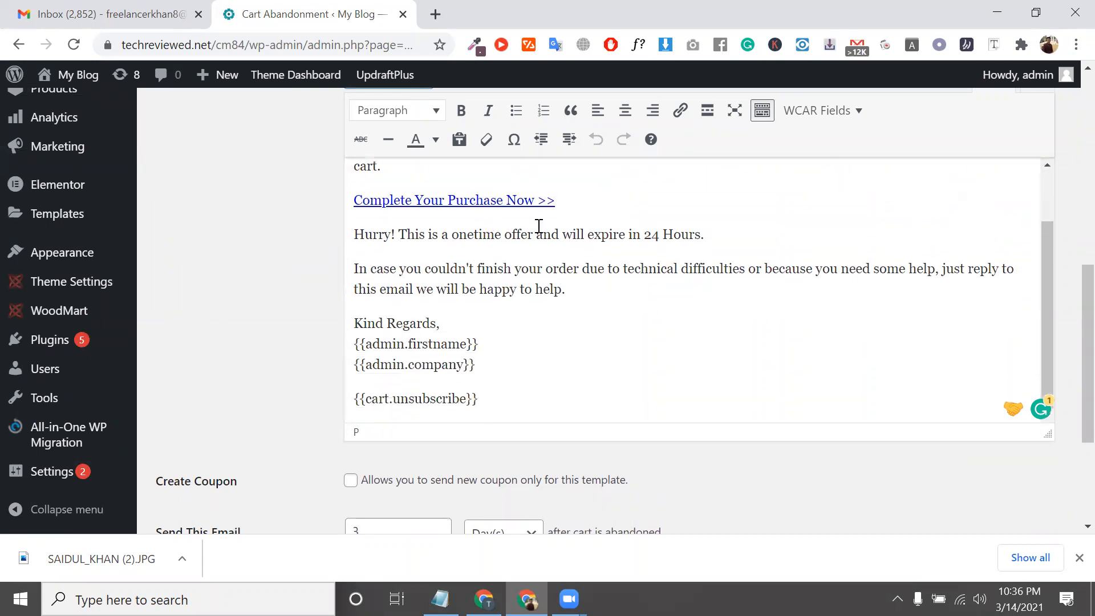
- Check the sending delay of 3 days after cart abandonment and save Sample Email Template 3
scroll(474, 344, down, 3)
click(389, 346)
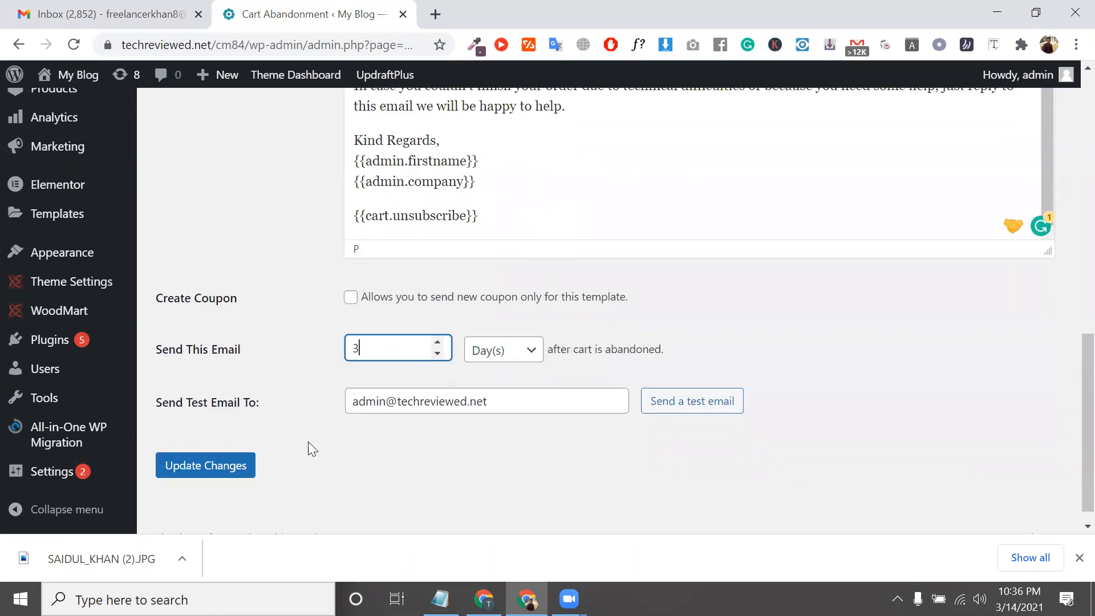
click(224, 463)
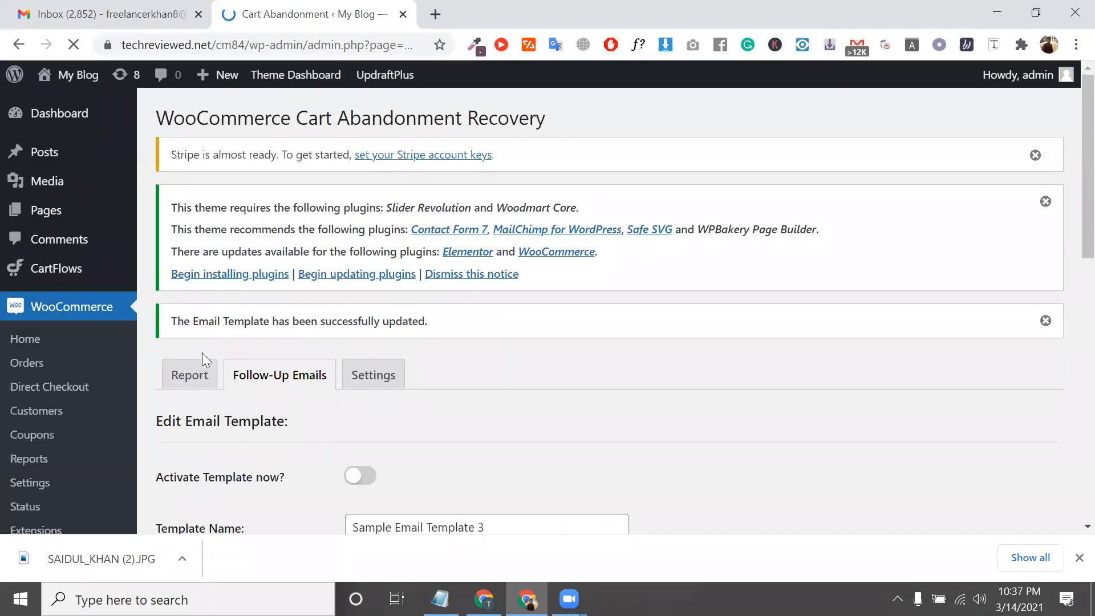
- Open the cart abandonment report and examine its Recoverable Orders, Recovered Orders, Lost Orders and Recovery Rate figures
drag(202, 355, 203, 371)
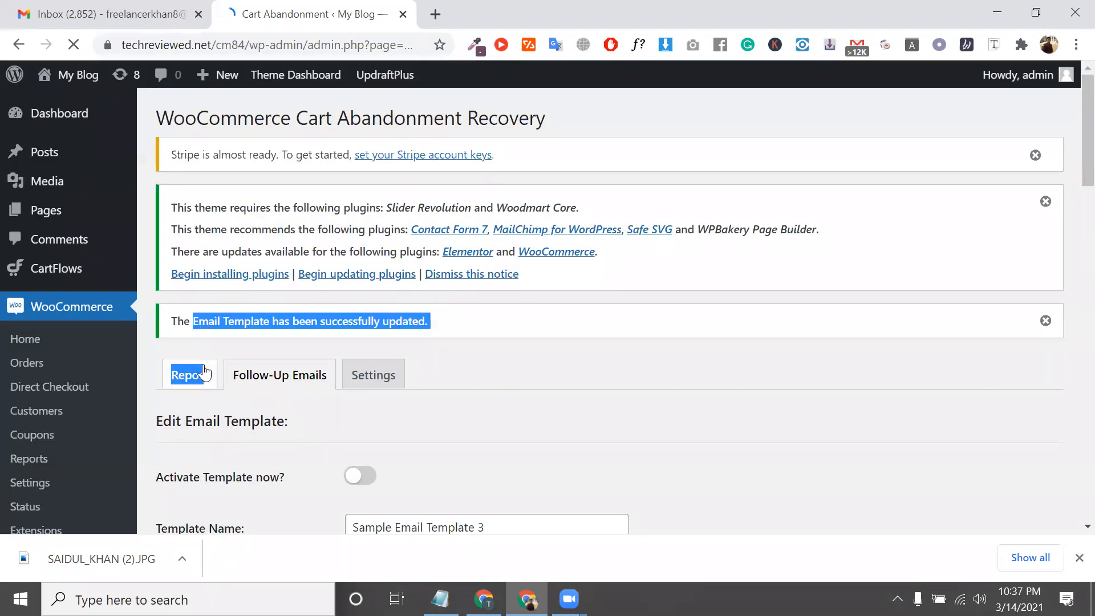
click(203, 372)
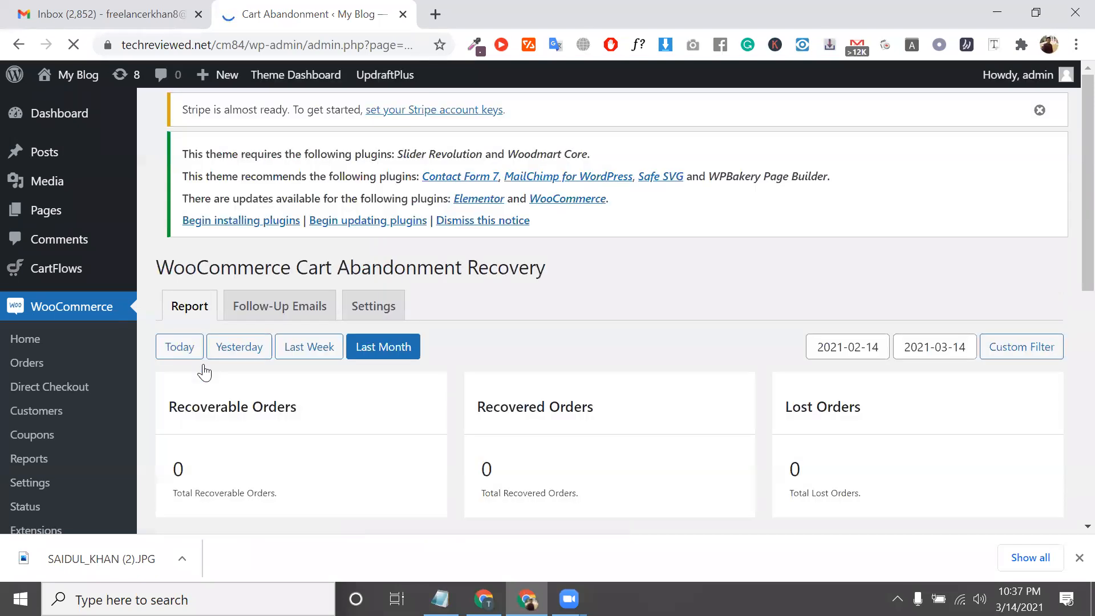
scroll(203, 371, down, 3)
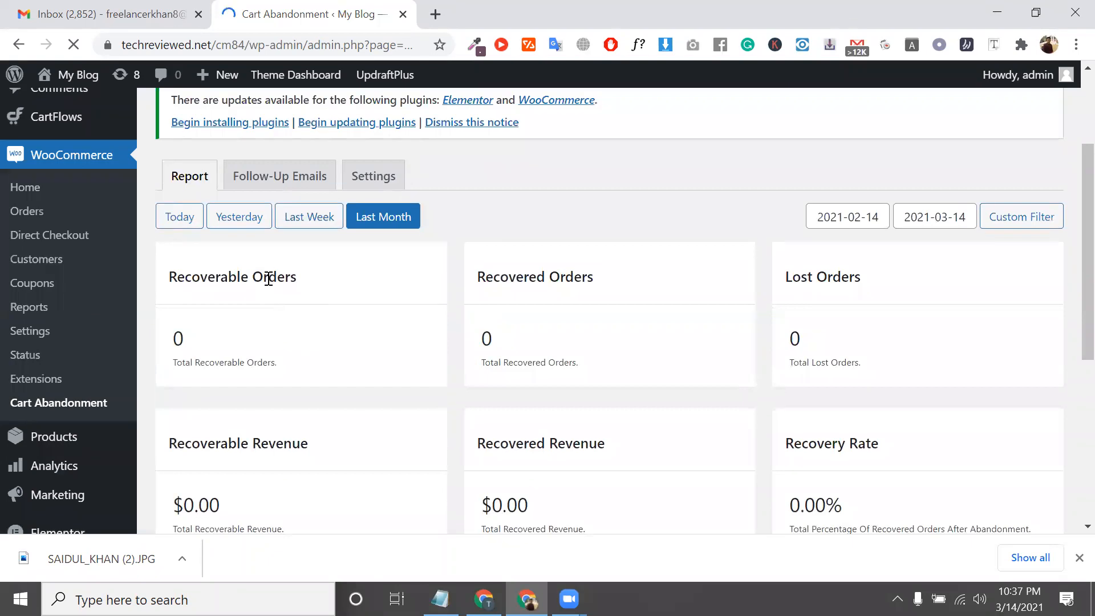
triple_click(269, 277)
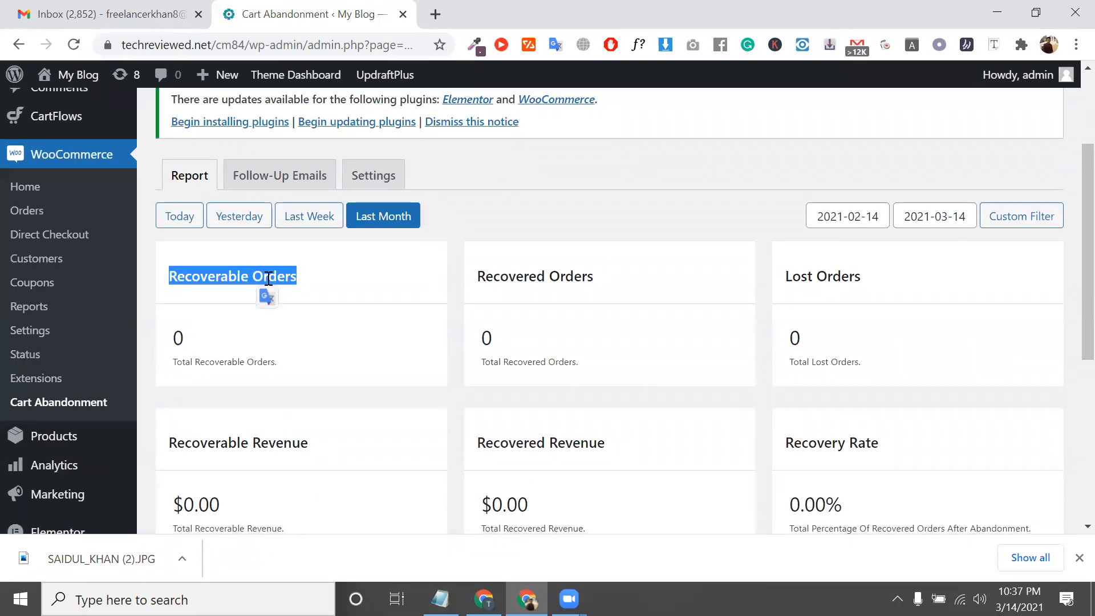
triple_click(550, 278)
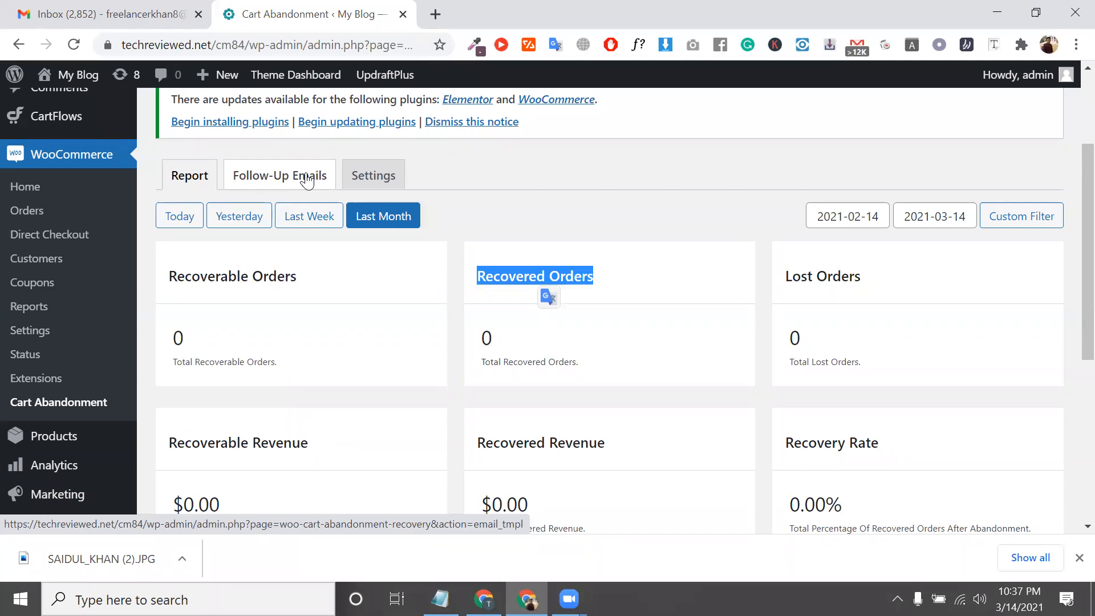
drag(483, 343, 490, 343)
drag(477, 276, 594, 277)
drag(785, 276, 860, 277)
scroll(789, 277, down, 1)
triple_click(816, 355)
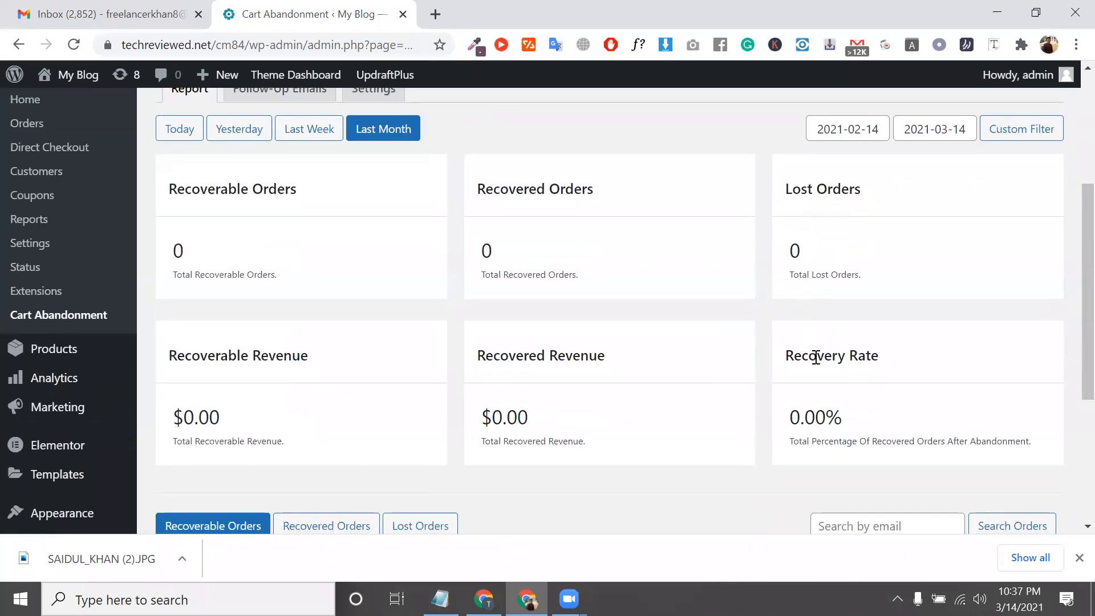
- Examine the Recovered Revenue and Lost Orders figures in the cart abandonment report
triple_click(565, 355)
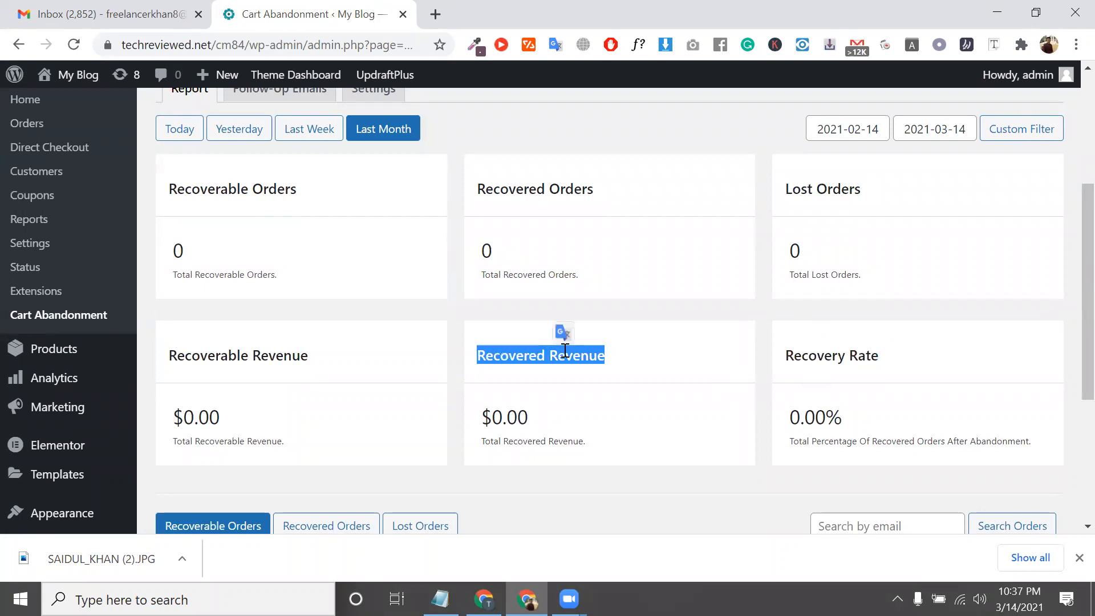
triple_click(564, 356)
scroll(565, 351, down, 1)
double_click(514, 332)
triple_click(513, 332)
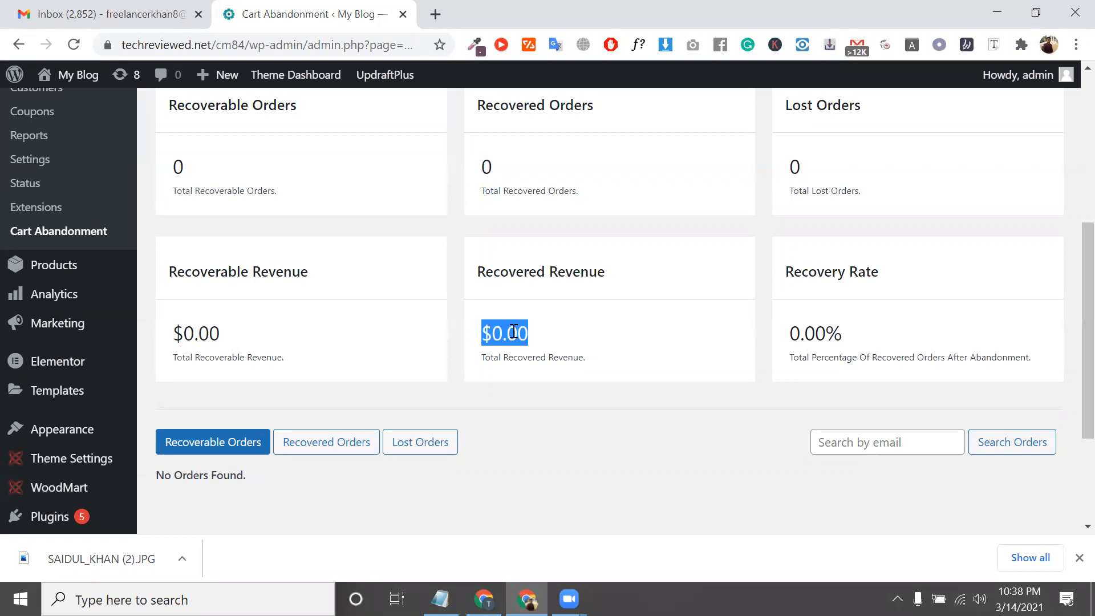
scroll(513, 332, up, 5)
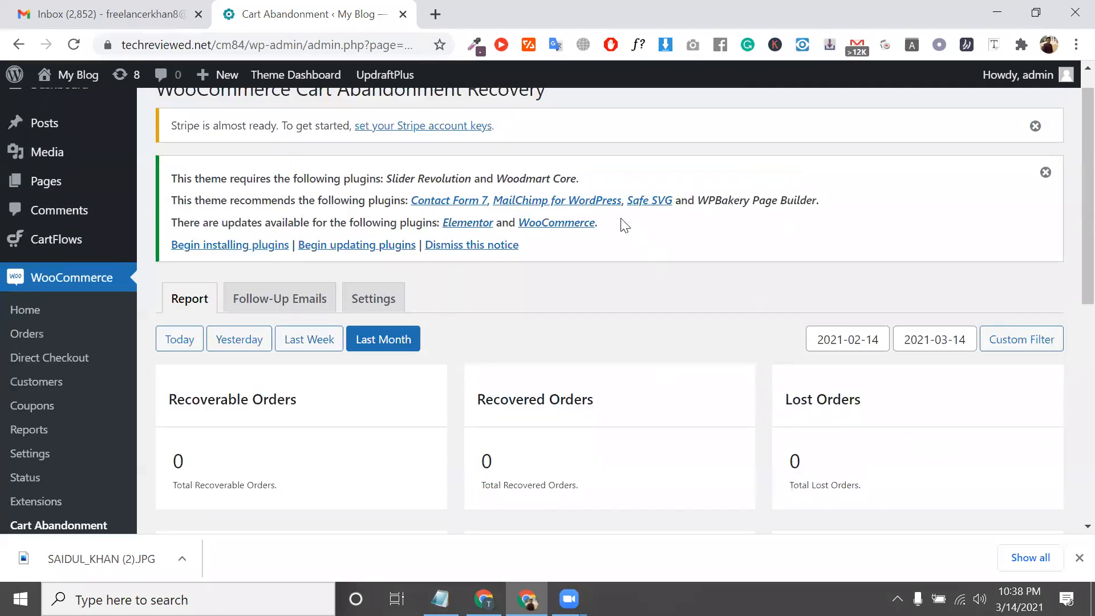
scroll(790, 391, down, 1)
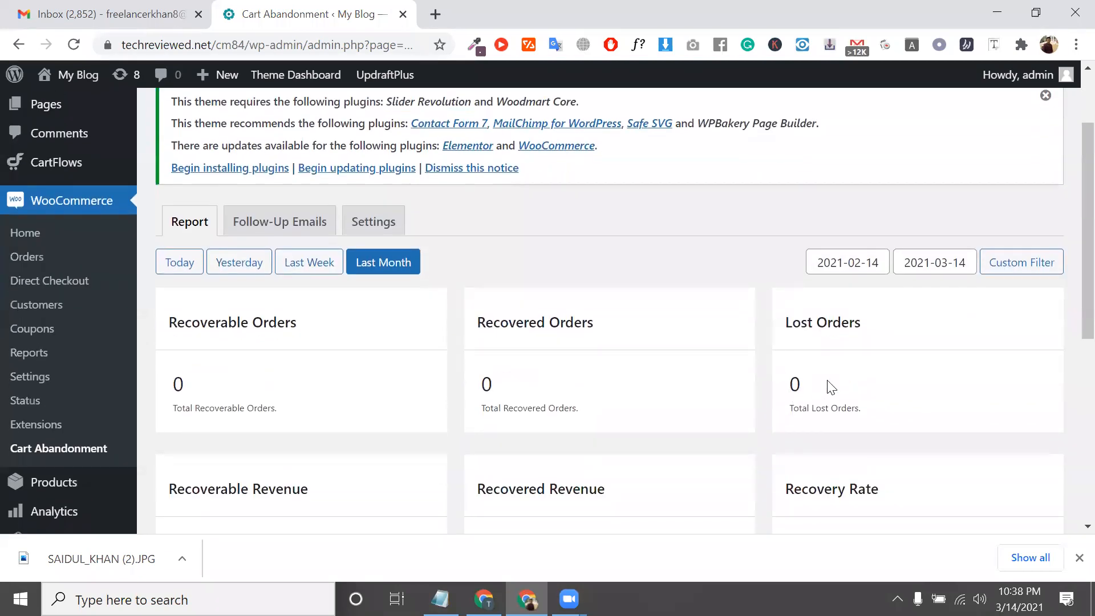
double_click(797, 386)
scroll(798, 388, down, 1)
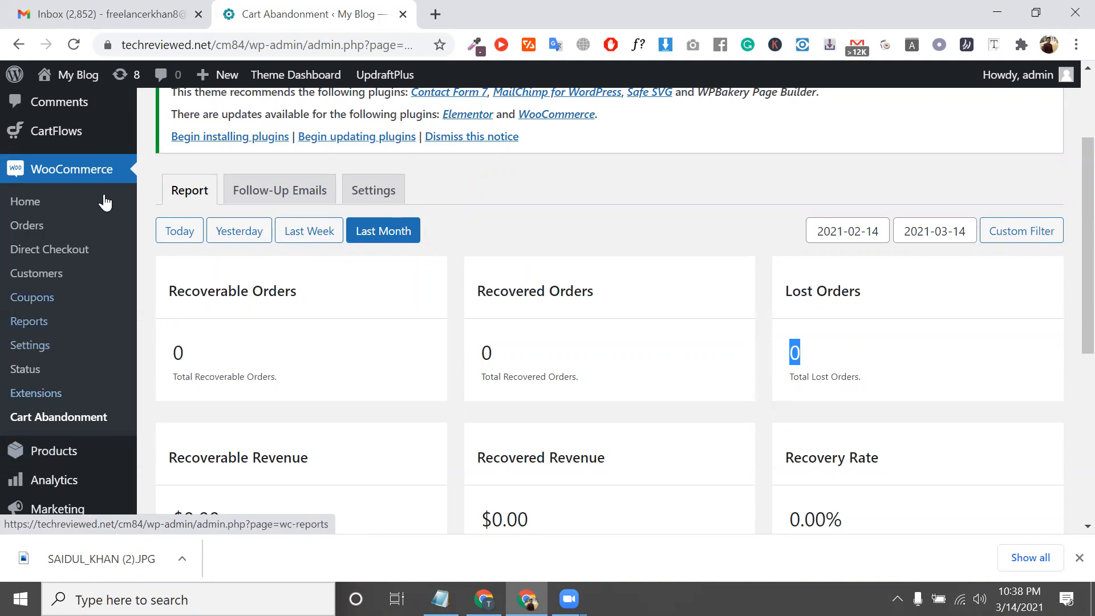
- Open the WordPress page for adding new plugins
scroll(63, 278, up, 3)
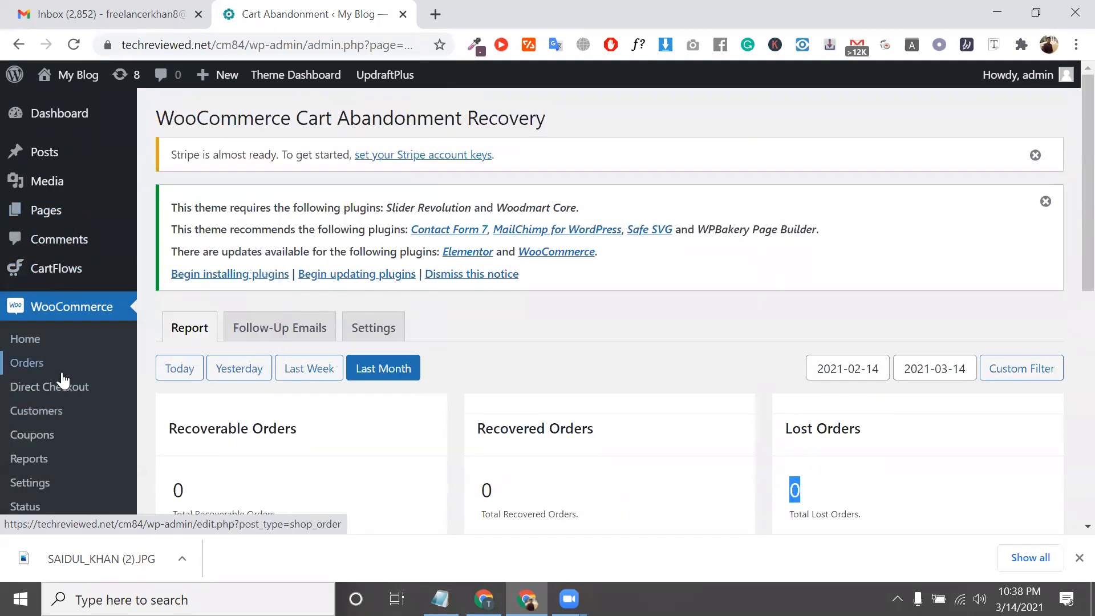
scroll(32, 377, down, 6)
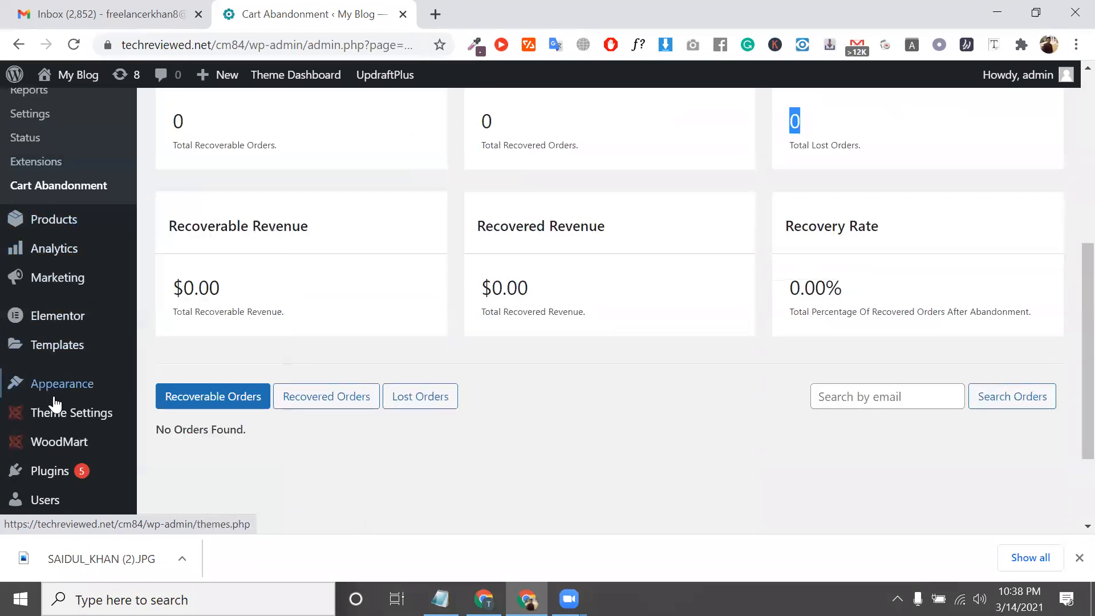
mouse_move(44, 478)
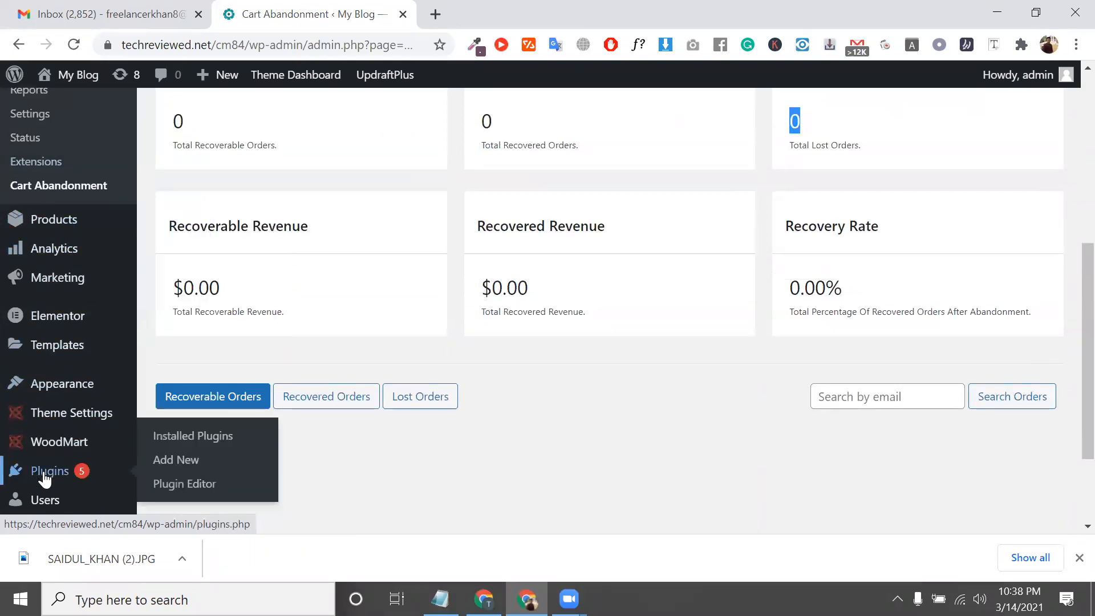
click(160, 461)
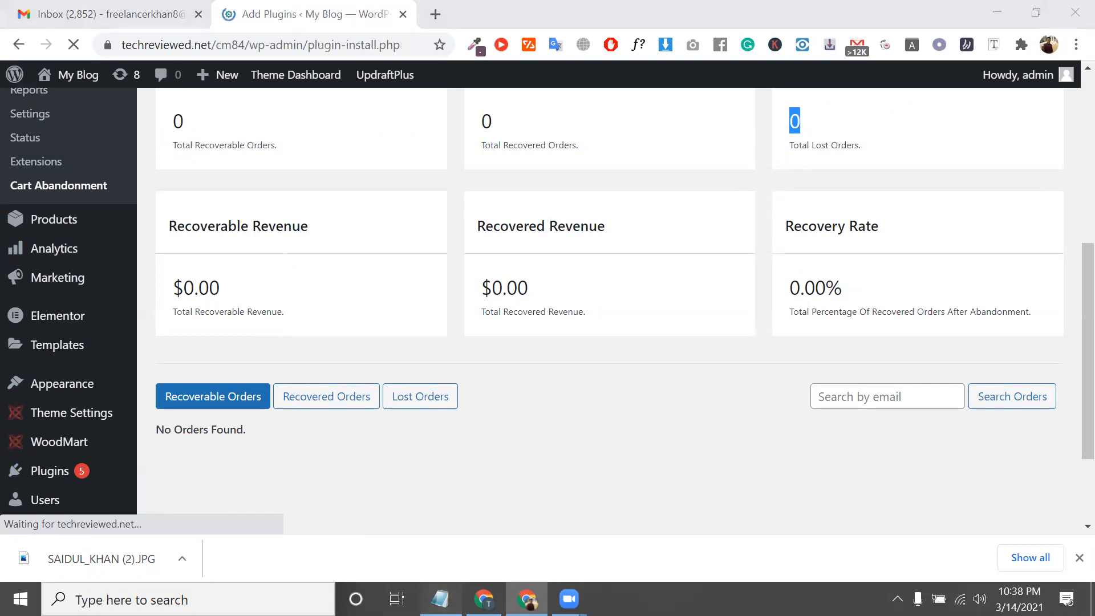
- Switch to the Notepad plugin list and copy the line "facebook for woocommerce" from its marketing section
click(440, 598)
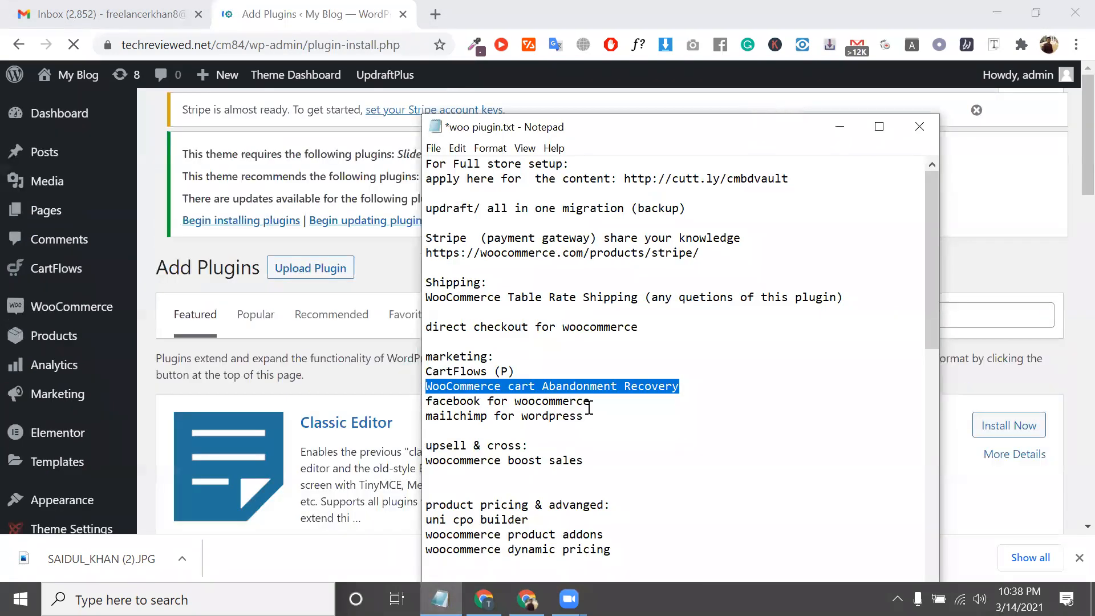
click(589, 407)
drag(590, 407, 425, 400)
key(ctrl+c)
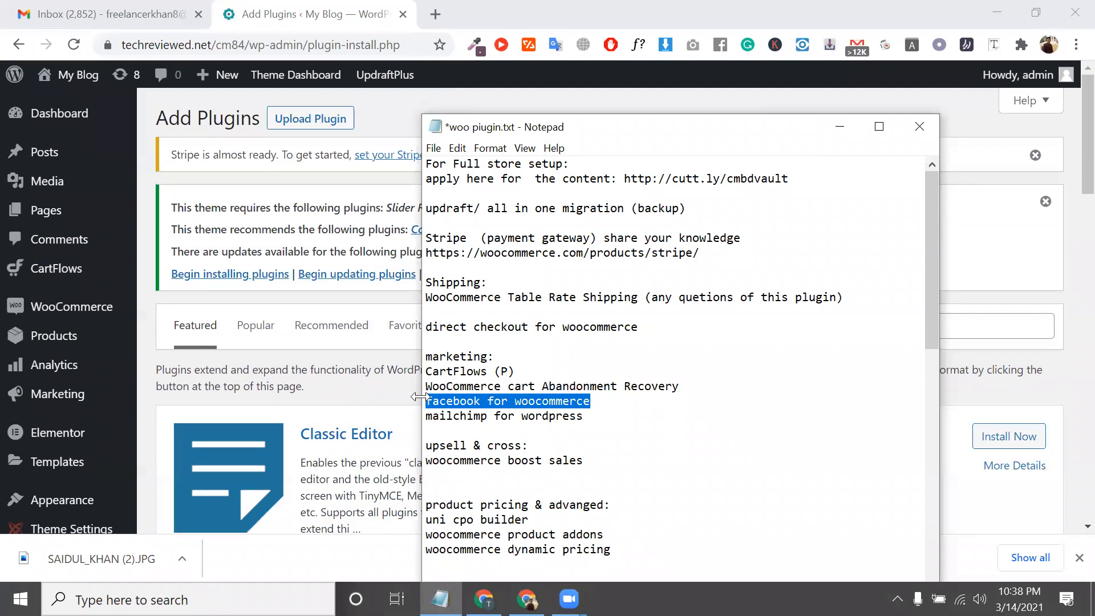
- Return to the browser and search the plugin directory for "facebook for woocommerce"
click(277, 357)
click(849, 332)
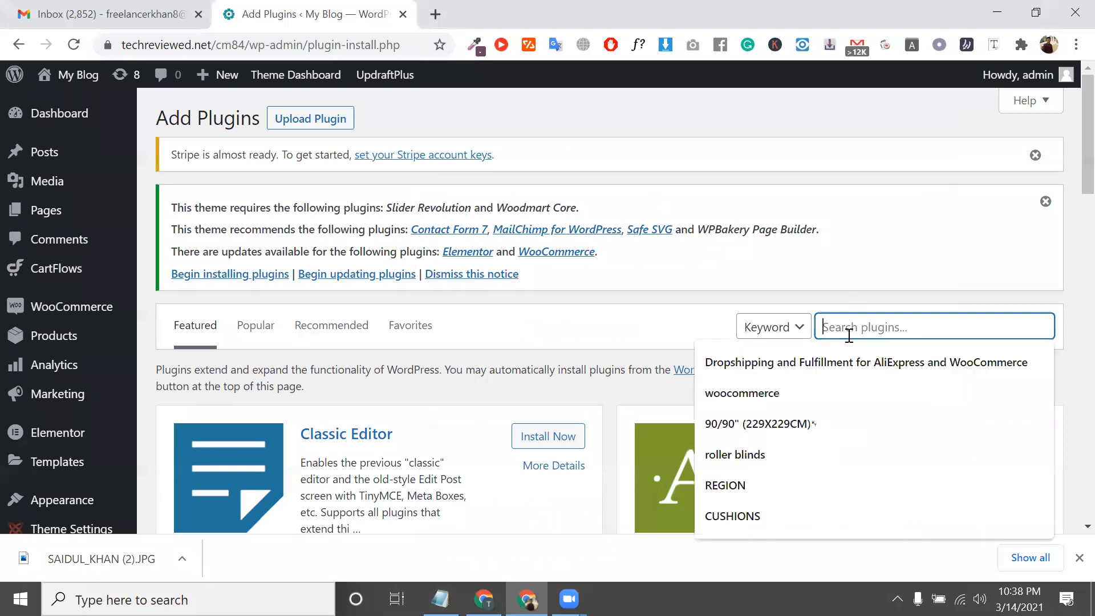
key(ctrl+v)
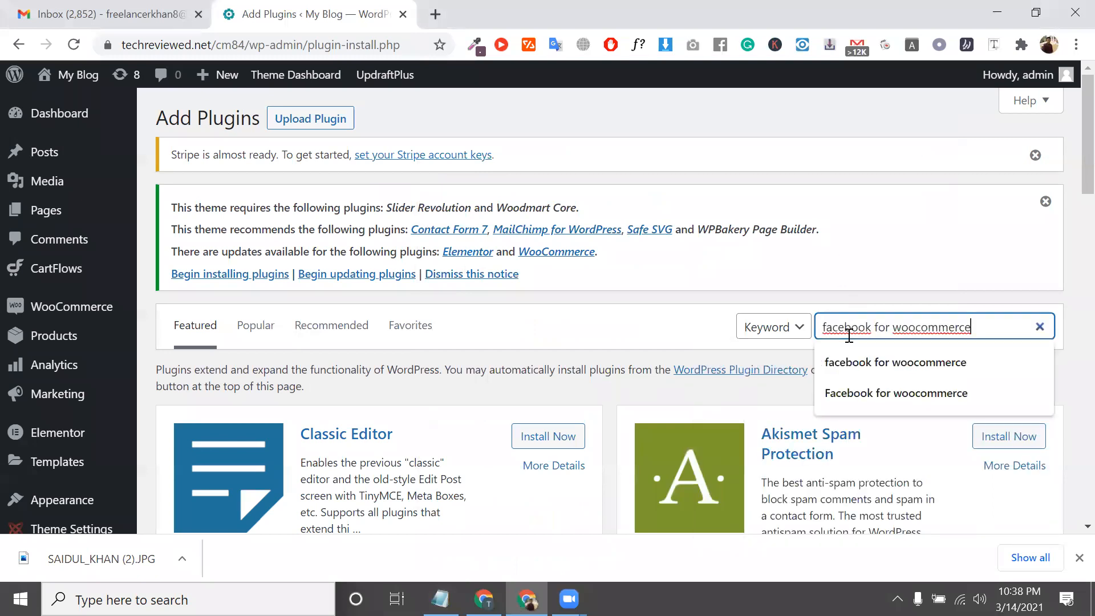
key(Return)
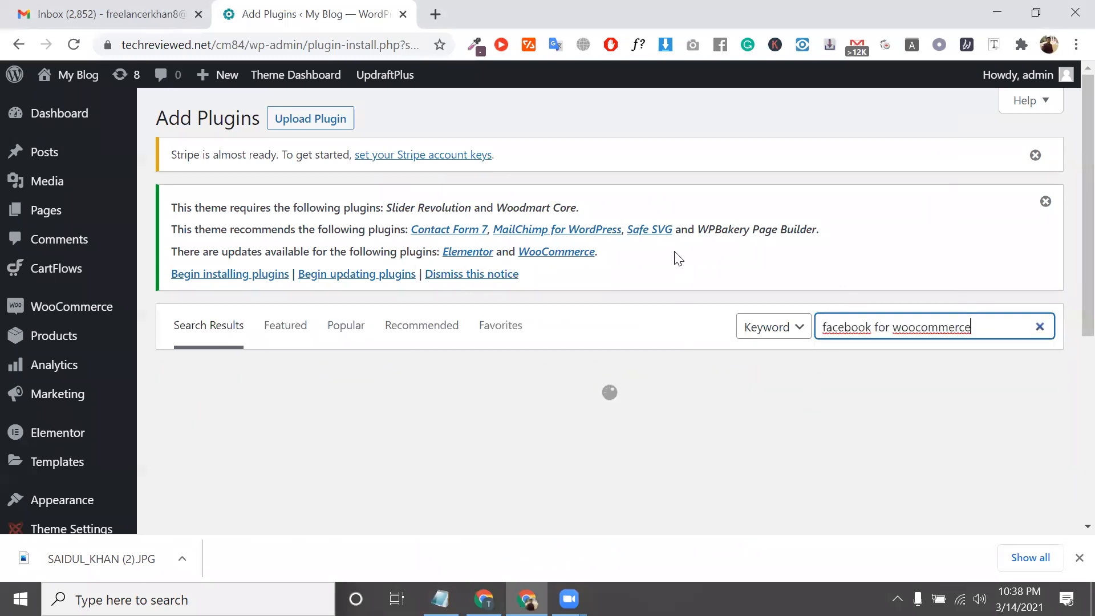
- Install and activate the Facebook for WooCommerce plugin from the search results
triple_click(690, 228)
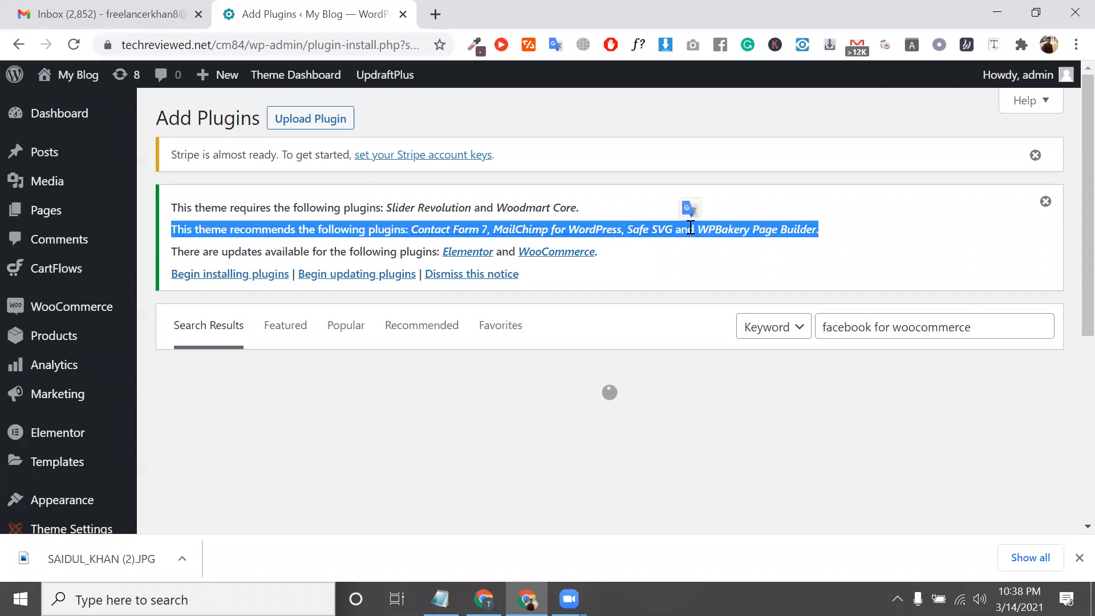
scroll(673, 228, down, 3)
scroll(641, 276, up, 1)
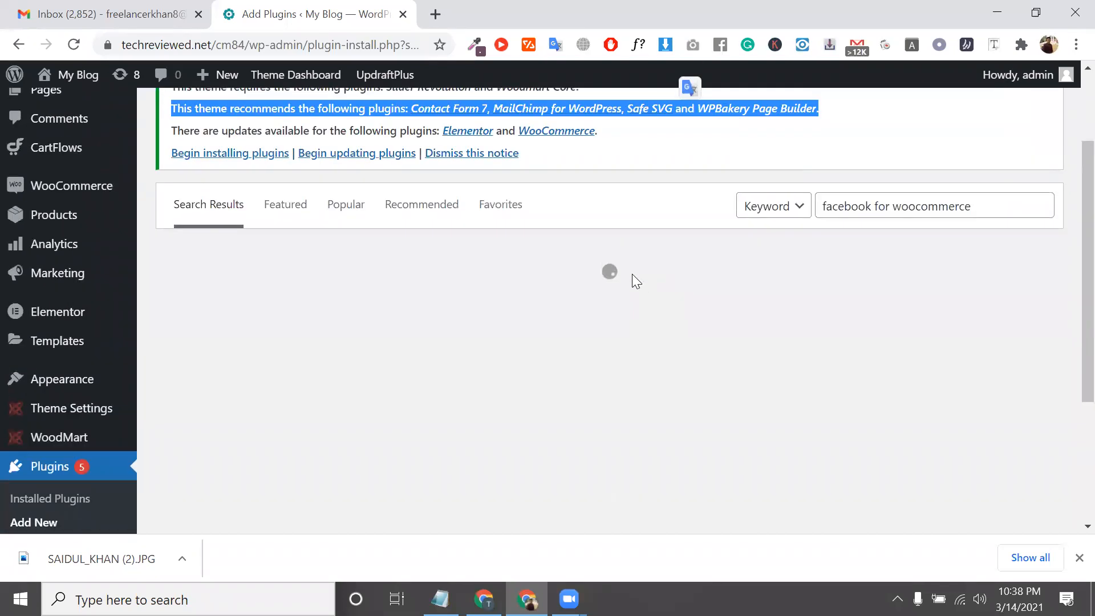
triple_click(361, 131)
scroll(357, 146, up, 1)
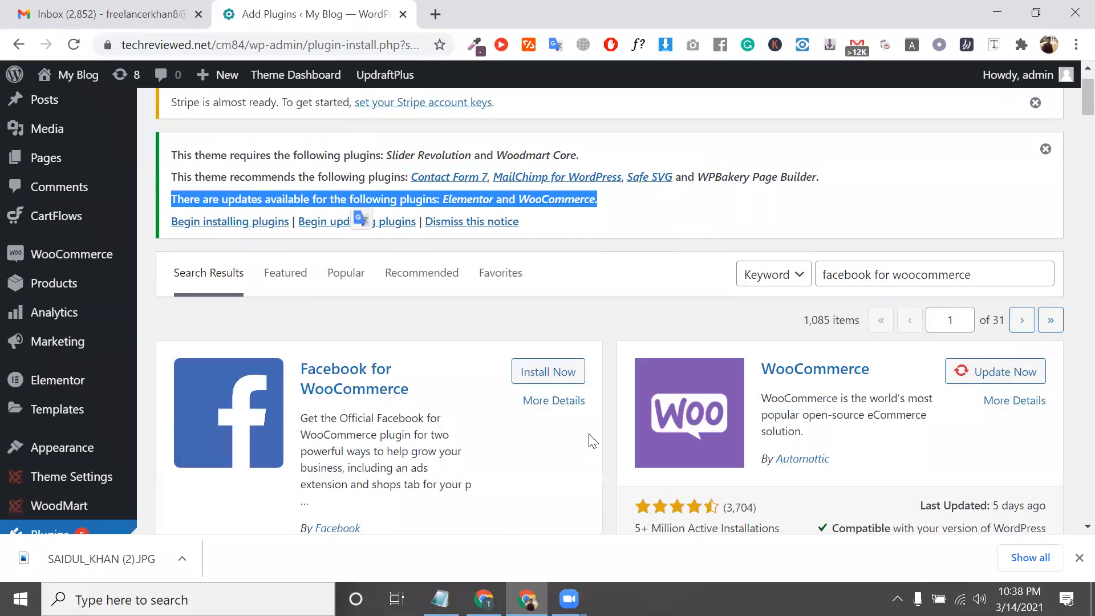
click(574, 376)
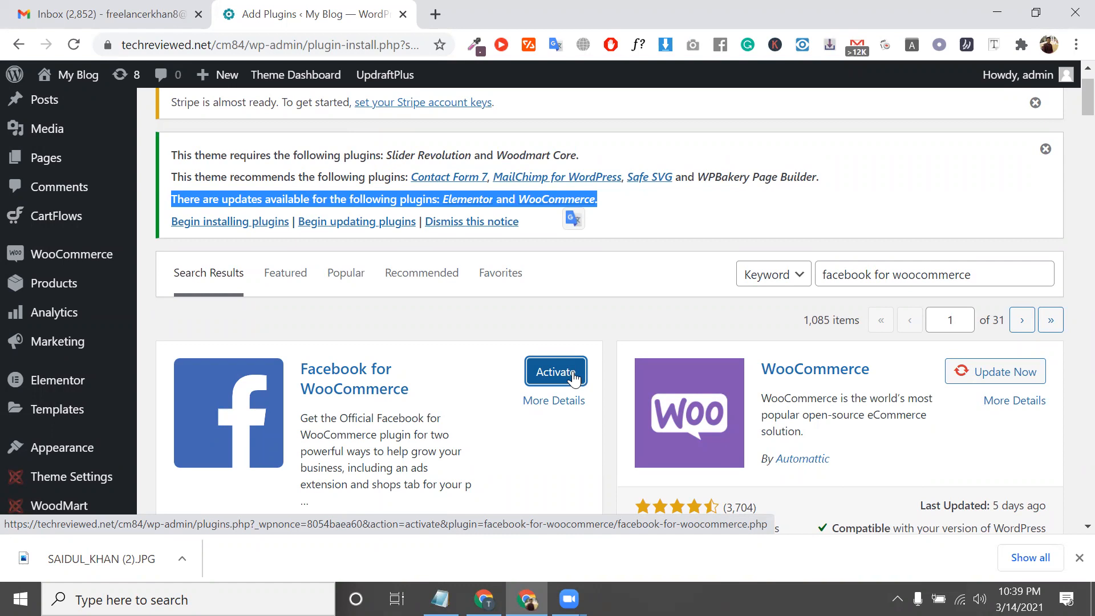
click(574, 378)
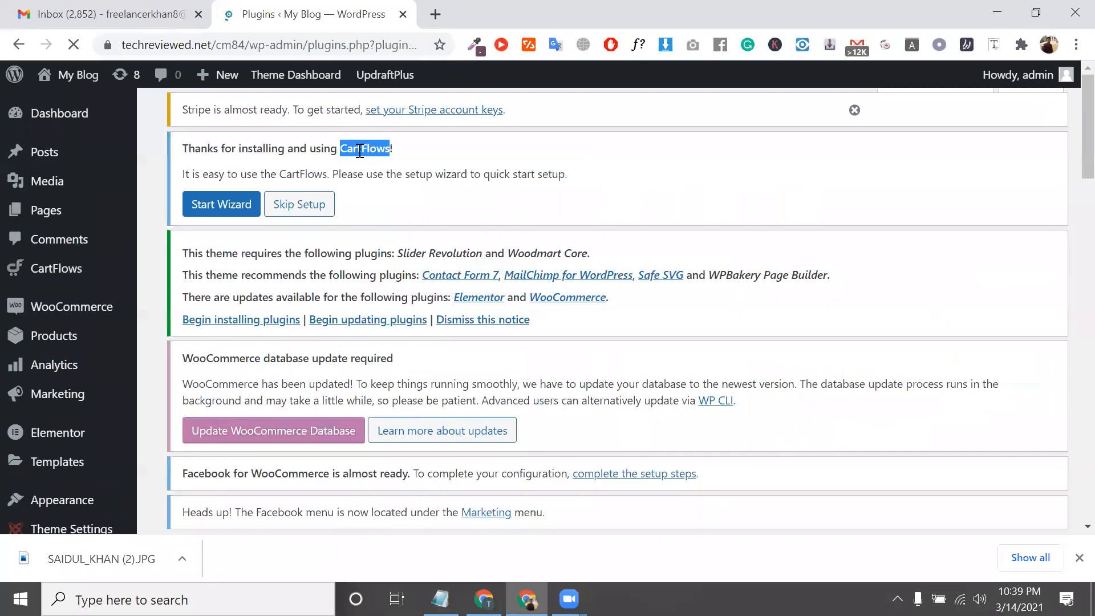
triple_click(304, 157)
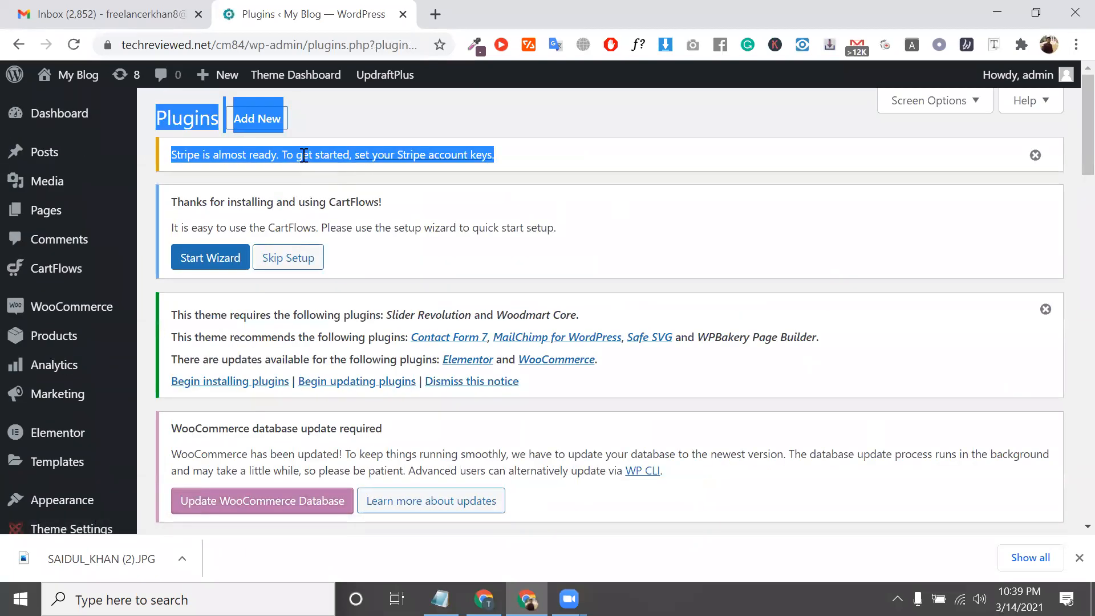
double_click(304, 155)
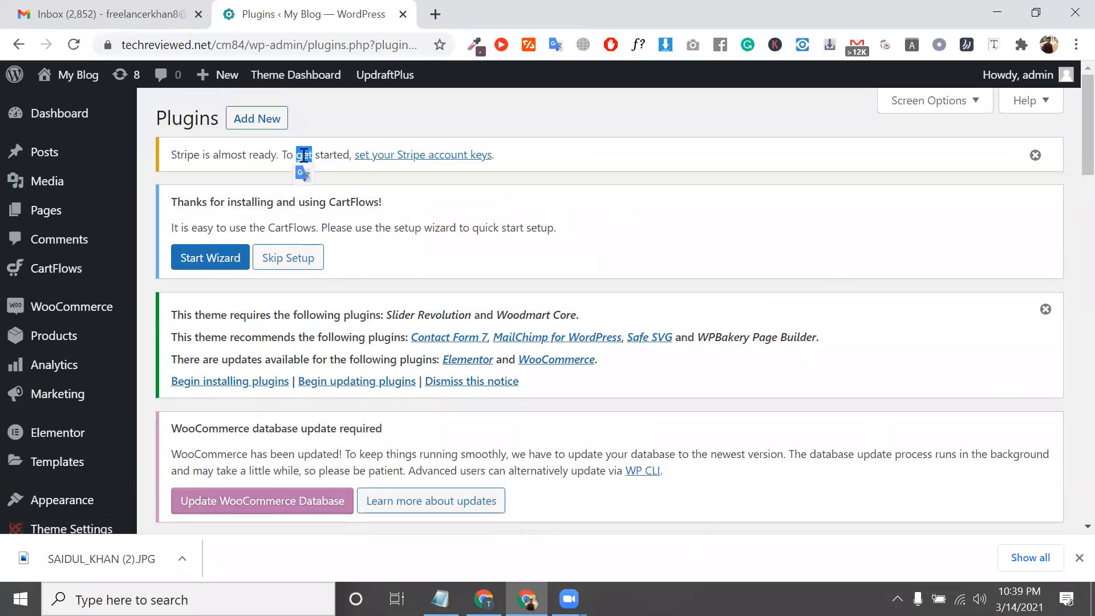
triple_click(337, 157)
click(337, 157)
scroll(337, 158, down, 1)
scroll(391, 477, down, 5)
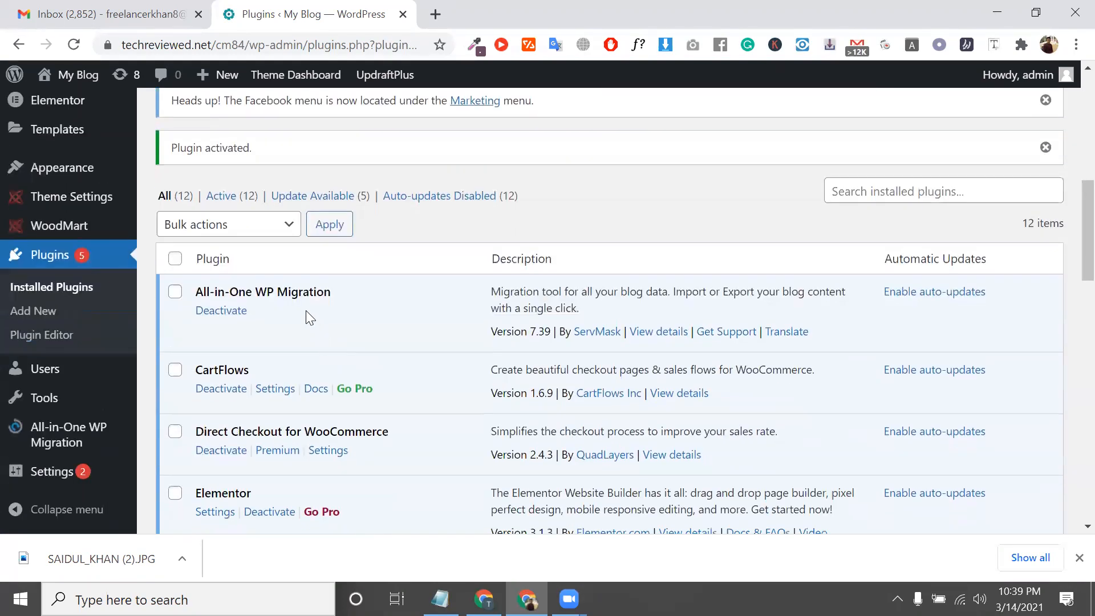
triple_click(306, 292)
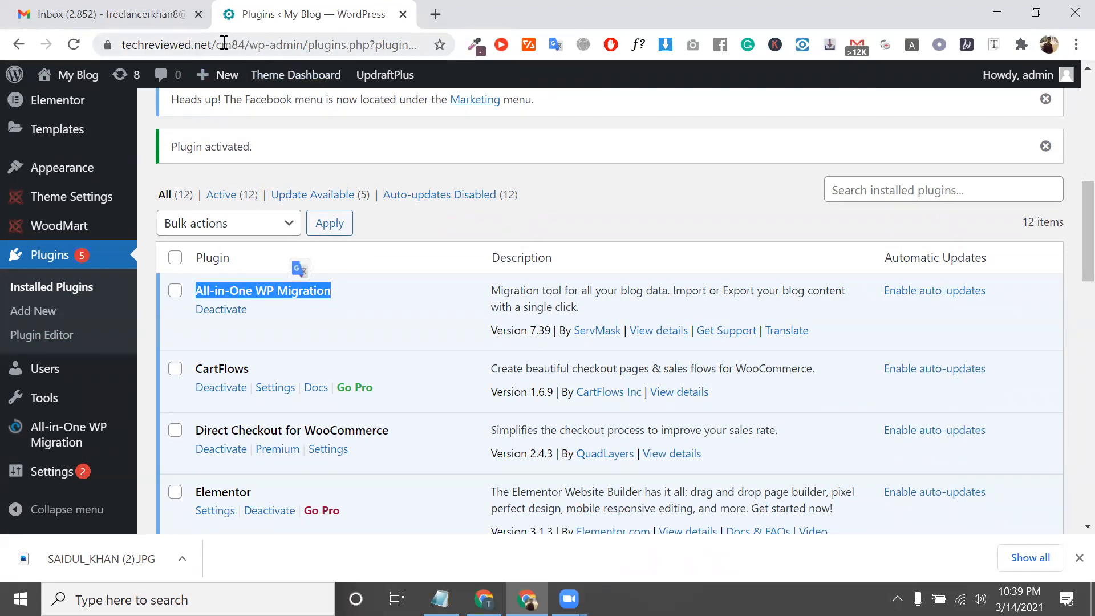
click(249, 42)
click(251, 43)
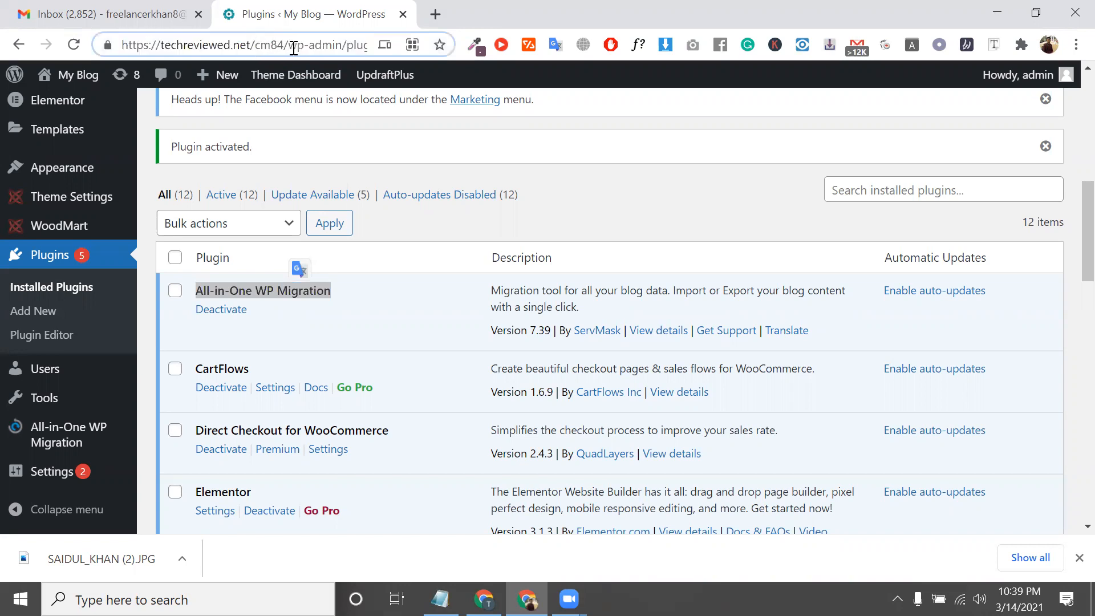
drag(288, 44, 96, 50)
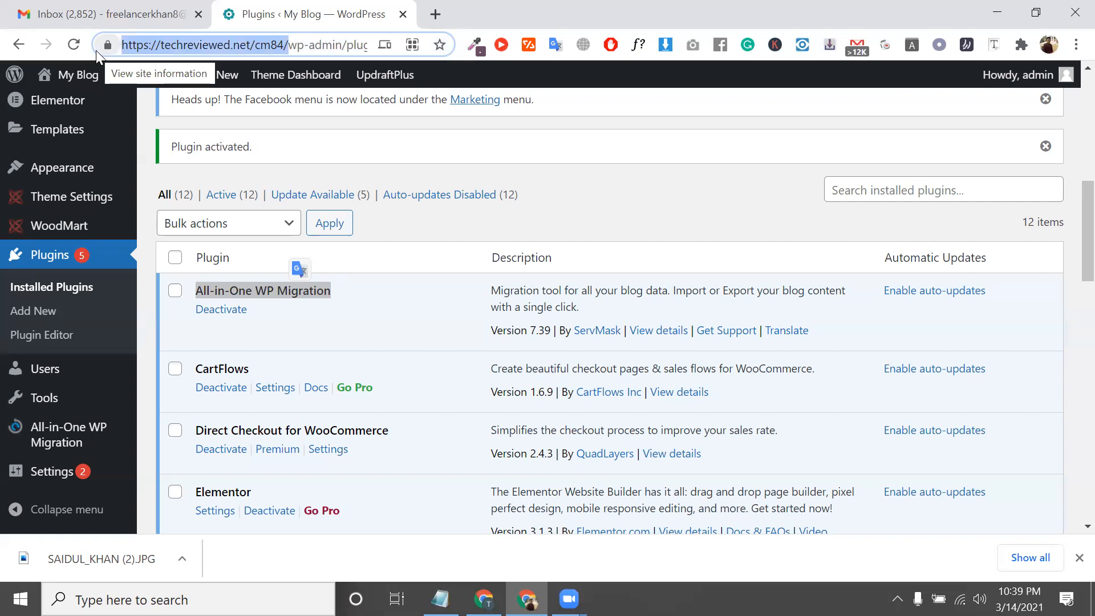
scroll(384, 273, down, 5)
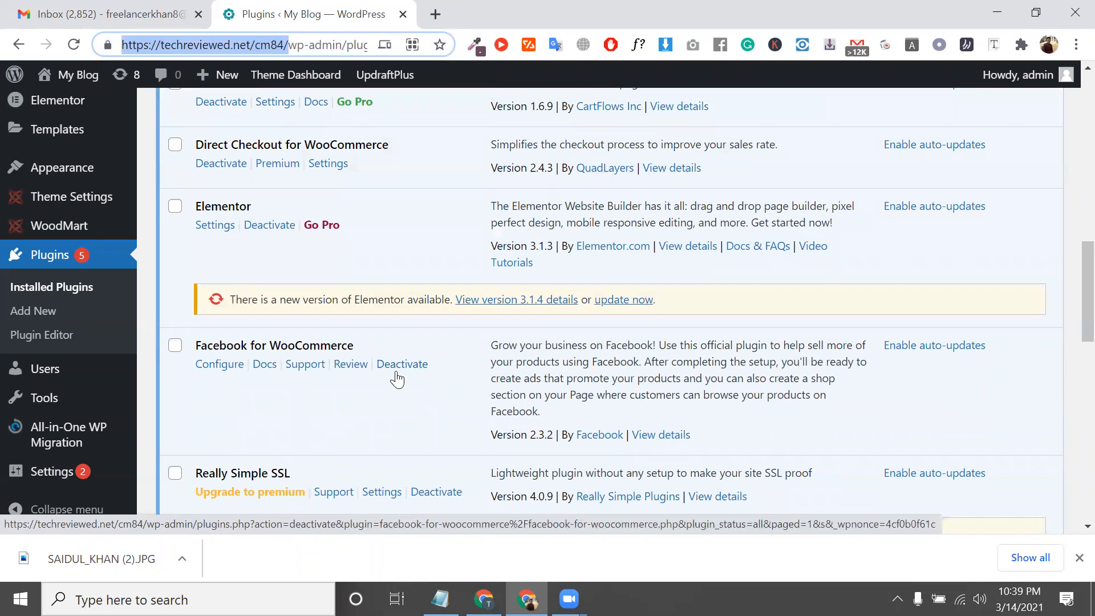
click(230, 371)
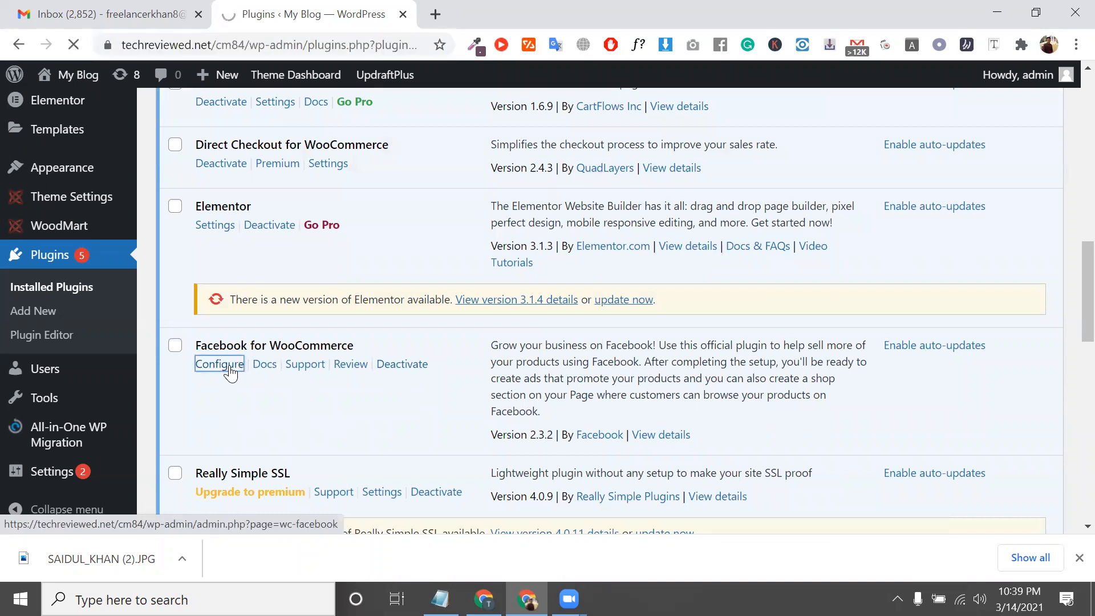
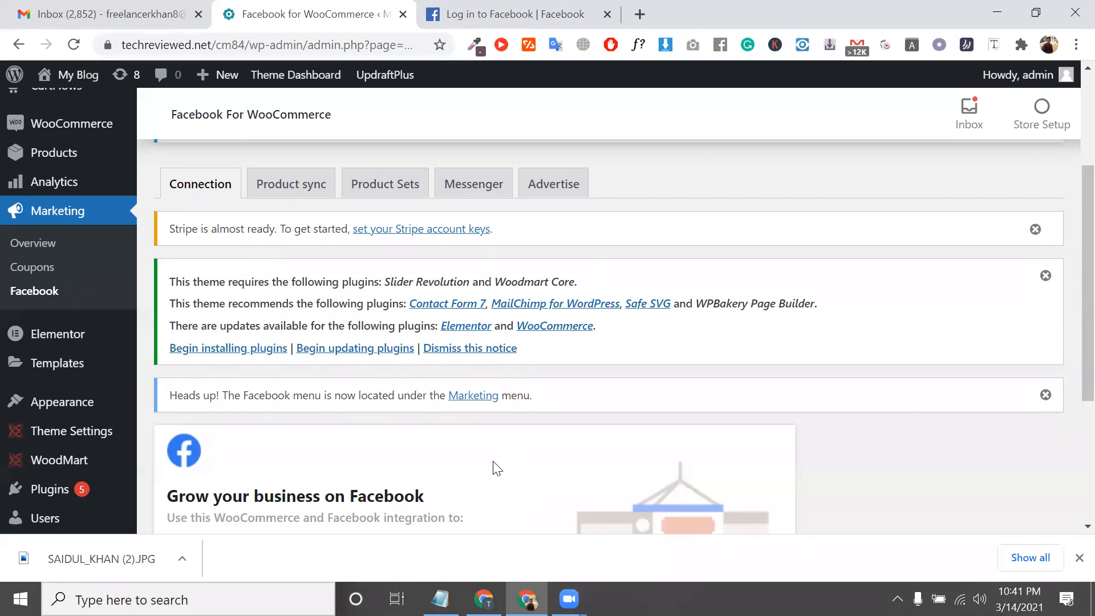
click(513, 14)
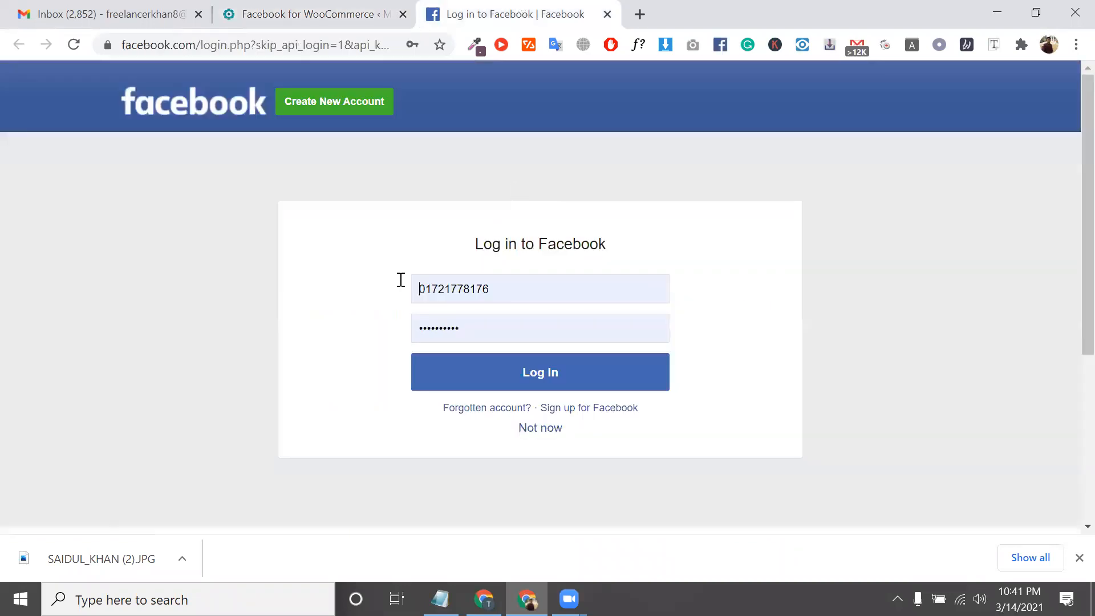
click(293, 12)
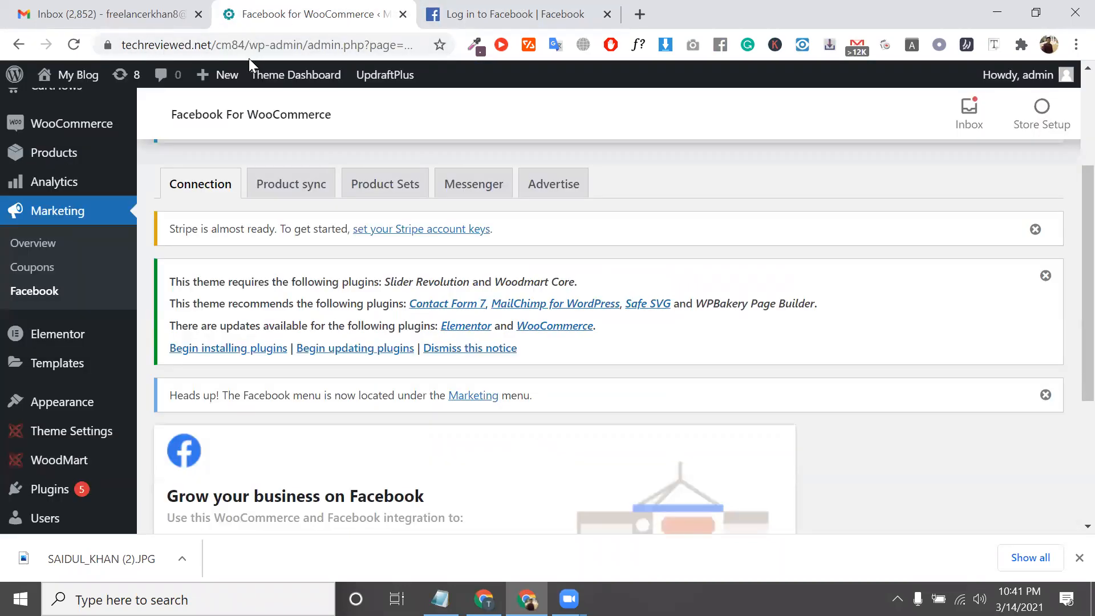
click(238, 46)
click(522, 12)
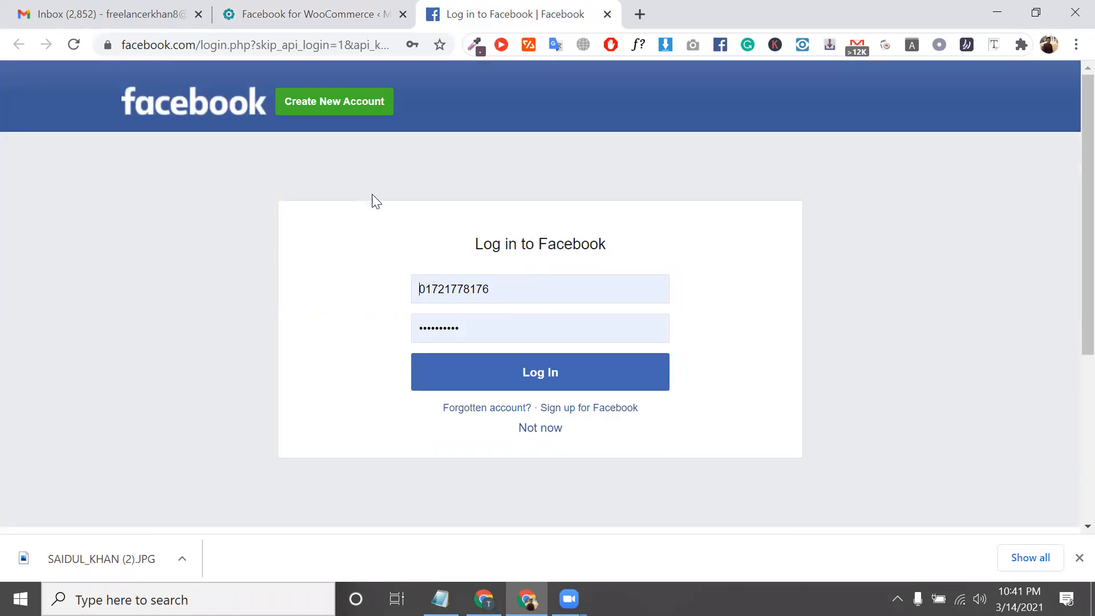
click(369, 8)
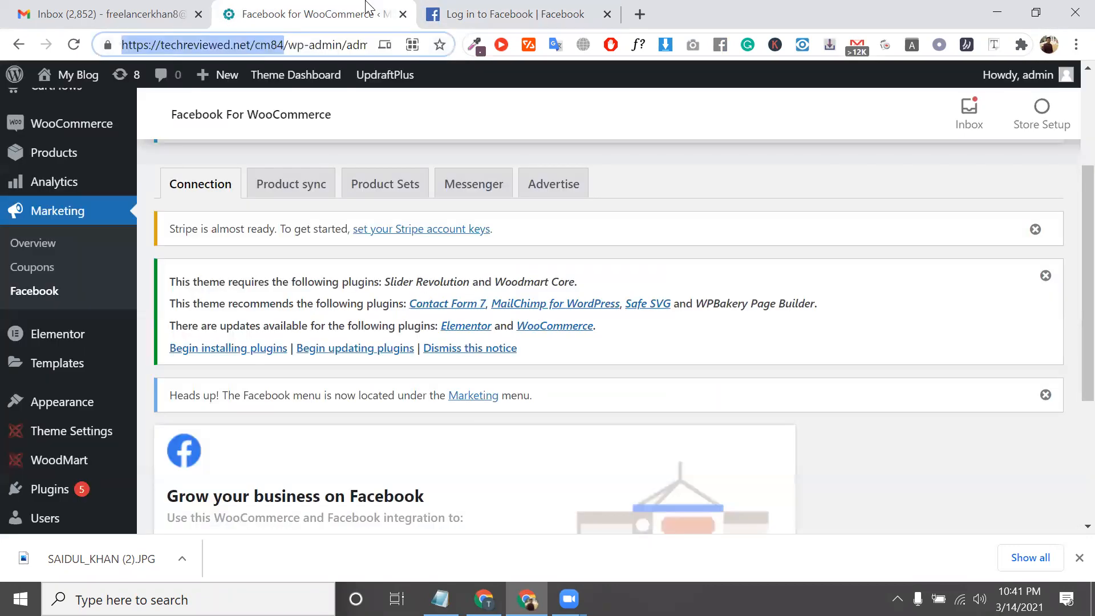
triple_click(296, 321)
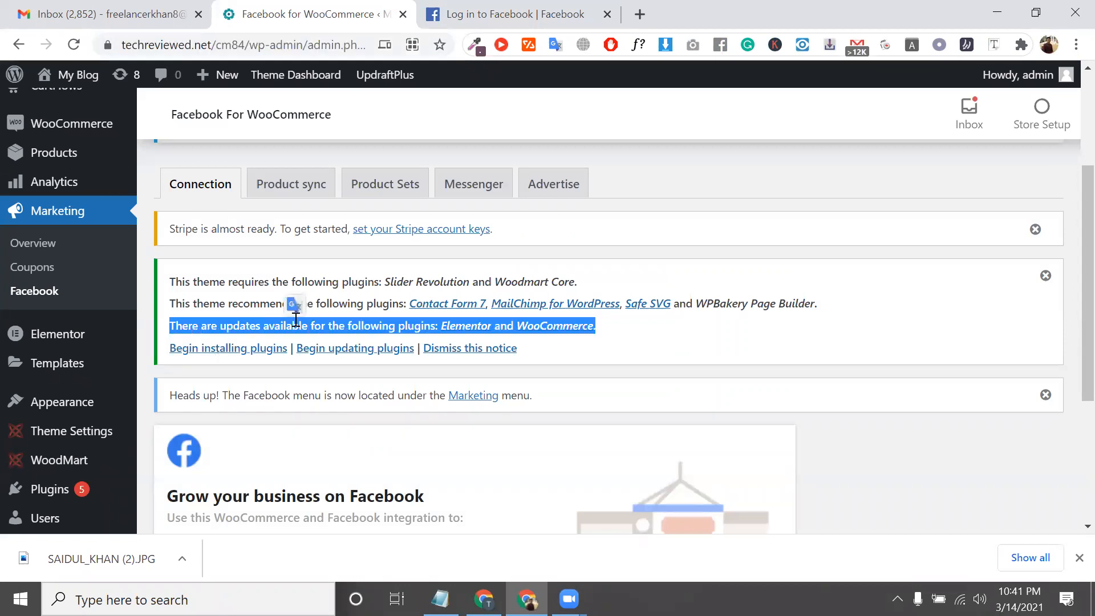
double_click(295, 321)
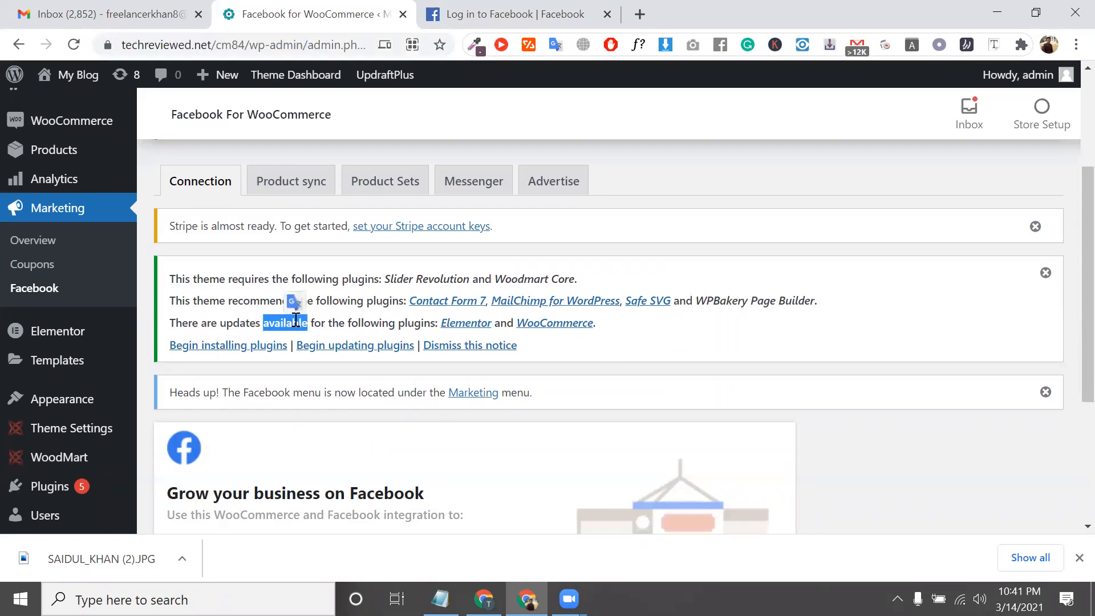
scroll(297, 319, down, 1)
click(340, 289)
triple_click(340, 289)
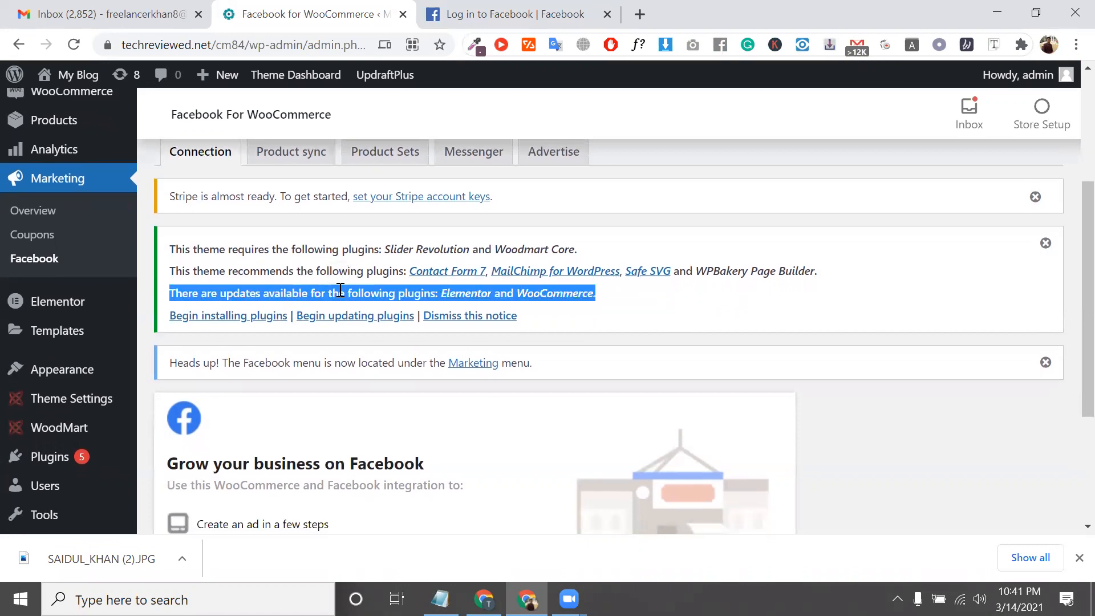
- Review the "Grow your business on Facebook" section of the Connection page, highlighting its heading and the ad creation feature
scroll(337, 306, down, 2)
triple_click(321, 328)
scroll(321, 324, down, 1)
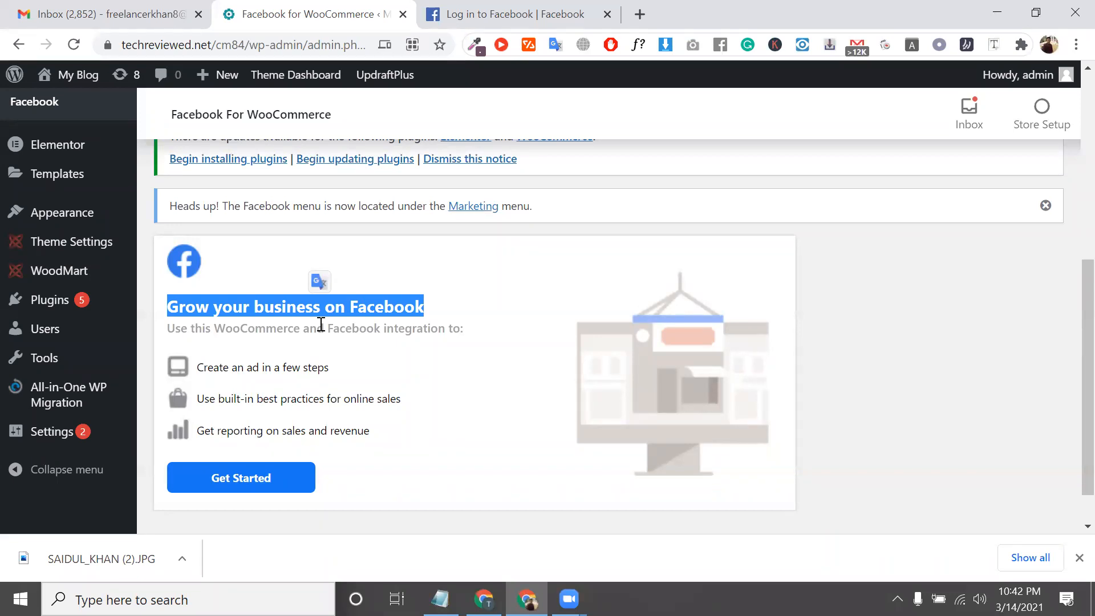
triple_click(262, 371)
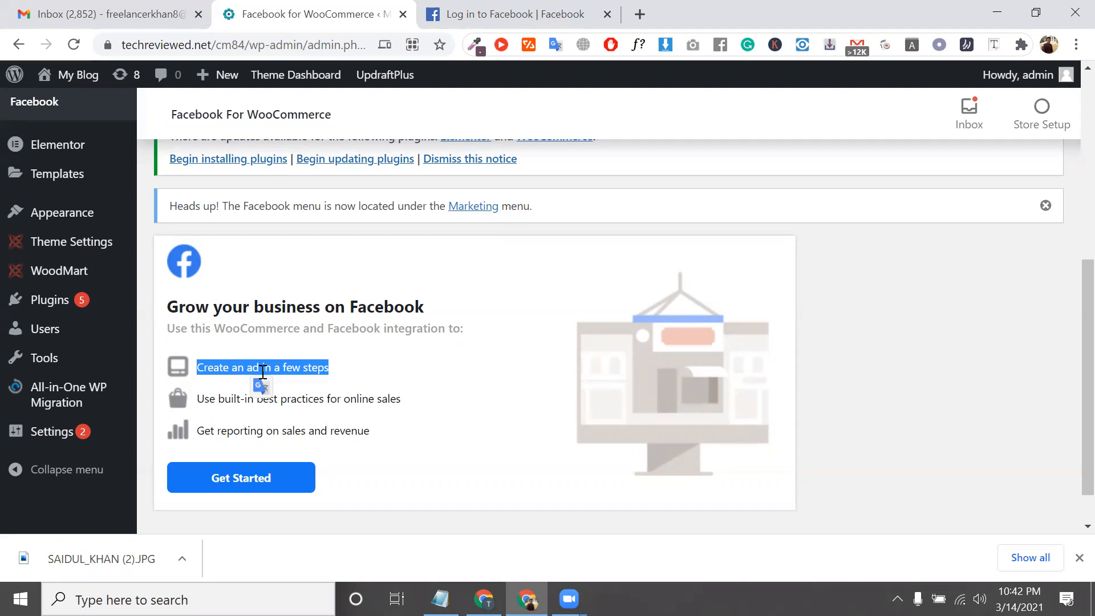
- Open the Product sync settings and examine the category, tag, description and default Google product category options, highlighting "Exclude tags from sync"
scroll(268, 377, up, 4)
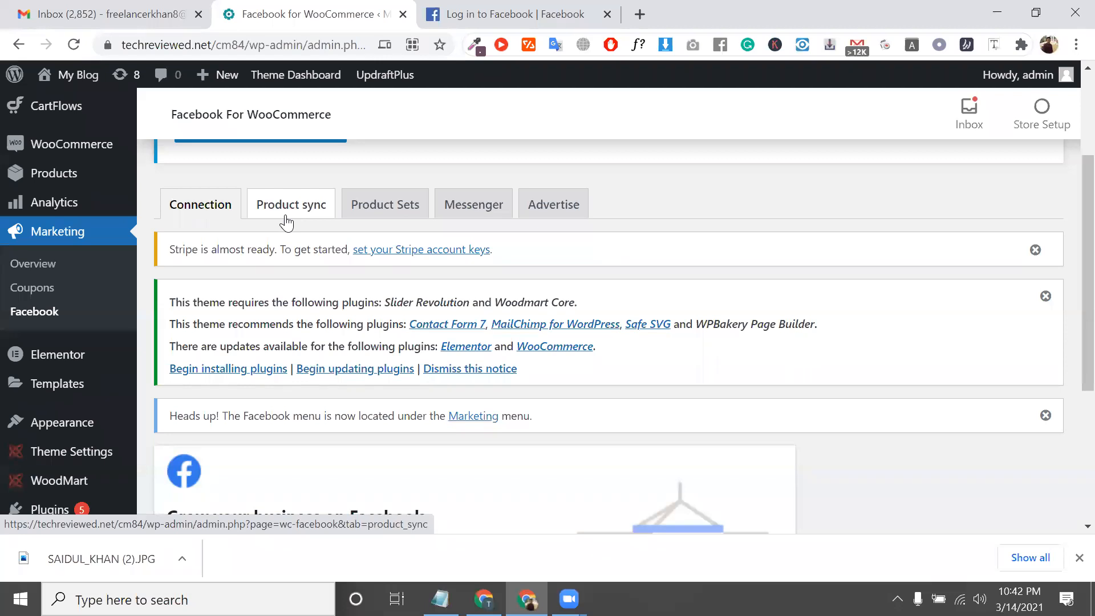
click(287, 223)
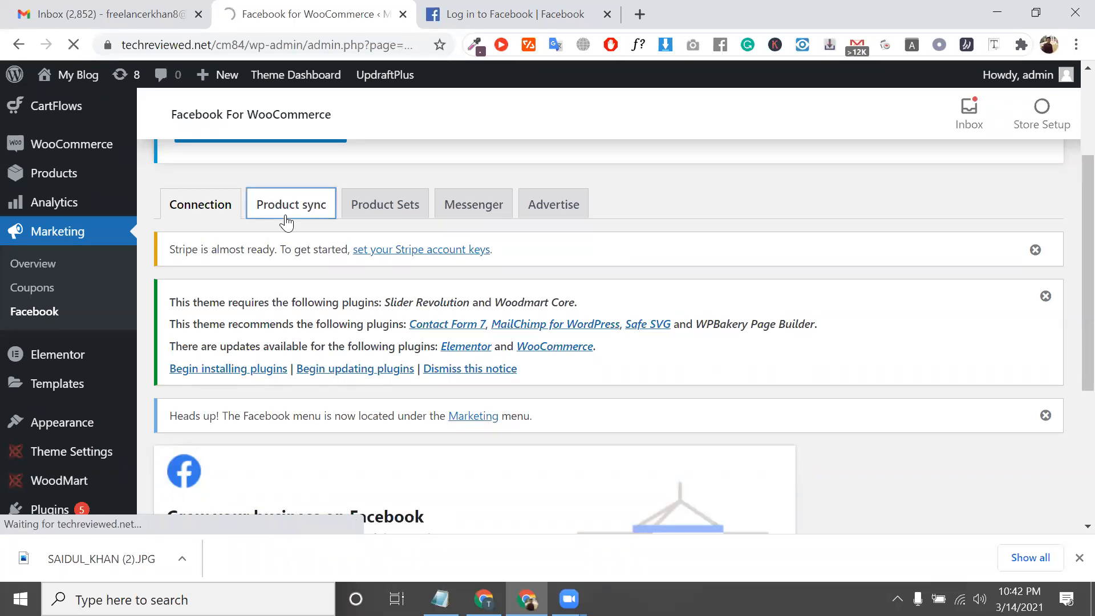
scroll(308, 320, down, 3)
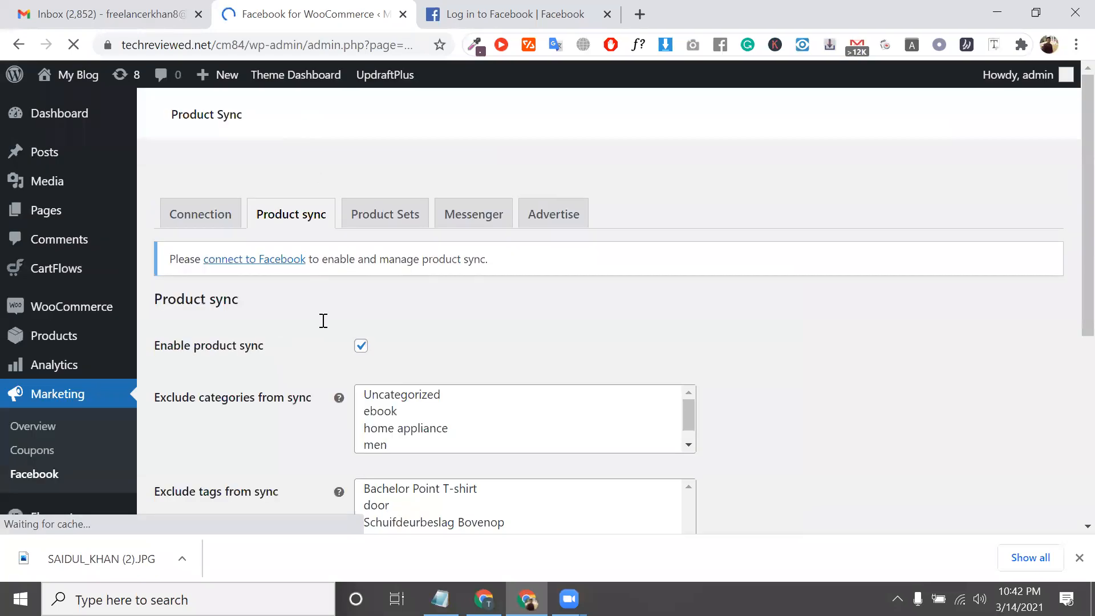
scroll(322, 319, down, 1)
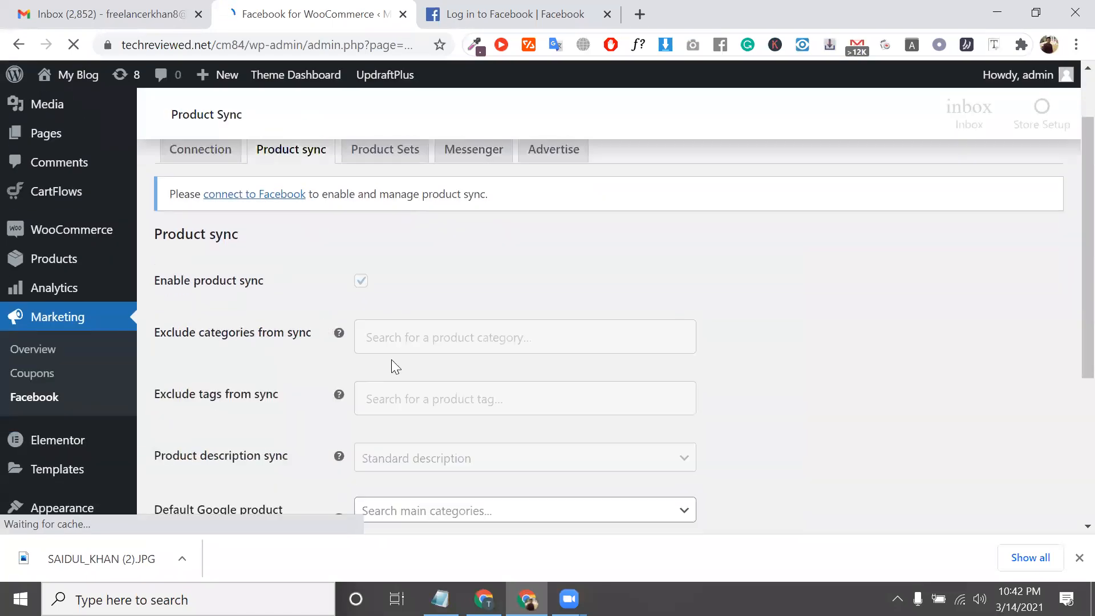
scroll(441, 393, down, 2)
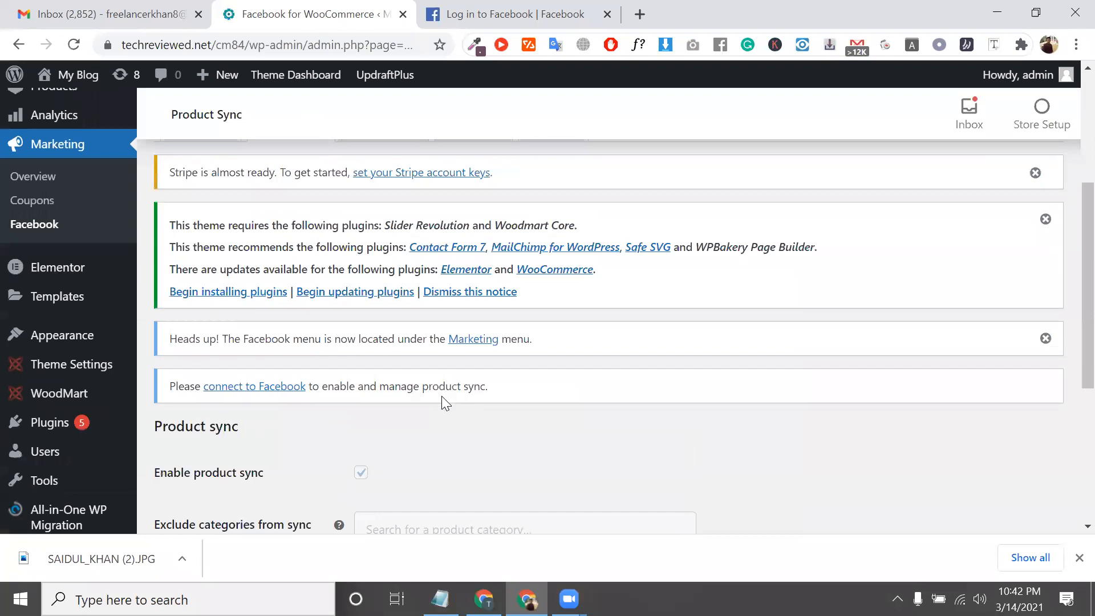
scroll(443, 423, down, 2)
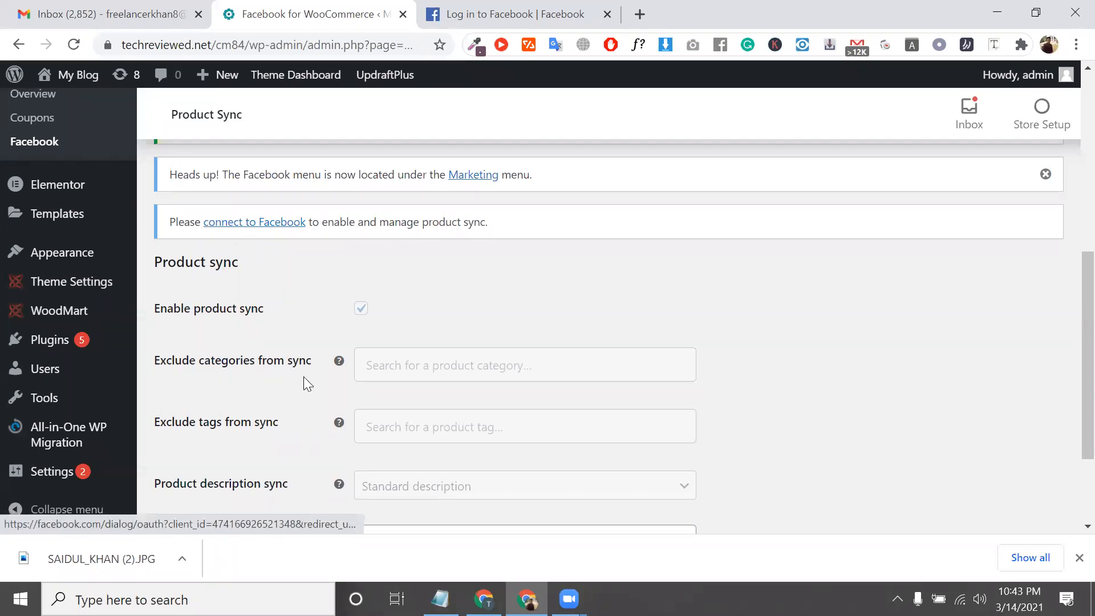
scroll(304, 376, down, 2)
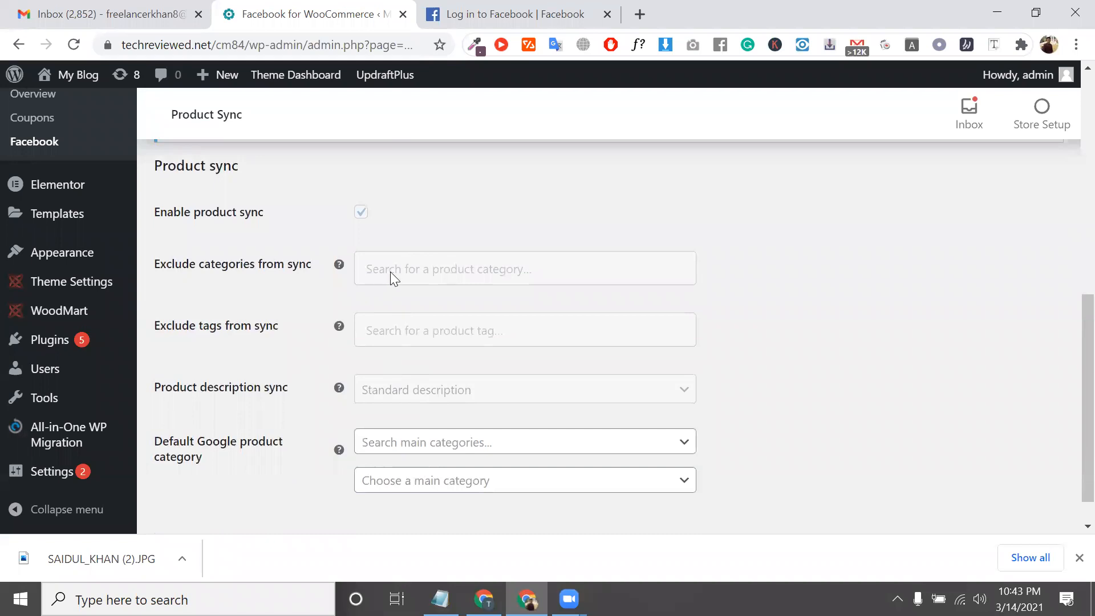
triple_click(391, 271)
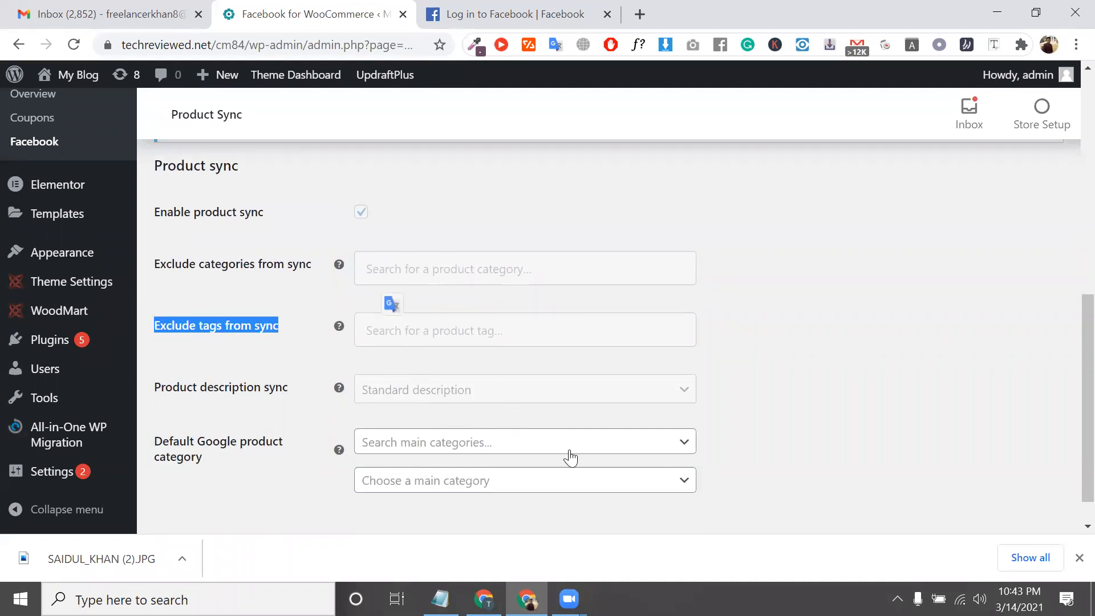
- Open the Product Sets page and highlight the "Add new FB Product Set" heading
scroll(520, 456, up, 3)
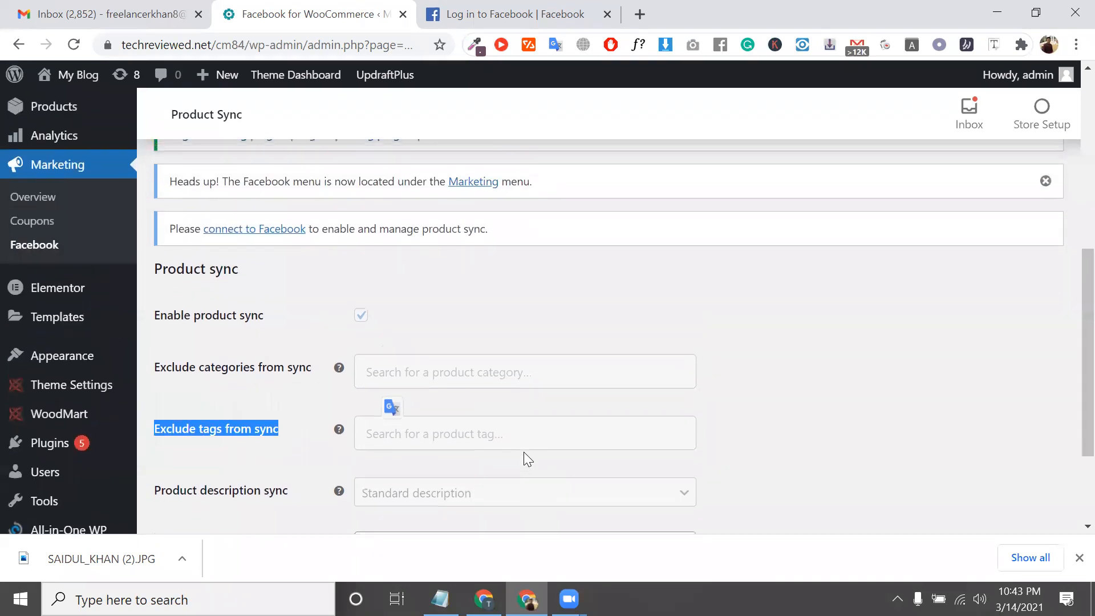
scroll(524, 452, up, 3)
click(392, 163)
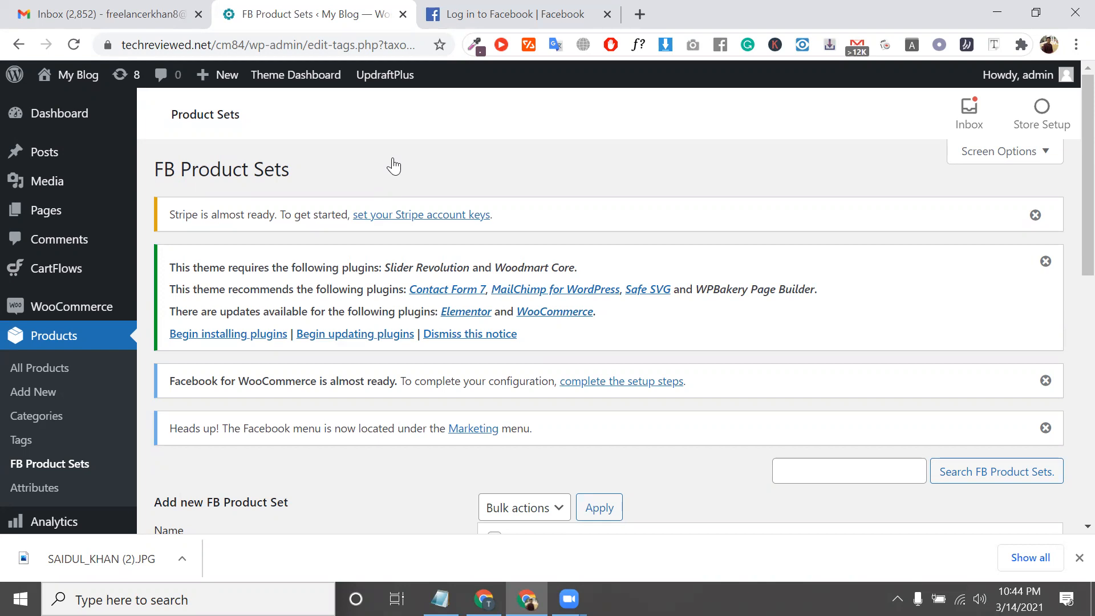
scroll(394, 167, down, 3)
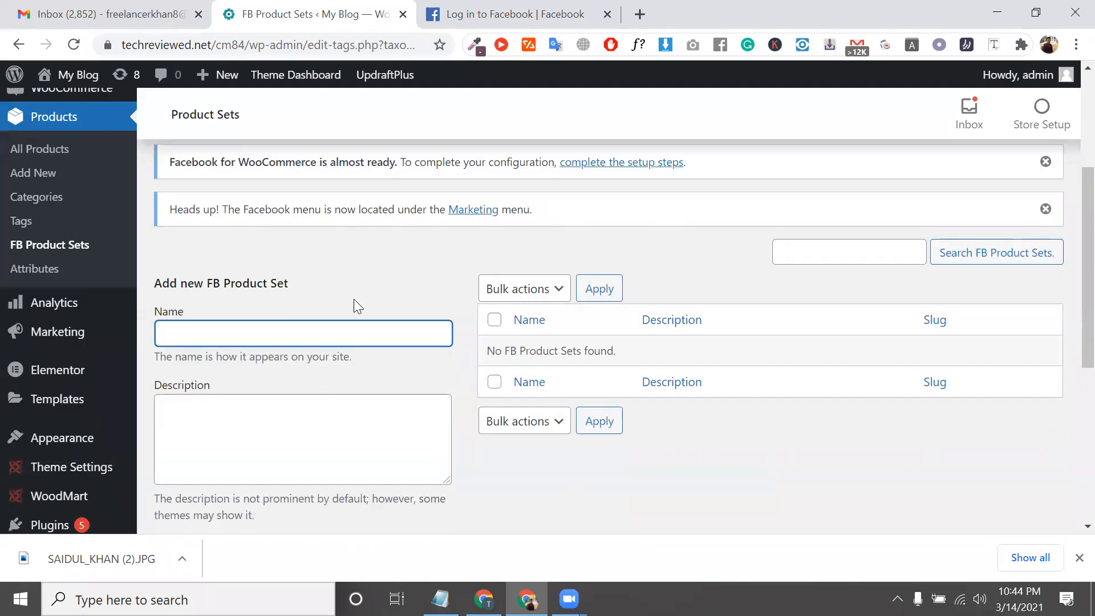
triple_click(175, 281)
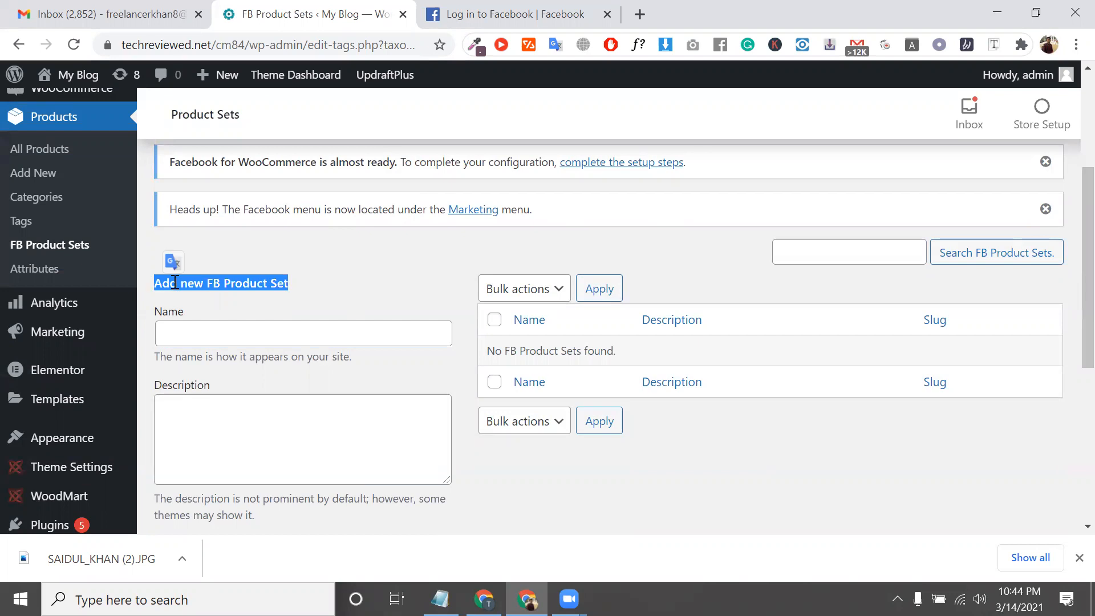
click(240, 281)
triple_click(242, 283)
- Search Google in a new browser tab for "fb ecommerce product adset" and show the image results
click(639, 13)
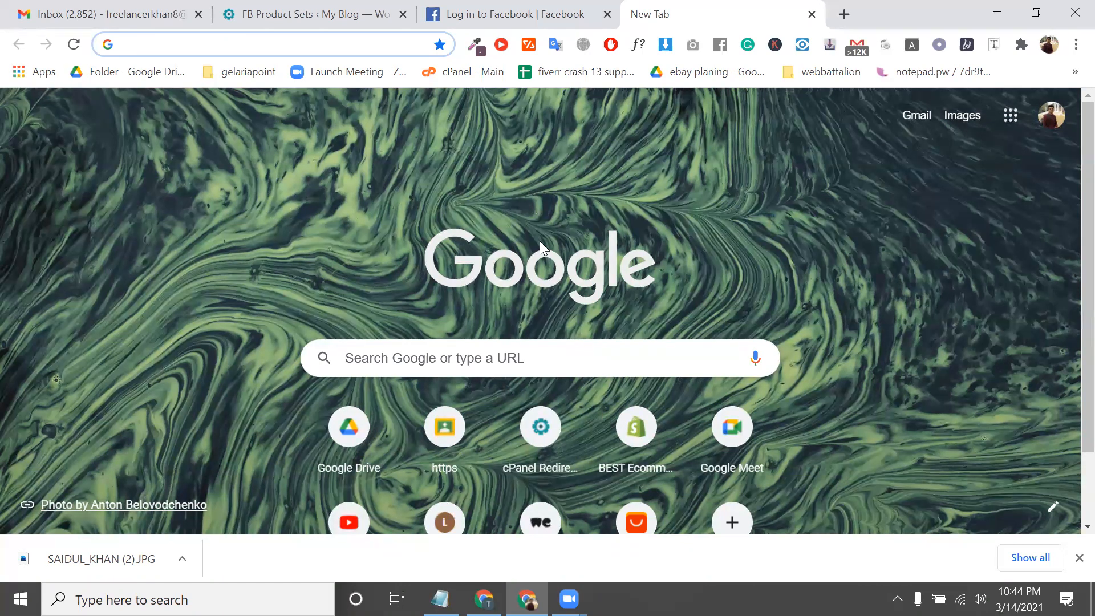
click(360, 42)
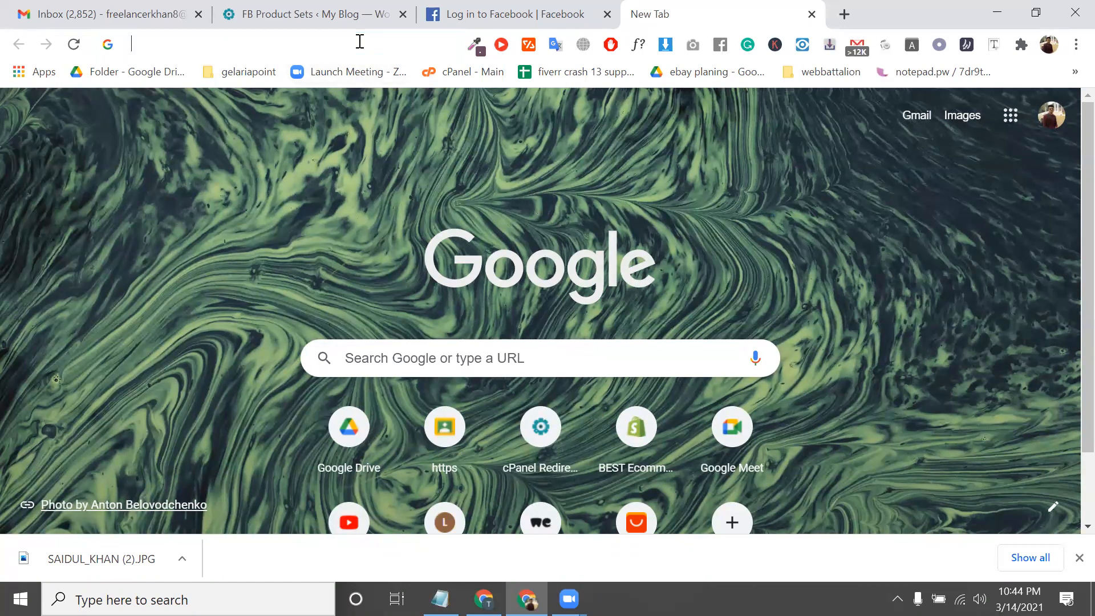
text(fb e)
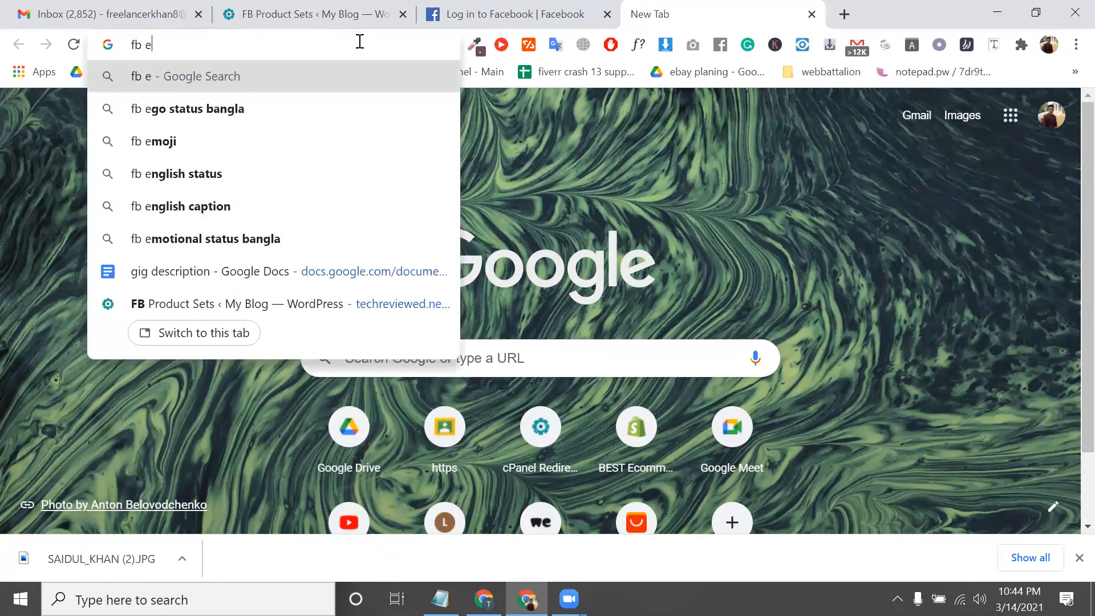
text(commerce produt)
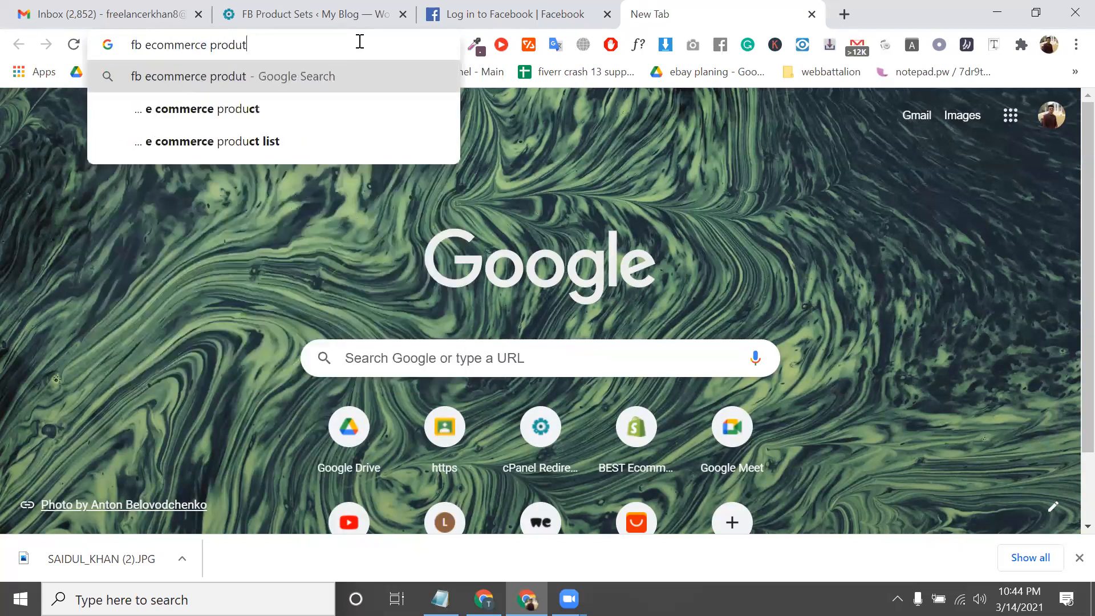
key(BackSpace)
text(ct adset)
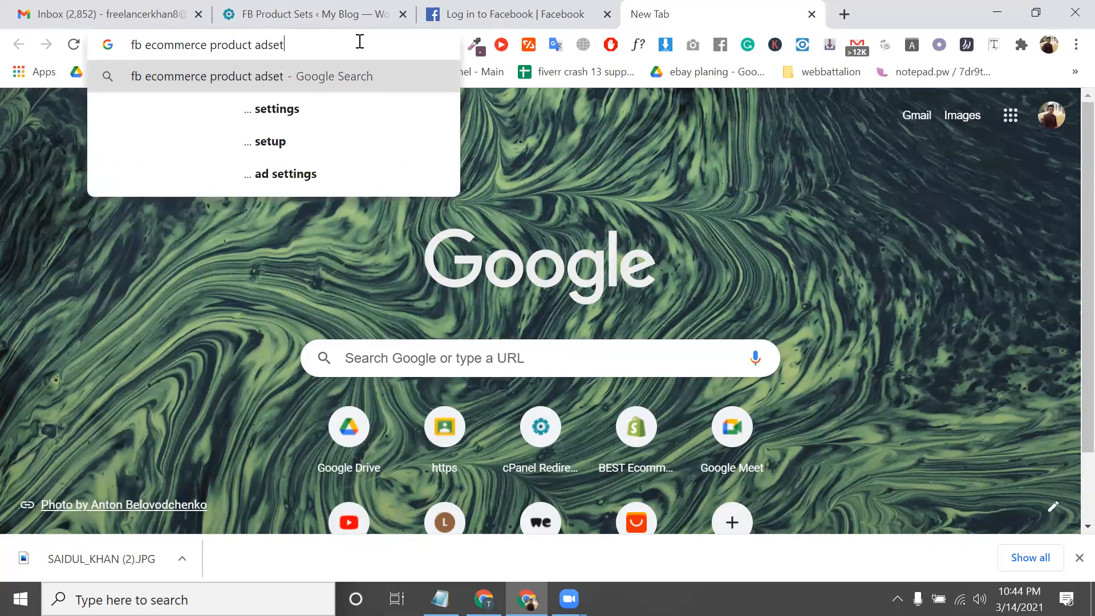
key(Return)
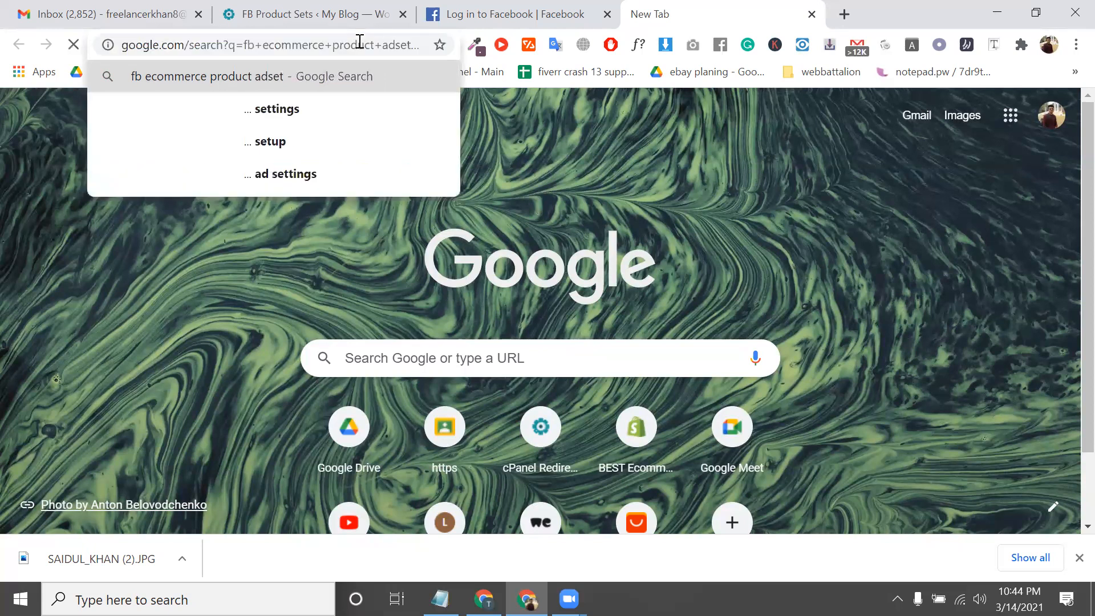
click(241, 151)
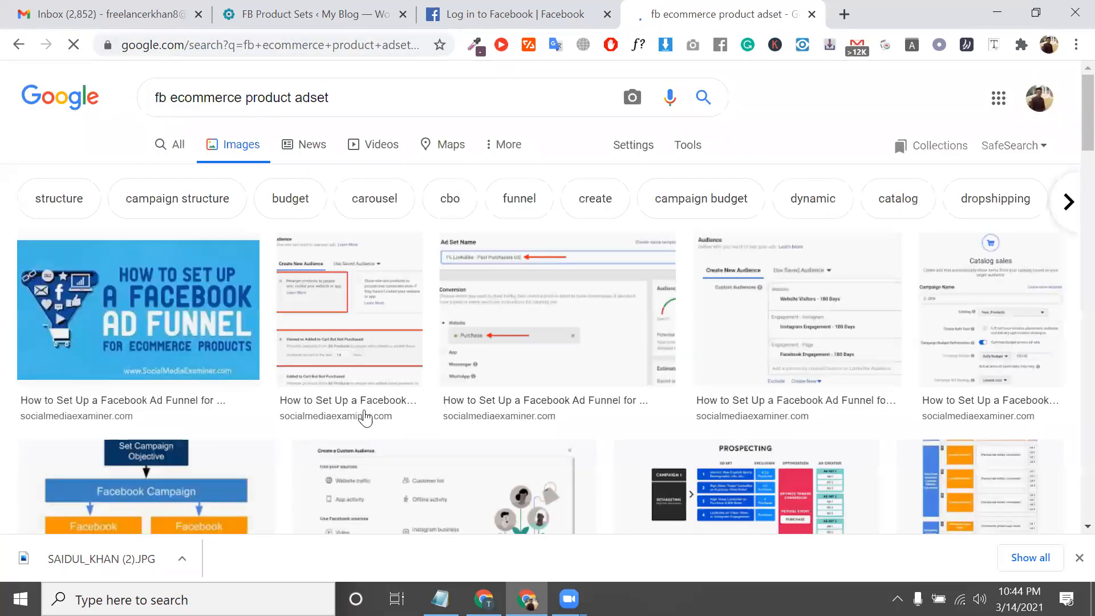
- Browse the image results for a Facebook product ad example and open the phone mockup from blog.storeya.com
scroll(363, 416, down, 10)
scroll(365, 418, down, 10)
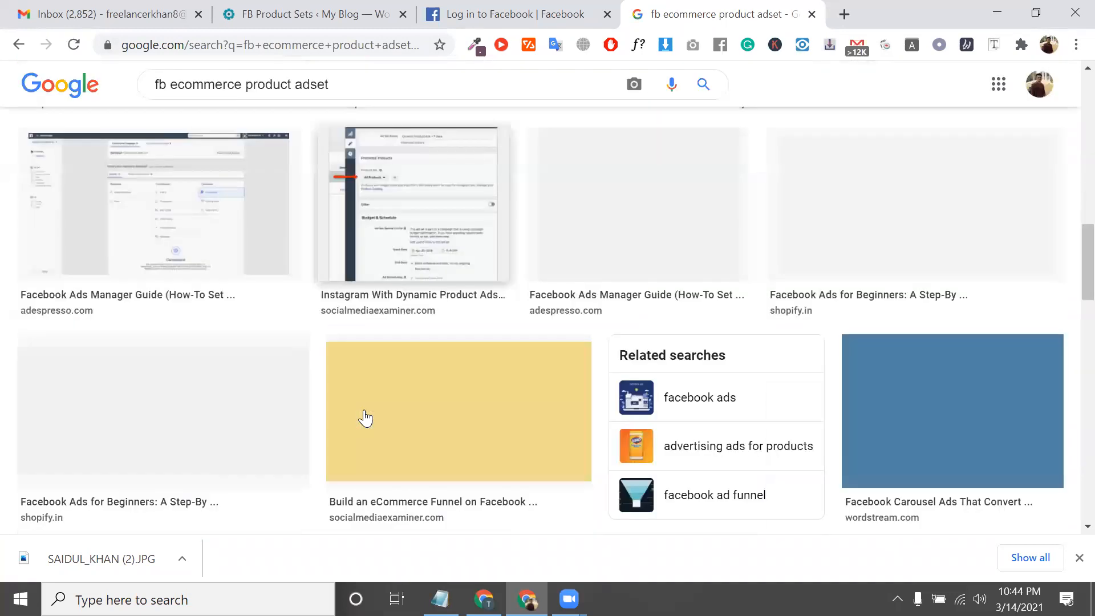
scroll(365, 418, down, 11)
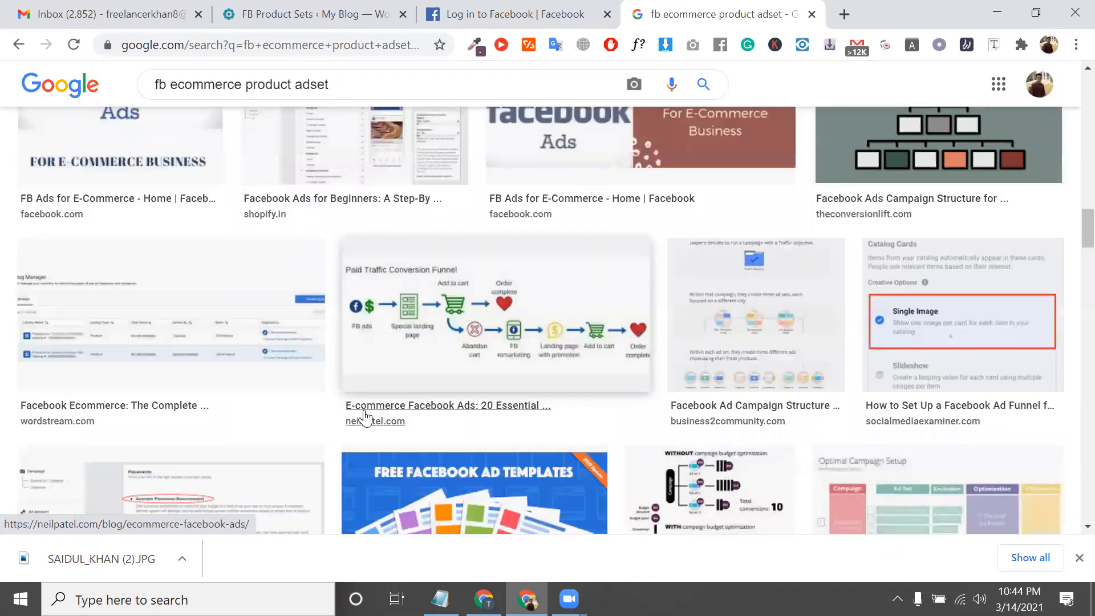
scroll(365, 418, up, 4)
scroll(365, 418, down, 10)
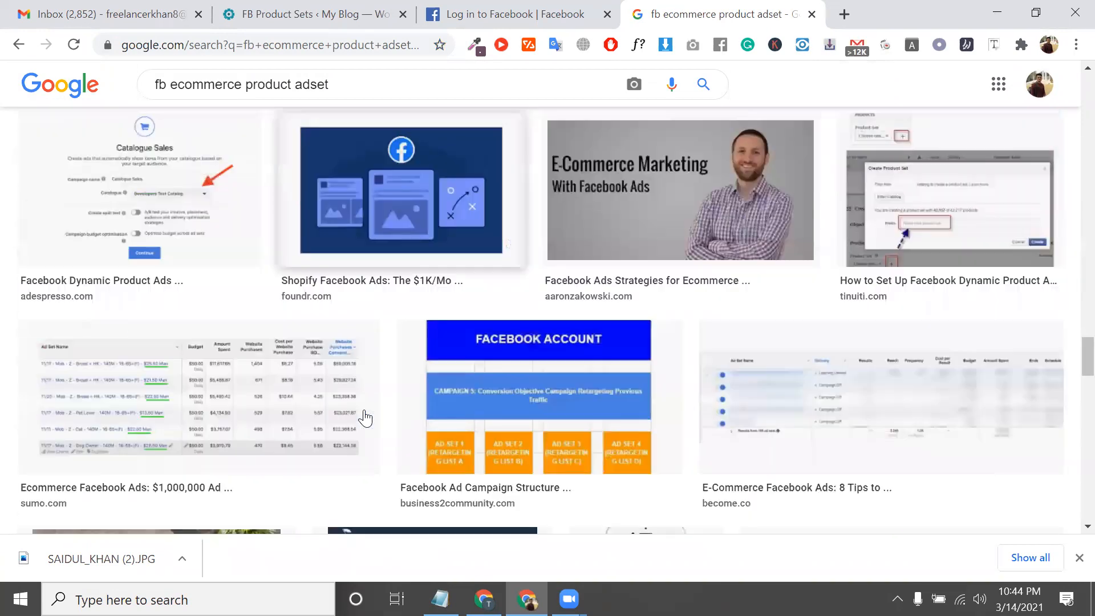
scroll(362, 418, down, 4)
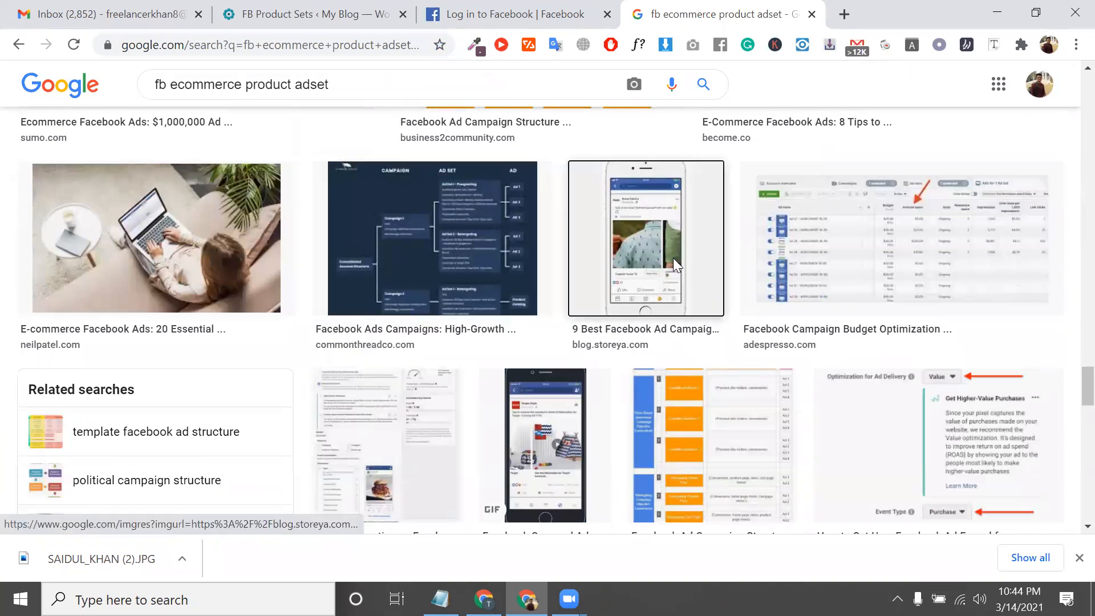
click(673, 259)
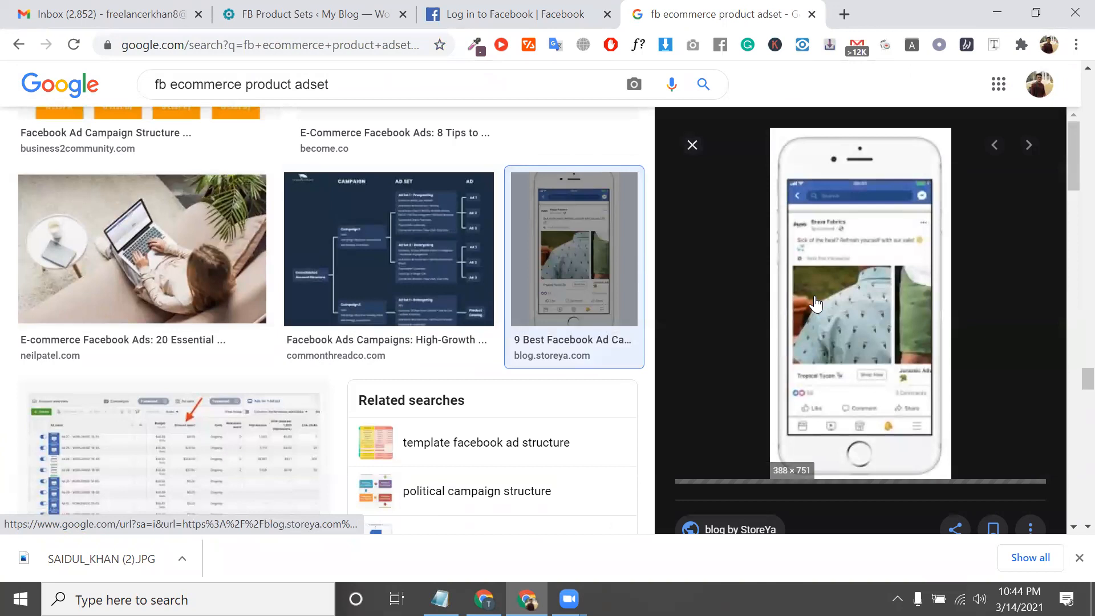
- Enlarge and compare the phone mockups of Facebook carousel ads, including the Target Style example from WordStream
ctrl+scroll(816, 304, up, 2)
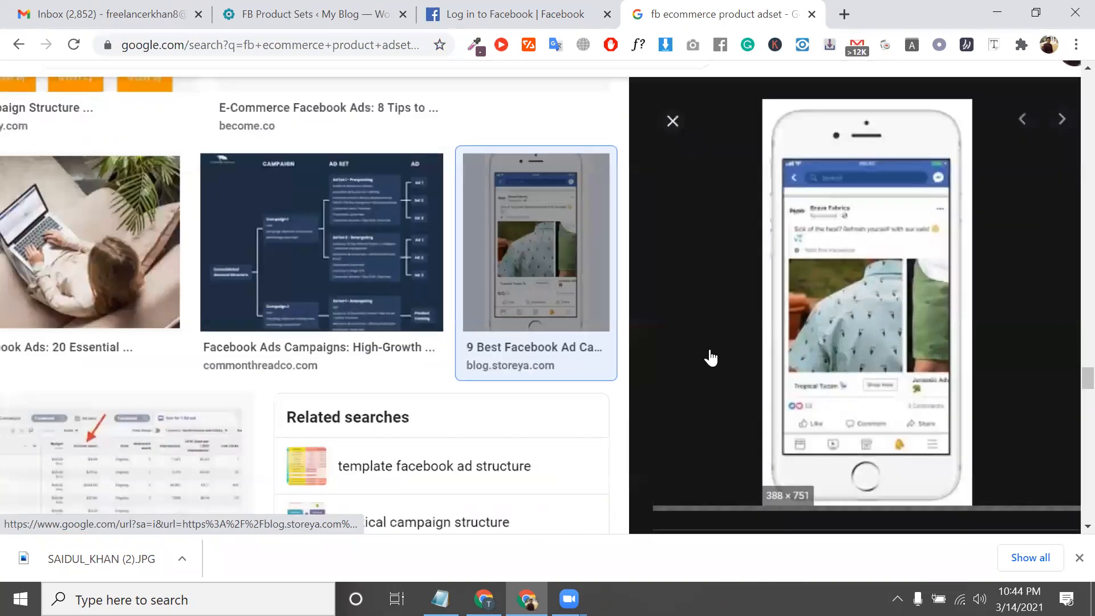
ctrl+scroll(710, 357, up, 2)
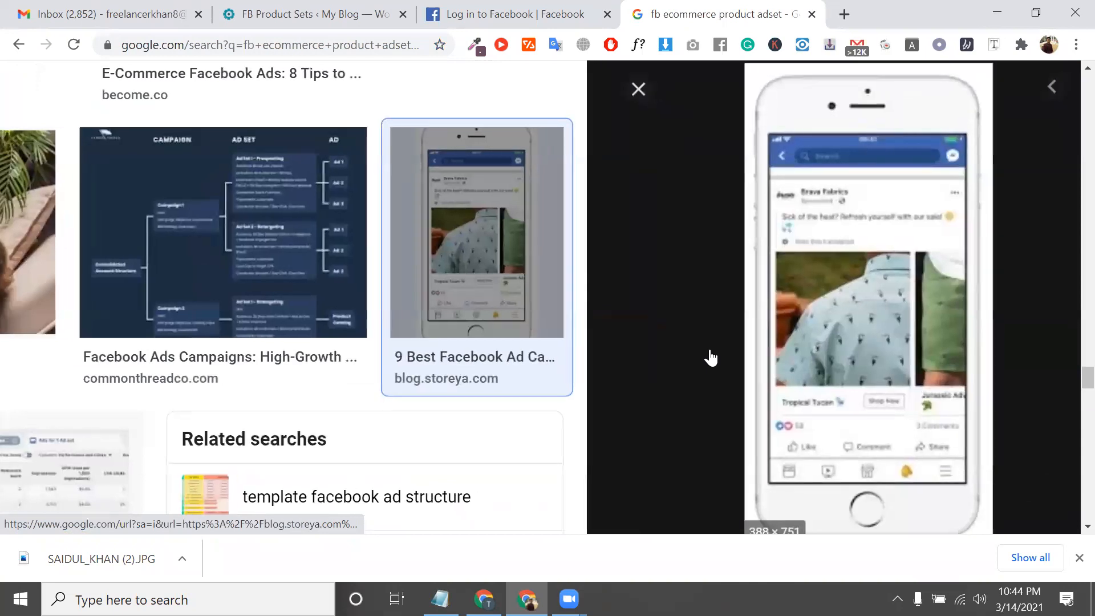
scroll(710, 358, right, 2)
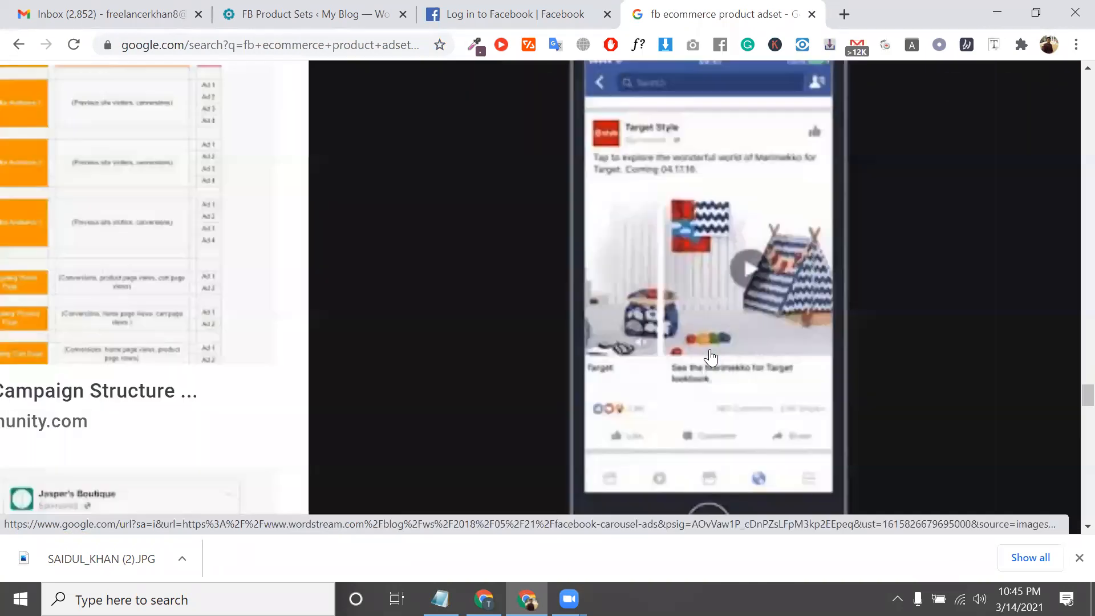
ctrl+scroll(710, 357, down, 3)
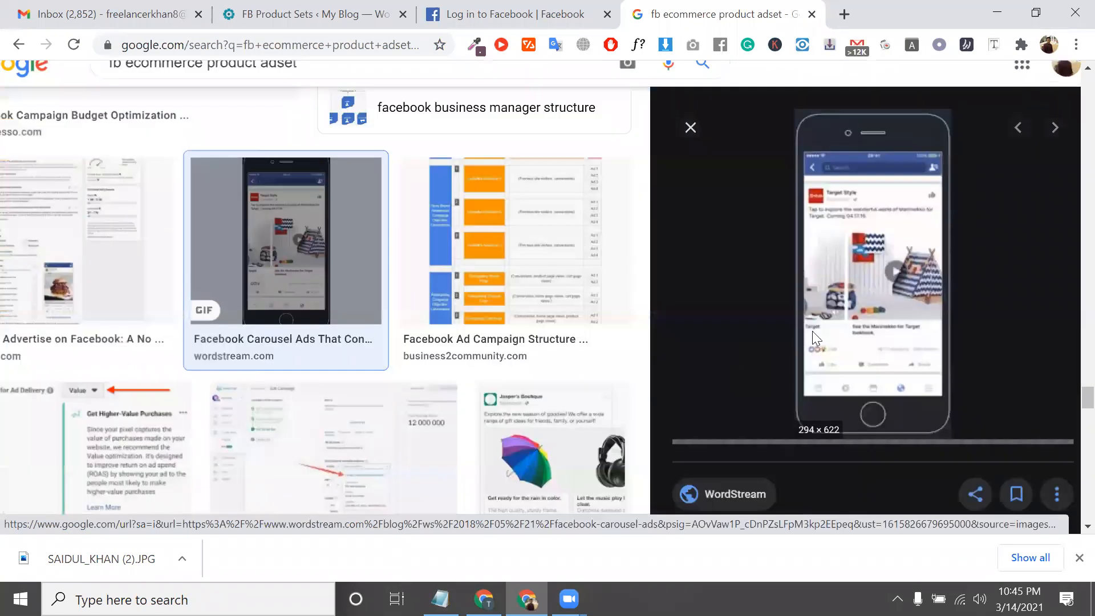
ctrl+scroll(812, 331, up, 2)
scroll(773, 334, right, 2)
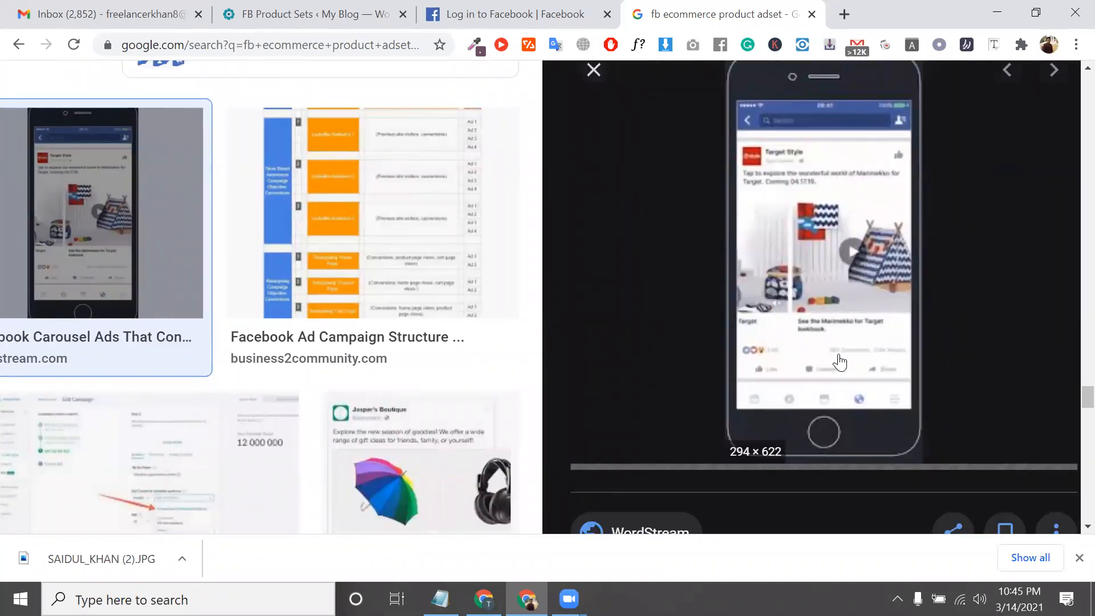
ctrl+scroll(841, 361, up, 1)
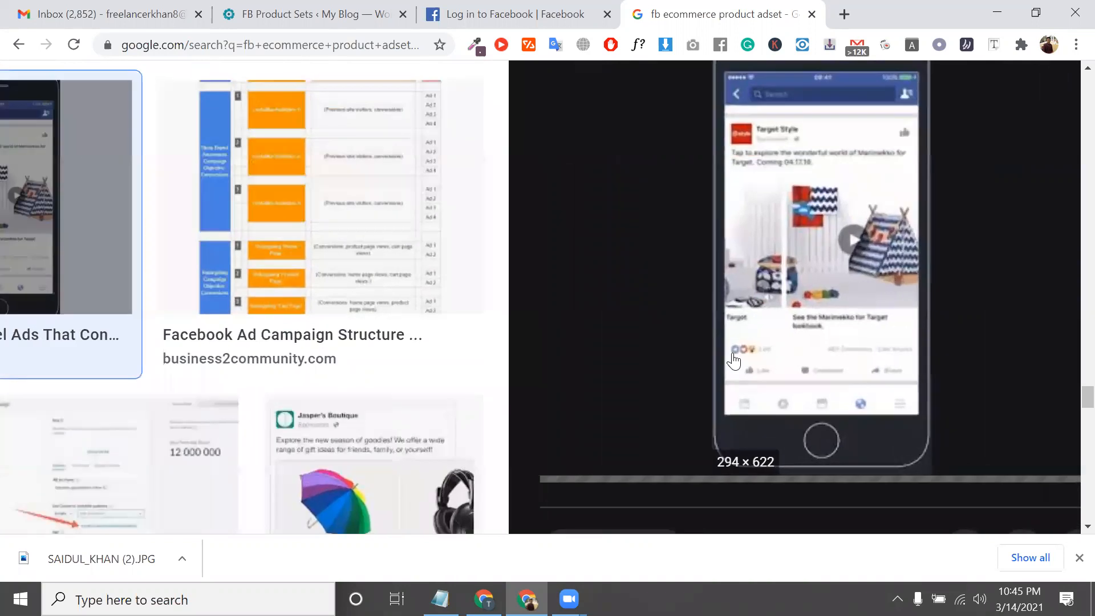
scroll(734, 361, right, 2)
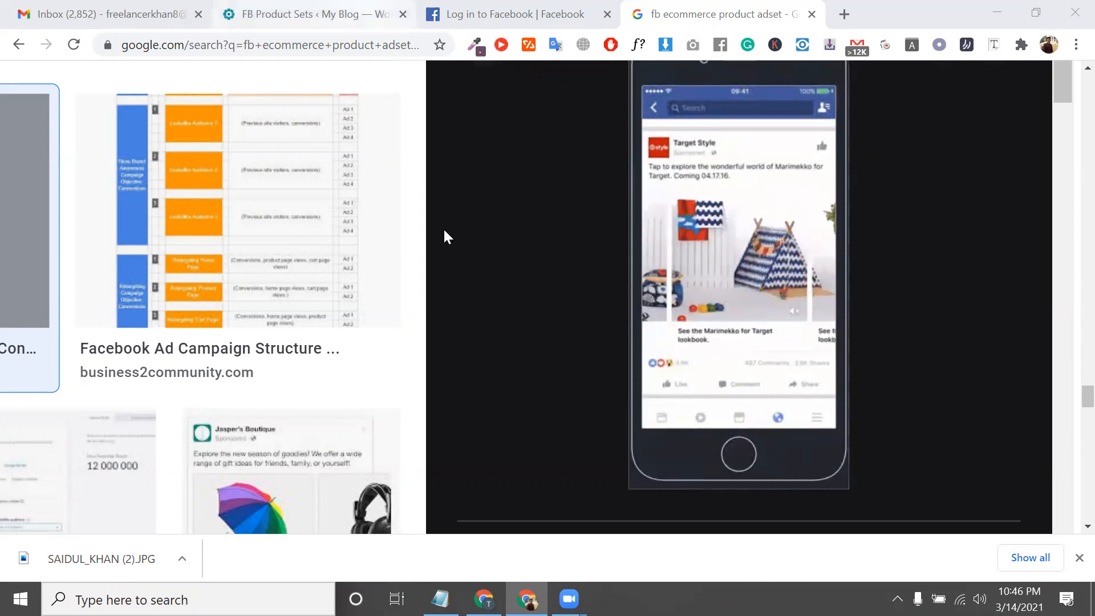
- Return to the Product Sets page and enter "Man clothing" as the new FB product set's name, correcting its spelling
key(ctrl+2)
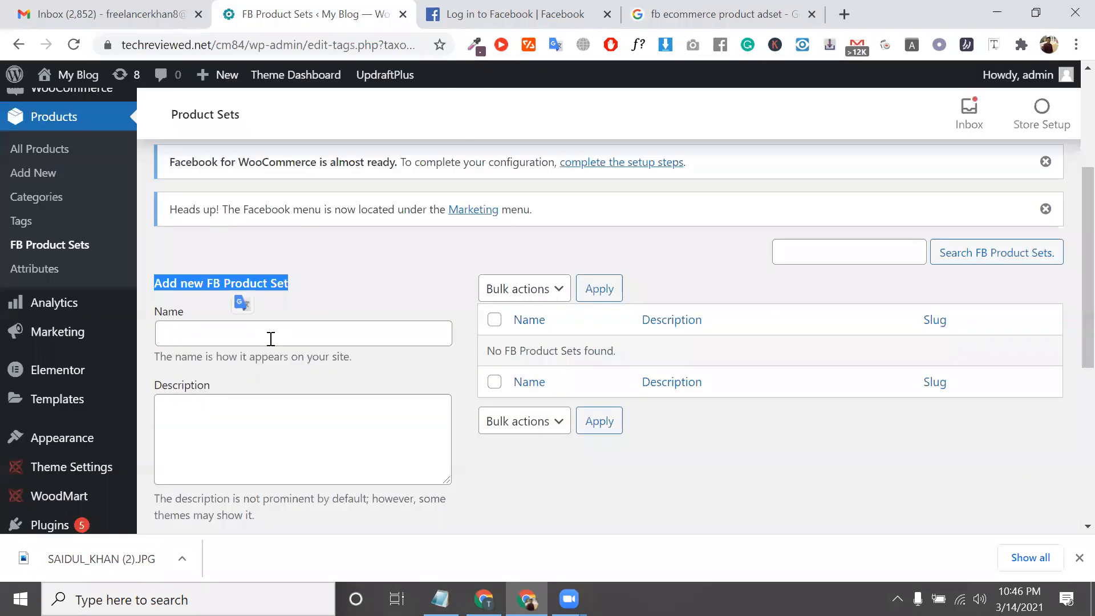
click(271, 338)
text(Clo)
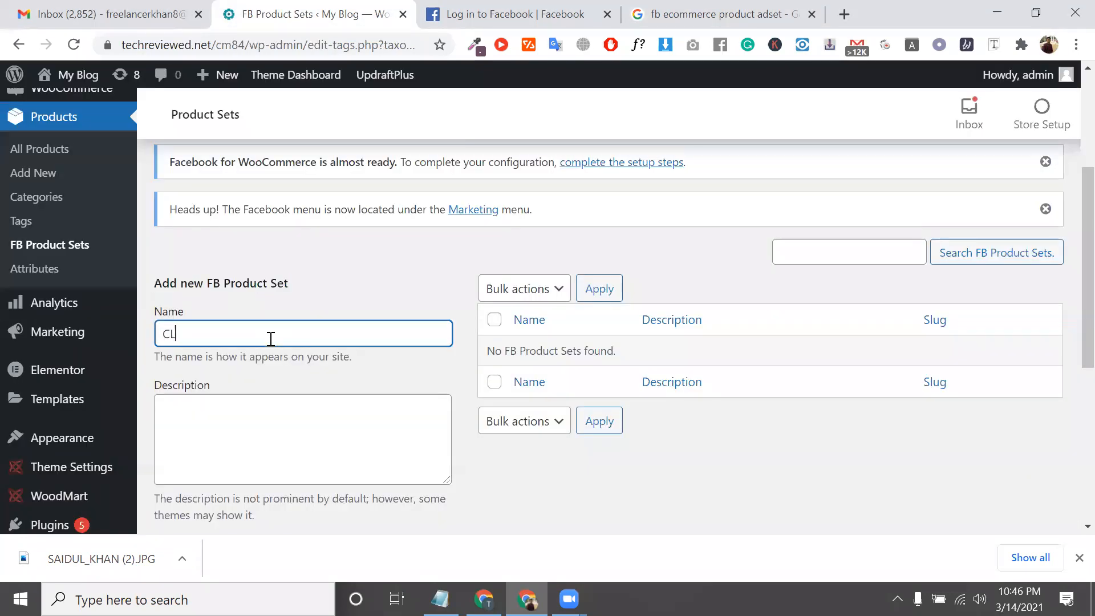
key(BackSpace)
key(BackSpace)
key(BackSpace)
text(Man clothign)
key(BackSpace)
right_click(210, 333)
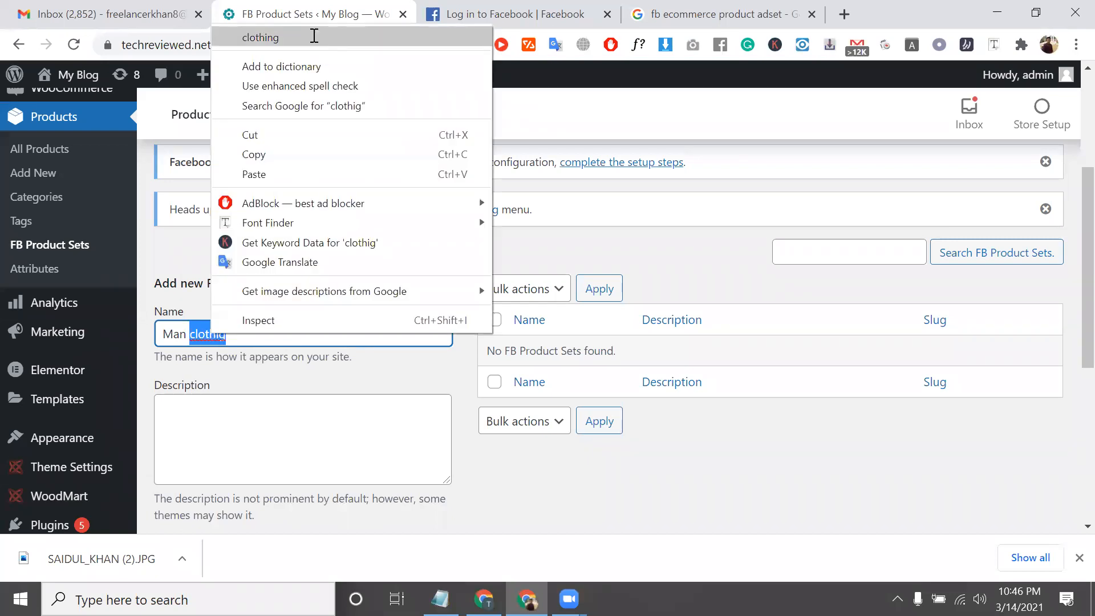
click(312, 36)
- Leave the description empty and add the new FB product set to the store
click(238, 406)
scroll(268, 342, down, 4)
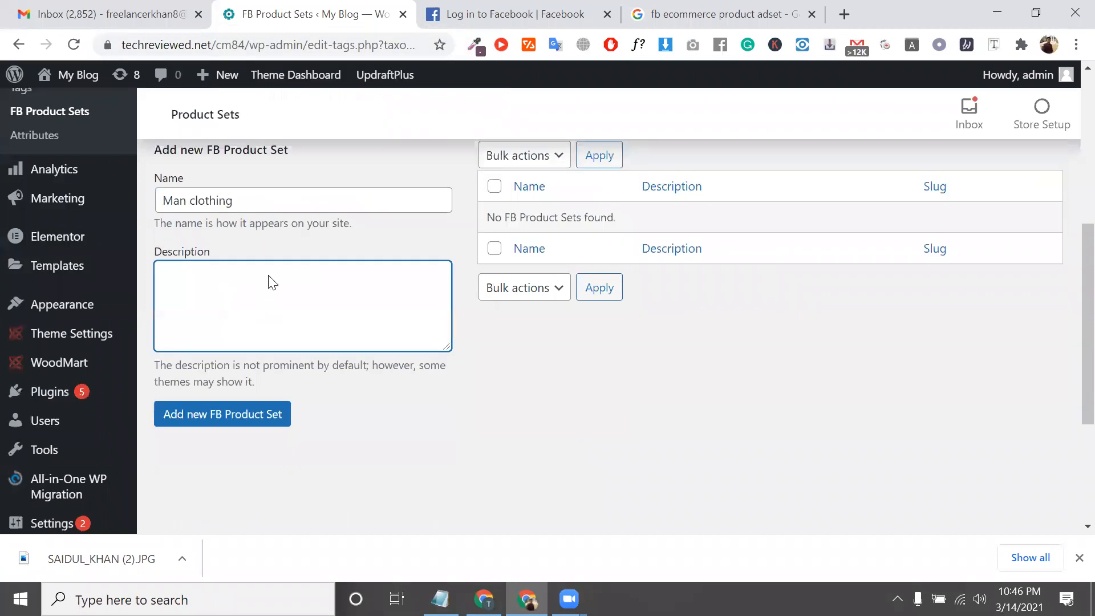
scroll(322, 264, up, 3)
scroll(281, 392, up, 3)
scroll(310, 342, down, 5)
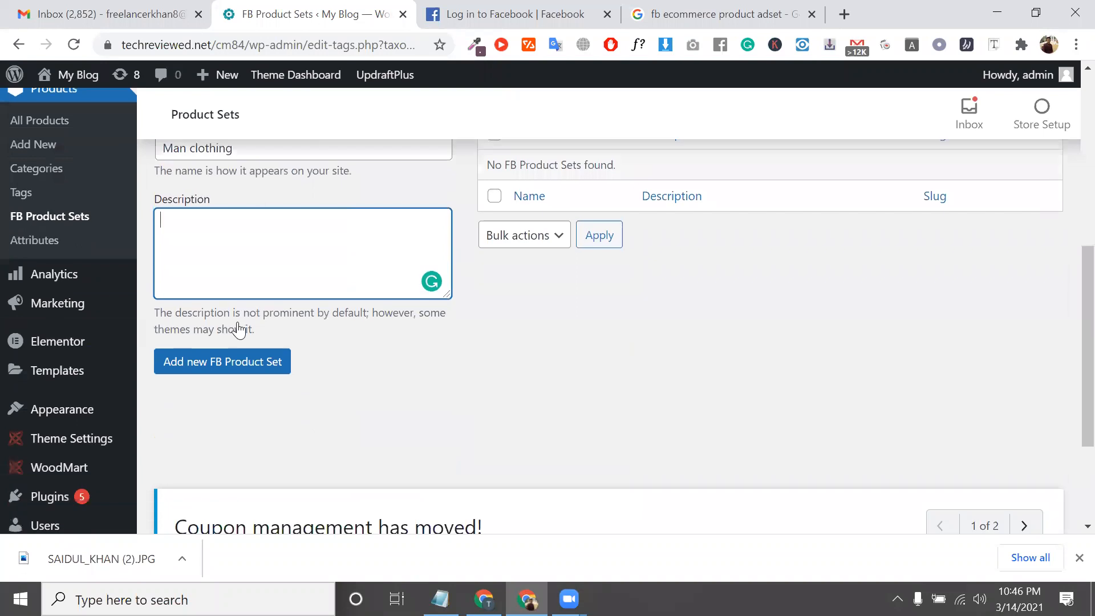
click(239, 331)
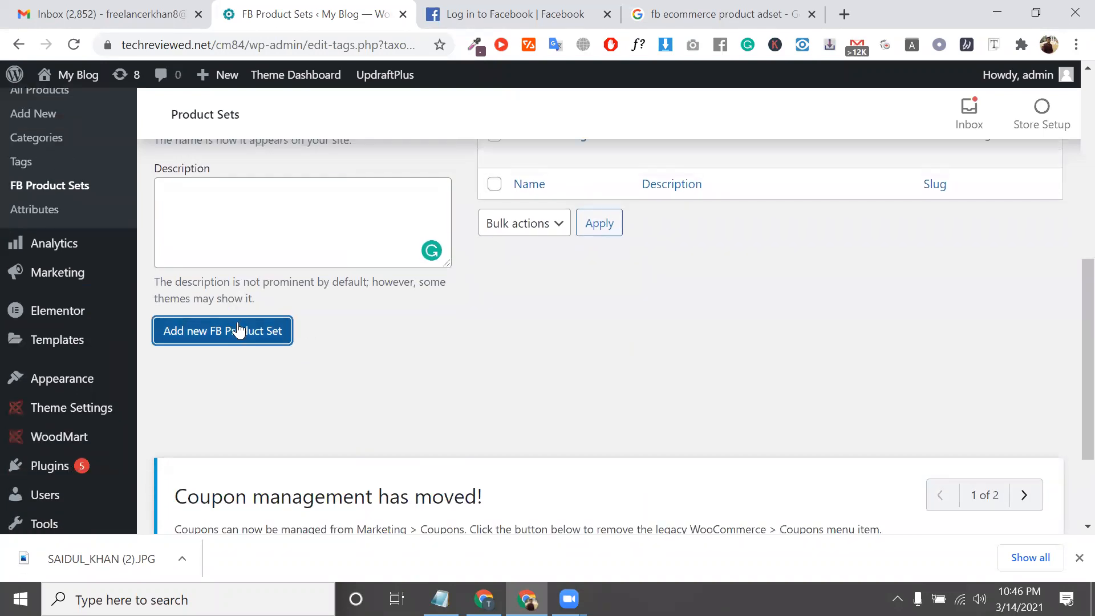
scroll(513, 391, up, 4)
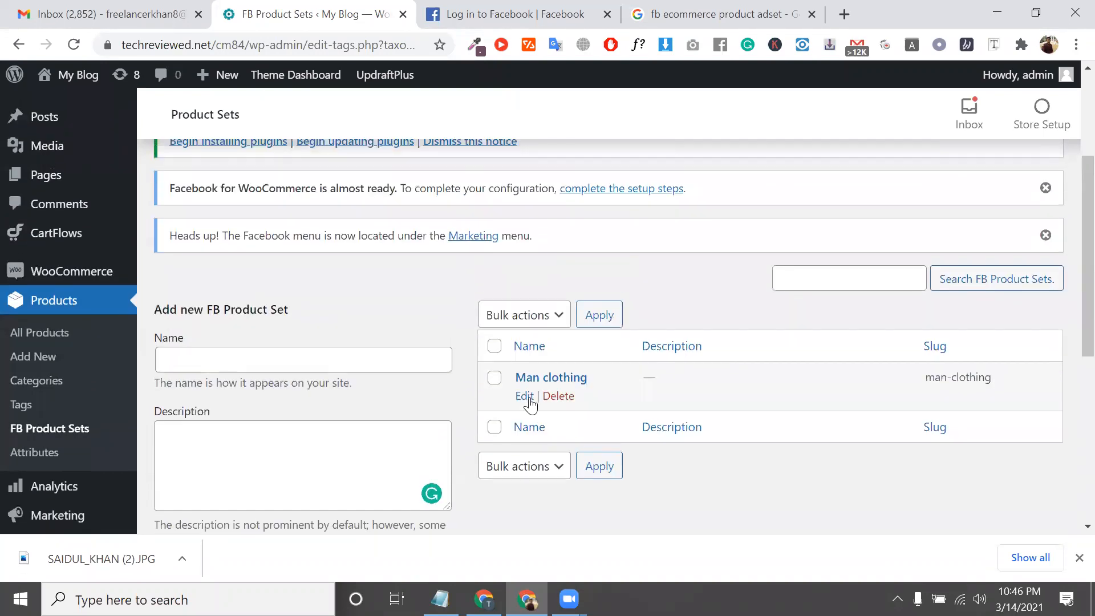
- Open the "Man clothing" product set for editing and review its name and description fields
click(528, 400)
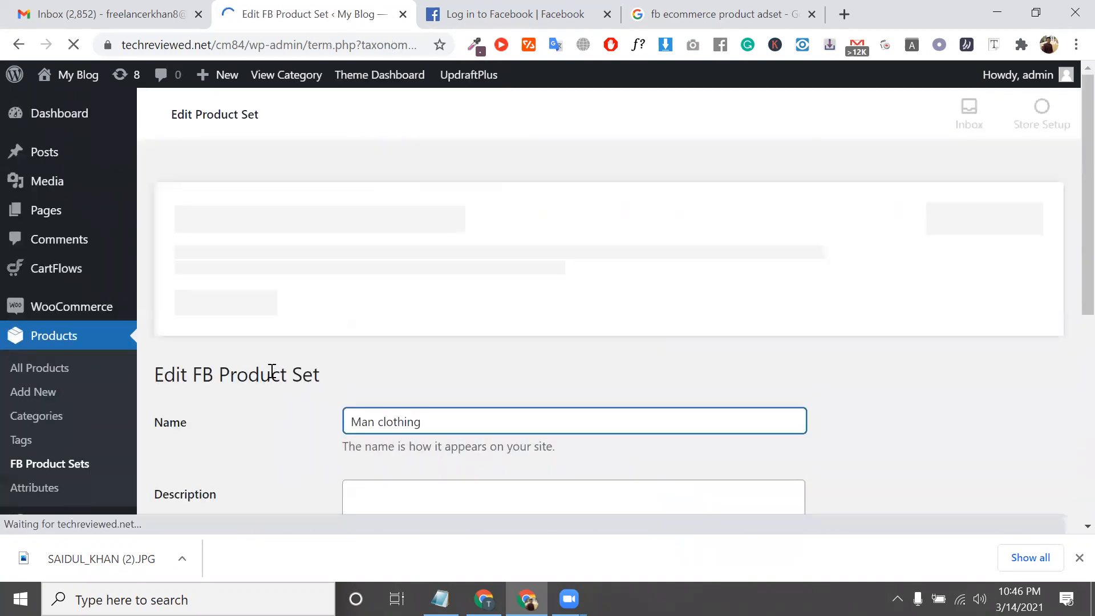
scroll(334, 391, down, 3)
scroll(333, 390, down, 4)
click(399, 346)
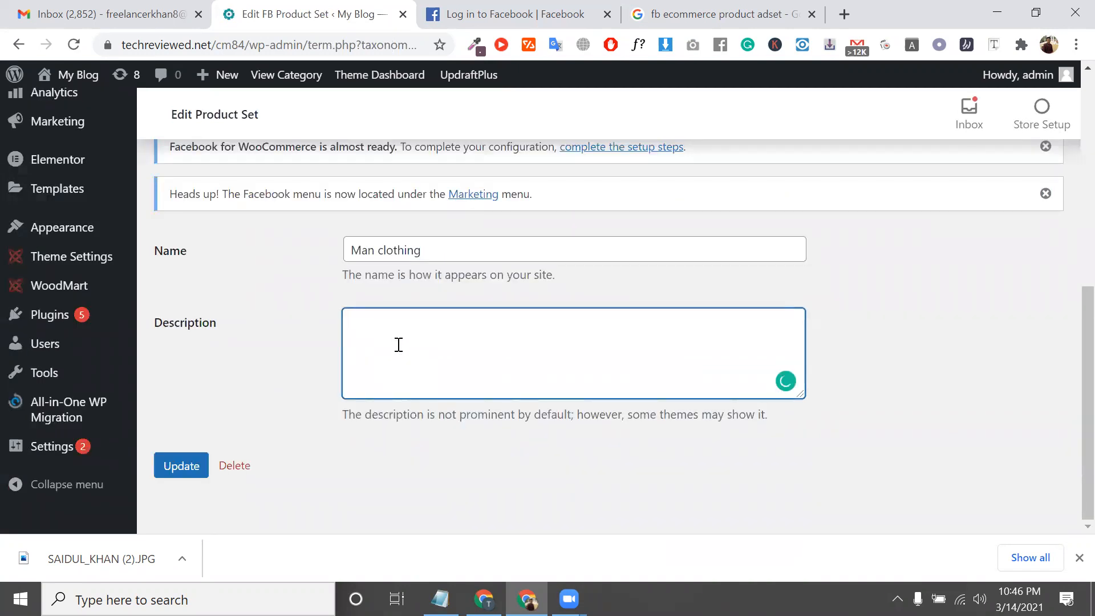
scroll(378, 443, up, 5)
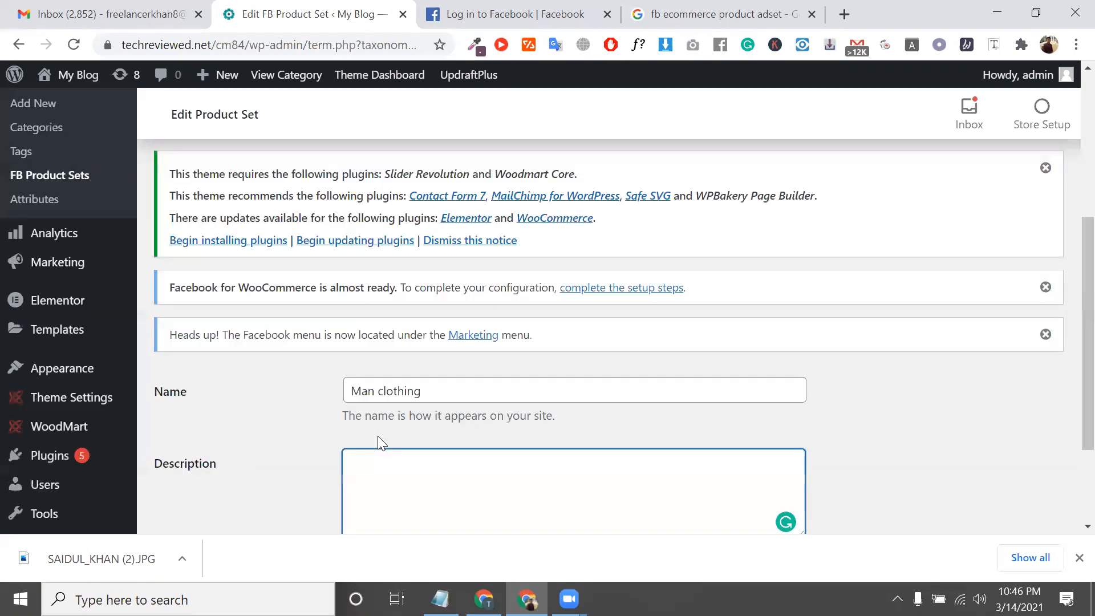
scroll(434, 363, up, 2)
scroll(394, 399, down, 6)
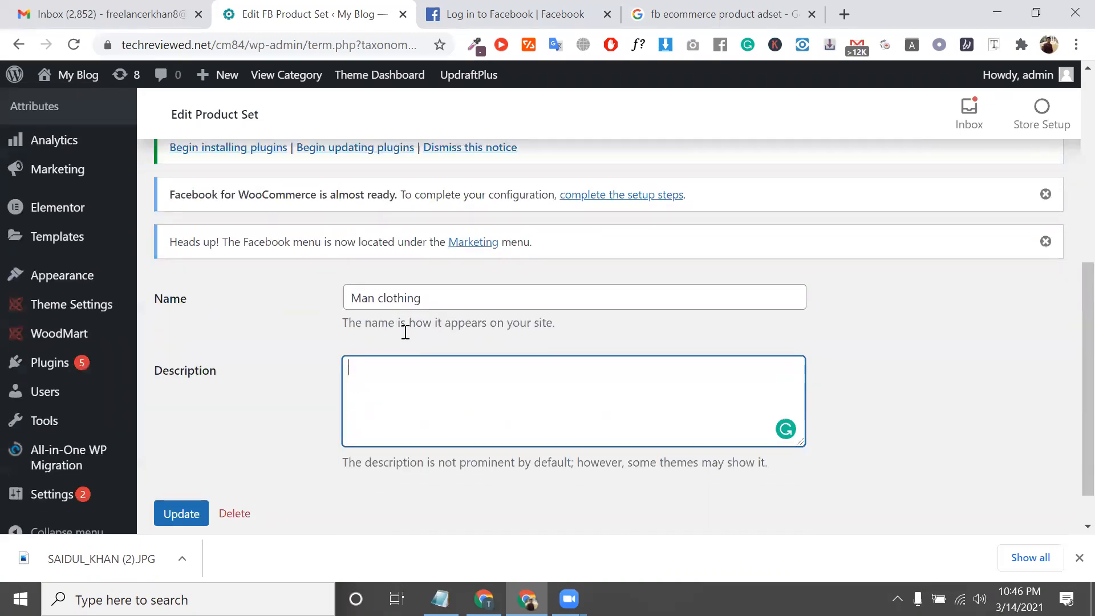
click(388, 340)
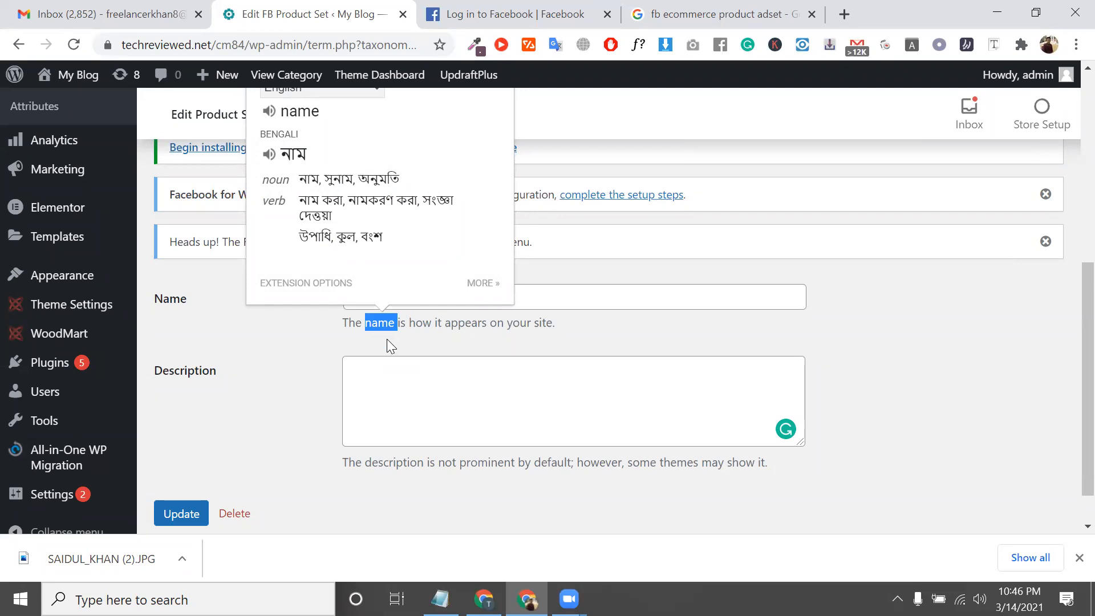
click(183, 209)
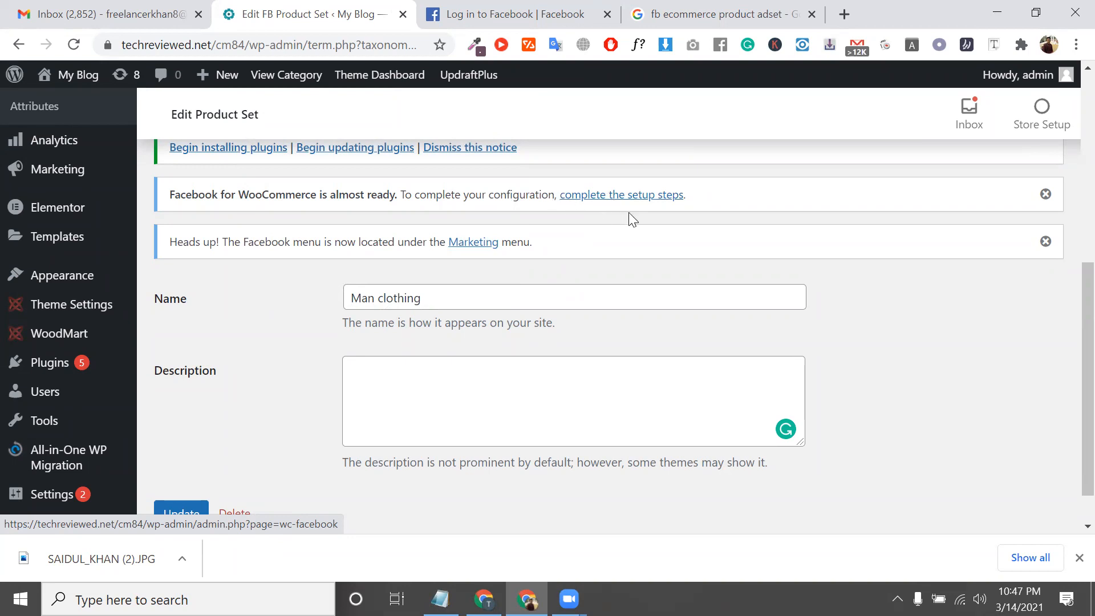
click(115, 44)
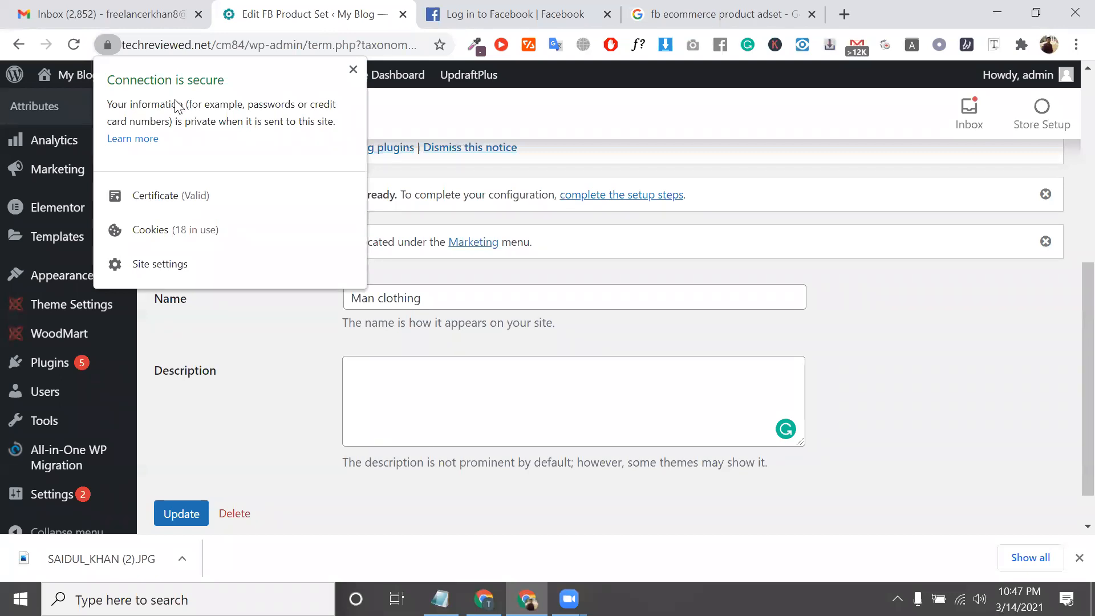
click(353, 69)
drag(328, 242, 307, 338)
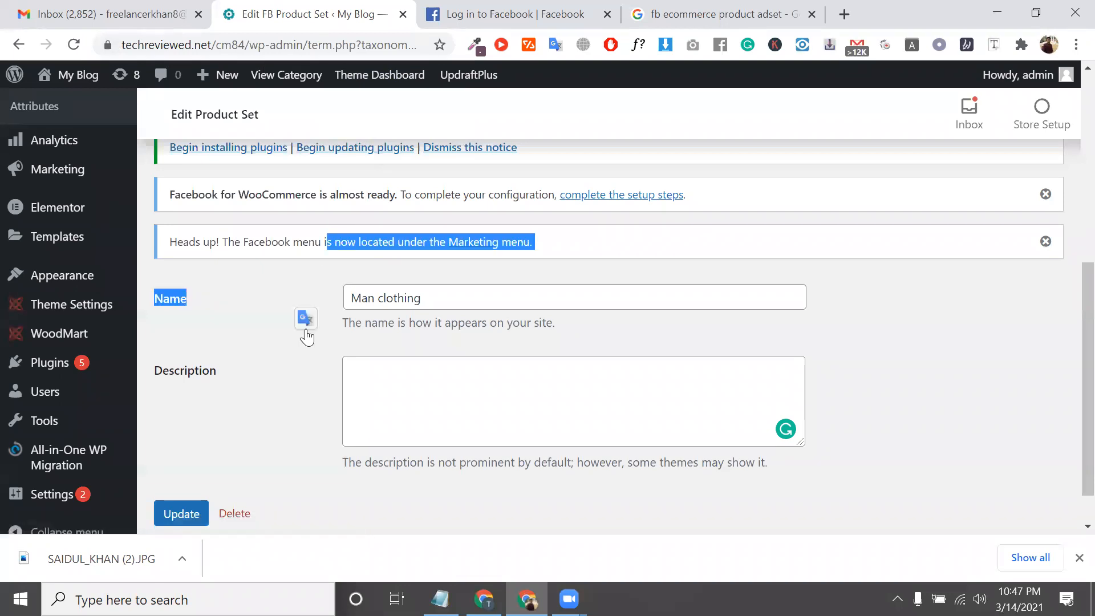
scroll(232, 330, up, 6)
scroll(281, 318, down, 4)
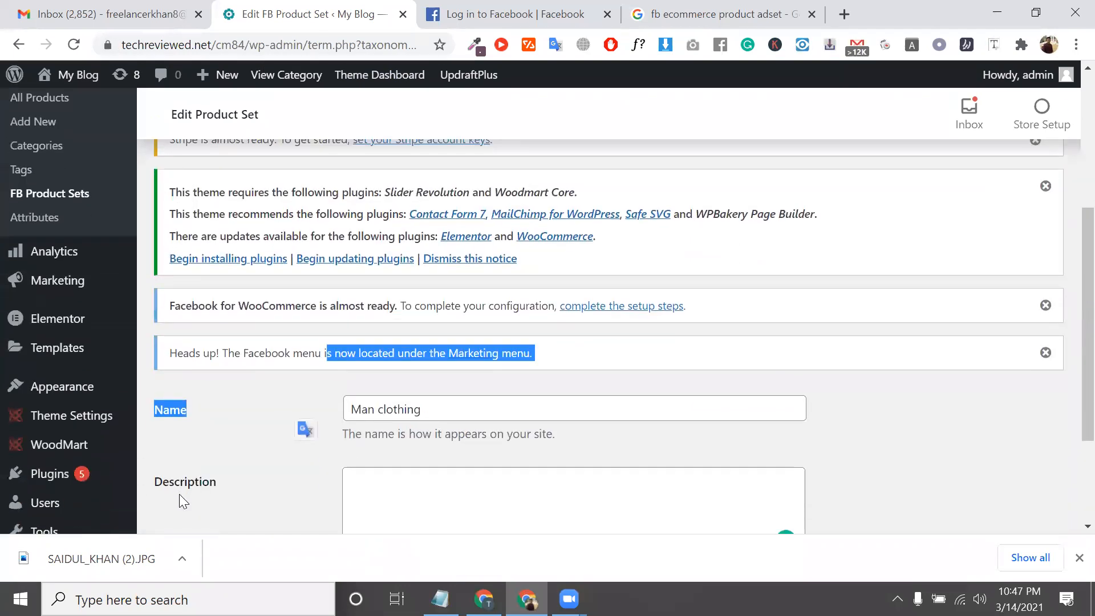
scroll(179, 494, down, 3)
mouse_move(133, 358)
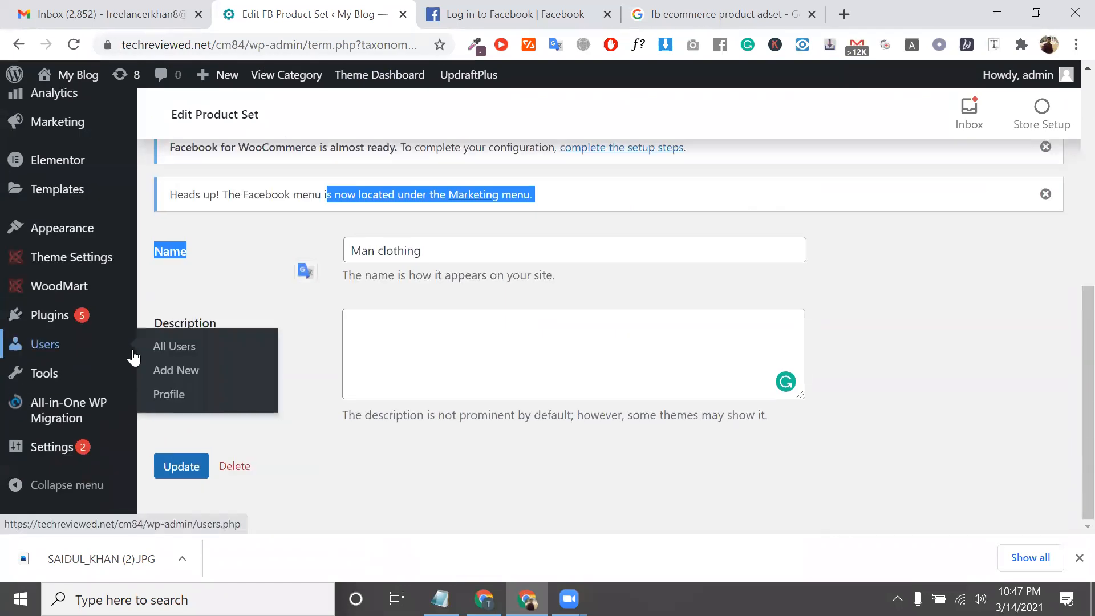
scroll(54, 320, up, 6)
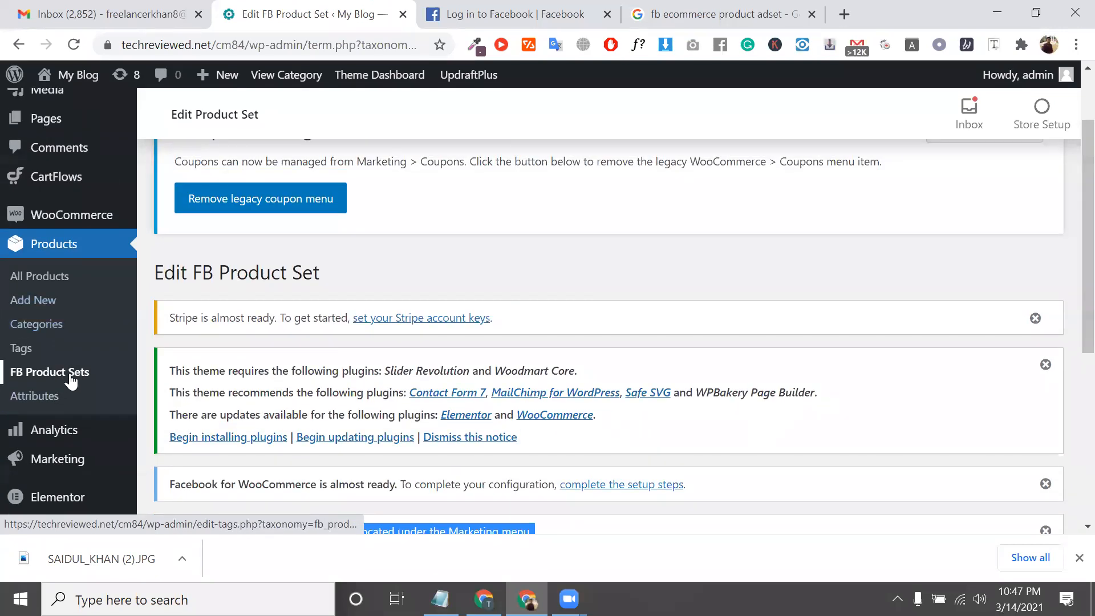
- Go back to the FB Product Sets page and review its notices, add form and list of sets
click(23, 46)
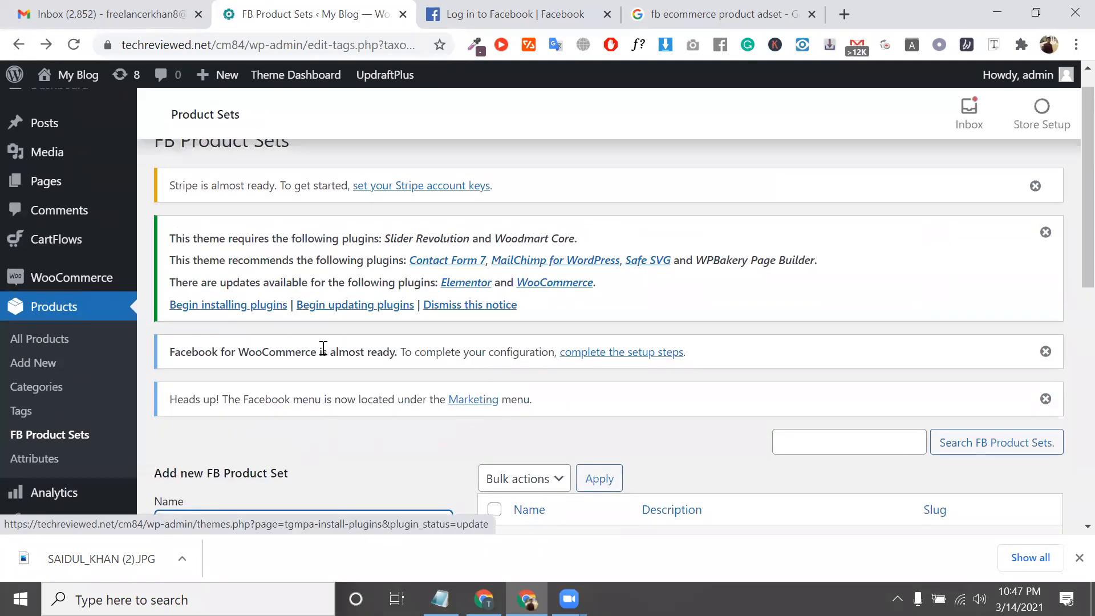
triple_click(323, 349)
scroll(323, 349, down, 4)
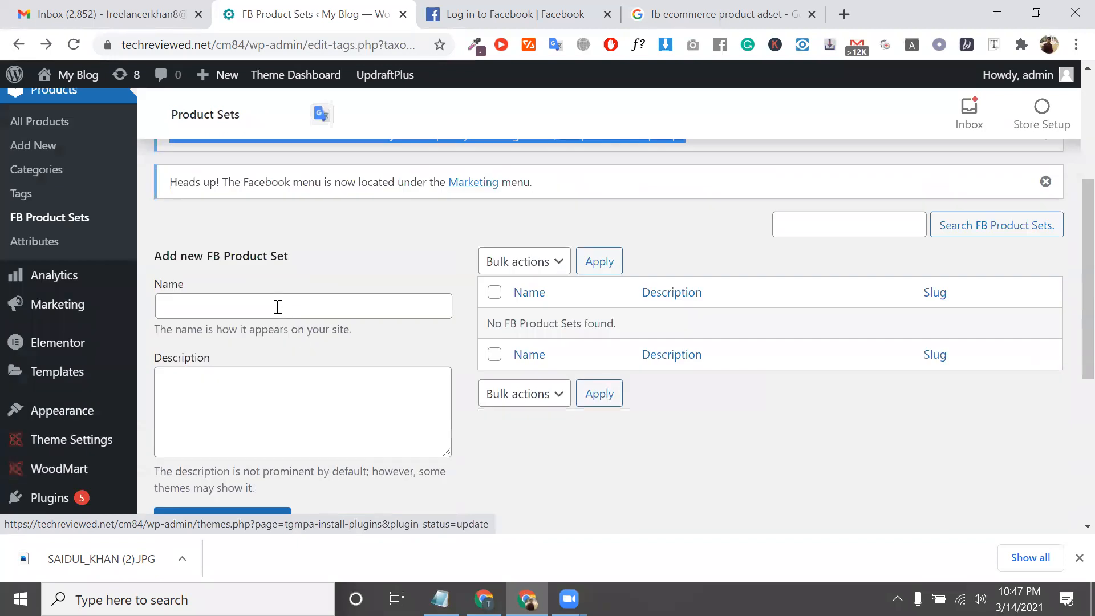
click(267, 295)
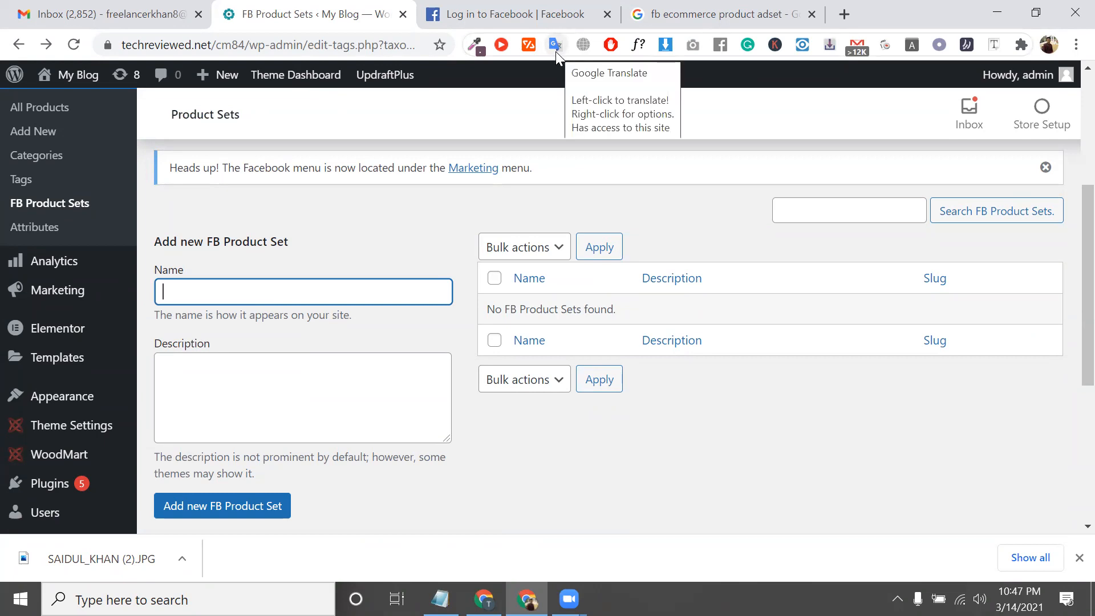
scroll(768, 383, down, 3)
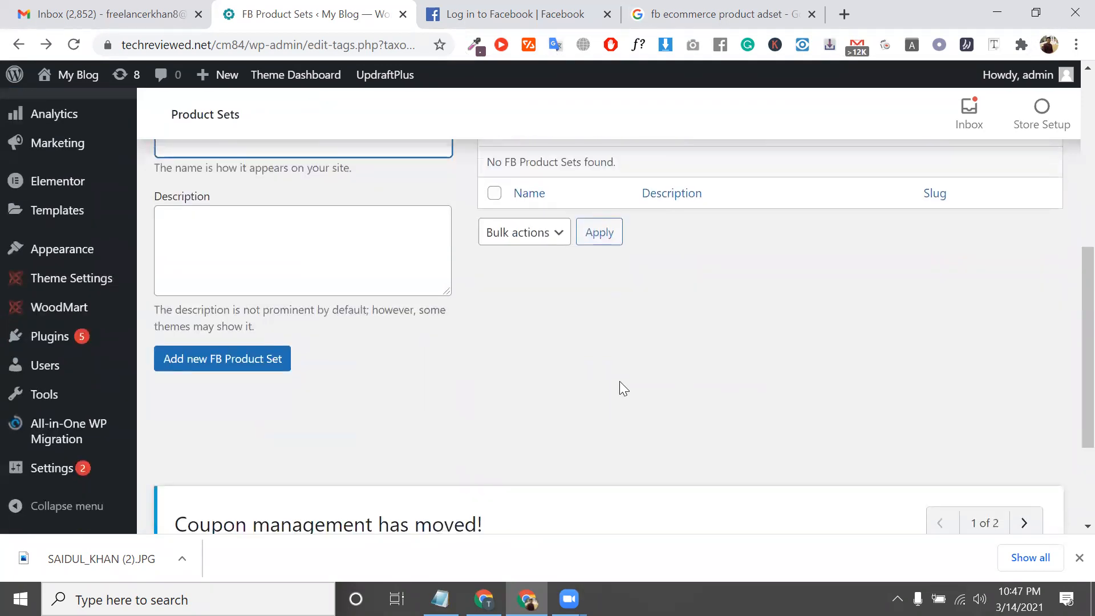
scroll(493, 355, down, 3)
scroll(493, 355, up, 8)
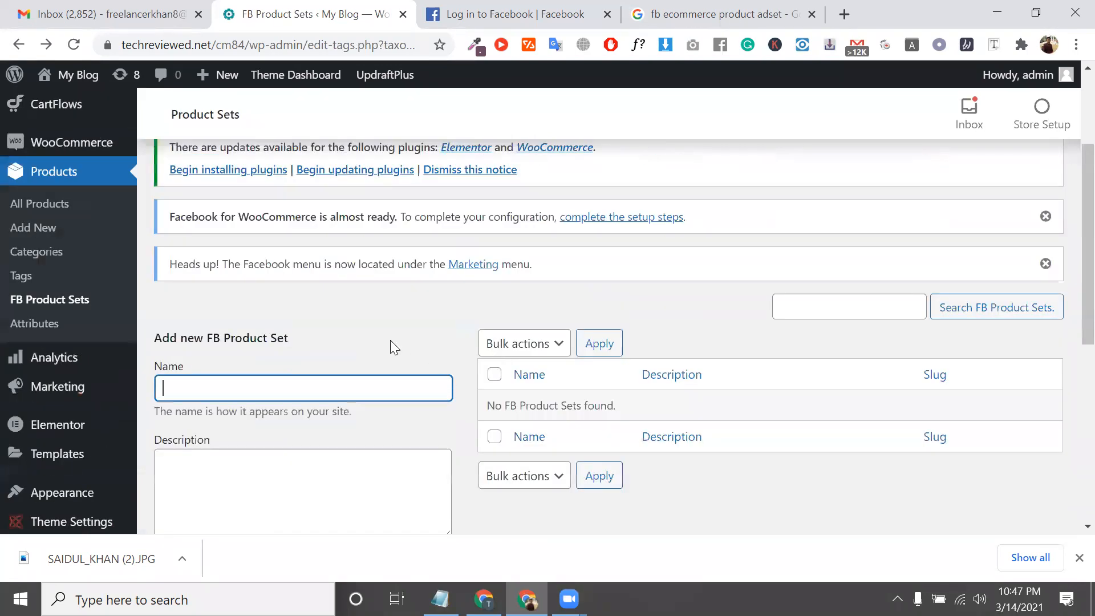
scroll(390, 340, up, 3)
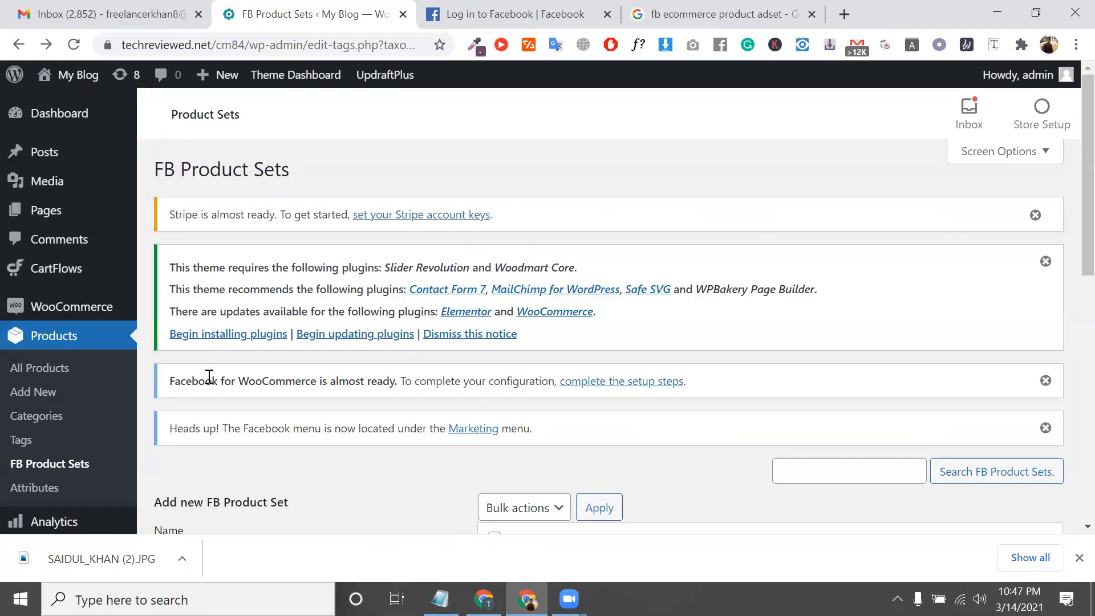
- Switch to the plugin list in Notepad and highlight the "mailchimp for wordpress" entry under marketing
click(440, 599)
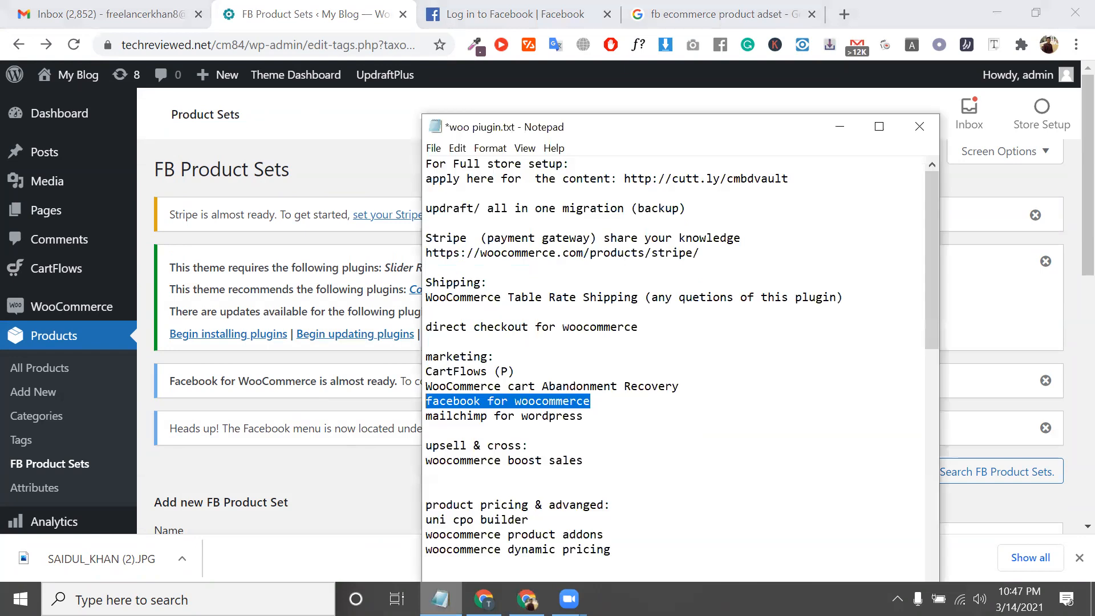
click(514, 415)
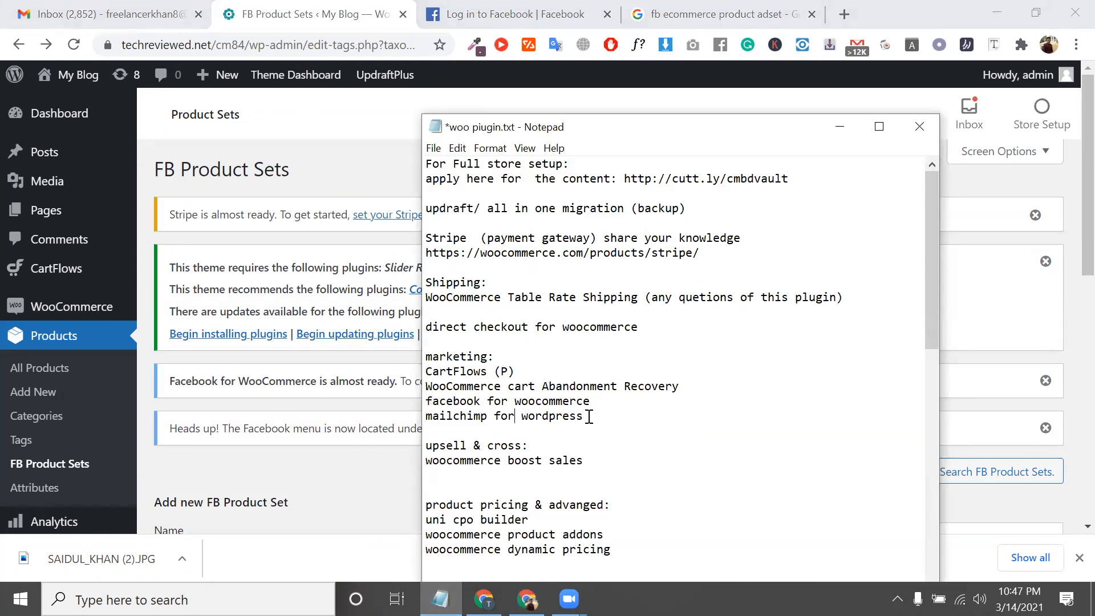
drag(589, 416, 424, 415)
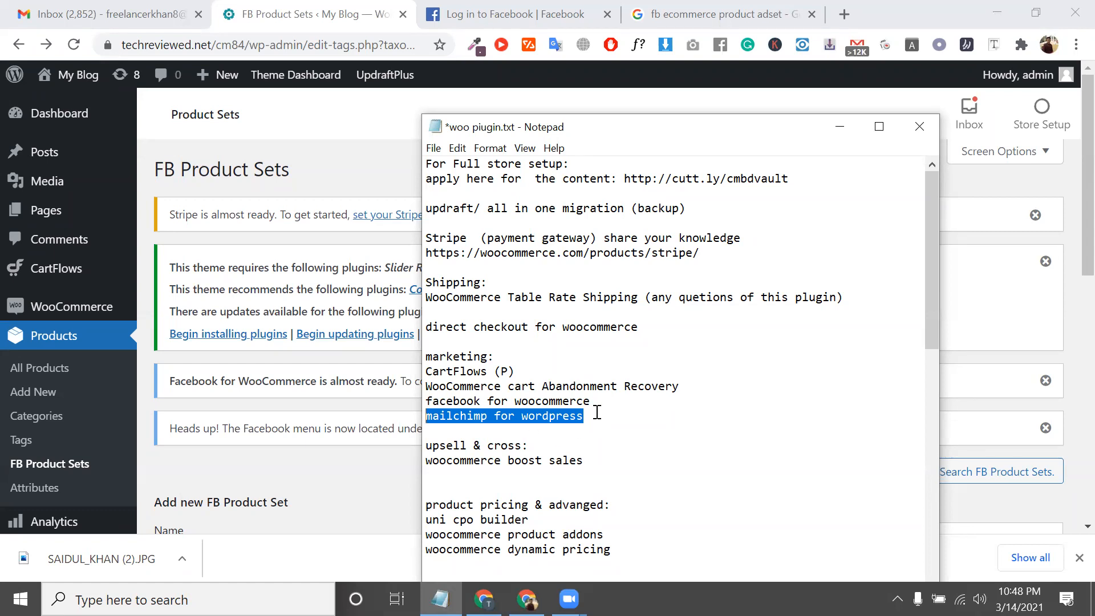
click(597, 412)
click(600, 399)
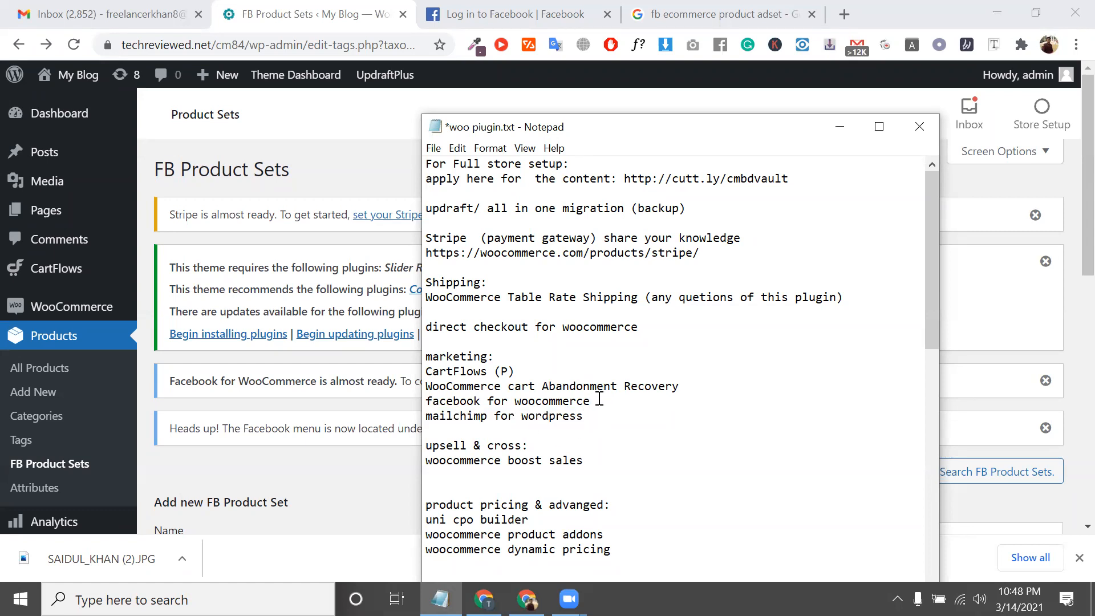
key(Return)
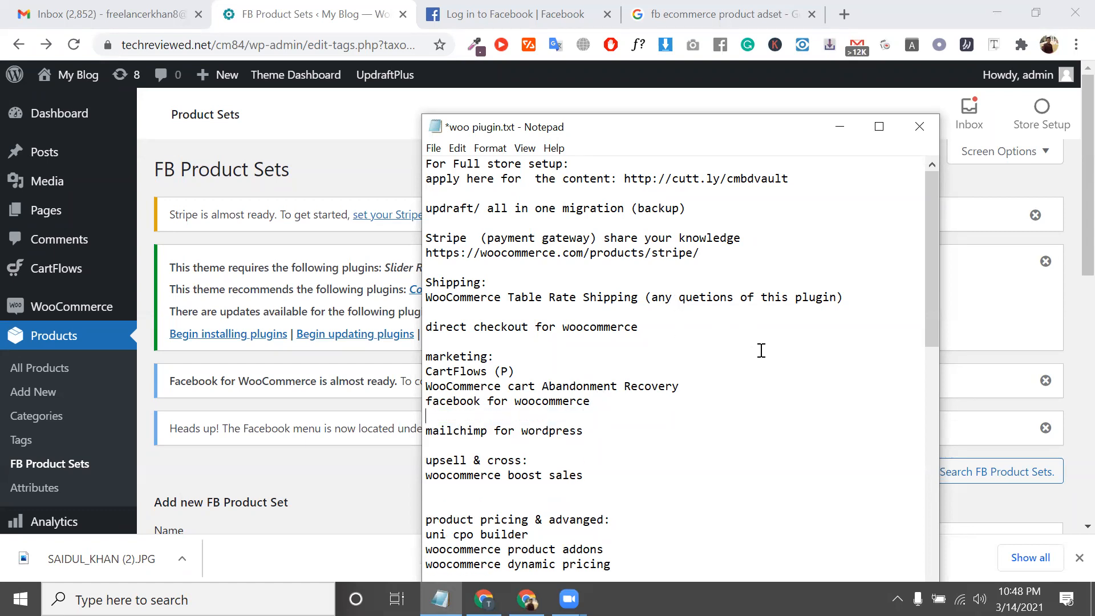
click(425, 431)
key(BackSpace)
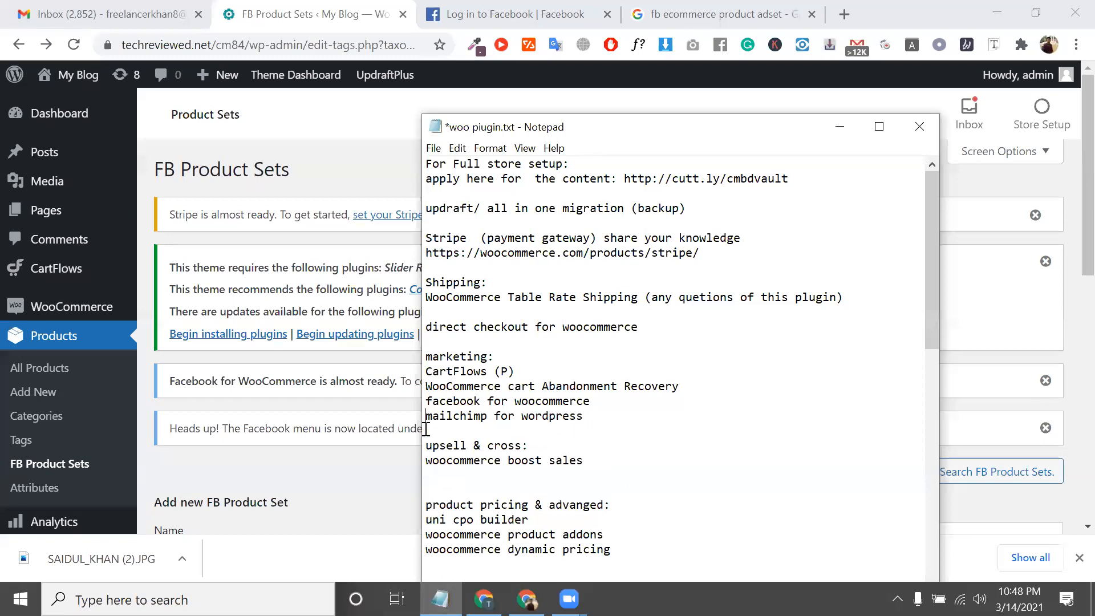
- Add the note "step exel sheet + video." below the "mailchimp for wordpress" entry, separated by a blank line
click(589, 418)
key(Return)
key(Return)
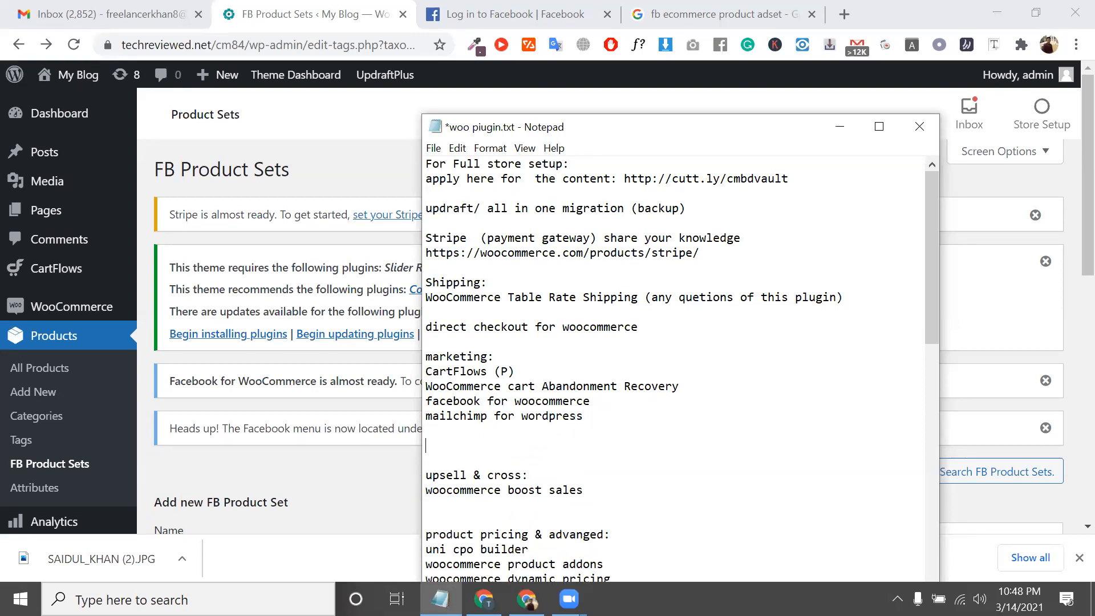
text(exel)
key(BackSpace)
key(BackSpace)
key(BackSpace)
key(BackSpace)
key(BackSpace)
text(step)
text( exel s)
text(heet)
text( + video)
text(:)
key(BackSpace)
key(BackSpace)
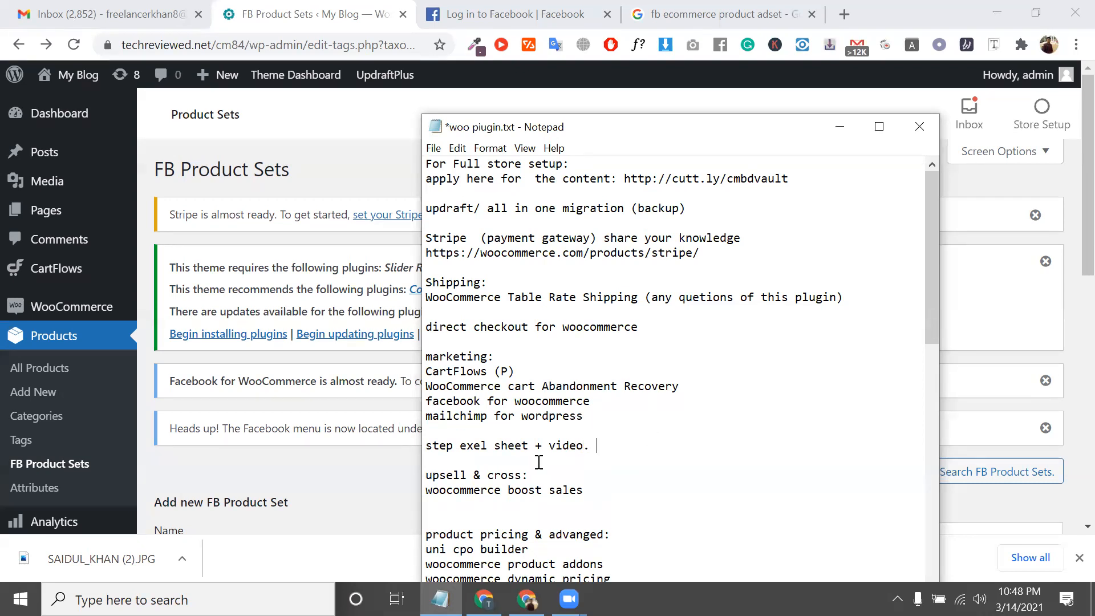
- Remove the blank line above the "step exel sheet + video." note and insert one above the "upsell & cross:" heading
click(427, 446)
key(BackSpace)
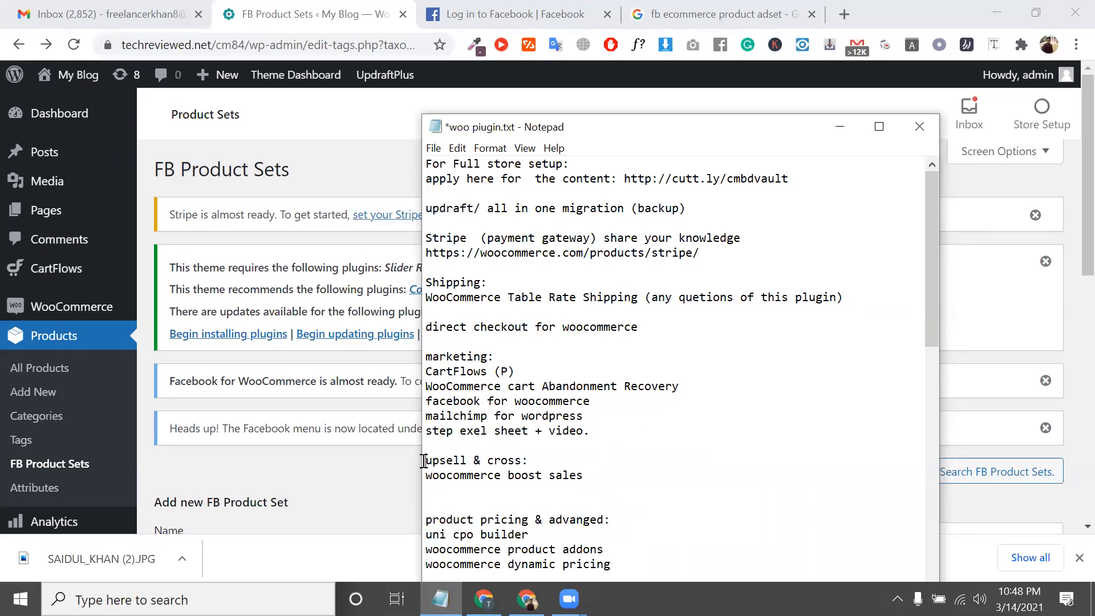
key(Return)
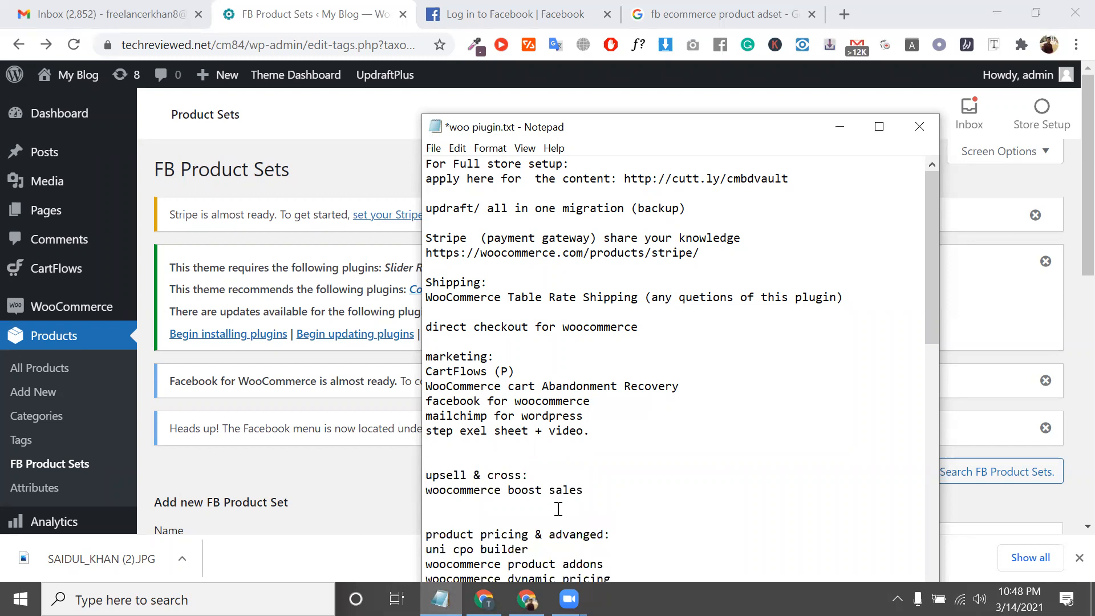
scroll(599, 488, down, 4)
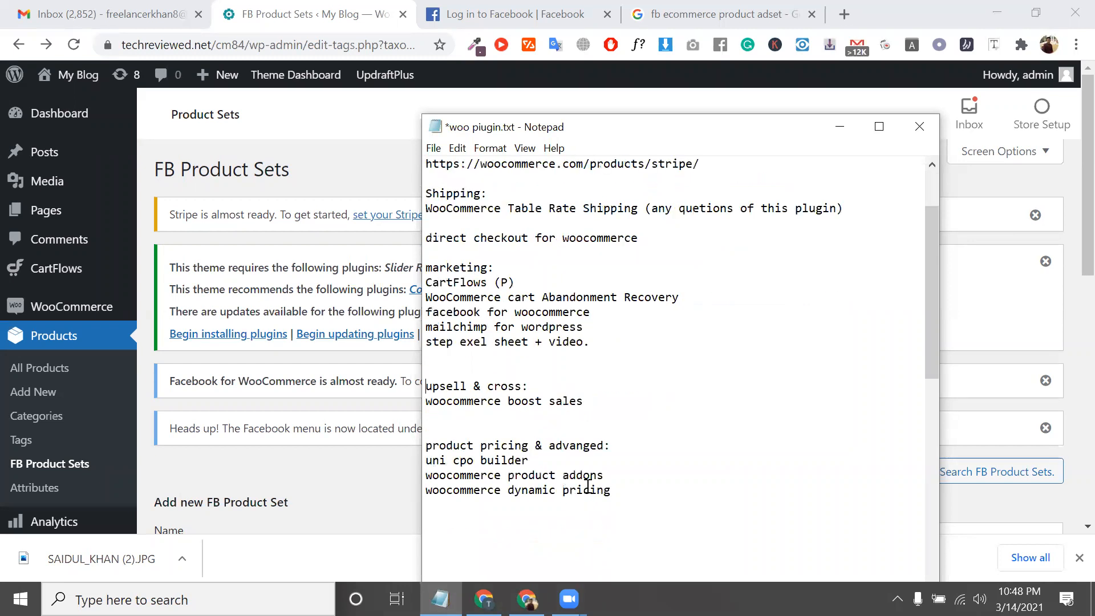
- Review the "upsell & cross:" and "product pricing & advanged:" sections of the plugin list, highlighting their entries
drag(429, 356, 627, 400)
click(611, 357)
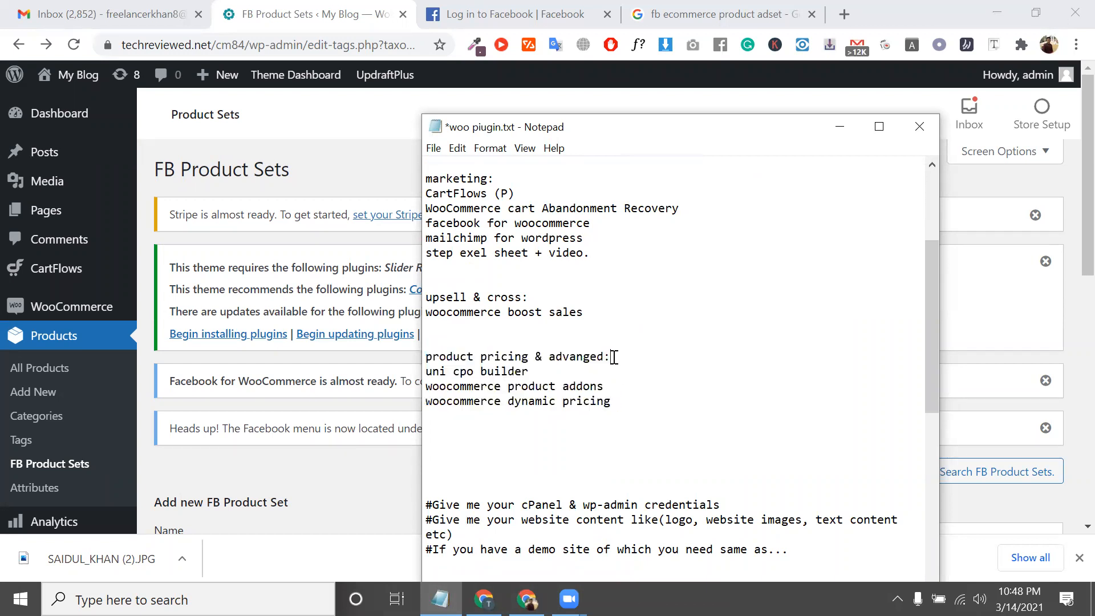
mouse_move(433, 388)
mouse_down()
mouse_move(604, 388)
mouse_move(513, 401)
mouse_move(429, 395)
mouse_up()
drag(662, 413, 456, 342)
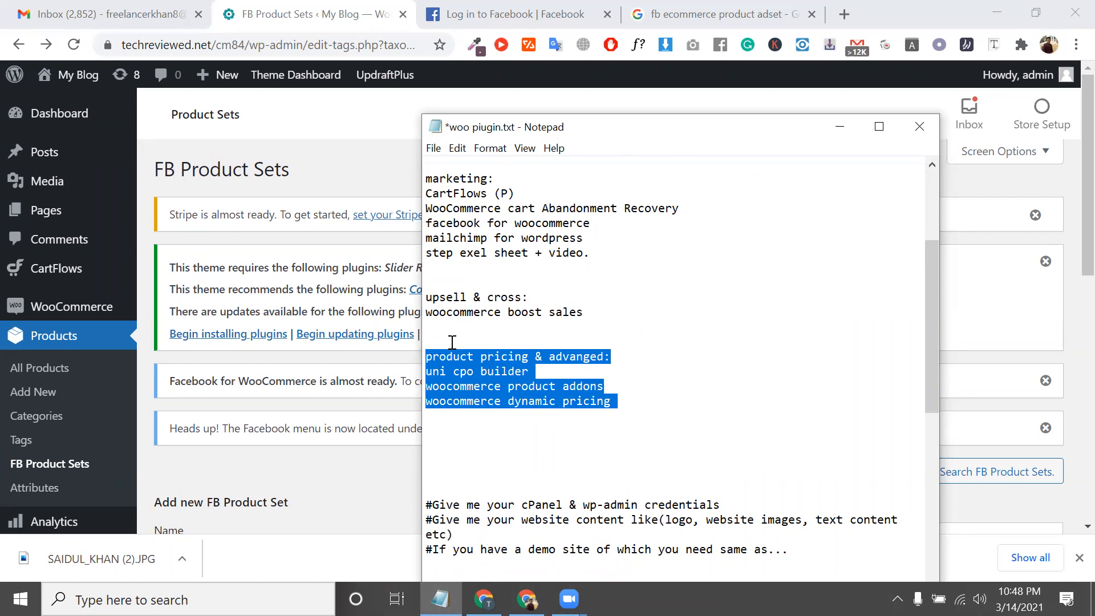
scroll(452, 343, up, 4)
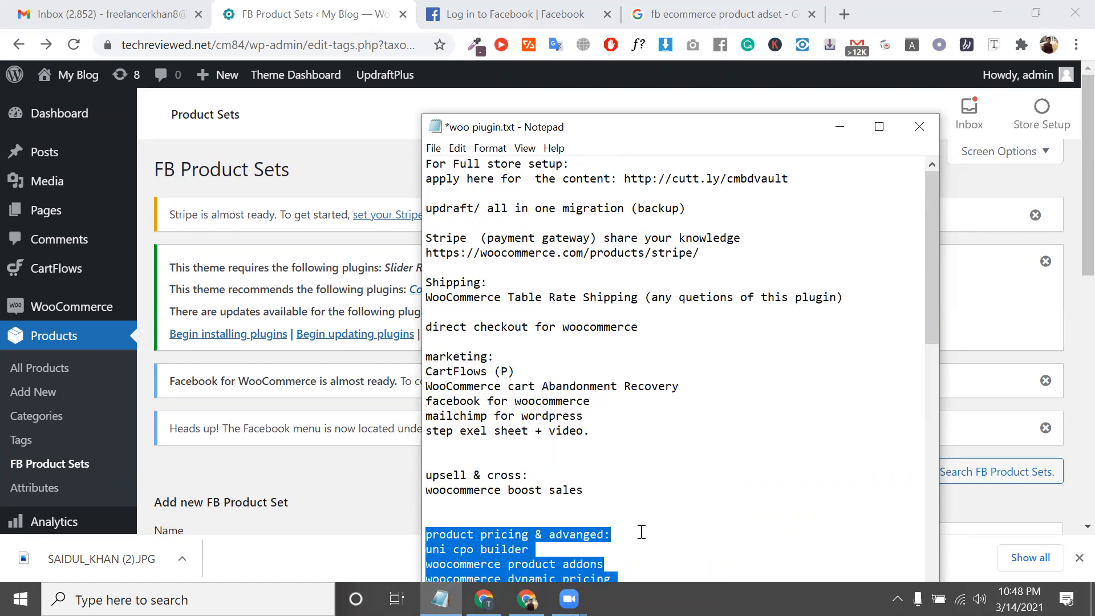
click(599, 494)
drag(582, 492, 459, 491)
- Merge the note below into the mailchimp entry so it reads "mailchimp for wordpress: (step exel sheet + video)"
click(611, 426)
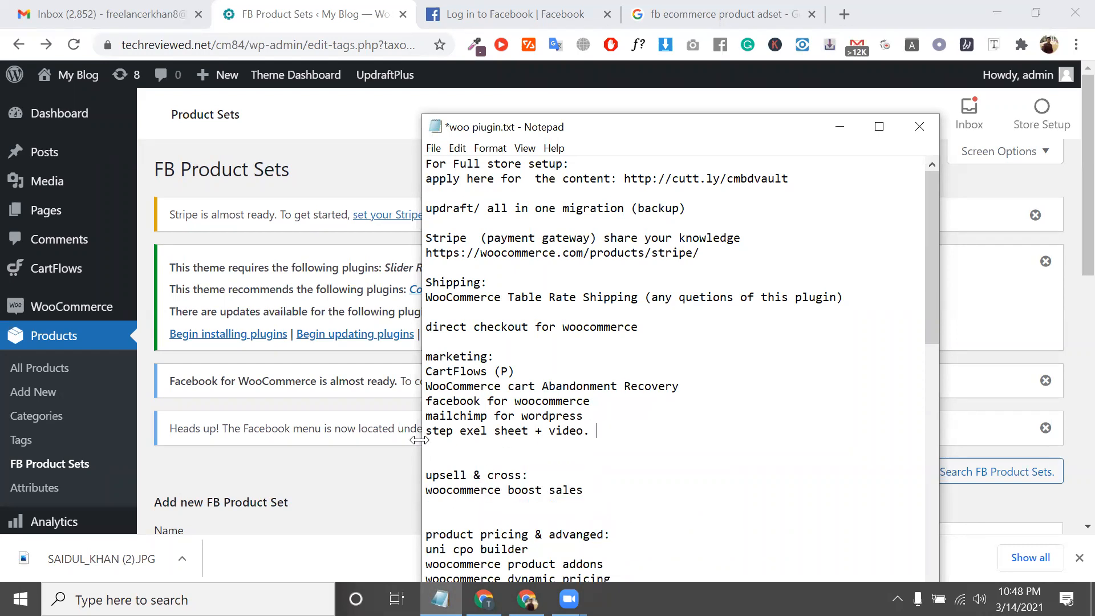
click(426, 437)
key(BackSpace)
text(: (step exel sheet + video.)
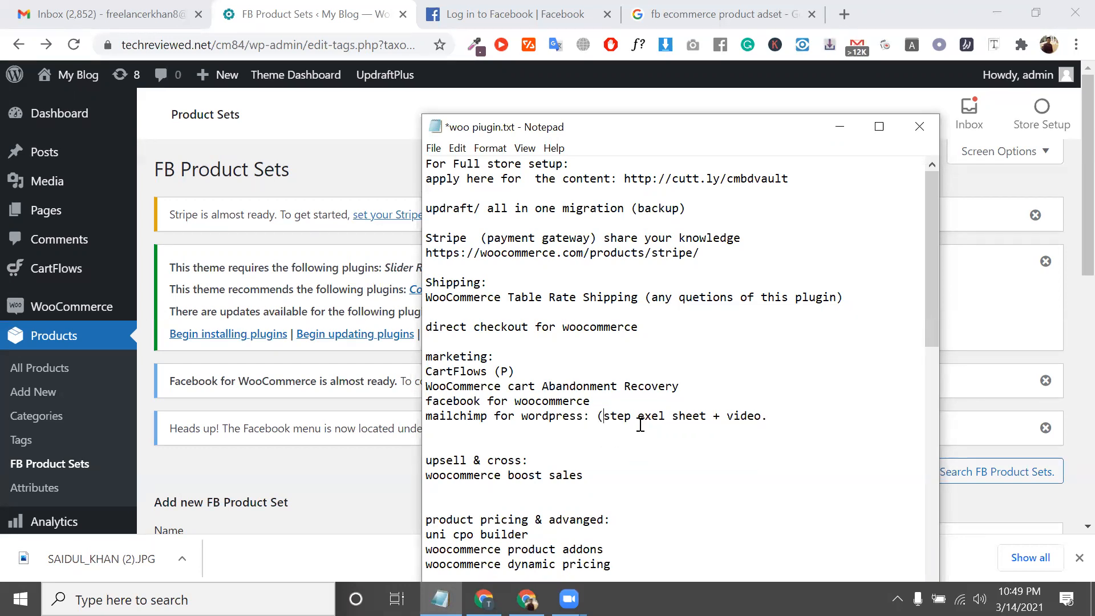
key(BackSpace)
text())
- Highlight the mailchimp entry and the "step exel sheet" and "video" parts of its bracketed note
drag(776, 416, 424, 415)
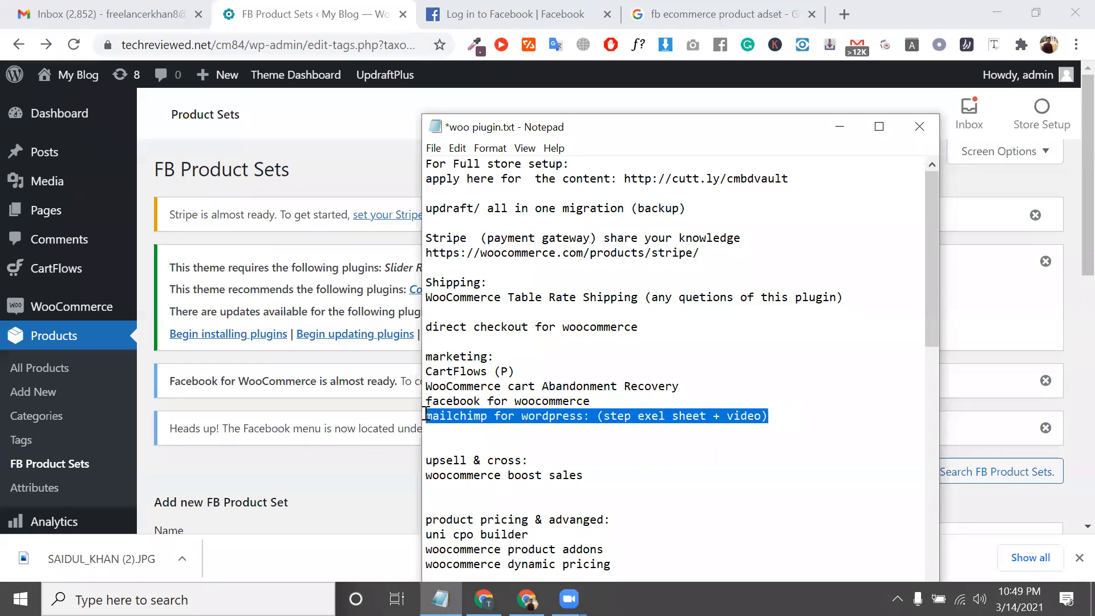
click(624, 423)
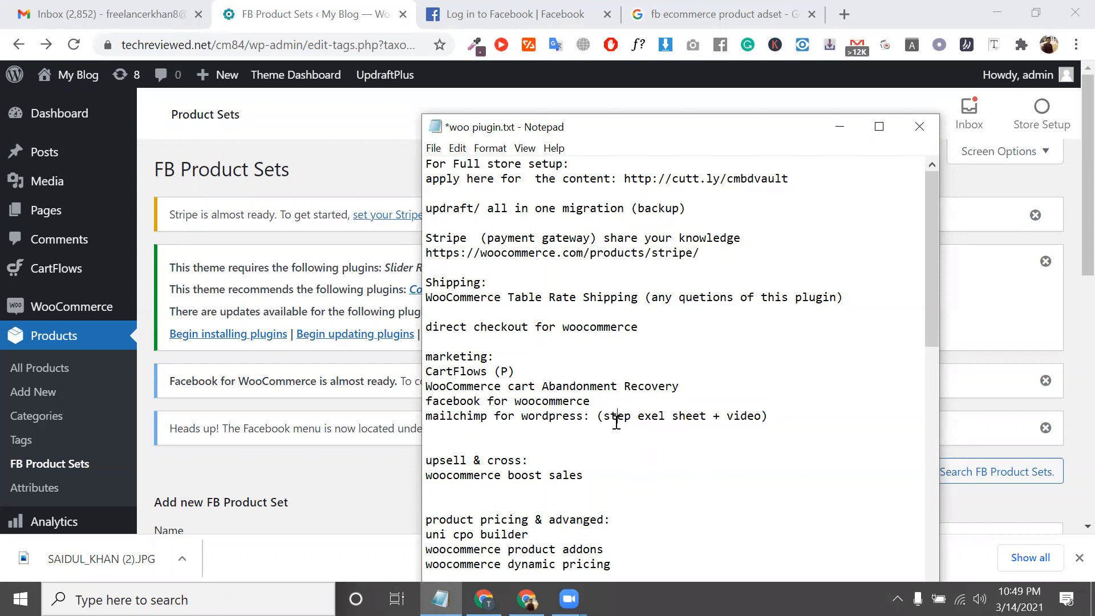
drag(602, 416, 709, 418)
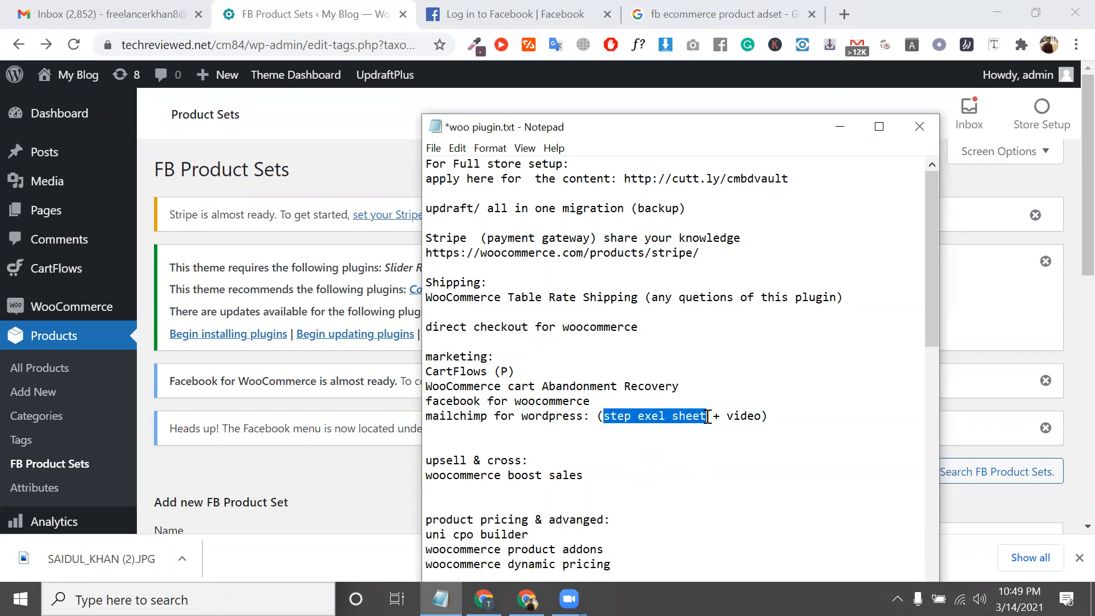
drag(727, 416, 762, 413)
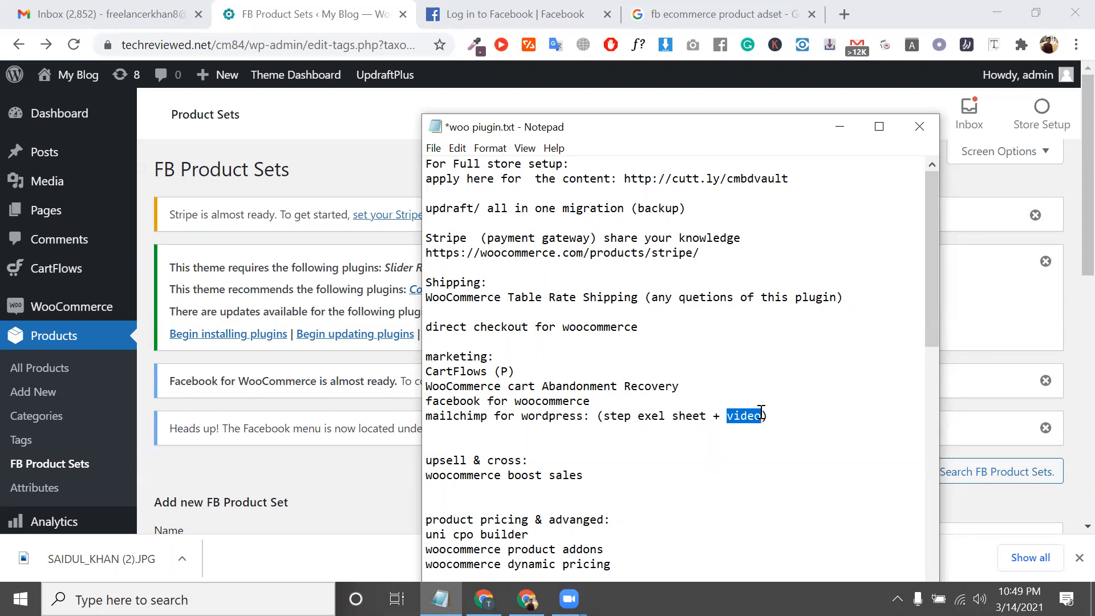
click(778, 413)
drag(777, 413, 726, 430)
drag(463, 430, 431, 415)
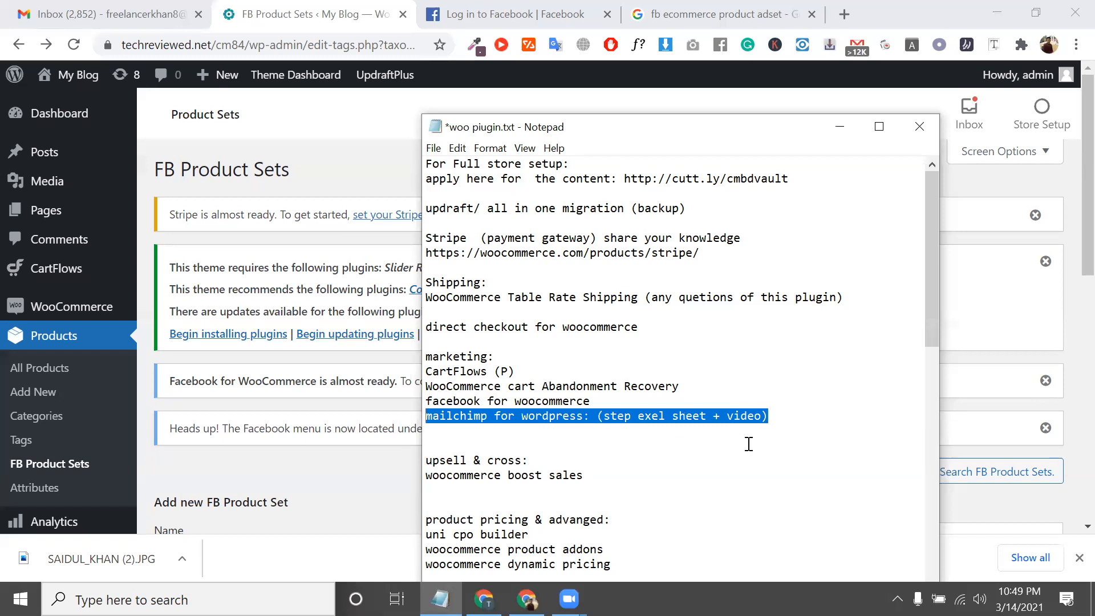
- Insert "our own" before "video" in the mailchimp note and highlight the whole line
click(726, 421)
text(our own)
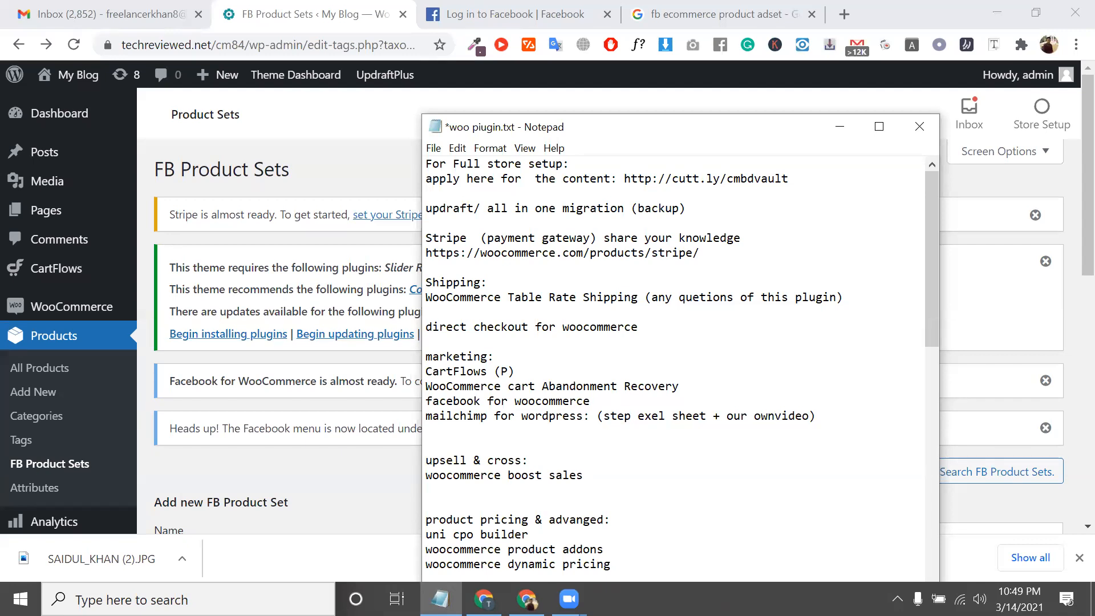
drag(840, 420, 378, 422)
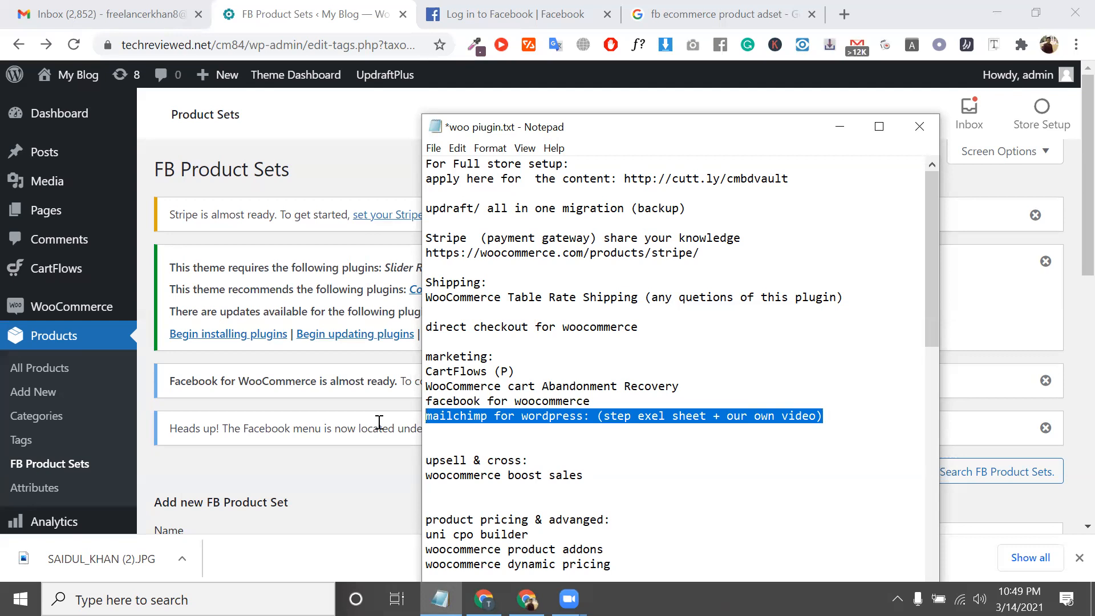
- Highlight the "woocommerce boost sales" entry and the "upsell & cross:" heading in the plugin list
click(592, 478)
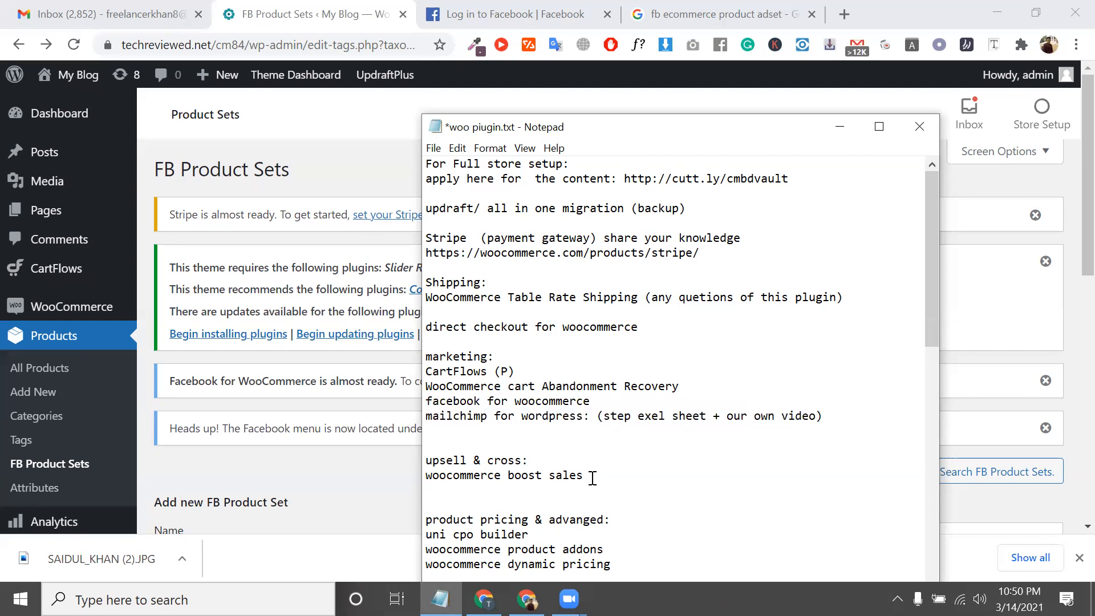
key(shift+Left)
key(shift+Left)
key(shift+Left)
key(shift+Home)
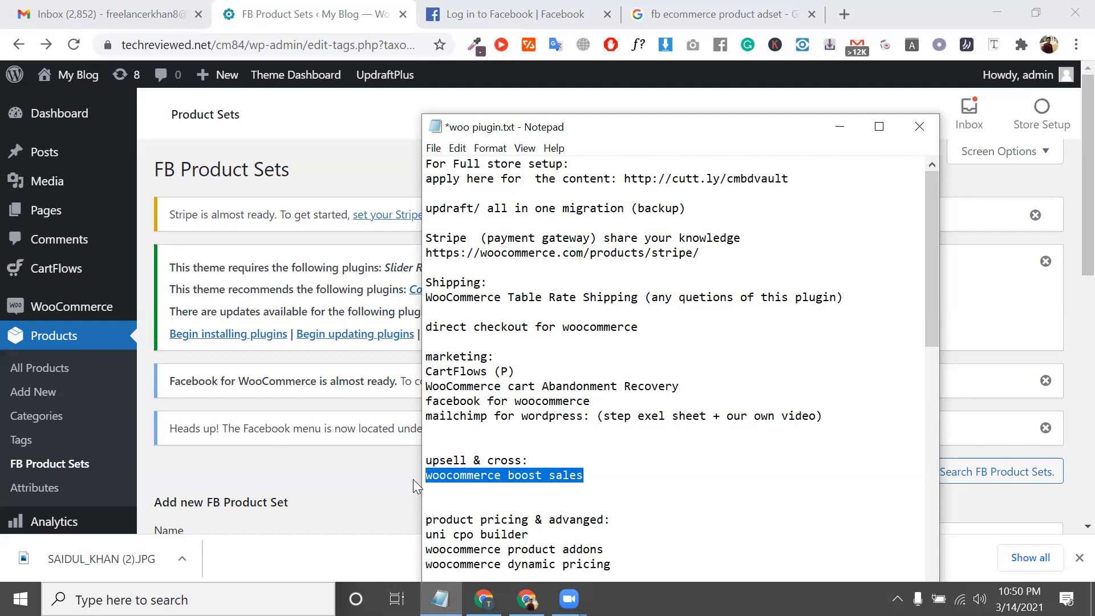
triple_click(311, 383)
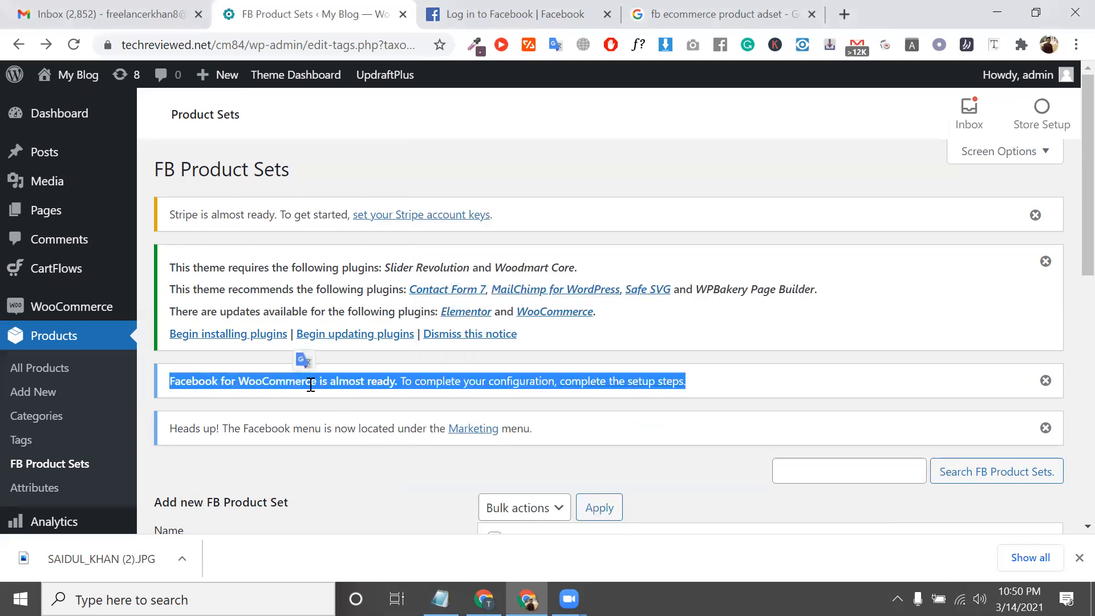
click(440, 599)
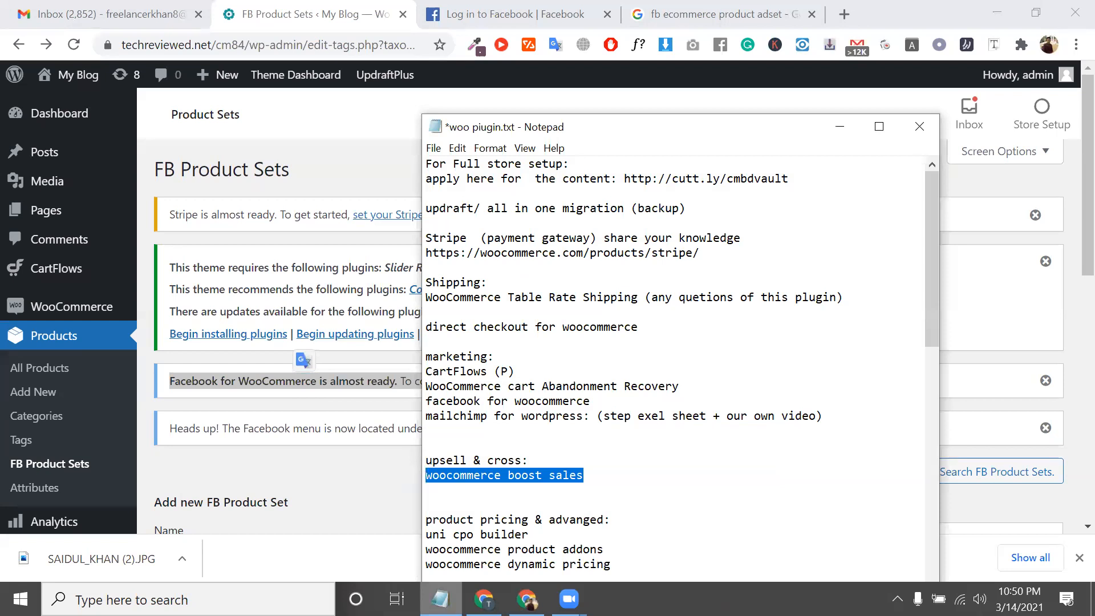
drag(533, 460, 423, 460)
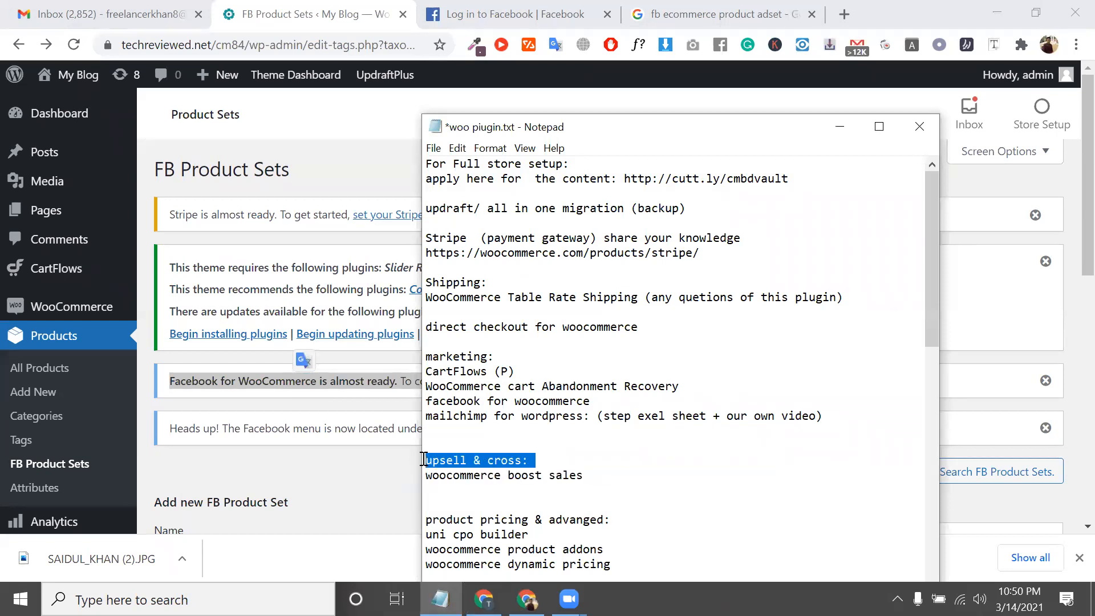
- Close the Facebook login and Google search browser tabs and return to the plugin list
click(606, 14)
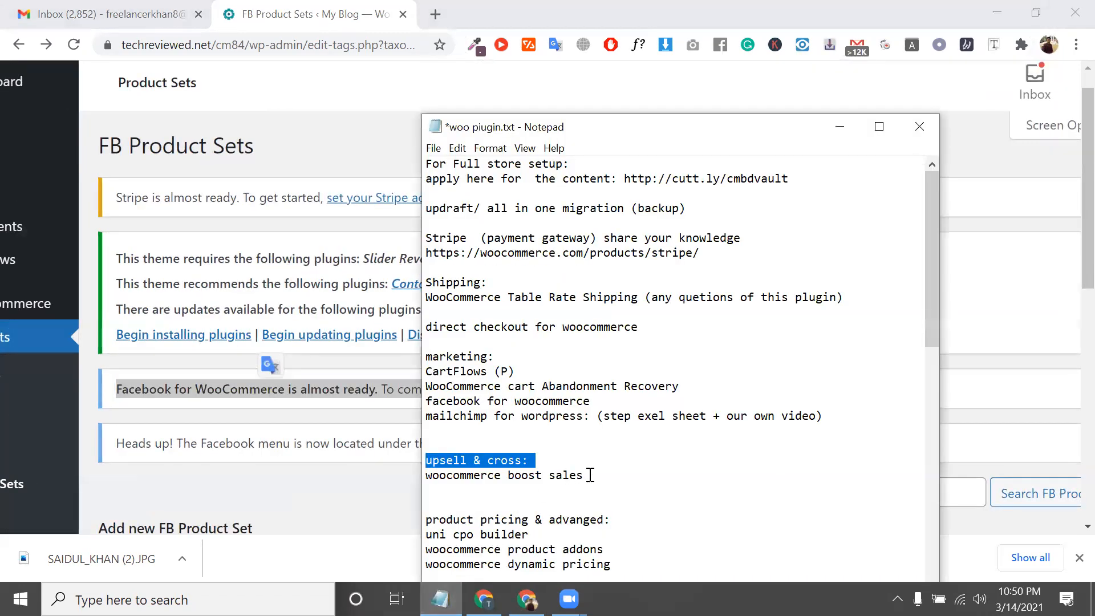
click(590, 475)
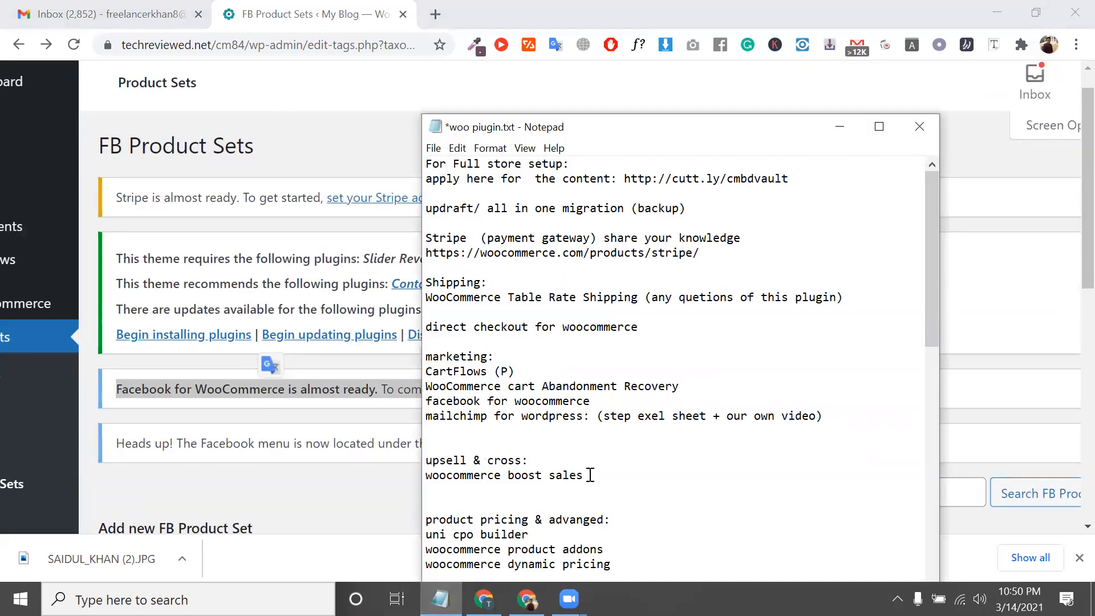
- Add the line "Upsell: 10" at the end of the notes, below "thank to page"
scroll(587, 473, down, 10)
key(Return)
key(Return)
text(up)
key(BackSpace)
key(BackSpace)
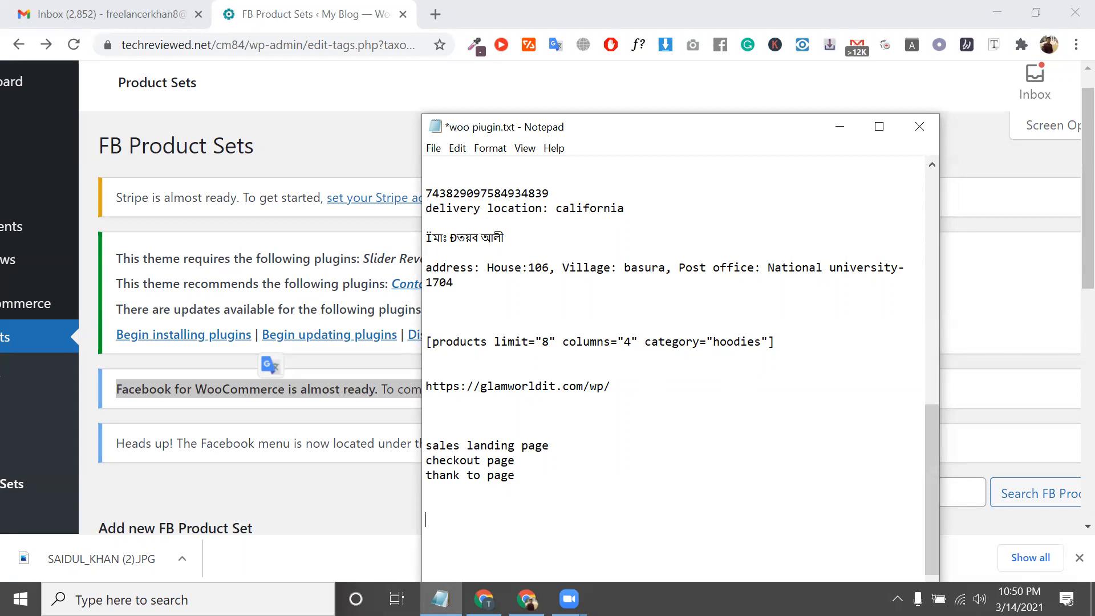
text(U)
text(p)
key(BackSpace)
text(psell)
double_click(461, 521)
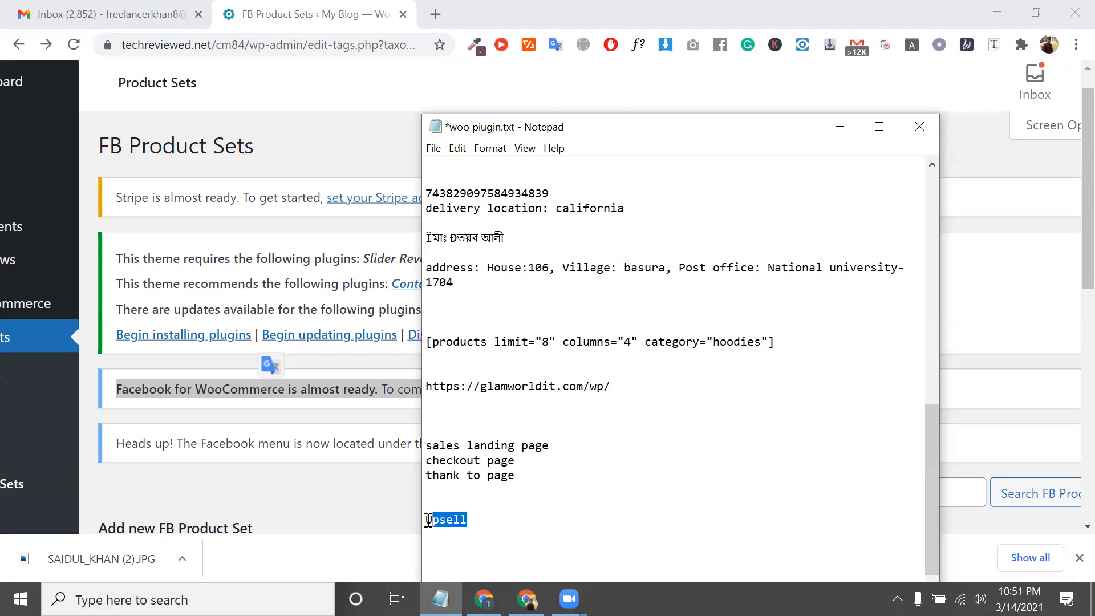
click(493, 517)
text(: 10)
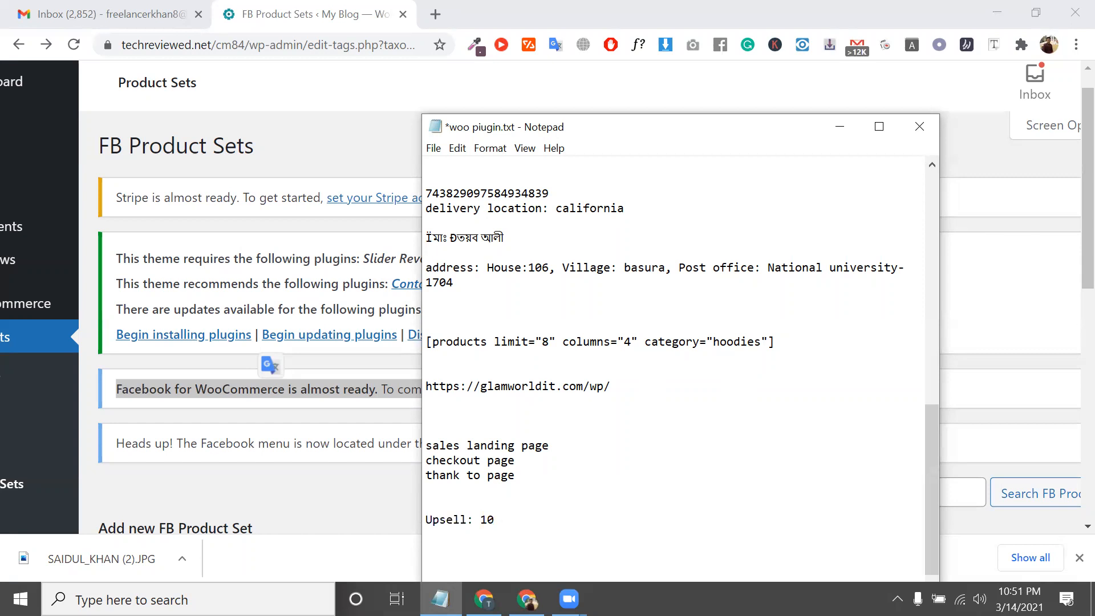
double_click(489, 519)
drag(498, 520, 484, 519)
click(497, 520)
text(11)
drag(520, 519, 503, 519)
key(BackSpace)
text(20)
drag(523, 517, 481, 519)
double_click(509, 520)
key(BackSpace)
drag(494, 520, 483, 521)
click(498, 520)
- Add the line "cross: charger, power bank, earphone, glass" below the upsell line, separated by a blank line
click(501, 519)
key(Return)
text(cros)
key(BackSpace)
text(ss:)
key(Return)
text(char)
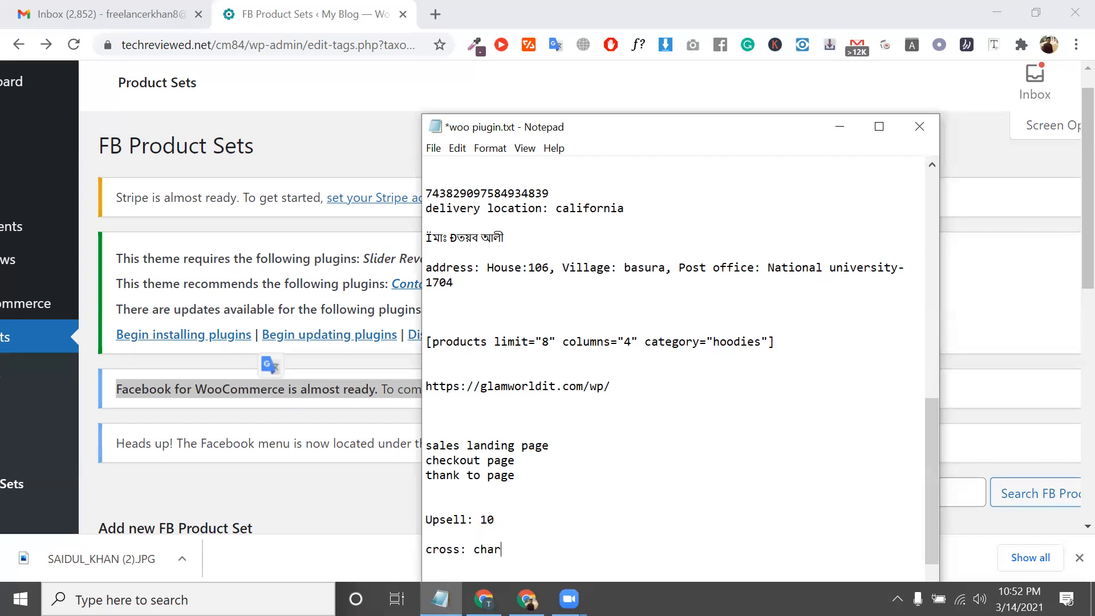
text(ger , power bank)
key(BackSpace)
text(, earphone)
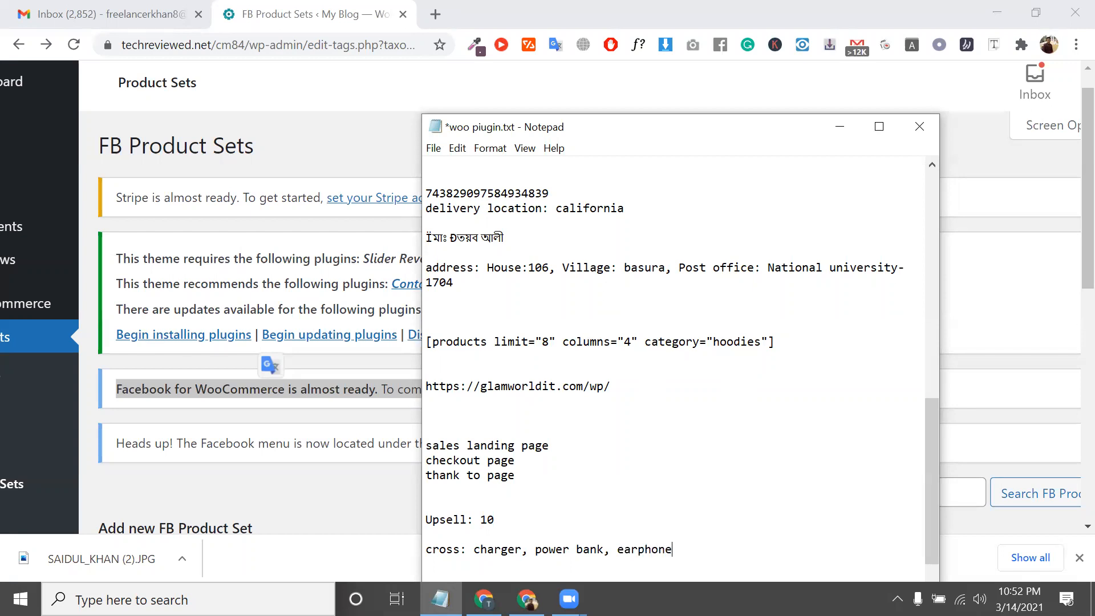
text(, glass)
- Highlight the list of cross-sell products and the value on the upsell line
drag(728, 469, 468, 469)
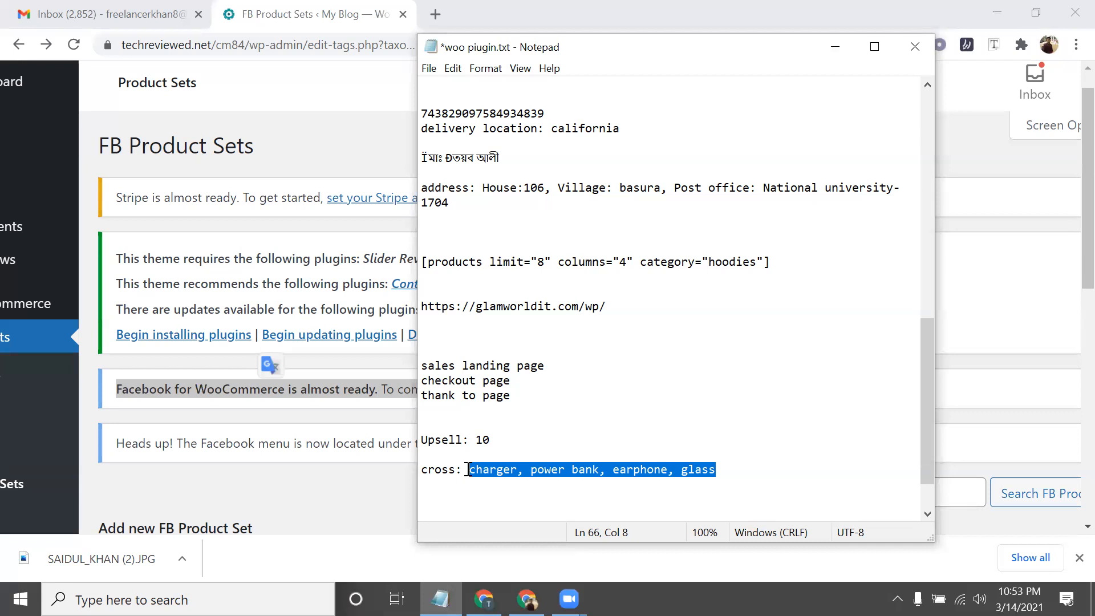
click(497, 440)
mouse_move(497, 440)
mouse_down()
mouse_move(476, 440)
mouse_move(494, 440)
mouse_up()
click(477, 440)
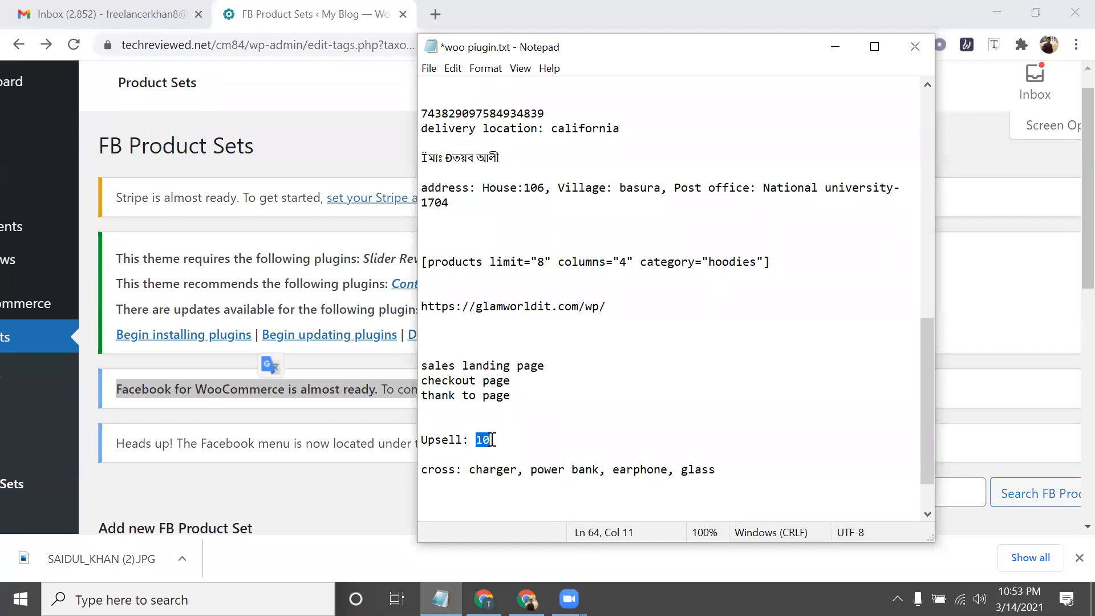
- Switch to the browser and open aliexpress.com in a new tab
click(435, 25)
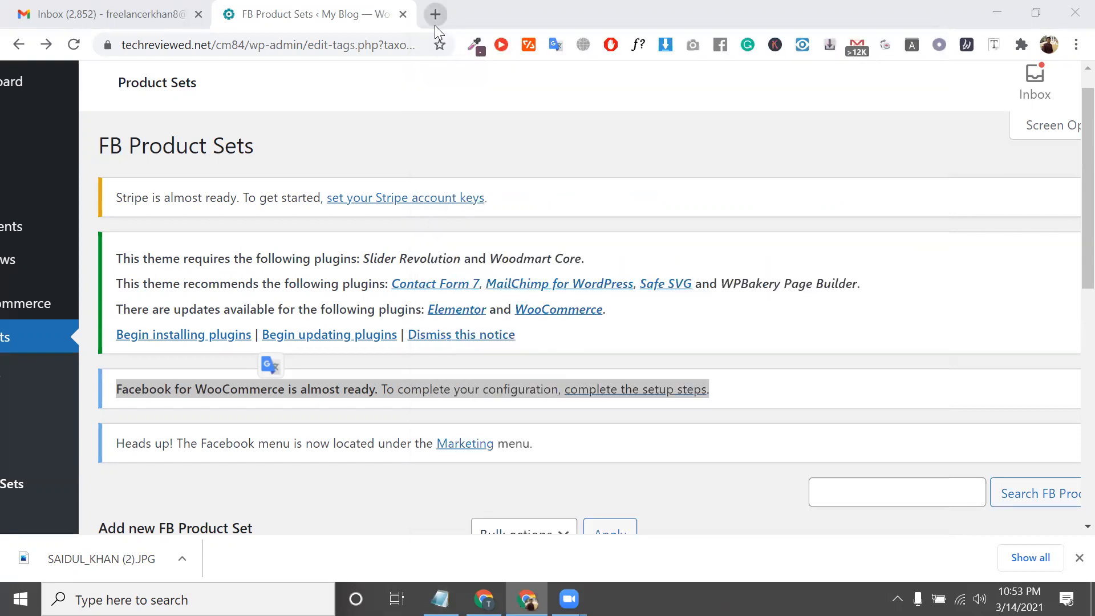
click(436, 13)
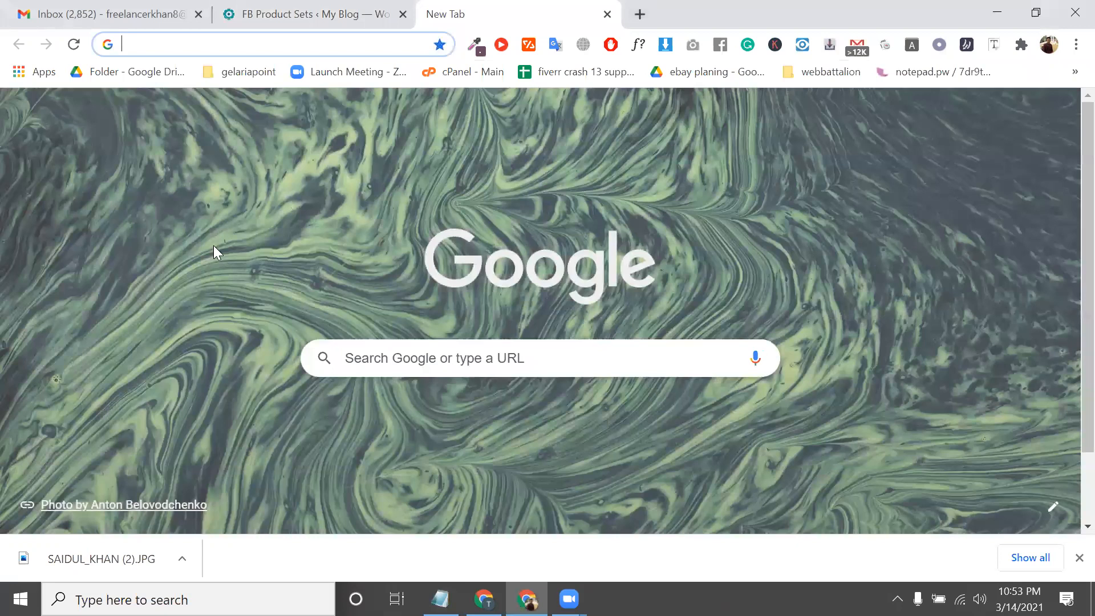
text(aliexpress.com)
key(Return)
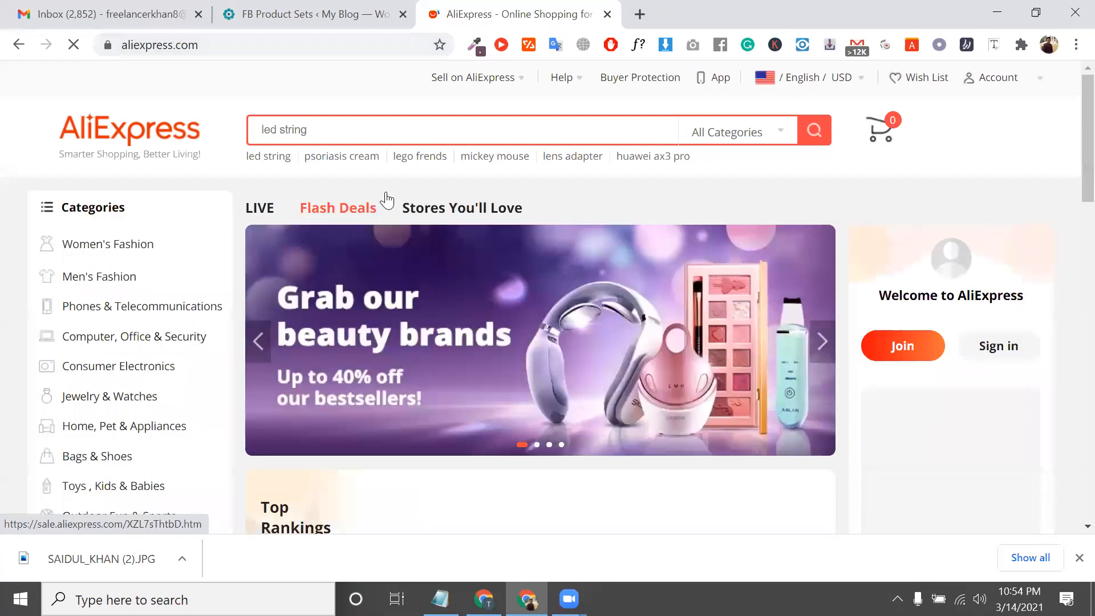
- Dismiss the new-user coupon offer and browse the AliExpress homepage to the More To Love products
scroll(393, 204, down, 8)
scroll(434, 229, up, 3)
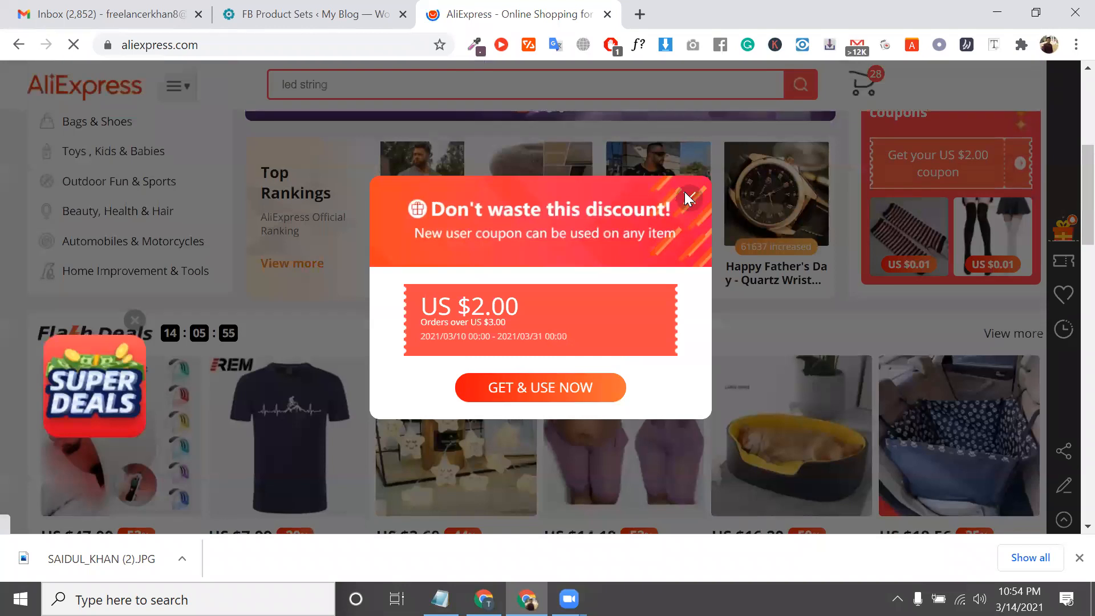
click(521, 334)
scroll(522, 333, down, 6)
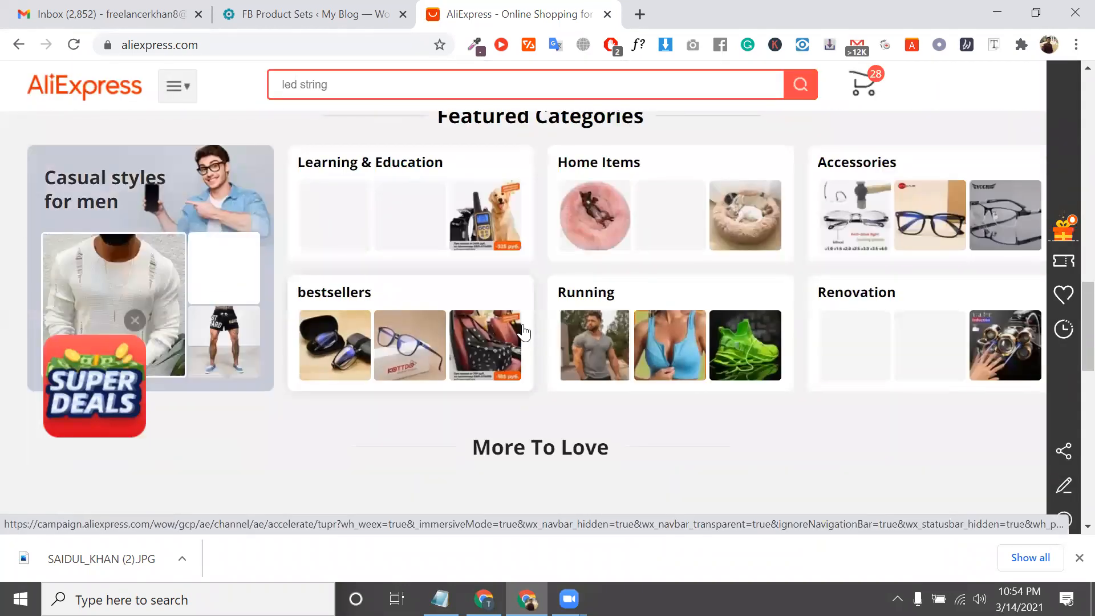
scroll(456, 330, down, 3)
scroll(436, 330, down, 3)
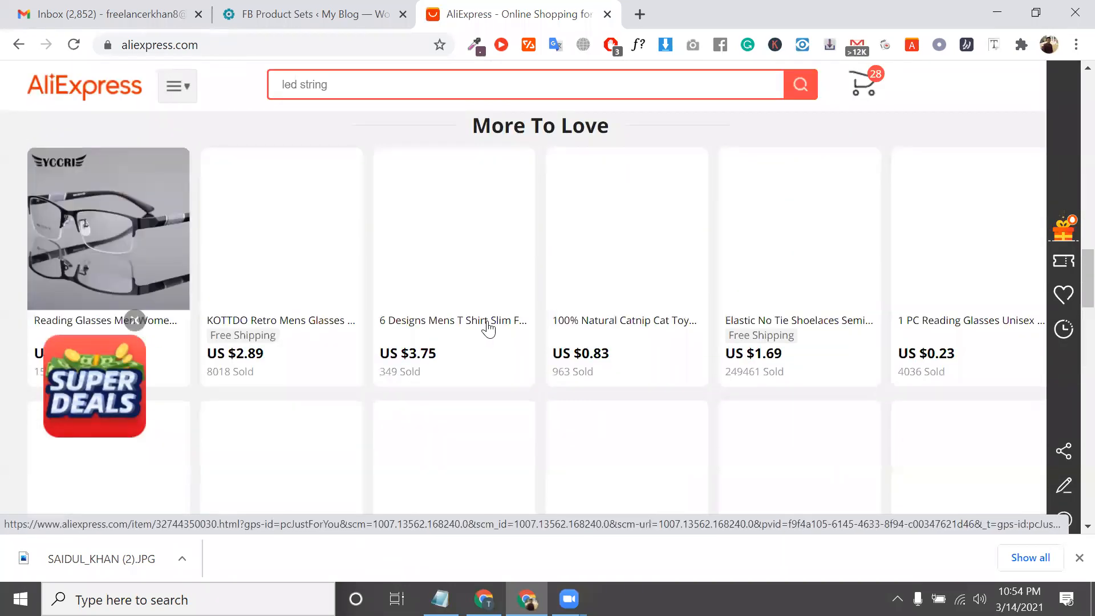
scroll(476, 313, down, 3)
- Open the Xiaomi Redmi Note 8T case from the recommended products and examine its page through the overview section
click(475, 313)
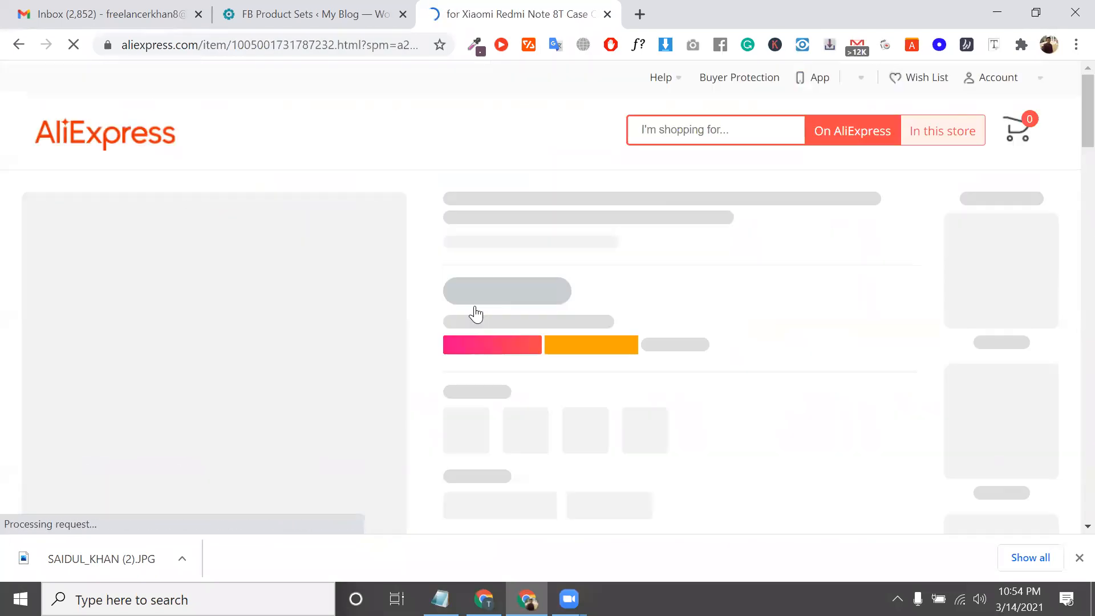
scroll(339, 258, down, 3)
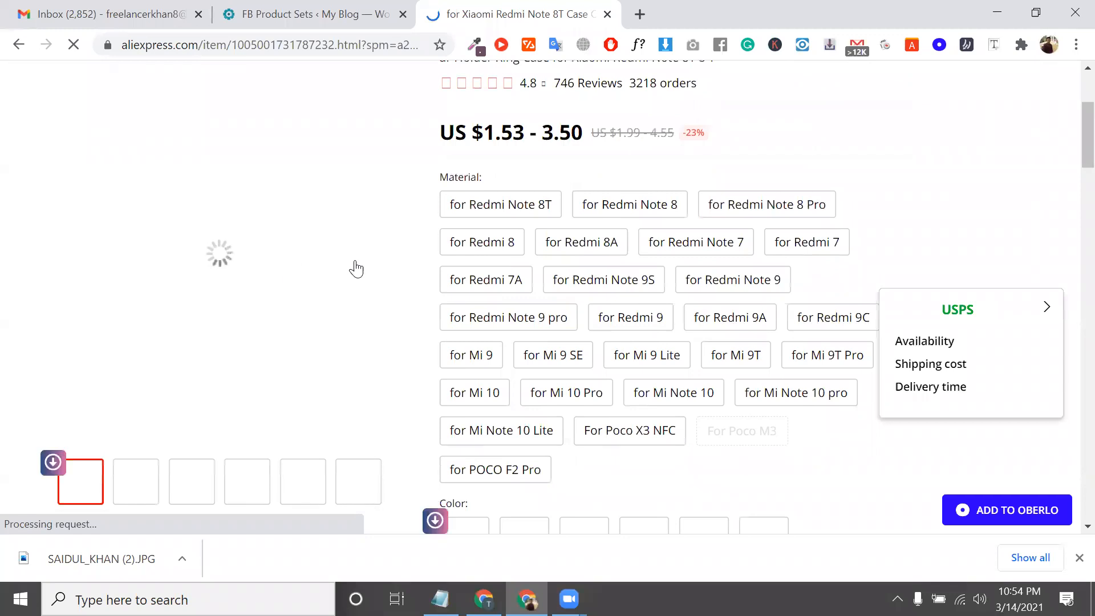
scroll(391, 350, down, 7)
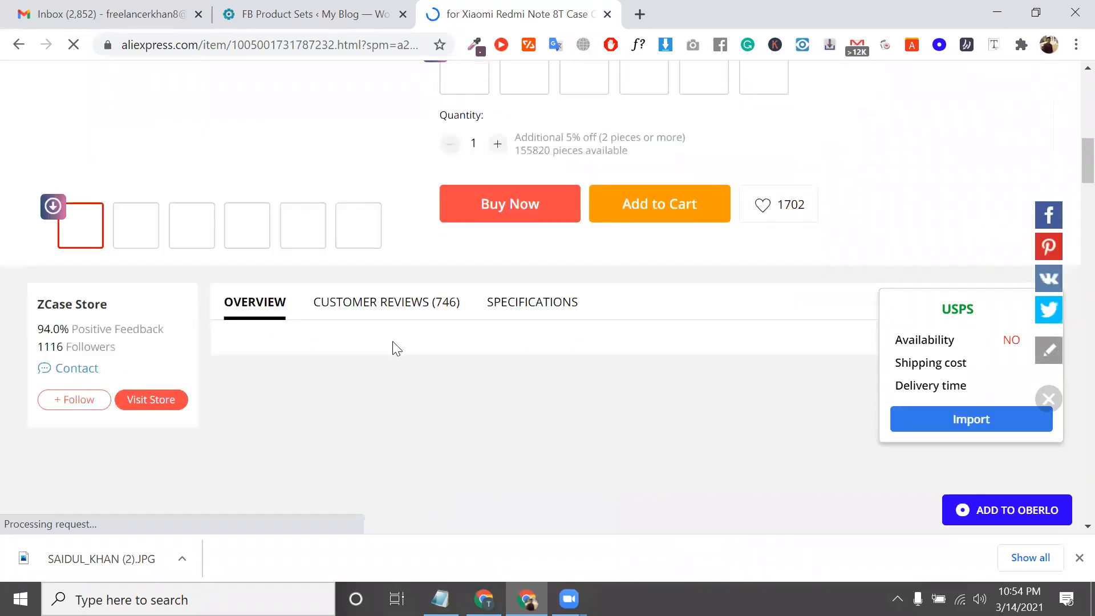
- Return to the start of the phone case page and collapse the floating social share buttons covering the recommended products
scroll(453, 388, up, 7)
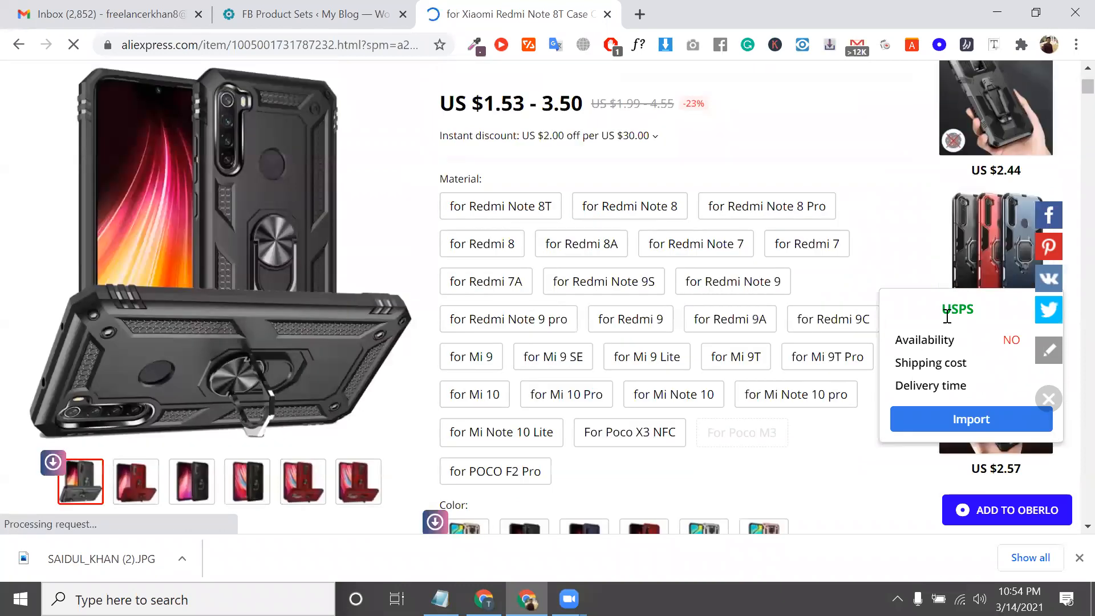
key(super+d)
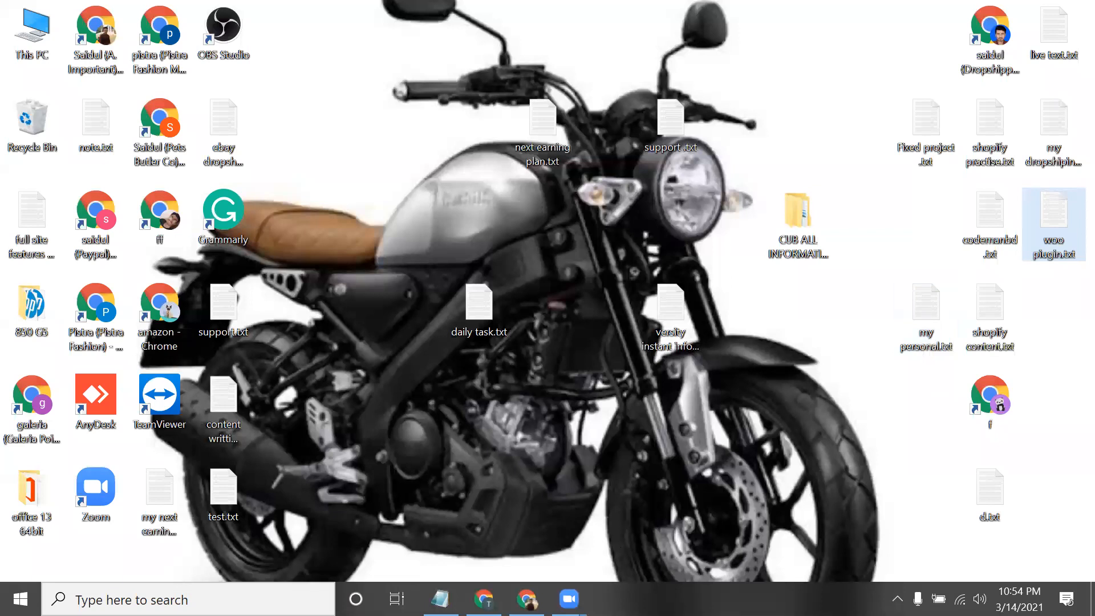
key(super+d)
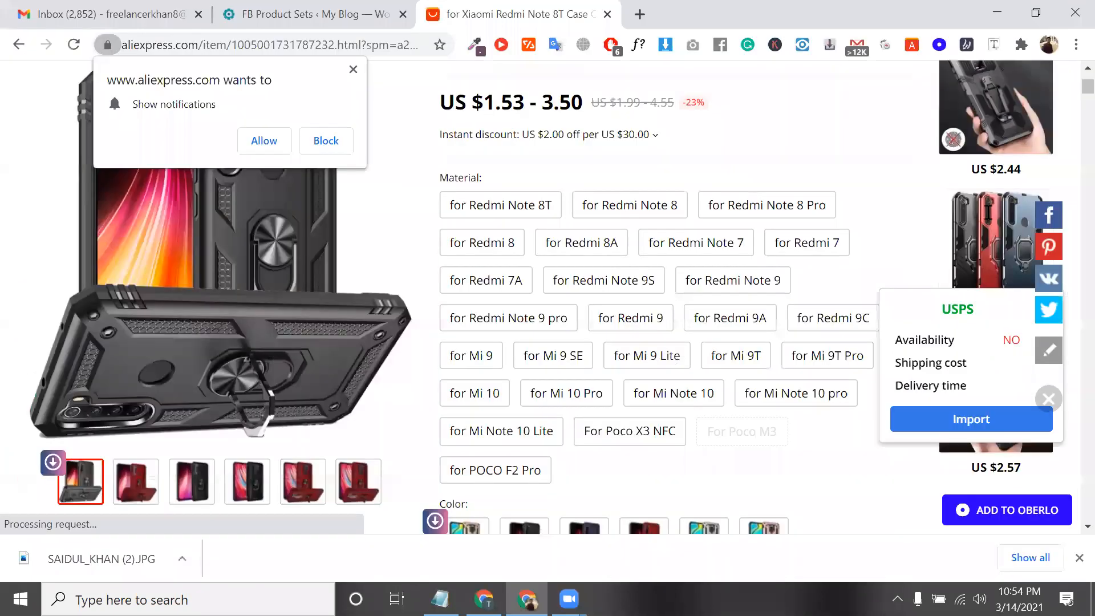
scroll(945, 381, up, 3)
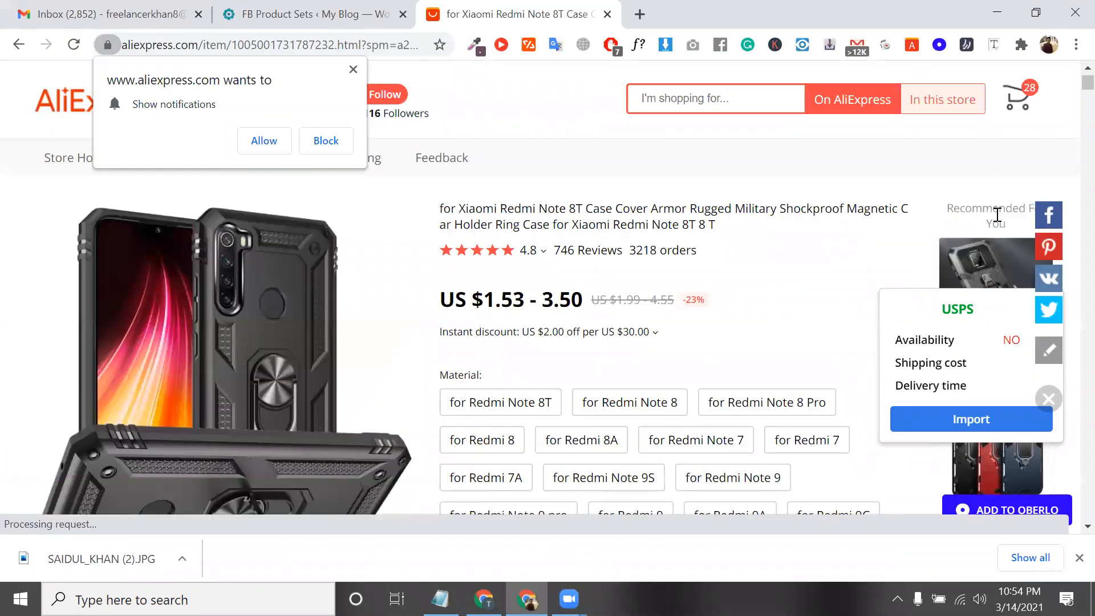
click(1058, 393)
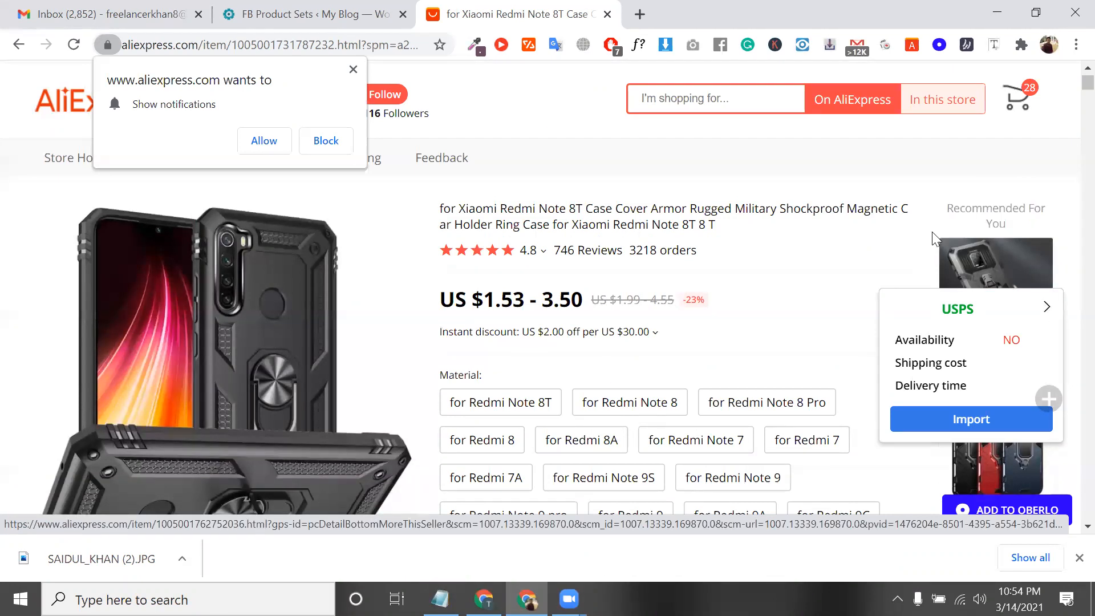
- Look over the recommended products, and highlight the Recommended For You heading and the phone case's price range
scroll(932, 232, down, 1)
scroll(1001, 199, down, 3)
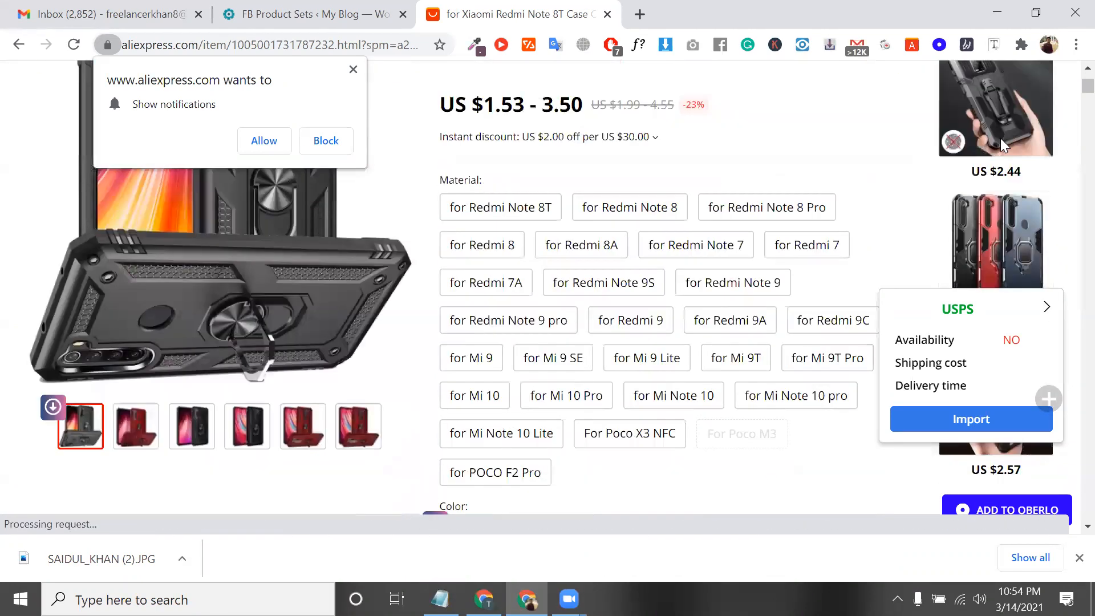
scroll(541, 226, up, 2)
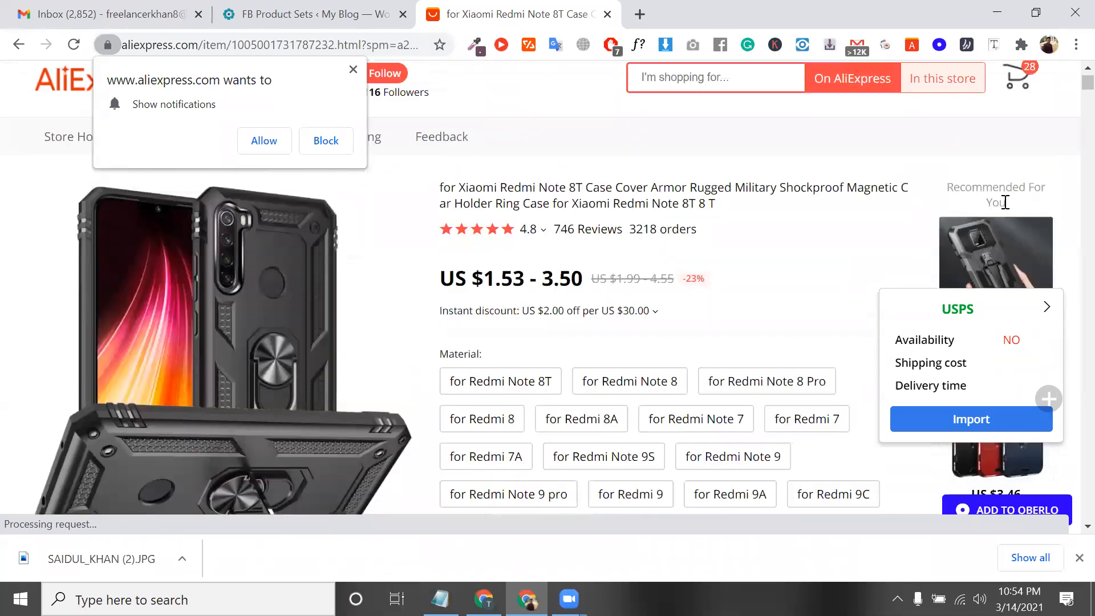
triple_click(1007, 204)
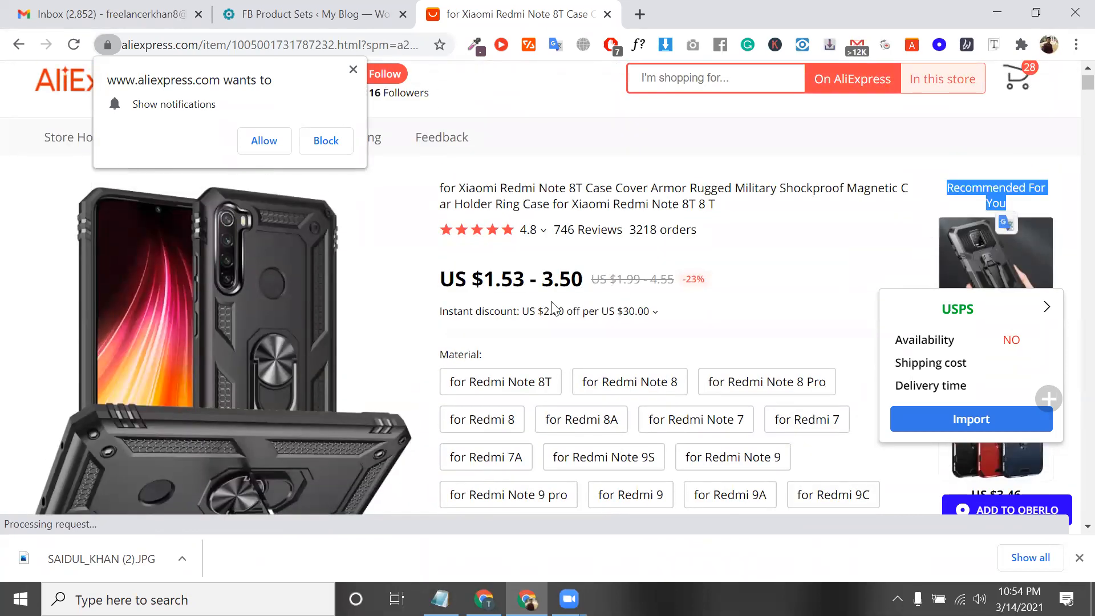
drag(483, 279, 606, 266)
- Try to add the phone case to the cart without choosing a material or color
scroll(606, 266, down, 3)
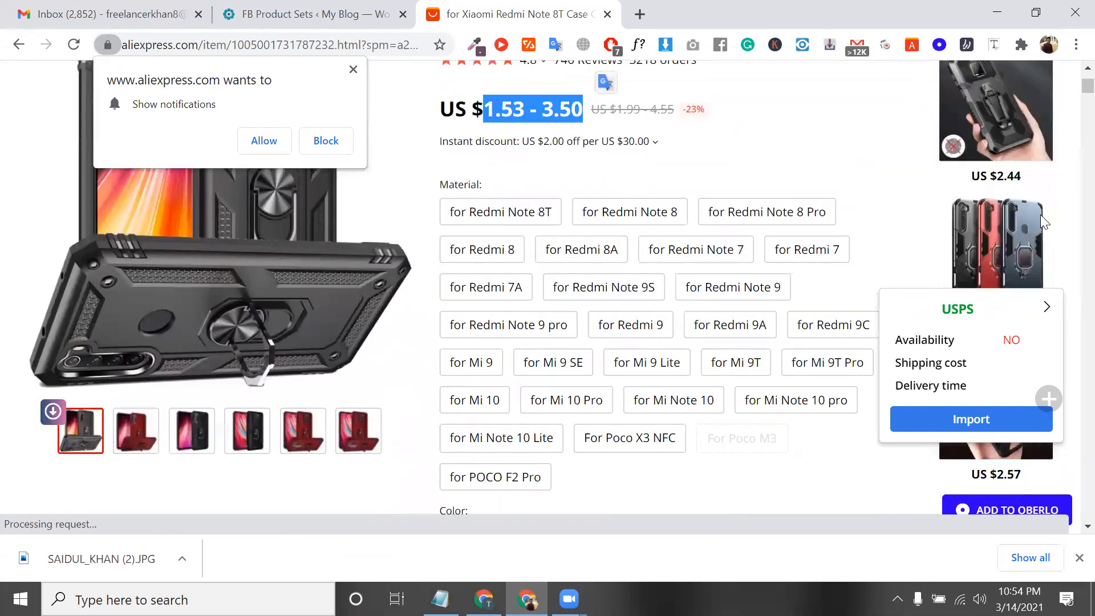
scroll(1004, 261, down, 5)
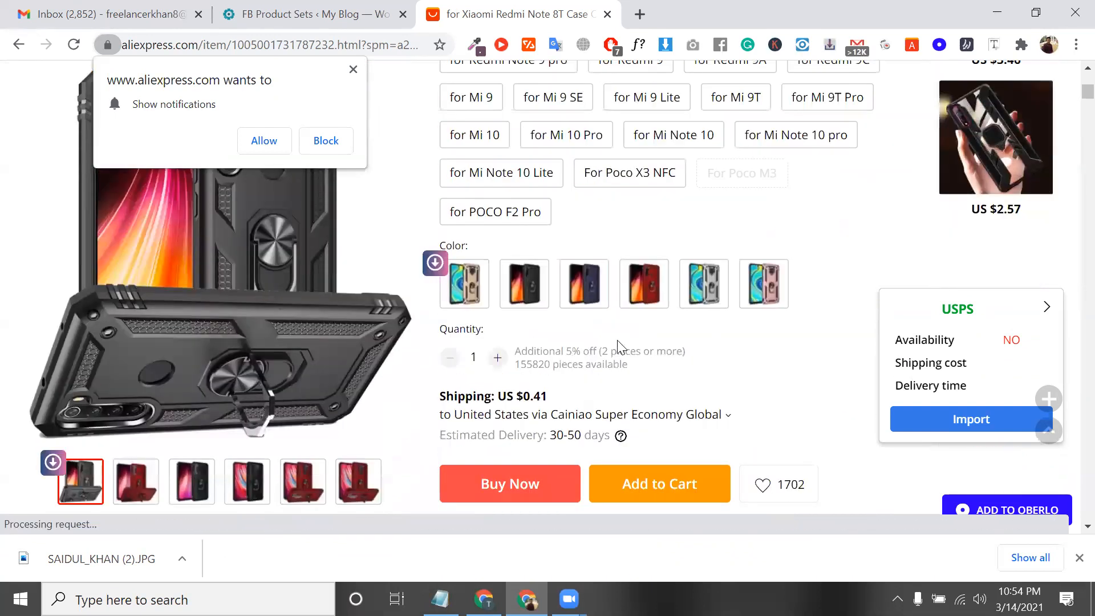
click(634, 381)
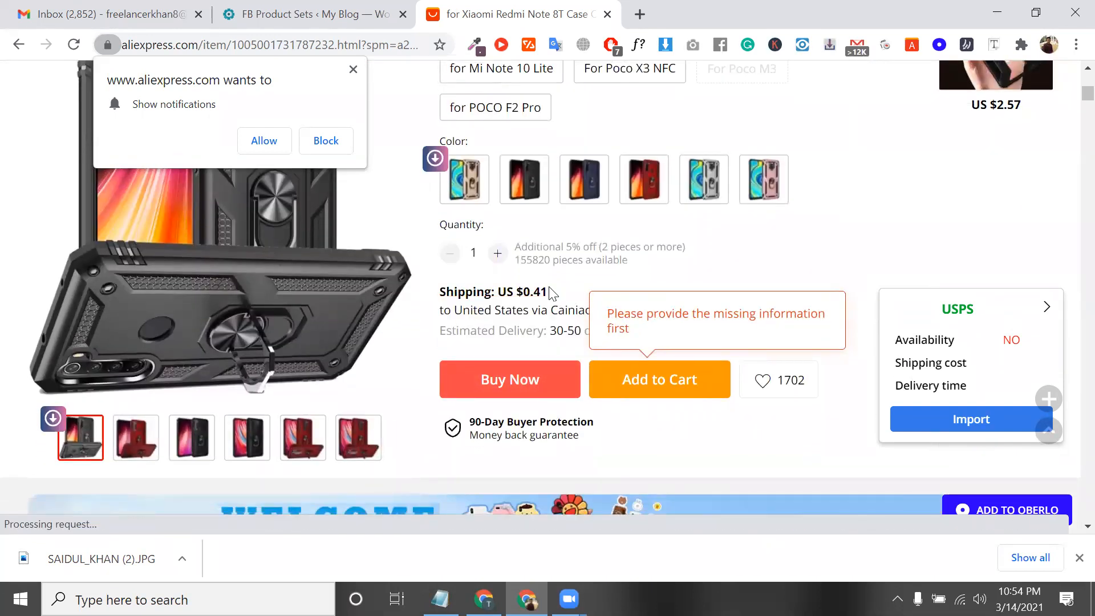
- Select the "for Mi 10" material and the black armor case color for the phone case
scroll(550, 293, up, 3)
click(466, 211)
click(523, 368)
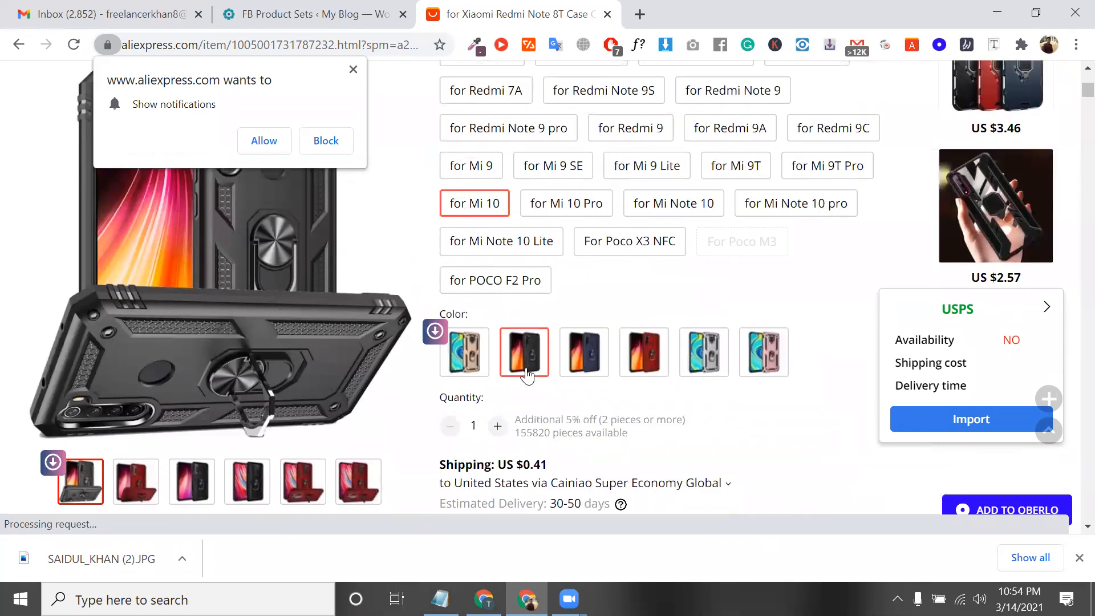
scroll(608, 399, down, 2)
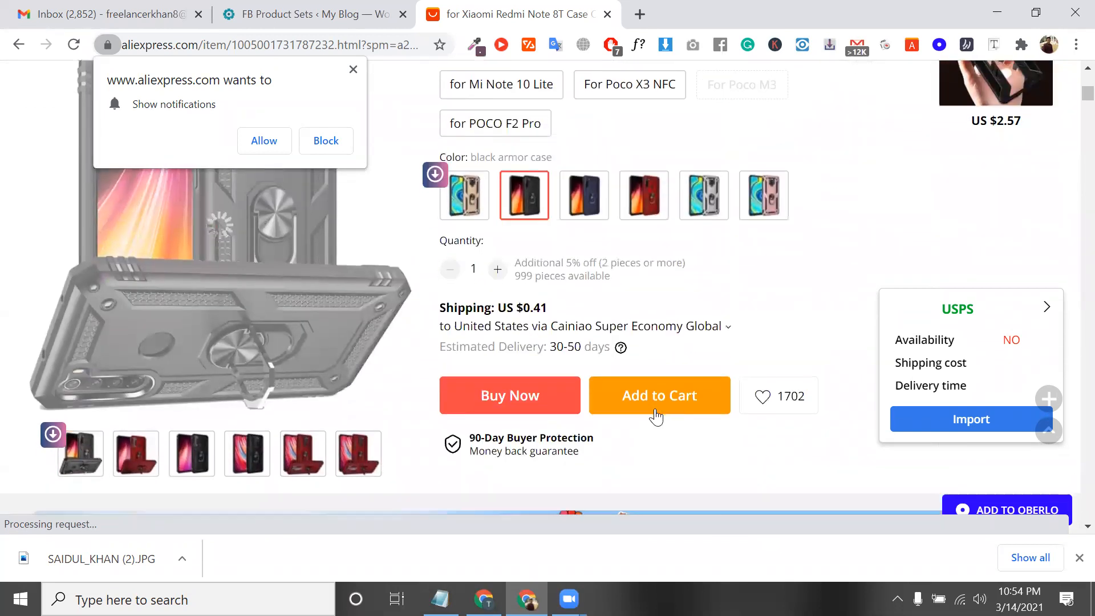
- Add the black armor phone case for Mi 10 to the cart, view the also-bought suggestions and close the confirmation
click(655, 418)
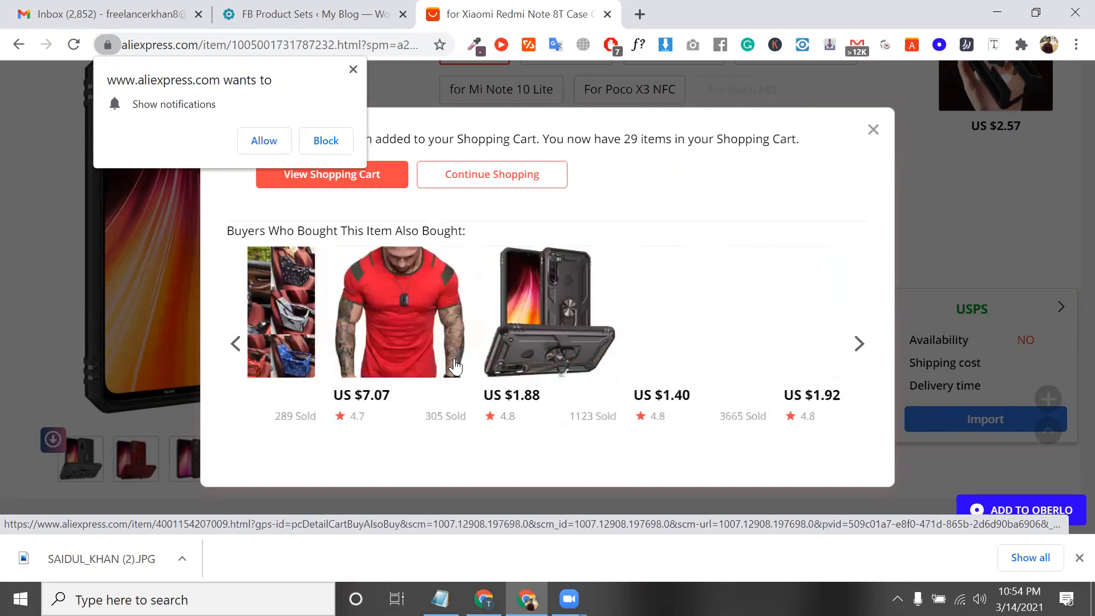
double_click(284, 228)
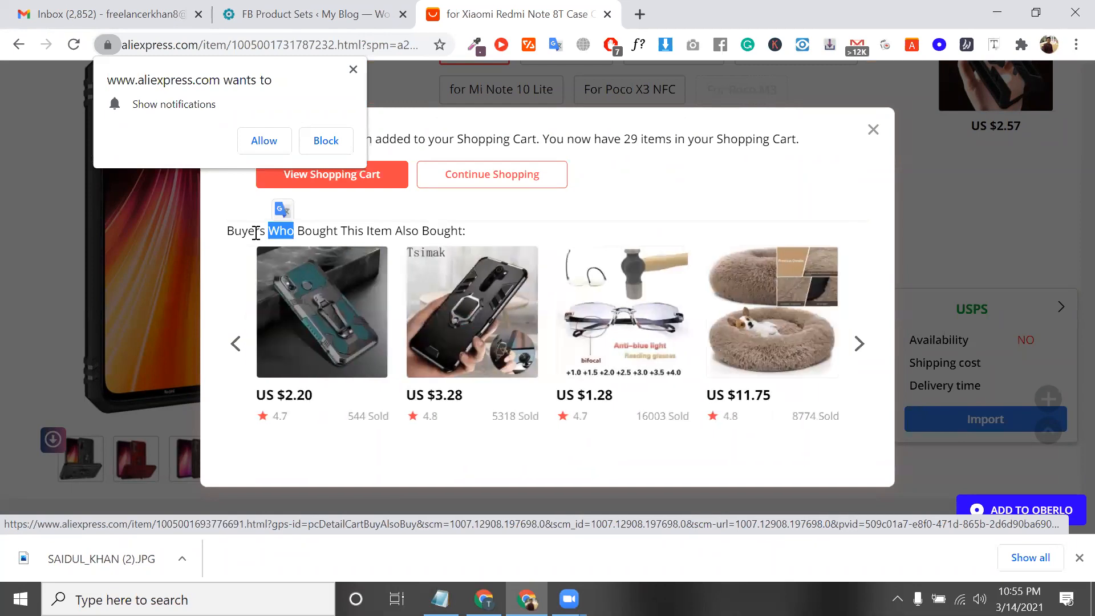
click(256, 233)
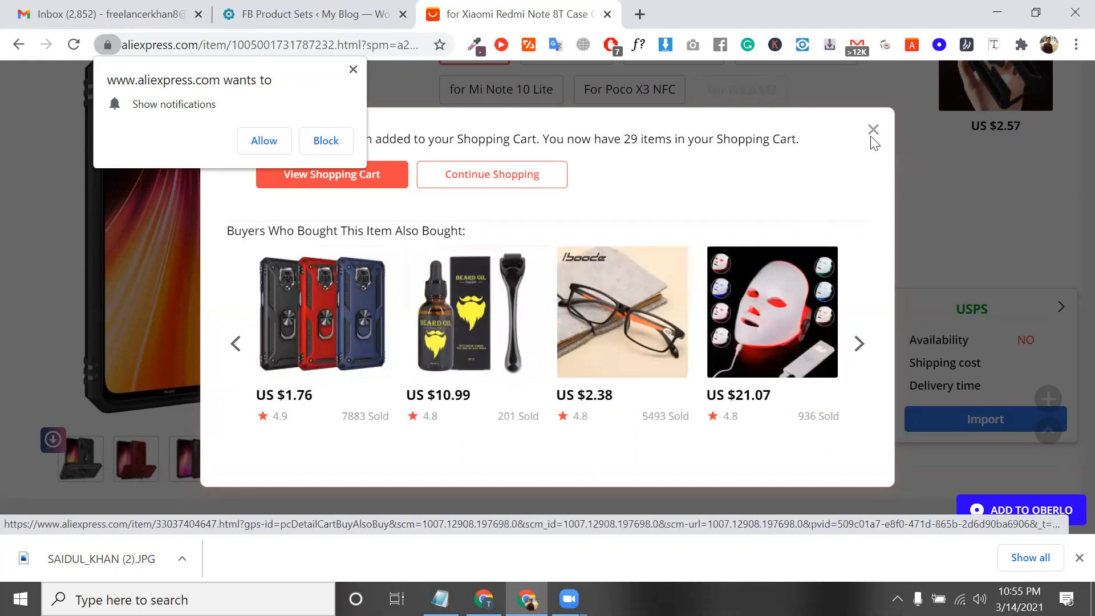
click(1012, 151)
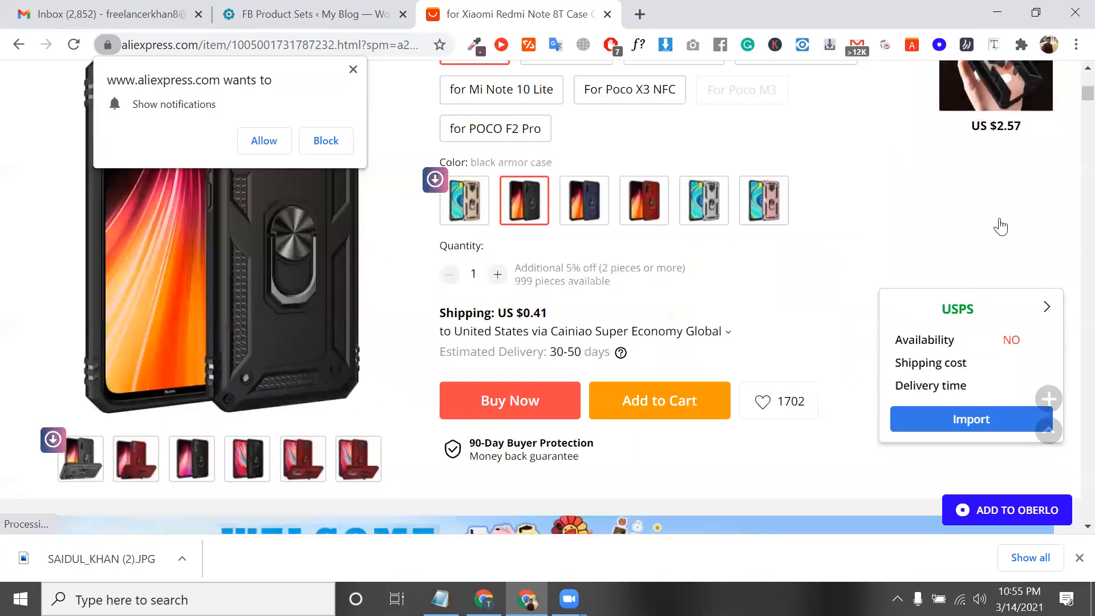
scroll(1000, 223, up, 5)
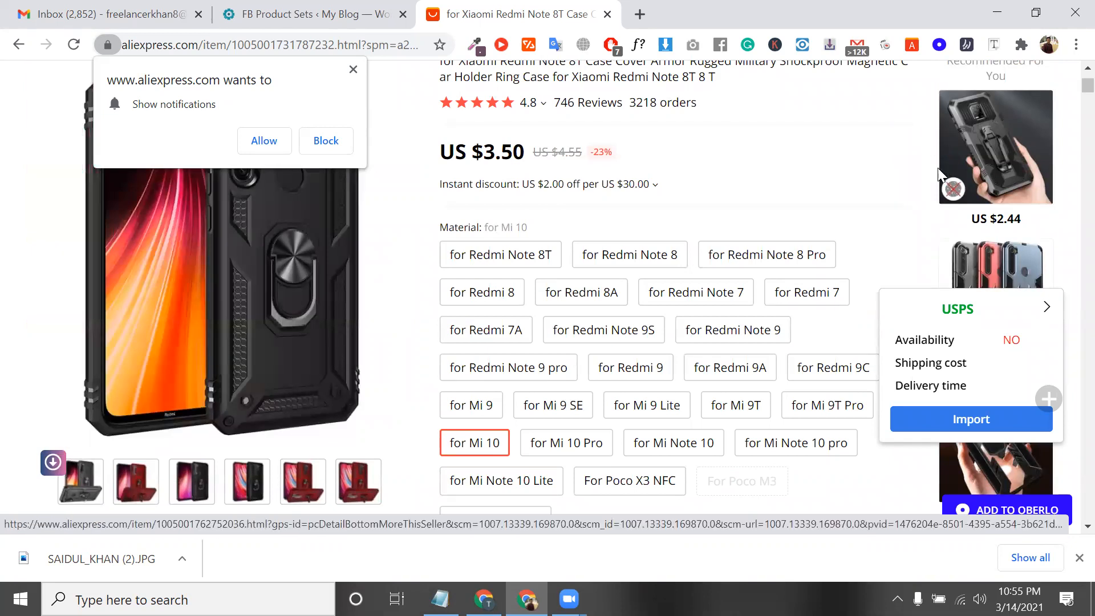
click(949, 154)
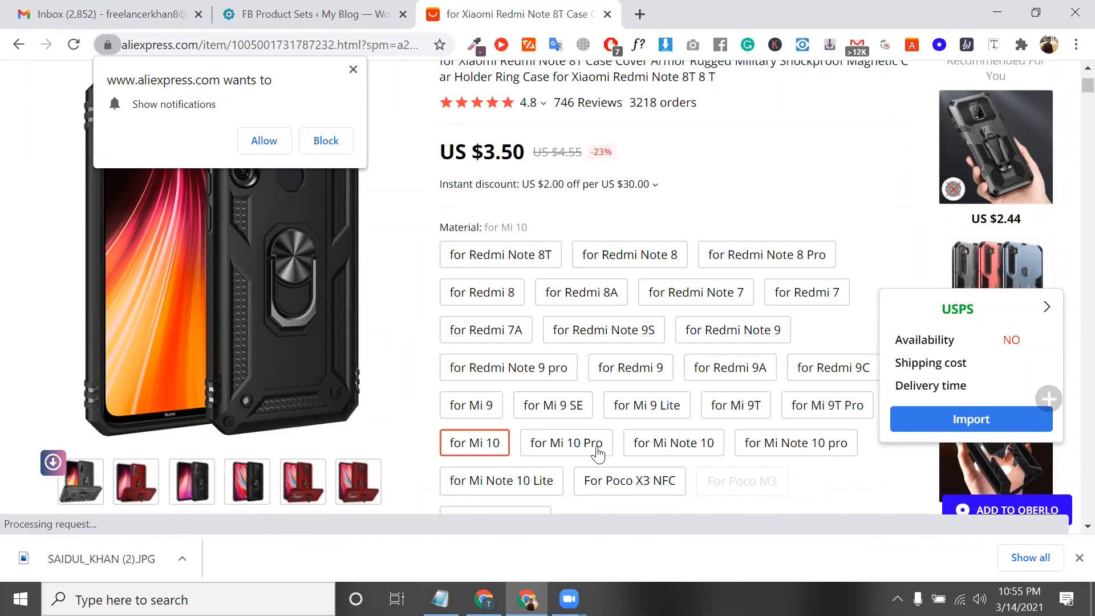
scroll(570, 447, down, 6)
scroll(541, 446, down, 1)
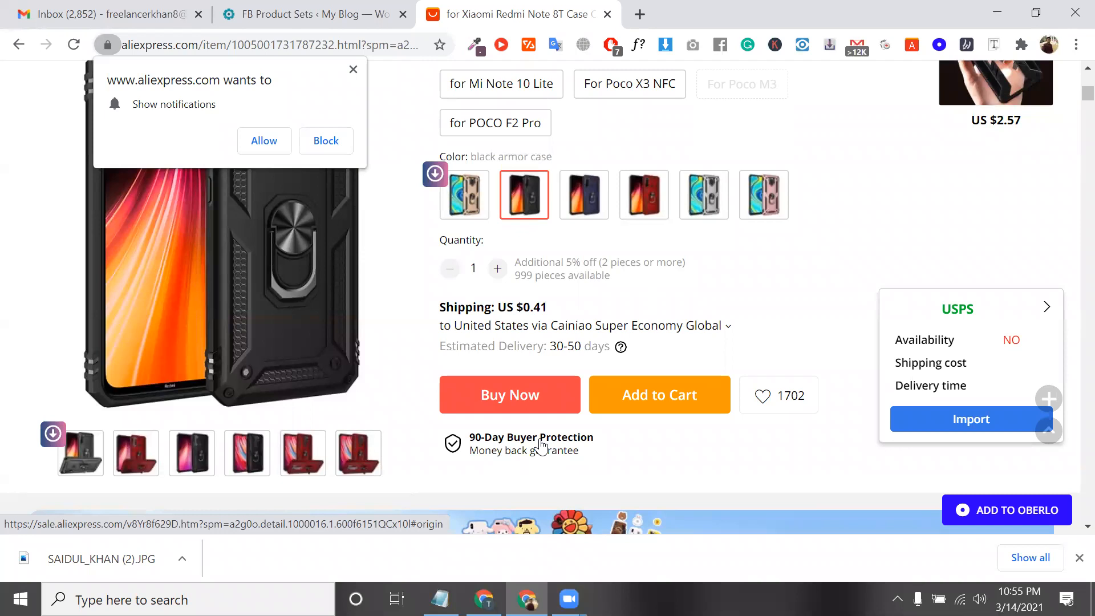
- Switch to the My Blog WordPress admin and its FB Product Sets page
click(302, 13)
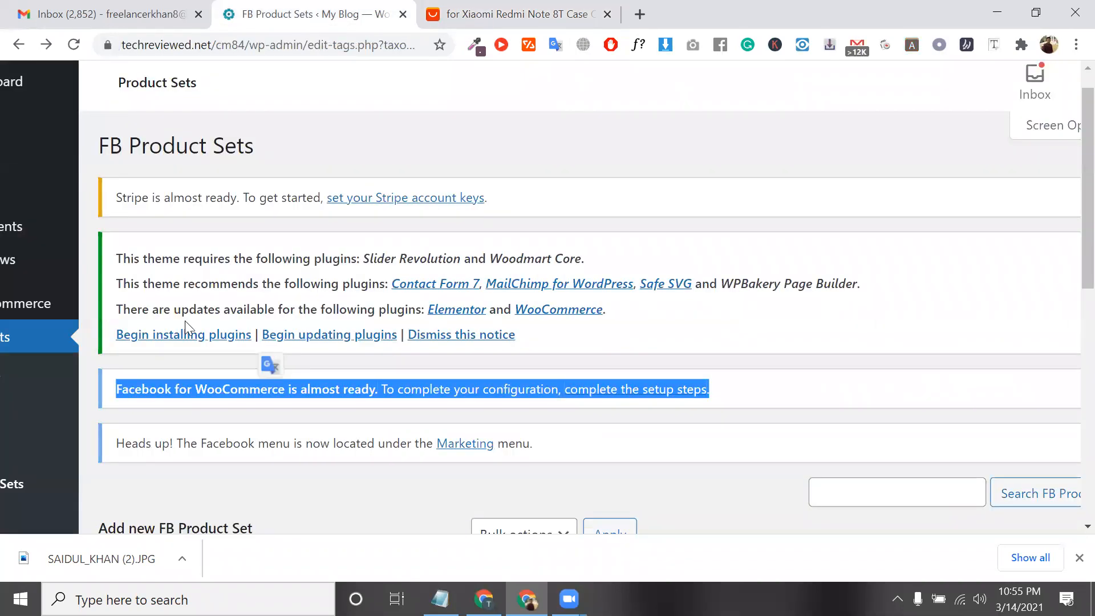
scroll(185, 320, down, 3)
scroll(101, 436, down, 5)
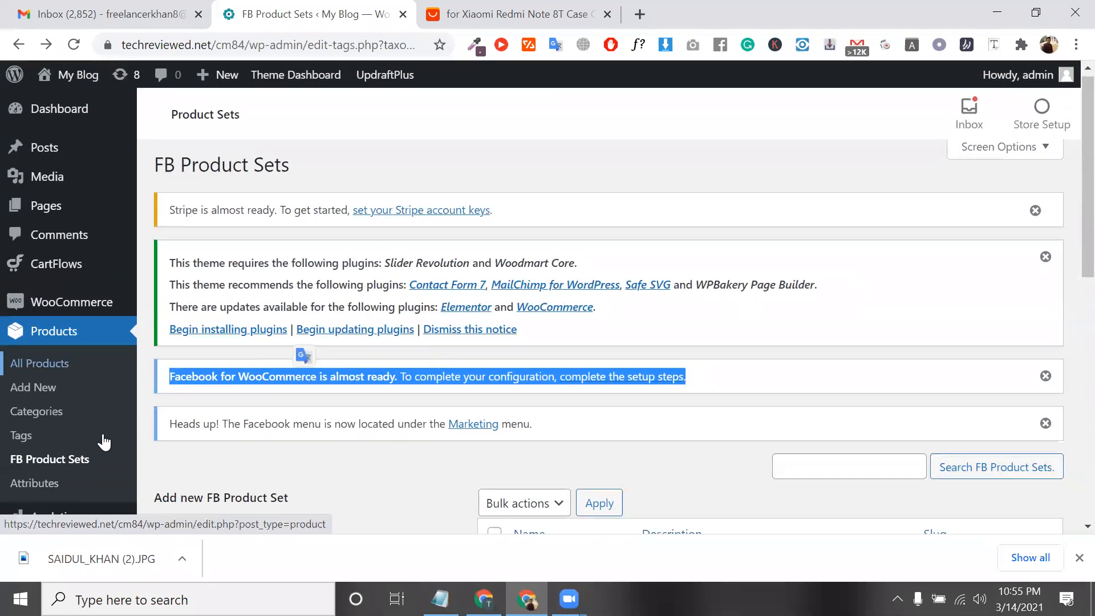
mouse_move(102, 438)
click(179, 461)
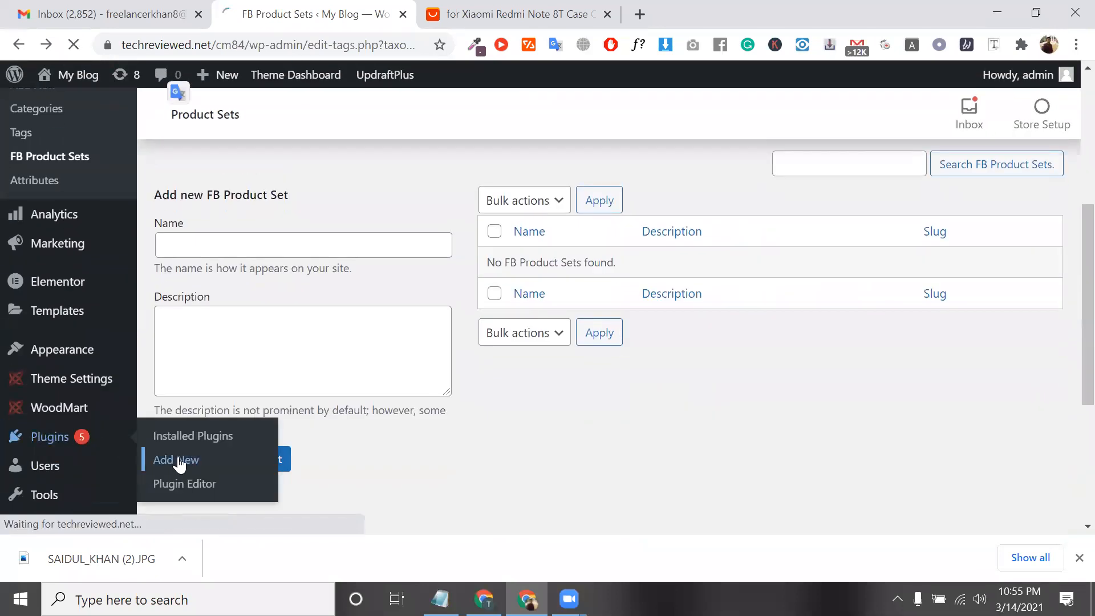
scroll(73, 76, up, 3)
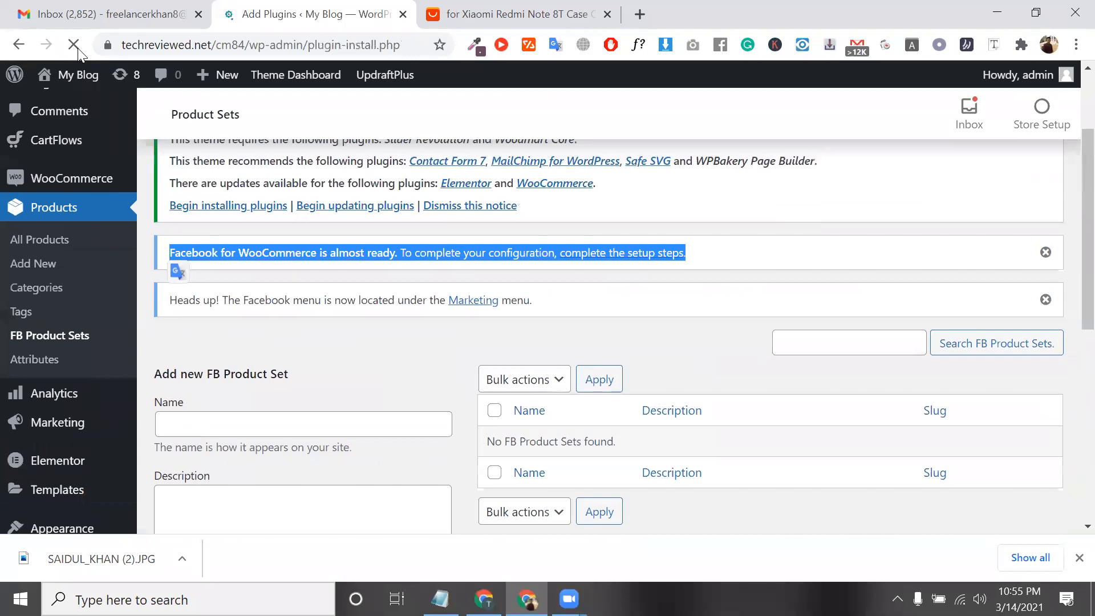
click(74, 46)
scroll(63, 365, up, 3)
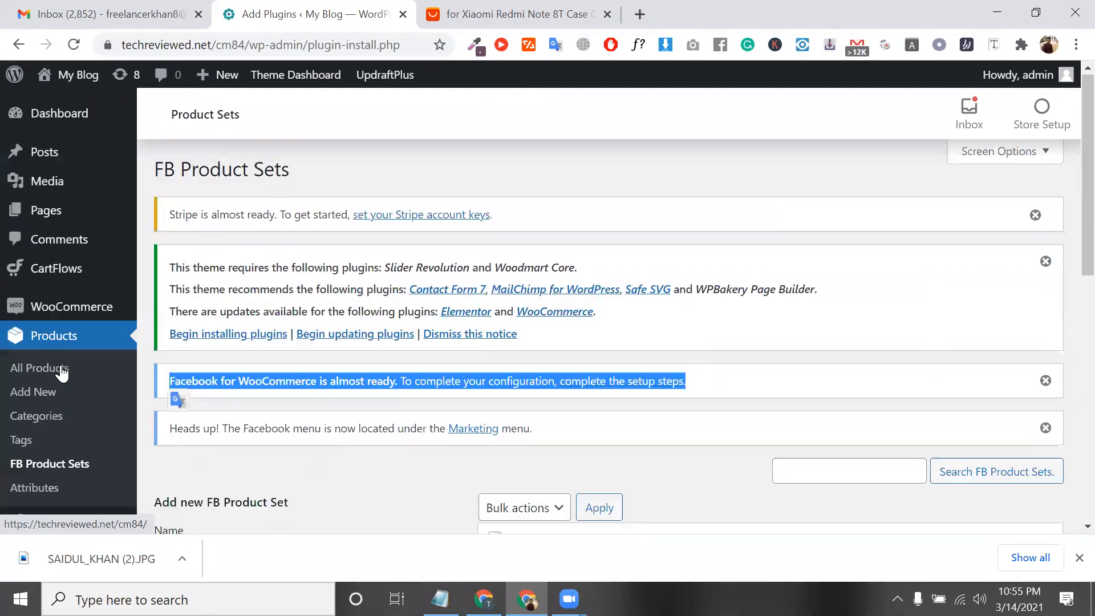
scroll(66, 320, down, 5)
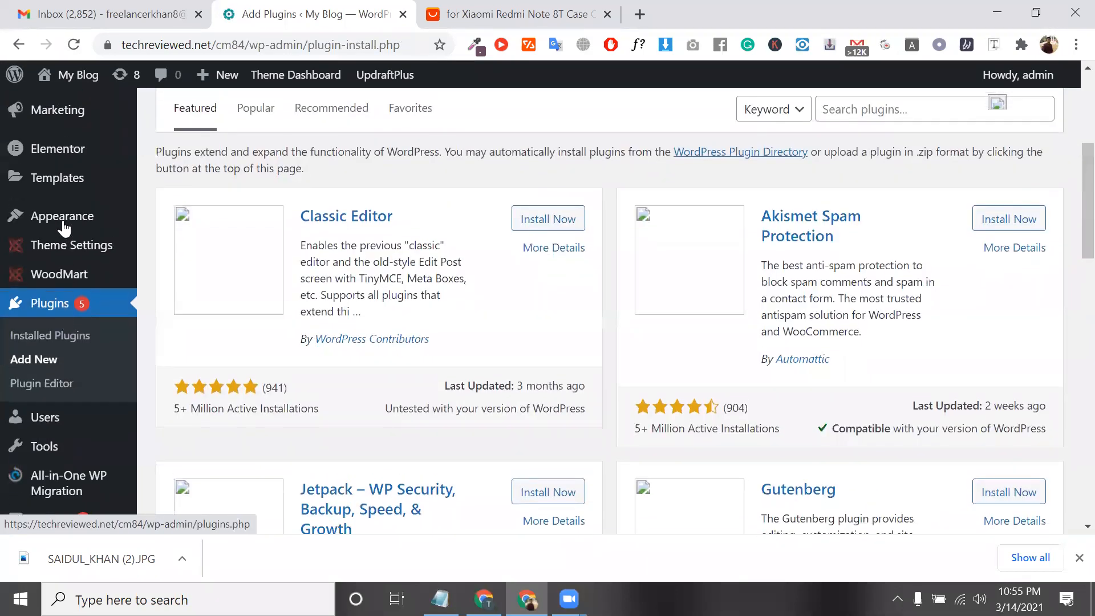
- Show all store products and open the Bachelor Point T-shirt for editing
scroll(71, 224, up, 3)
mouse_move(81, 224)
click(154, 227)
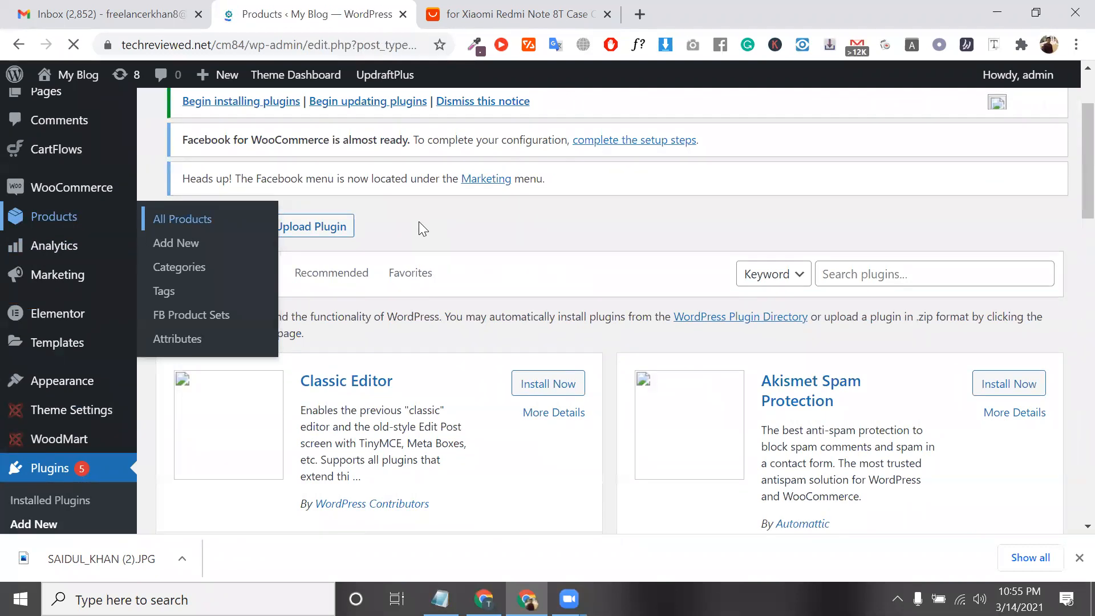
scroll(268, 300, down, 3)
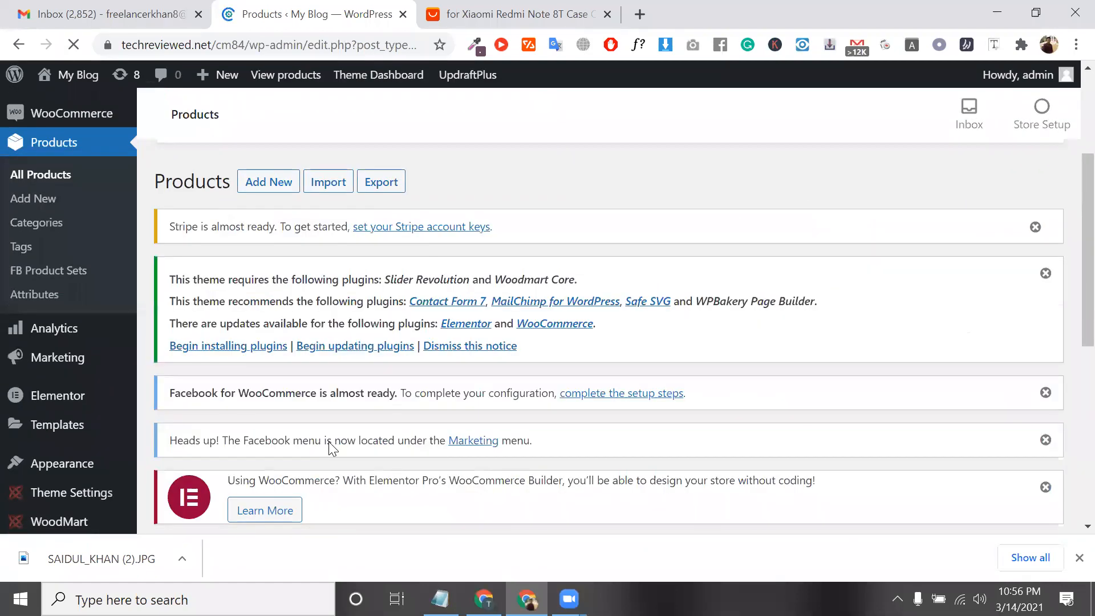
scroll(329, 442, down, 7)
click(309, 376)
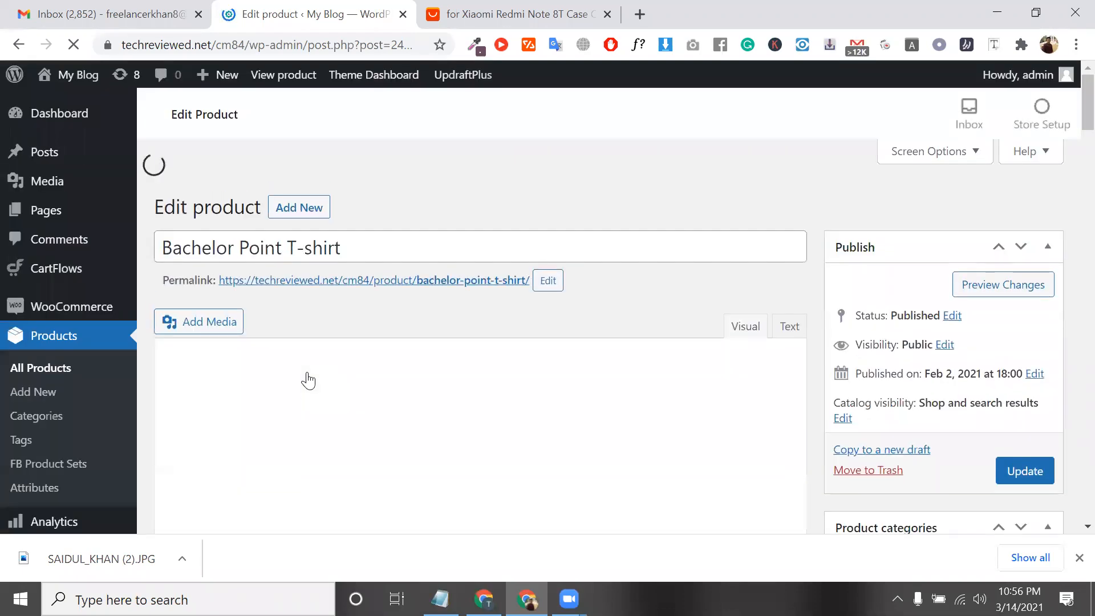
- Show the T-shirt's linked products settings in the product data and open the upsell product search
scroll(308, 380, down, 12)
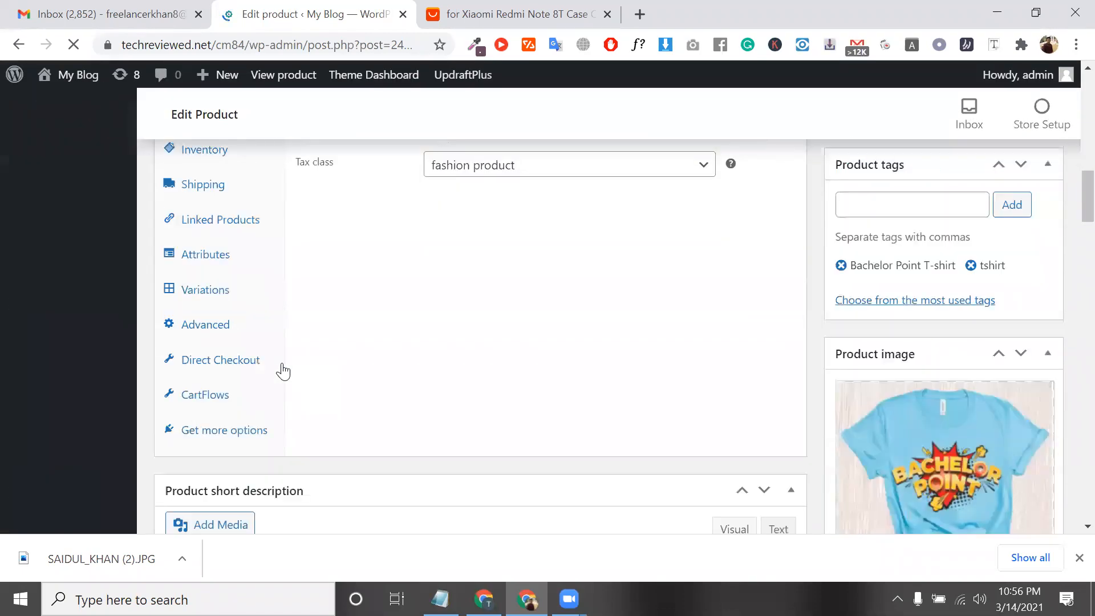
scroll(267, 393, up, 3)
scroll(268, 408, down, 2)
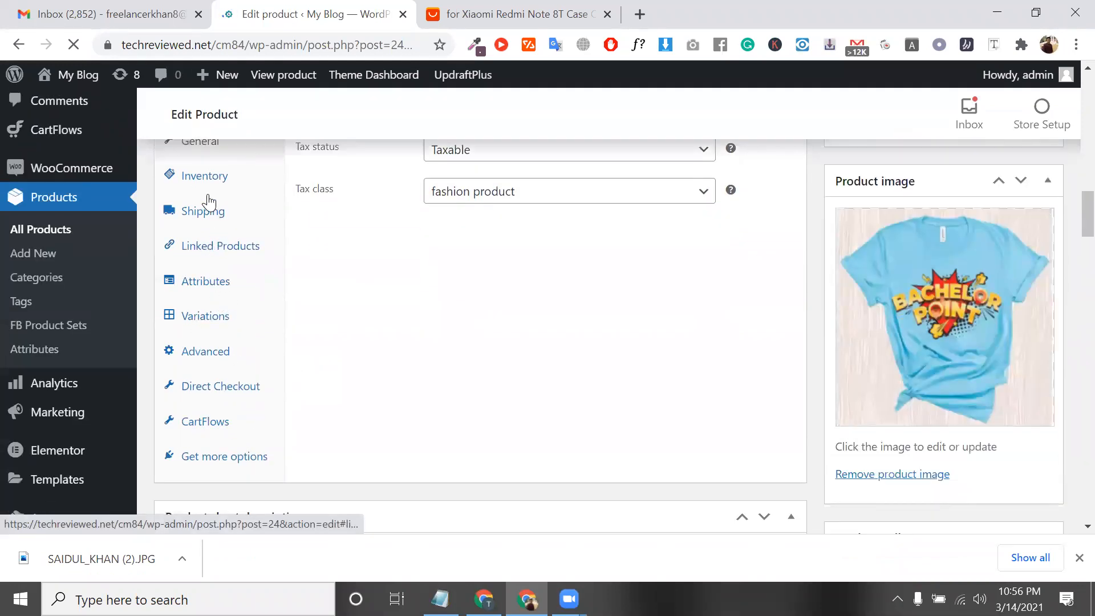
click(234, 247)
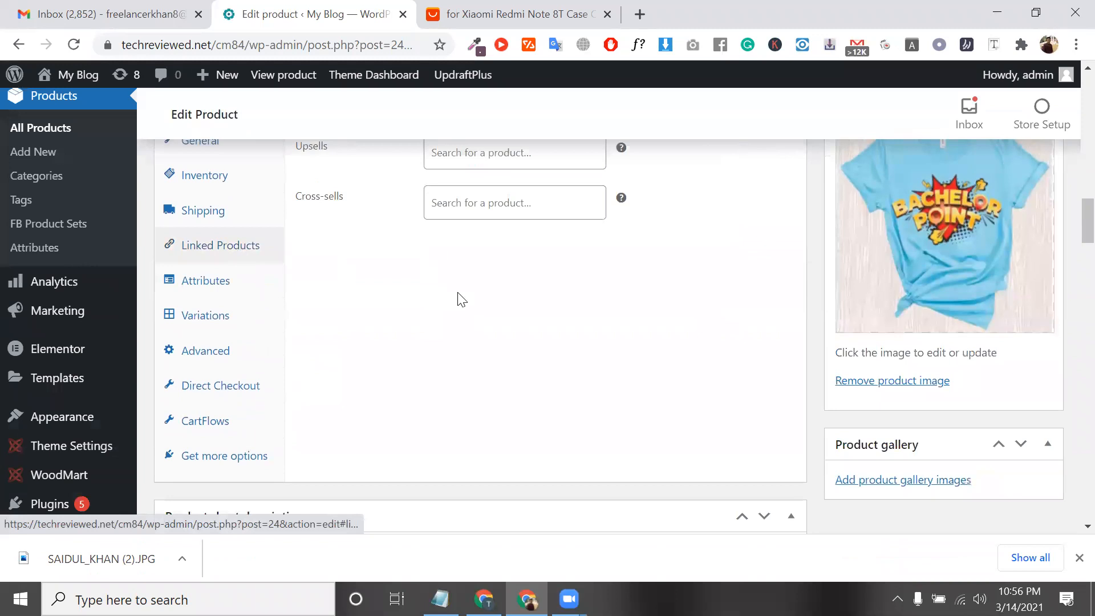
scroll(460, 296, up, 2)
click(468, 249)
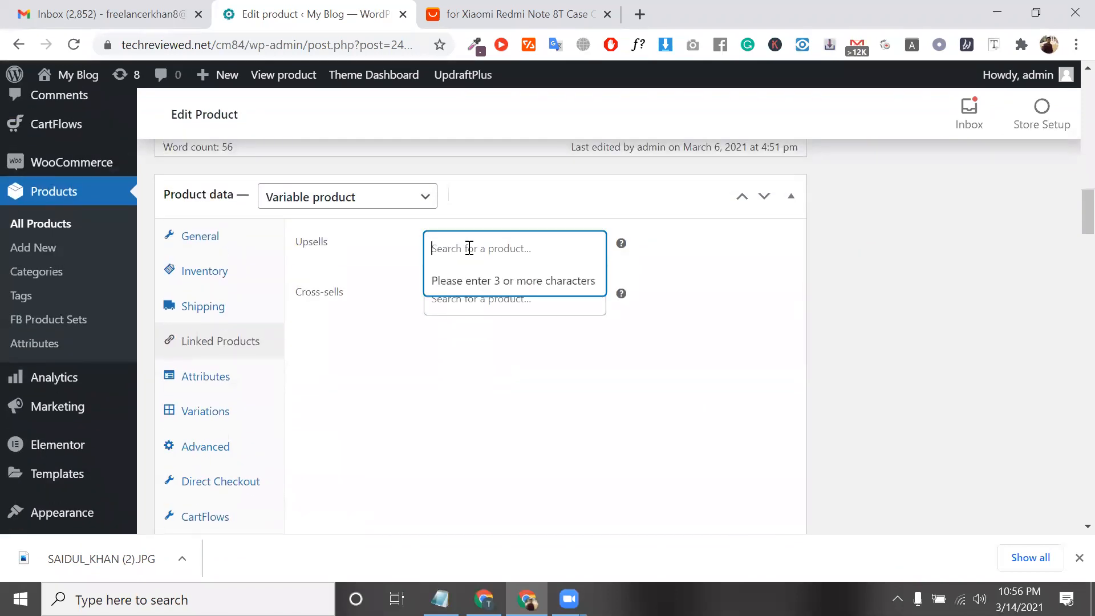
- Review the T-shirt's title, description, categories and product image
scroll(469, 248, up, 12)
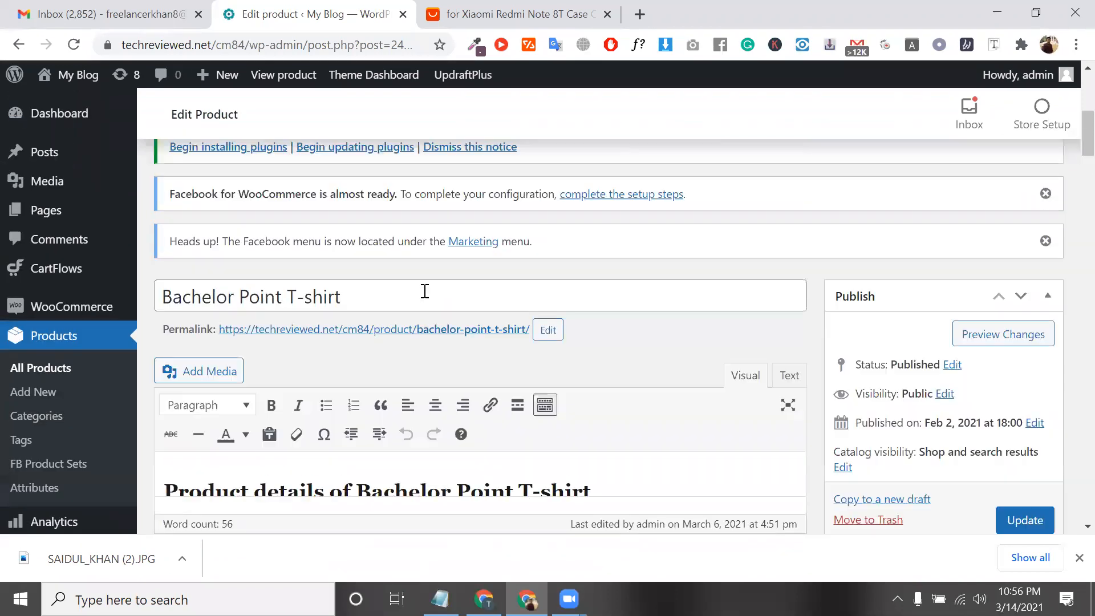
triple_click(386, 301)
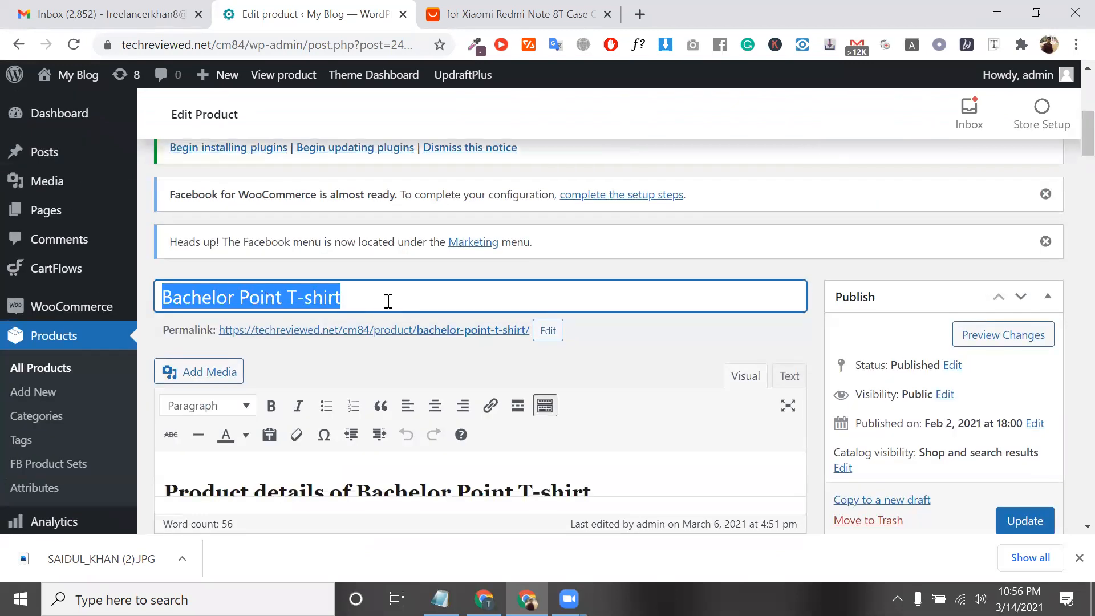
scroll(422, 374, down, 5)
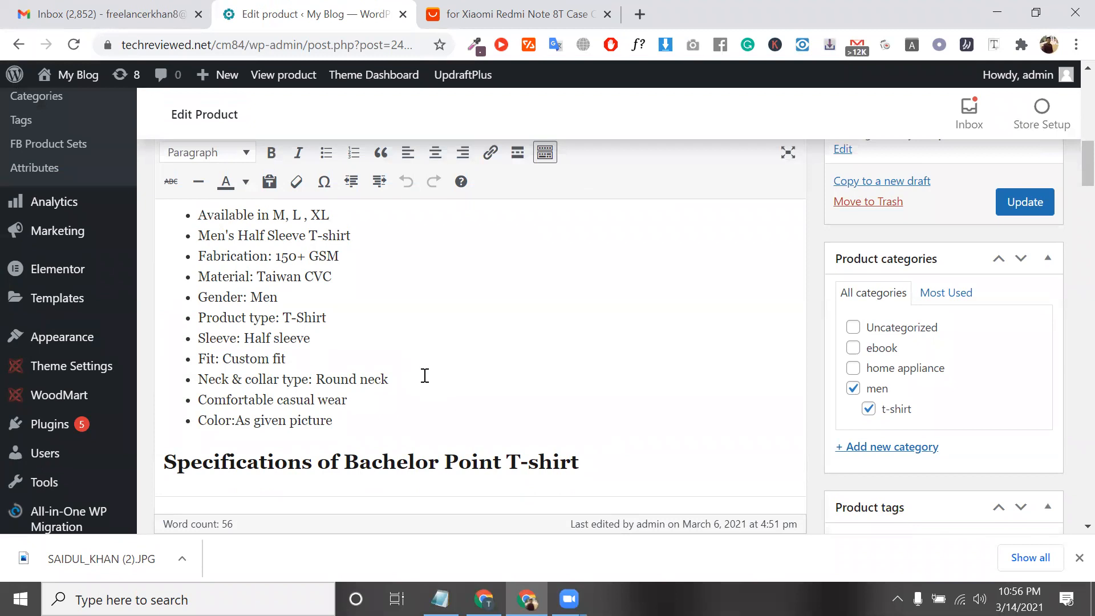
scroll(425, 376, down, 5)
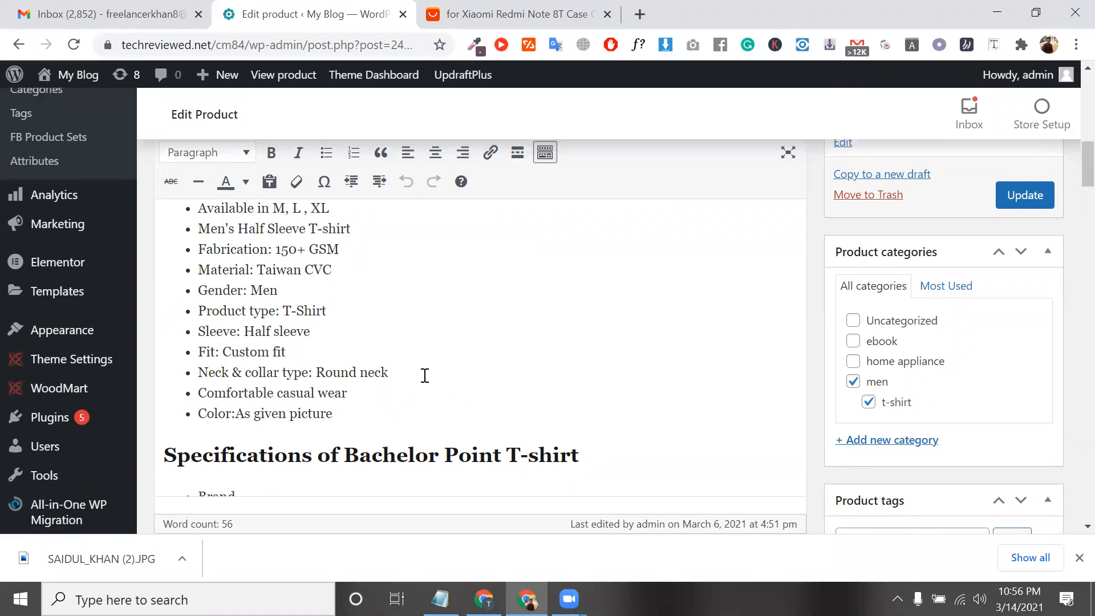
scroll(425, 384, down, 3)
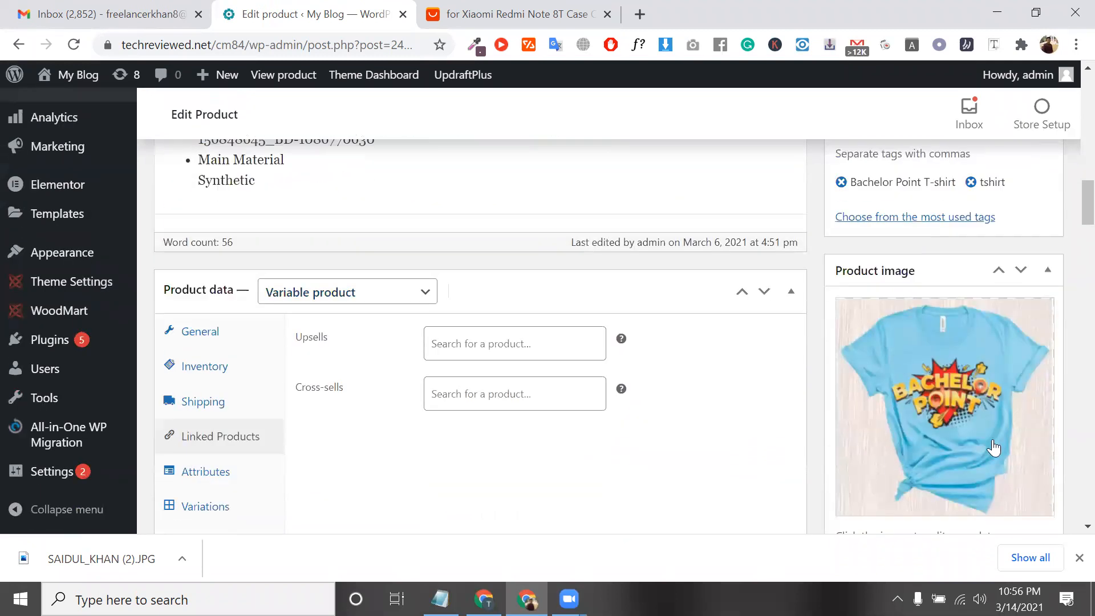
click(508, 341)
text(sa)
key(BackSpace)
key(BackSpace)
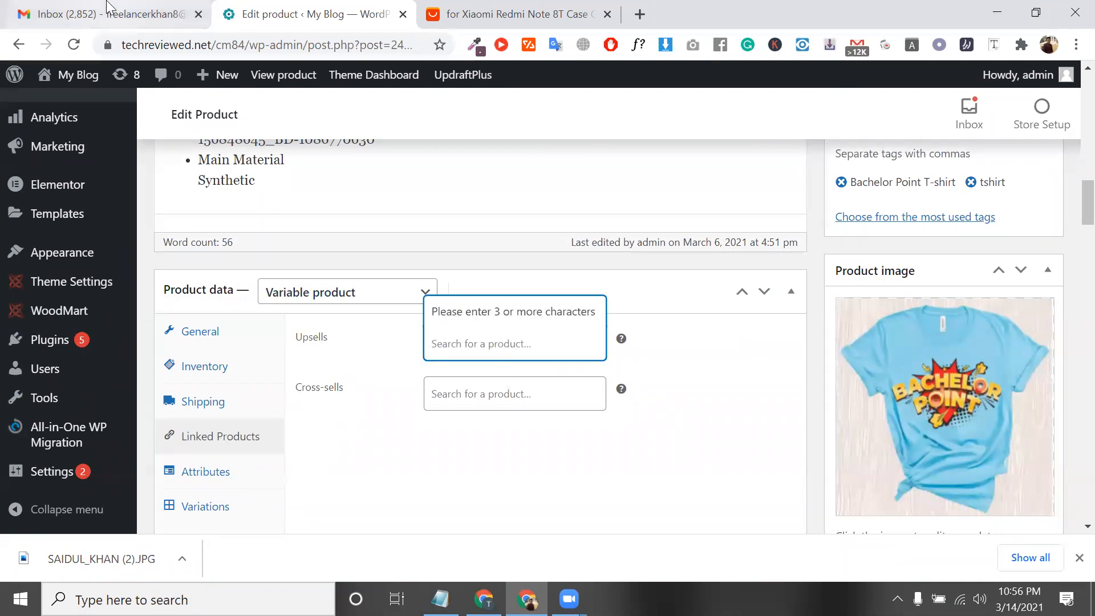
click(478, 339)
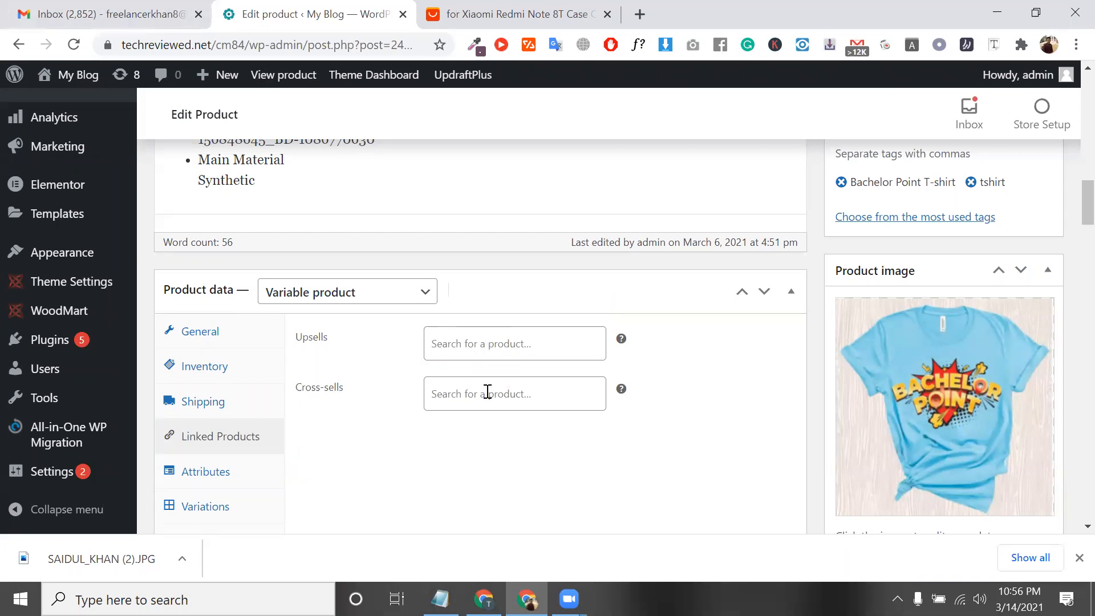
- Search the cross-sell products for "doo" and add Schuifdeurbeslag Bovenop (#33) as a cross-sell
click(487, 393)
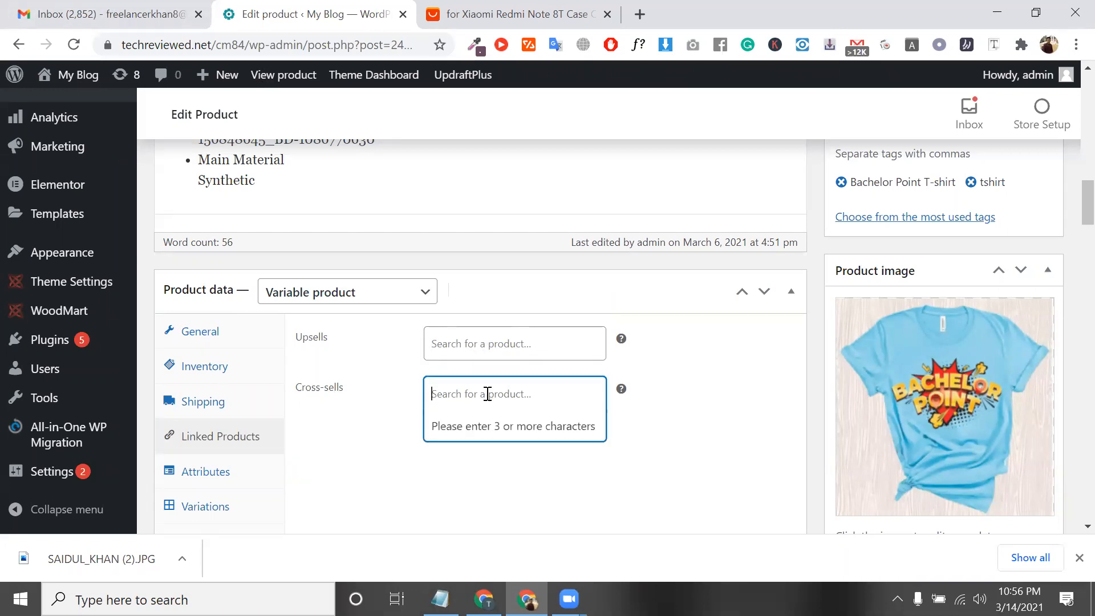
text(doo)
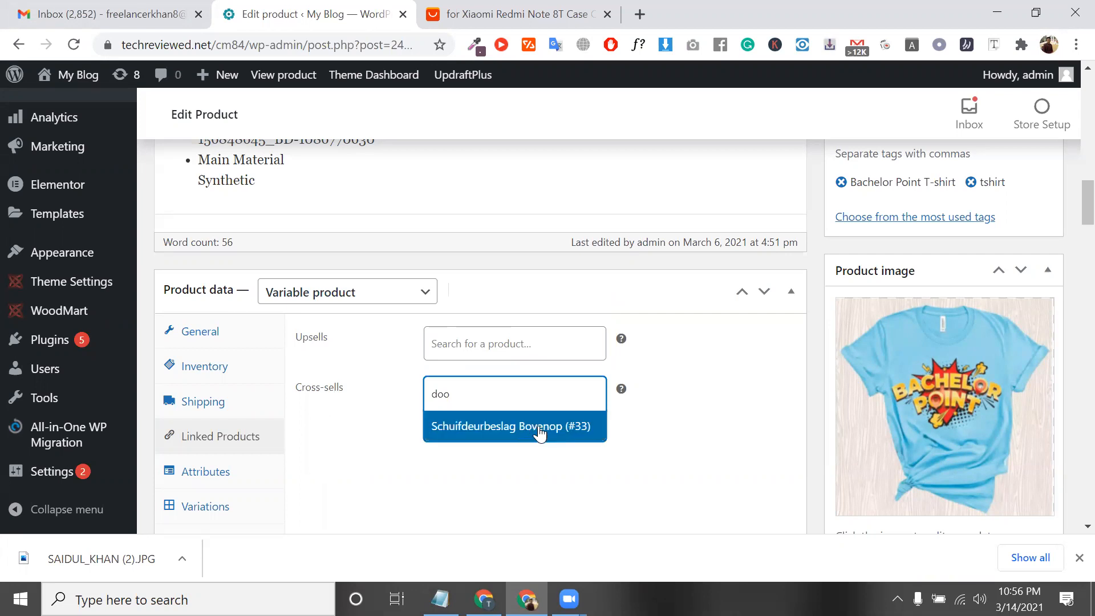
click(536, 427)
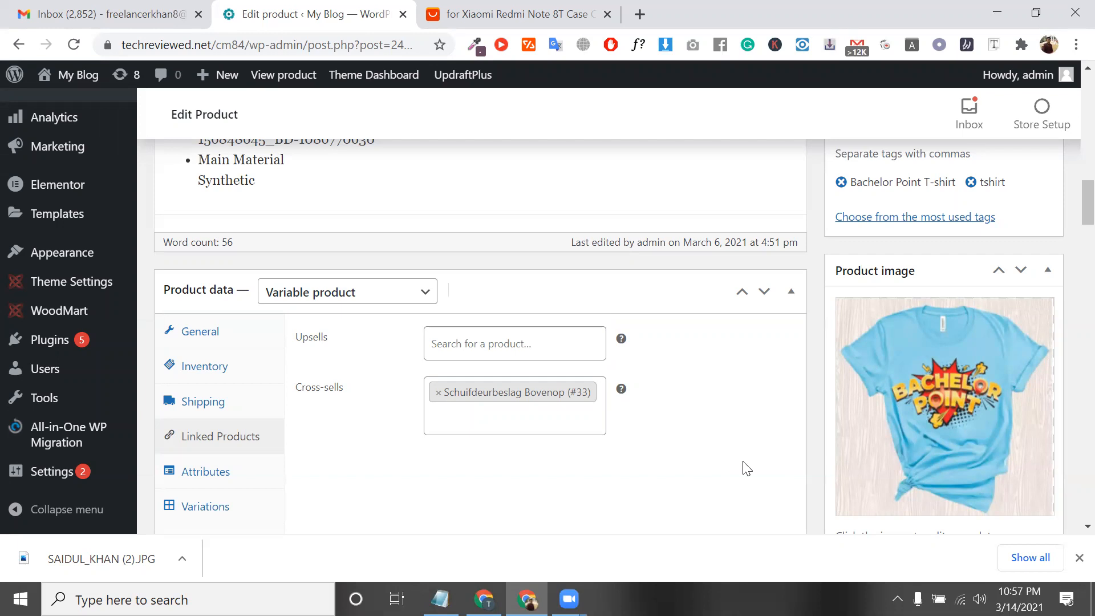
click(516, 350)
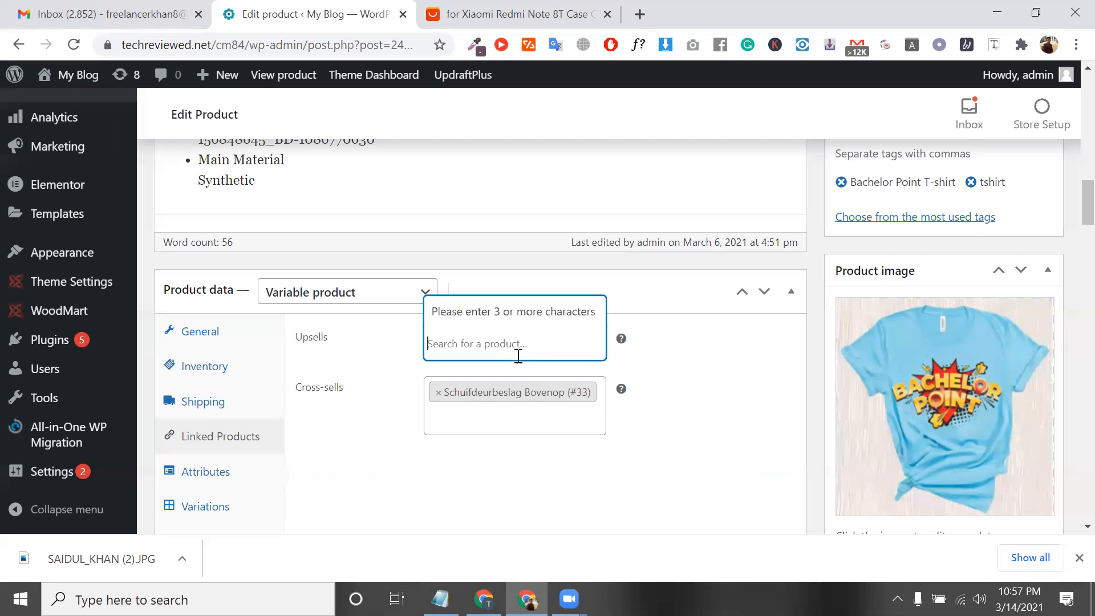
click(311, 255)
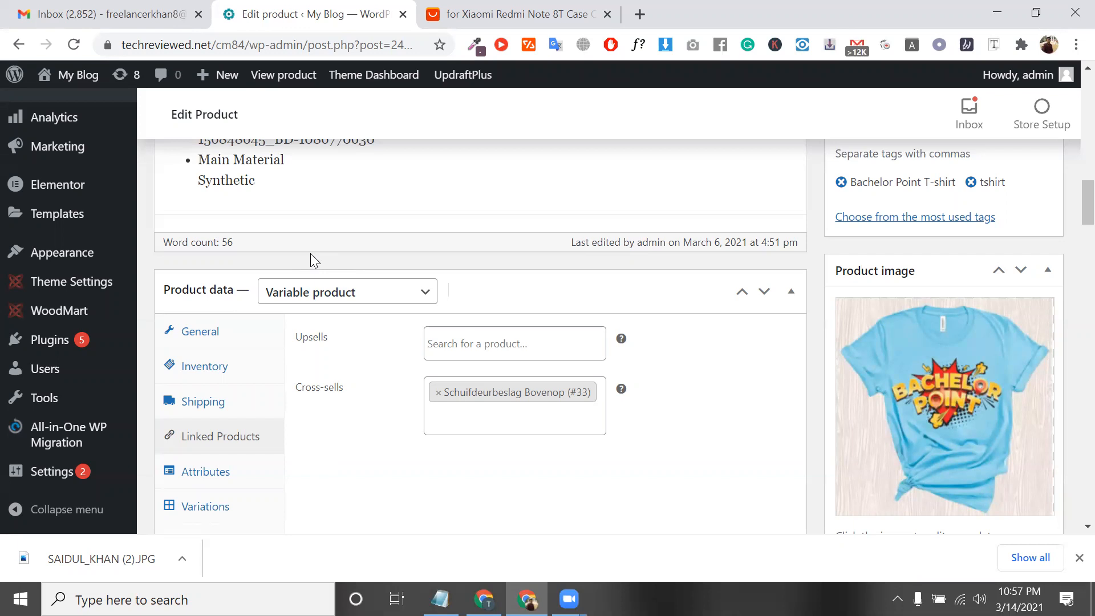
click(873, 382)
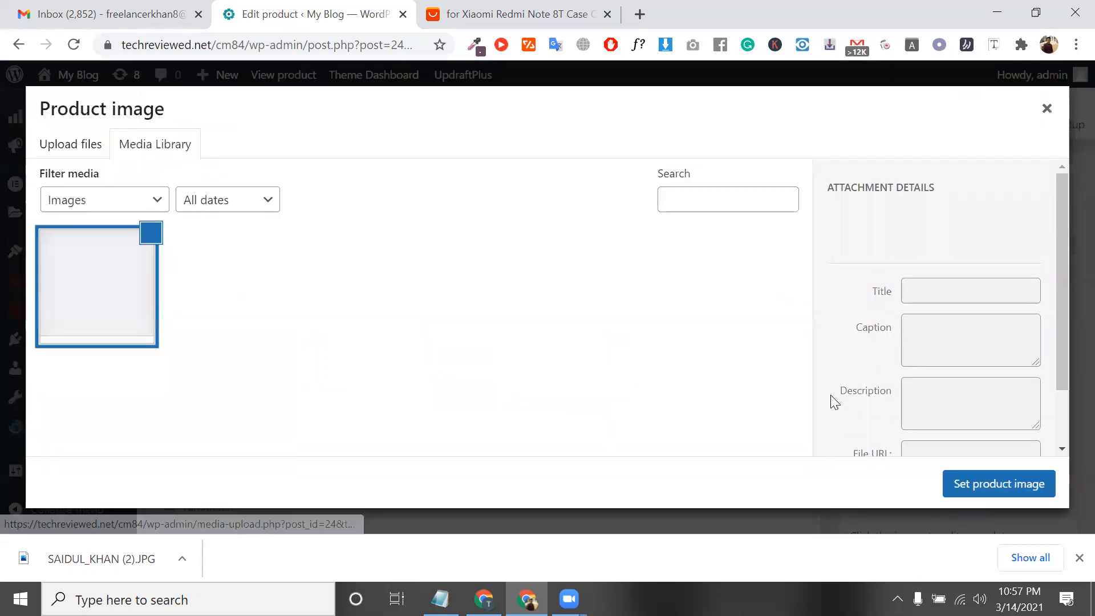
click(1050, 111)
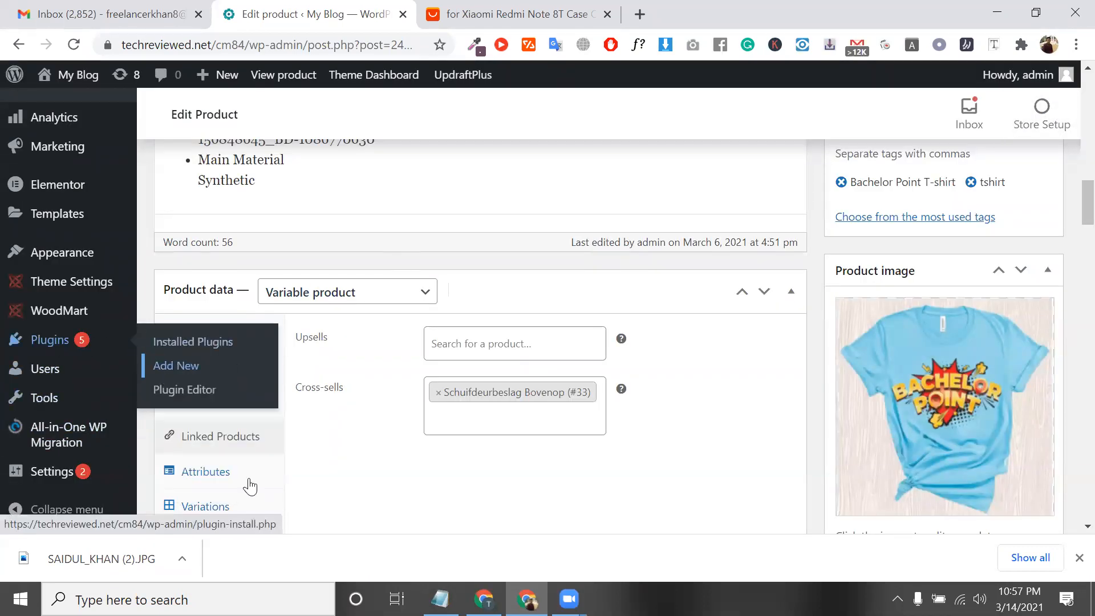
- Switch to the Notepad plugin notes and copy "woocommerce boost sales" from the upsell & cross section
key(alt+Tab)
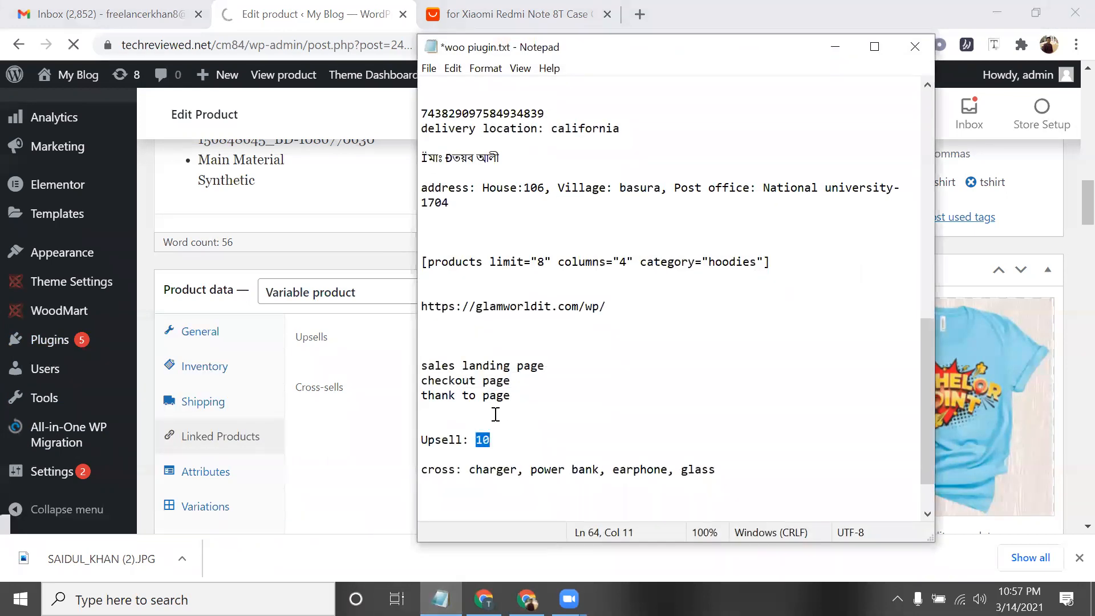
scroll(533, 321, up, 1)
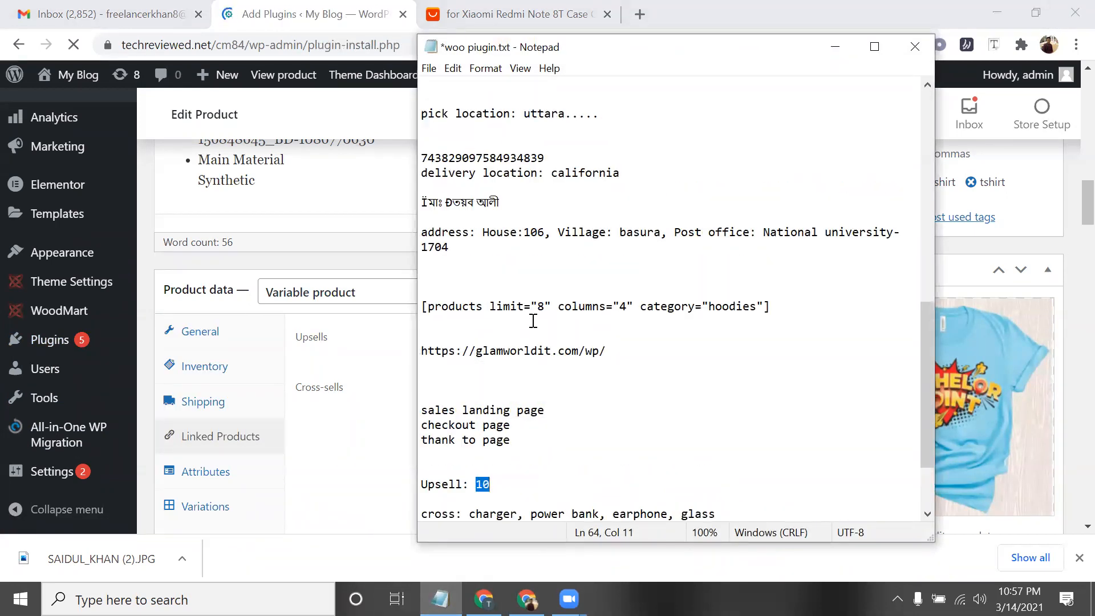
scroll(533, 321, up, 10)
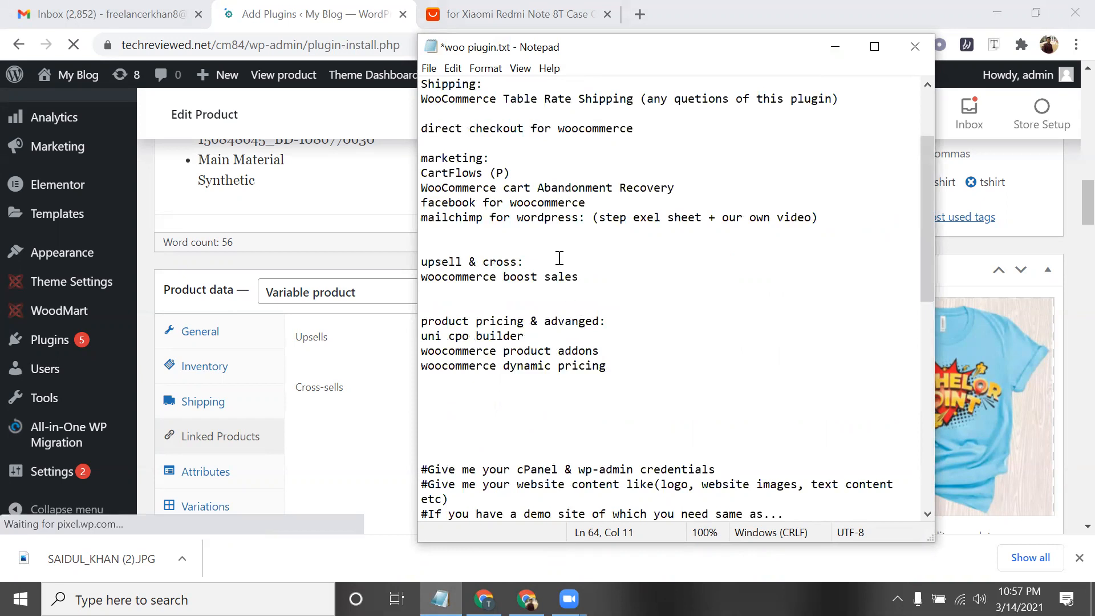
scroll(587, 319, up, 1)
click(593, 320)
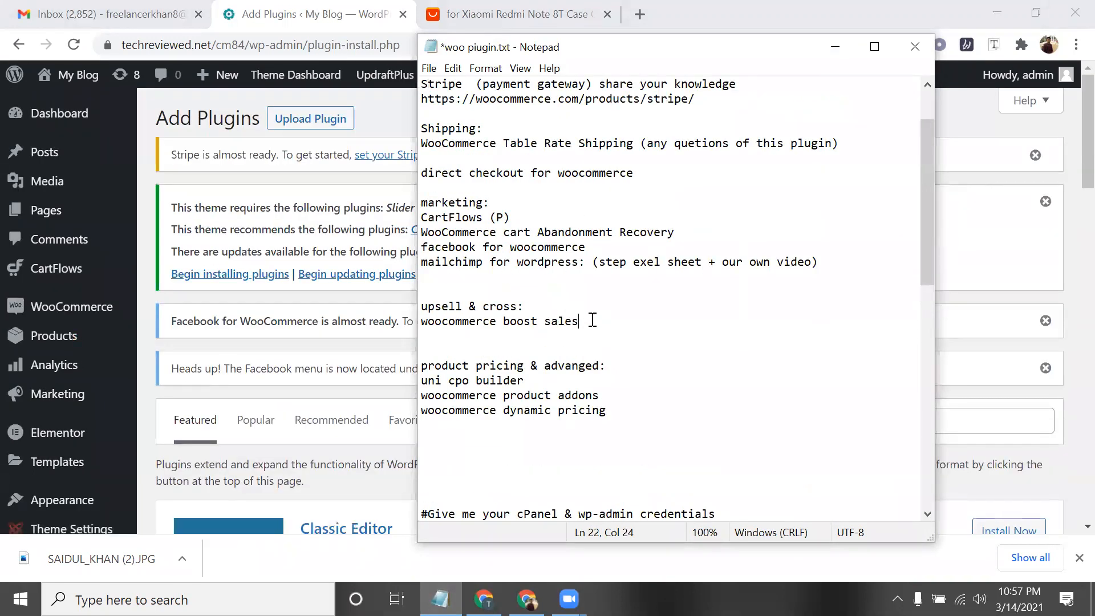
mouse_move(408, 340)
mouse_down()
mouse_move(423, 330)
mouse_move(414, 327)
mouse_up()
key(ctrl+c)
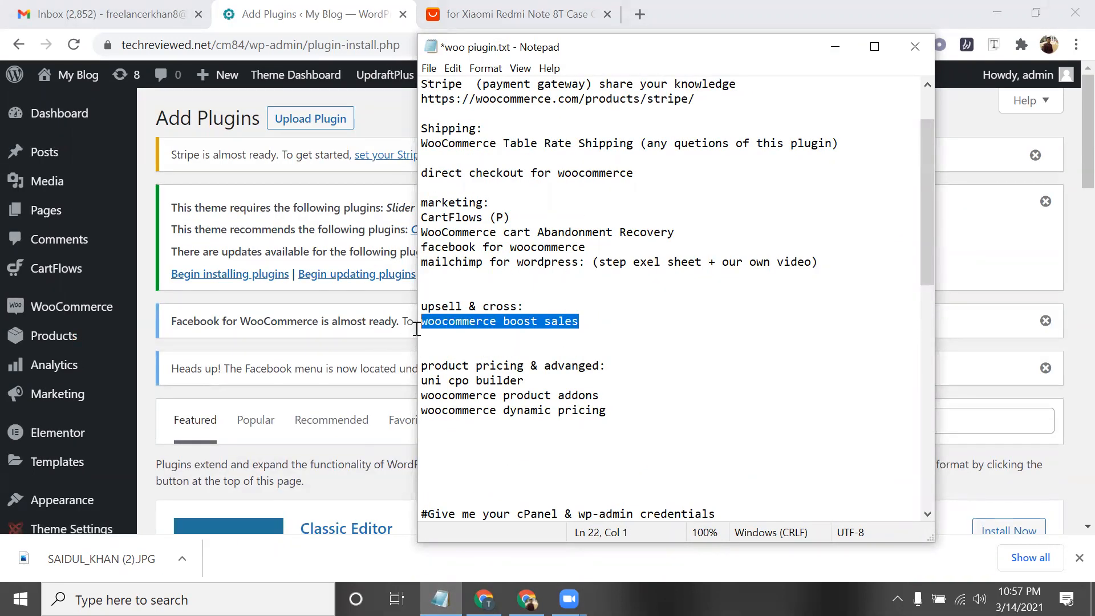
- Search the WordPress plugin directory for "woocommerce boost sales" and look through the results
click(251, 323)
click(933, 429)
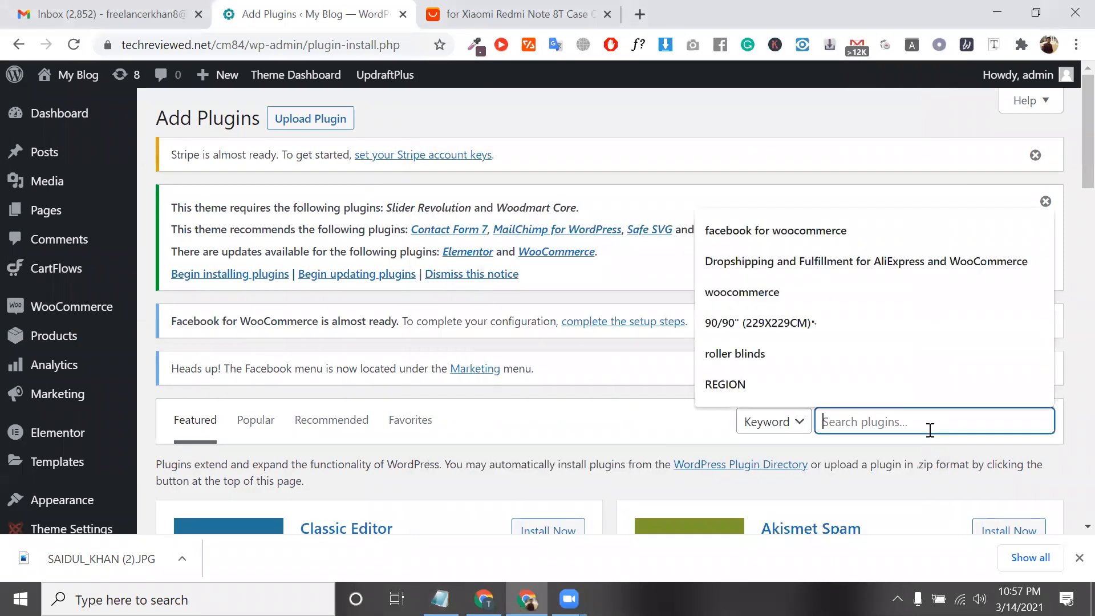
key(ctrl+v)
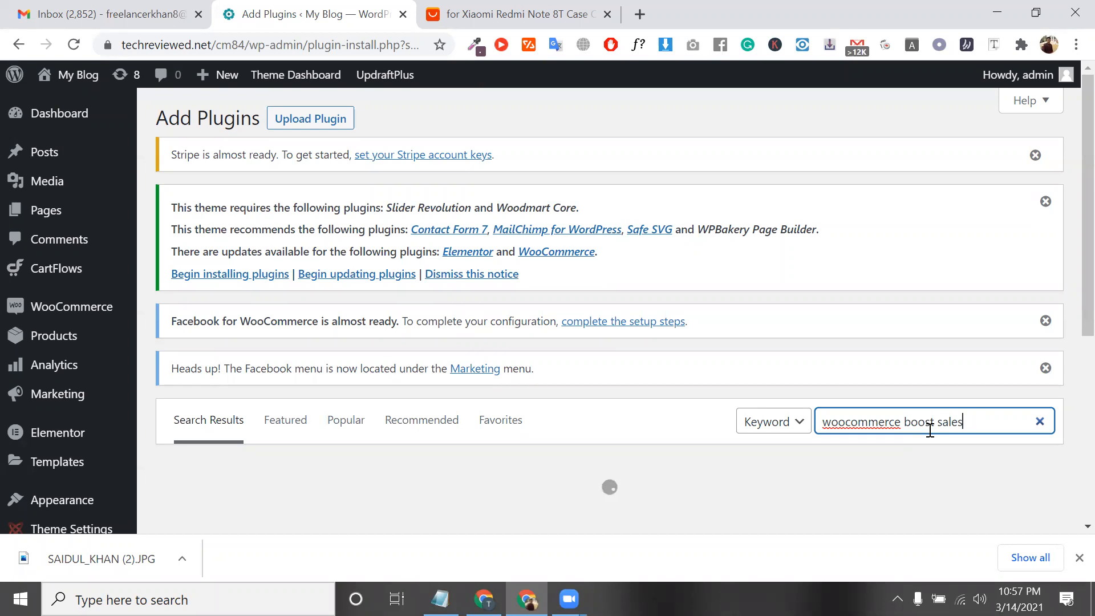
scroll(983, 313, down, 2)
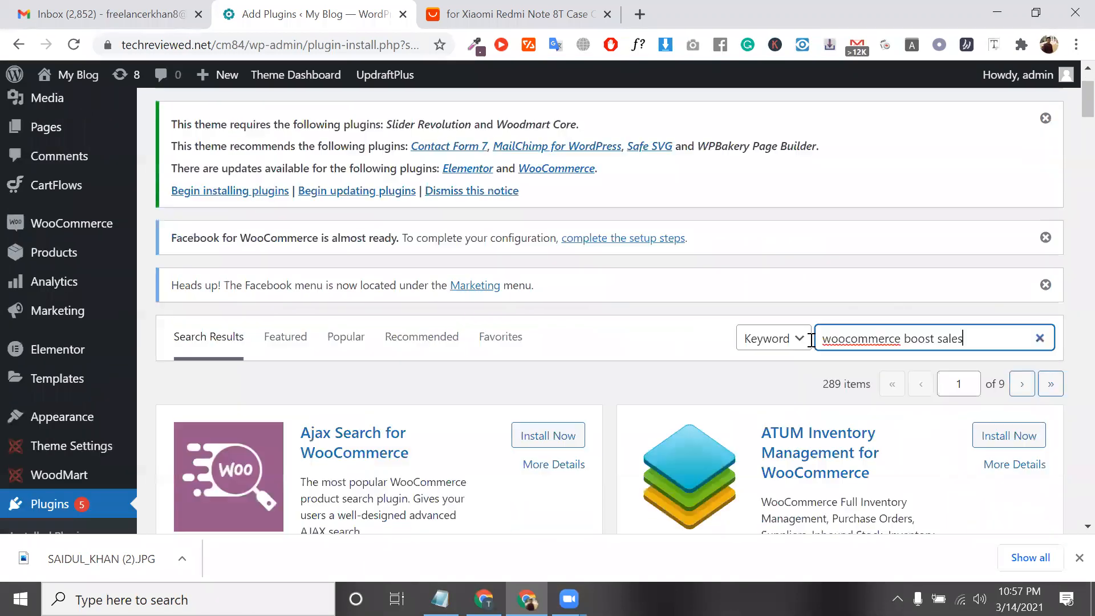
scroll(625, 343, down, 4)
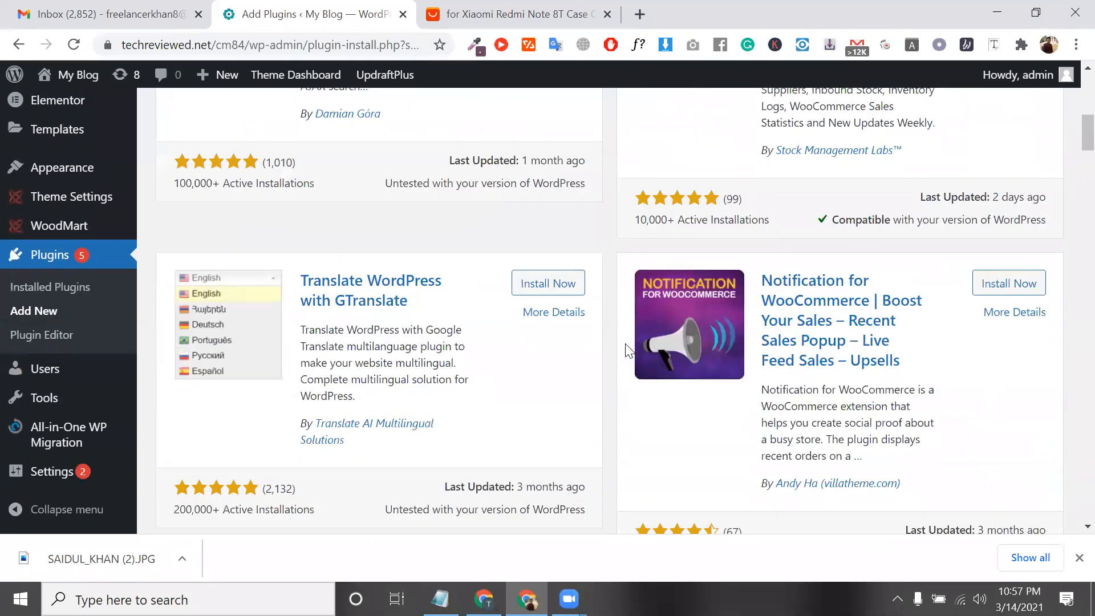
scroll(628, 350, up, 6)
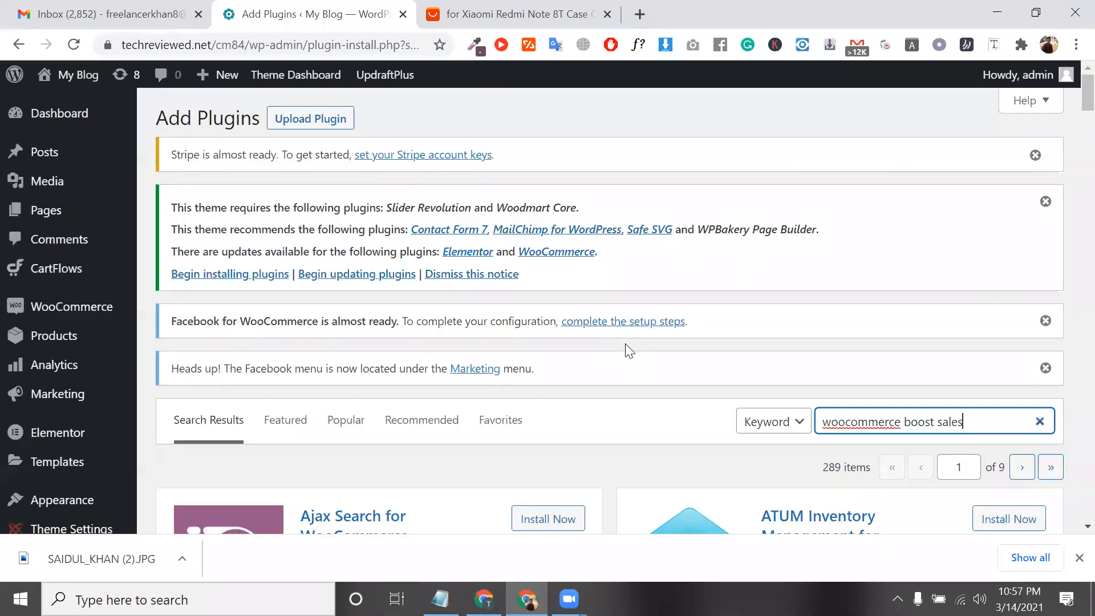
- Open the plugin upload form and start choosing a plugin ZIP file from the computer
click(310, 118)
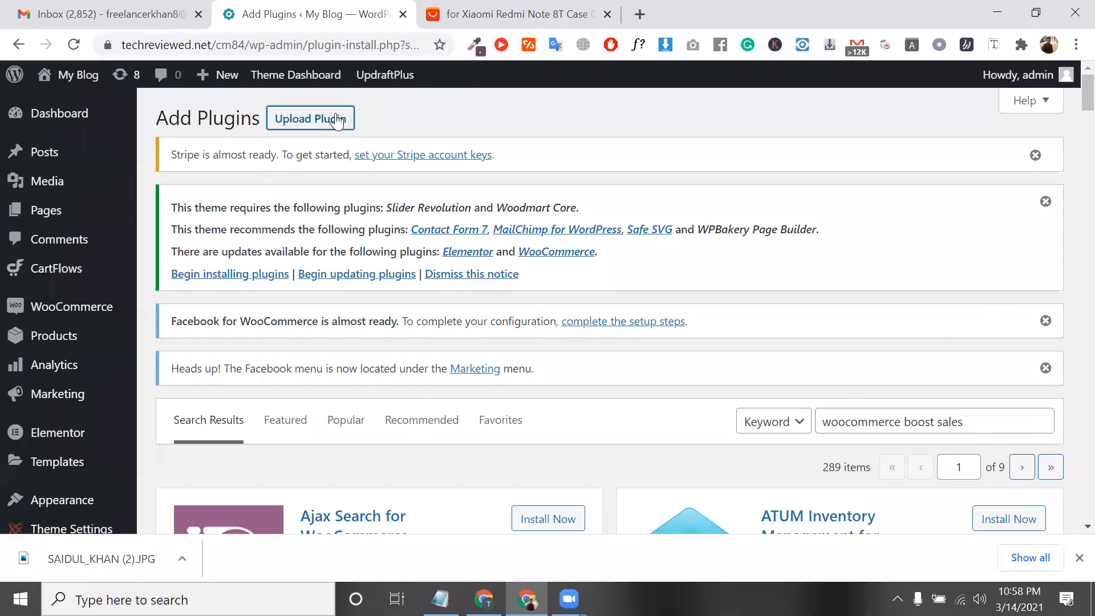
scroll(517, 493, down, 1)
scroll(511, 390, down, 2)
click(509, 384)
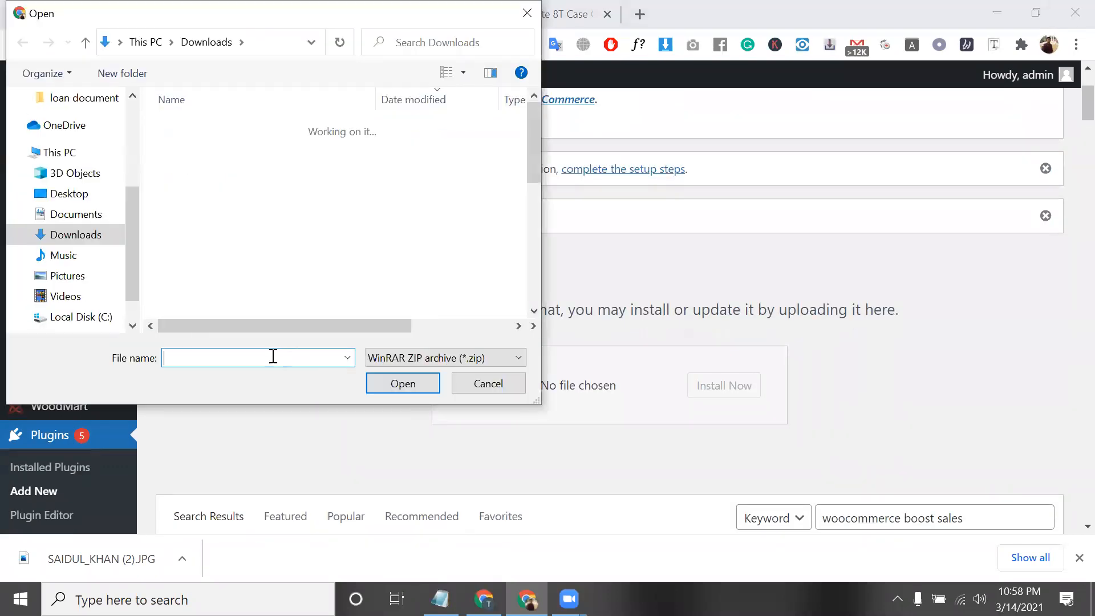
- Search the Downloads file names for "woocommerce" and examine the suggested files for the boost sales plugin
text(w)
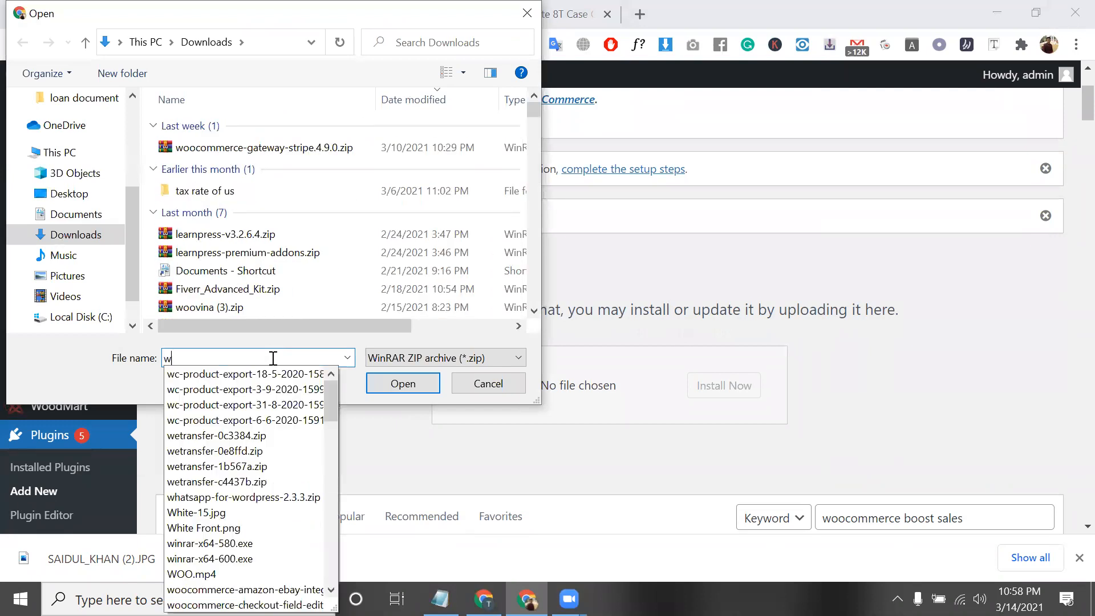
text(oocomer)
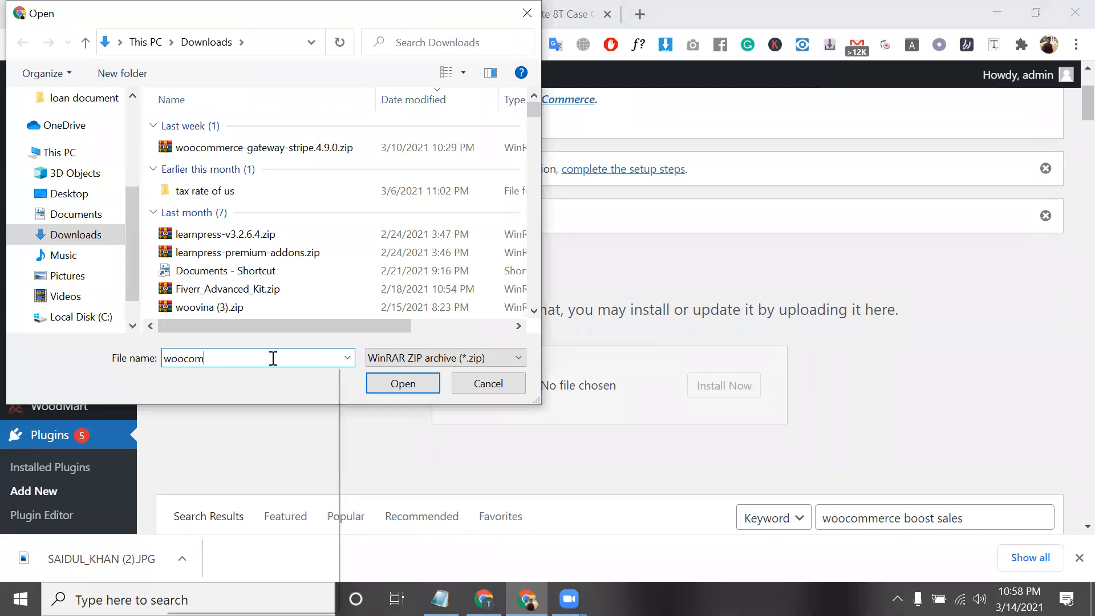
key(BackSpace)
text(merce)
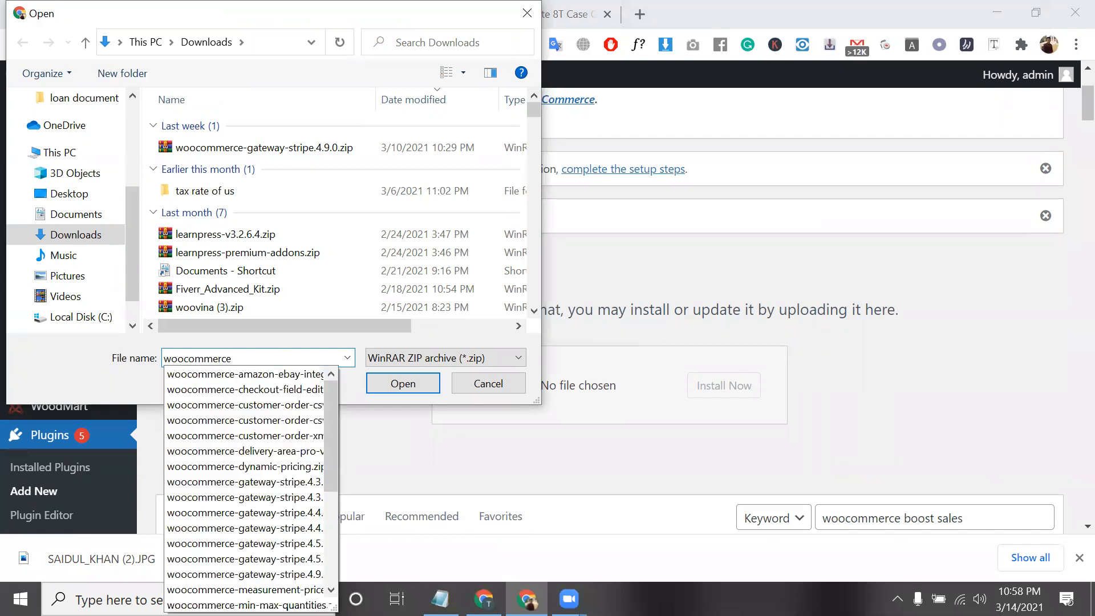
text( bo)
key(BackSpace)
key(BackSpace)
key(BackSpace)
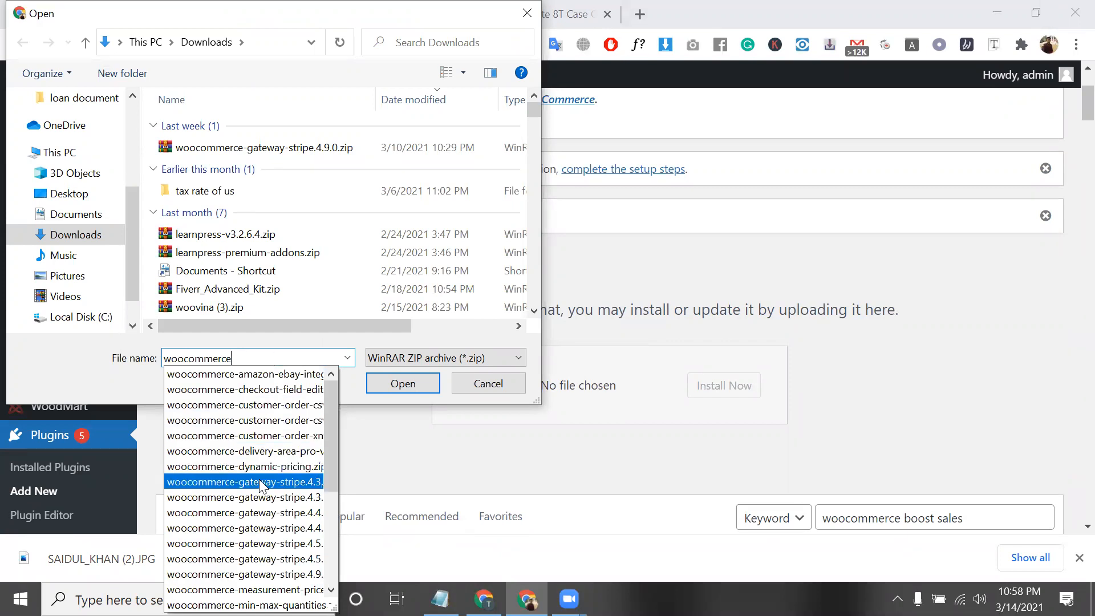
scroll(259, 479, down, 1)
scroll(261, 485, down, 3)
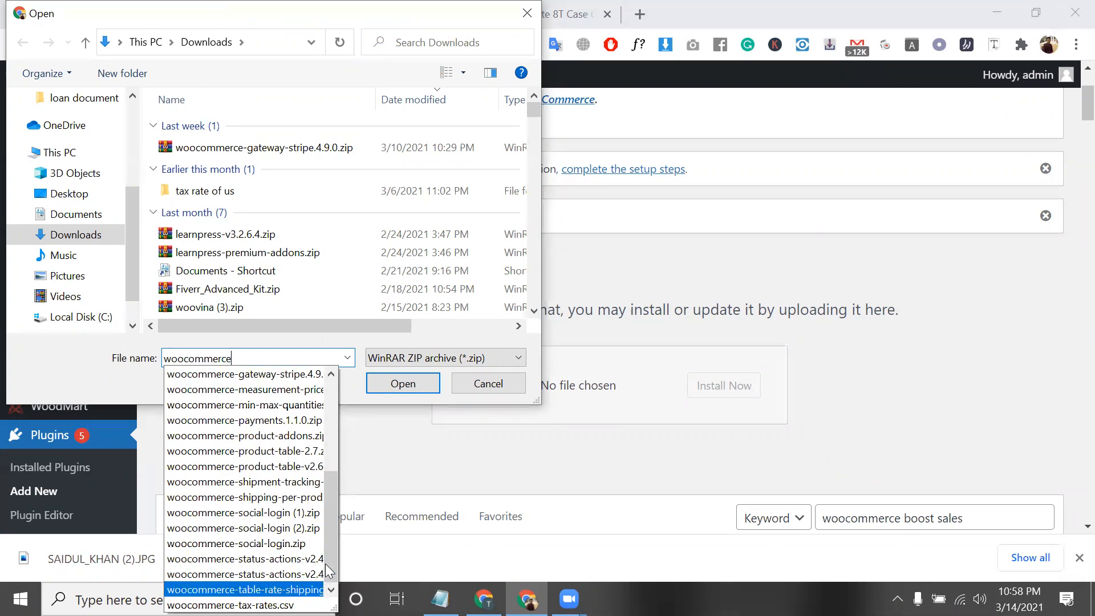
drag(327, 563, 333, 490)
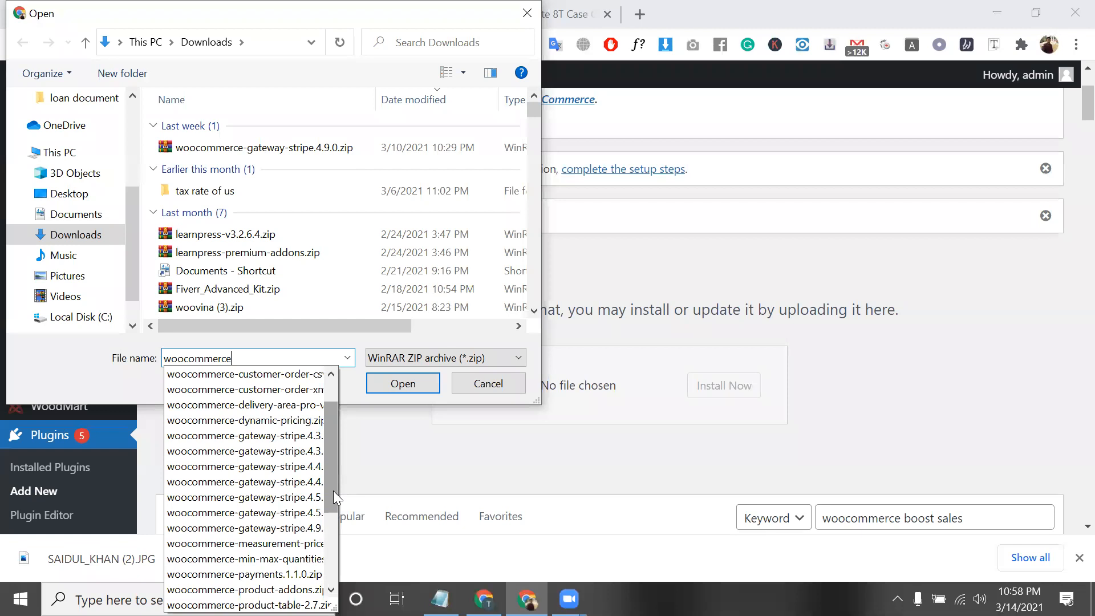
drag(333, 491, 326, 565)
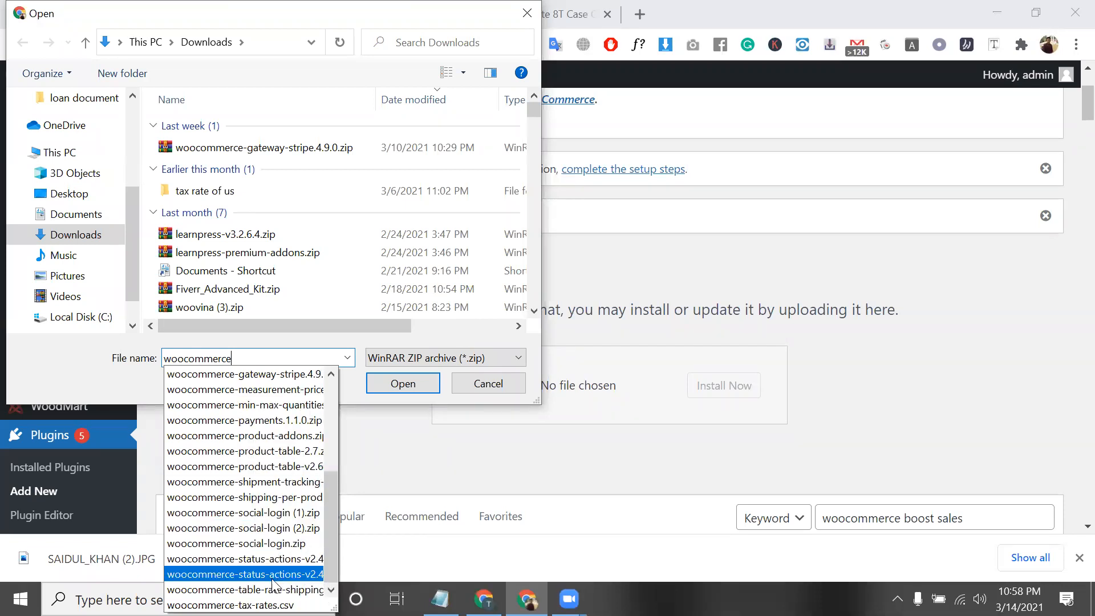
scroll(275, 513, up, 5)
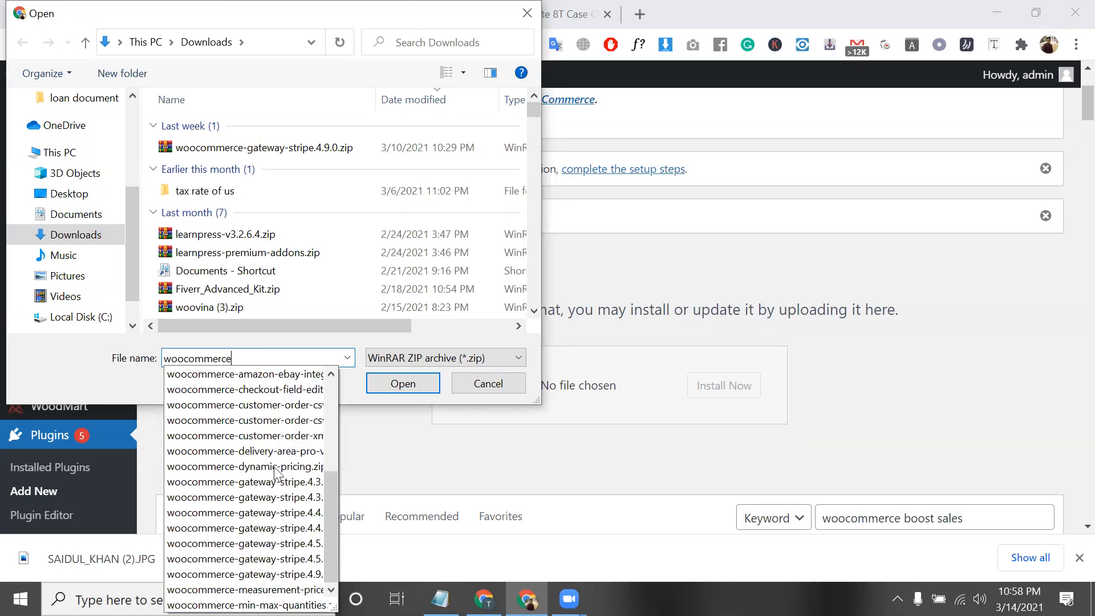
- Replace the file name search with "bo", check the suggestions, and clear it
double_click(263, 359)
key(BackSpace)
text(bo)
key(BackSpace)
key(BackSpace)
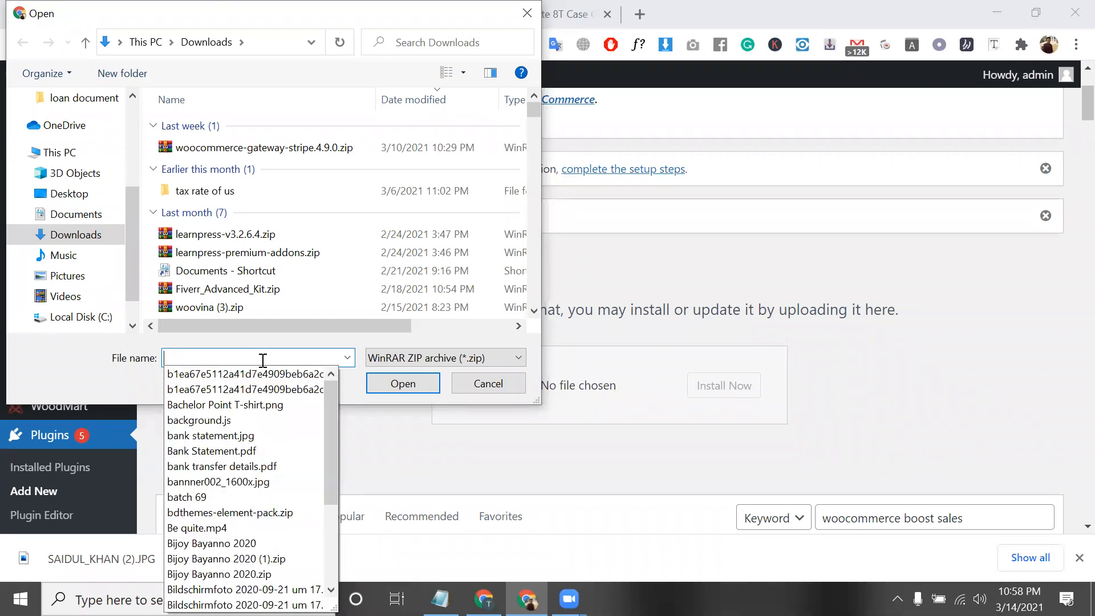
- Look through the ZIP archives in Downloads for the boost sales plugin and close the file selection without choosing one
scroll(251, 263, down, 3)
scroll(249, 264, down, 5)
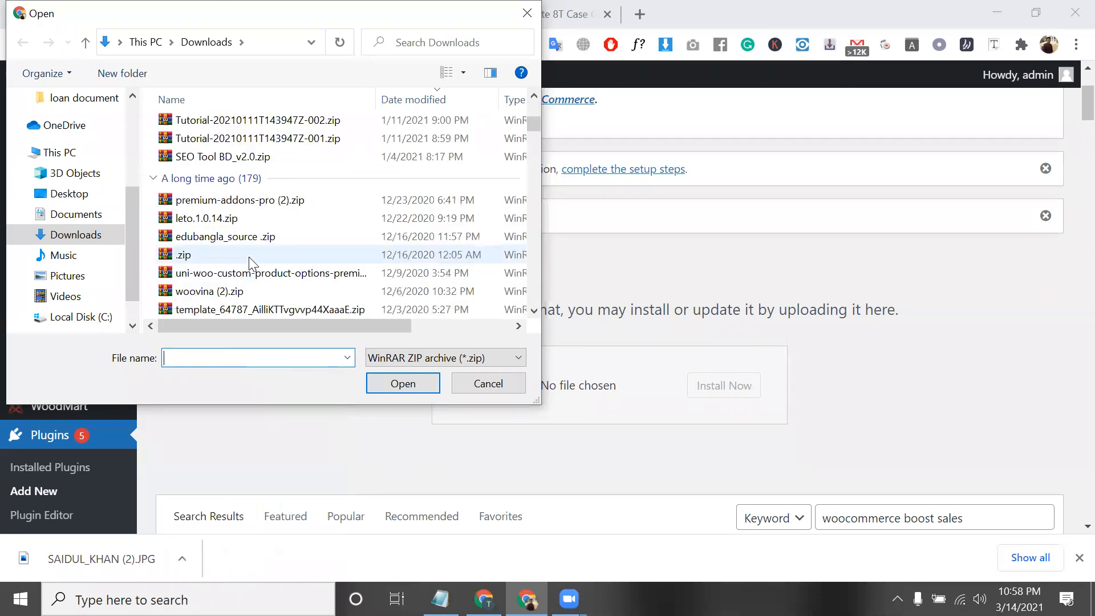
scroll(251, 263, down, 1)
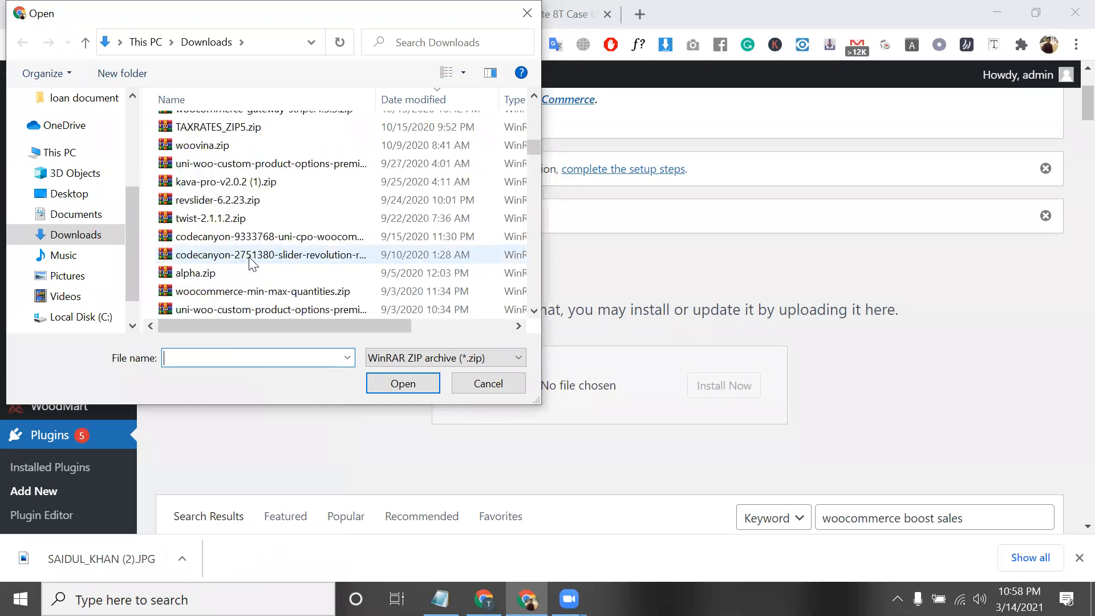
scroll(251, 264, down, 1)
scroll(298, 264, down, 1)
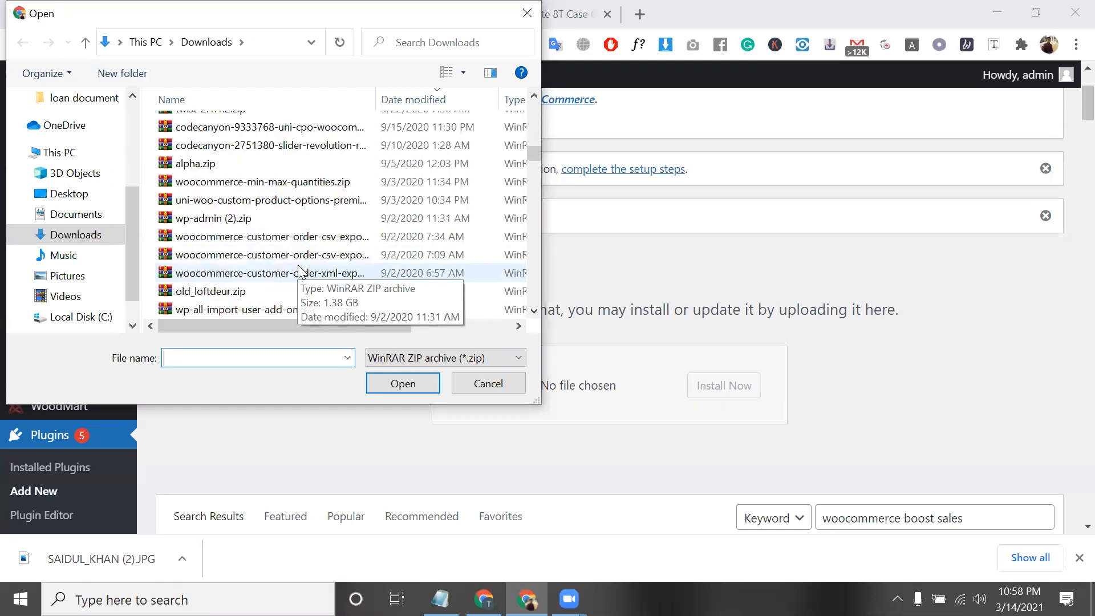
scroll(299, 270, down, 1)
scroll(298, 267, down, 2)
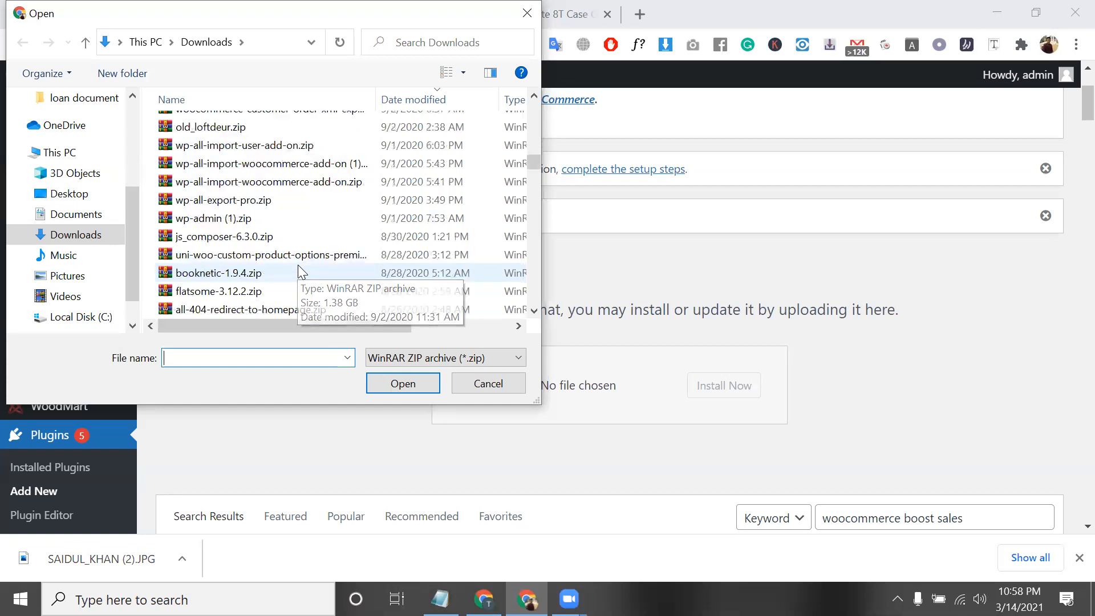
scroll(298, 266, down, 1)
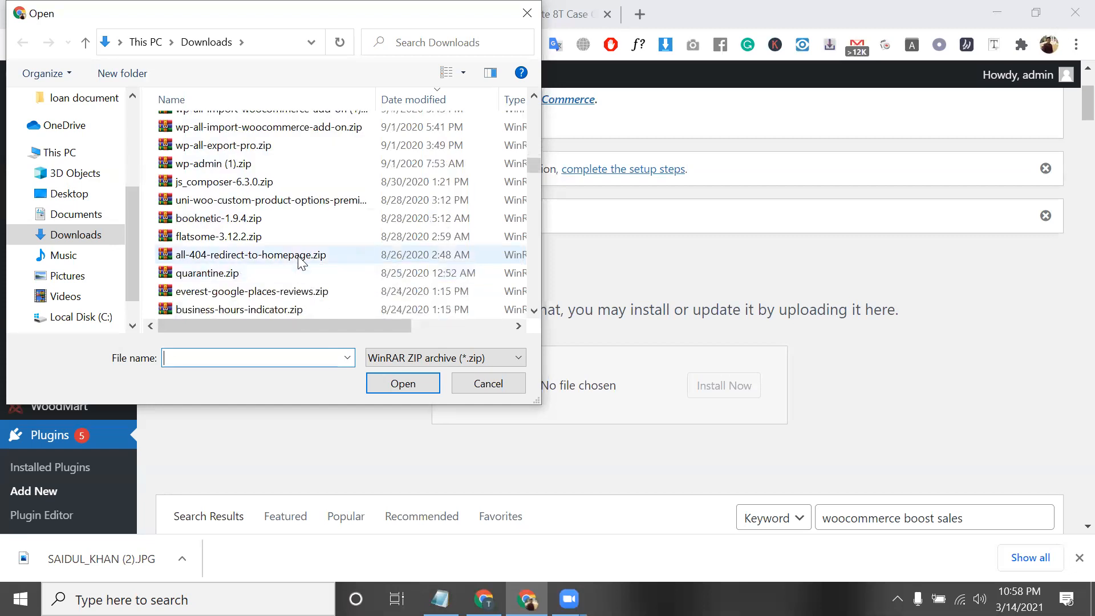
scroll(298, 251, down, 1)
scroll(299, 241, down, 2)
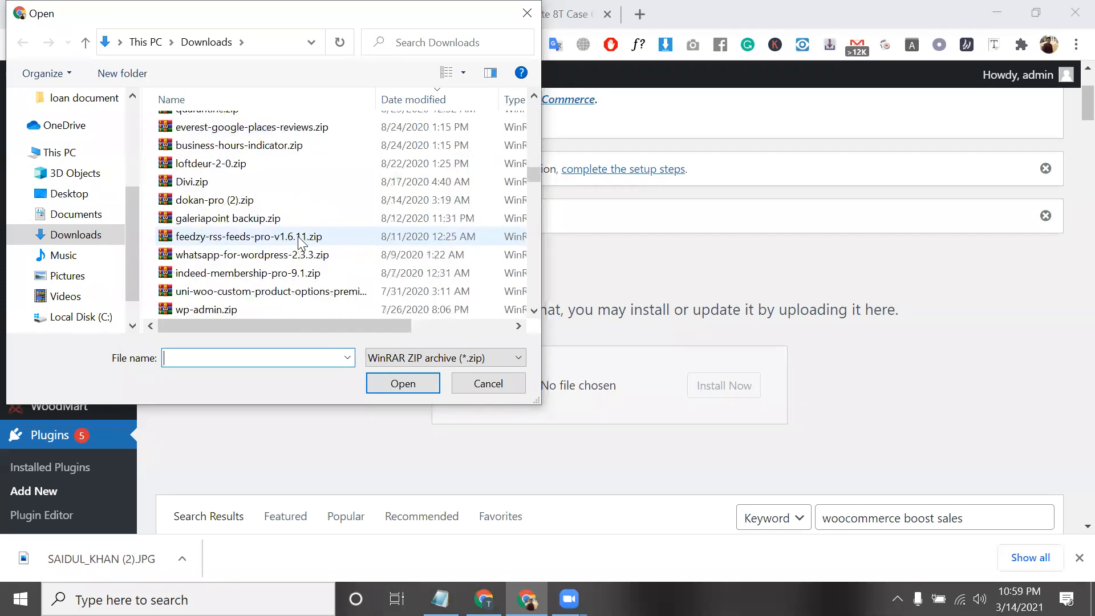
scroll(298, 240, down, 2)
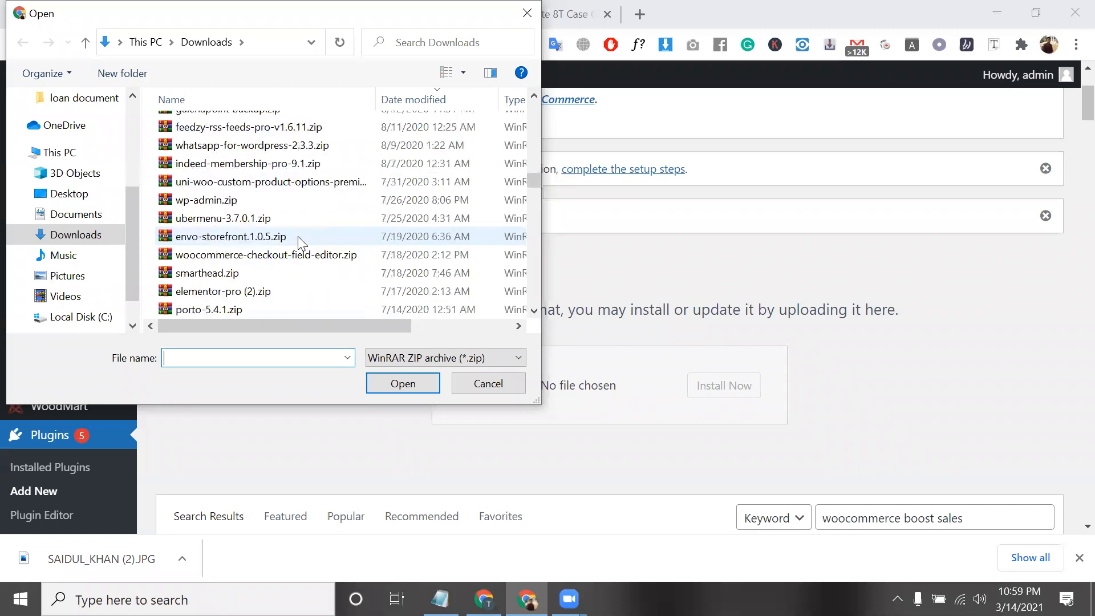
scroll(298, 236, down, 1)
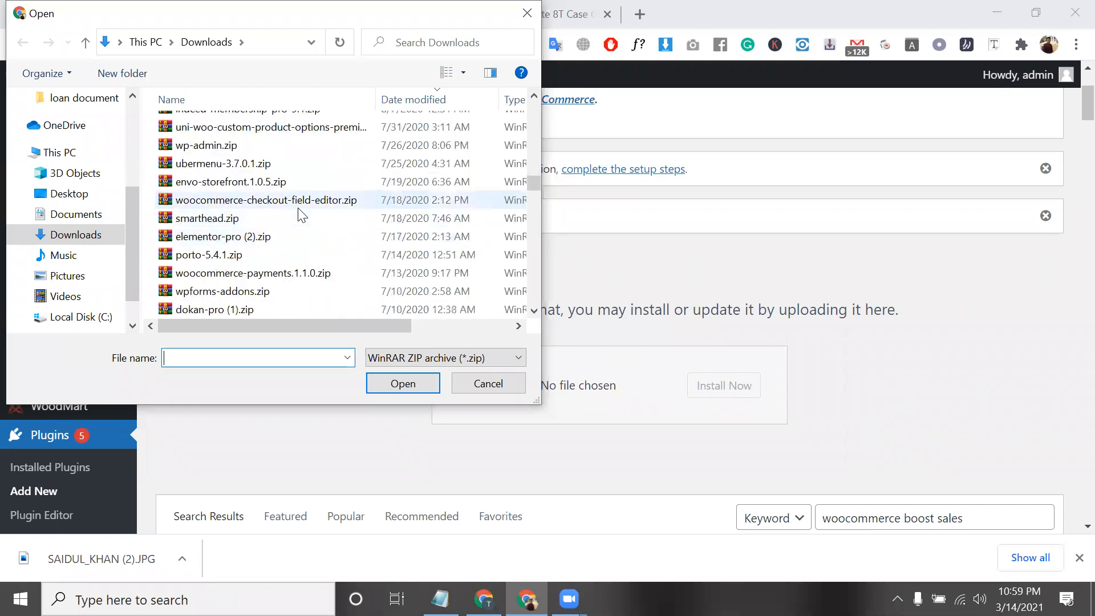
scroll(300, 214, down, 2)
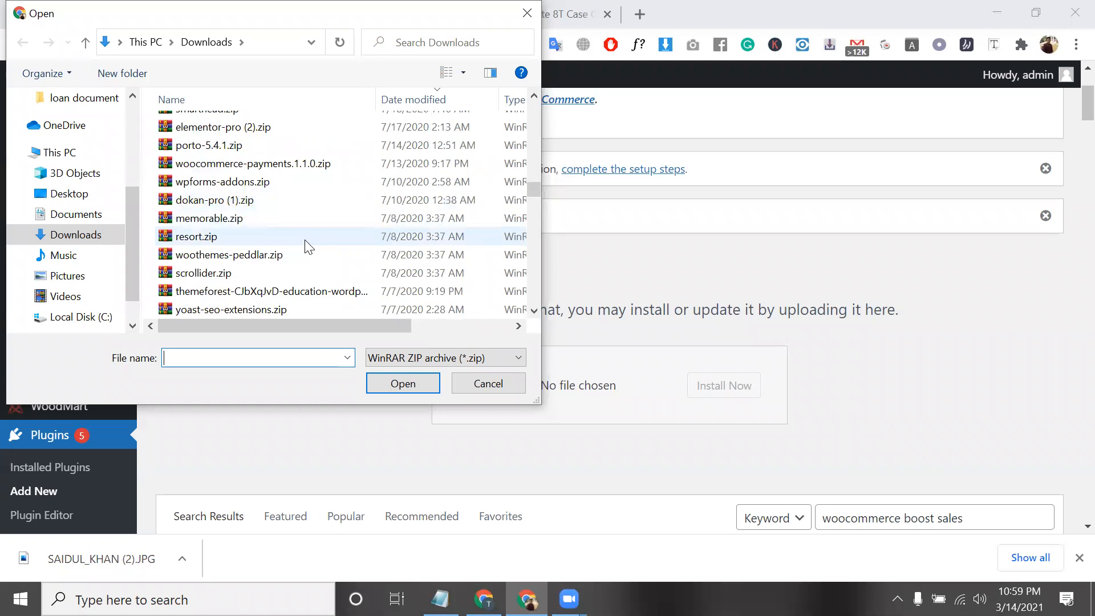
scroll(309, 245, down, 1)
scroll(309, 245, down, 1)
scroll(307, 245, down, 2)
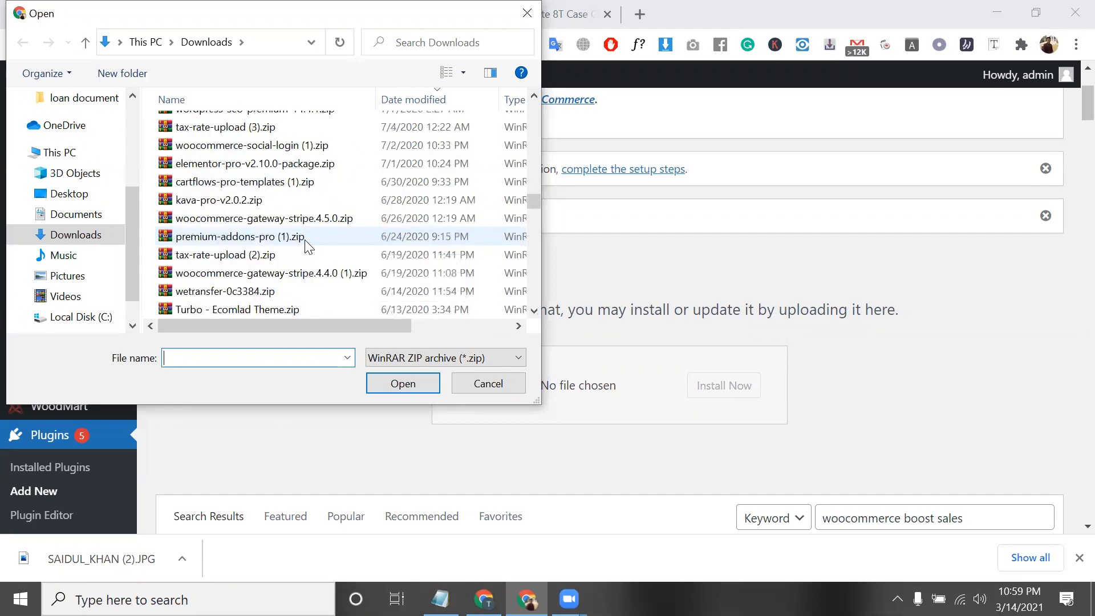
scroll(308, 245, down, 1)
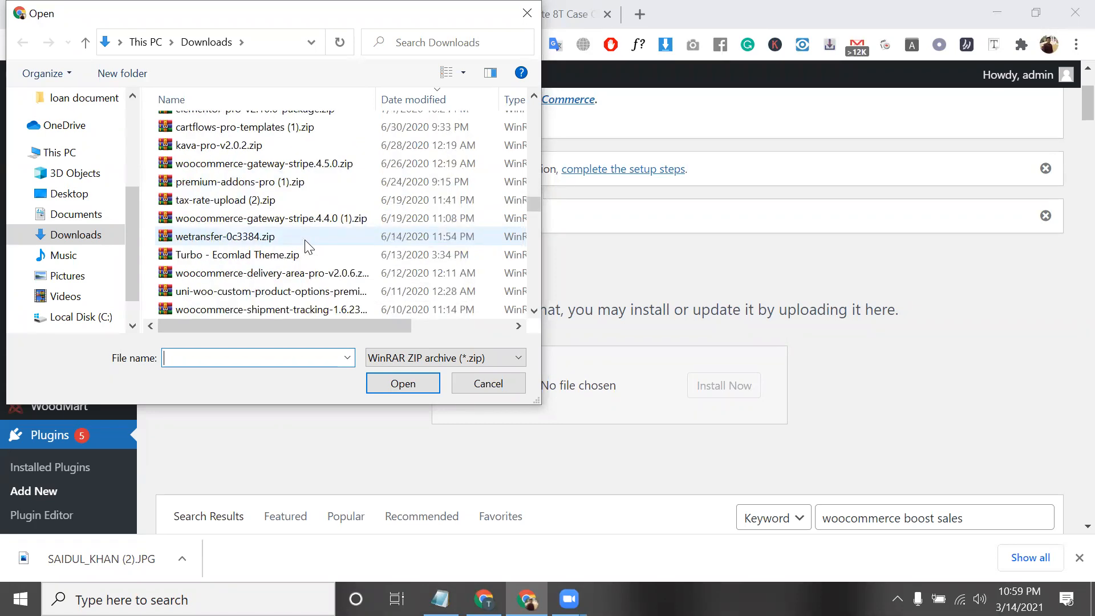
scroll(307, 245, down, 2)
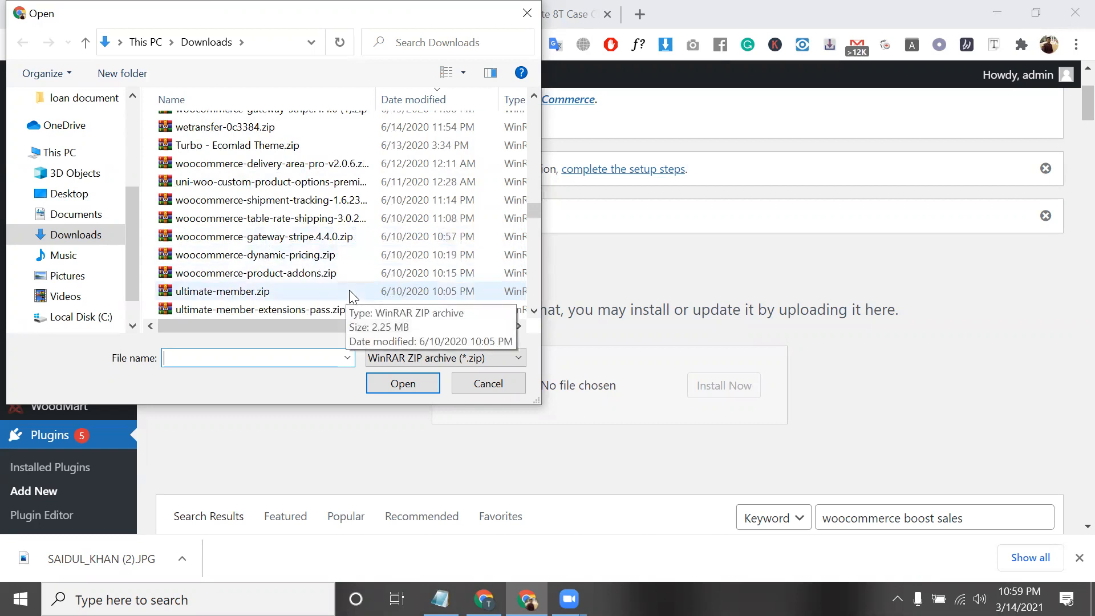
click(487, 383)
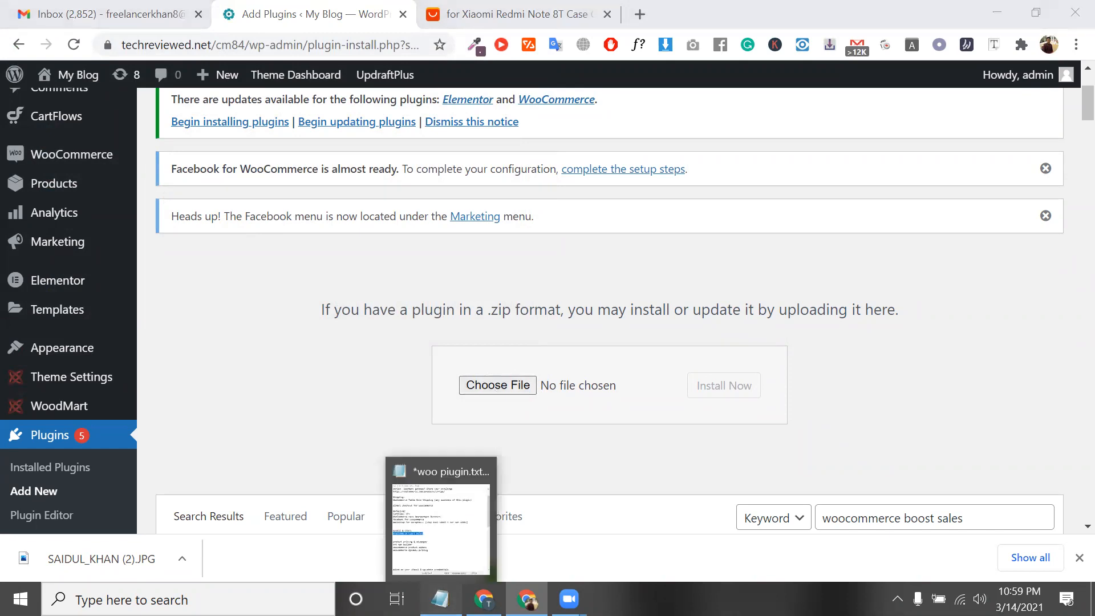
- Check the woocommerce boost sales entry under upsell & cross in the Notepad plugin list, and return to the WordPress Add Plugins page
click(439, 599)
click(593, 323)
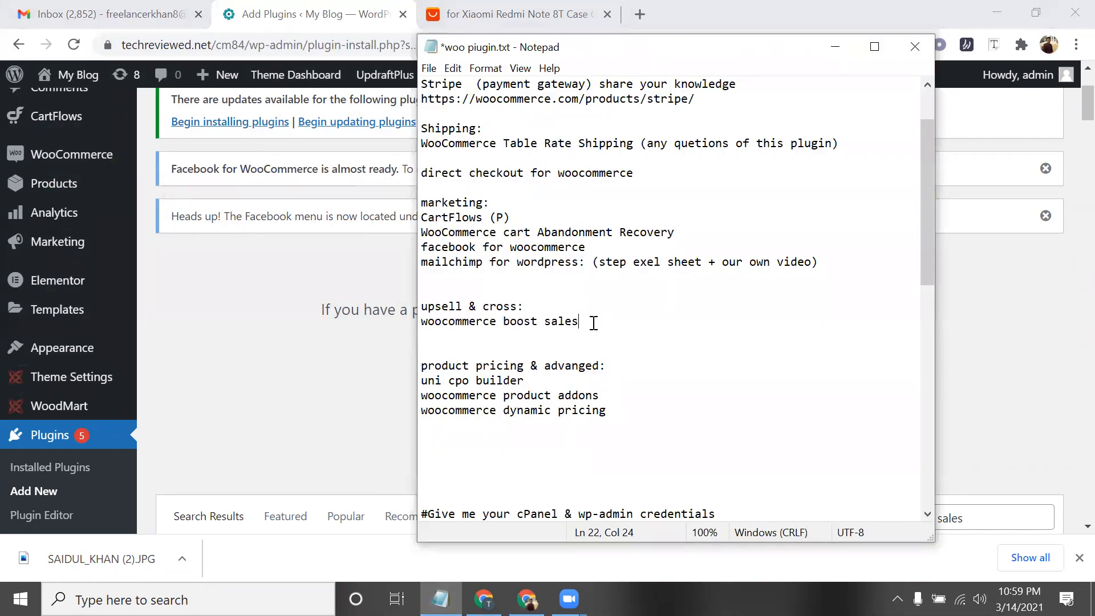
shift+click(421, 323)
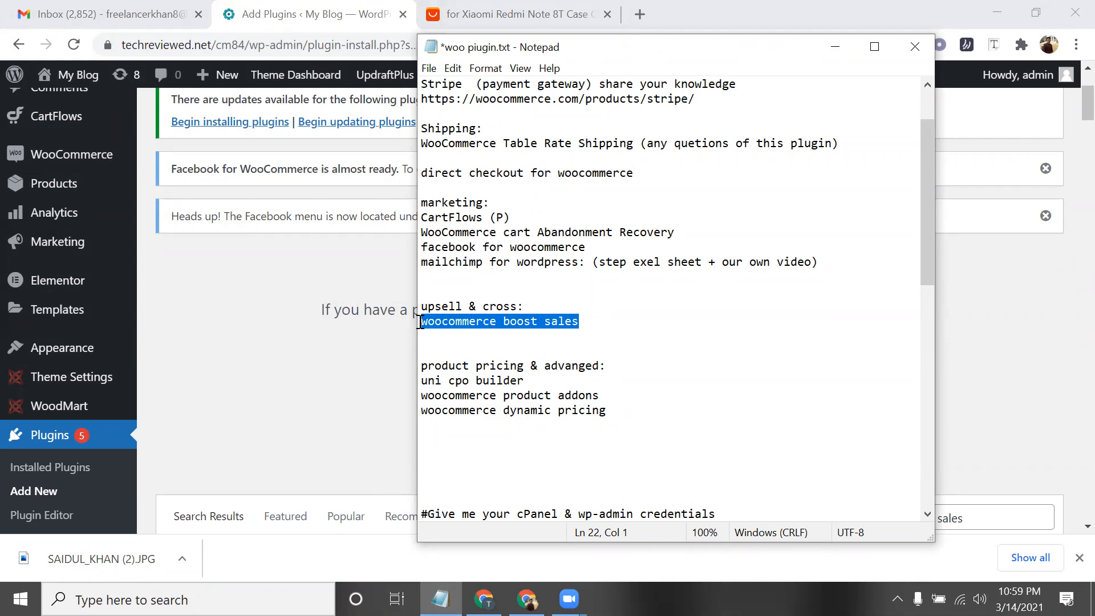
click(586, 321)
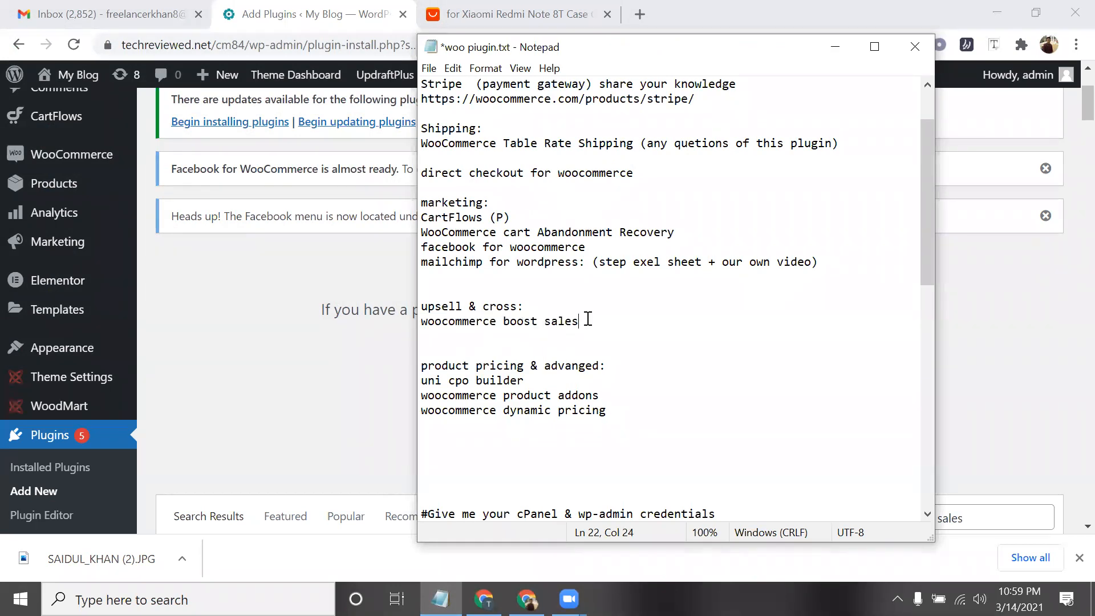
click(260, 279)
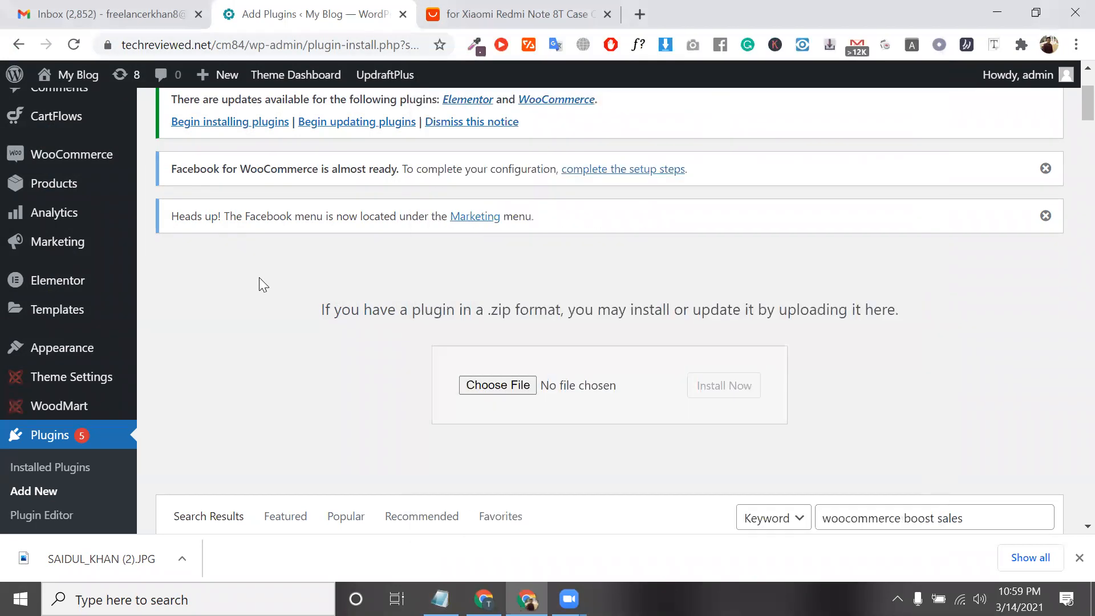
triple_click(386, 219)
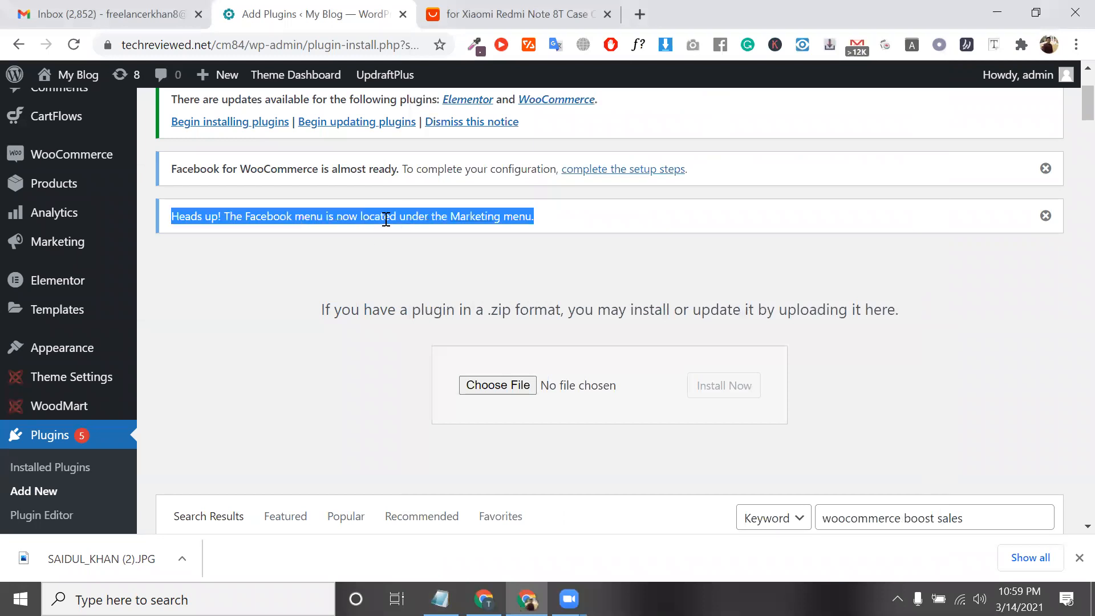
- Switch to the AliExpress phone case page and add the black armor case to the shopping cart
click(486, 8)
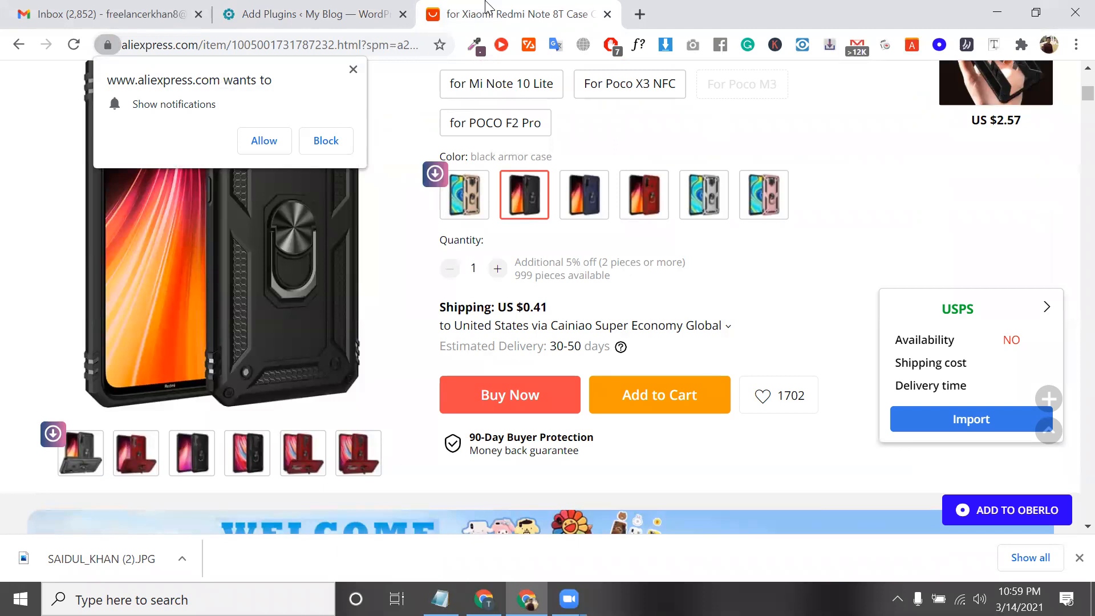
click(655, 402)
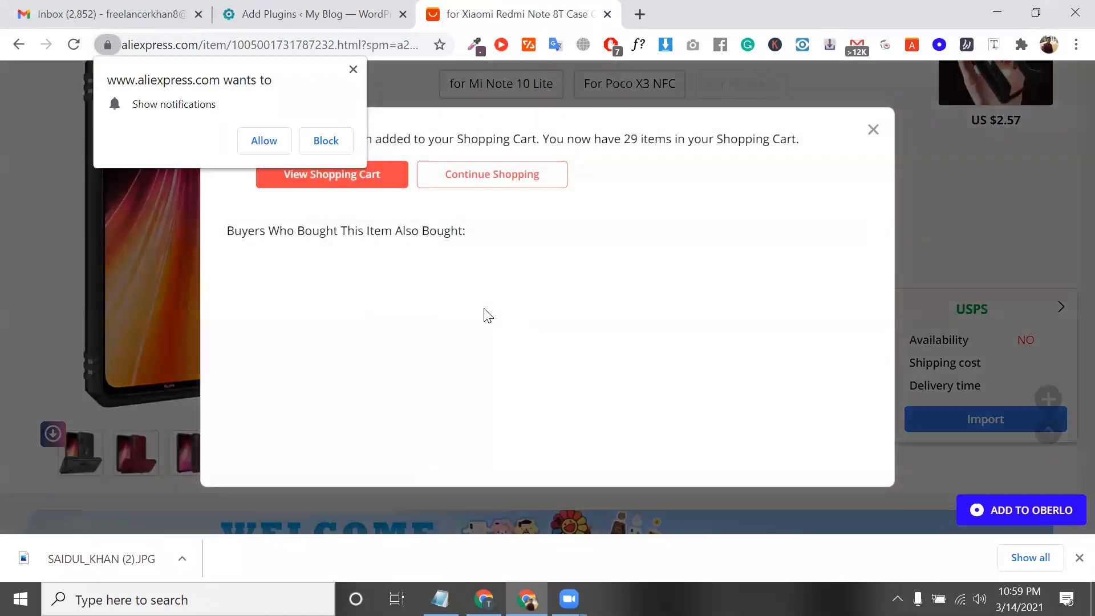
double_click(255, 233)
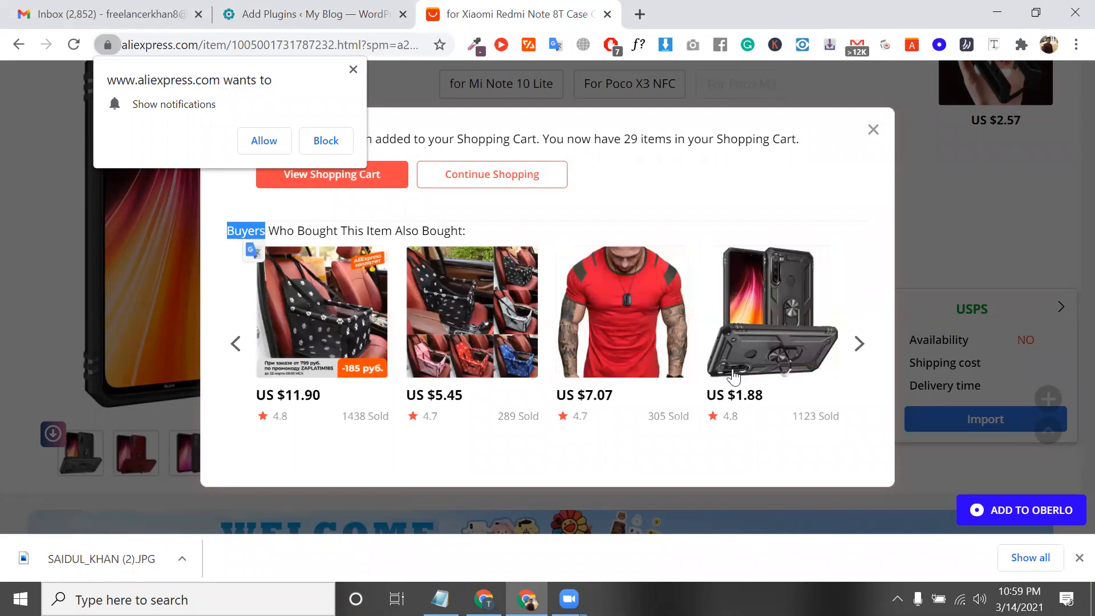
- Browse the "Buyers Who Bought This Item Also Bought" suggestions as a cross-sell example and close the cart pop-up
click(858, 340)
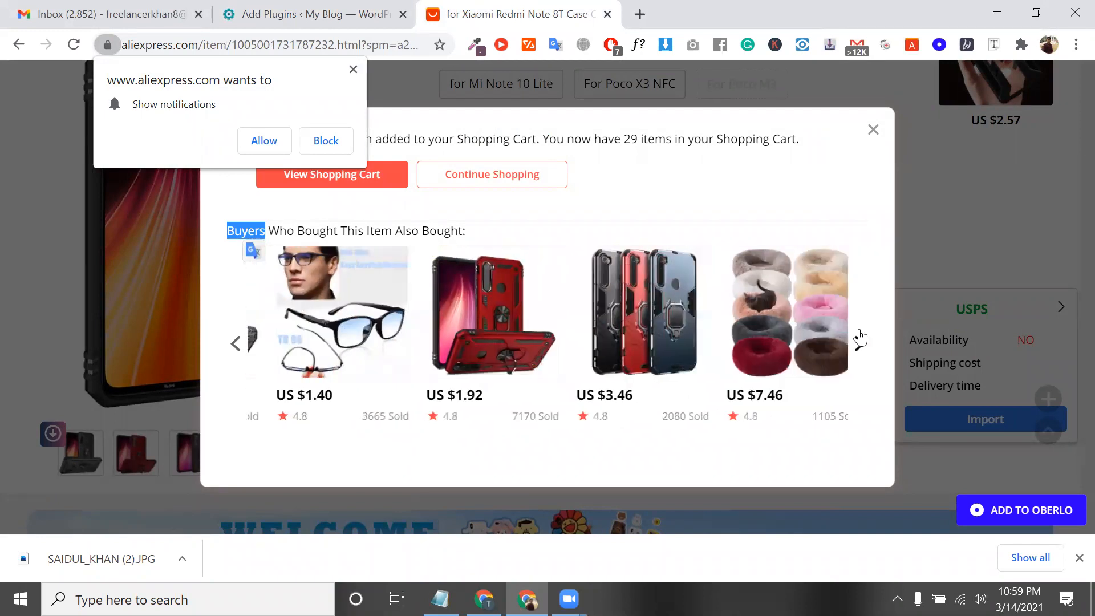
click(859, 340)
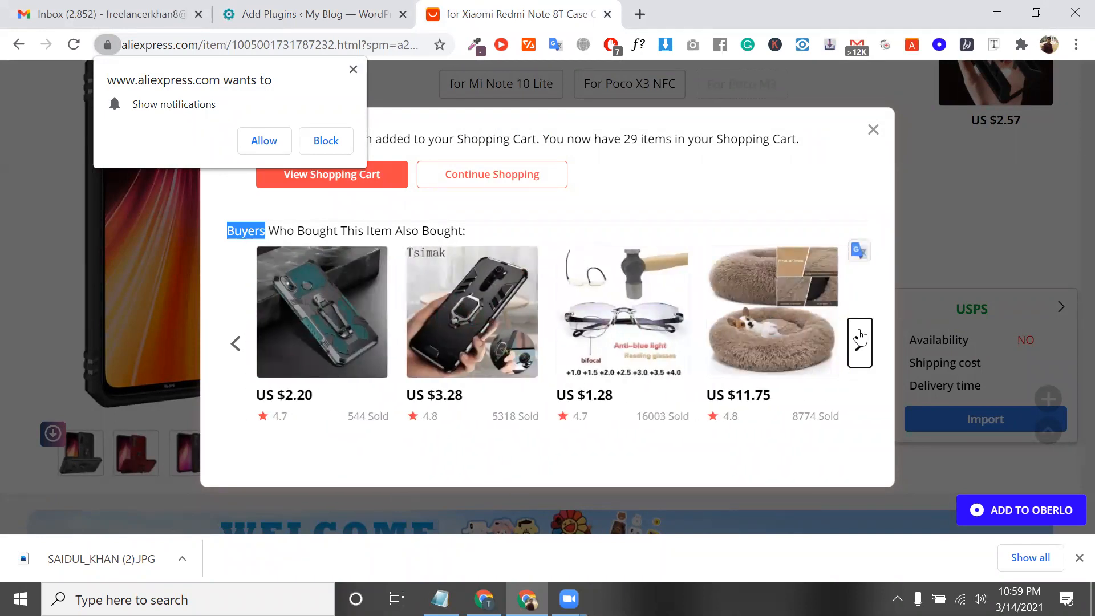
click(861, 340)
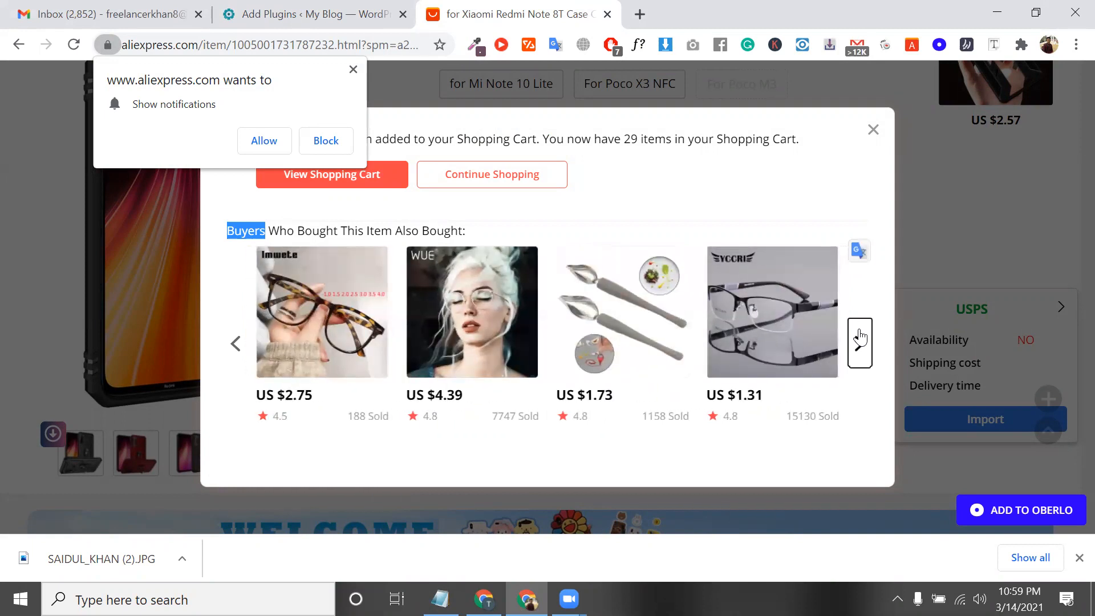
click(860, 340)
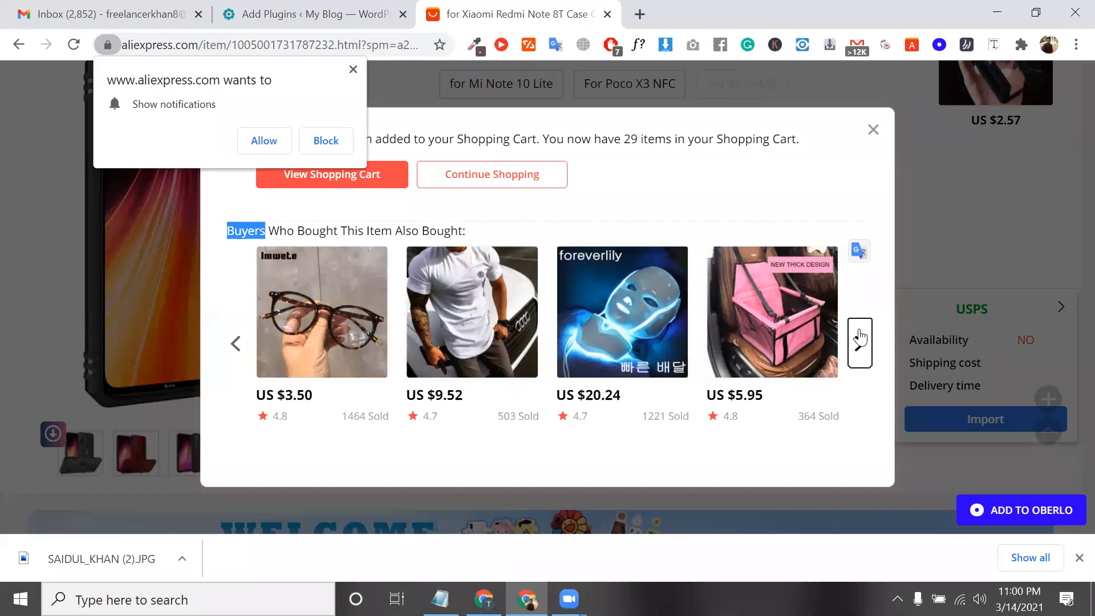
click(860, 340)
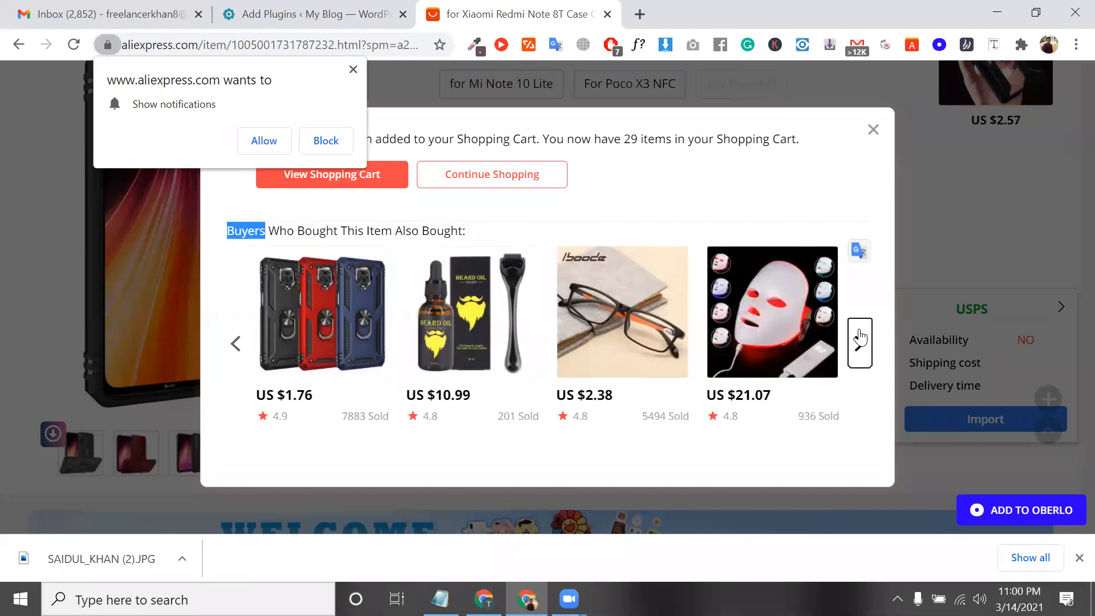
click(860, 340)
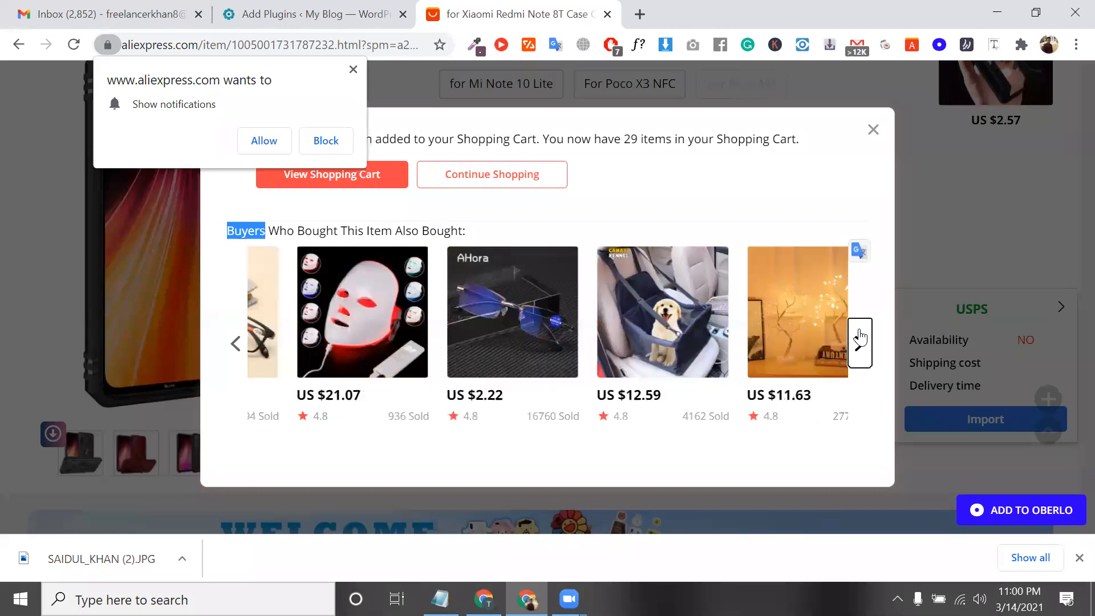
triple_click(435, 227)
double_click(276, 230)
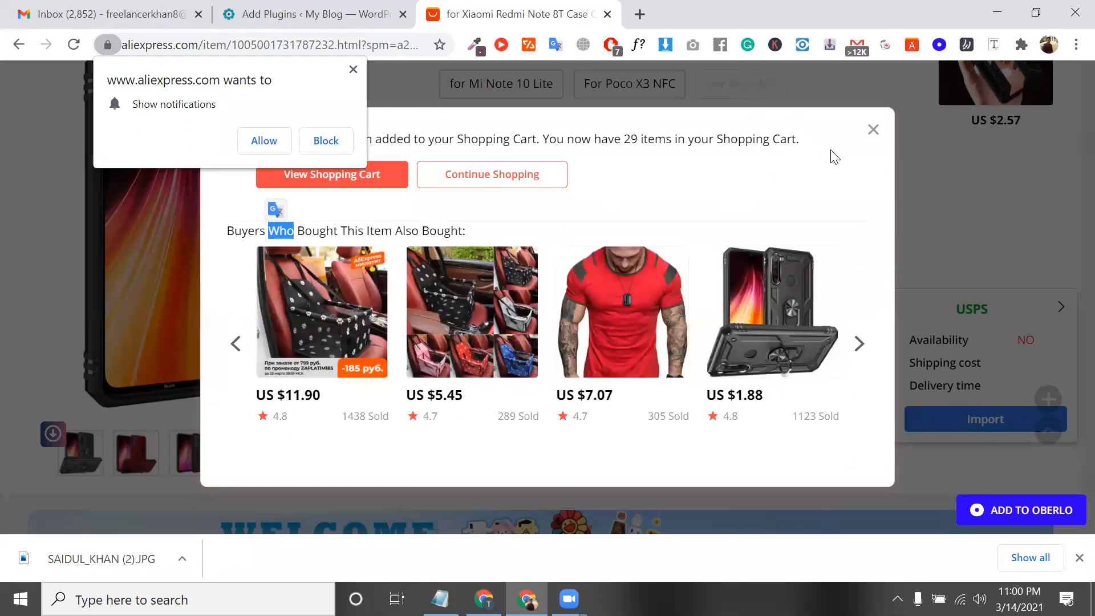
click(871, 131)
- Look over the store's suggested products further down the AliExpress page and return to the WordPress Add Plugins page
scroll(665, 456, down, 7)
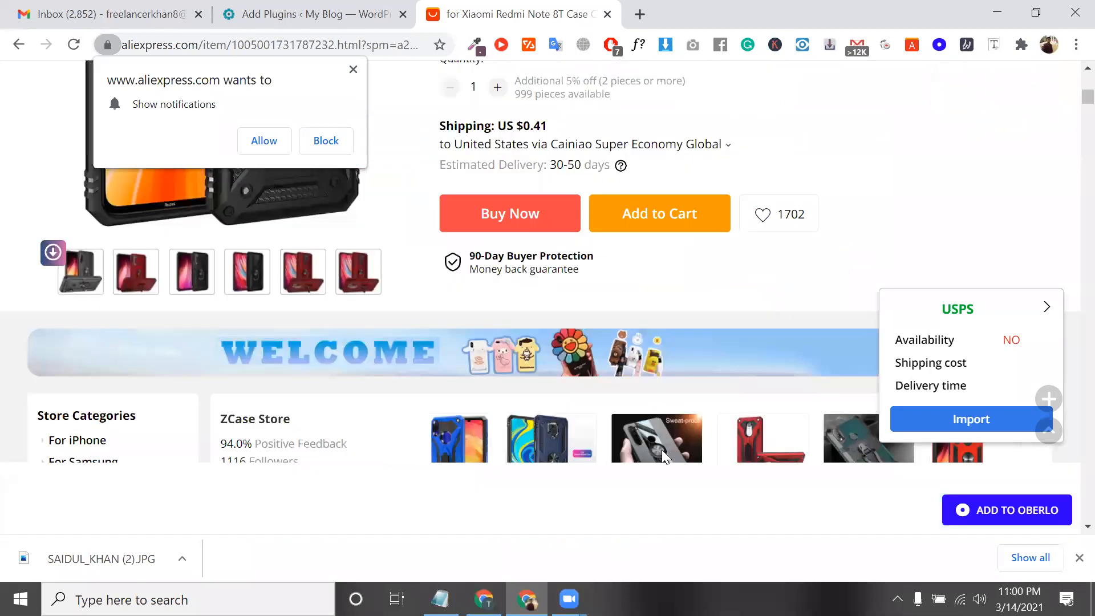
scroll(451, 429, down, 3)
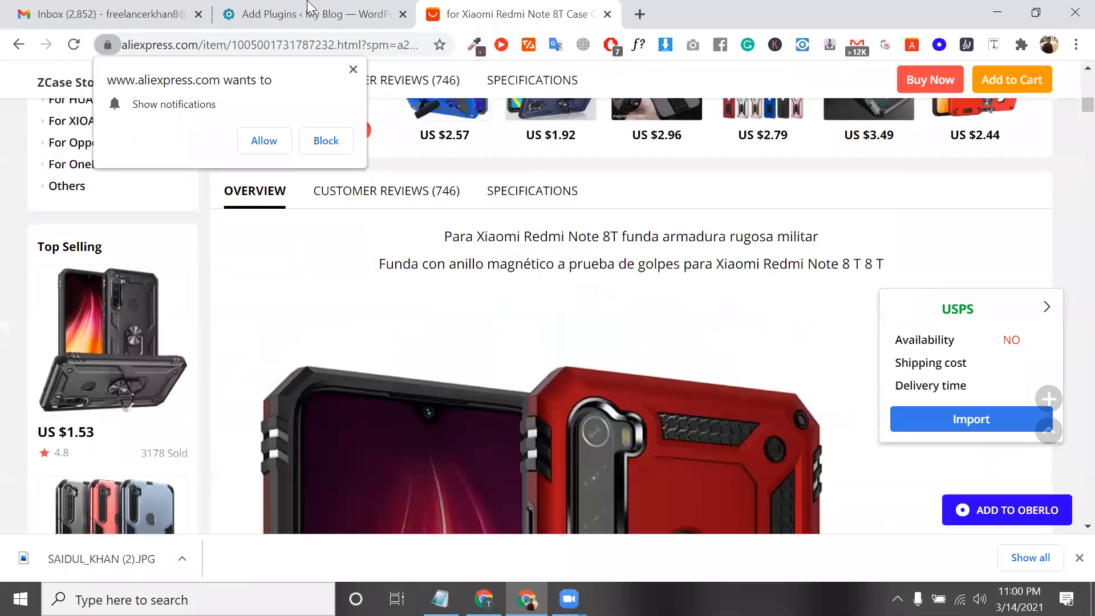
scroll(451, 429, up, 11)
key(ctrl+shift+Tab)
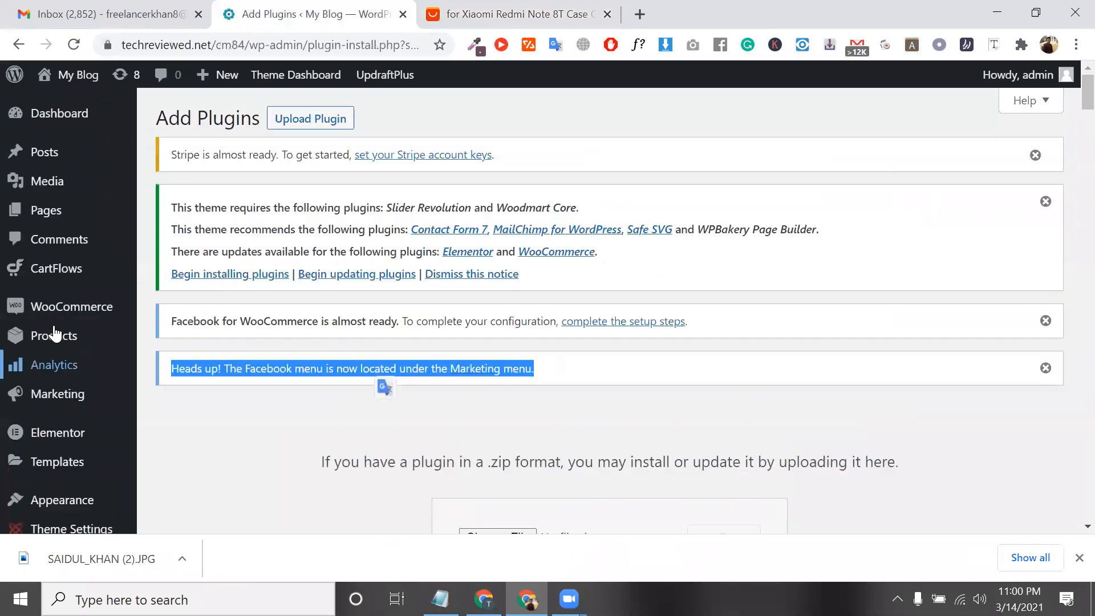
mouse_move(85, 343)
- Search Google for "social login woocommerce" in a new browser tab and open the WooCommerce Social Login product page
click(645, 21)
text(soc)
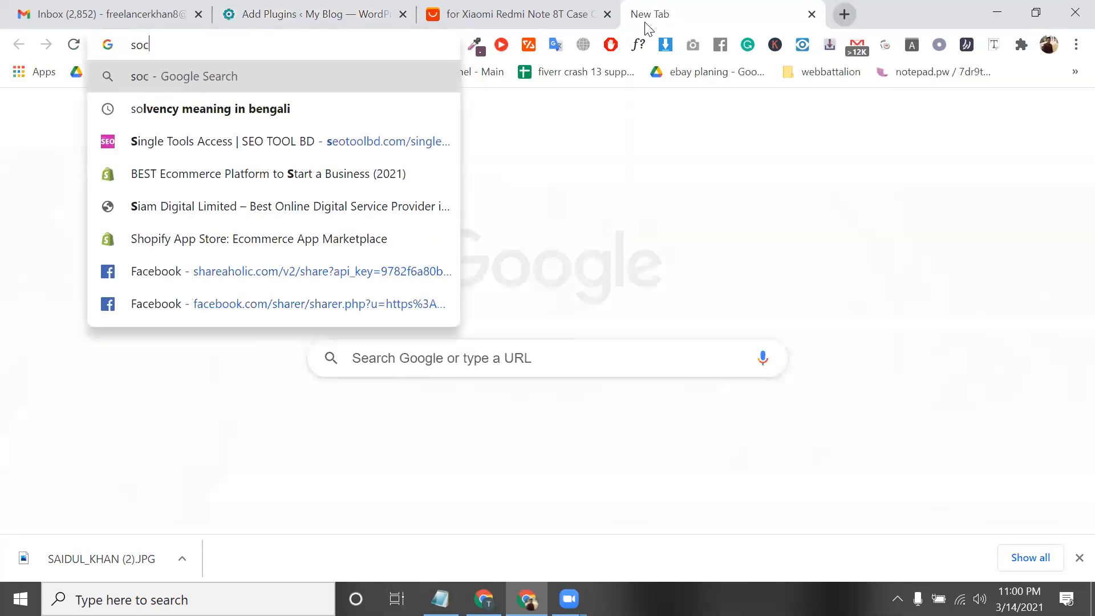
text(i)
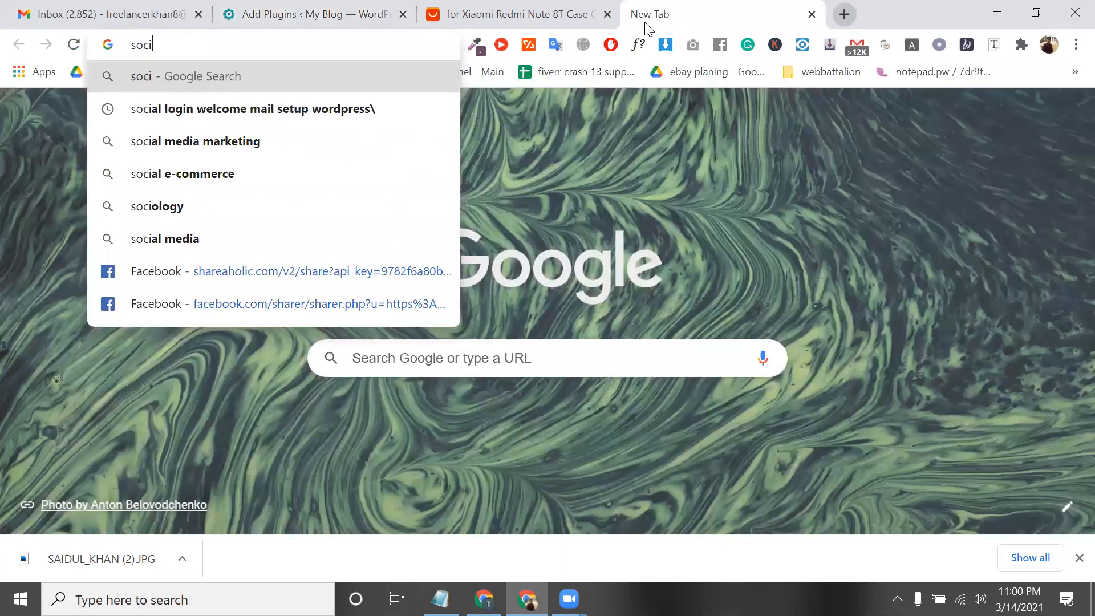
text(al logi)
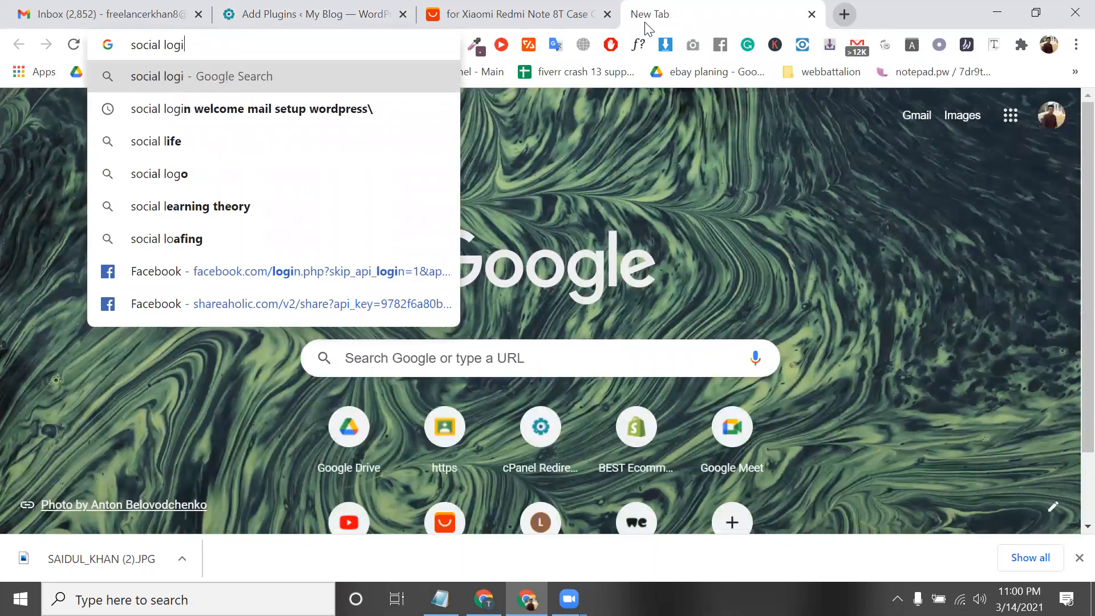
text(n wooc)
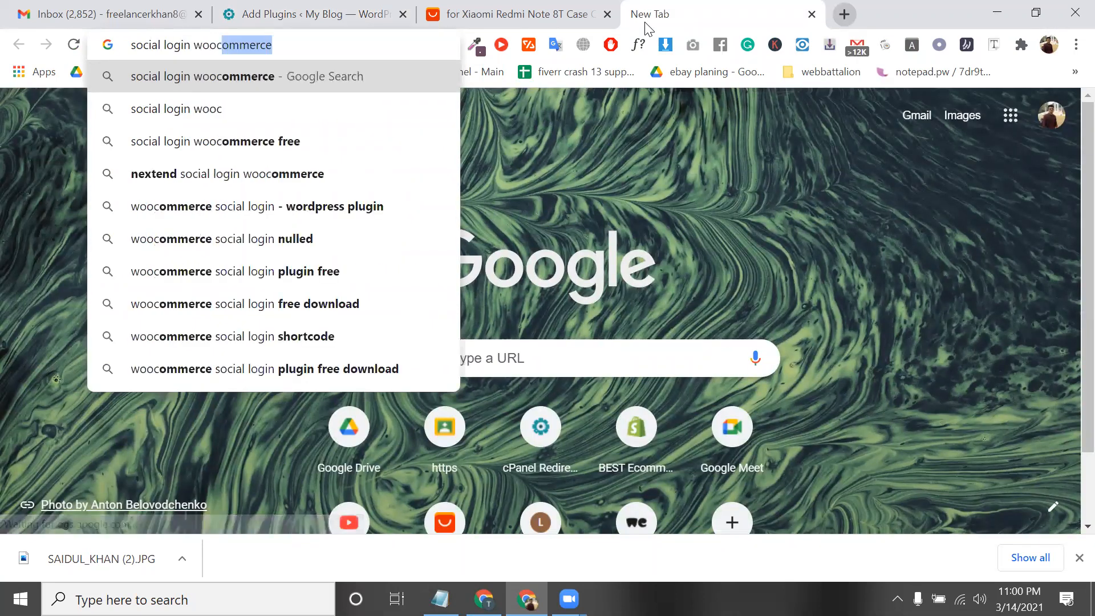
key(Return)
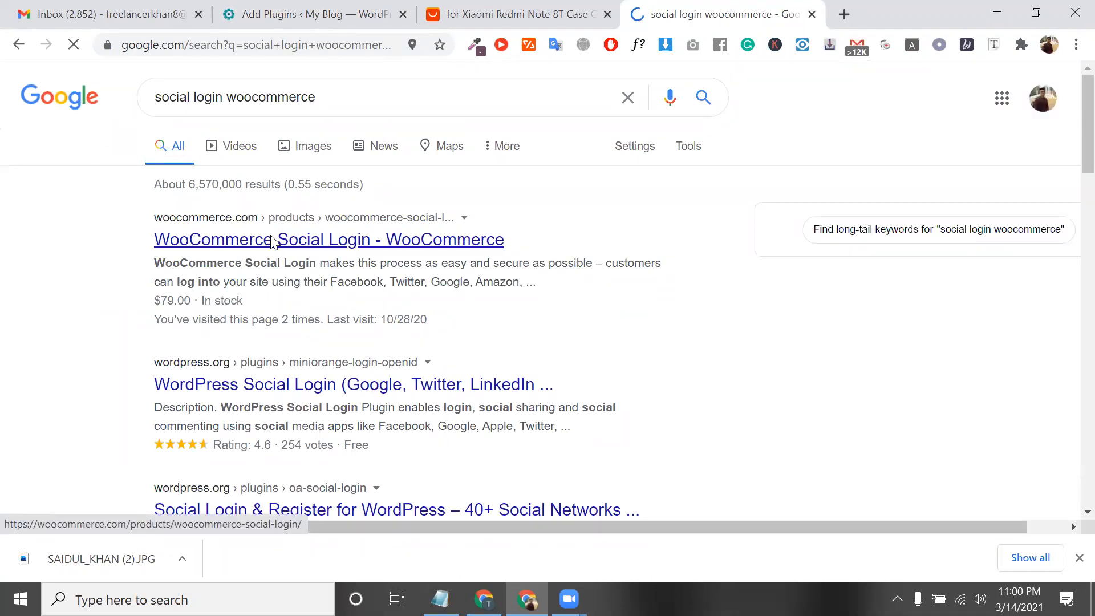
click(272, 242)
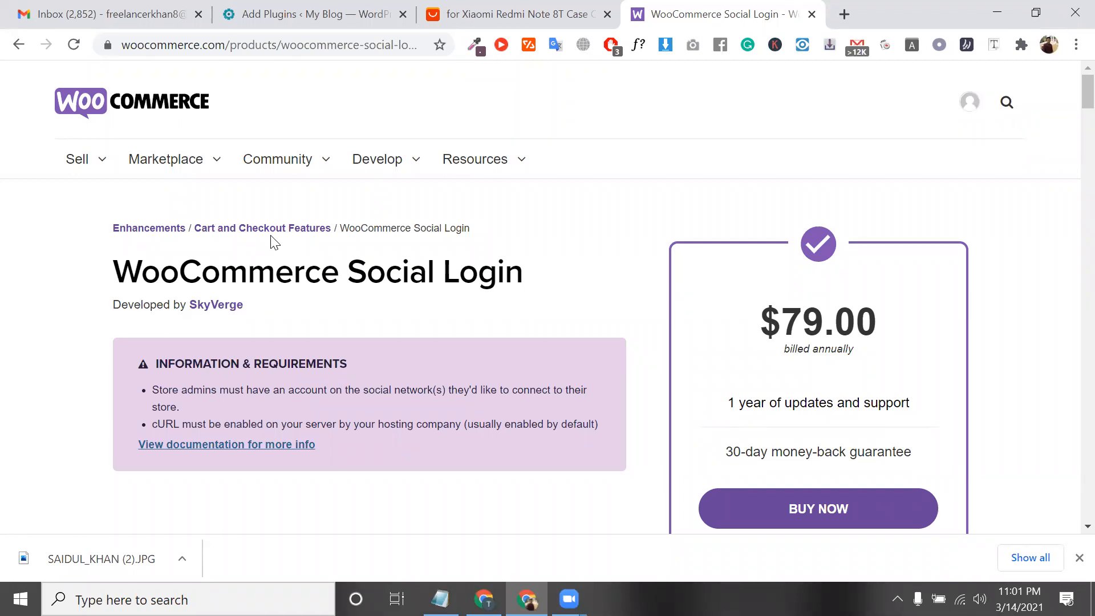
- Examine the WooCommerce Social Login page for its price, requirements and feature description
scroll(273, 243, down, 10)
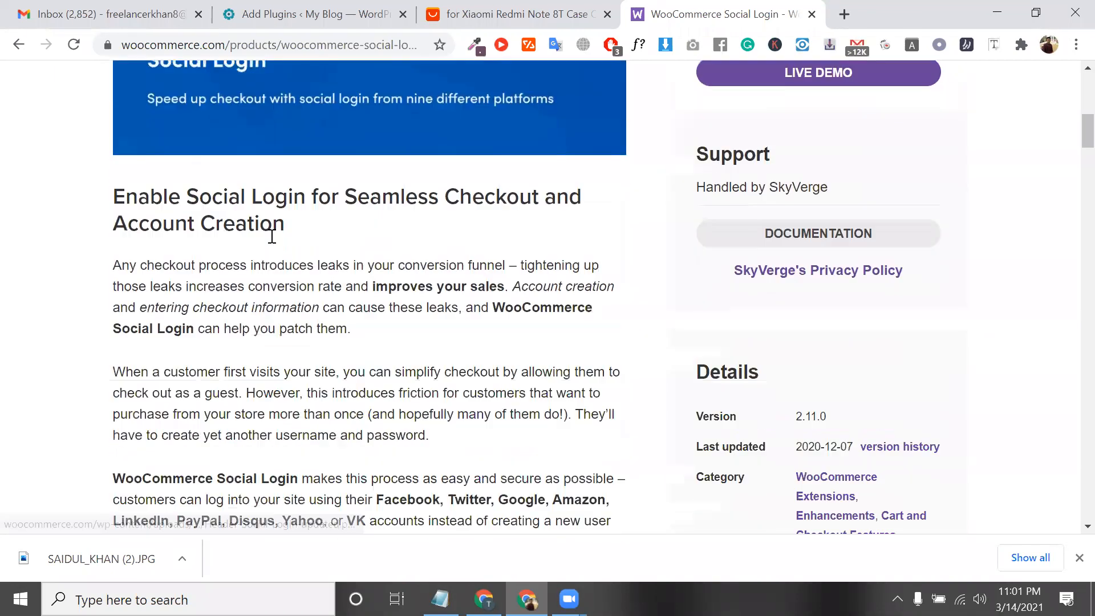
scroll(269, 237, up, 12)
scroll(362, 273, down, 8)
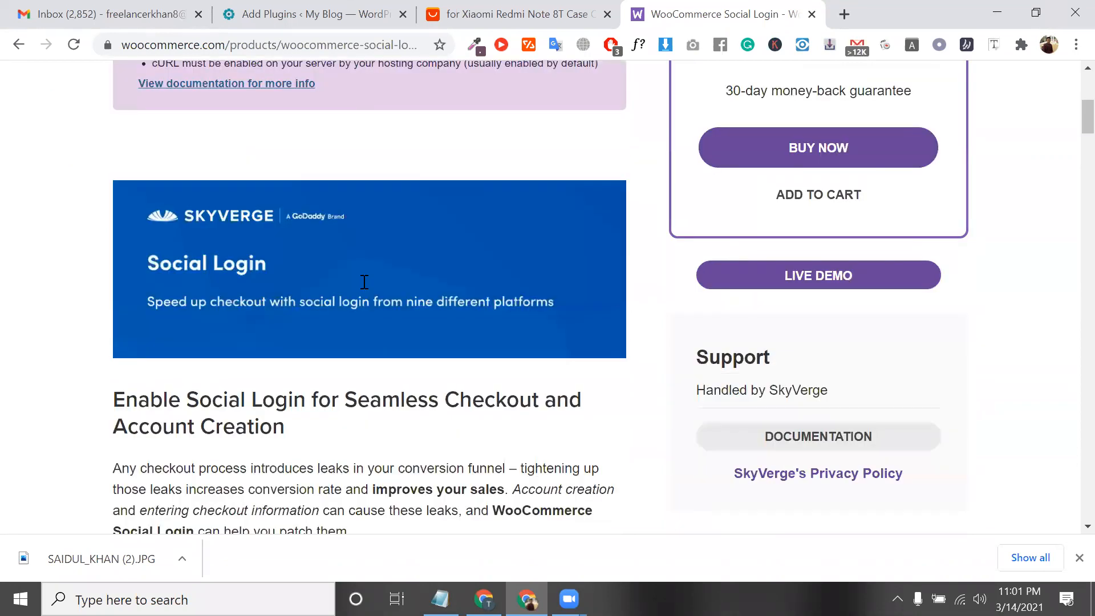
scroll(434, 379, up, 8)
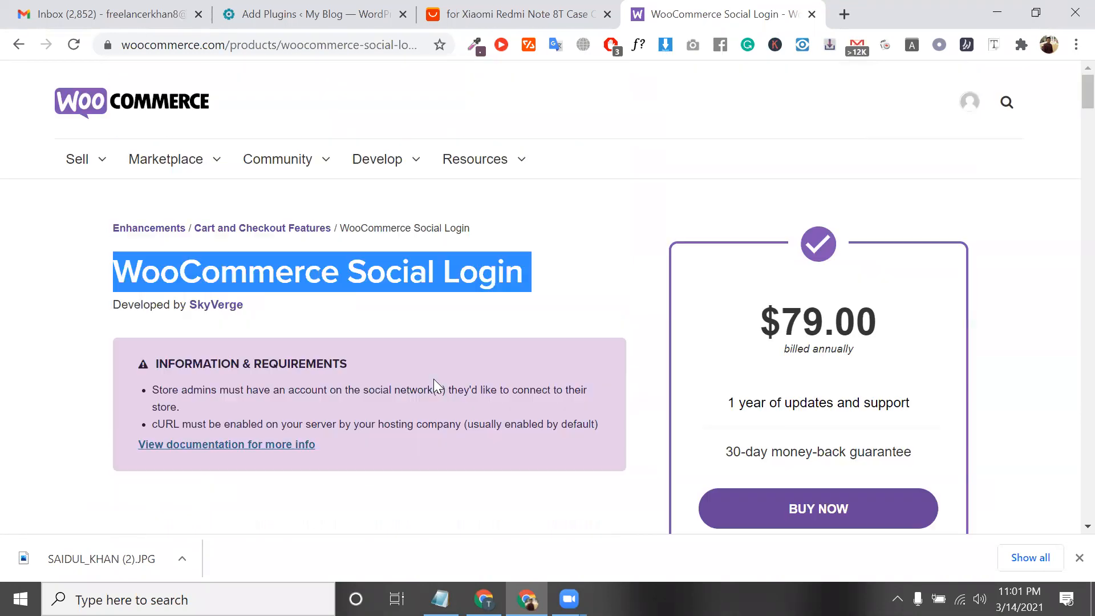
- Upload woocommerce-social-login.zip from Downloads on the WordPress Add Plugins page and install it
click(308, 14)
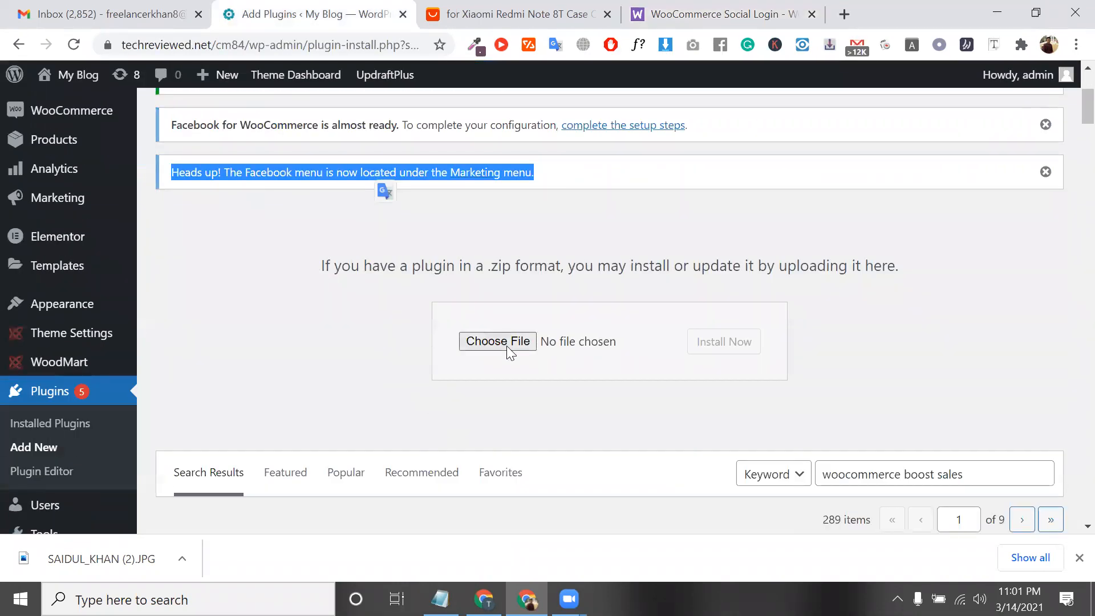
click(507, 344)
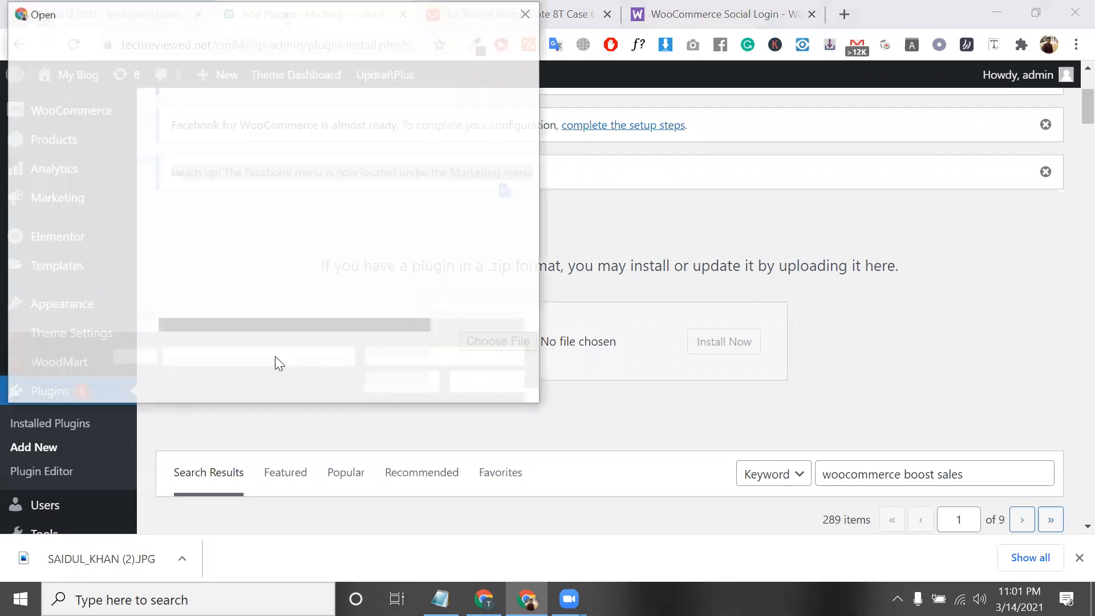
text(soo)
key(BackSpace)
key(BackSpace)
key(BackSpace)
text(woocommerce)
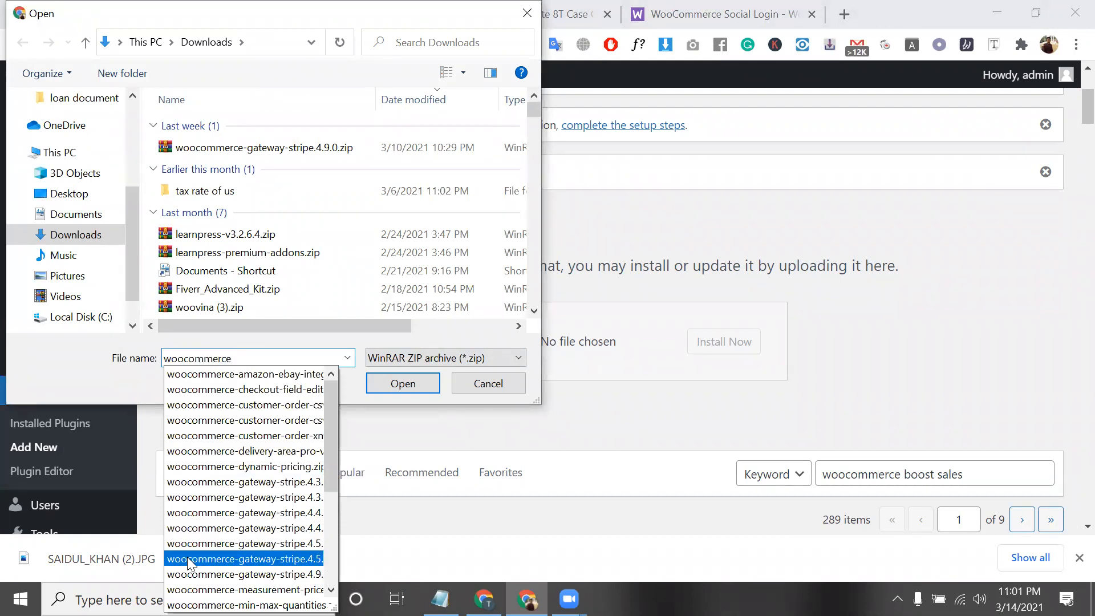
scroll(245, 422, down, 3)
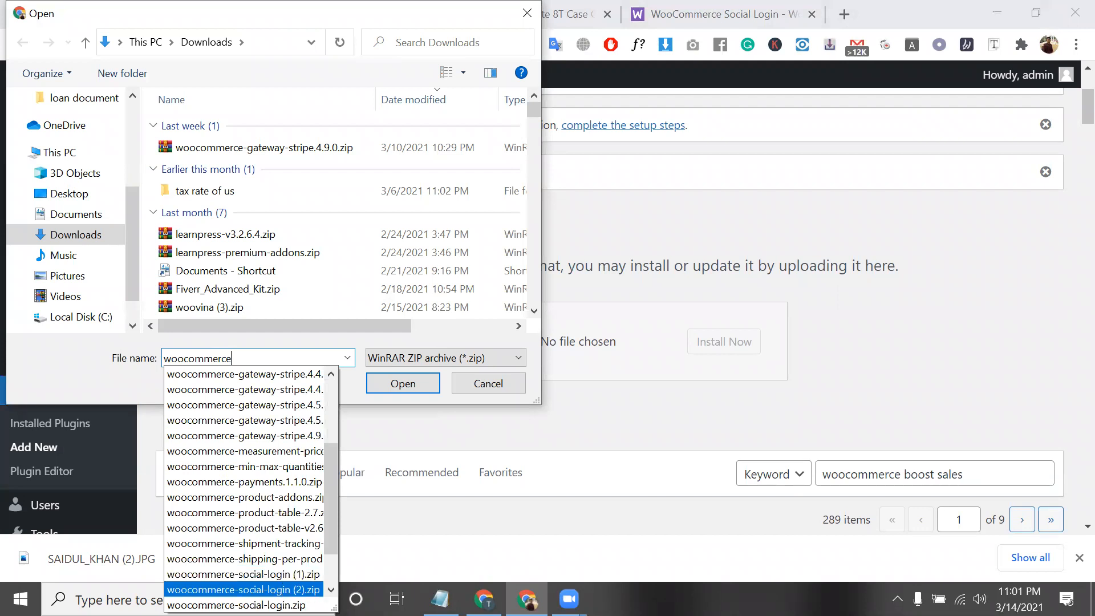
click(246, 604)
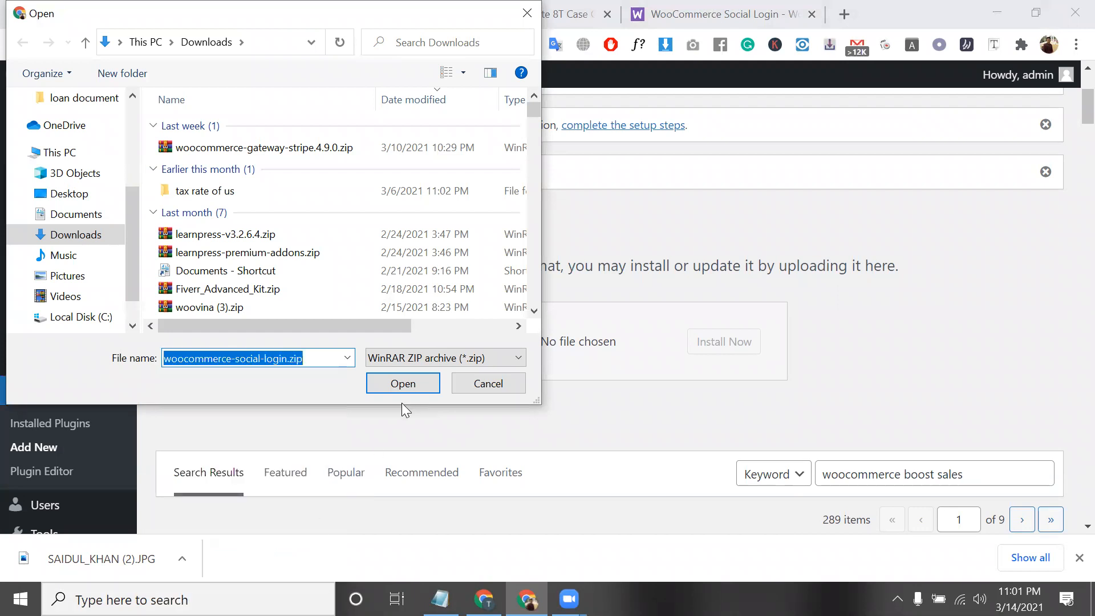
click(403, 388)
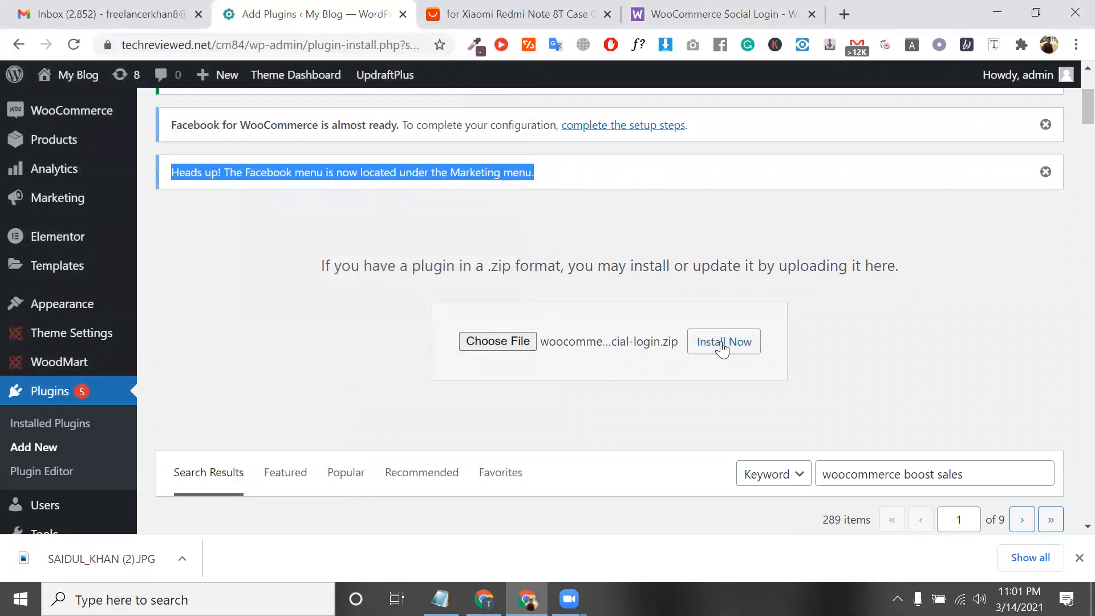
click(722, 345)
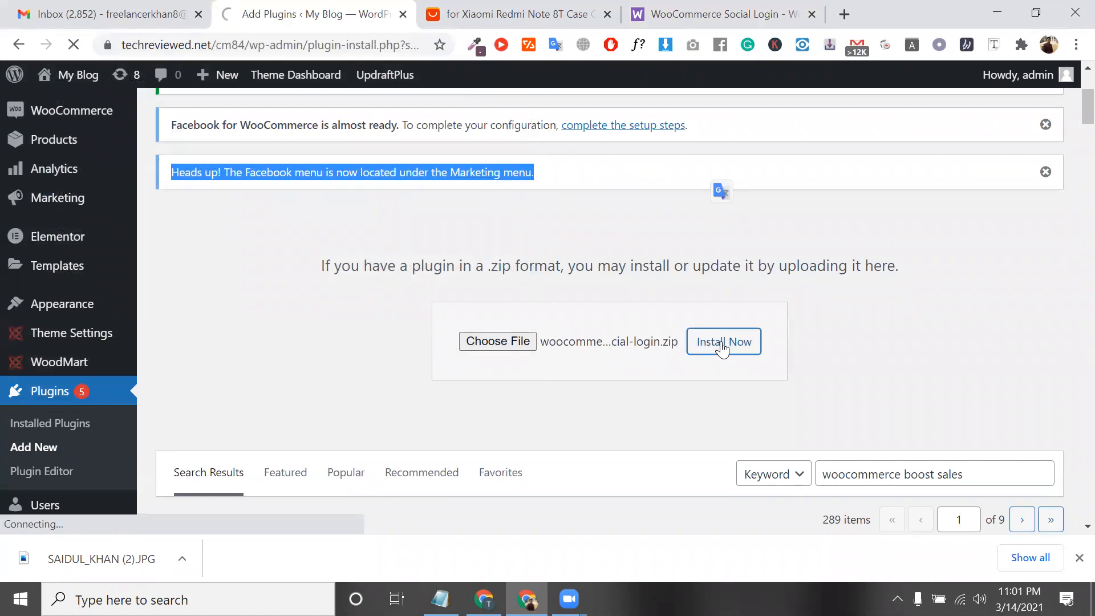
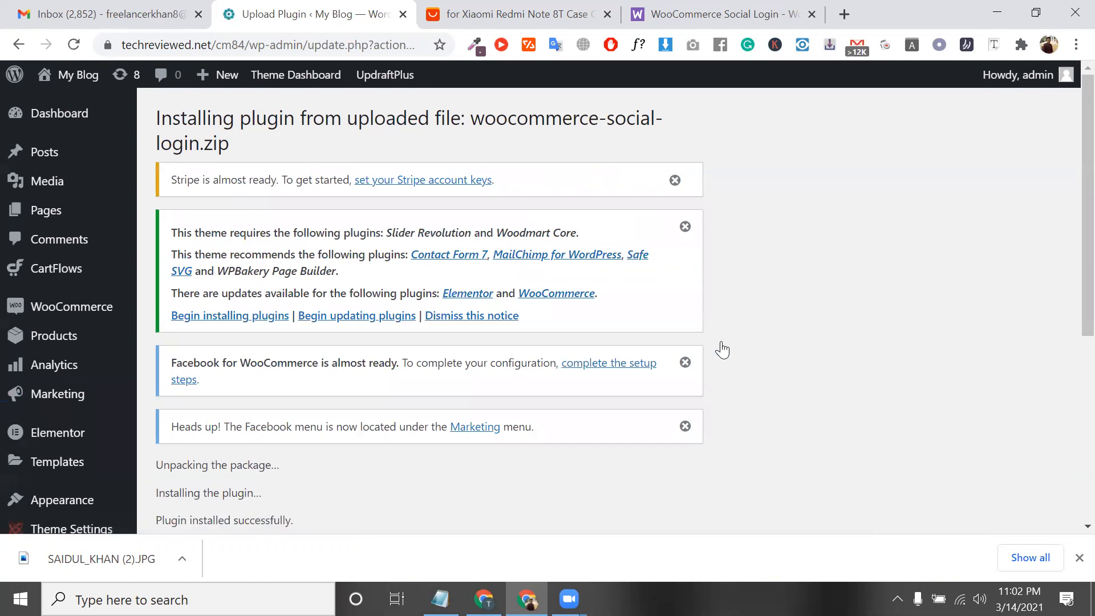
- Activate the WooCommerce Social Login plugin and open its setup wizard from the installed plugins list
scroll(722, 349, down, 3)
click(239, 354)
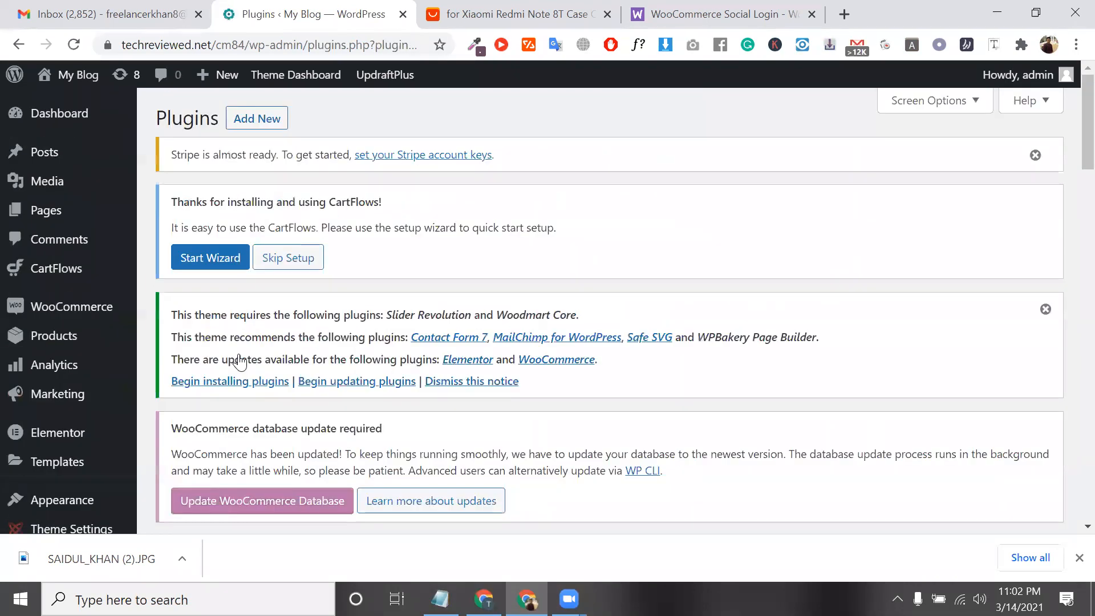
scroll(239, 361, down, 5)
scroll(297, 408, down, 10)
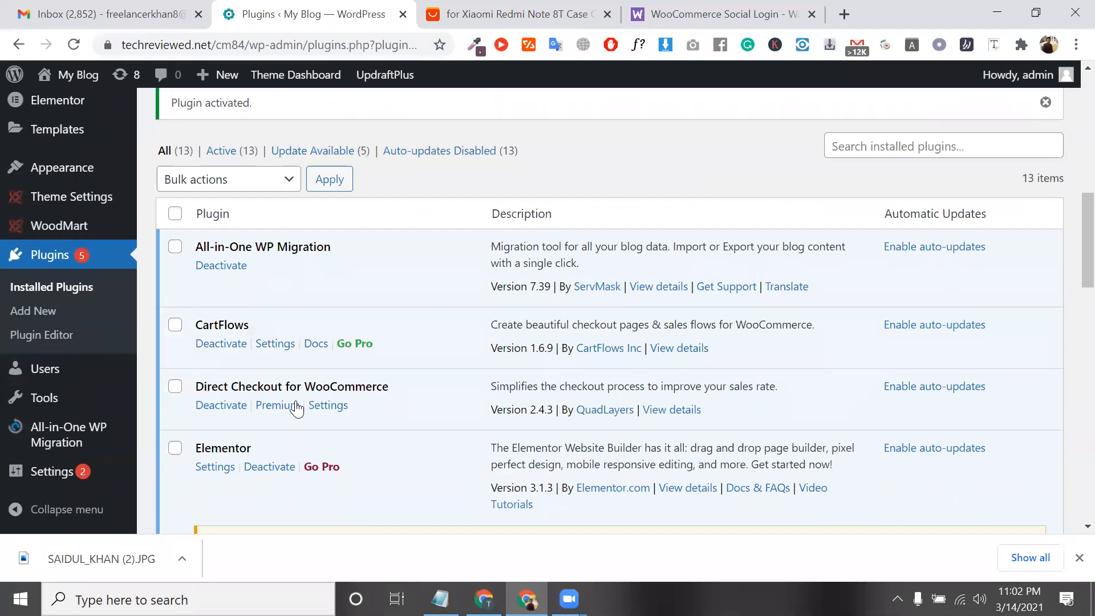
scroll(295, 400, down, 6)
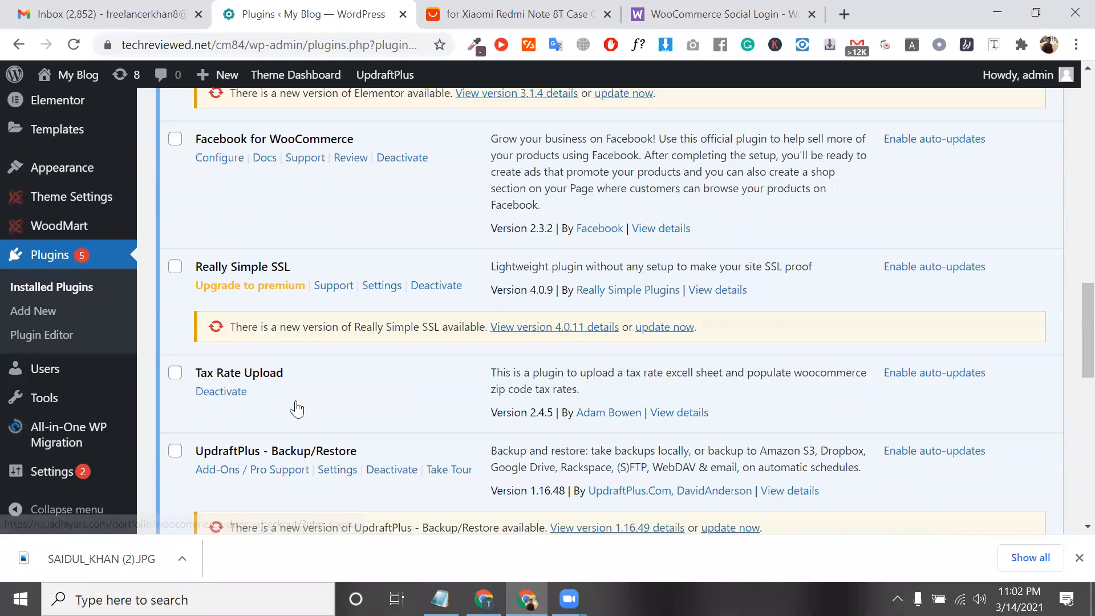
scroll(295, 400, down, 2)
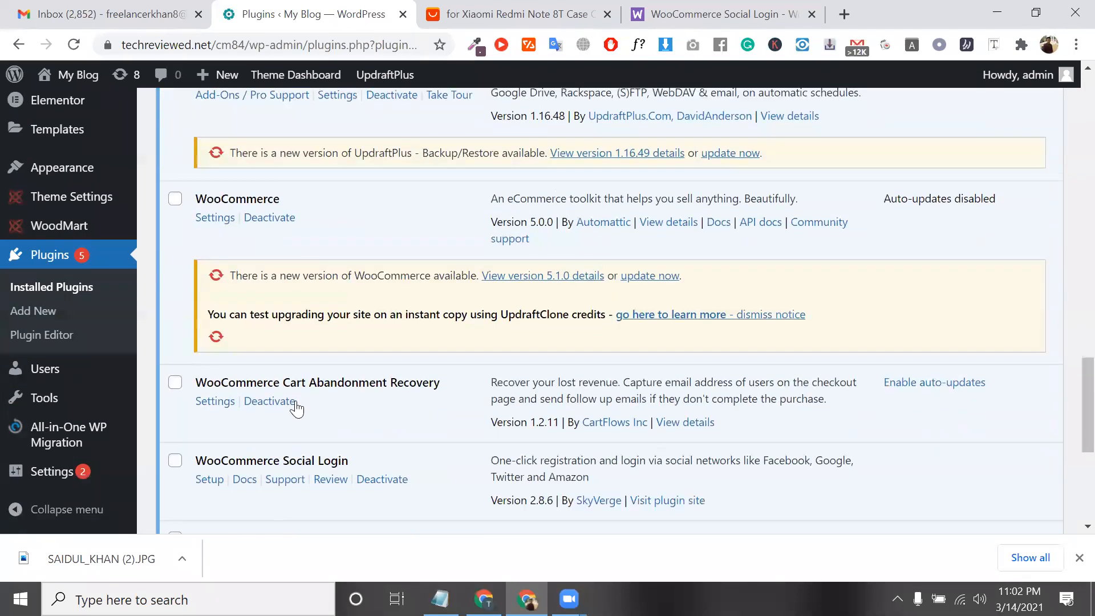
click(214, 401)
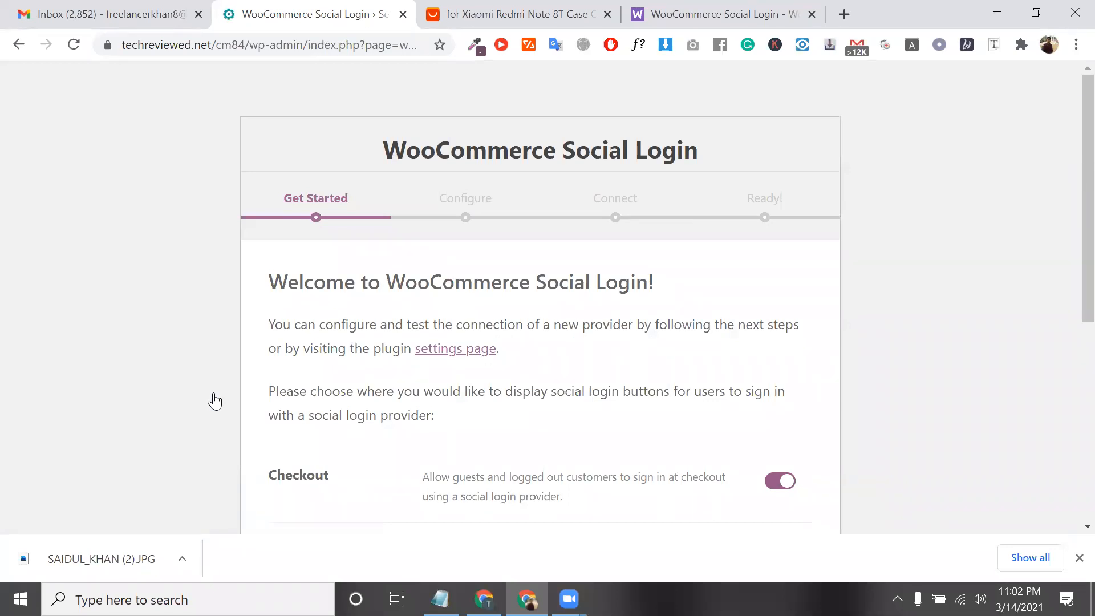
- Review the Checkout, My Account and Checkout Notice display options for social login and continue to the provider configuration
scroll(335, 408, down, 3)
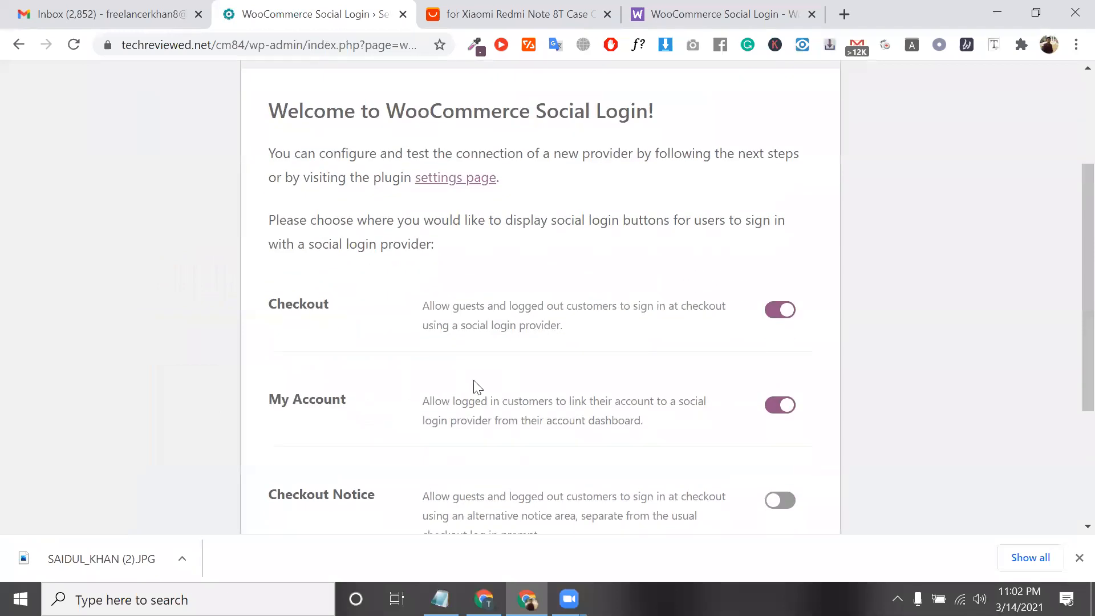
double_click(504, 325)
triple_click(504, 325)
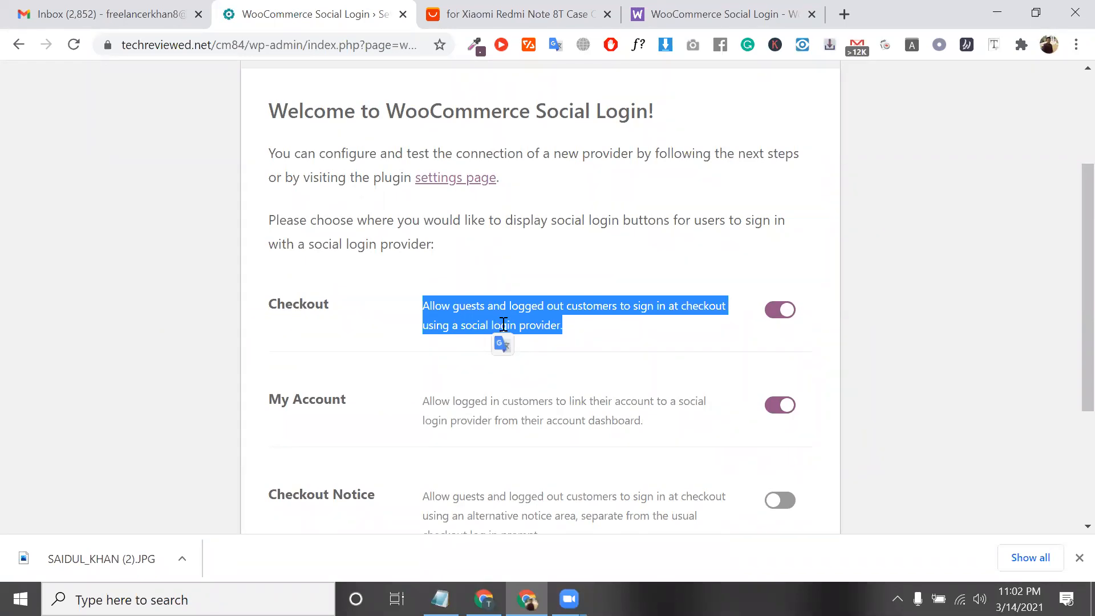
triple_click(462, 399)
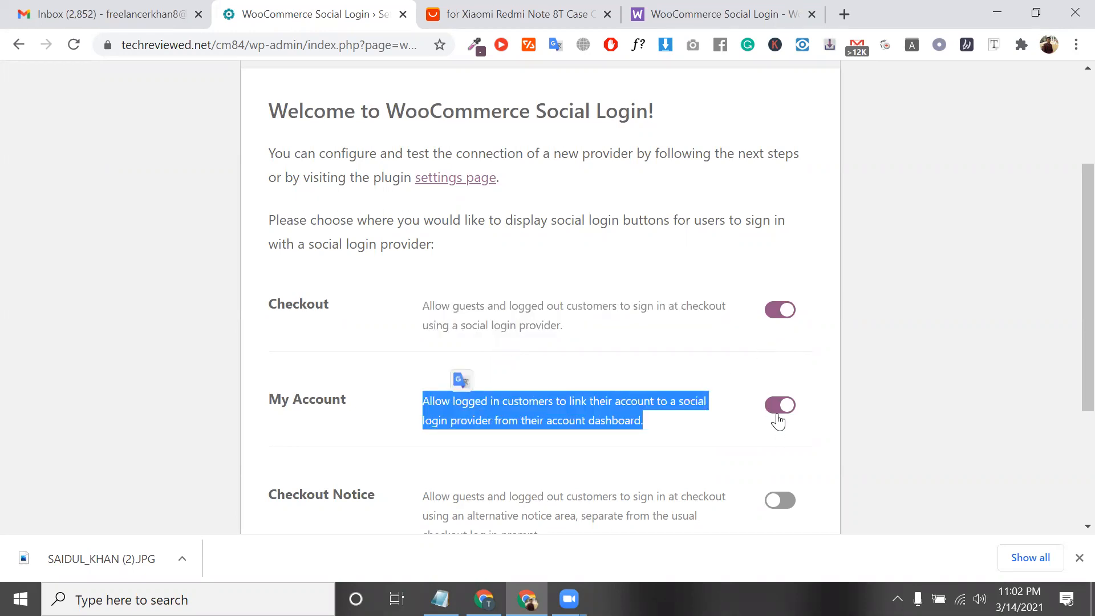
scroll(778, 418, down, 3)
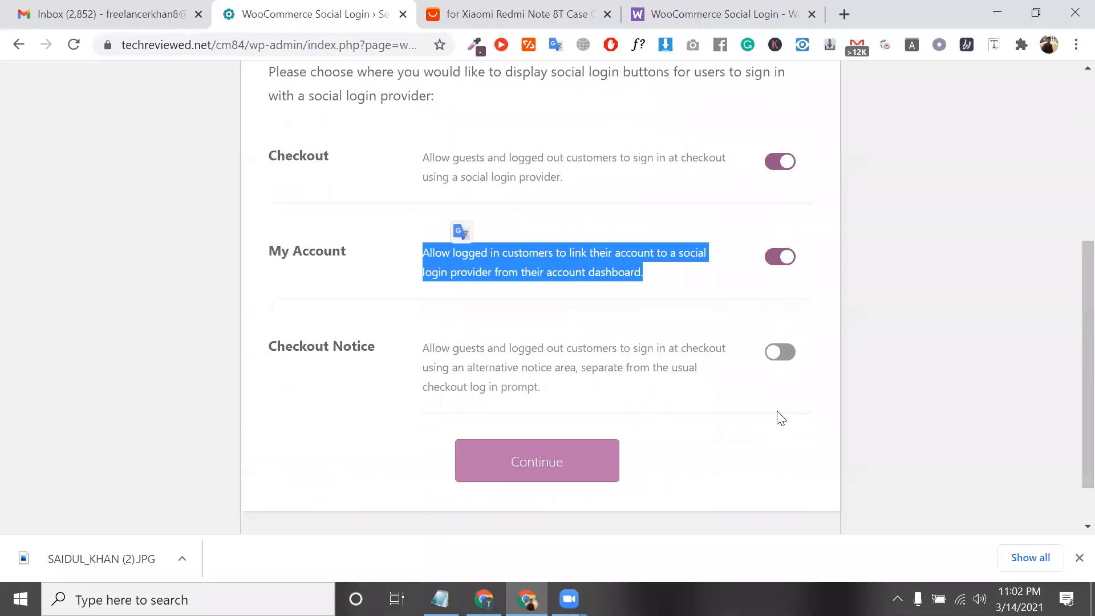
click(784, 358)
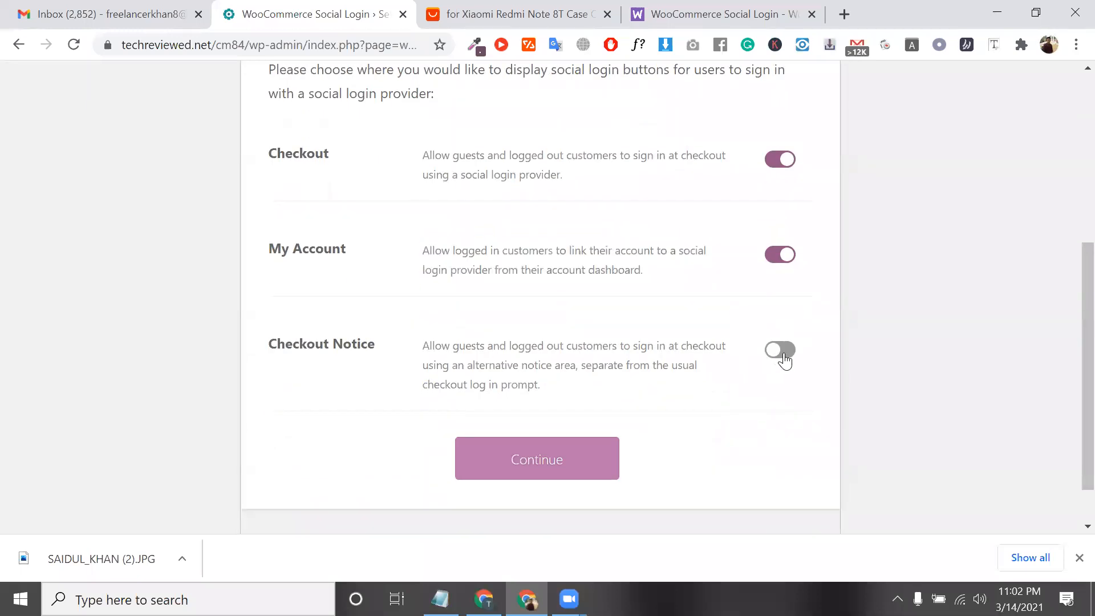
click(771, 359)
click(572, 459)
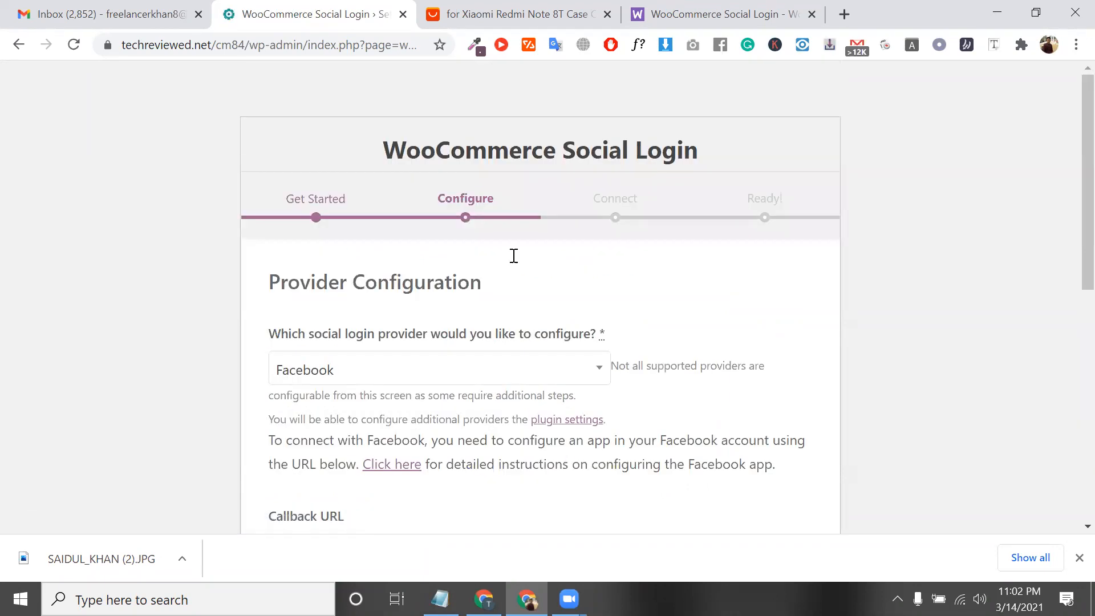
- Choose Facebook as the social login provider to configure
scroll(617, 260, down, 2)
click(596, 242)
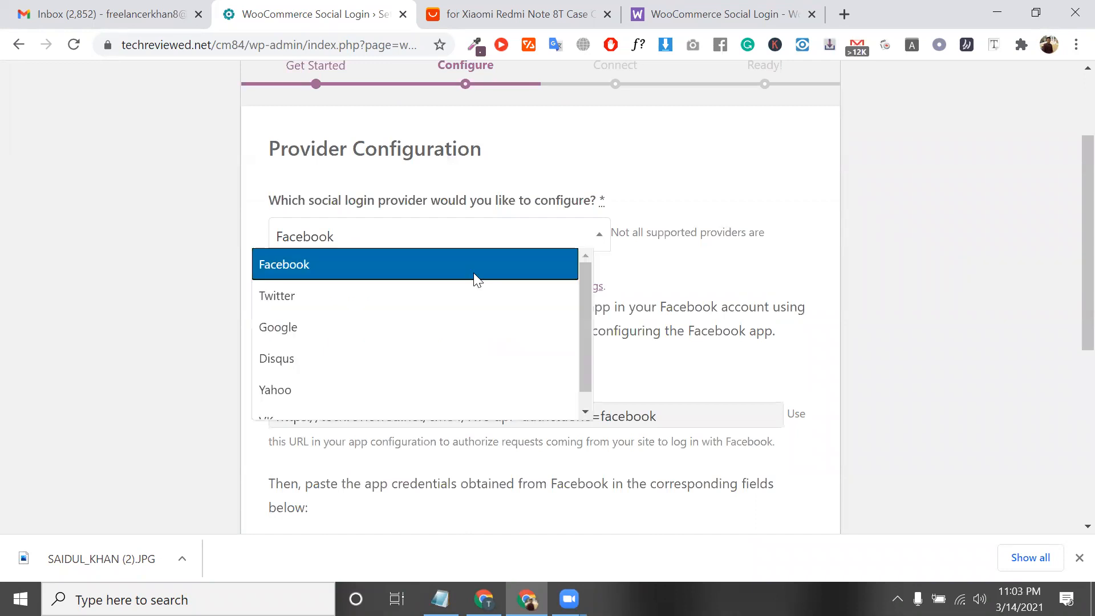
click(465, 277)
scroll(399, 354, down, 4)
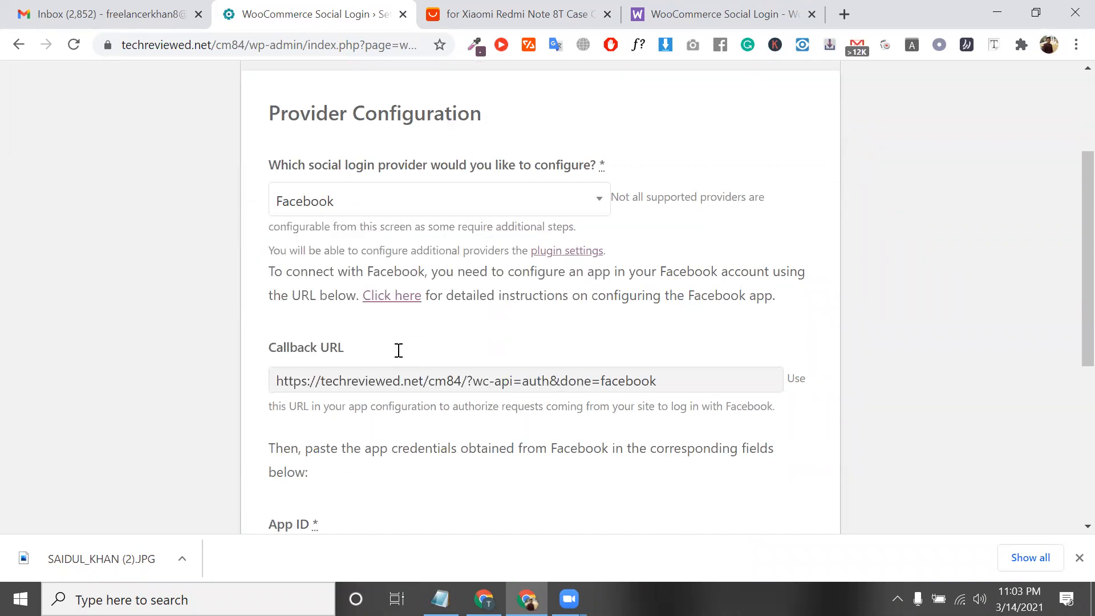
scroll(462, 340, down, 2)
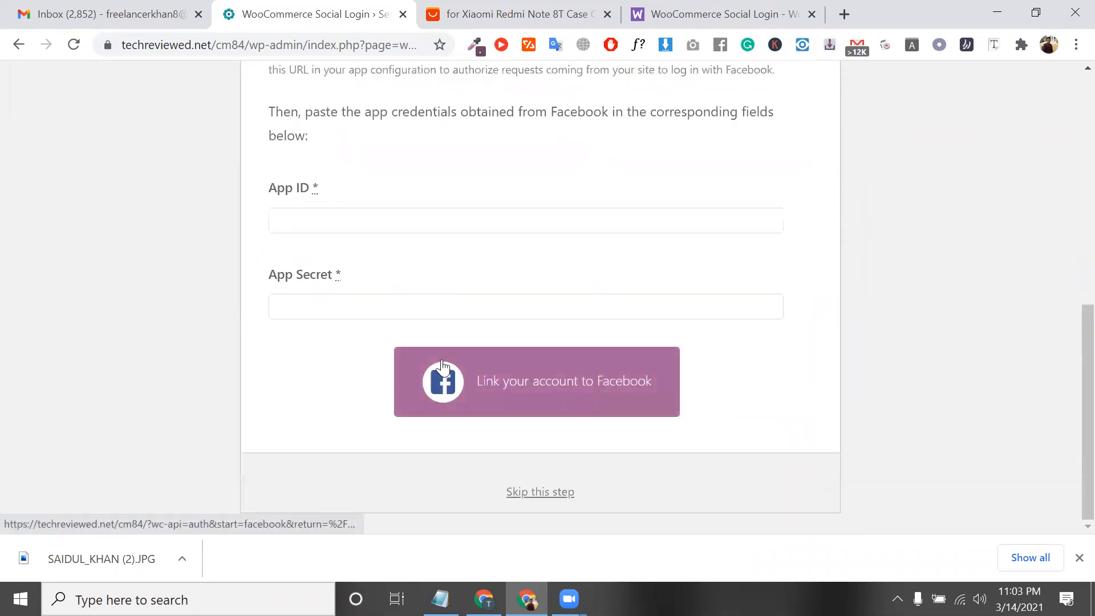
scroll(442, 371, up, 8)
click(354, 368)
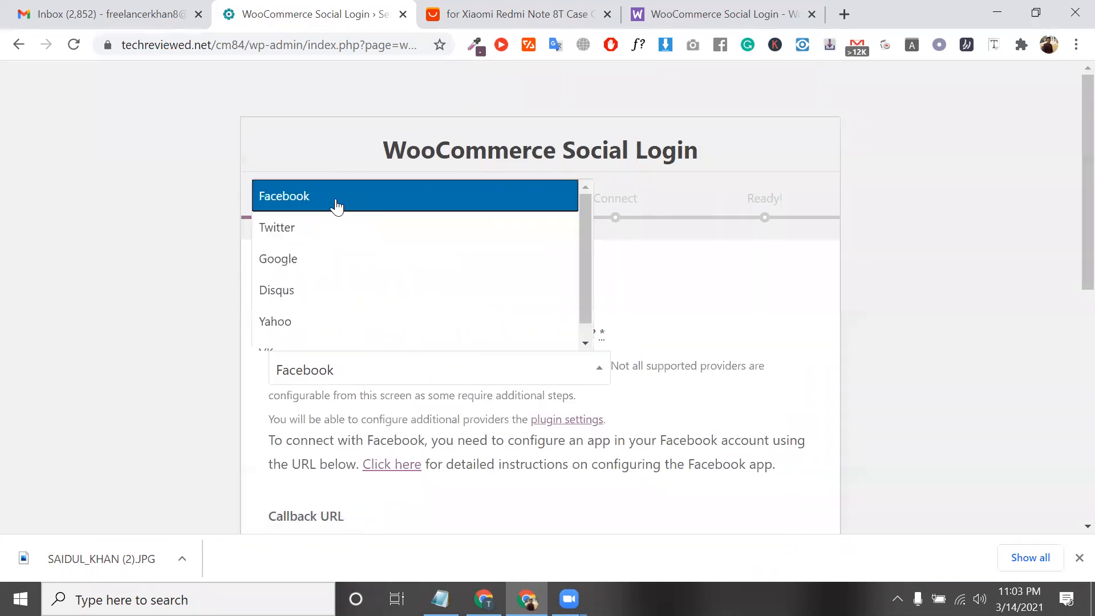
click(342, 196)
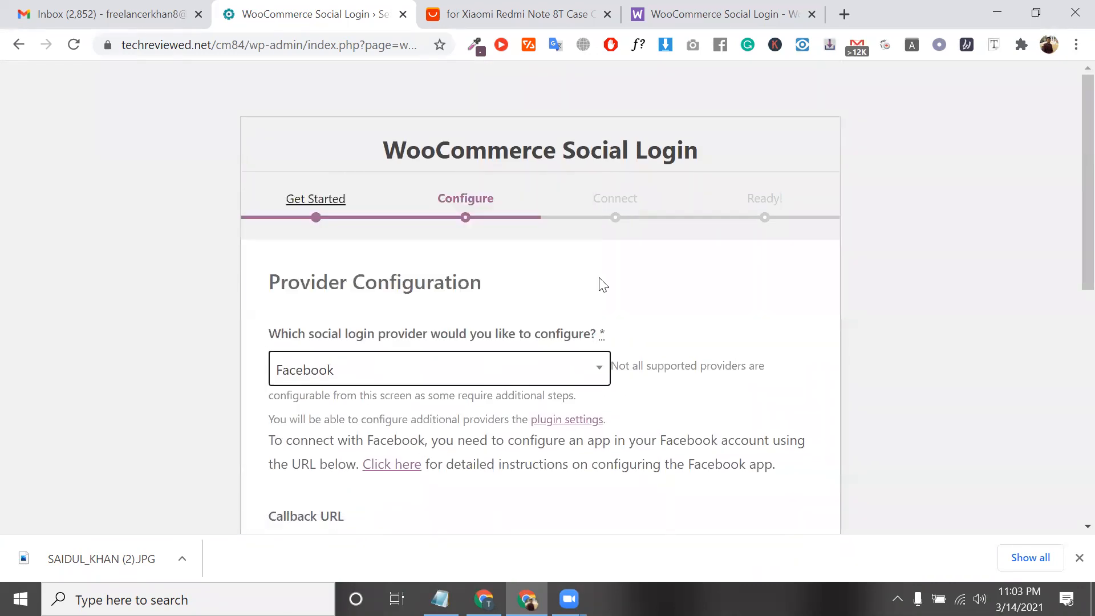
- Check the callback URL, App ID and App Secret fields and open the detailed Facebook app instructions in a new tab
scroll(599, 274, down, 3)
scroll(525, 266, down, 2)
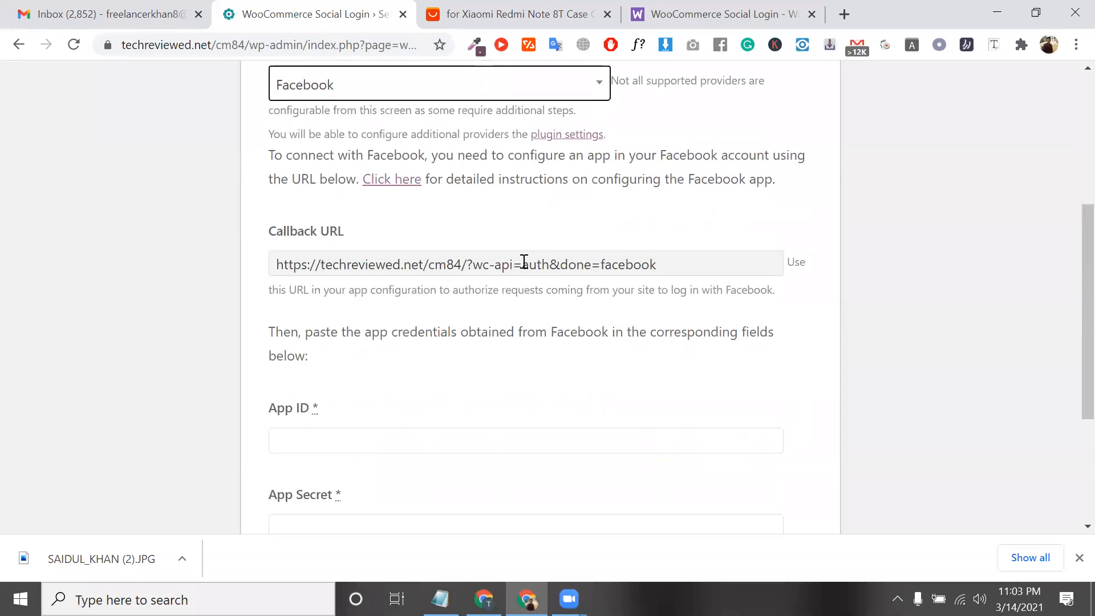
scroll(436, 251, down, 1)
scroll(285, 414, up, 1)
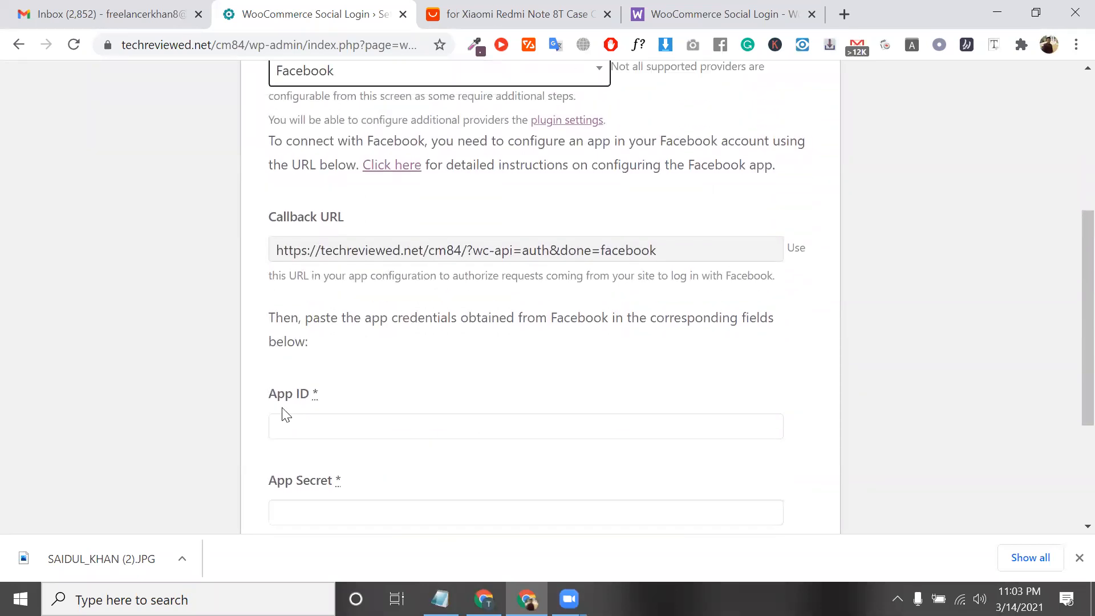
double_click(285, 412)
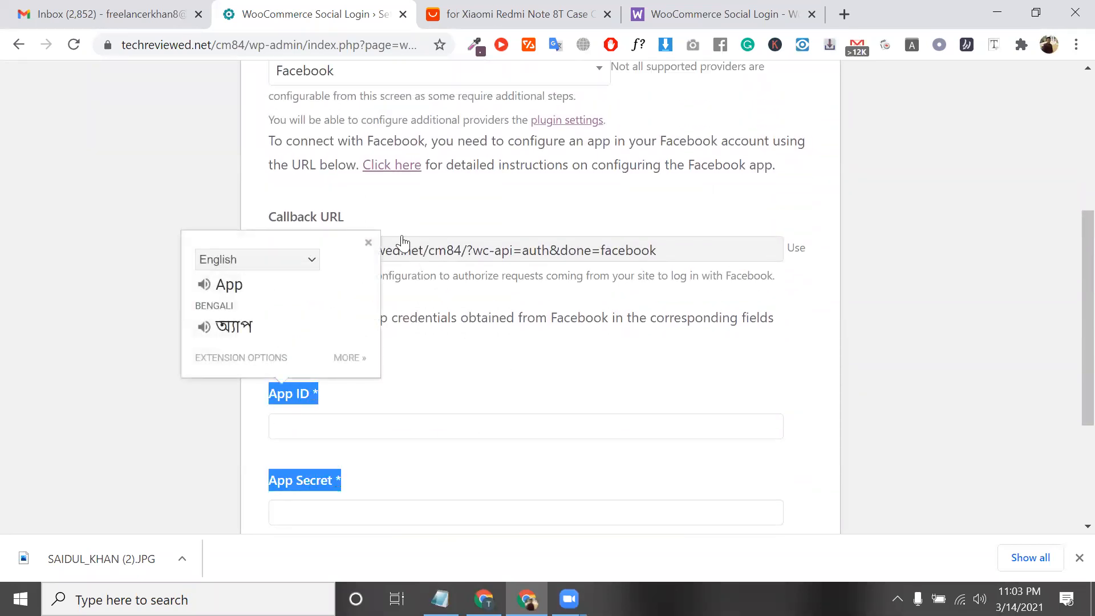
scroll(402, 242, up, 1)
right_click(394, 230)
click(423, 228)
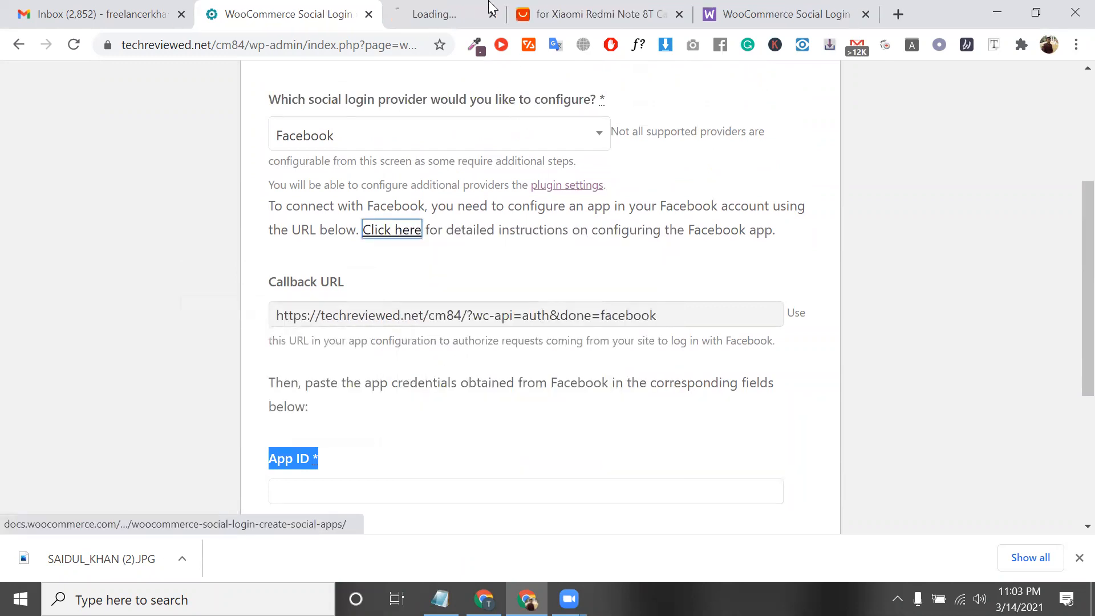
click(489, 3)
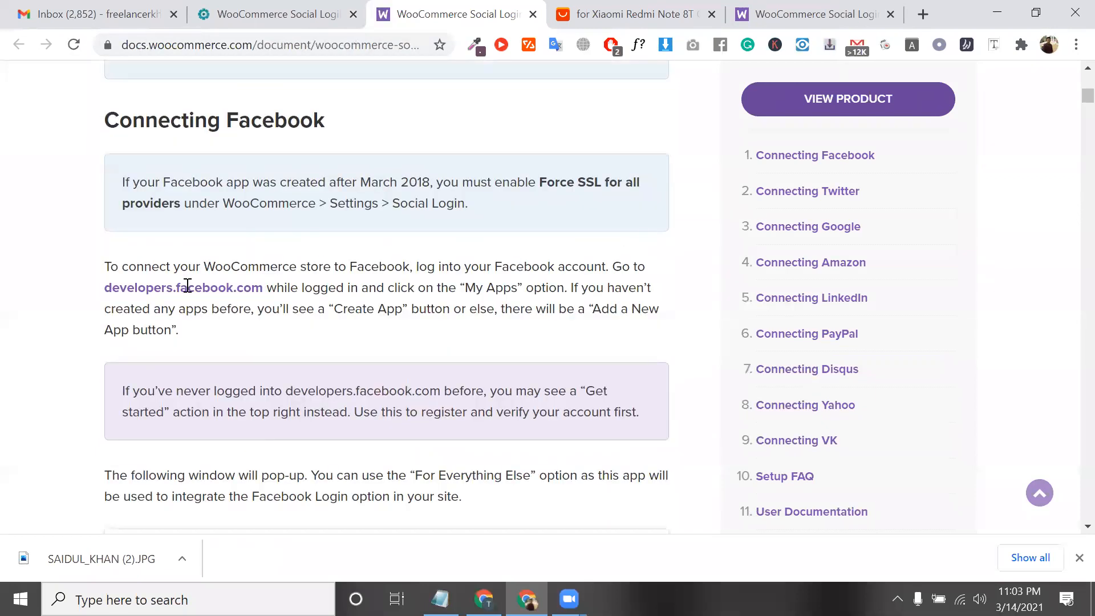
- Copy the developers.facebook.com address from the Connecting Facebook instructions
double_click(188, 285)
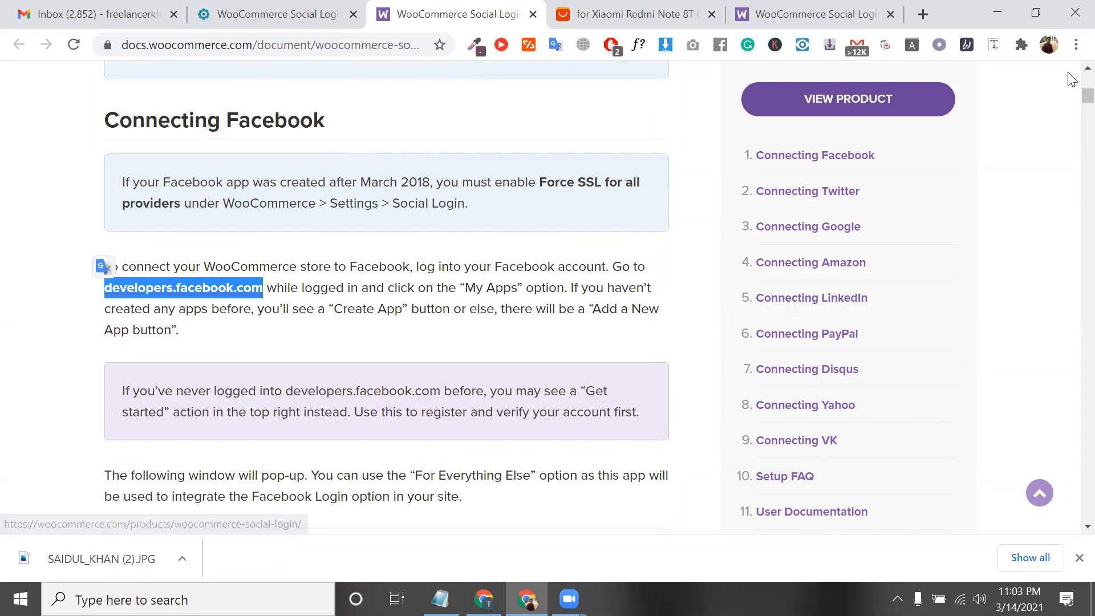
click(1048, 48)
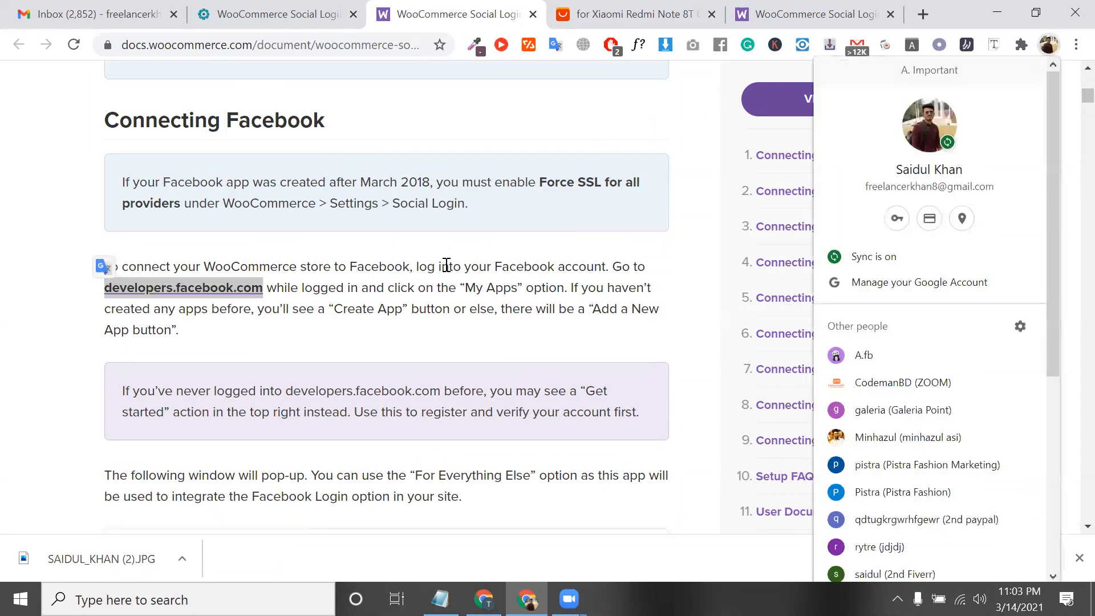
click(594, 351)
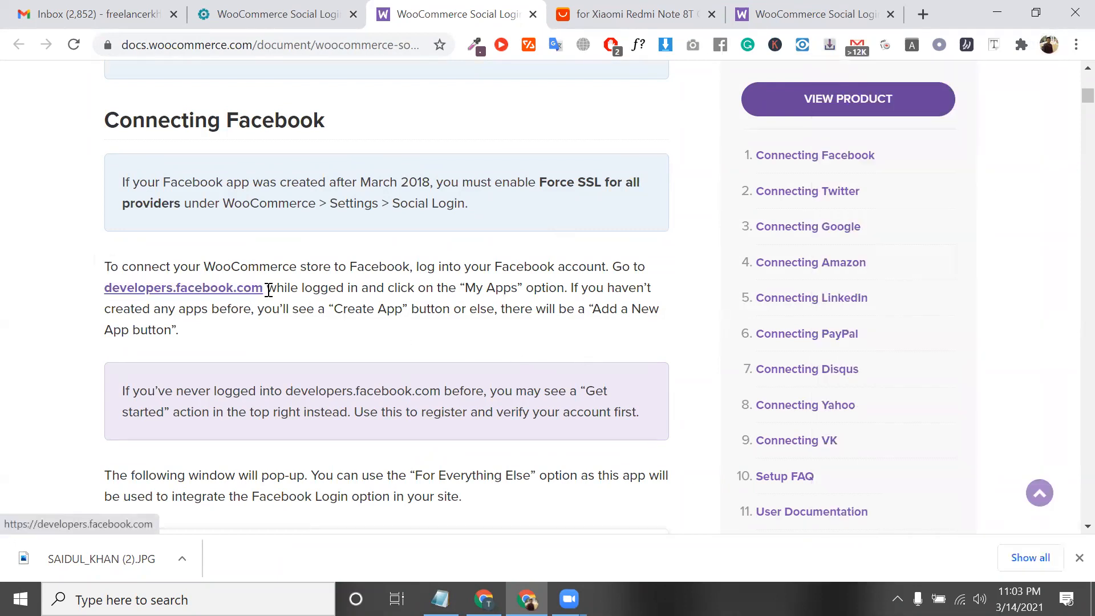
drag(265, 288, 102, 298)
key(ctrl+c)
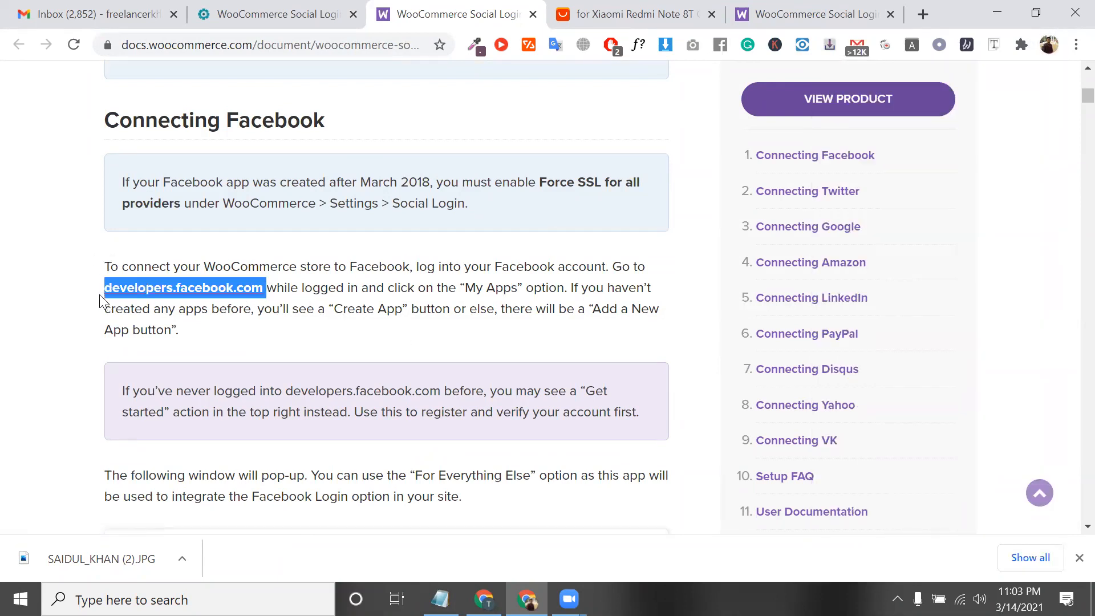
- Read the Connecting Facebook instructions on My Apps, Create App and the For Everything Else option
click(312, 291)
drag(464, 289, 518, 288)
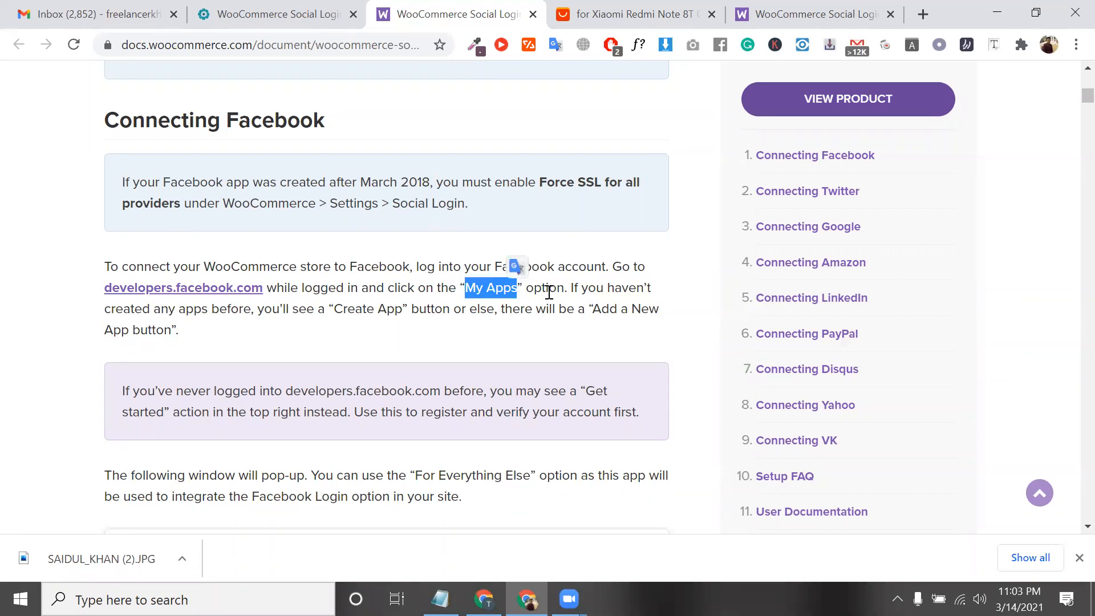
drag(339, 307, 395, 307)
scroll(394, 307, down, 1)
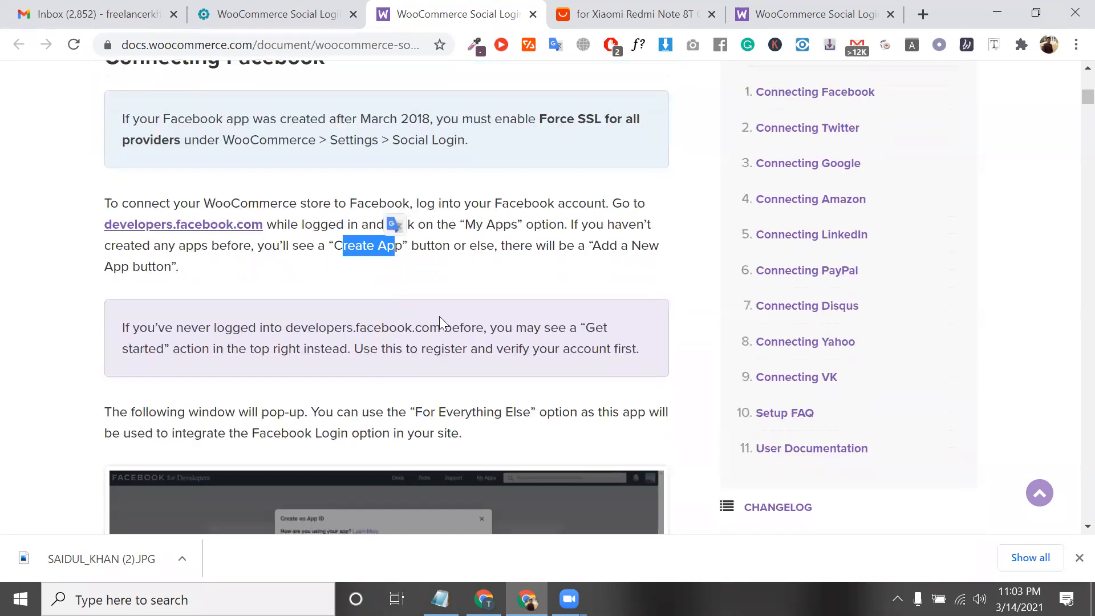
scroll(439, 321, down, 3)
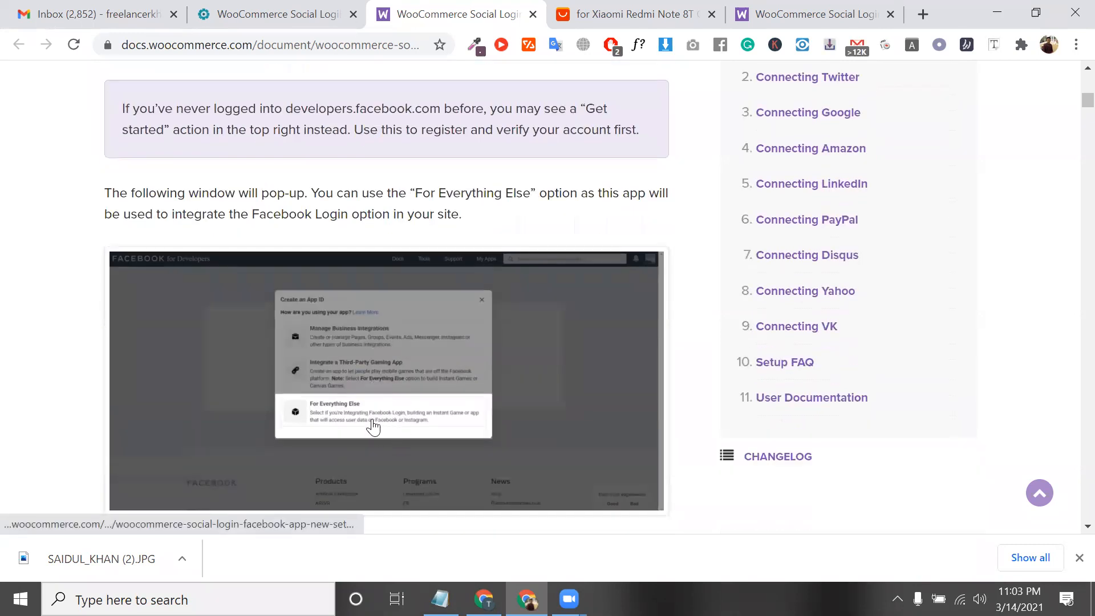
- Return to the setup wizard and try to link the account to Facebook with App ID and App Secret left blank
click(274, 8)
scroll(365, 366, down, 2)
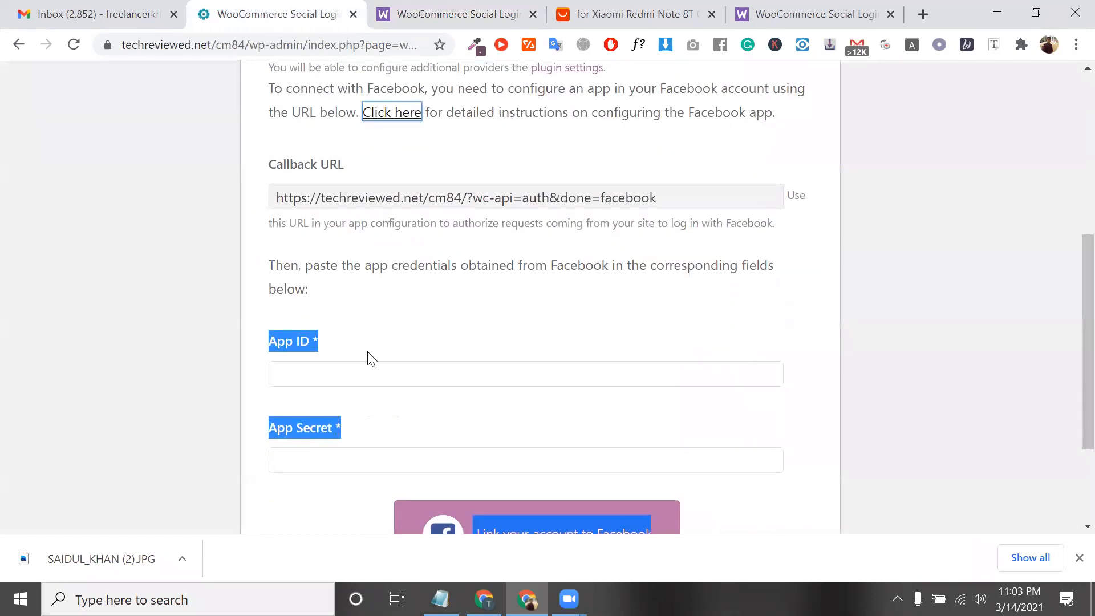
click(367, 374)
click(356, 460)
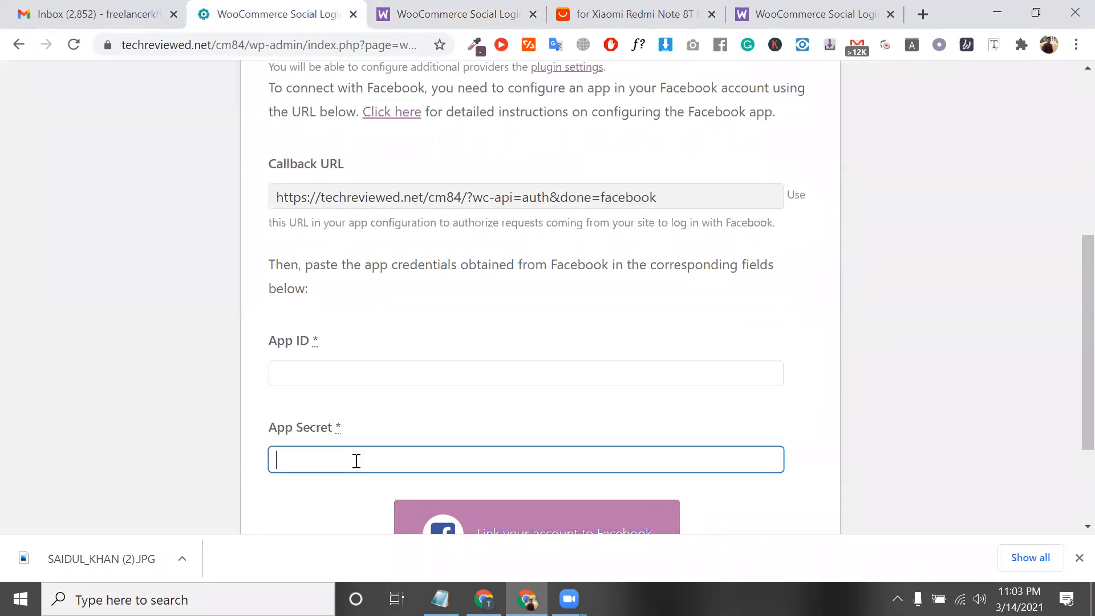
scroll(354, 460, down, 1)
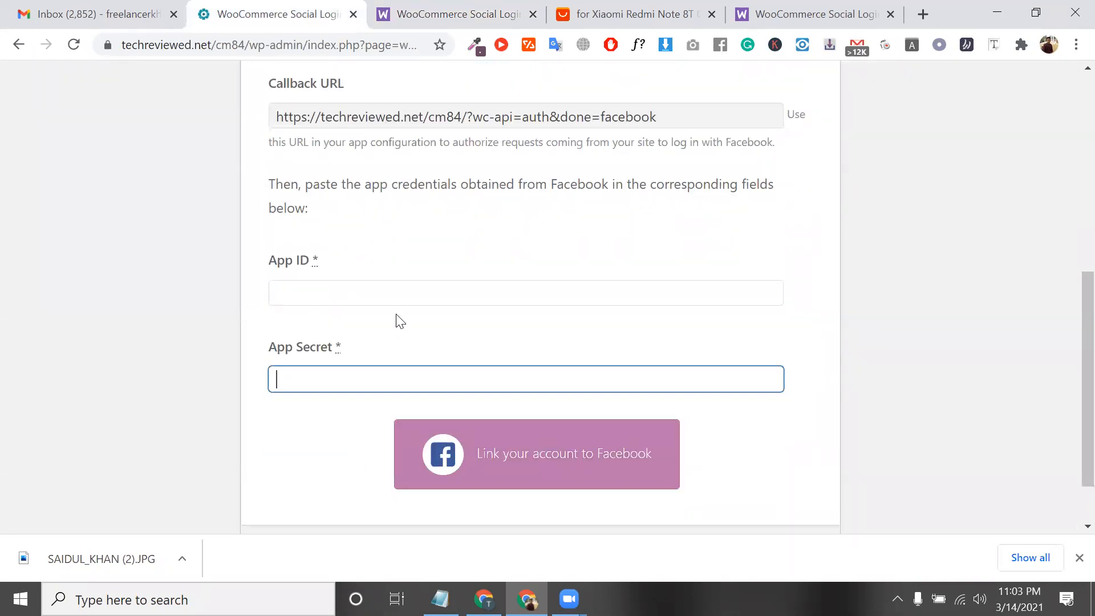
click(387, 289)
click(393, 406)
click(393, 378)
click(531, 463)
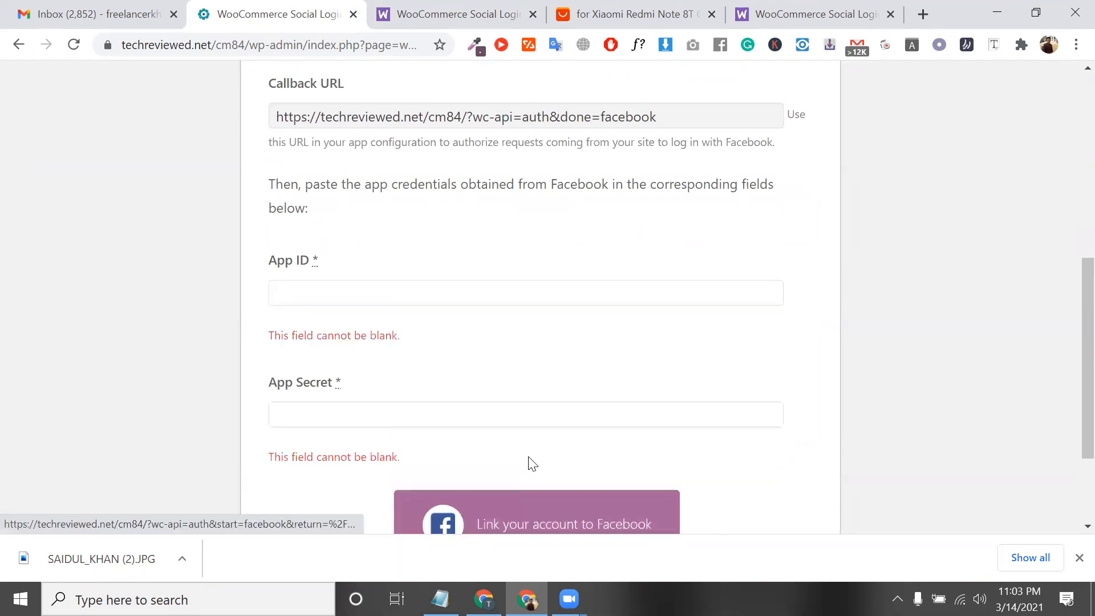
click(354, 422)
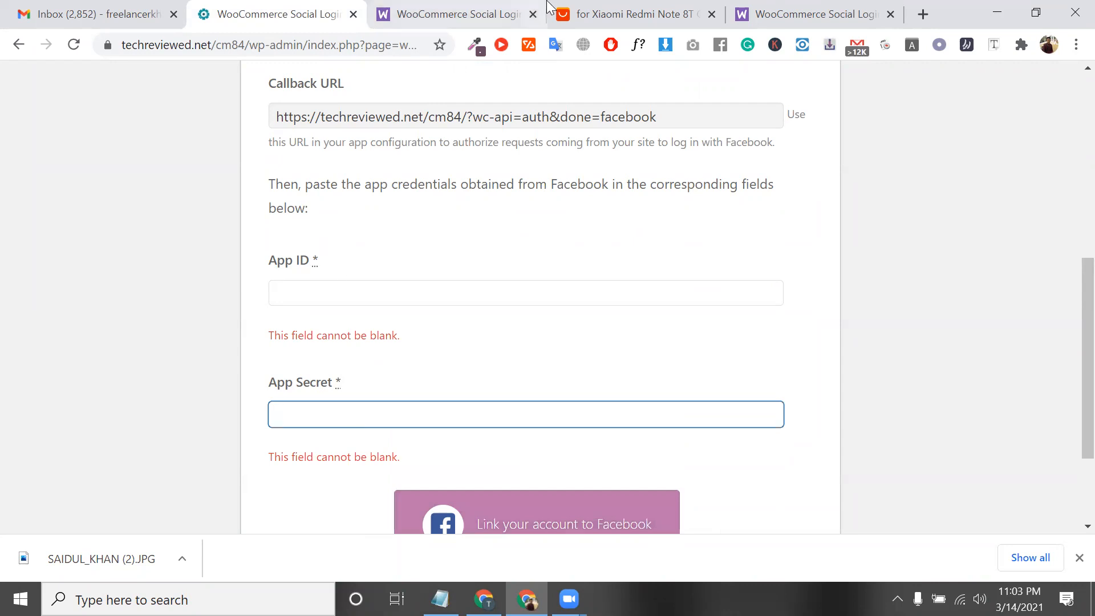
- Return to the Connecting Facebook instructions and copy the developers.facebook.com address again
click(433, 13)
scroll(361, 225, up, 5)
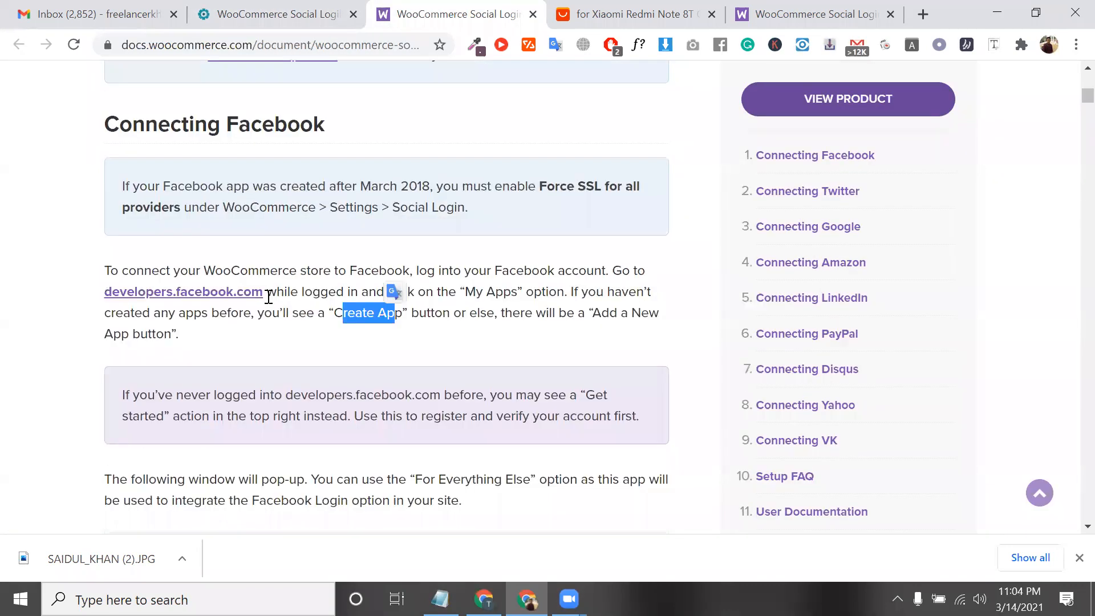
drag(265, 292, 100, 304)
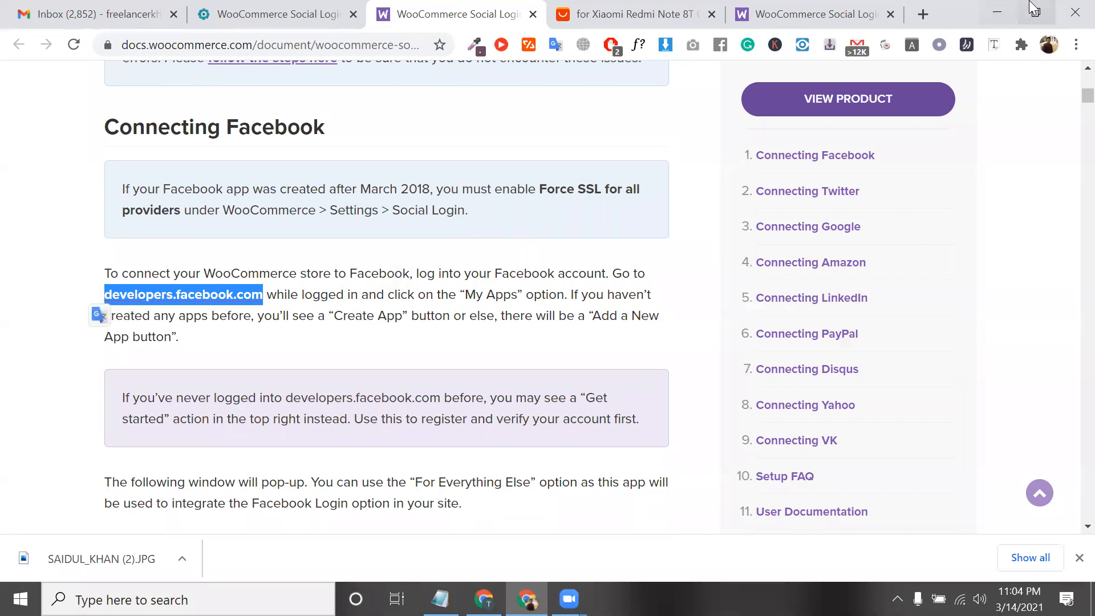
- Switch to the A.fb browser profile and open the copied developers.facebook.com address there
click(1048, 44)
scroll(926, 427, down, 5)
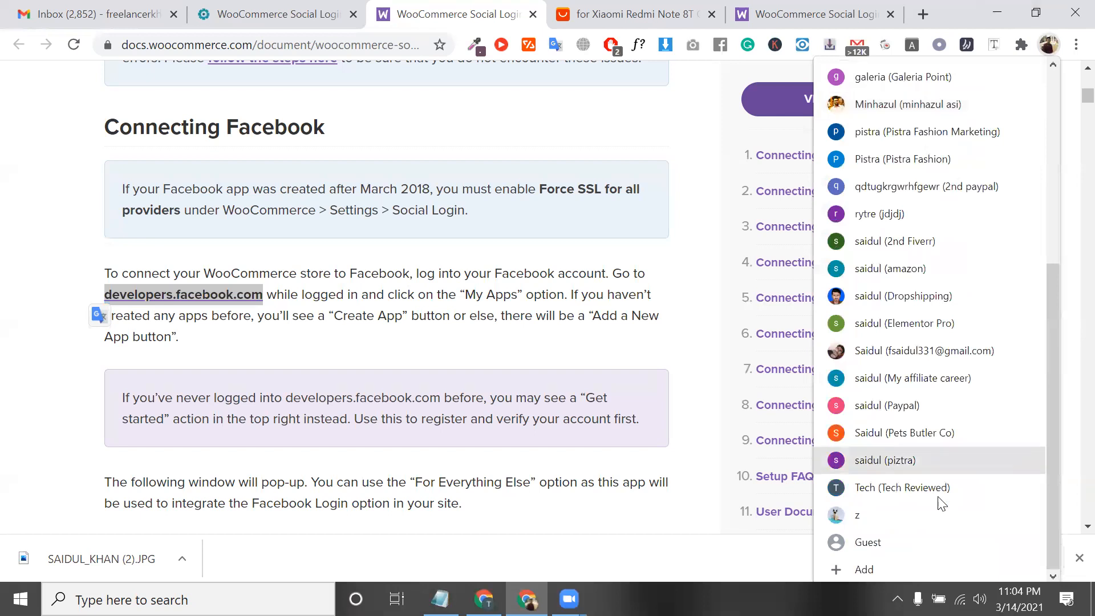
scroll(852, 246, up, 5)
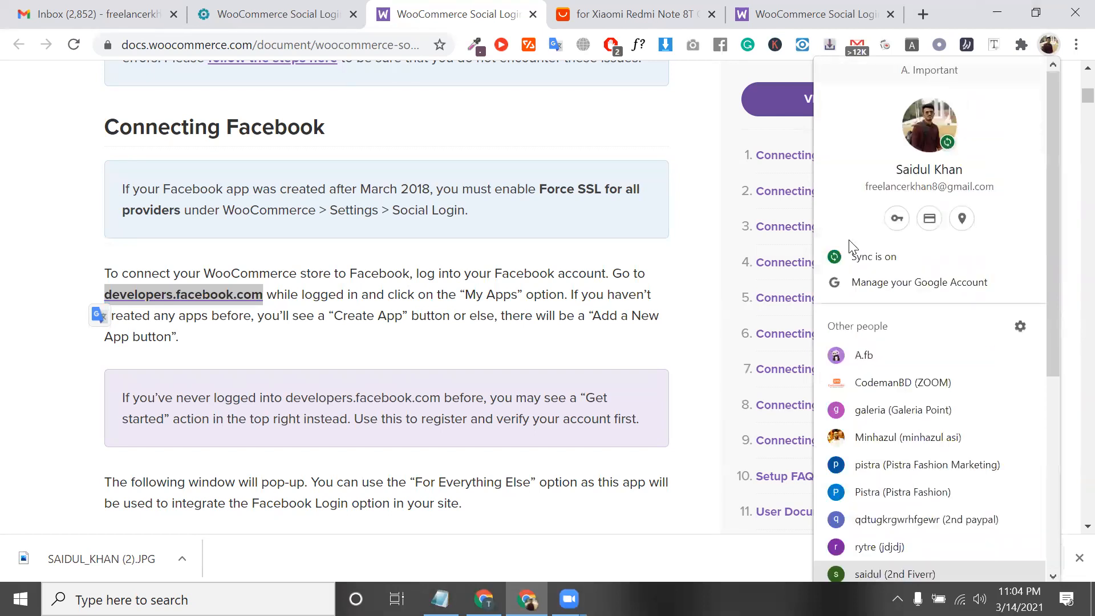
click(872, 359)
click(225, 39)
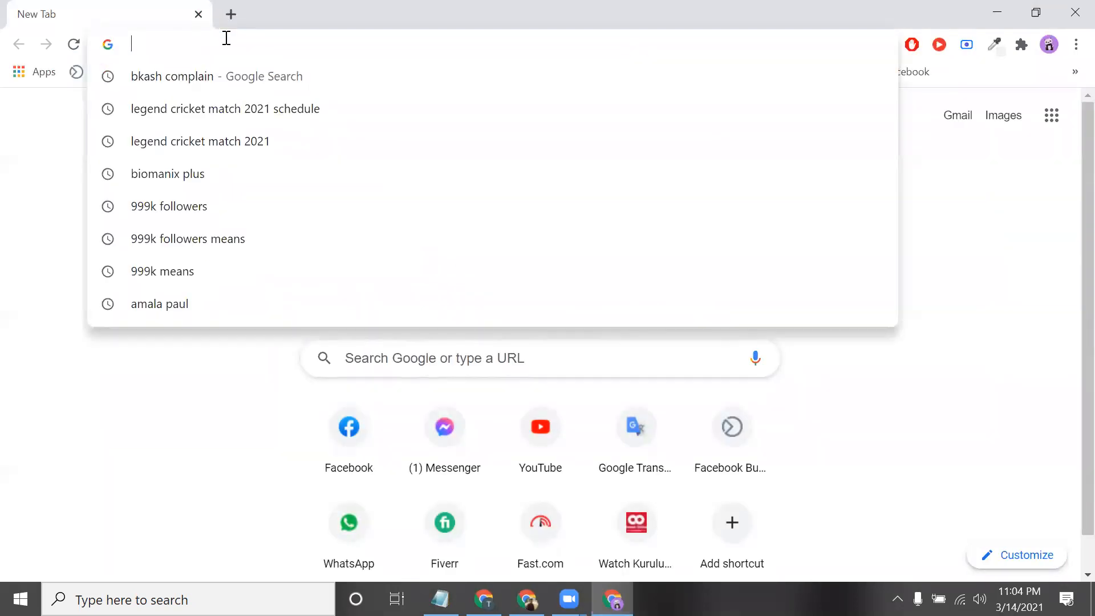
key(ctrl+v)
key(Return)
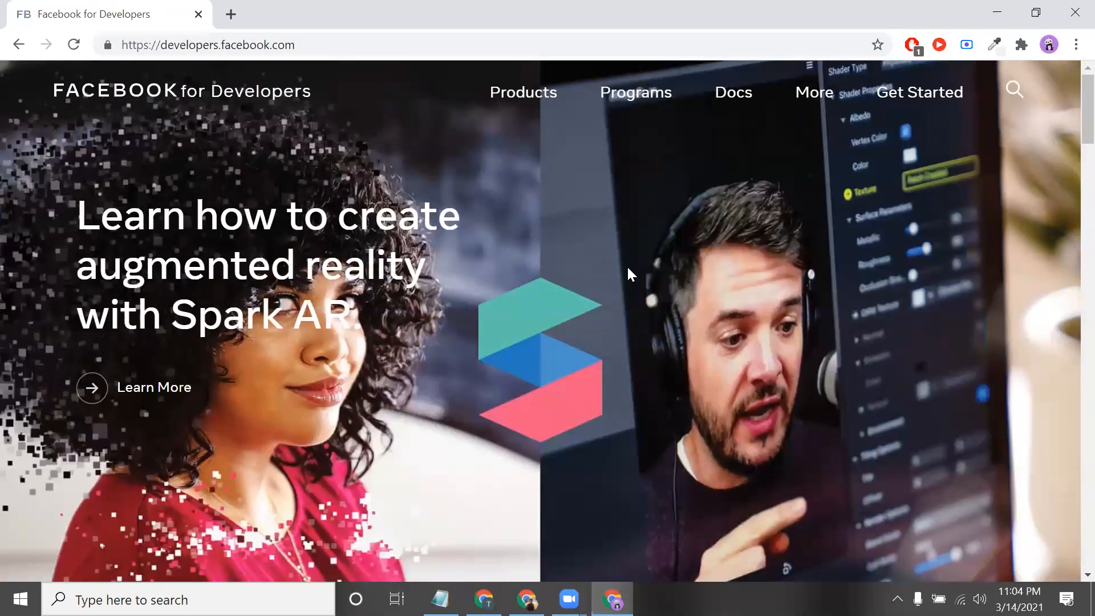
- Look through the Facebook for Developers home page, its More options and the Products page for a My Apps entry
scroll(629, 271, down, 10)
scroll(641, 352, down, 3)
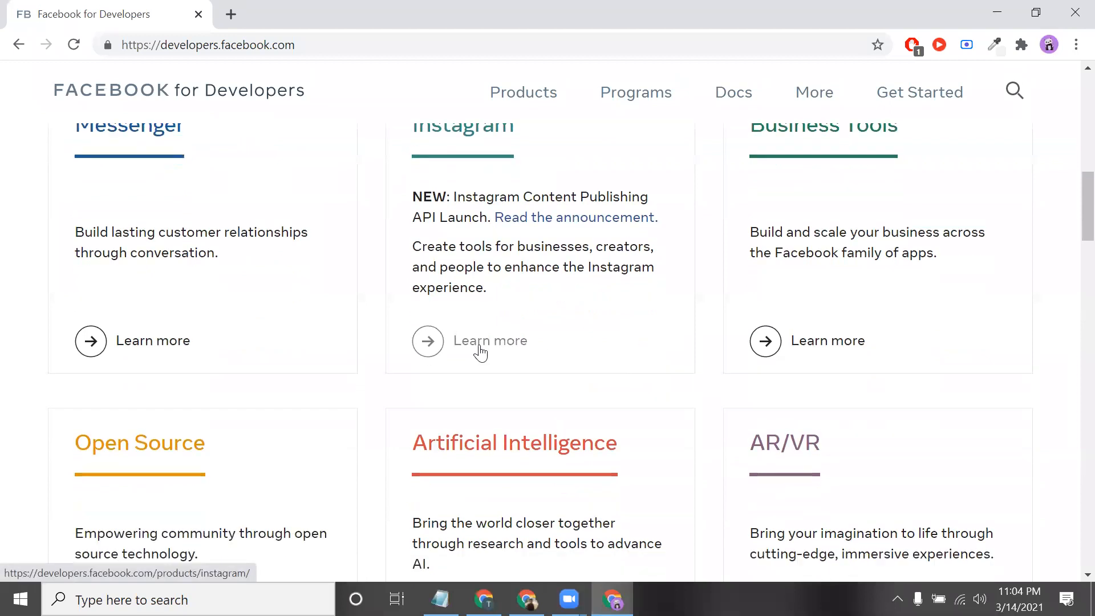
scroll(540, 384, up, 1)
scroll(587, 401, down, 6)
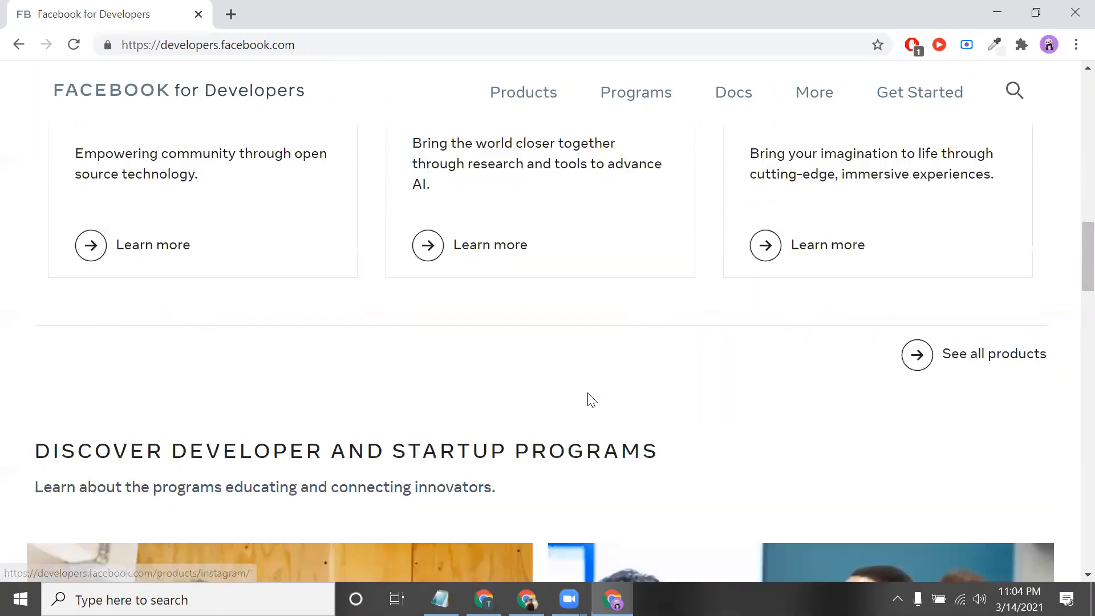
scroll(590, 399, down, 12)
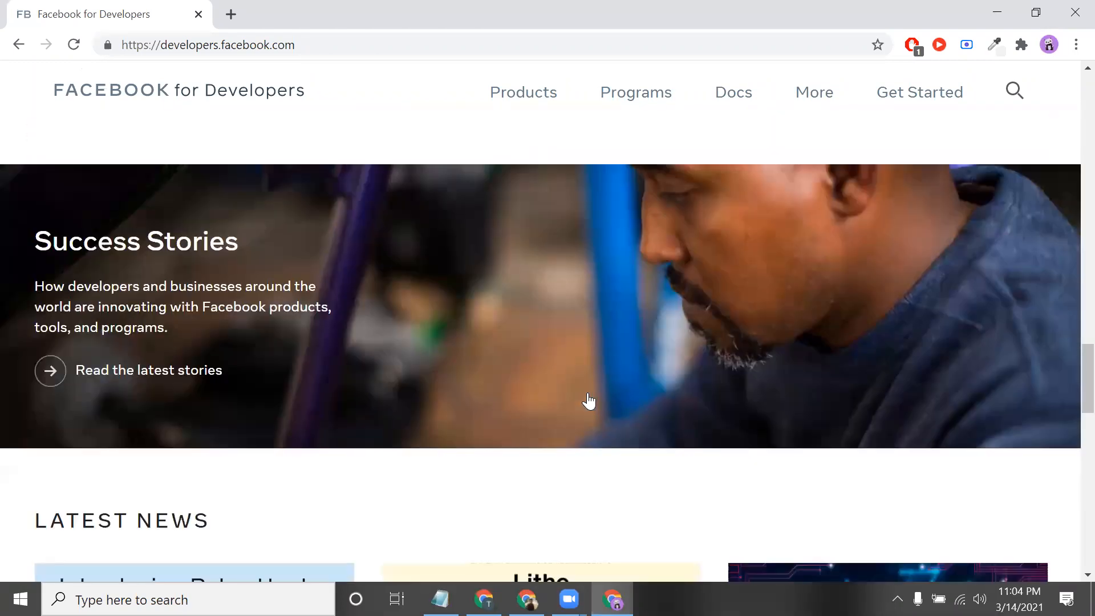
scroll(588, 400, down, 12)
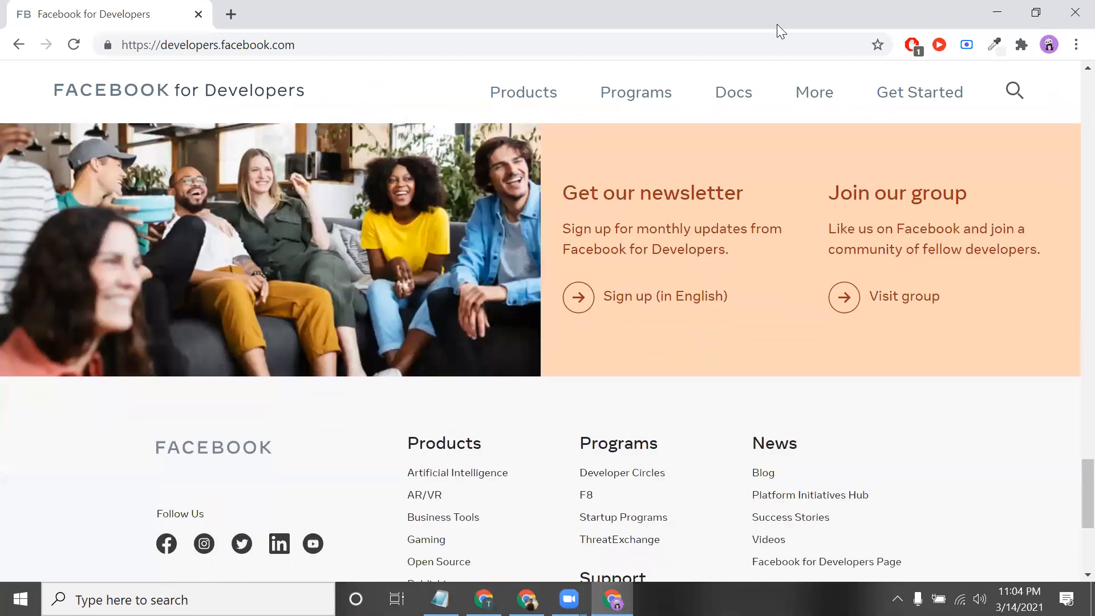
click(799, 98)
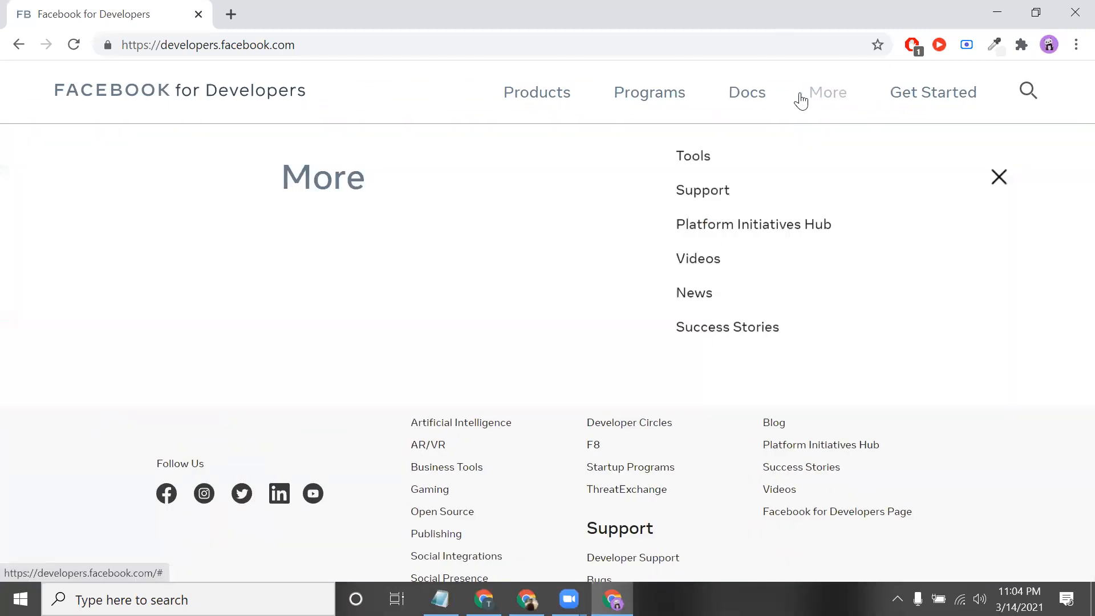
click(520, 110)
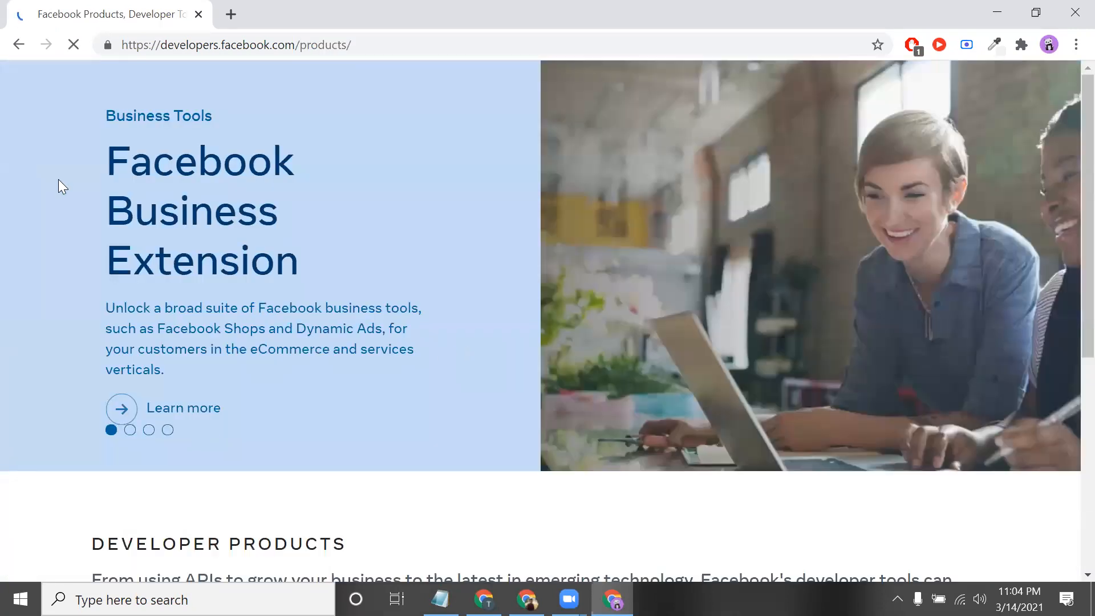
click(18, 38)
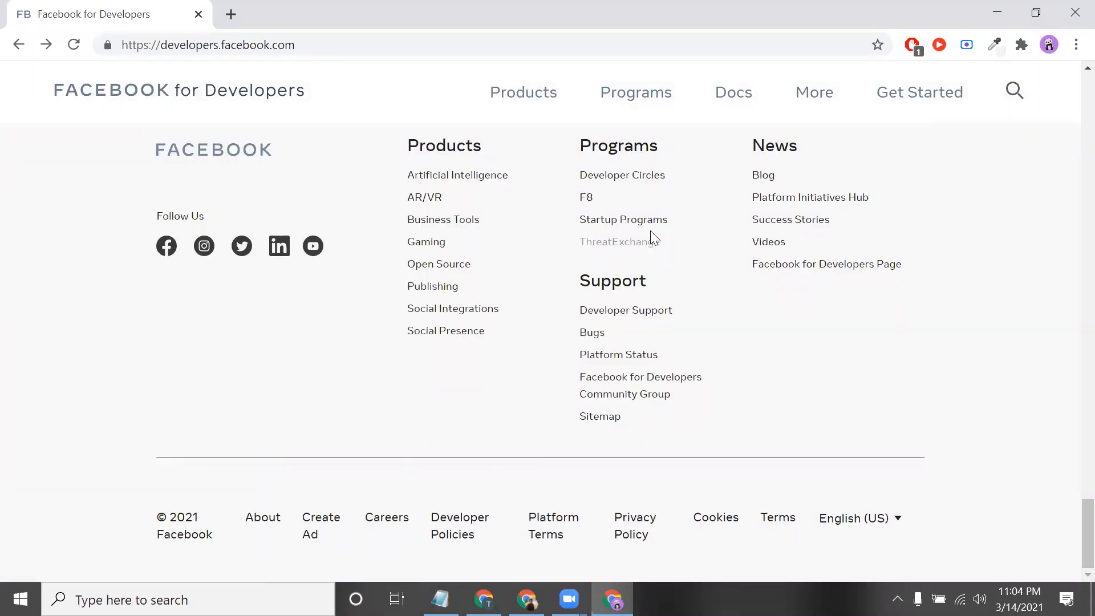
scroll(682, 208, up, 12)
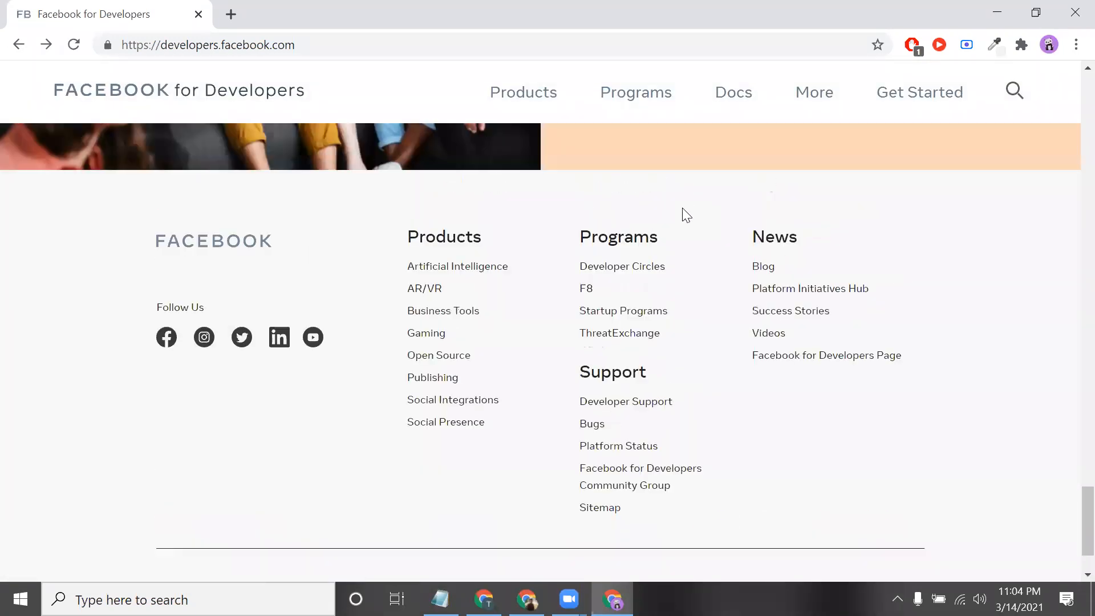
scroll(219, 296, up, 1)
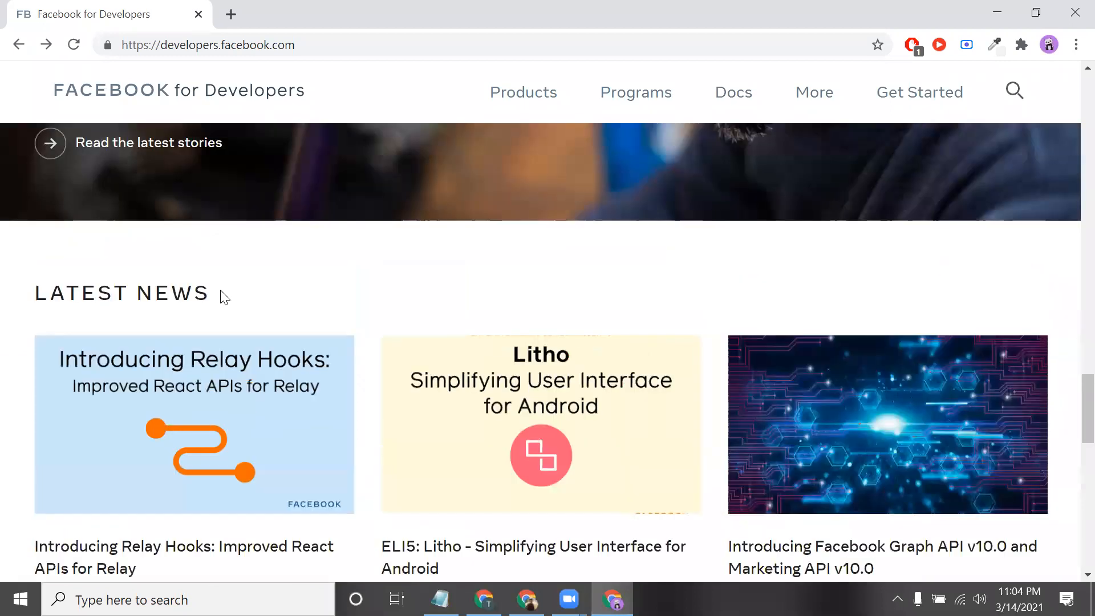
scroll(222, 297, down, 13)
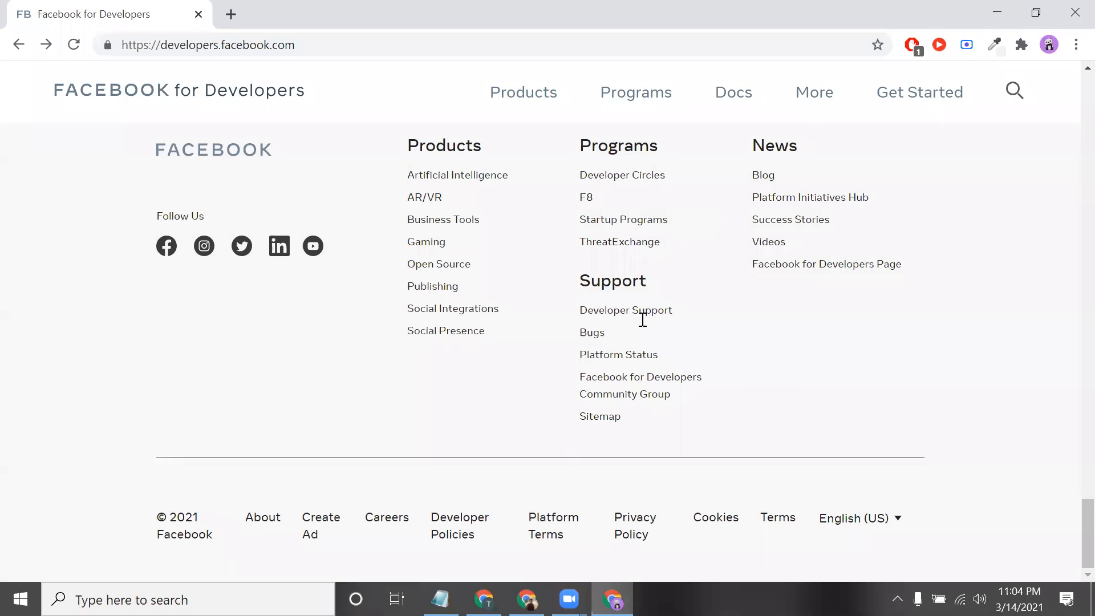
- Switch back to the WooCommerce instructions and reread the My Apps, Get started and For Everything Else directions
key(alt+Tab)
drag(461, 271, 532, 268)
scroll(532, 268, down, 3)
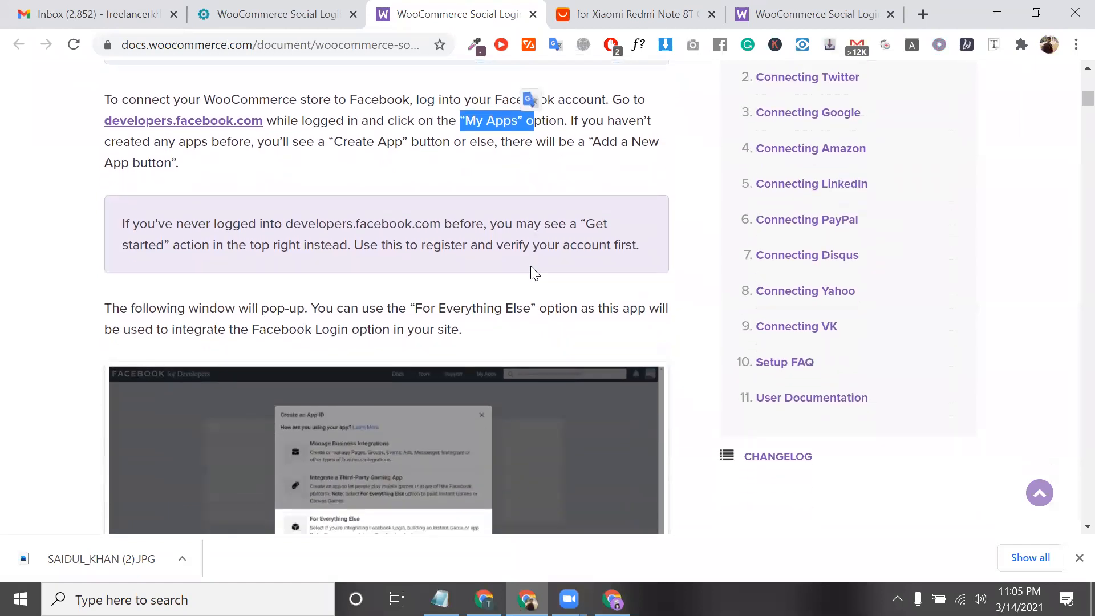
scroll(508, 228, up, 1)
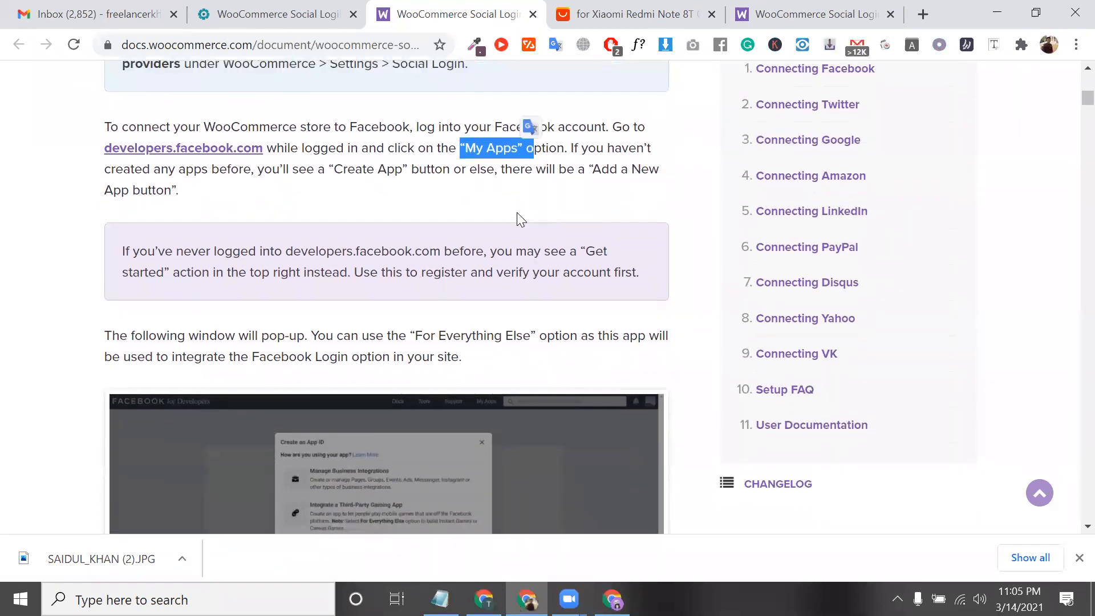
click(527, 211)
scroll(527, 213, down, 12)
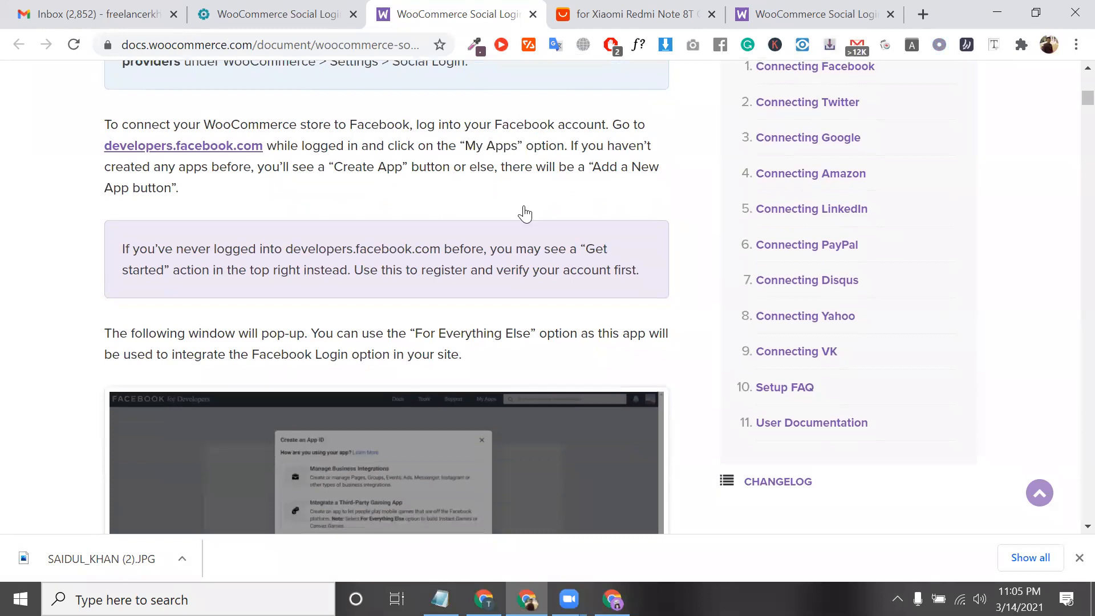
scroll(525, 214, up, 1)
scroll(524, 214, up, 7)
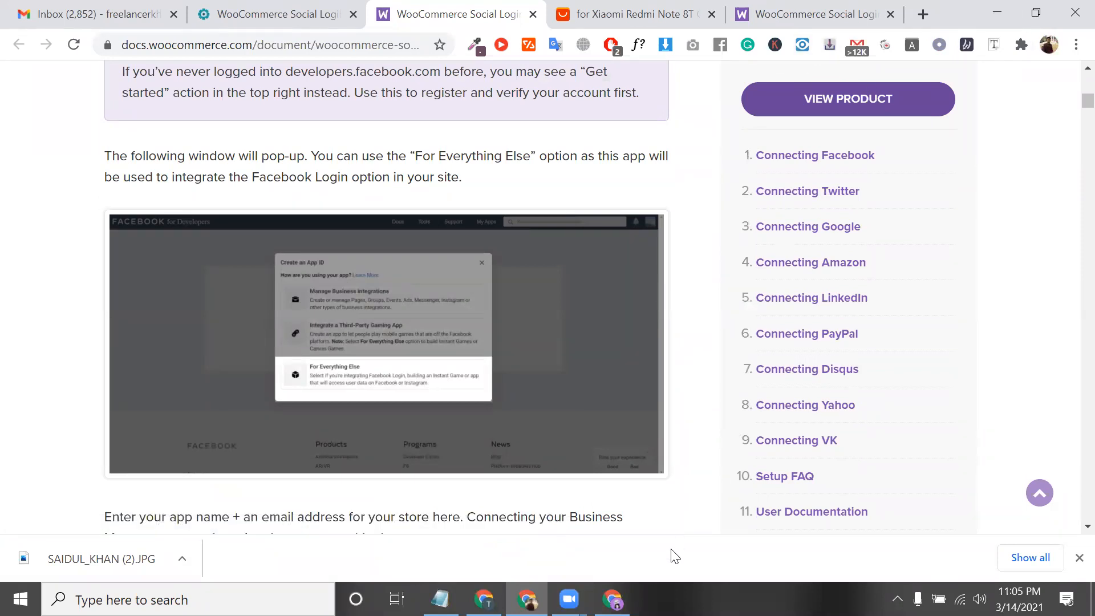
- Return to Facebook for Developers, start the Get Started registration and accept the platform terms and developer policies
key(alt+Tab)
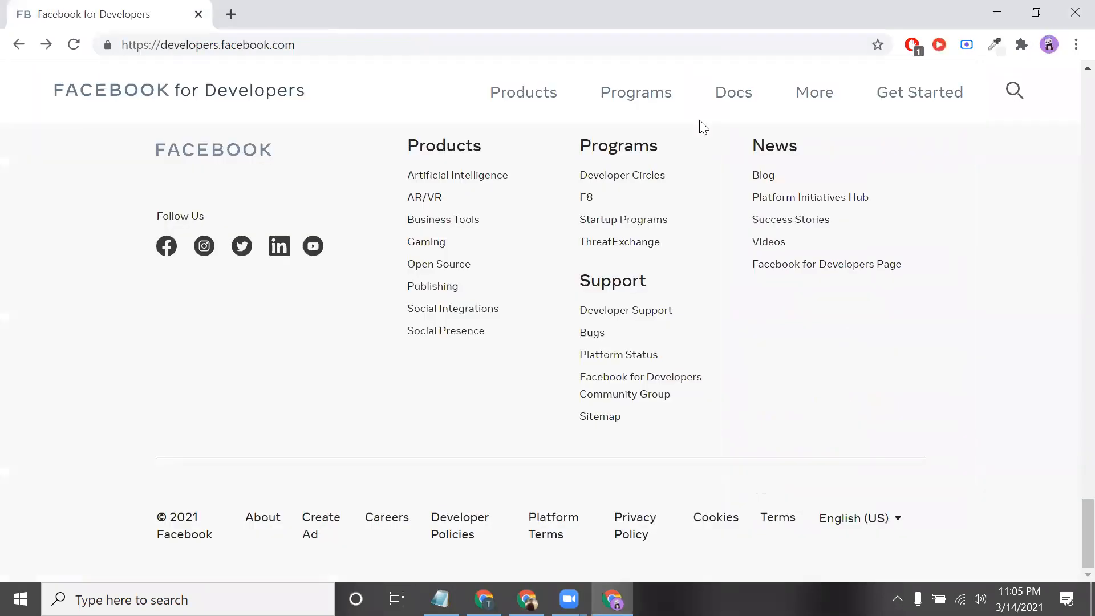
scroll(703, 126, up, 20)
click(944, 95)
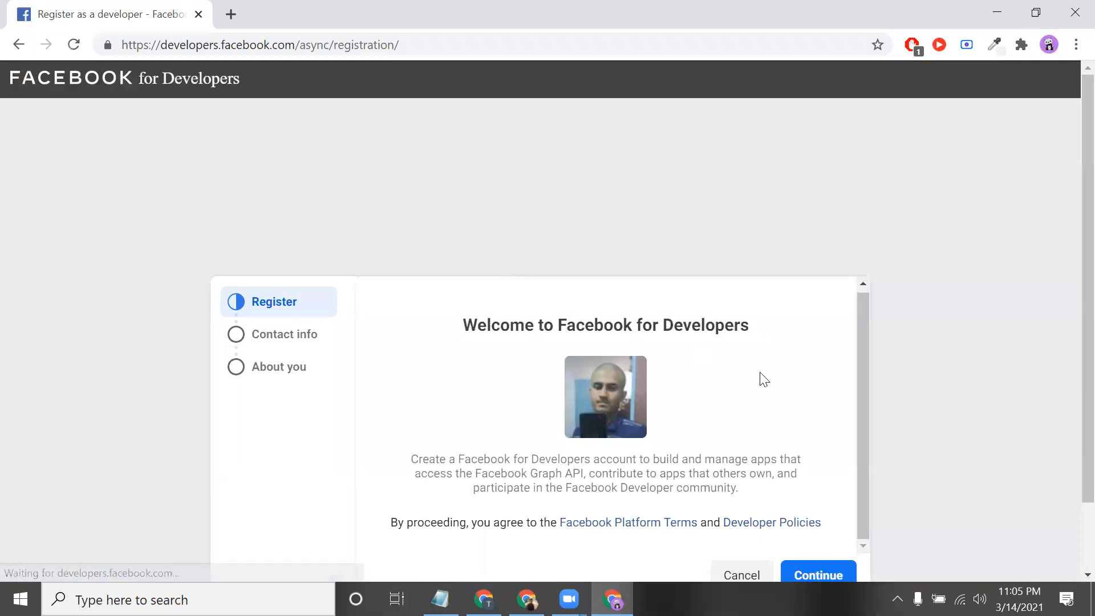
scroll(770, 393, down, 2)
click(817, 496)
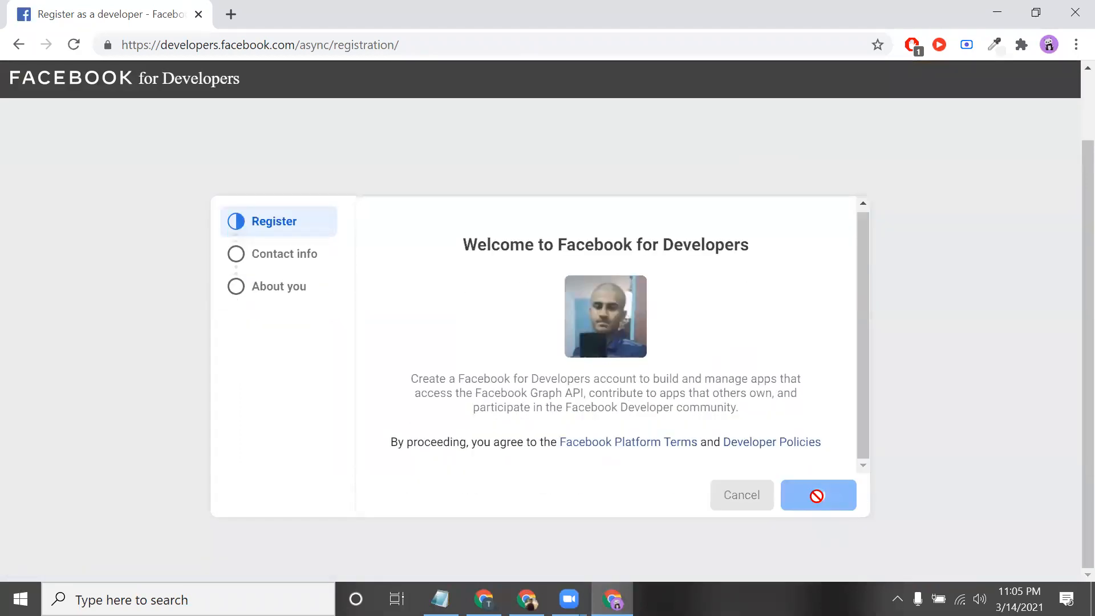
- Agree to receive marketing-related communications and confirm the primary email for the developer account
scroll(738, 465, down, 1)
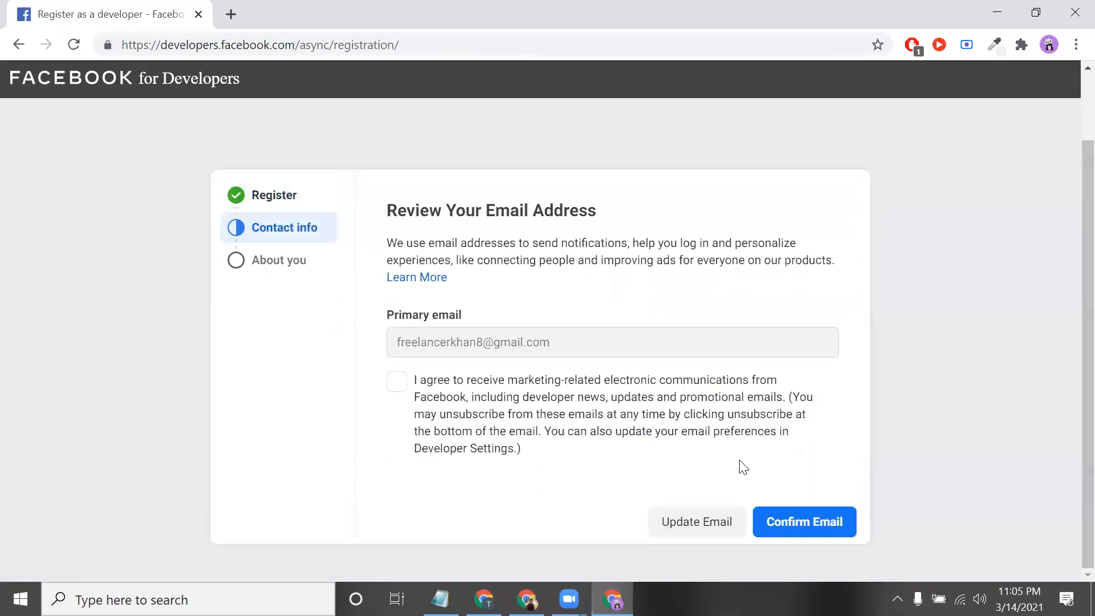
click(397, 381)
click(819, 522)
- Choose Developer as the role that best describes you and complete the registration
scroll(673, 442, down, 1)
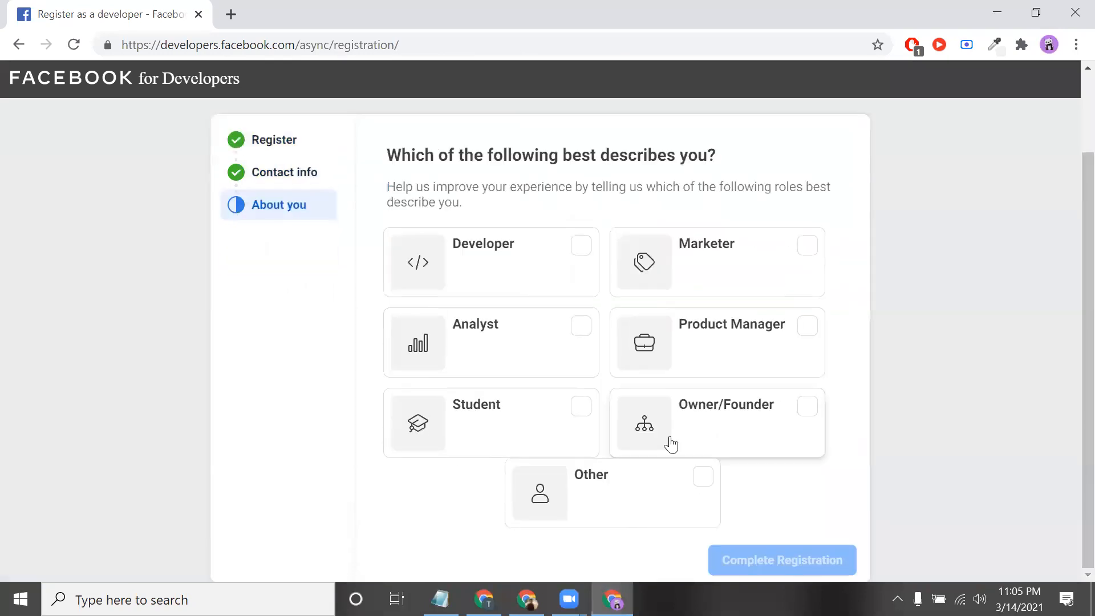
click(529, 291)
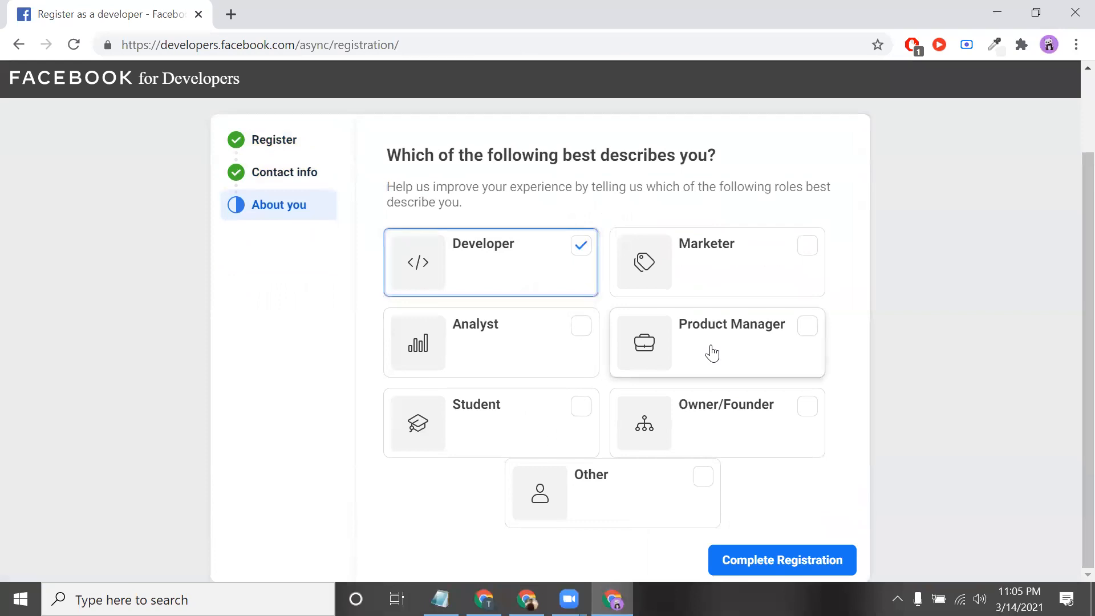
click(814, 542)
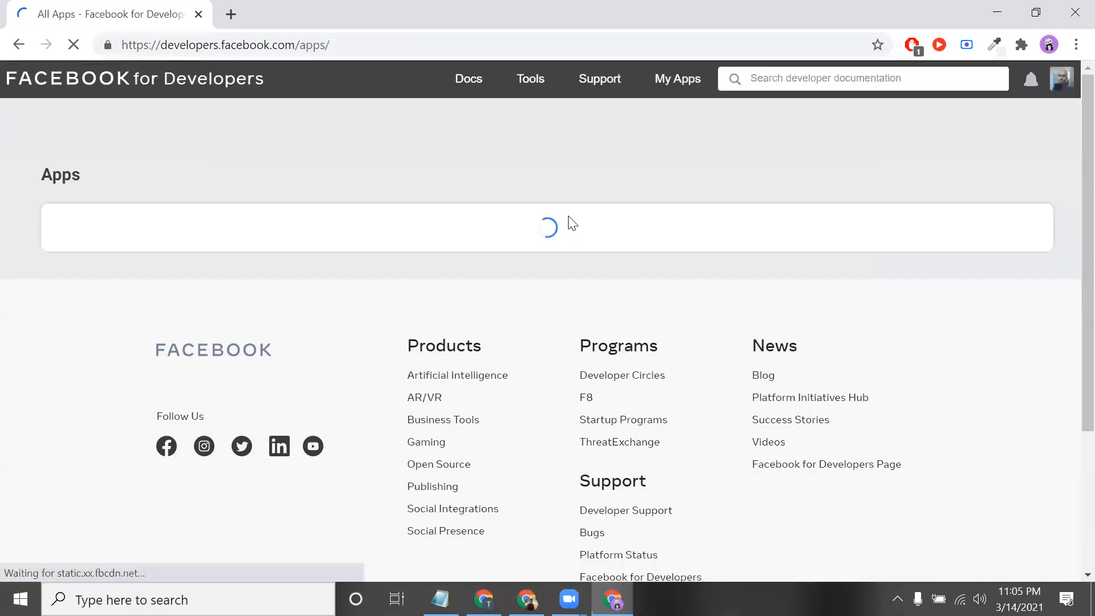
- Go to My Apps and start creating a new app
click(678, 83)
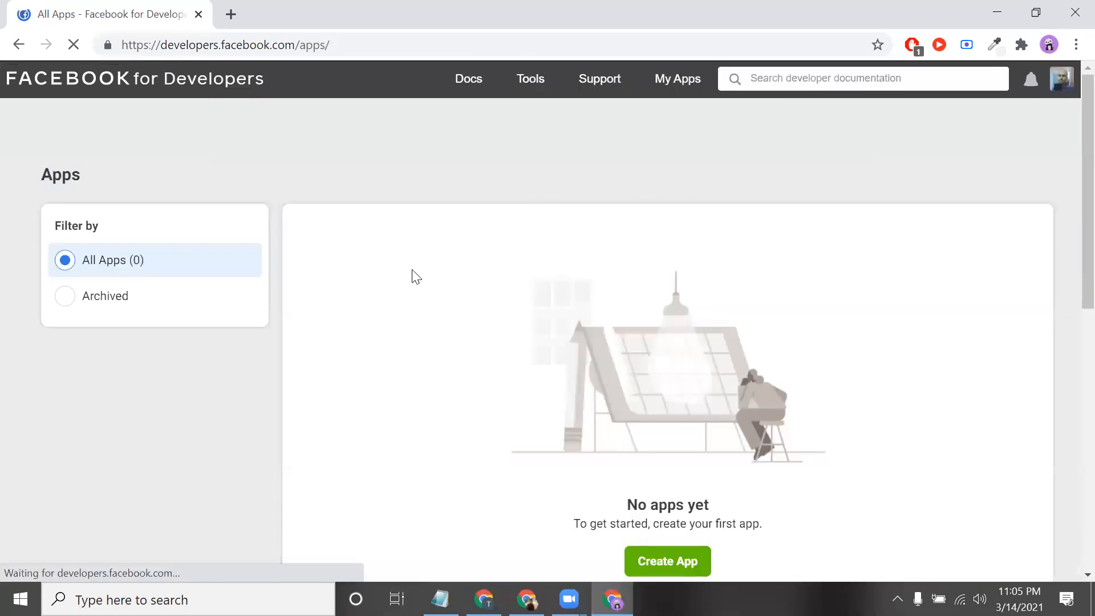
scroll(296, 276, down, 2)
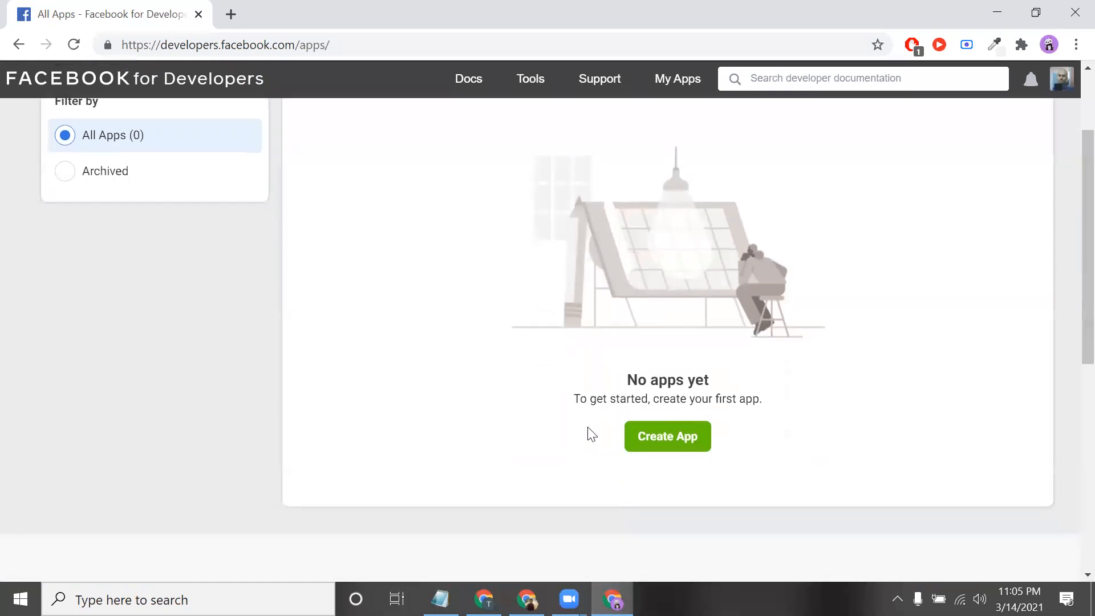
click(640, 449)
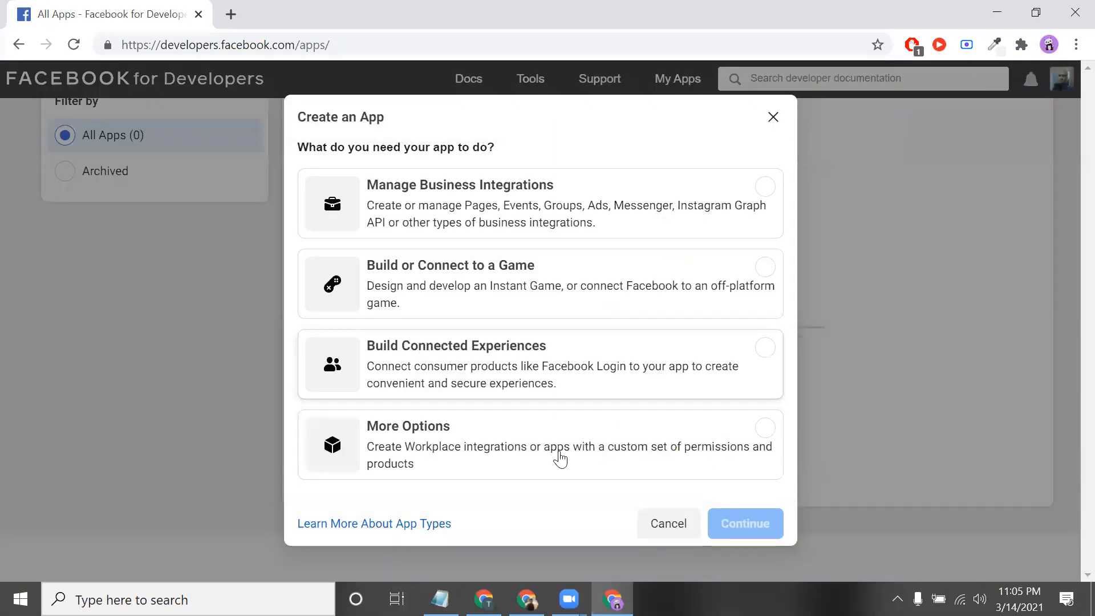
- Choose More Options and Build Workplace Integrations as the purpose of the new app
click(566, 208)
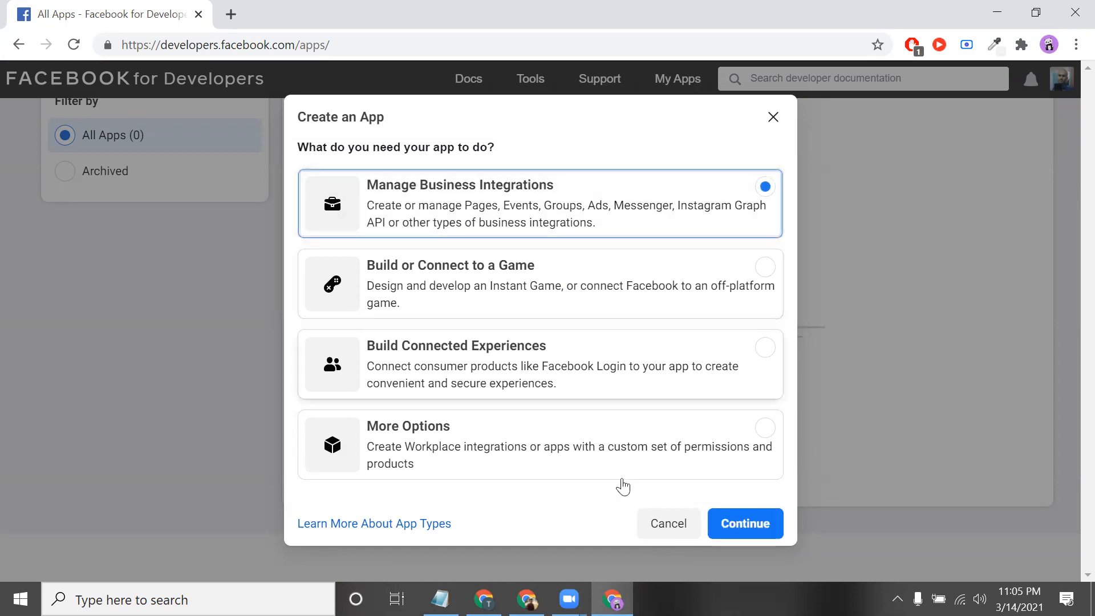
click(736, 520)
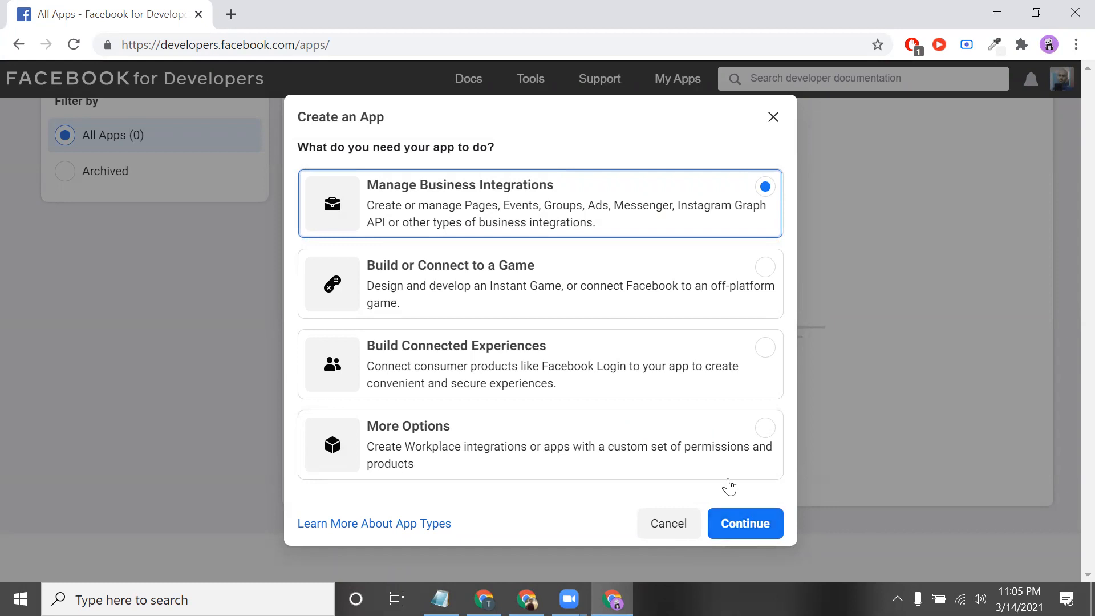
click(716, 474)
click(742, 531)
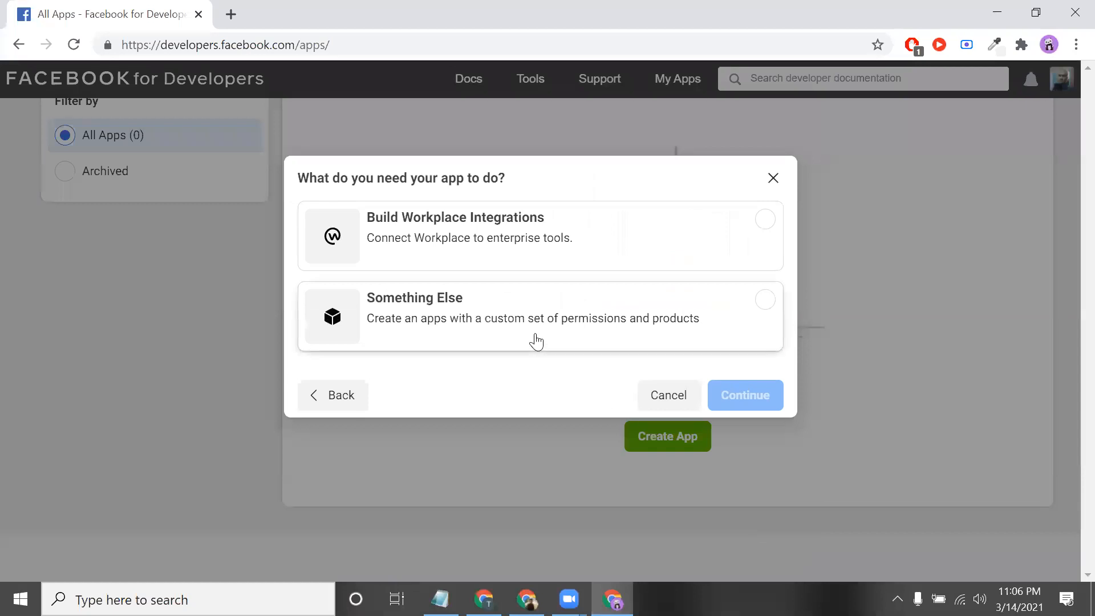
click(536, 341)
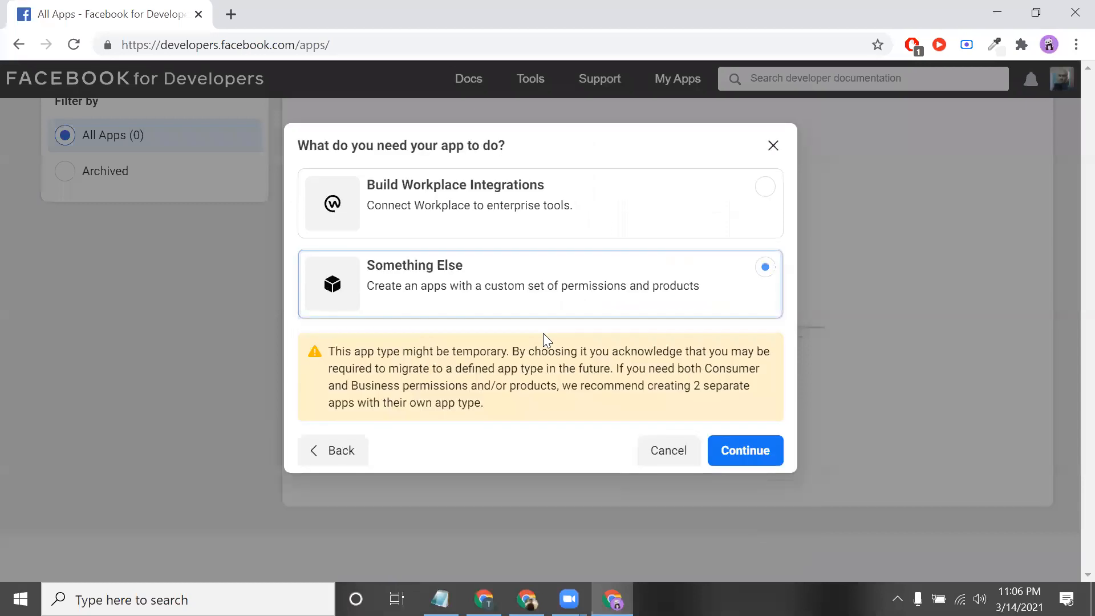
click(541, 216)
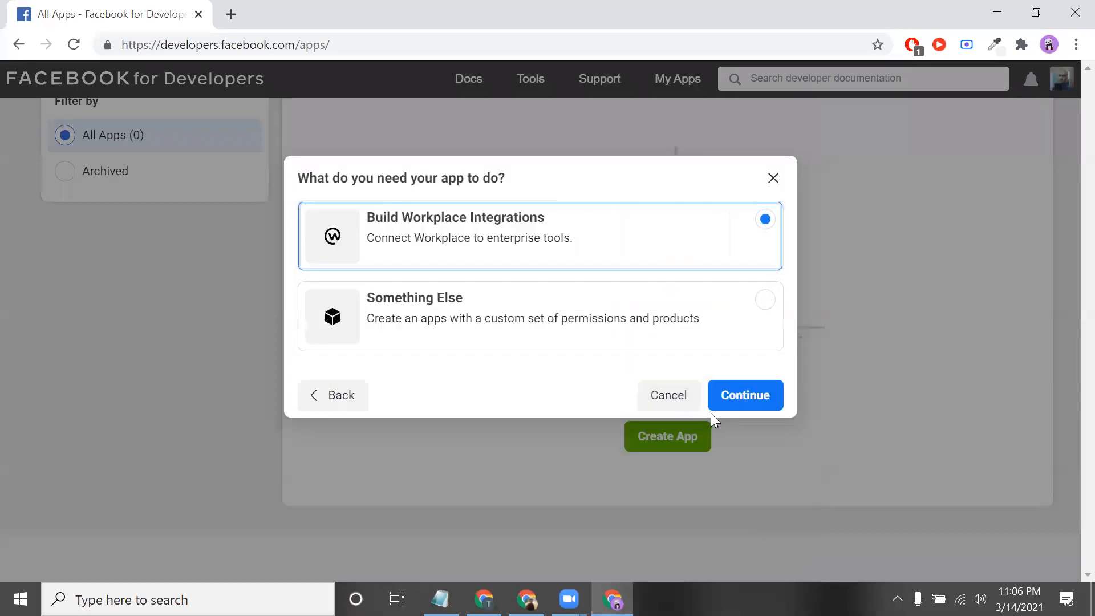
click(739, 396)
- Enter the developer's name as app display name, connect the developer's own Business Manager account and create the app, completing the security check
click(410, 198)
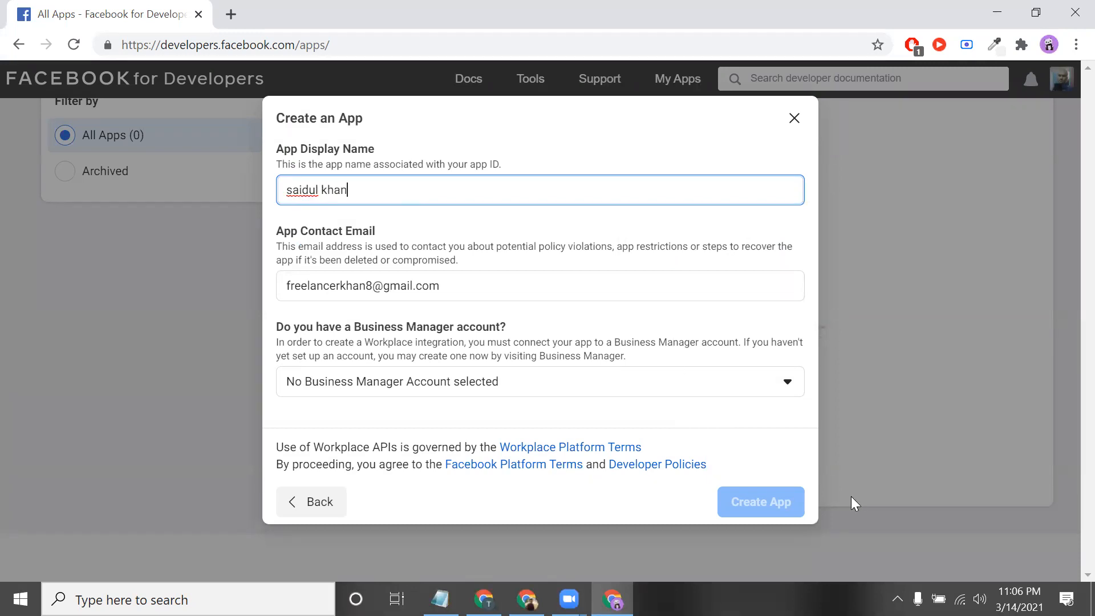
click(620, 385)
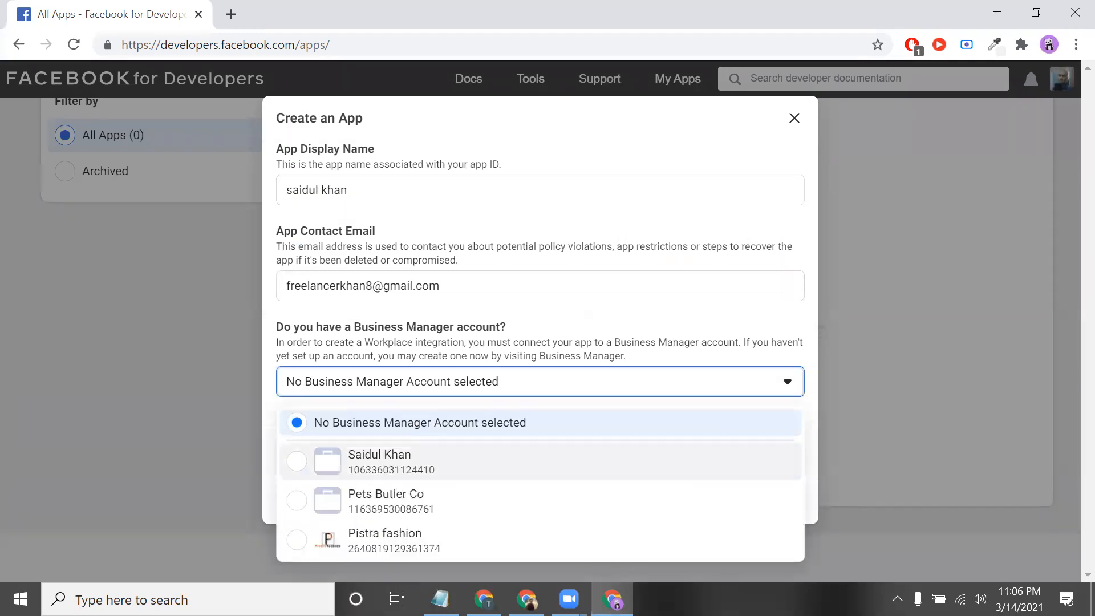
click(399, 465)
click(771, 501)
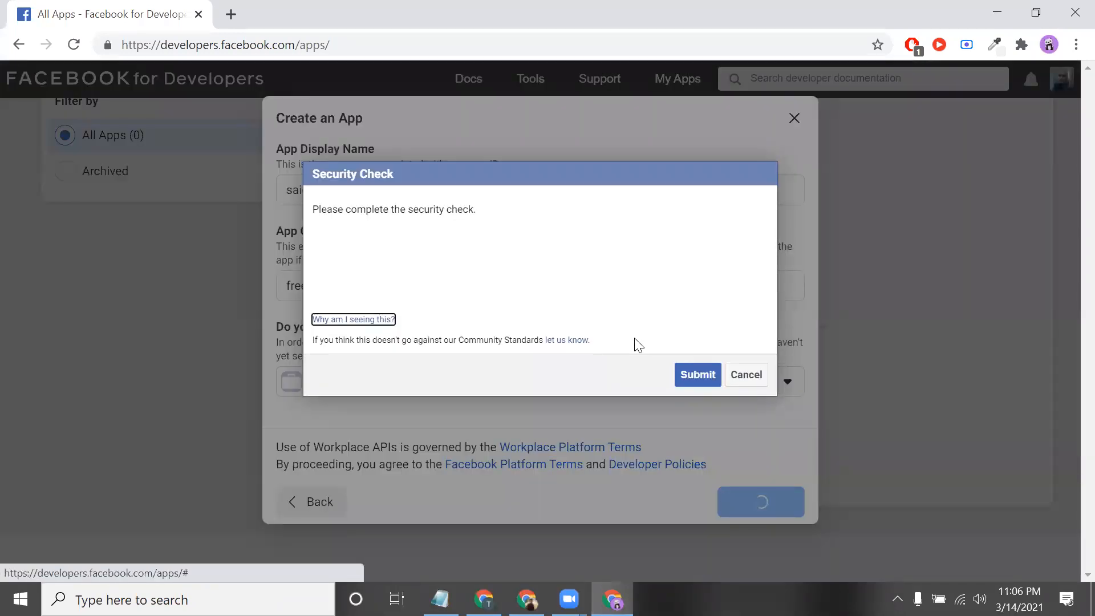
click(336, 263)
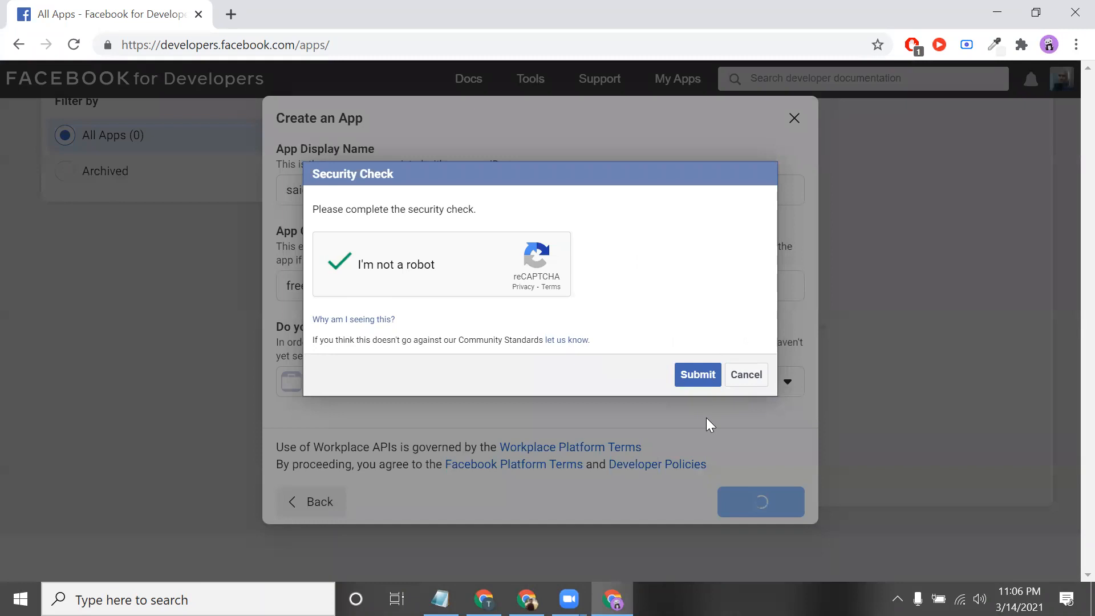
click(701, 380)
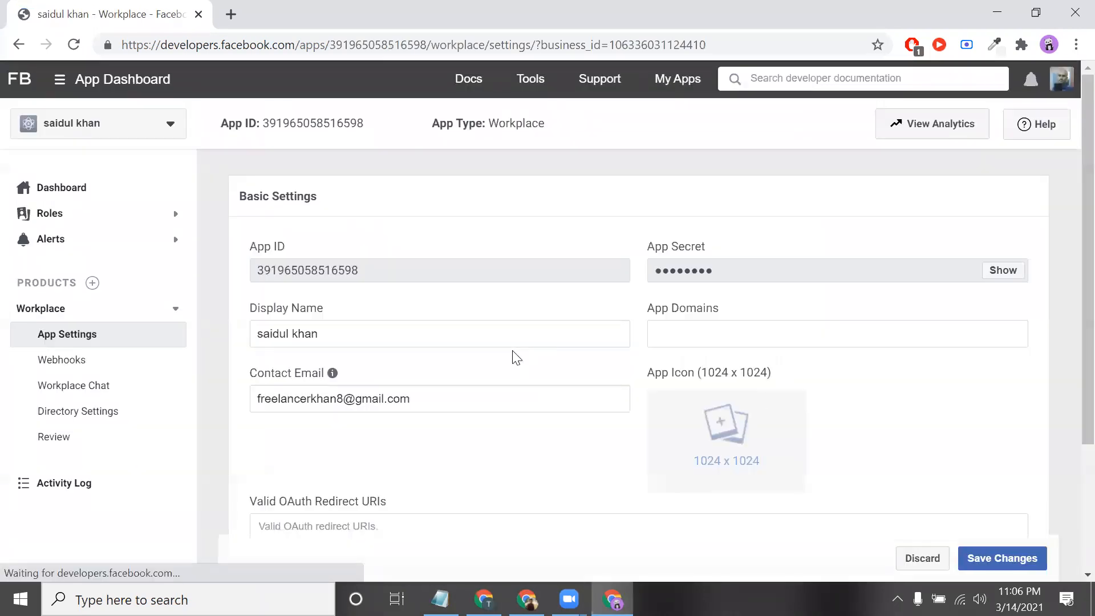
- Try to reveal the App Secret by re-entering the account password, and dismiss the password request
double_click(348, 255)
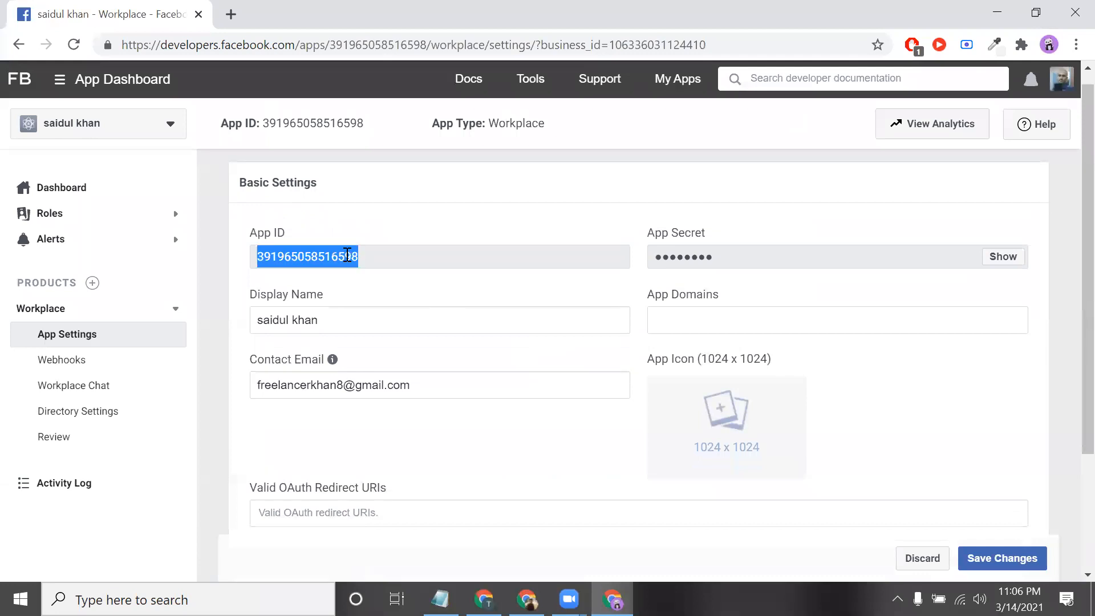
click(1003, 256)
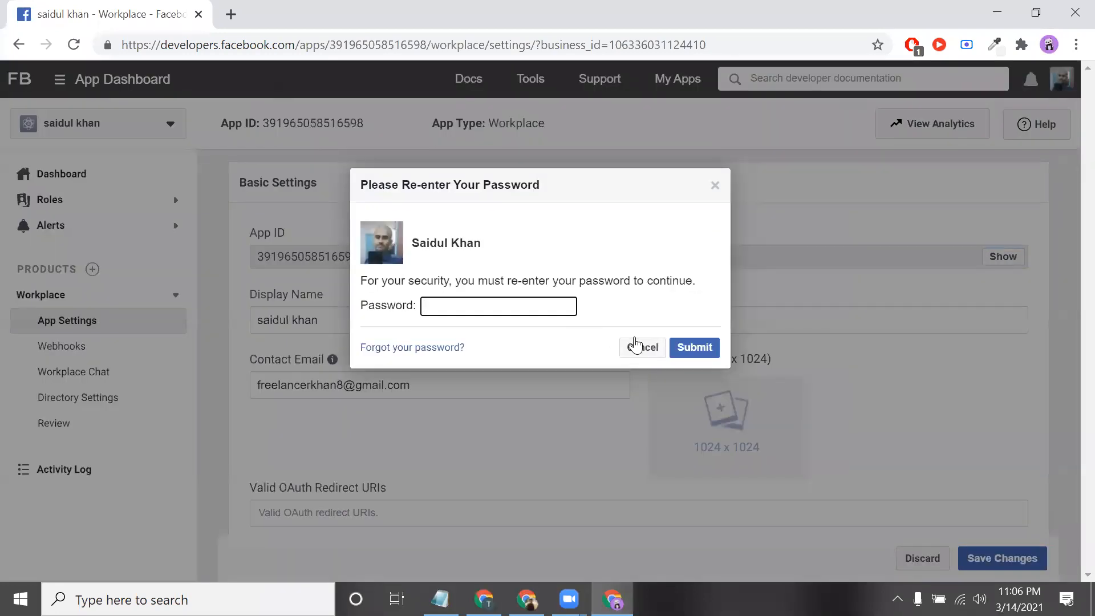
click(492, 306)
click(512, 394)
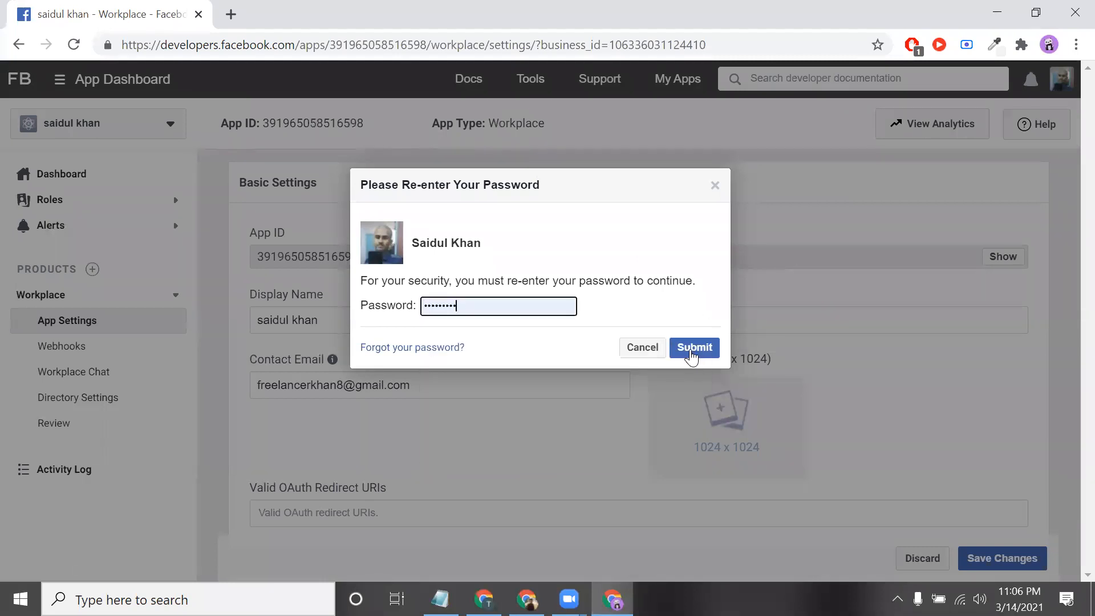
click(695, 348)
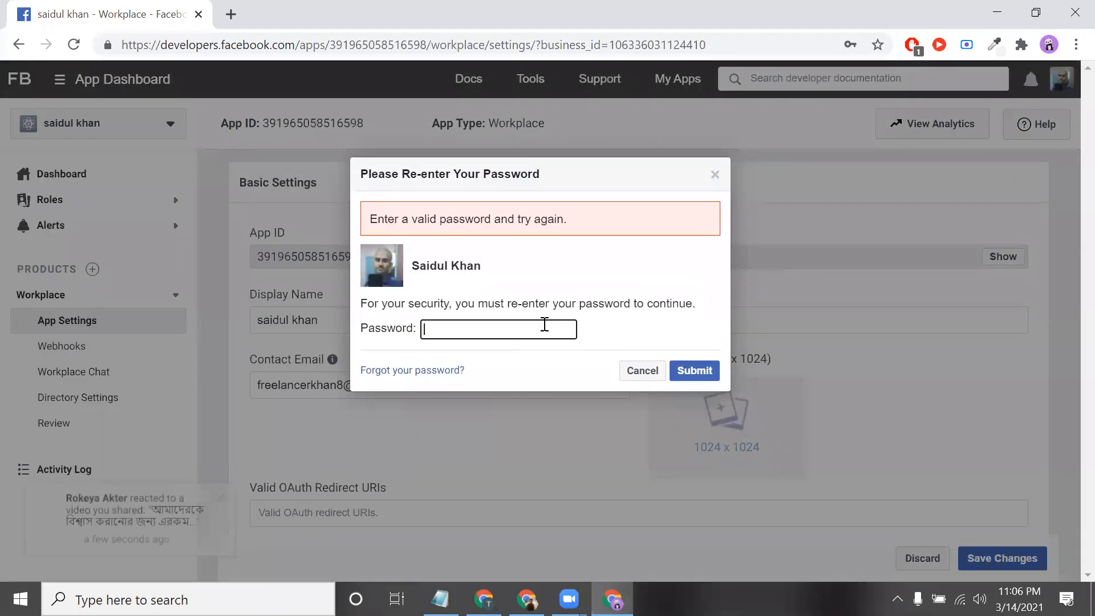
click(643, 378)
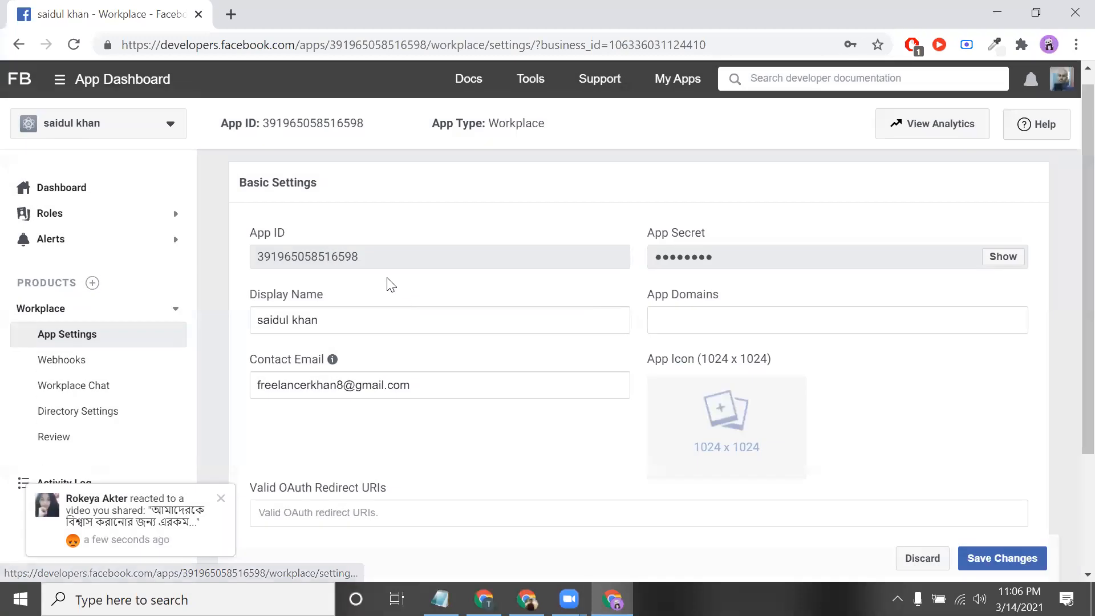
- Select the App ID in the app's basic settings and switch to the credential fields of the WooCommerce Social Login setup
drag(318, 249, 326, 252)
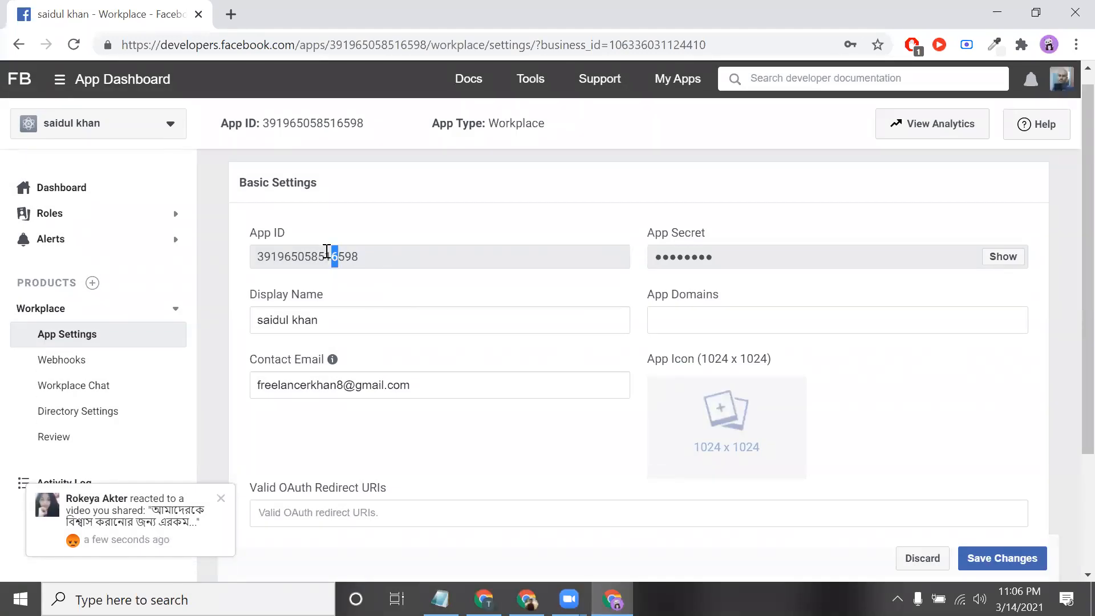
double_click(330, 253)
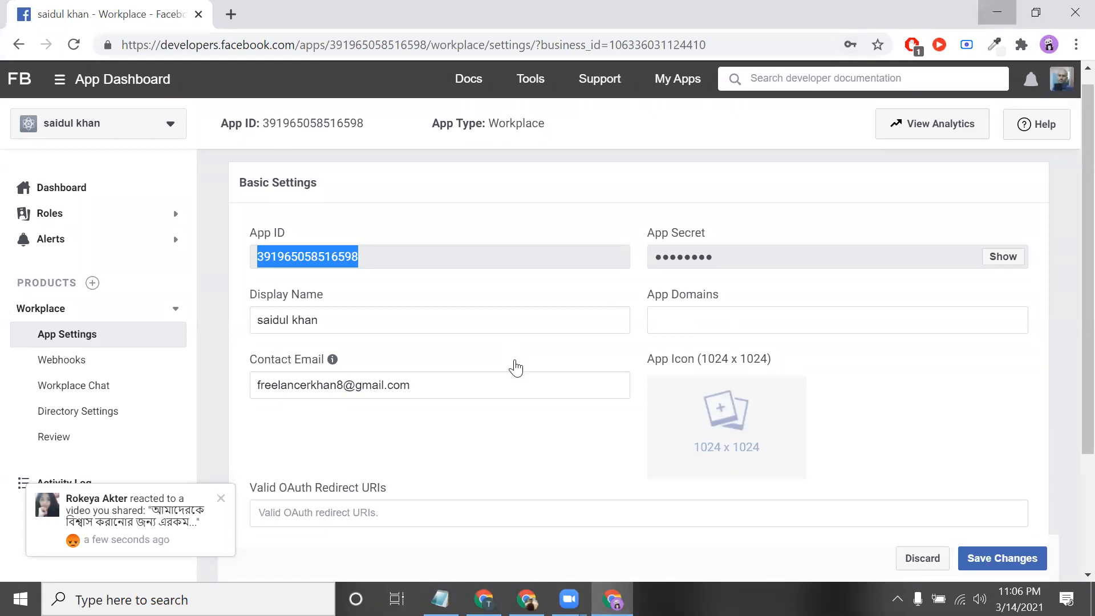
key(alt+Tab)
click(259, 6)
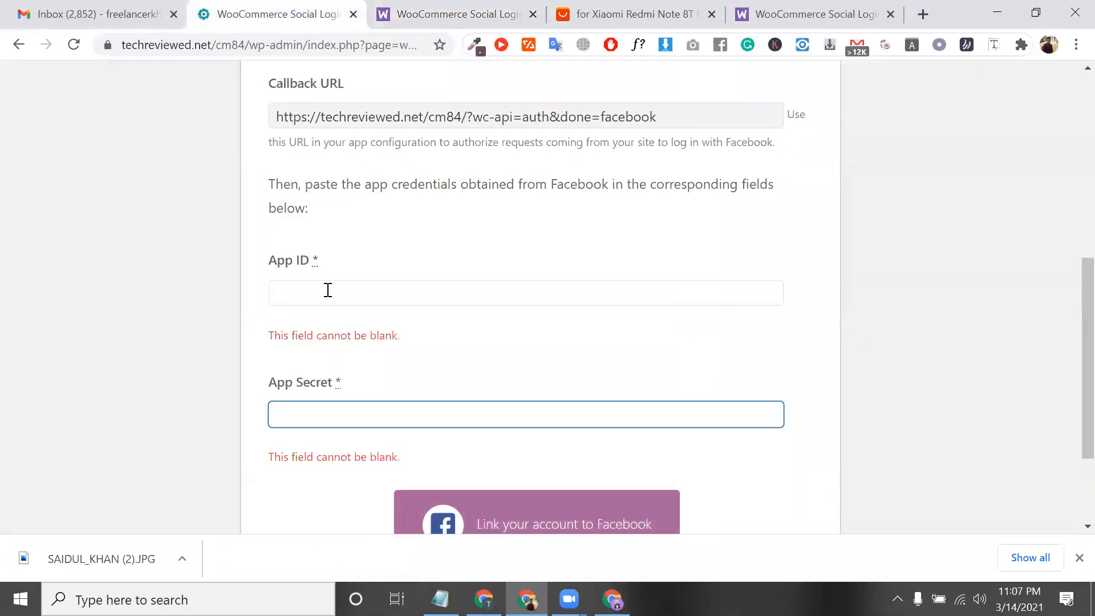
key(shift+Tab)
click(383, 416)
scroll(485, 502, down, 1)
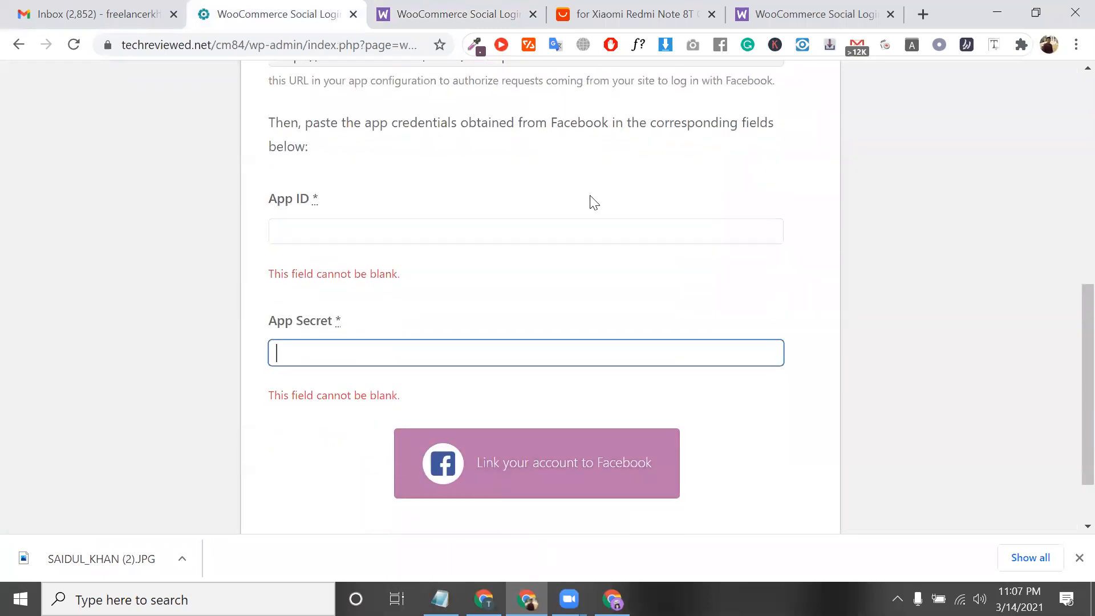
- Switch back to Facebook for Developers and open the My Apps list
key(alt+Tab)
click(667, 90)
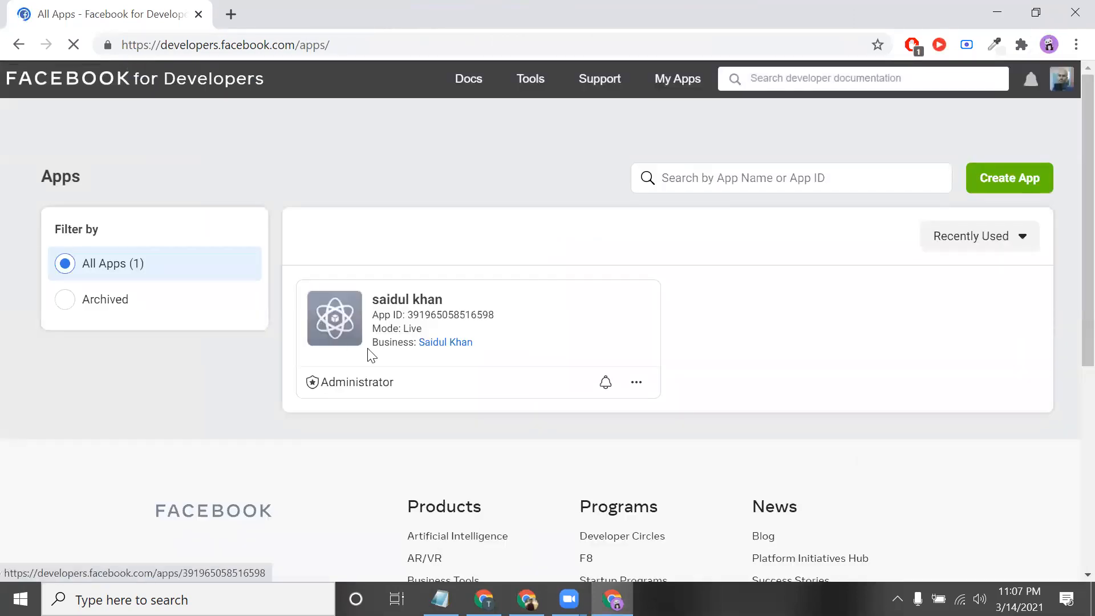
click(1020, 176)
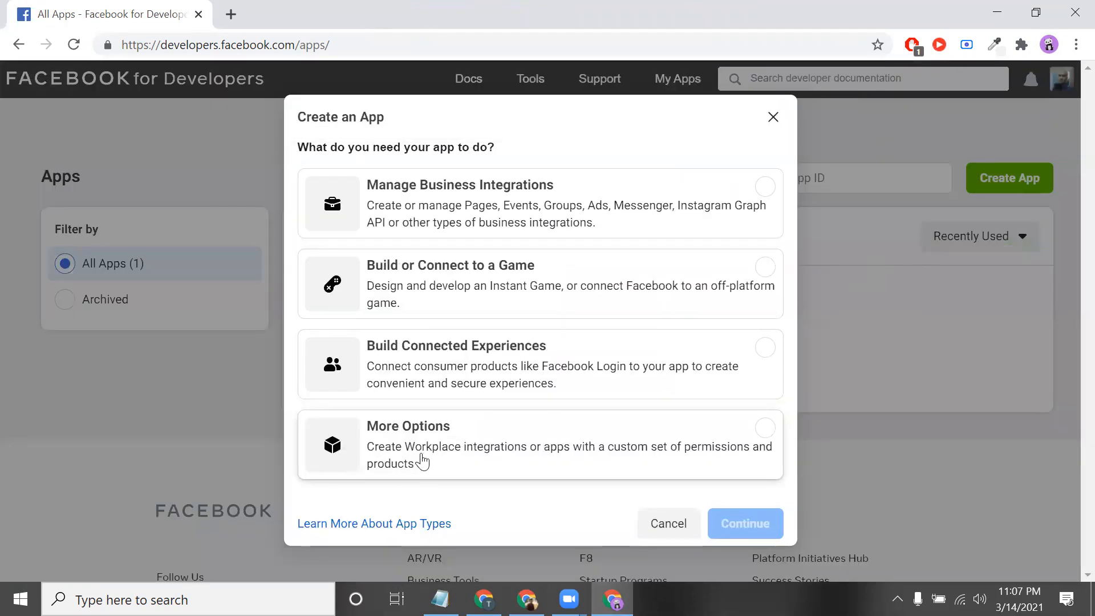
click(452, 463)
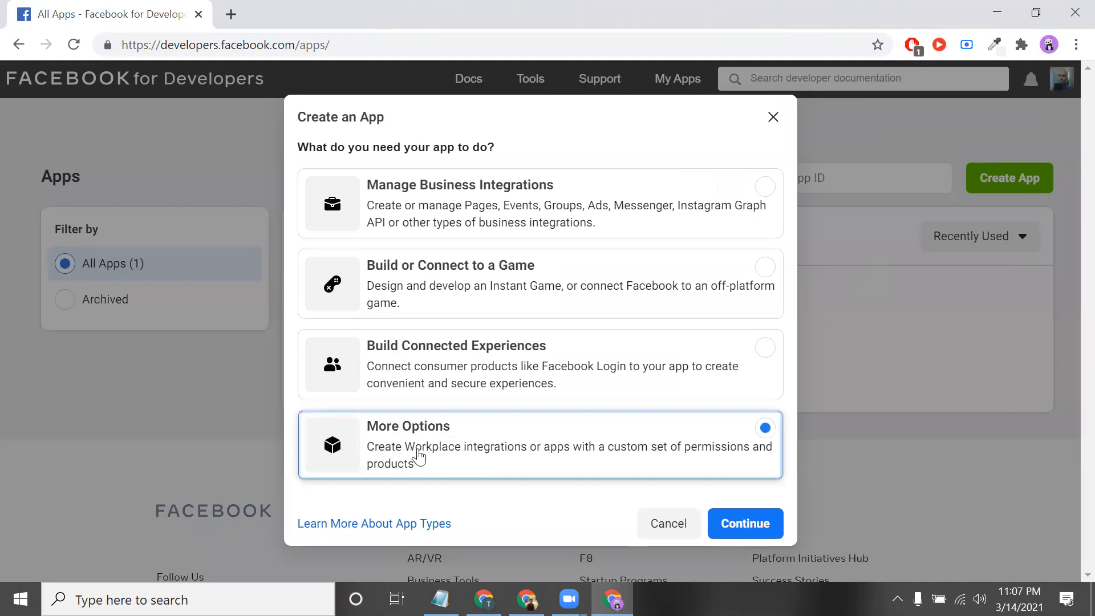
click(756, 523)
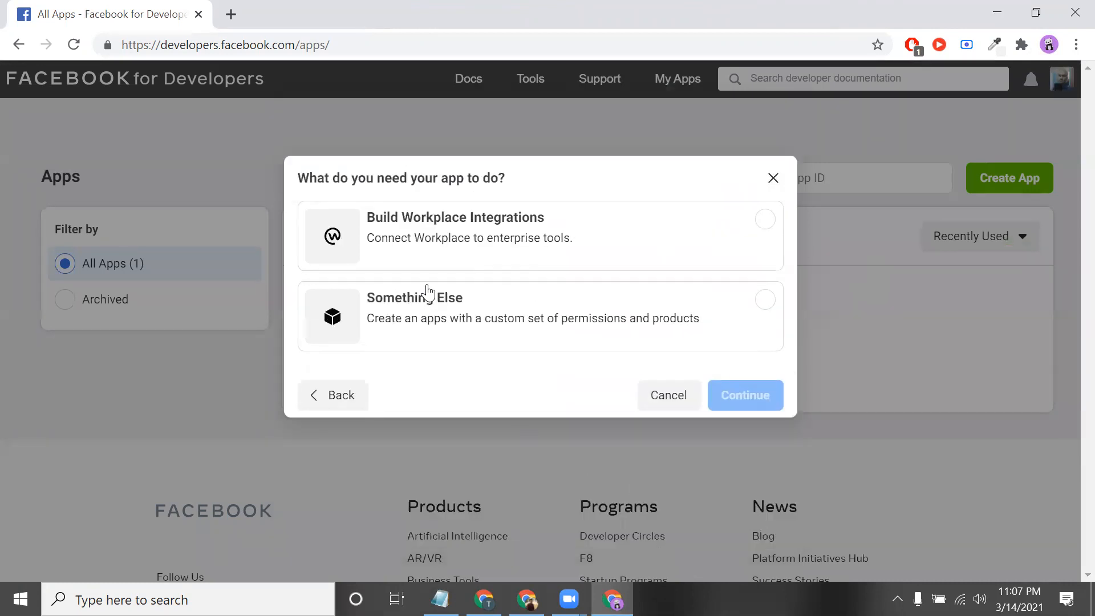
click(443, 240)
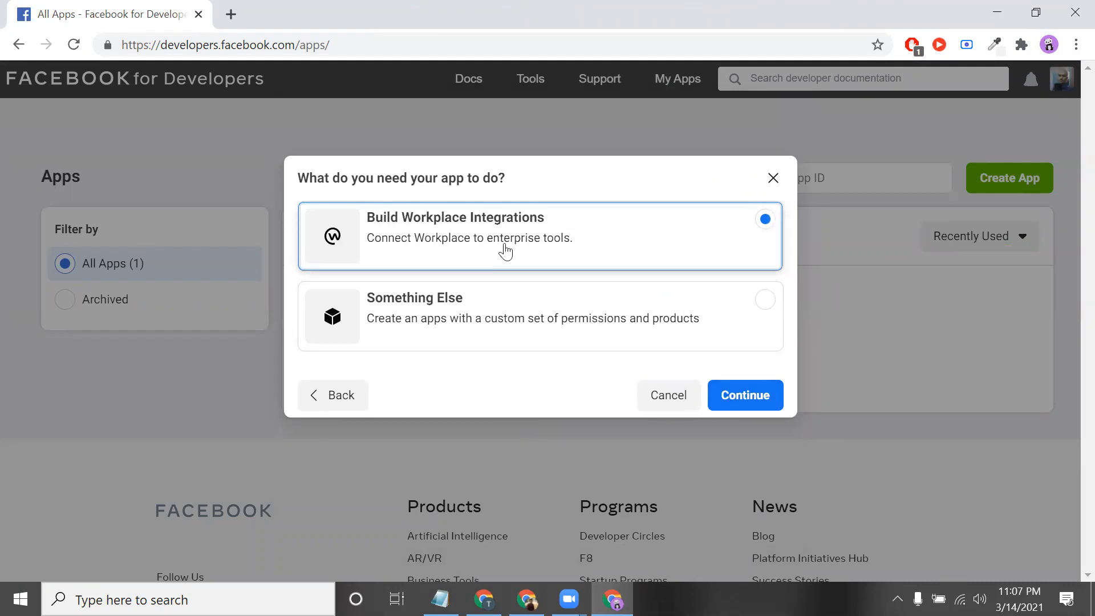
click(744, 404)
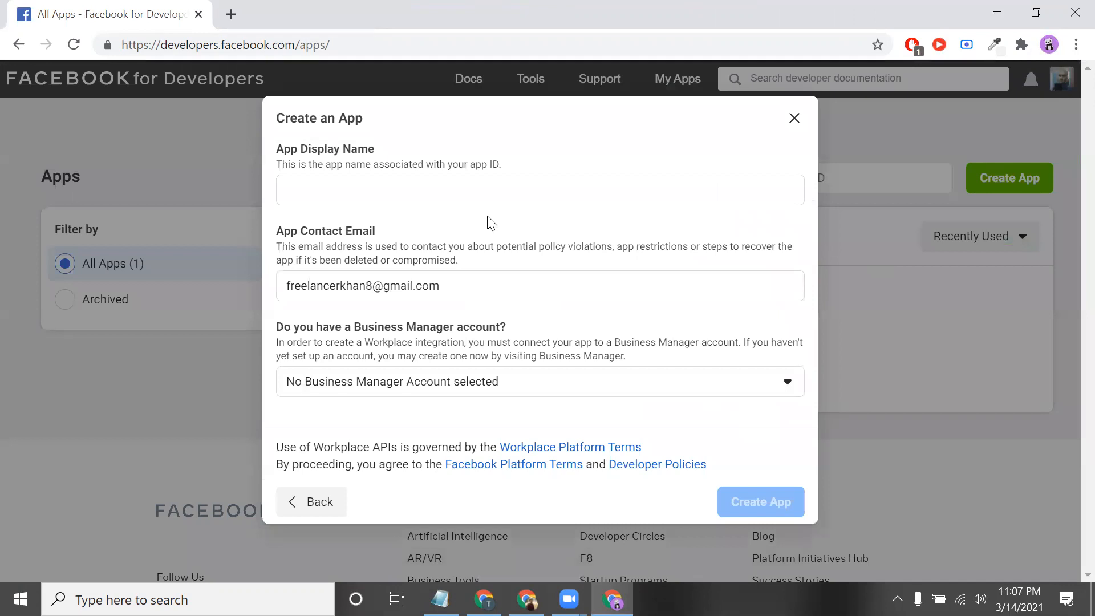
click(412, 192)
click(569, 392)
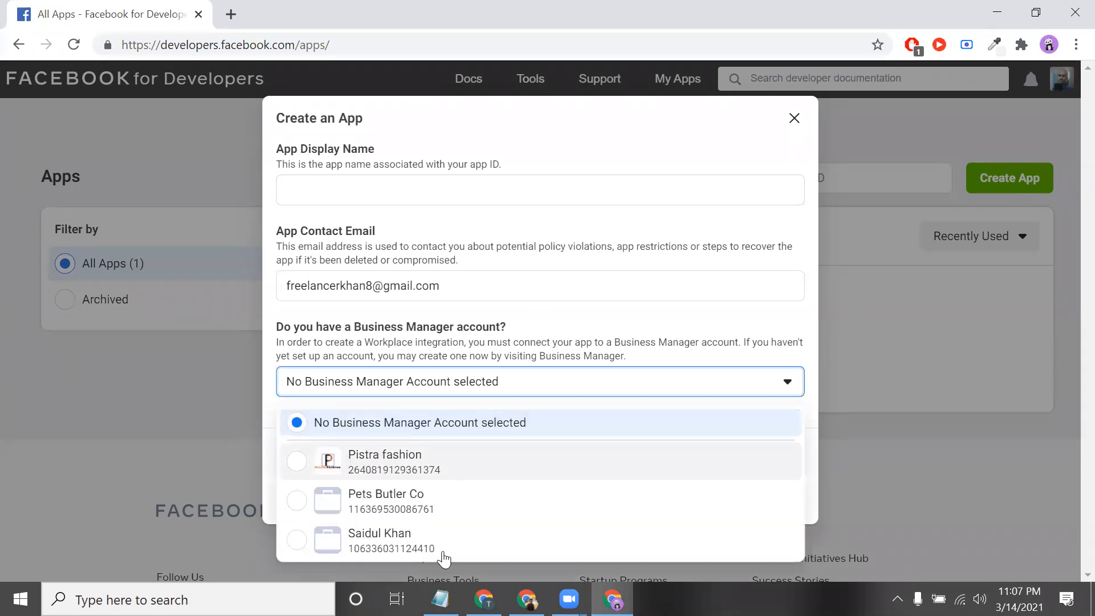
click(496, 533)
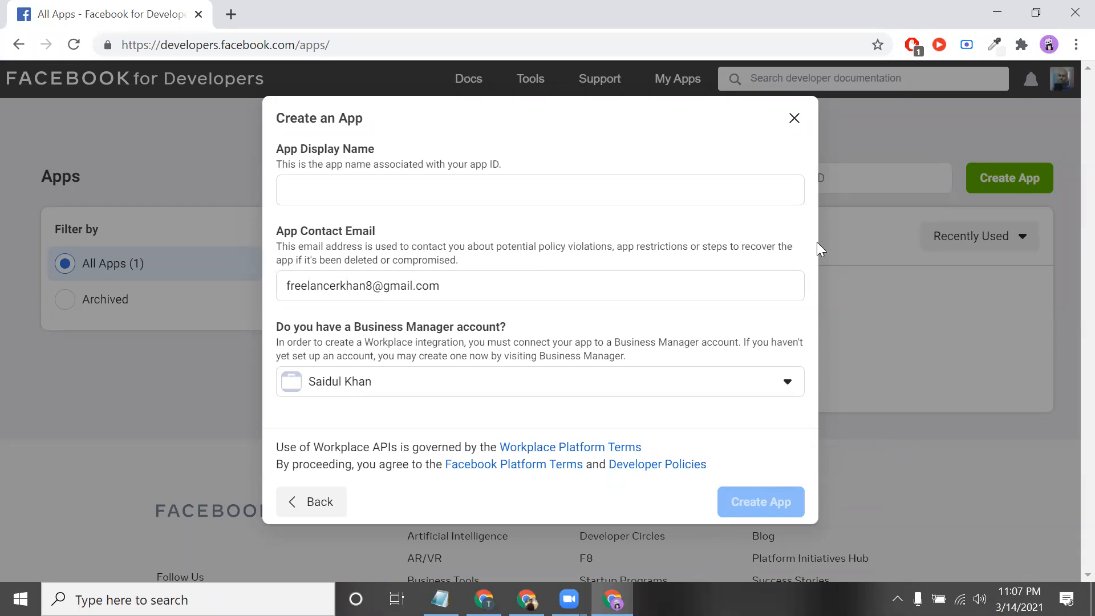
click(794, 118)
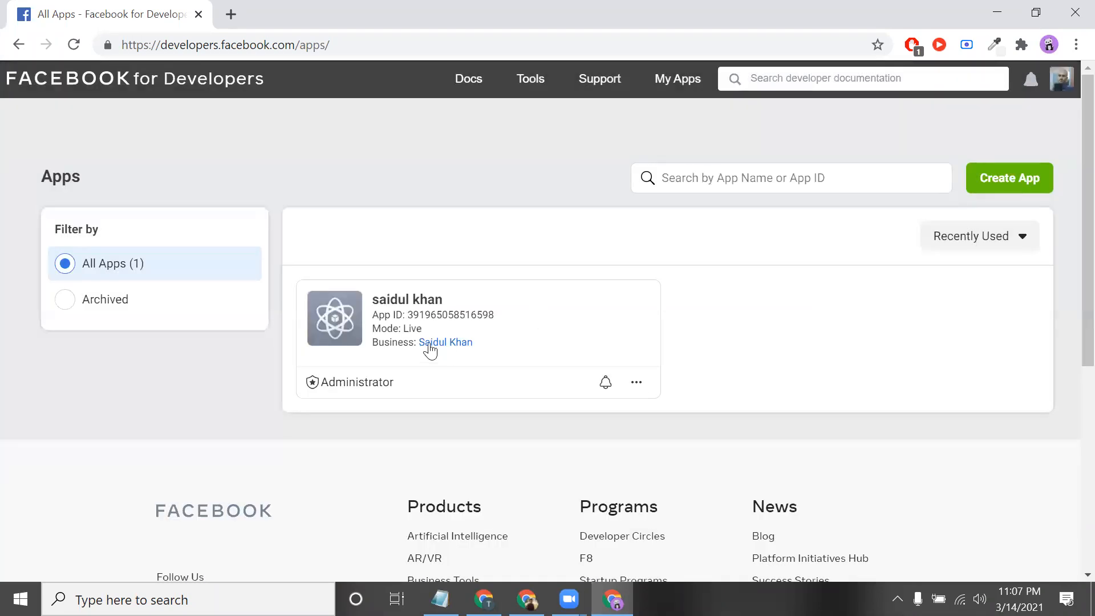
- Check the created app's available actions, return to the WooCommerce Social Login setup and try to skip the Facebook provider configuration
click(637, 382)
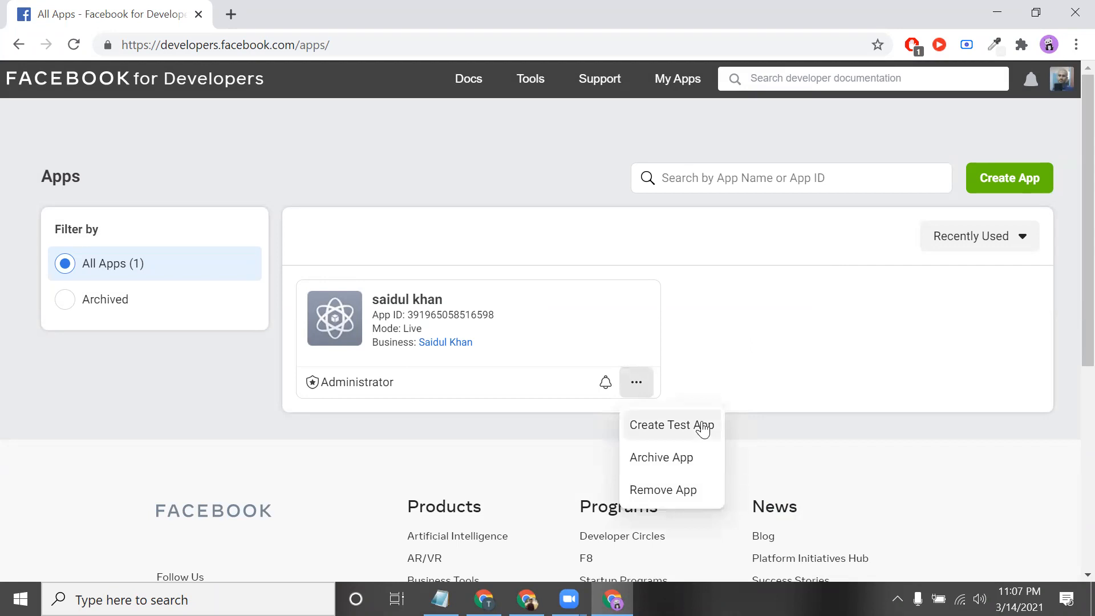
click(1006, 9)
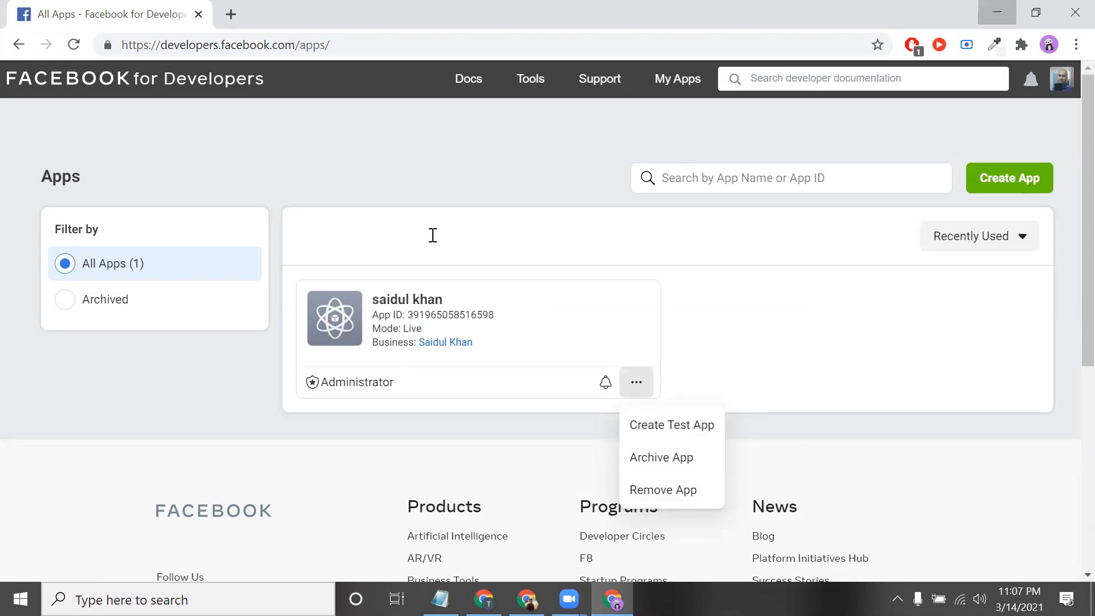
scroll(513, 428, down, 2)
click(543, 491)
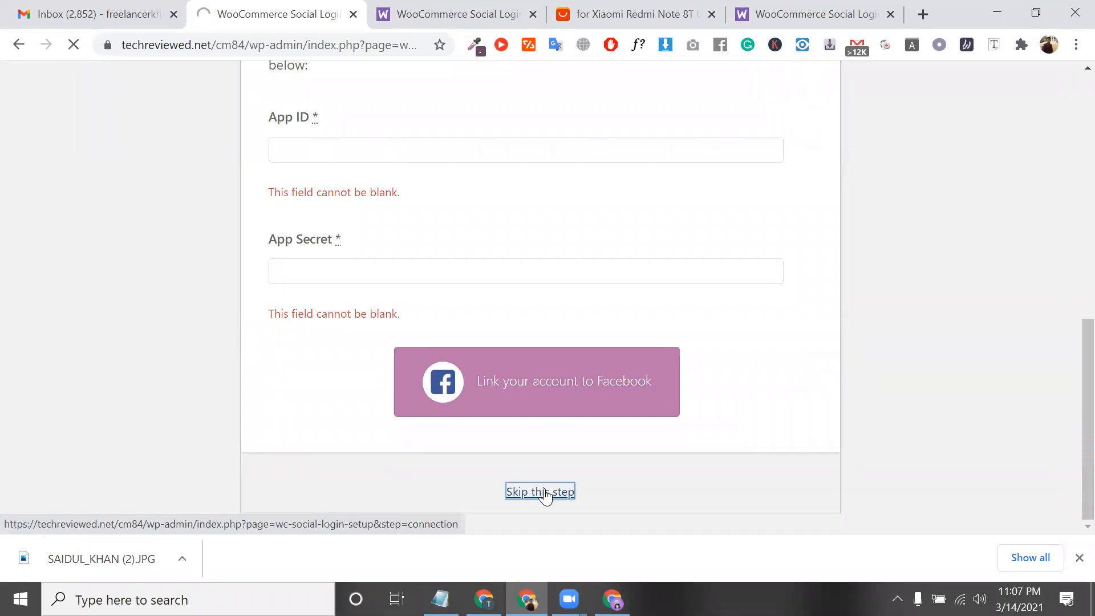
- Look through the social login providers offered for configuration in the WooCommerce Social Login setup
scroll(477, 379, up, 8)
click(409, 313)
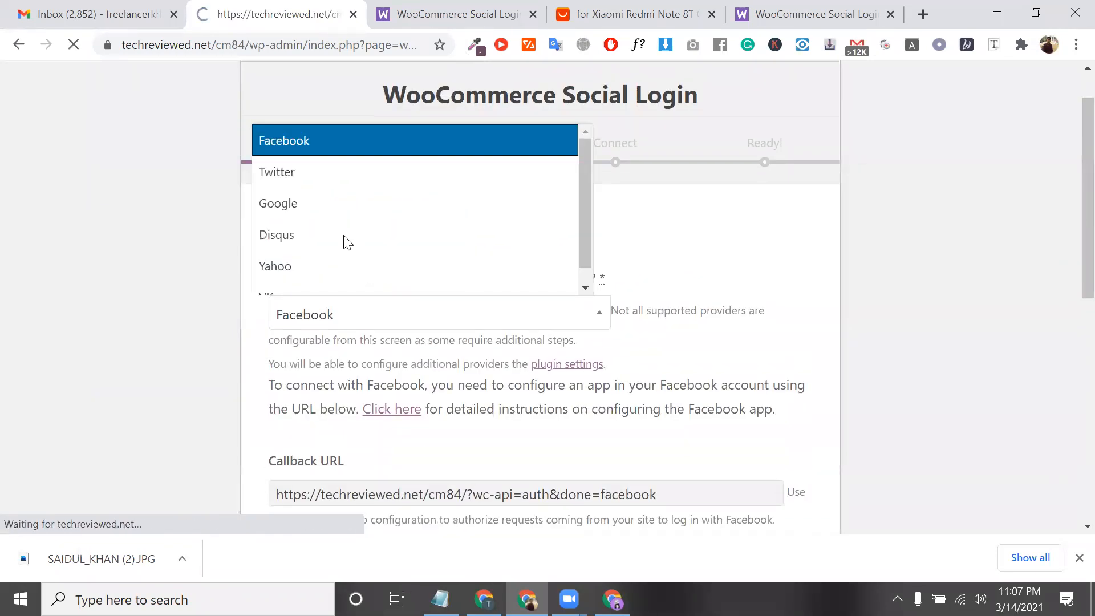
scroll(391, 244, down, 2)
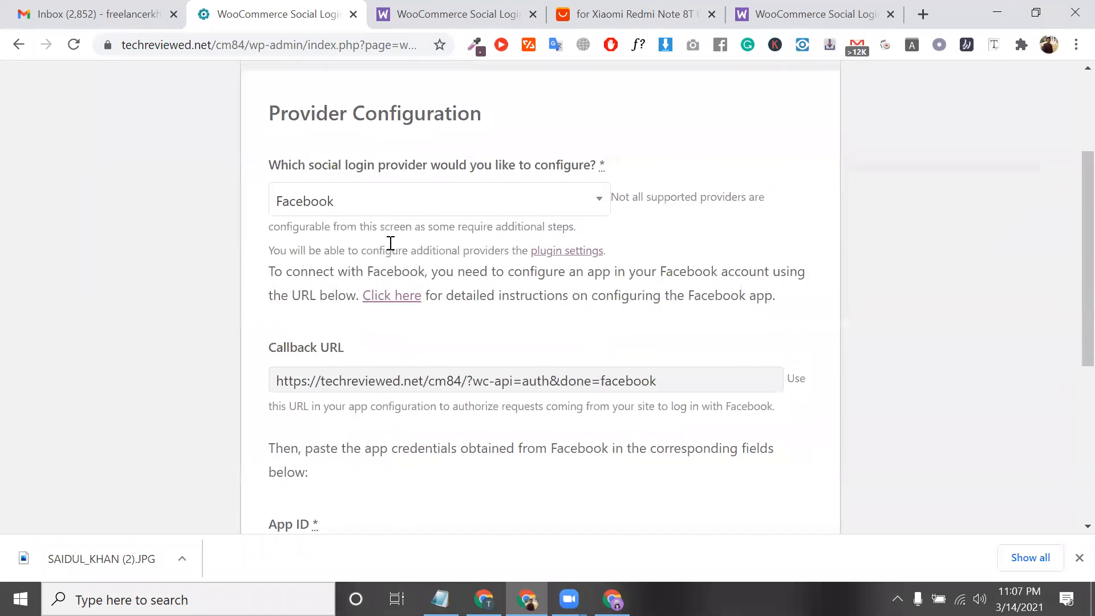
click(375, 201)
scroll(345, 357, down, 1)
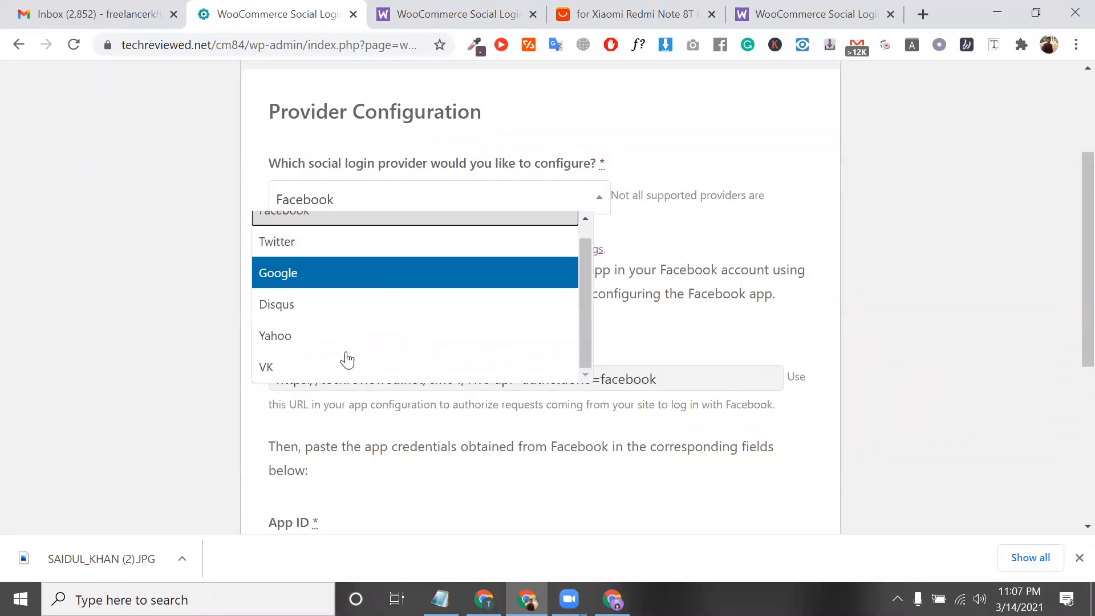
scroll(342, 374, up, 1)
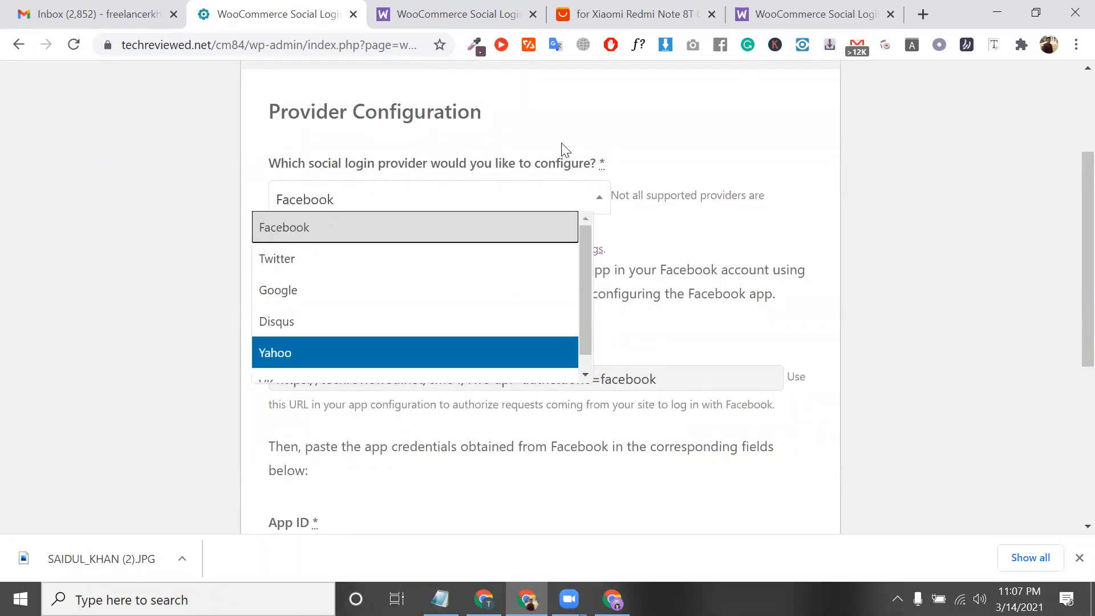
- Close the provider list with Facebook still selected and try again to skip the provider configuration
click(559, 151)
scroll(502, 320, down, 5)
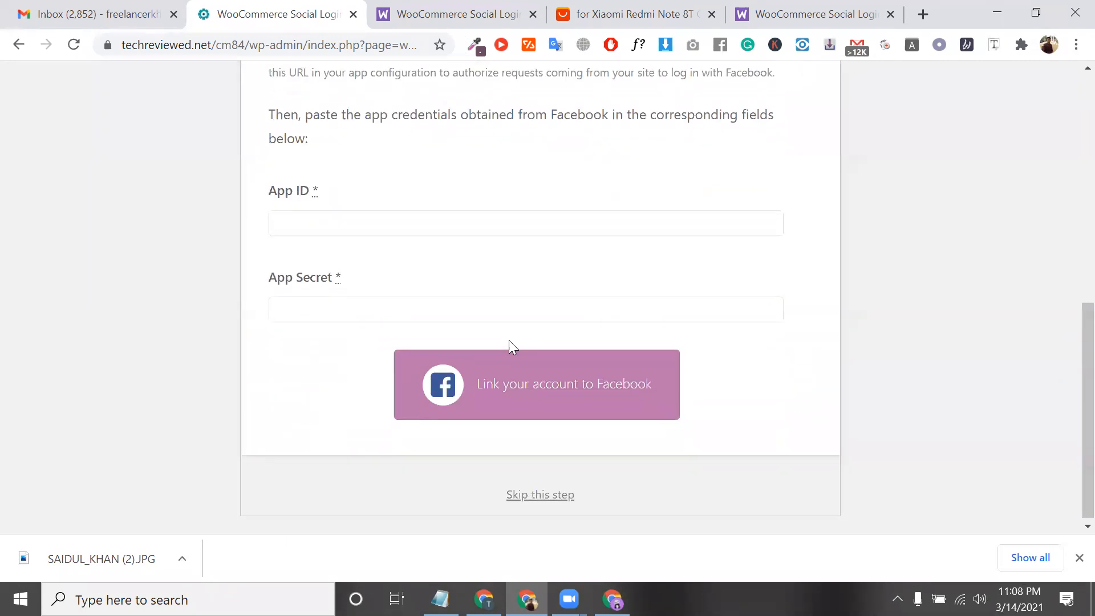
click(559, 493)
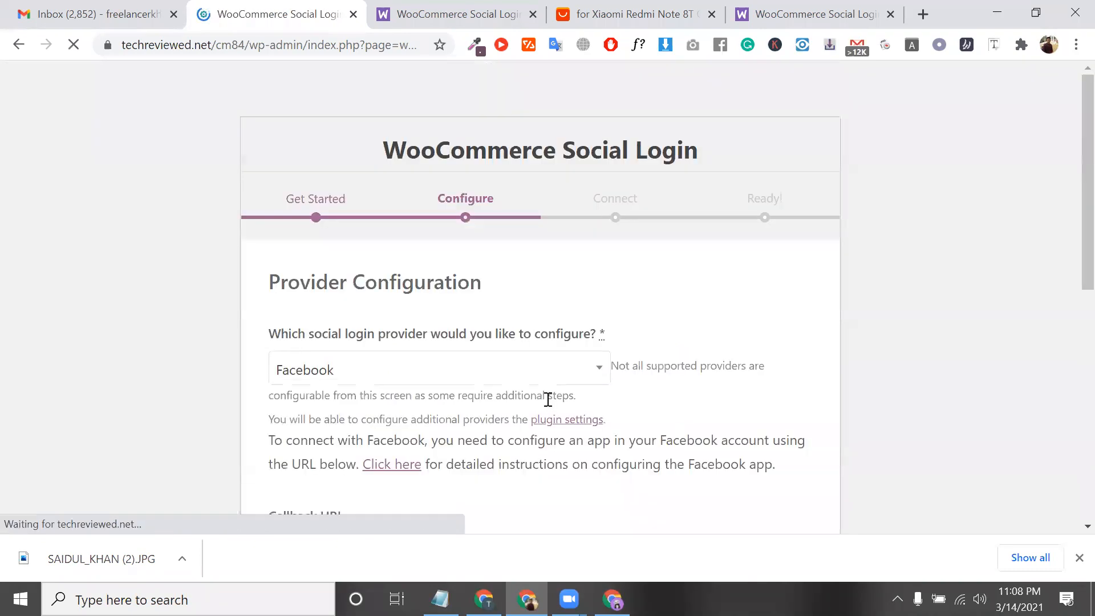
scroll(547, 400, down, 5)
scroll(547, 405, up, 6)
scroll(550, 403, down, 5)
scroll(454, 336, down, 3)
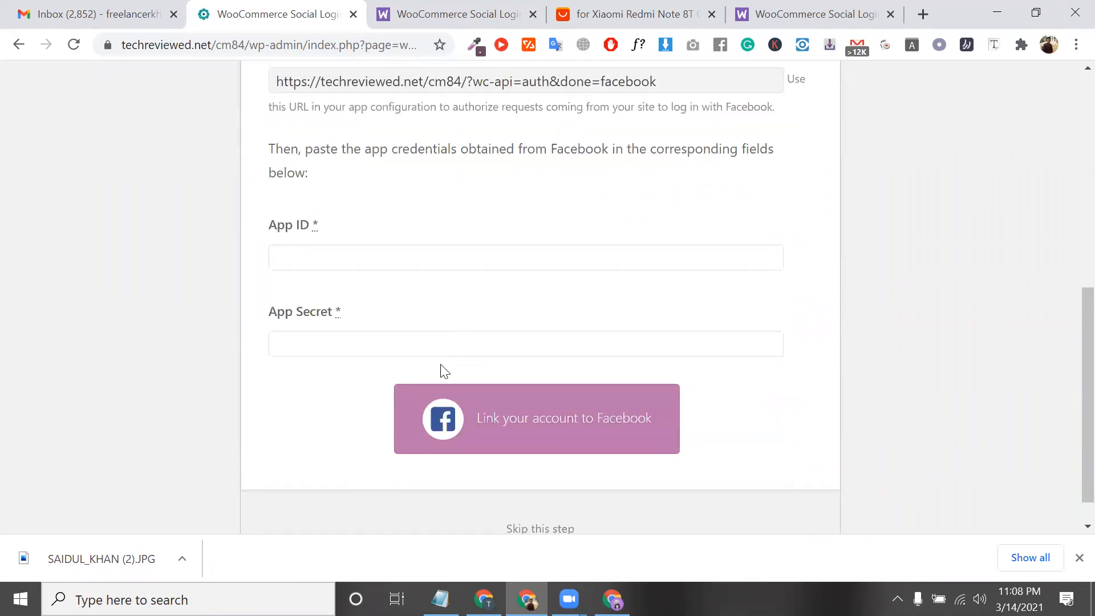
- Switch to Facebook for Developers, open test app creation for the listed app and cancel it
click(429, 346)
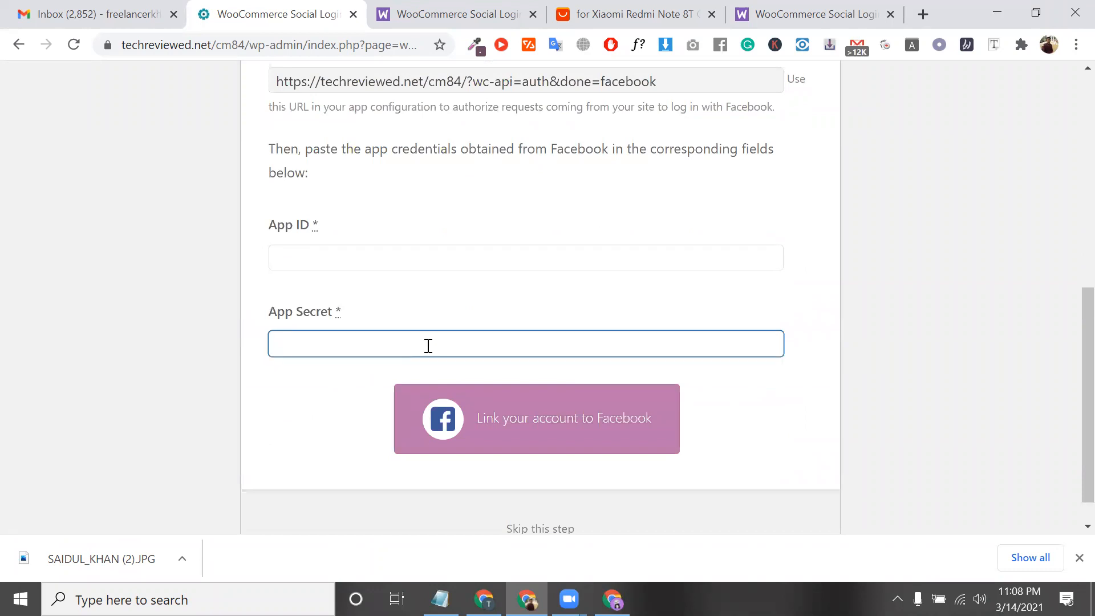
click(613, 599)
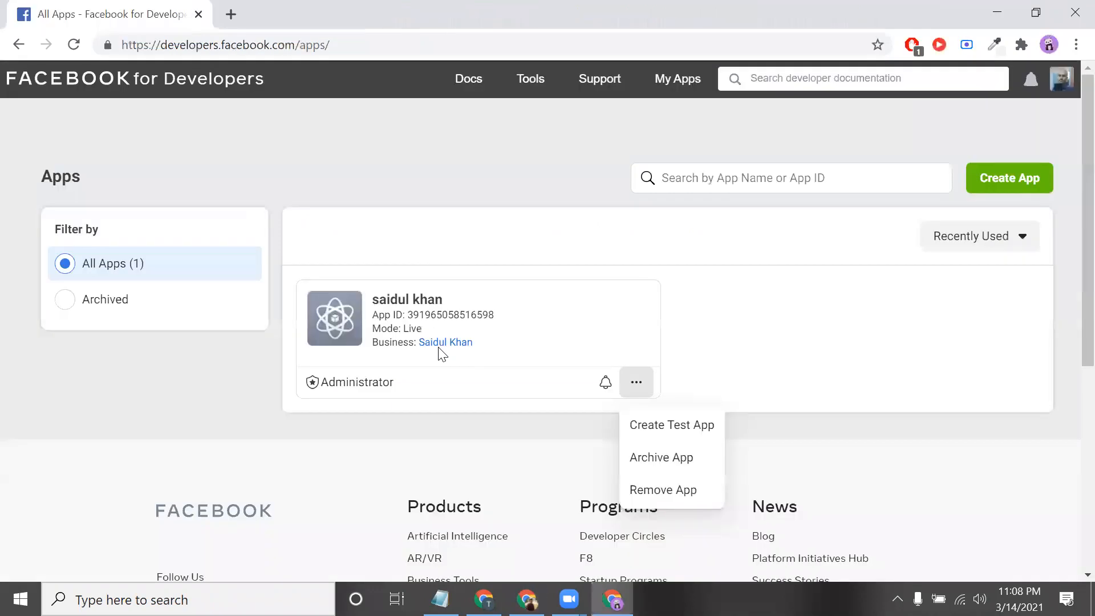
click(678, 434)
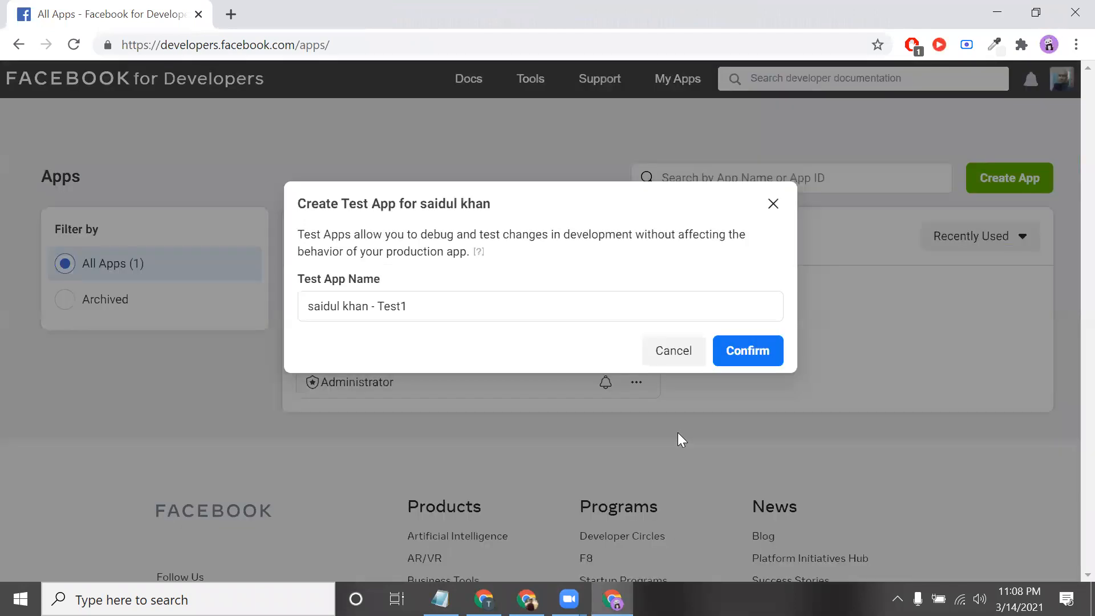
click(671, 353)
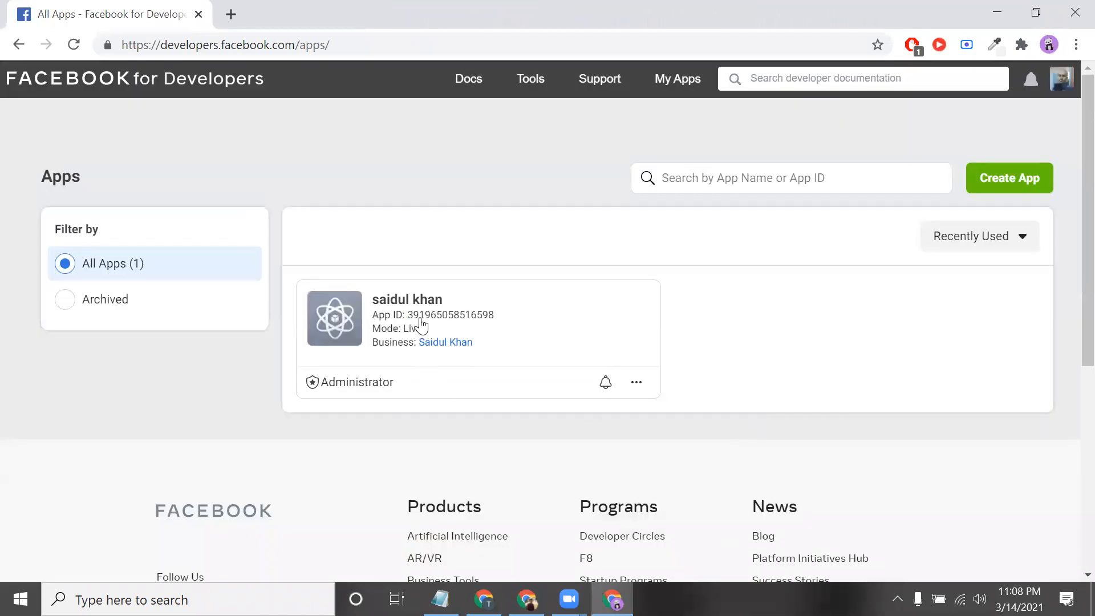
- Copy the app's App ID from the apps list and paste it into the App ID field of the WooCommerce Social Login setup
click(459, 321)
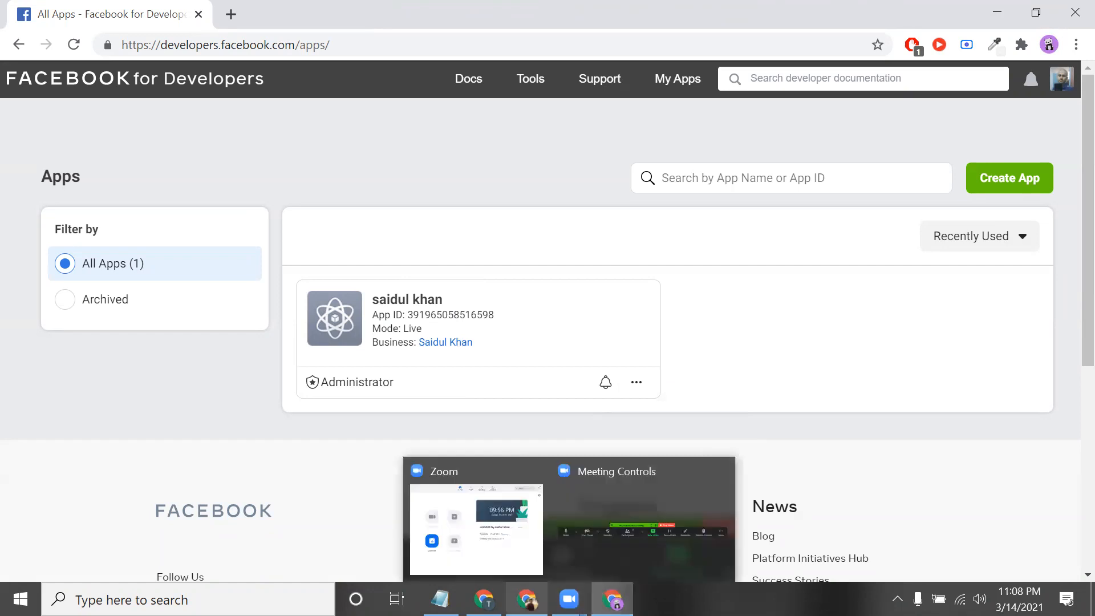
click(527, 598)
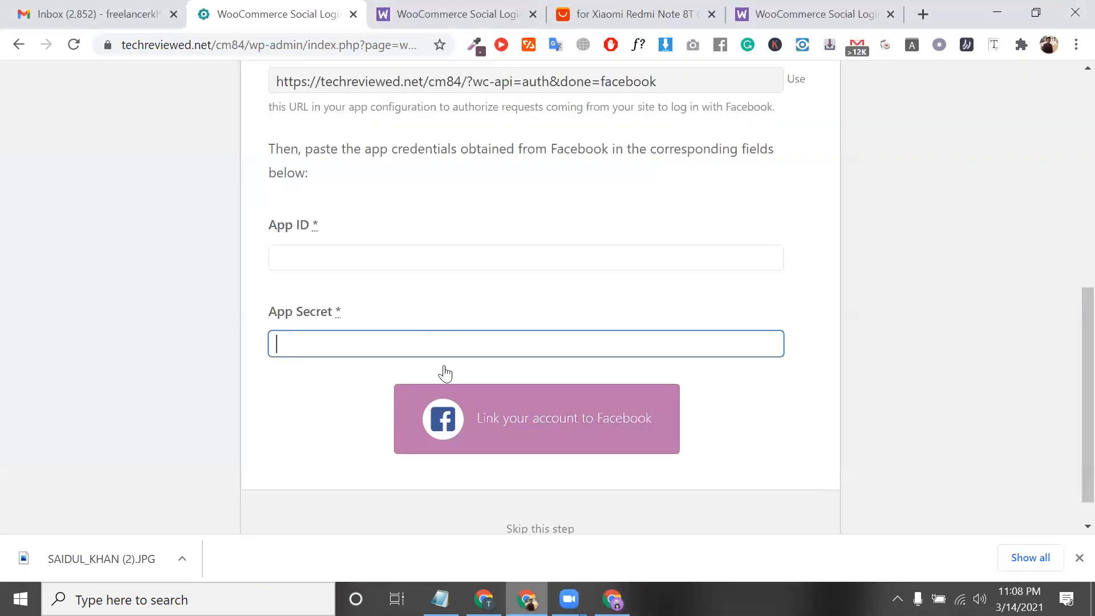
click(370, 265)
key(ctrl+v)
- Fill in a made-up App Secret, try to link the account to Facebook, and go back to the provider configuration
click(376, 364)
click(368, 346)
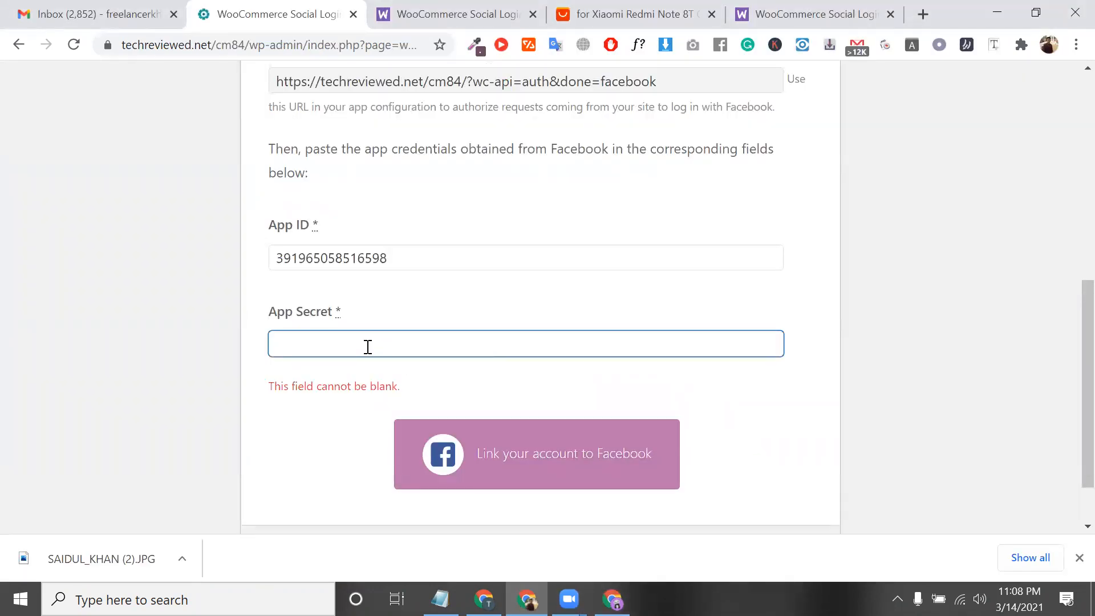
text(jkdklddl)
click(491, 411)
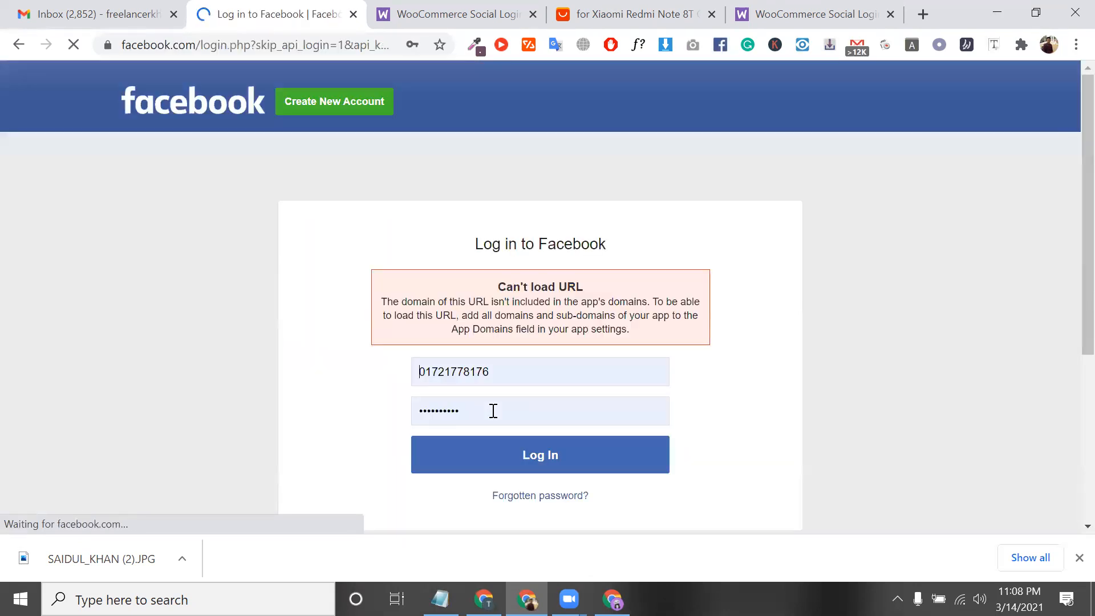
click(16, 44)
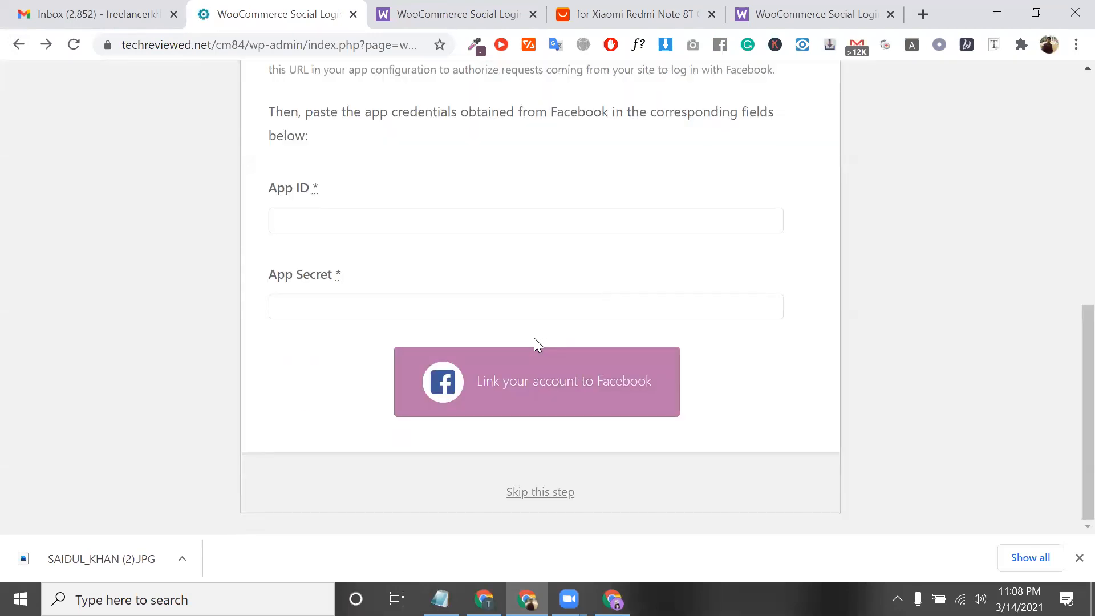
- Leave the WooCommerce Social Login provider configuration and open the site's WordPress dashboard at techreviewed.net/cm84/wp-admin/
triple_click(443, 263)
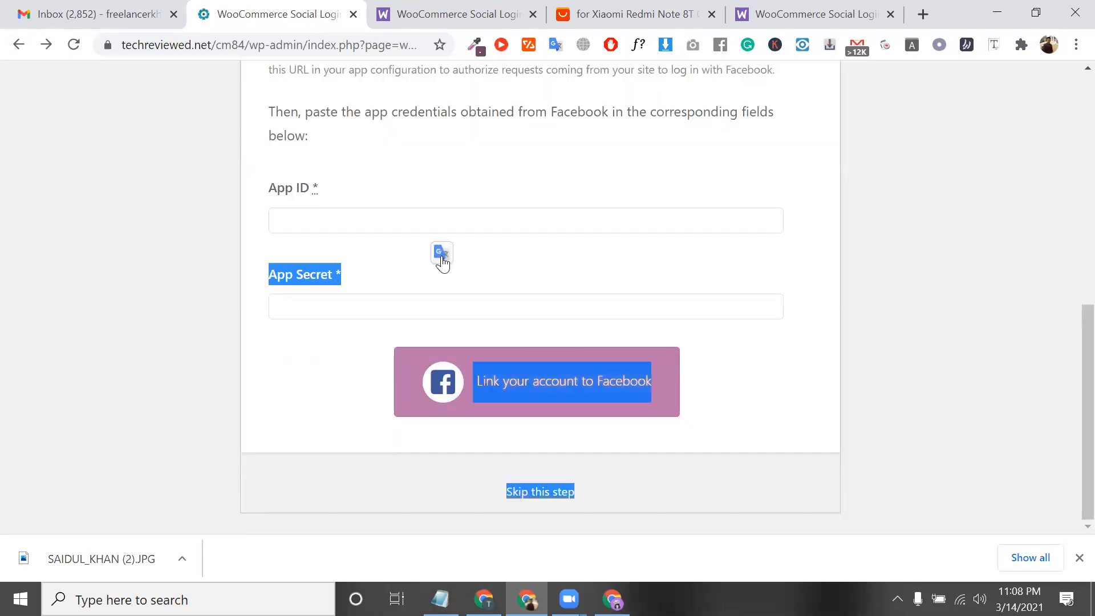
scroll(491, 297, up, 6)
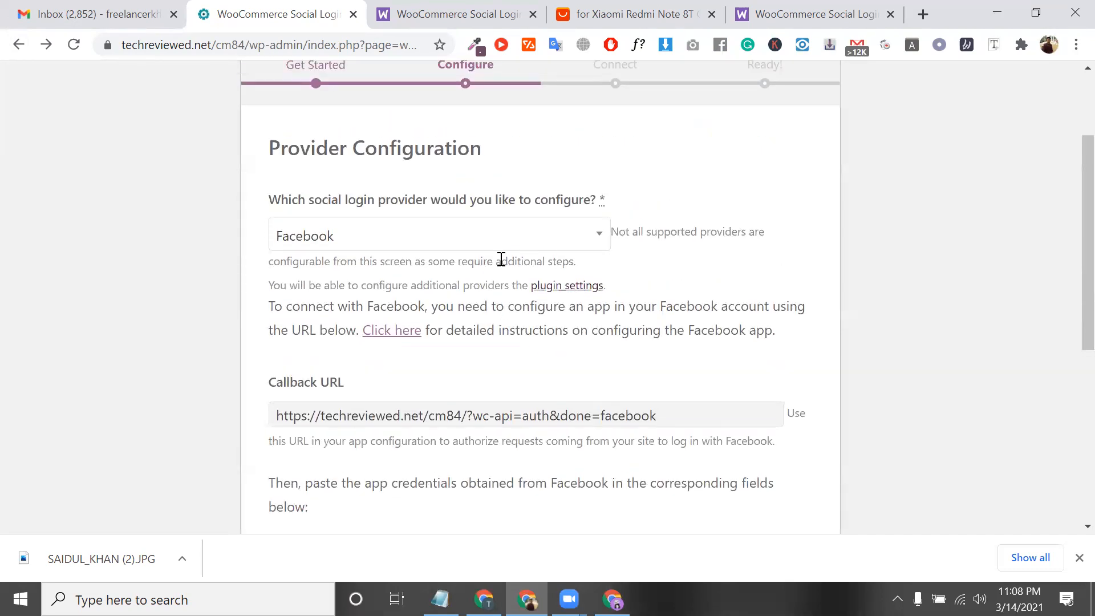
scroll(558, 144, up, 2)
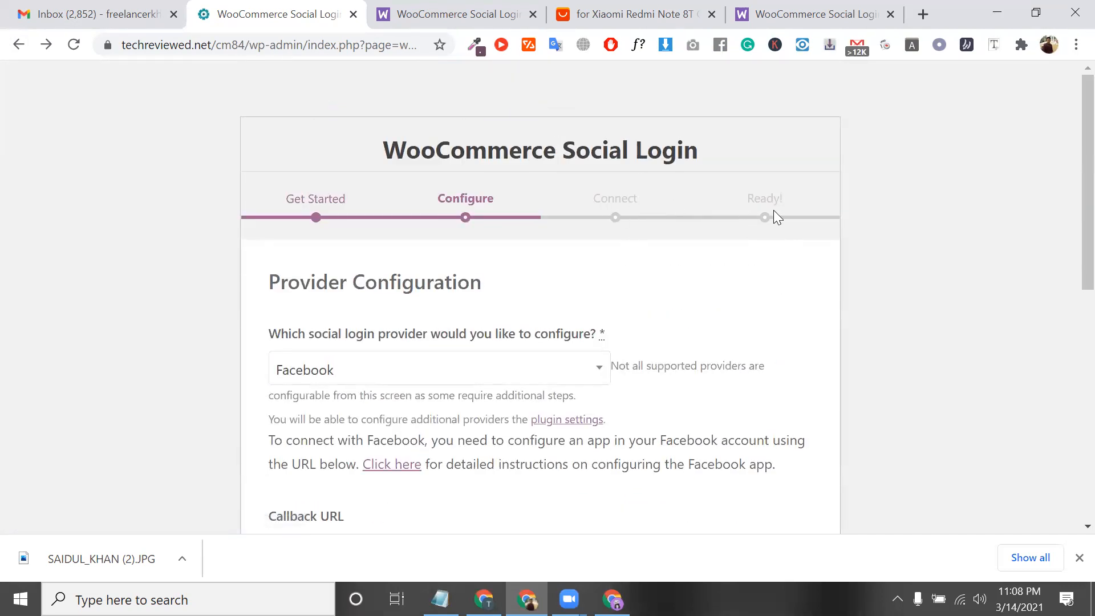
scroll(667, 420, down, 9)
scroll(312, 126, up, 10)
click(308, 44)
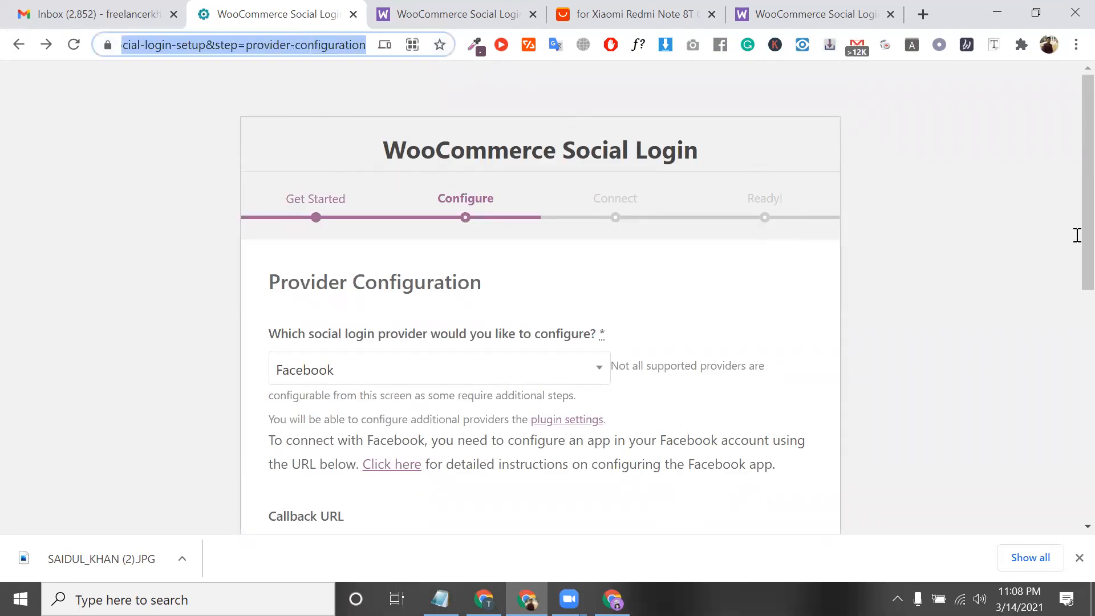
key(ctrl+v)
key(Return)
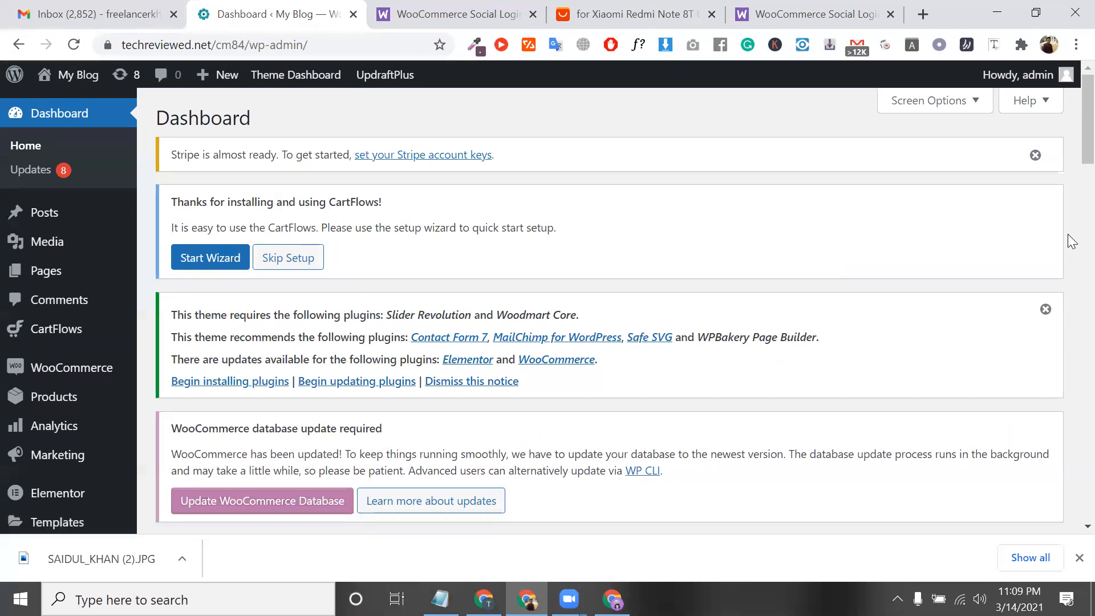
- Examine the dashboard notices about the Facebook menu, the WooCommerce database update and the plugins the theme requires
scroll(1070, 245, down, 4)
scroll(804, 296, down, 4)
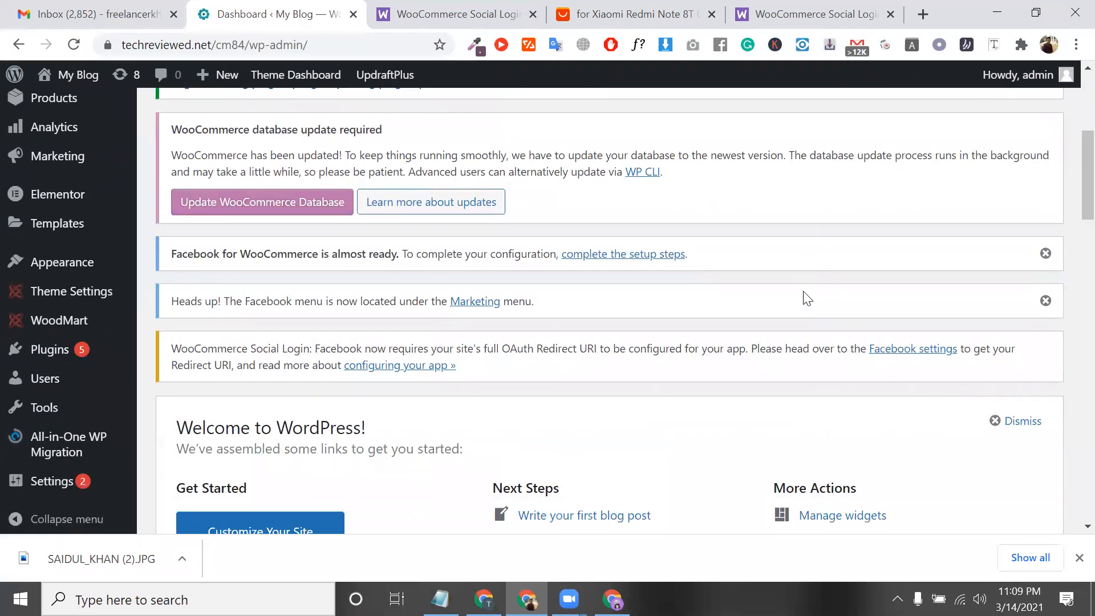
scroll(805, 298, up, 7)
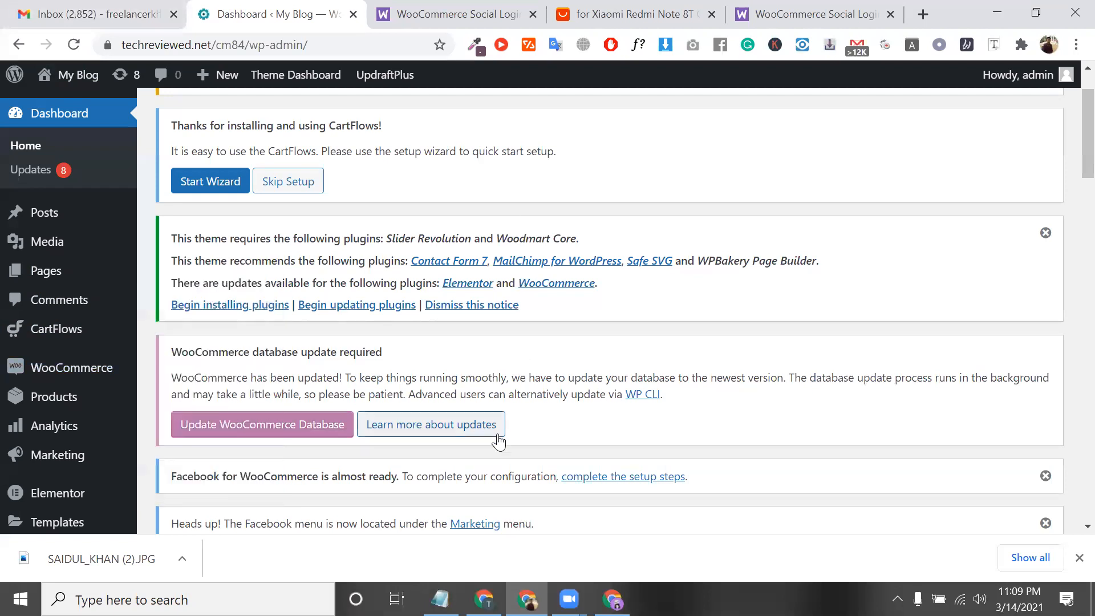
triple_click(429, 519)
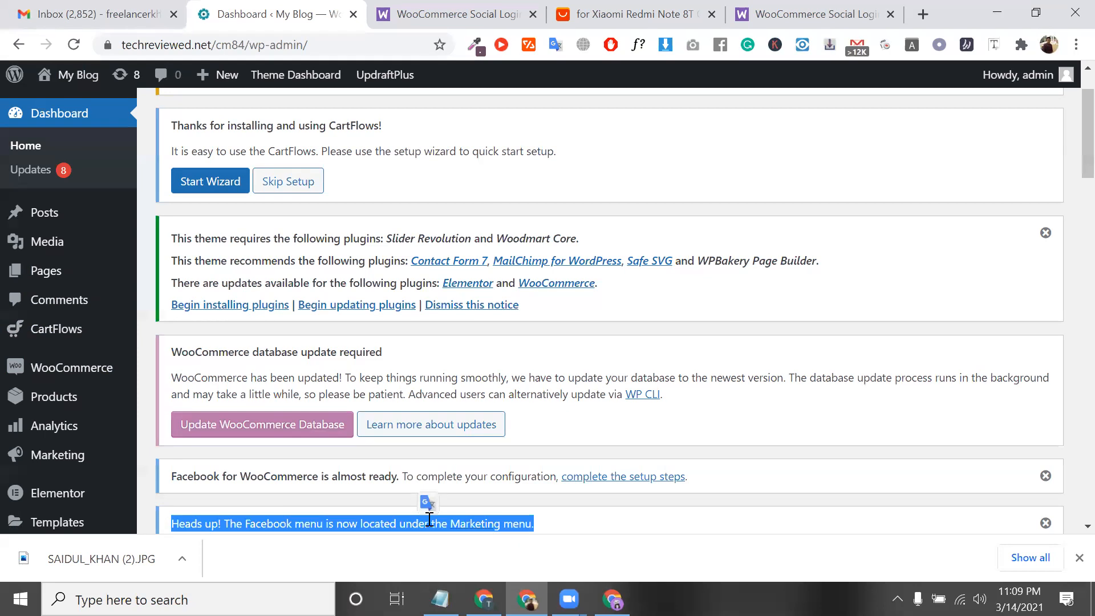
double_click(437, 522)
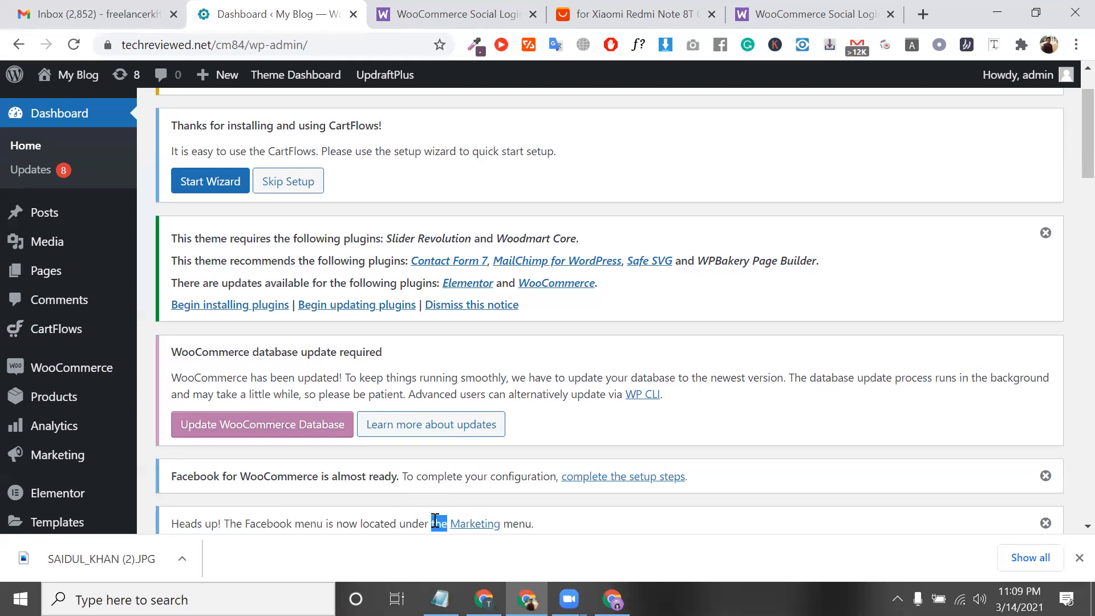
triple_click(408, 384)
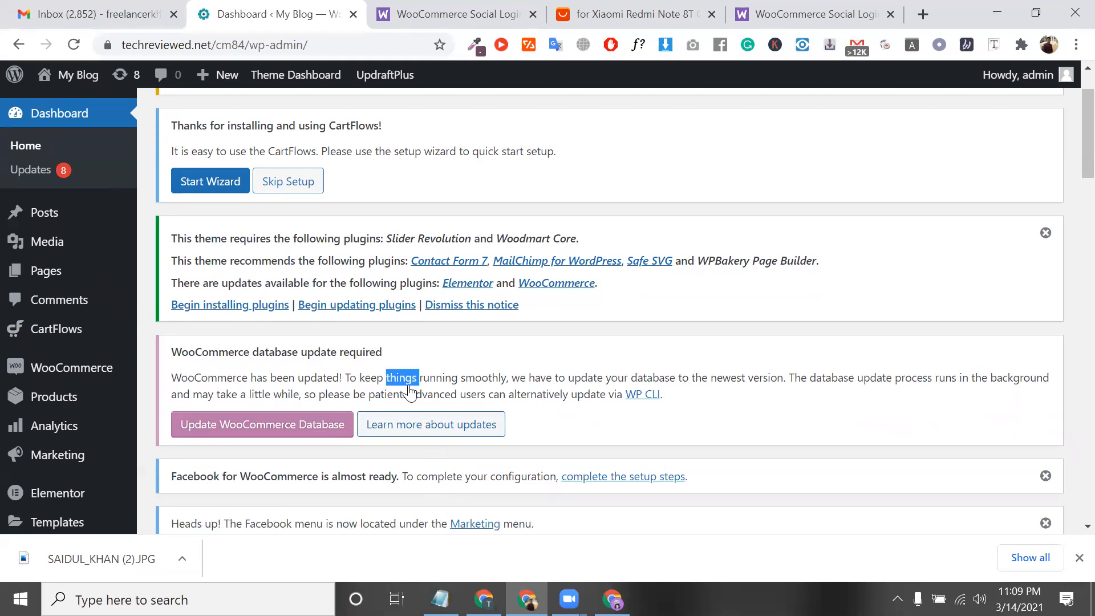
triple_click(357, 381)
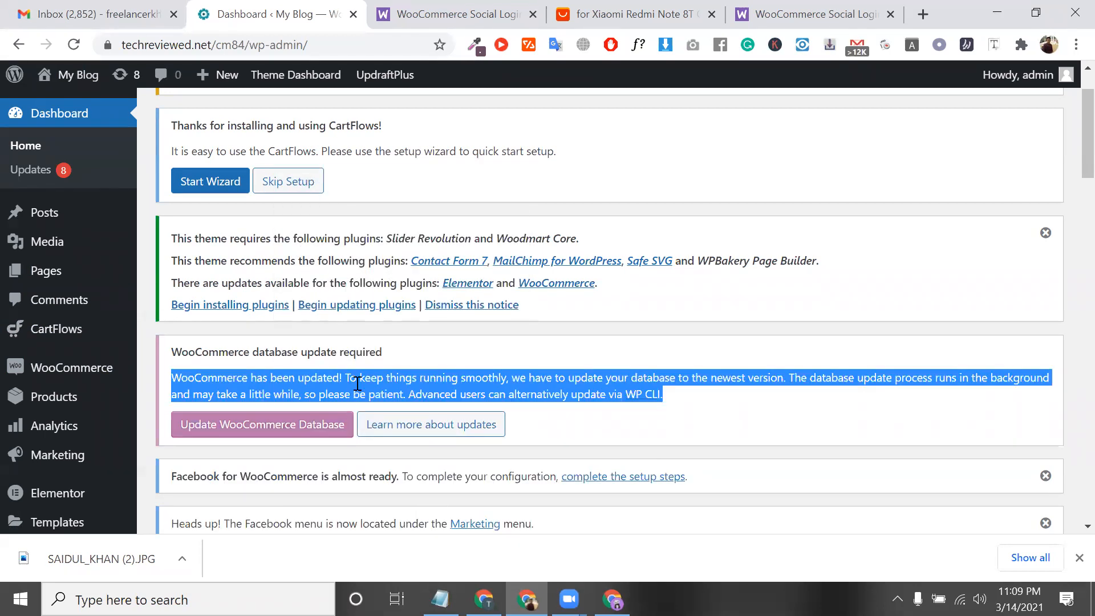
triple_click(353, 349)
double_click(344, 245)
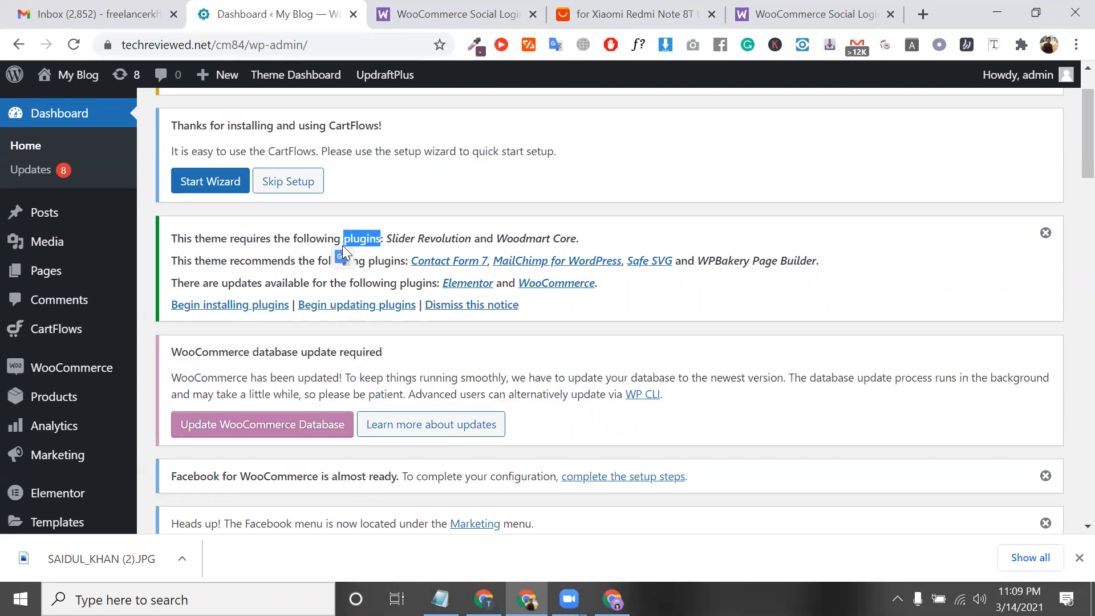
triple_click(342, 245)
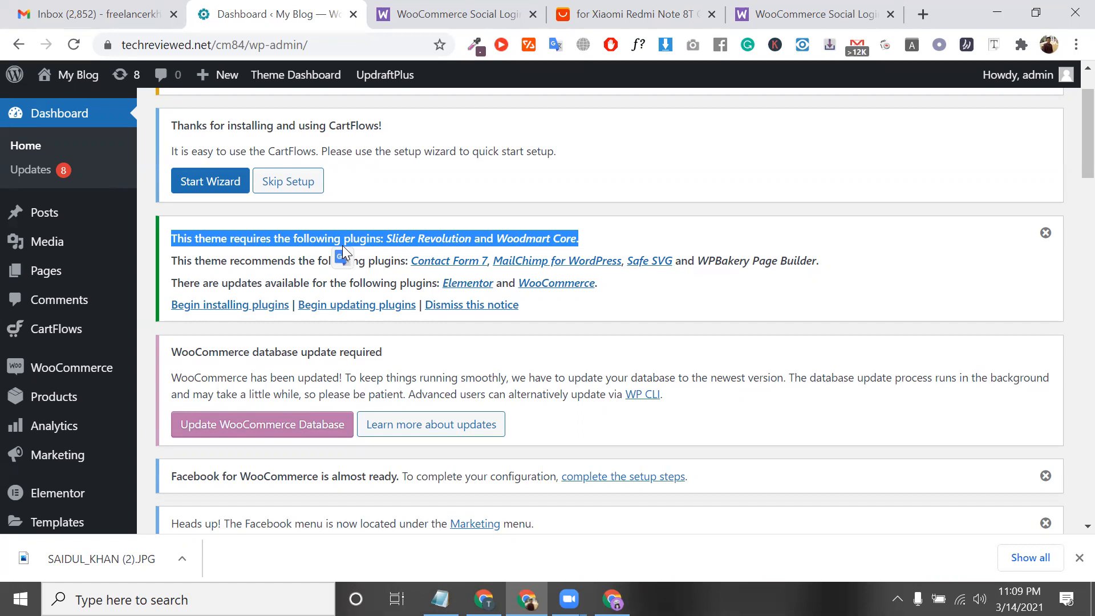
- Translate the heading of the WooCommerce database update notice and look over the WordPress admin menu
triple_click(297, 348)
click(295, 330)
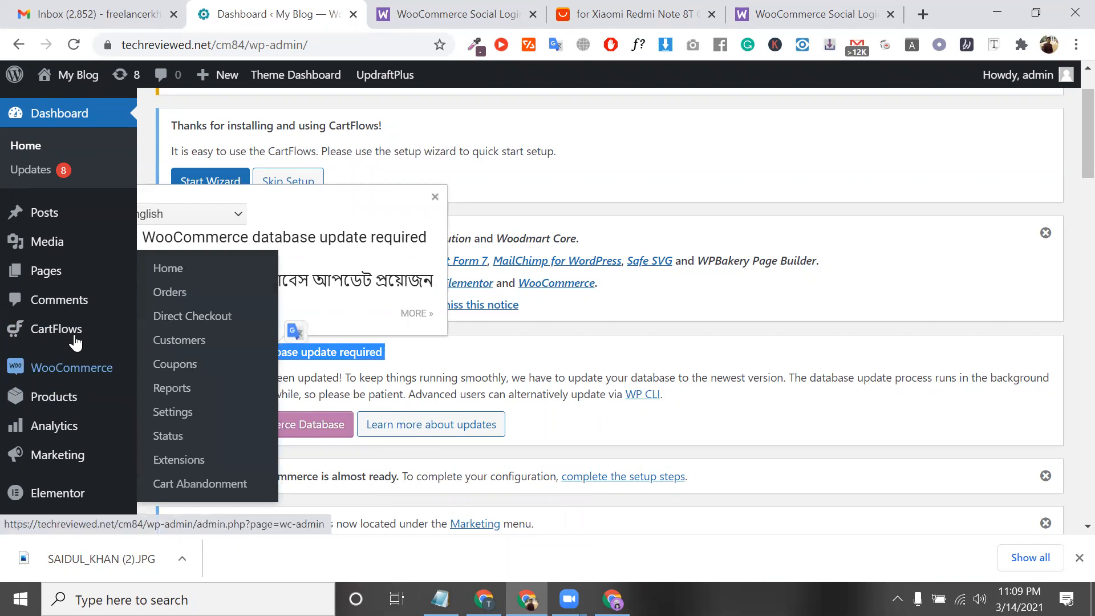
scroll(76, 340, down, 2)
scroll(85, 394, down, 1)
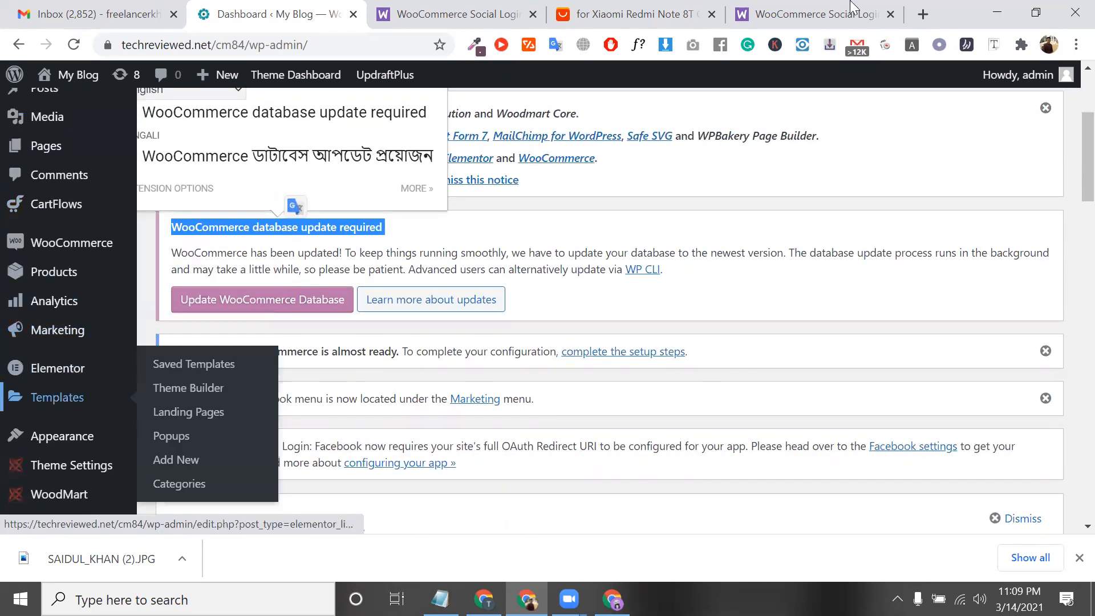
- Search Google in a new tab for "delivery pro plugin", and refine the search to "wp delivery pro plugin"
click(922, 8)
text(deli)
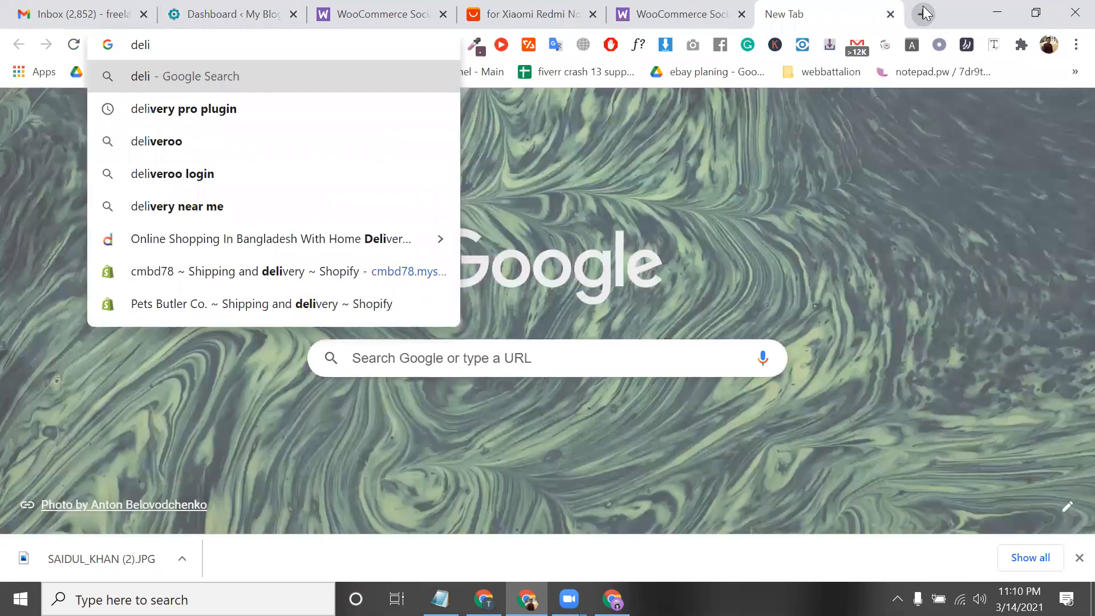
text(v)
key(Down)
key(Return)
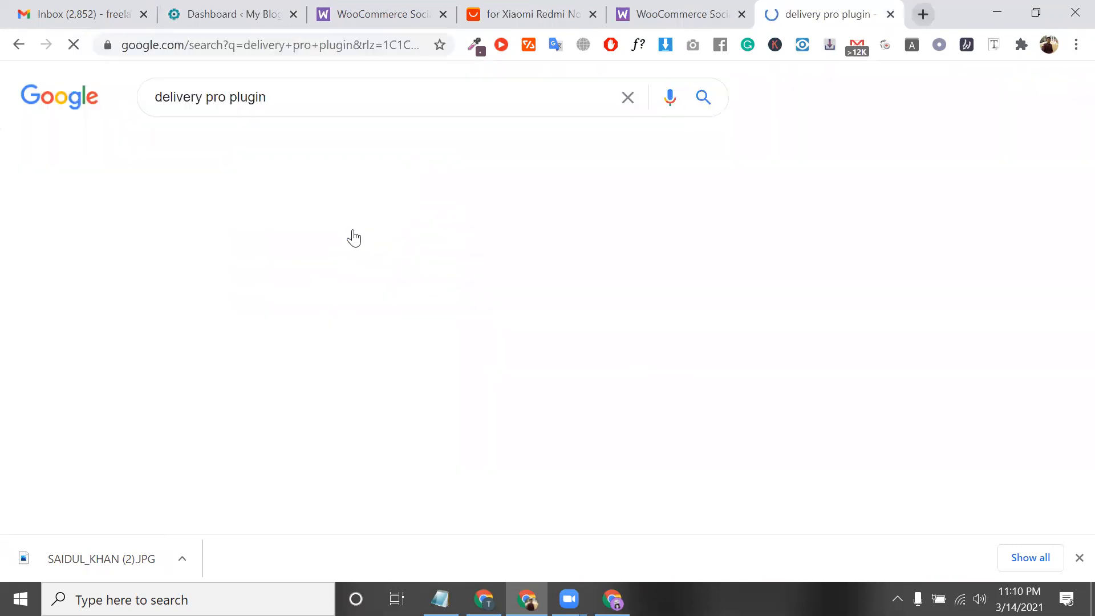
click(155, 102)
text(wp)
key(Return)
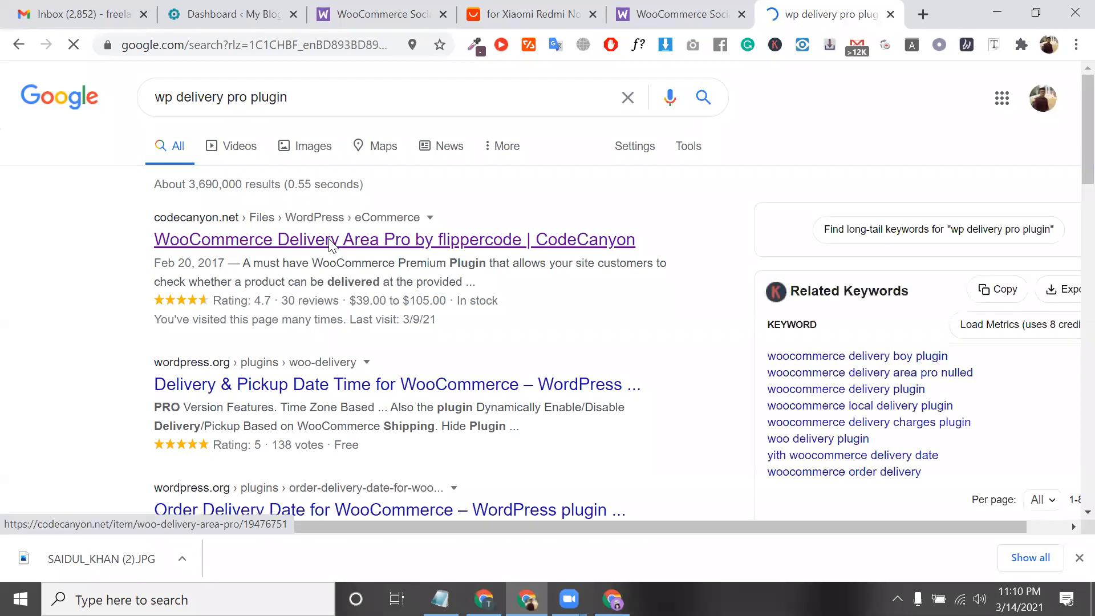
- Open the WooCommerce Delivery Area Pro result on CodeCanyon and review its license options and plugin description
click(331, 245)
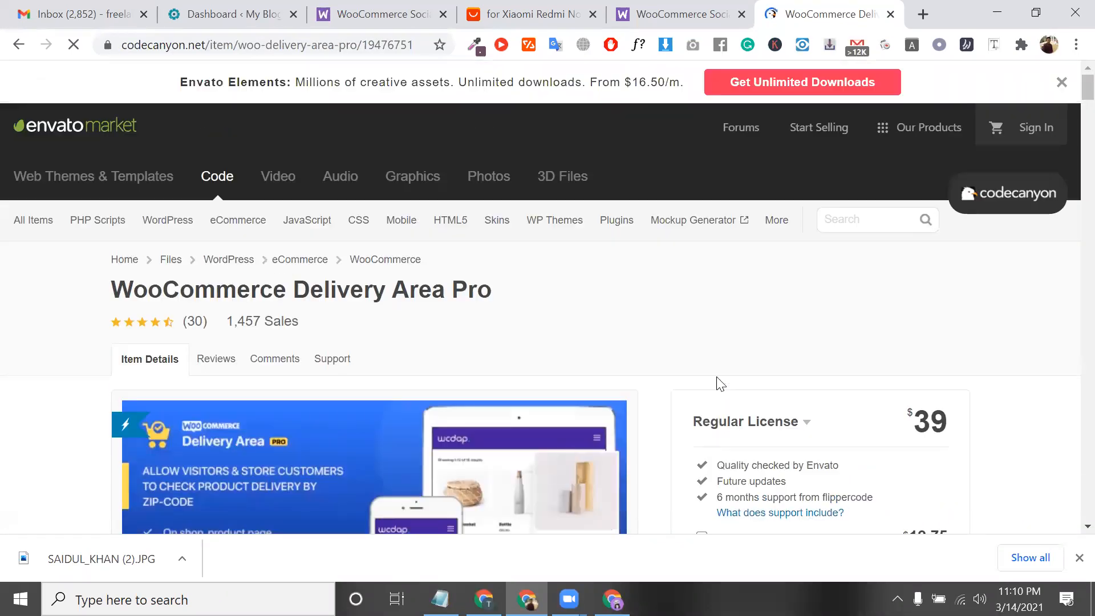
scroll(716, 384, down, 3)
scroll(727, 361, down, 2)
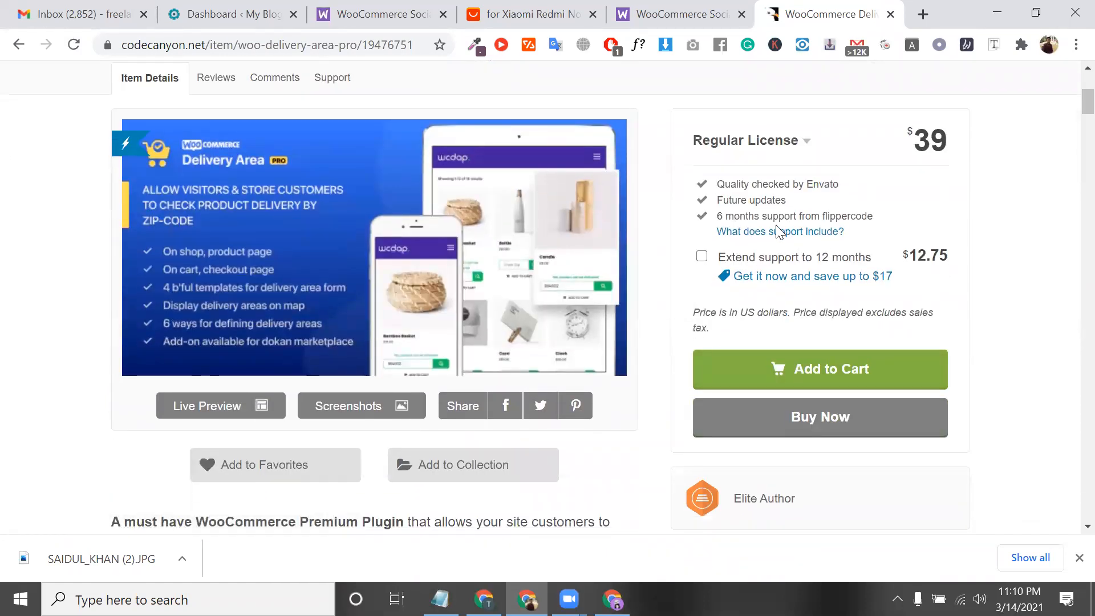
scroll(611, 453, down, 1)
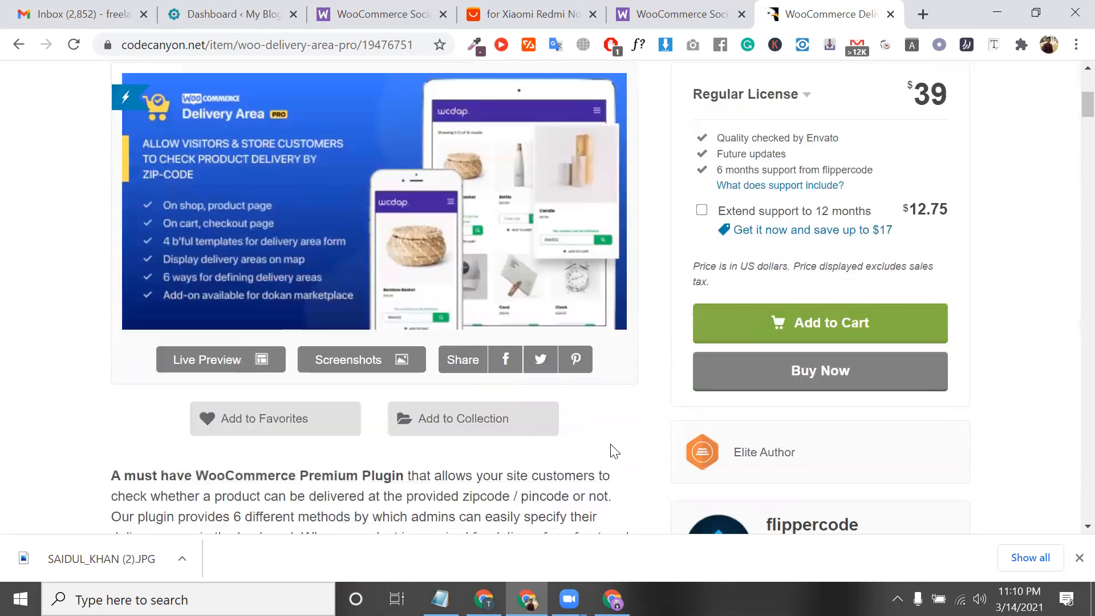
scroll(613, 451, down, 5)
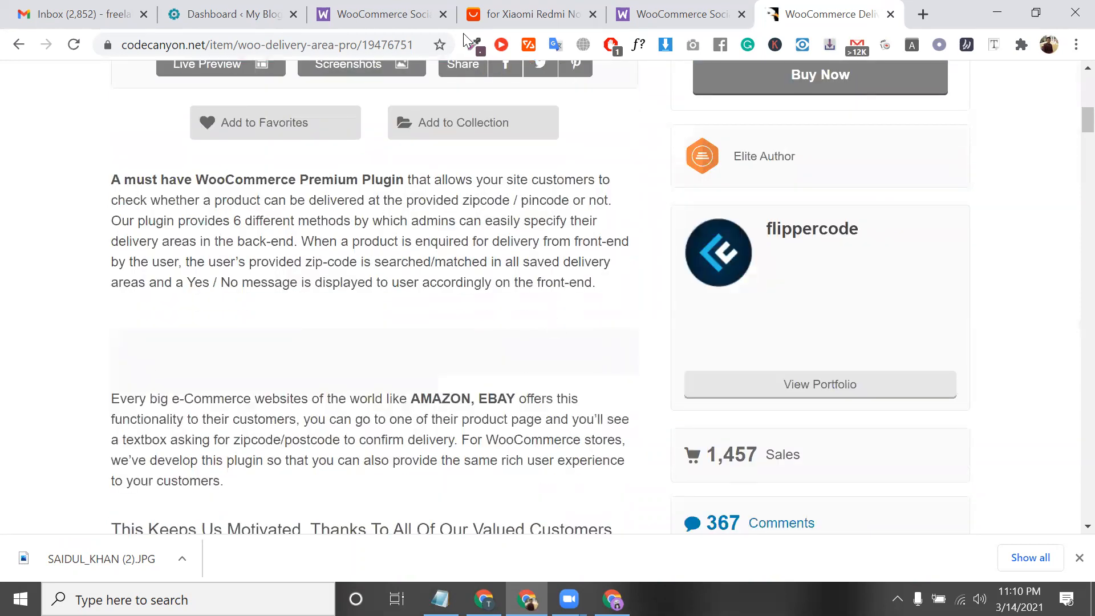
scroll(315, 319, up, 12)
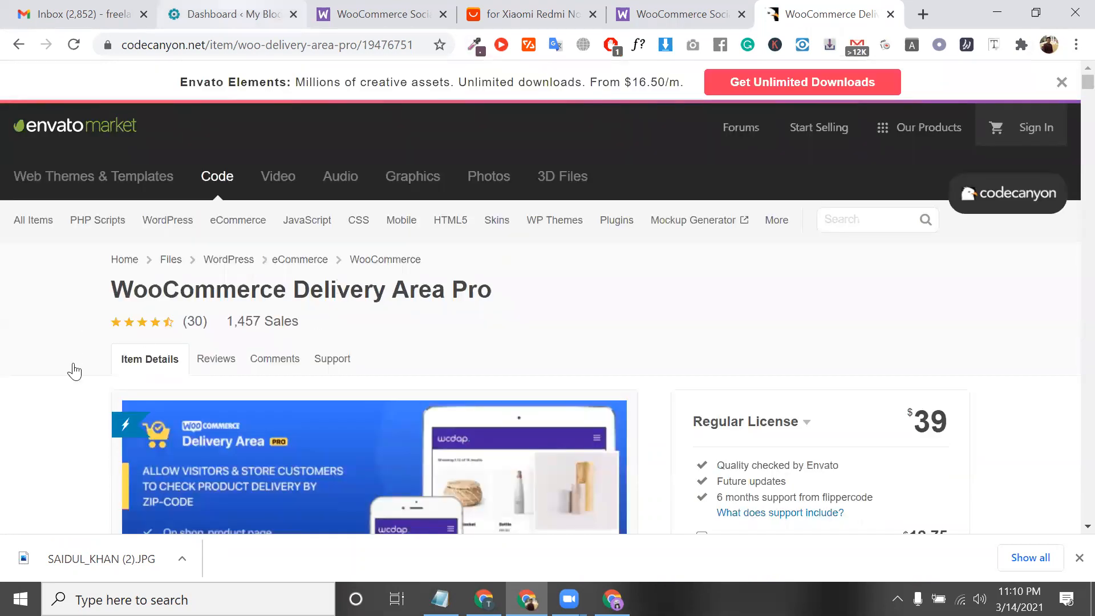
- Switch back to the WordPress dashboard and open the upload form for adding a new plugin from a zip file
key(ctrl+2)
scroll(166, 369, down, 7)
click(170, 367)
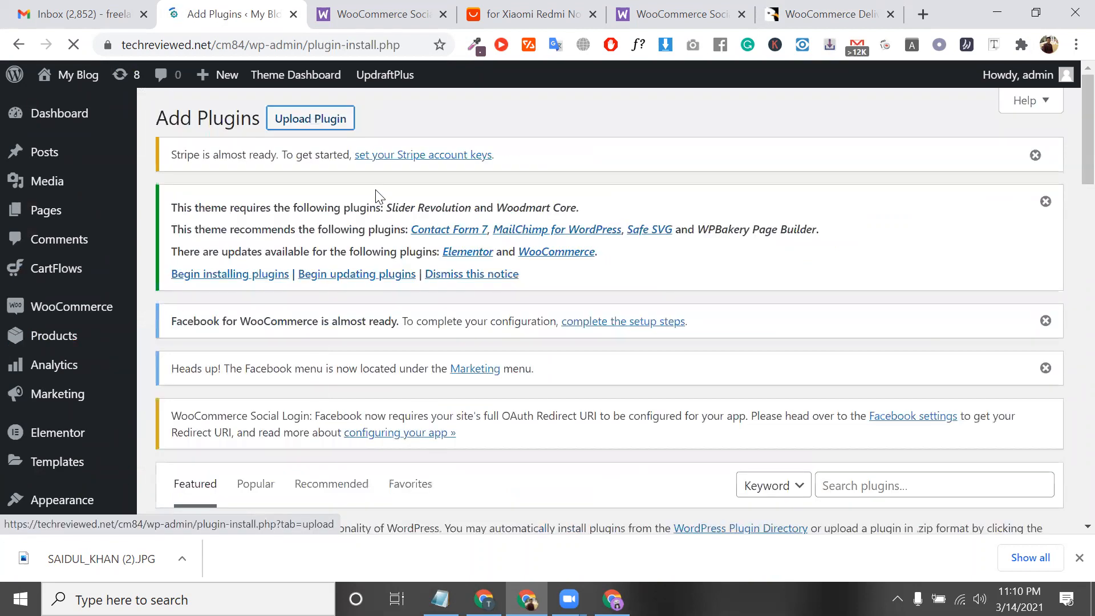
scroll(541, 311, down, 1)
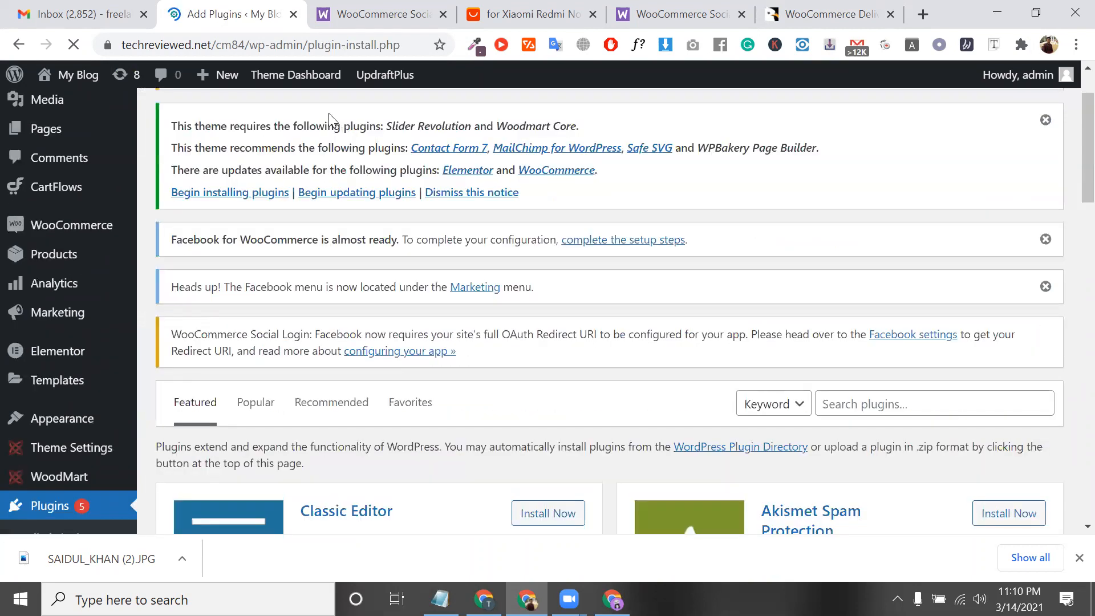
scroll(329, 120, up, 1)
click(340, 121)
scroll(402, 395, down, 2)
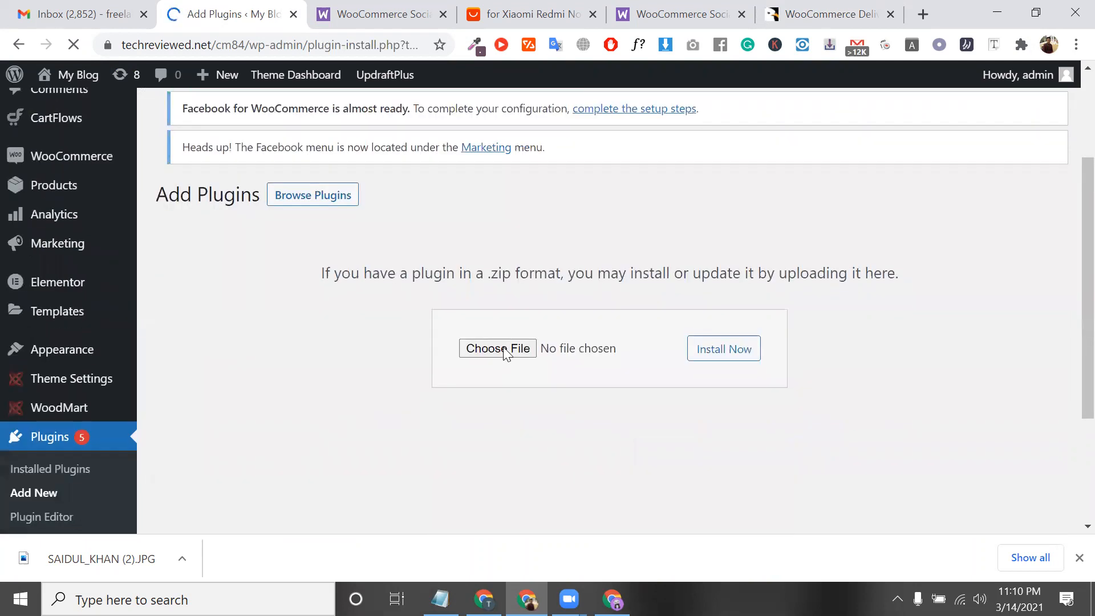
- Choose the downloaded woocommerce-delivery-area-pro-v2.0.6.zip file and install it as a plugin
click(497, 349)
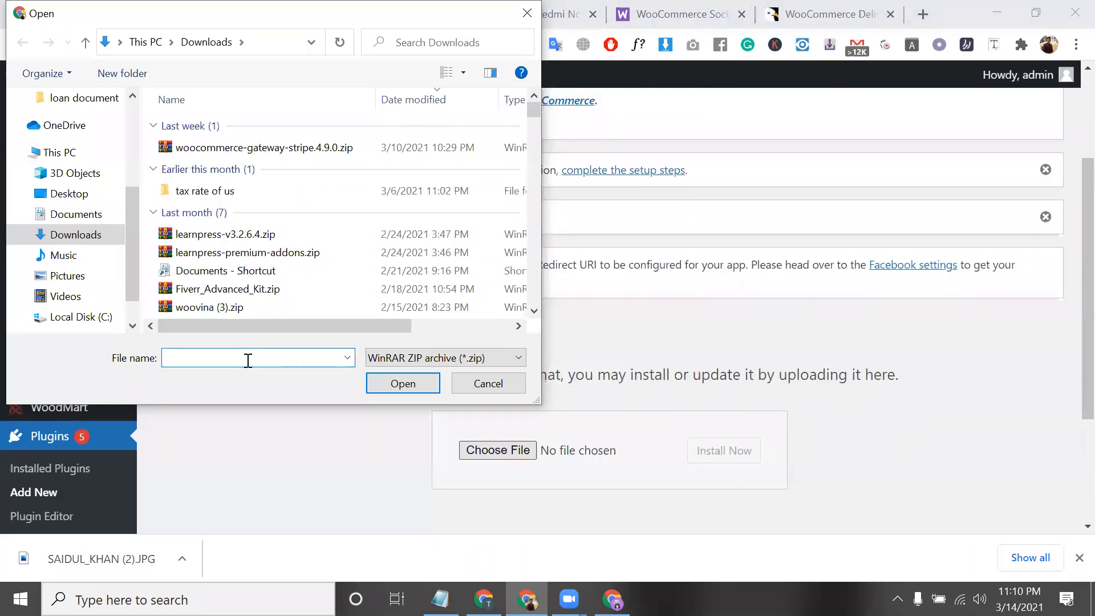
text(wooco)
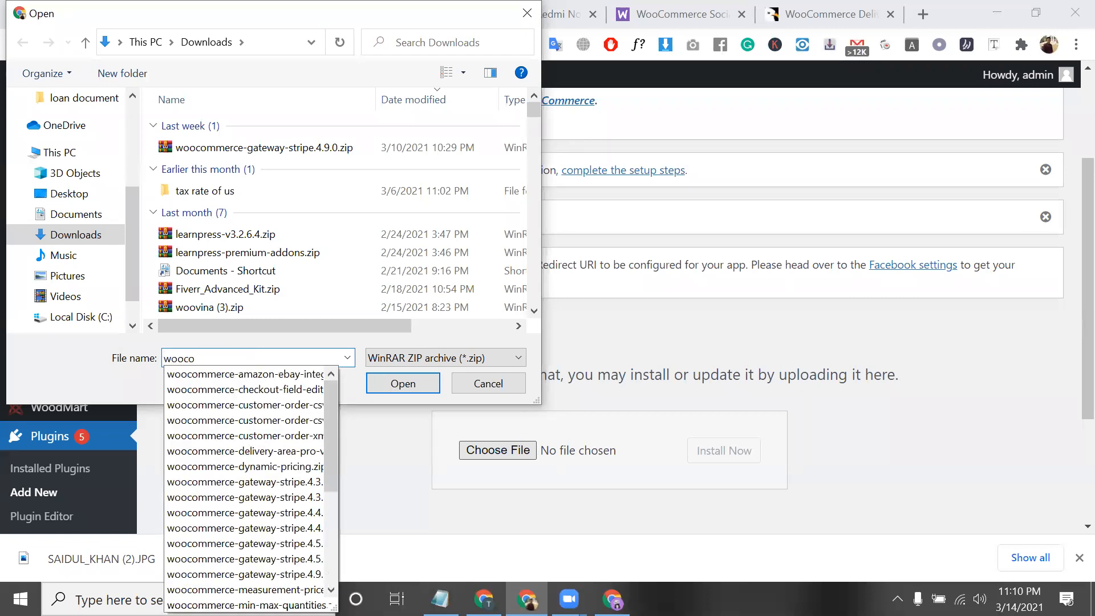
text(mmerce)
scroll(253, 465, down, 1)
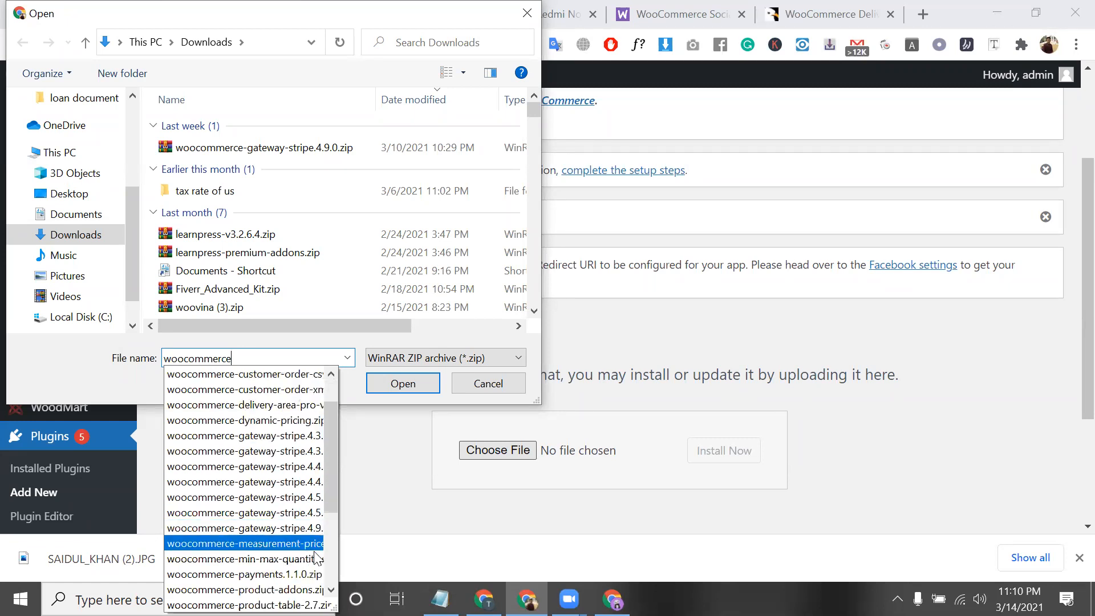
drag(326, 451, 327, 427)
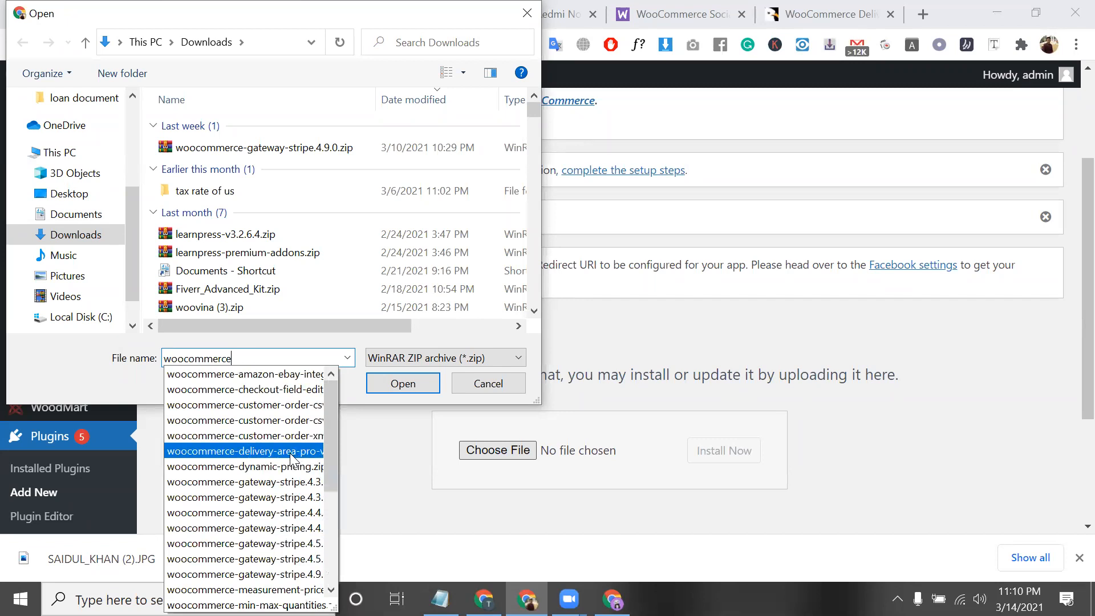
click(290, 454)
click(384, 388)
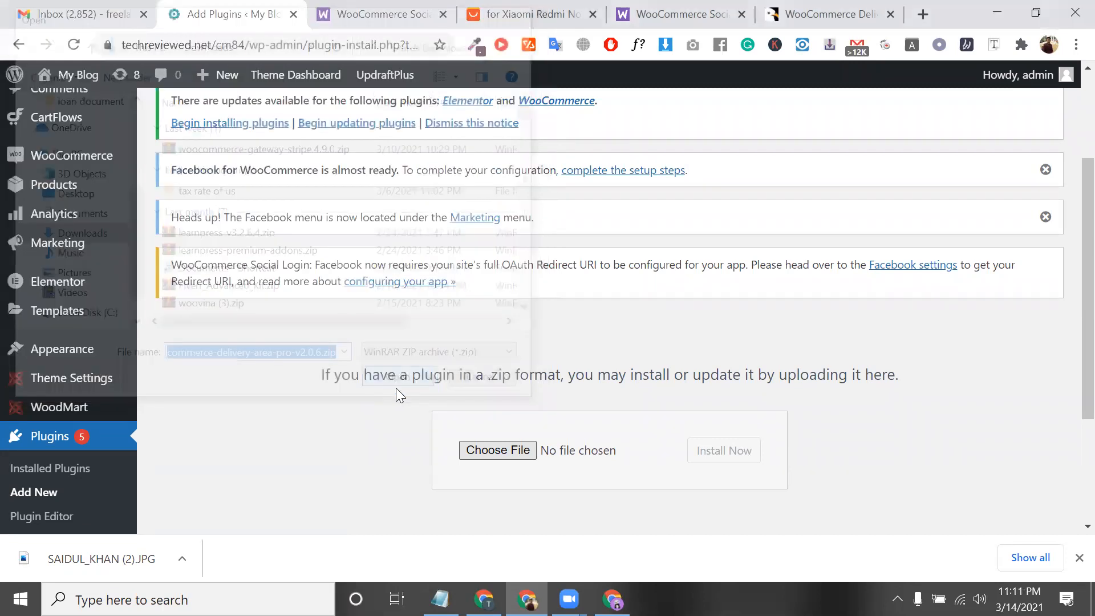
click(723, 450)
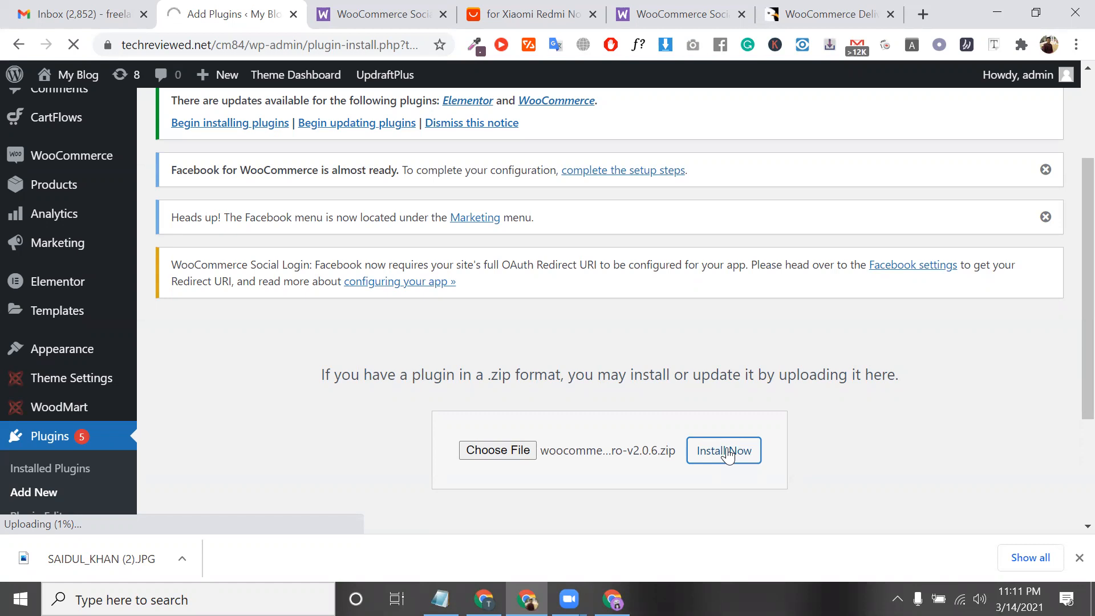
double_click(560, 264)
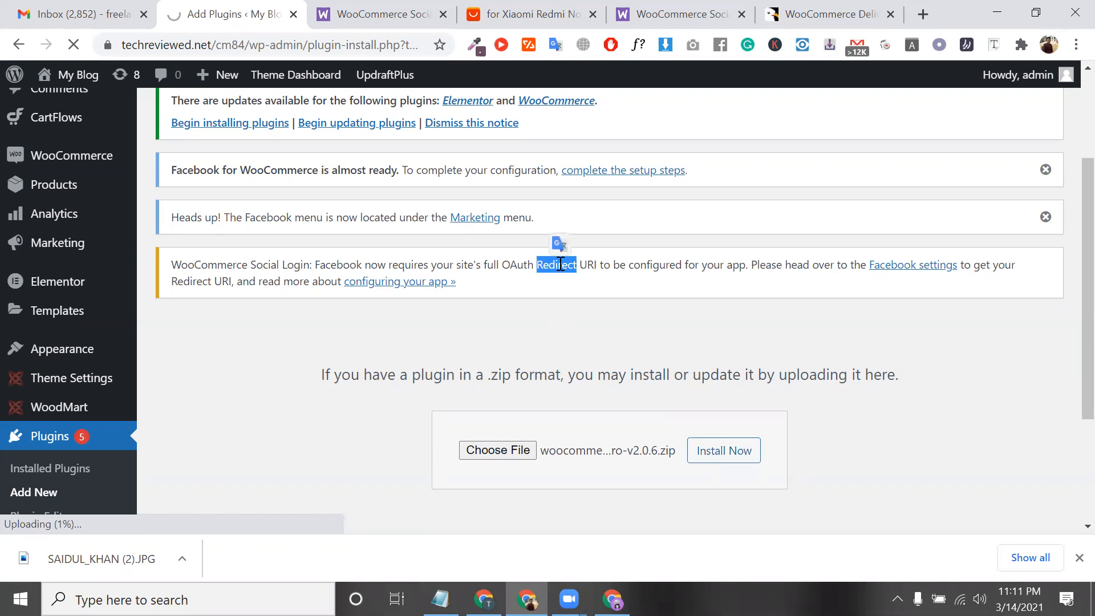
triple_click(560, 263)
- In the Notepad plugin list, move the "CartFlows (P)" line above "marketing:" and remove the blank line left below that heading
click(440, 599)
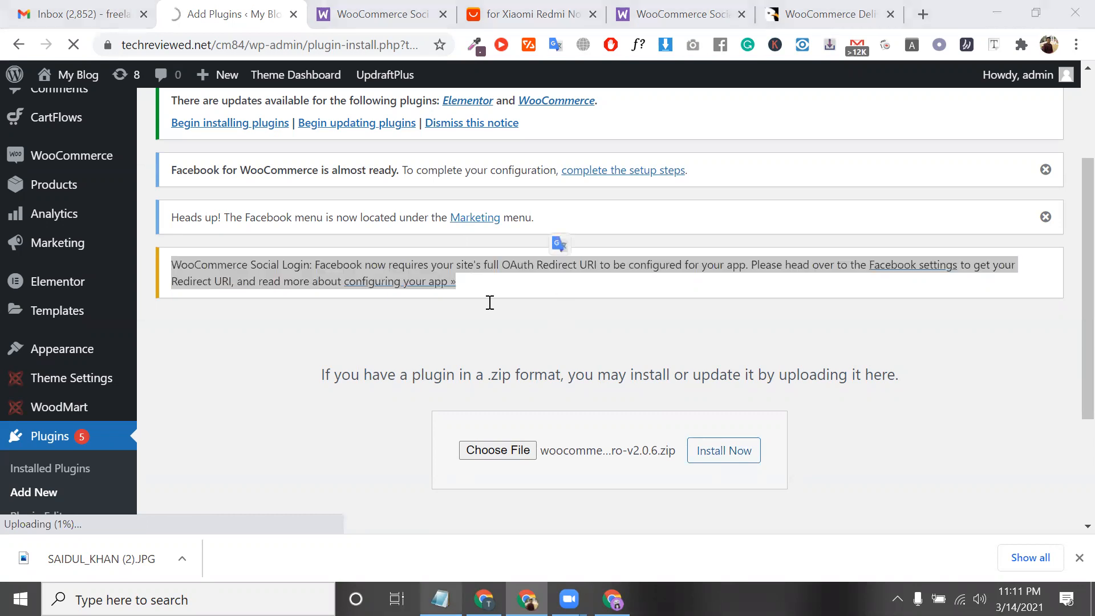
drag(533, 216, 423, 220)
key(ctrl+c)
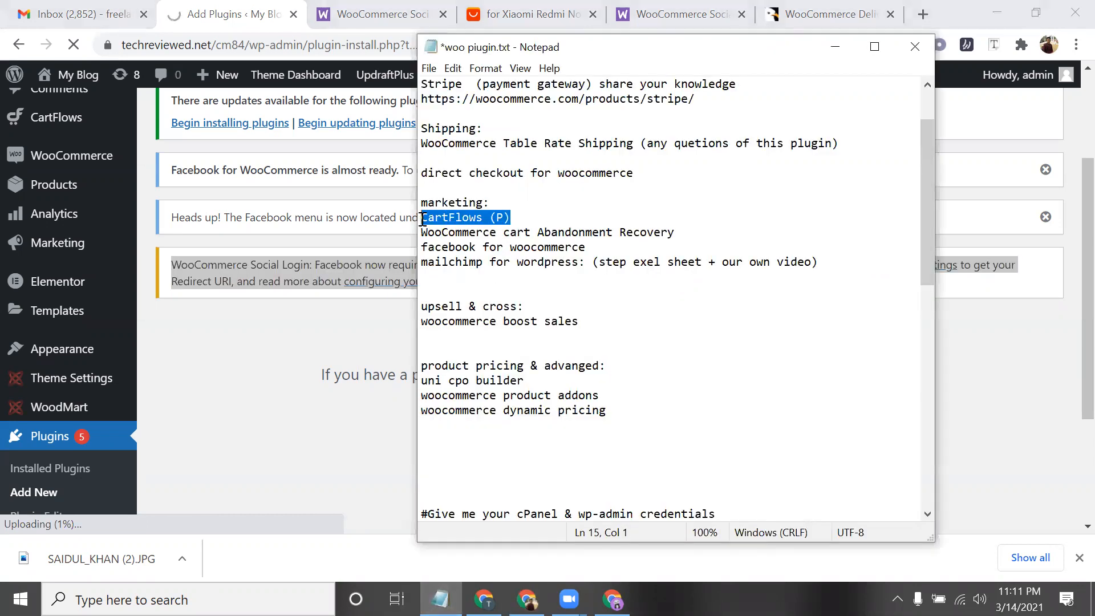
key(BackSpace)
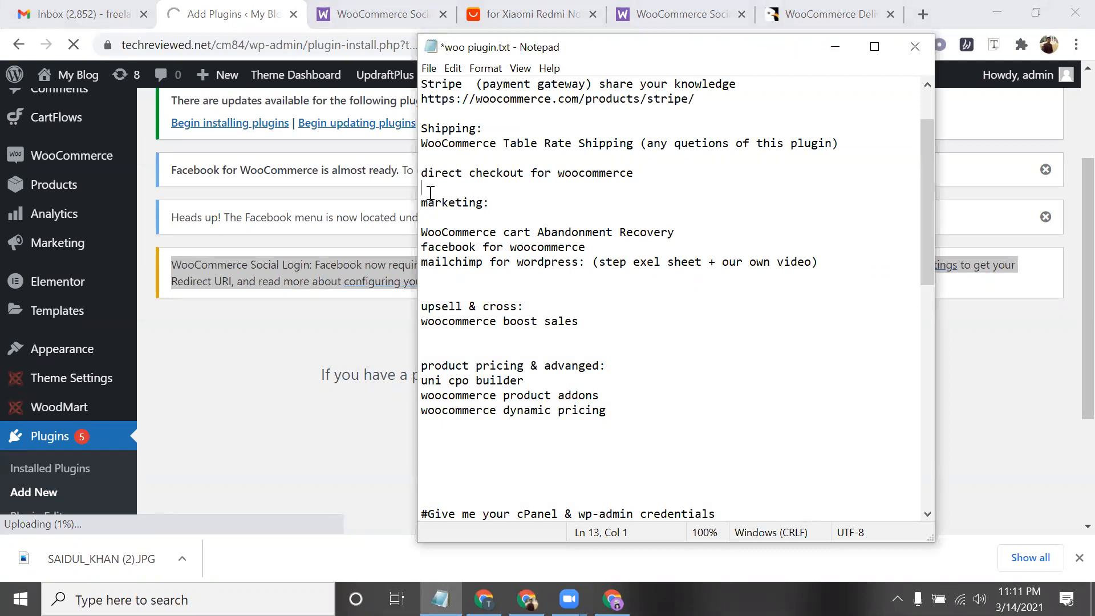
key(Return)
key(ctrl+v)
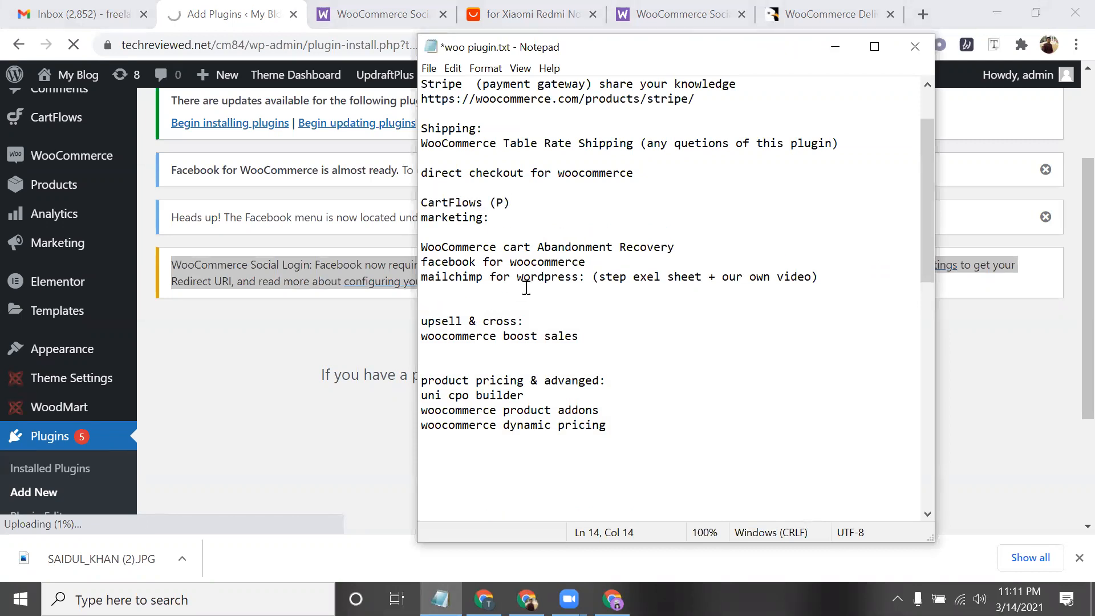
click(421, 246)
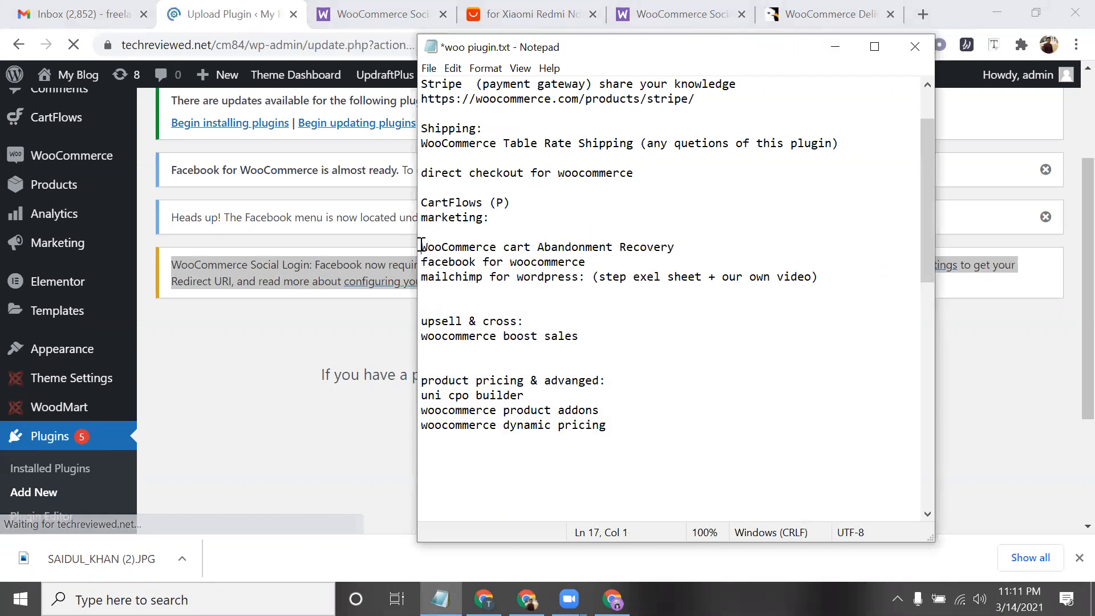
key(BackSpace)
- Review the marketing entries for WooCommerce cart Abandonment Recovery, facebook for woocommerce and mailchimp for wordpress, including the bracketed mailchimp note
drag(685, 232, 422, 234)
drag(599, 249, 462, 249)
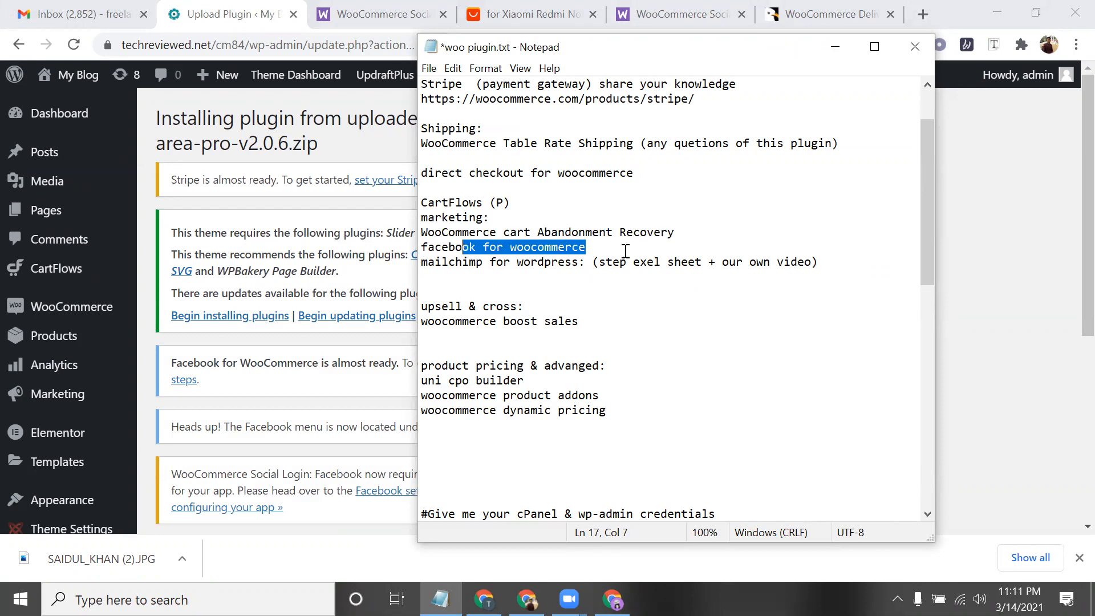
click(670, 233)
shift+click(420, 233)
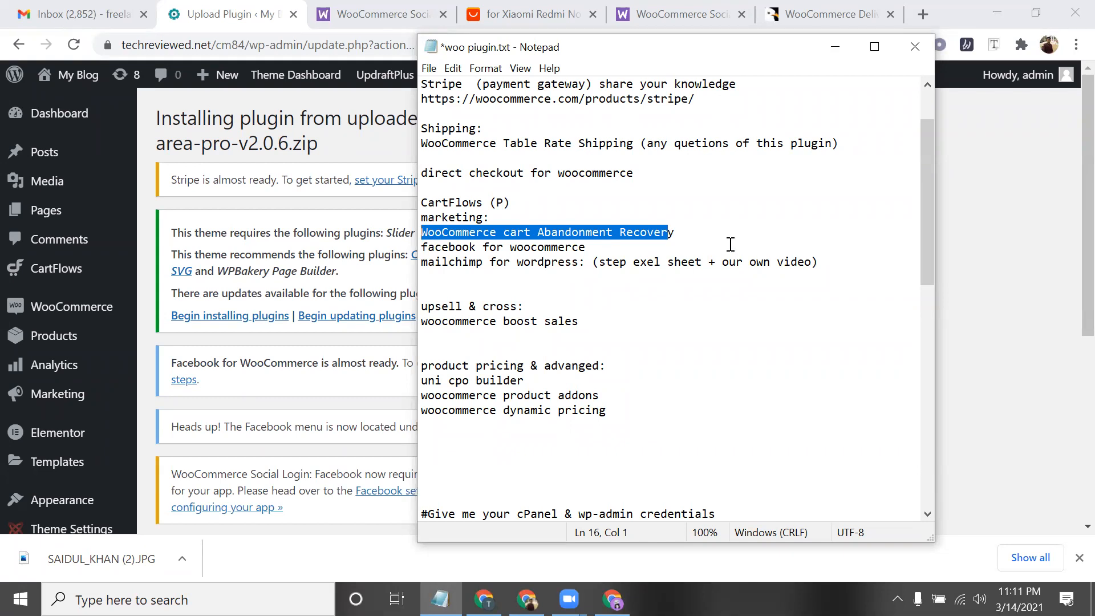
click(687, 233)
drag(587, 247, 402, 254)
click(598, 247)
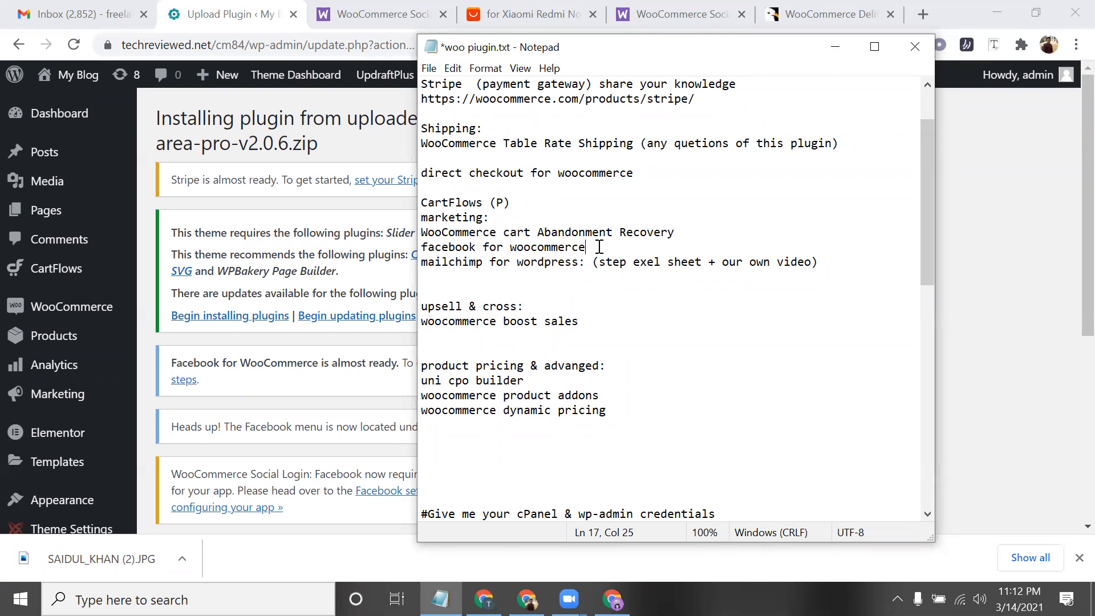
drag(827, 262, 418, 262)
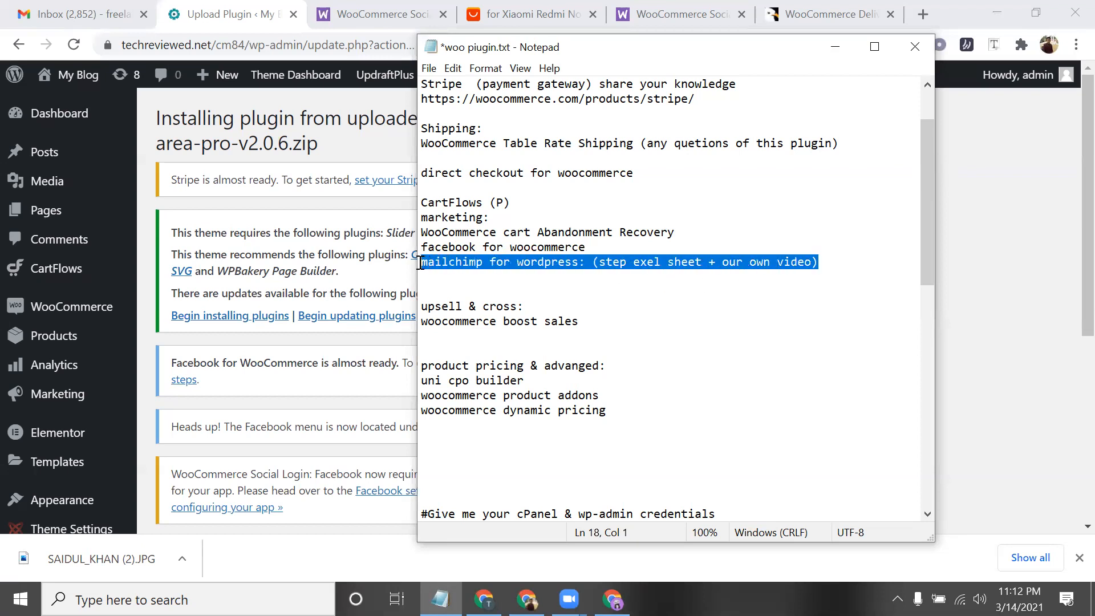
click(606, 240)
double_click(600, 262)
drag(694, 258, 813, 263)
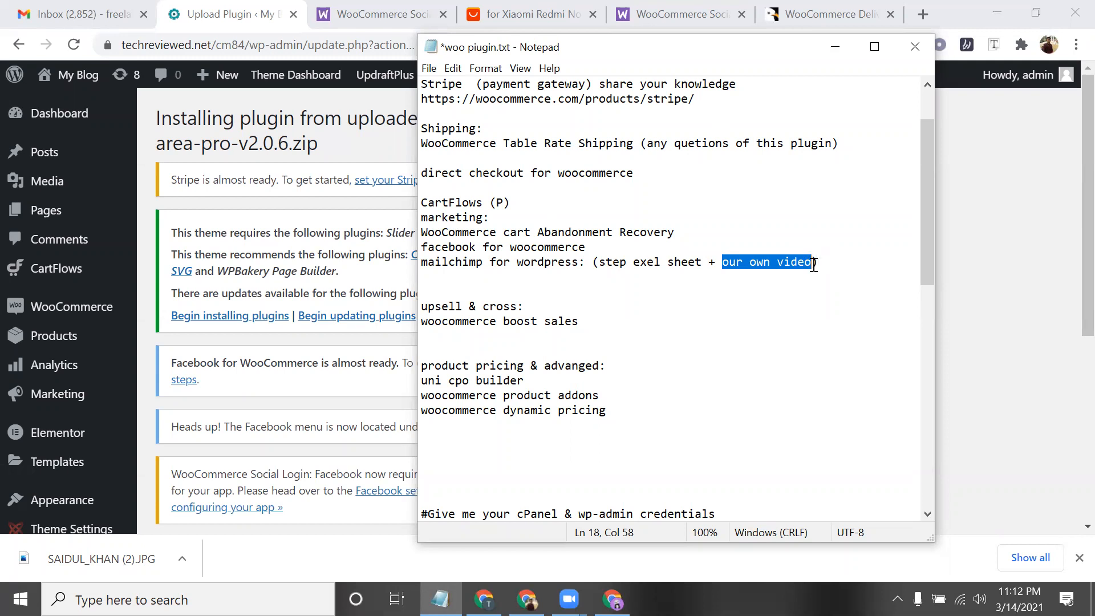
click(801, 264)
drag(722, 262, 817, 261)
drag(421, 262, 578, 261)
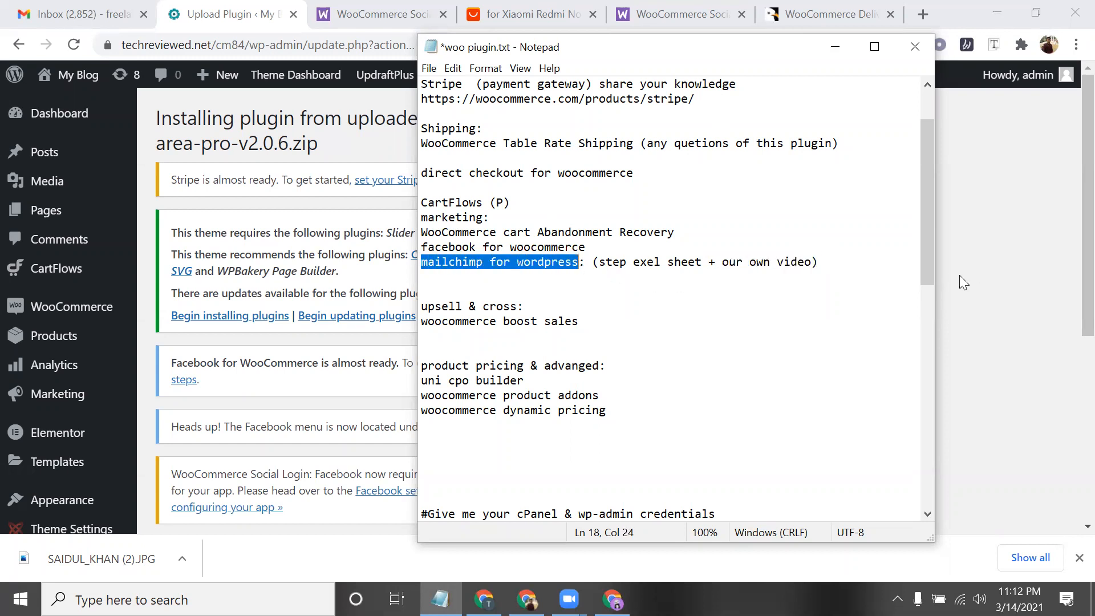
- Add the text "email template" below the mailchimp for wordpress line, separated by a blank line
click(817, 261)
key(Return)
key(Return)
text(email )
text(team)
key(BackSpace)
key(BackSpace)
text(a)
key(BackSpace)
text(mplate)
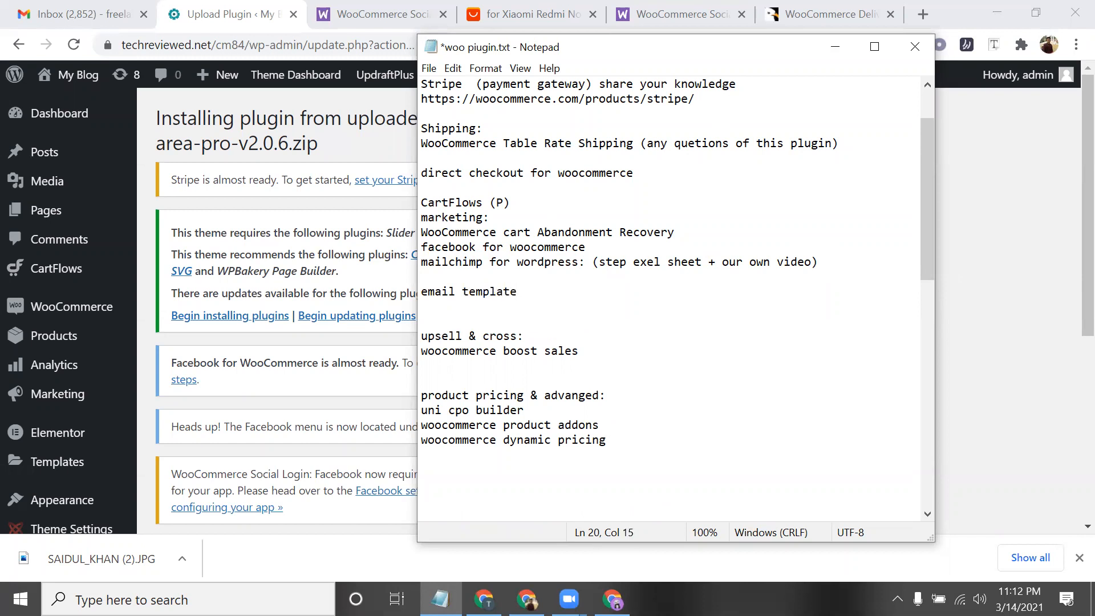
- Extend the email template line with "+ automation + connect with my woocommerce"
text( + )
text(autom)
text(ation )
text(+ conn)
text(ect )
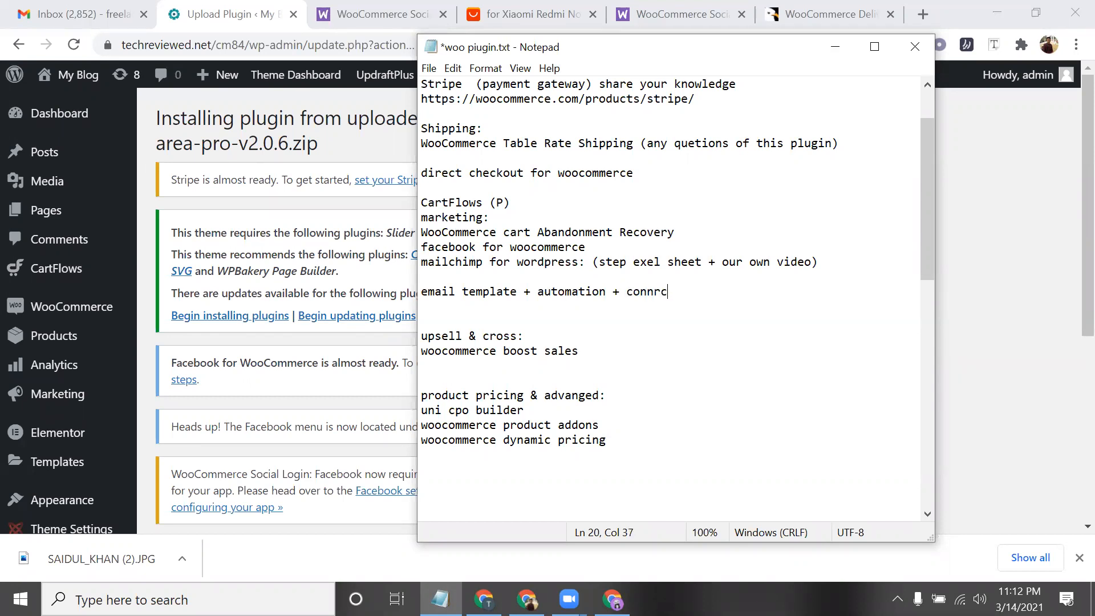
text(to)
key(BackSpace)
key(BackSpace)
key(BackSpace)
text(with mty)
key(BackSpace)
key(BackSpace)
key(BackSpace)
text(y woocomrm)
key(BackSpace)
key(BackSpace)
text(merce)
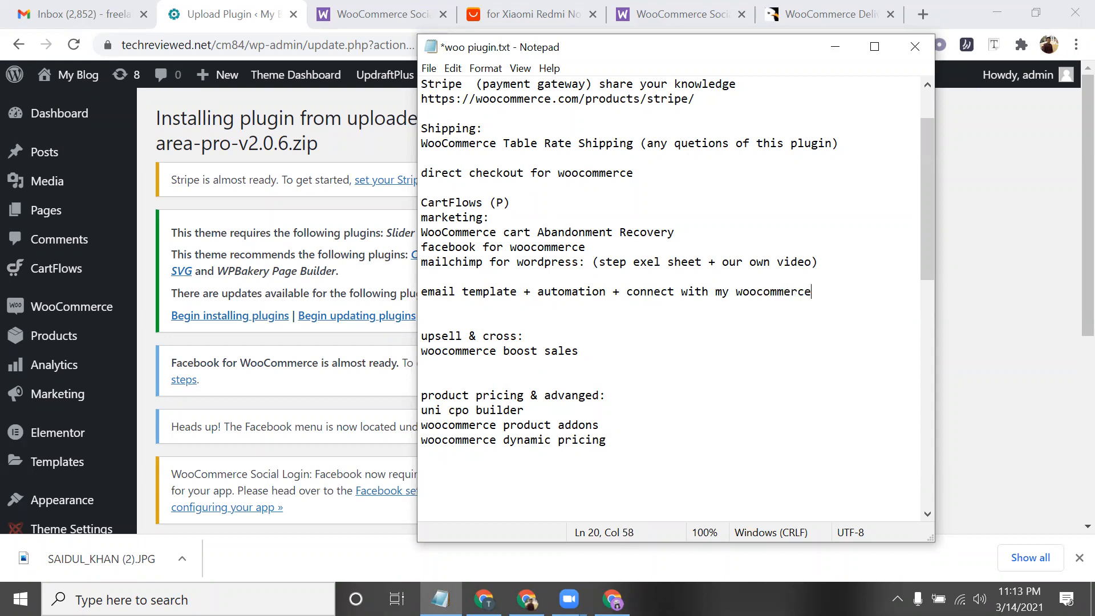
- Insert four blank lines between the email template line and the "upsell & cross:" heading
drag(860, 299, 424, 233)
click(456, 264)
click(589, 352)
mouse_move(598, 354)
mouse_down()
mouse_move(407, 337)
mouse_move(608, 365)
mouse_up()
click(477, 332)
click(461, 313)
key(Return)
key(Return)
key(Return)
key(Up)
key(Up)
key(Up)
text(w)
key(BackSpace)
key(Return)
- Start a note below the email template line reading "when we upload product then we need to select upsell"
text(when you)
key(BackSpace)
key(BackSpace)
text(w)
key(BackSpace)
key(BackSpace)
text(we upload)
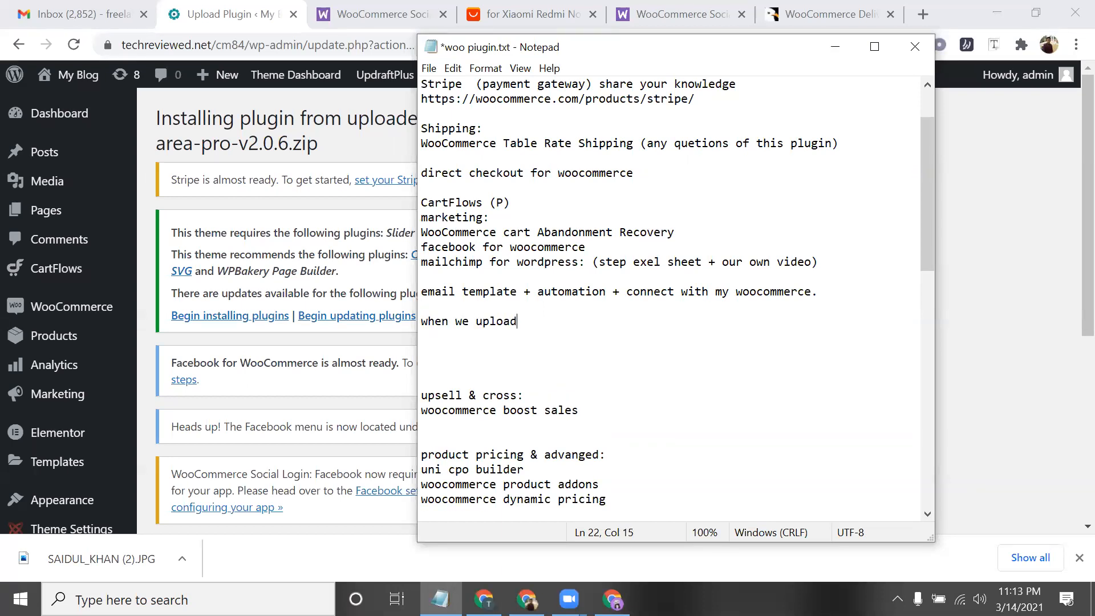
text( product then we neee)
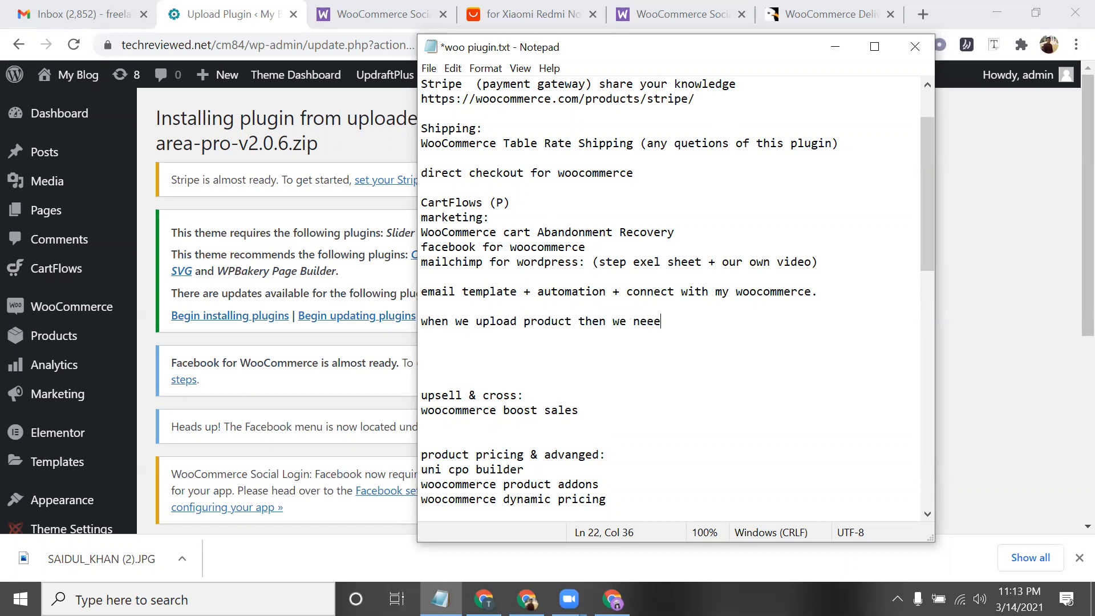
key(BackSpace)
text(d )
text(to sele)
text(cet)
key(BackSpace)
key(BackSpace)
text(t upsell prodc)
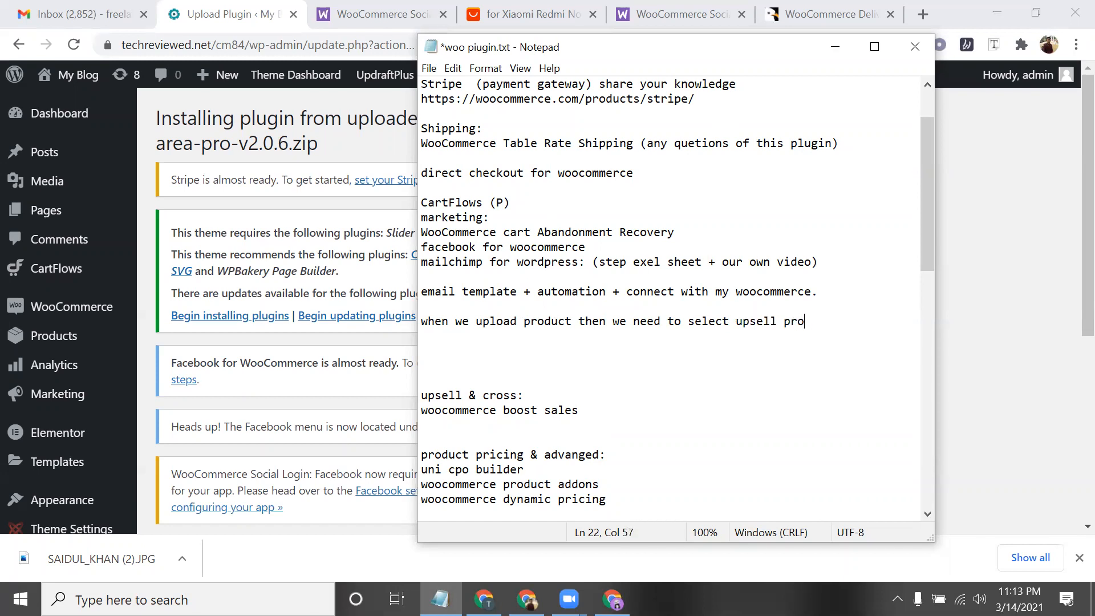
- Finish the upsell note with the words "prodouct & cross sell."
key(BackSpace)
text(ocut)
key(BackSpace)
key(BackSpace)
key(BackSpace)
text(uct & cor)
key(BackSpace)
key(BackSpace)
text(ross sell)
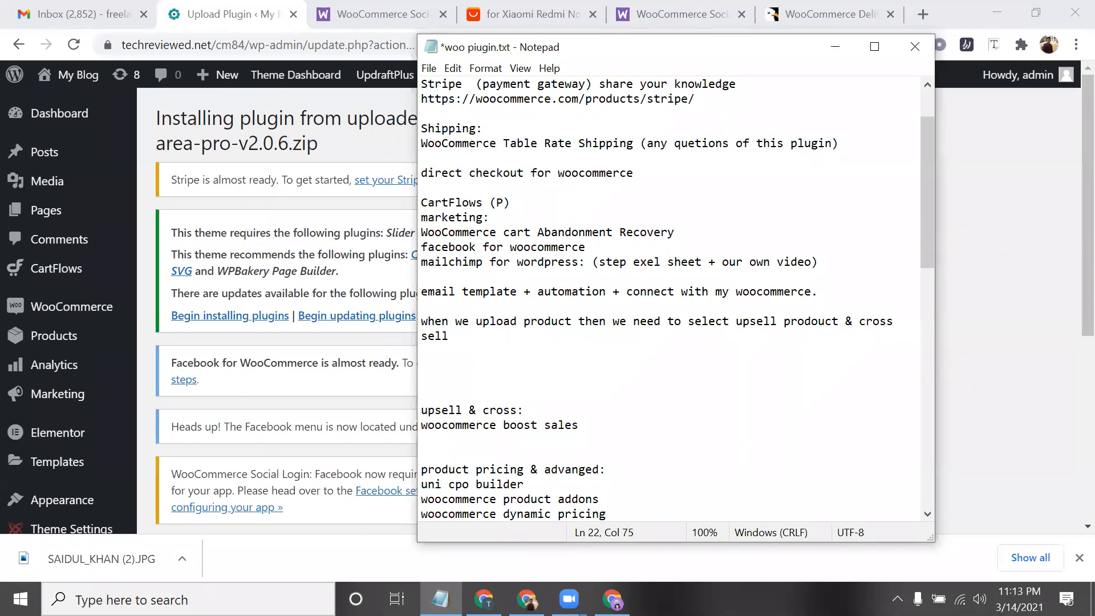
text(>)
key(BackSpace)
key(BackSpace)
text(.)
- Review the upsell and cross sell wording of the new note and the marketing plugin lines above it
drag(735, 321, 841, 323)
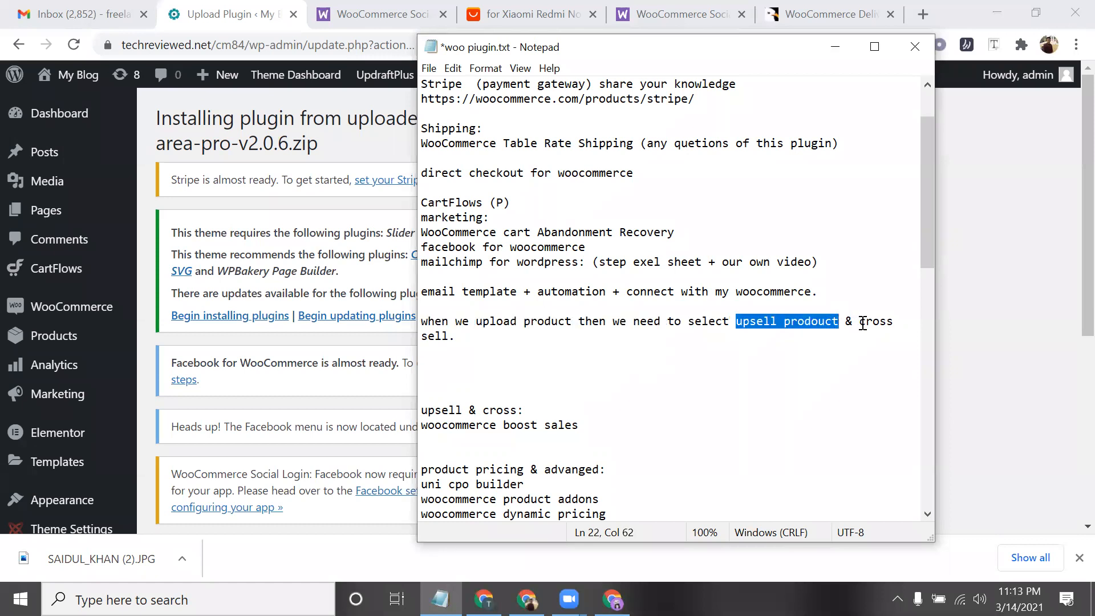
click(860, 321)
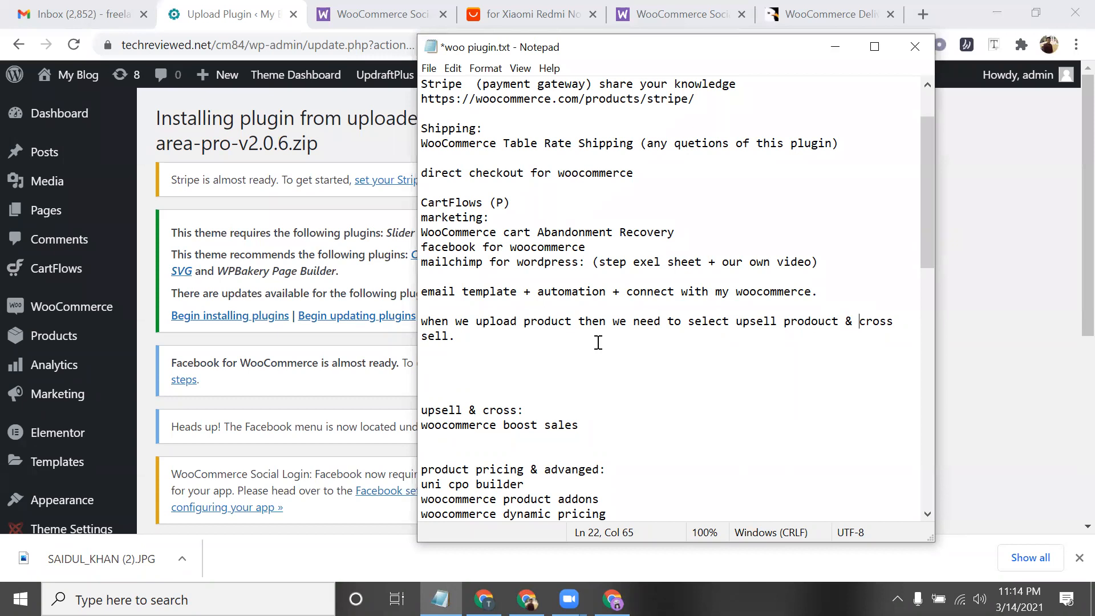
drag(422, 203, 659, 308)
click(678, 310)
drag(422, 262, 836, 264)
click(837, 267)
- Remove the blank lines above the "upsell & cross:" heading and add two blank lines below "woocommerce boost sales"
click(426, 412)
key(Left)
key(BackSpace)
key(BackSpace)
key(BackSpace)
key(BackSpace)
click(595, 367)
key(Return)
key(Return)
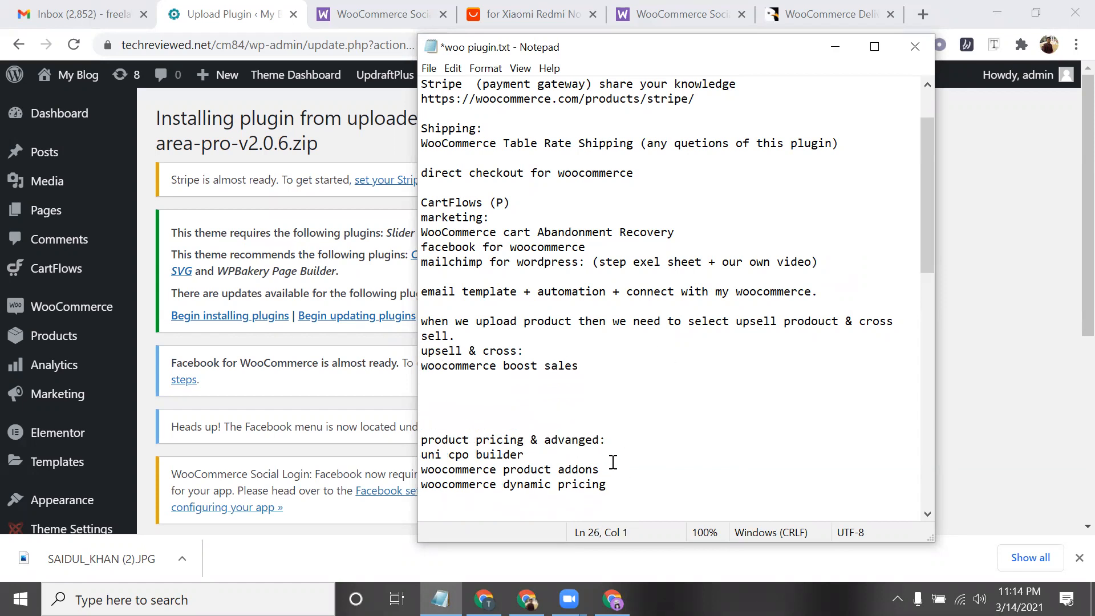
- Return to the WordPress plugin installation page and examine the Facebook for WooCommerce and theme plugin notices
click(317, 378)
triple_click(317, 378)
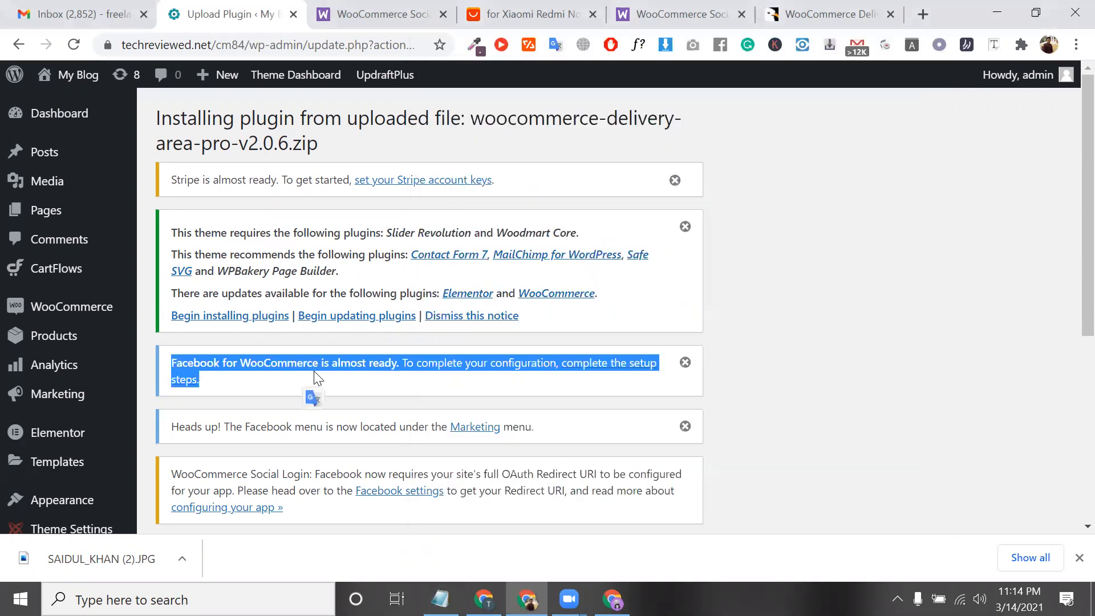
triple_click(429, 363)
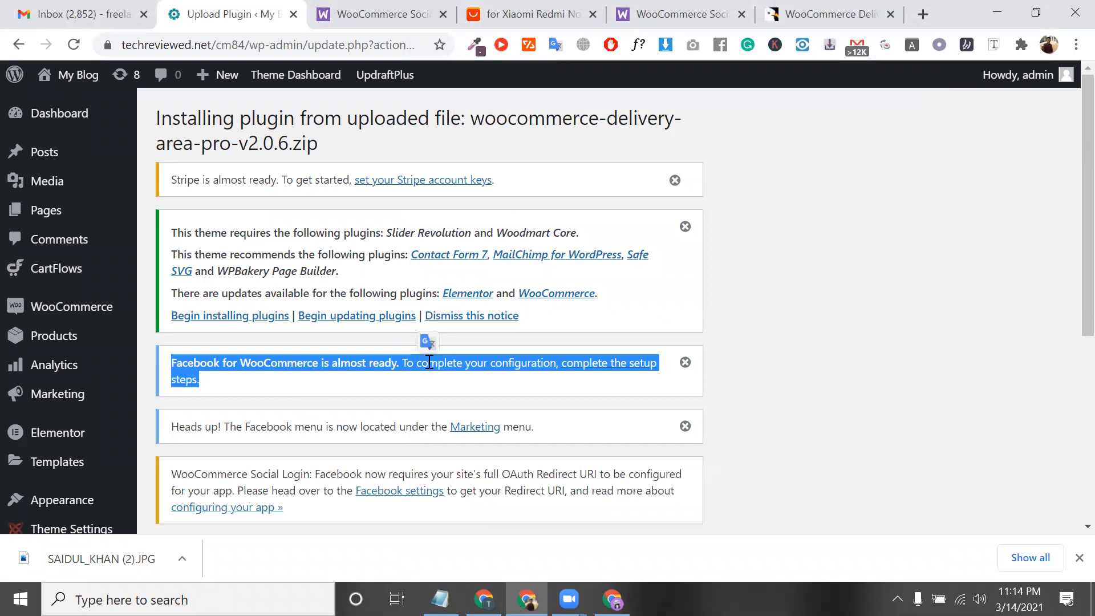
double_click(382, 295)
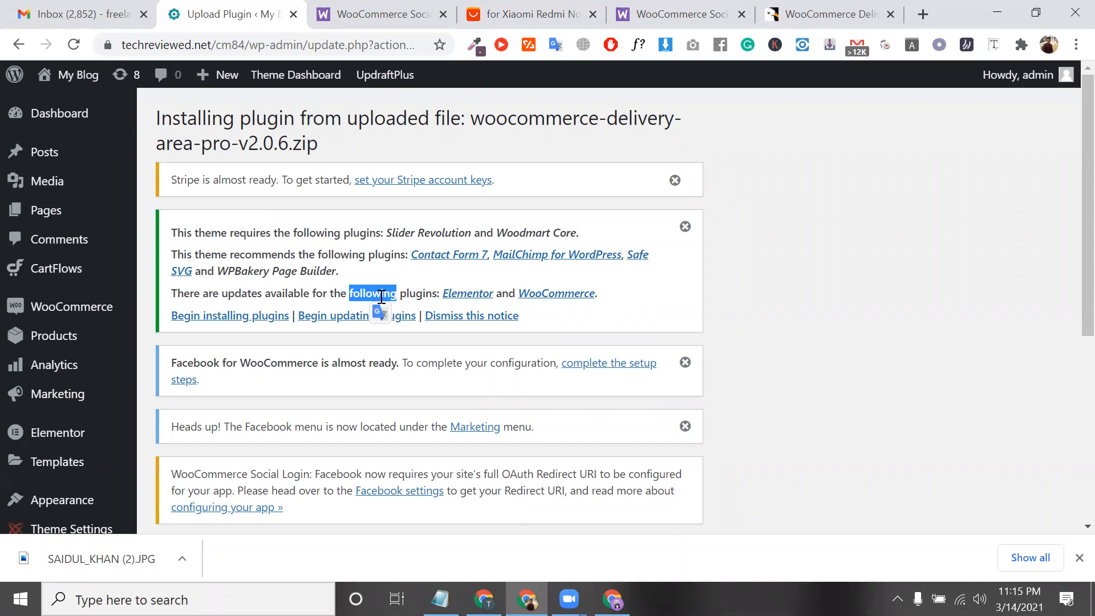
triple_click(323, 256)
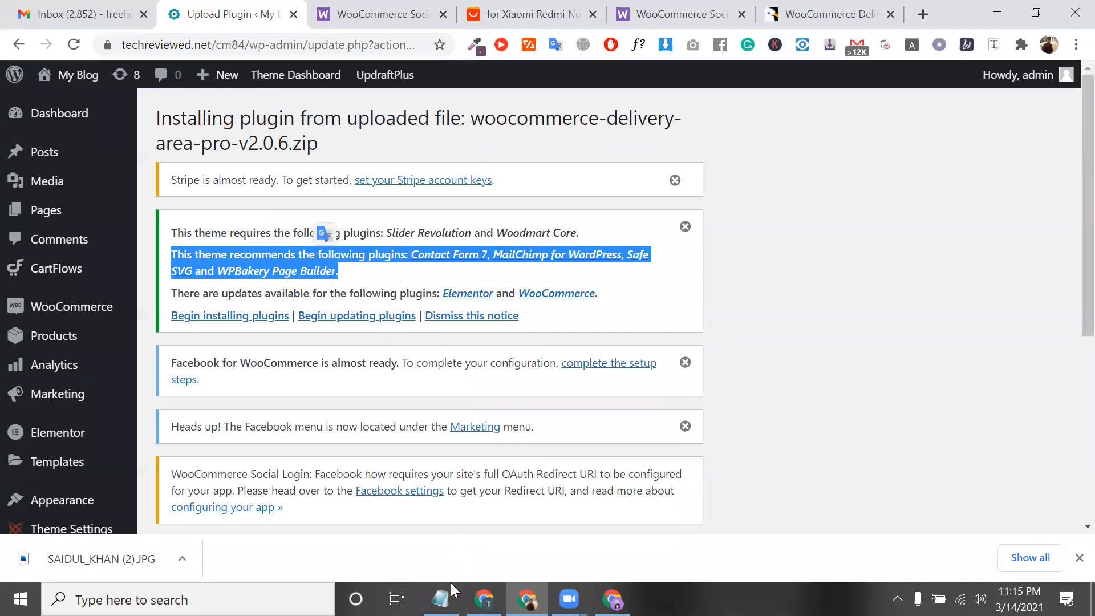
- Recheck the woo plugin notes, return to the plugin installation page and activate the uploaded WooCommerce Delivery Area Pro plugin
click(440, 599)
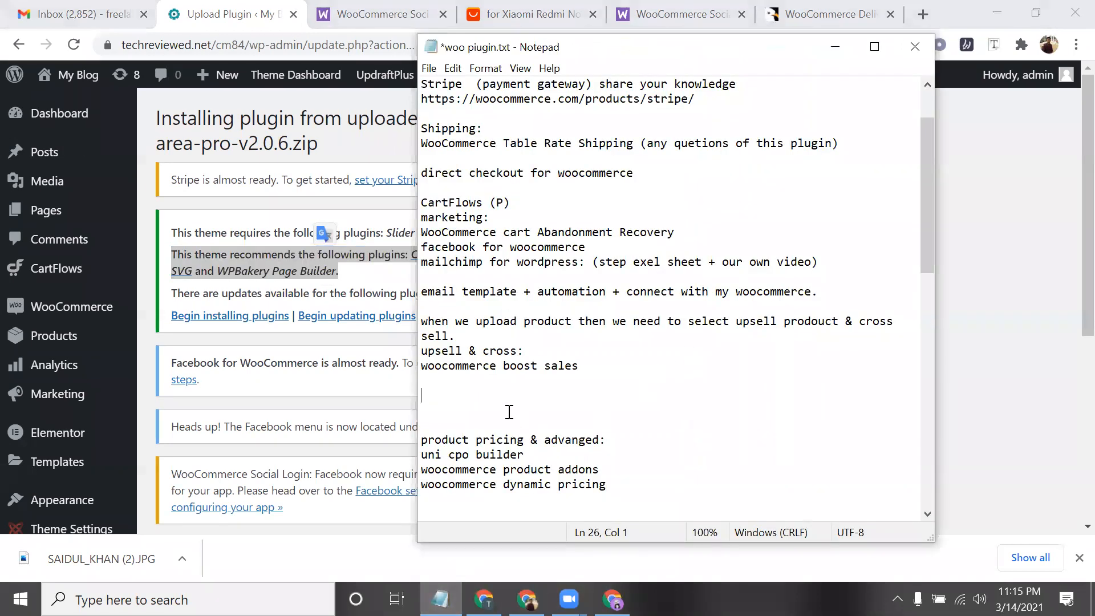
drag(587, 369, 428, 198)
click(272, 278)
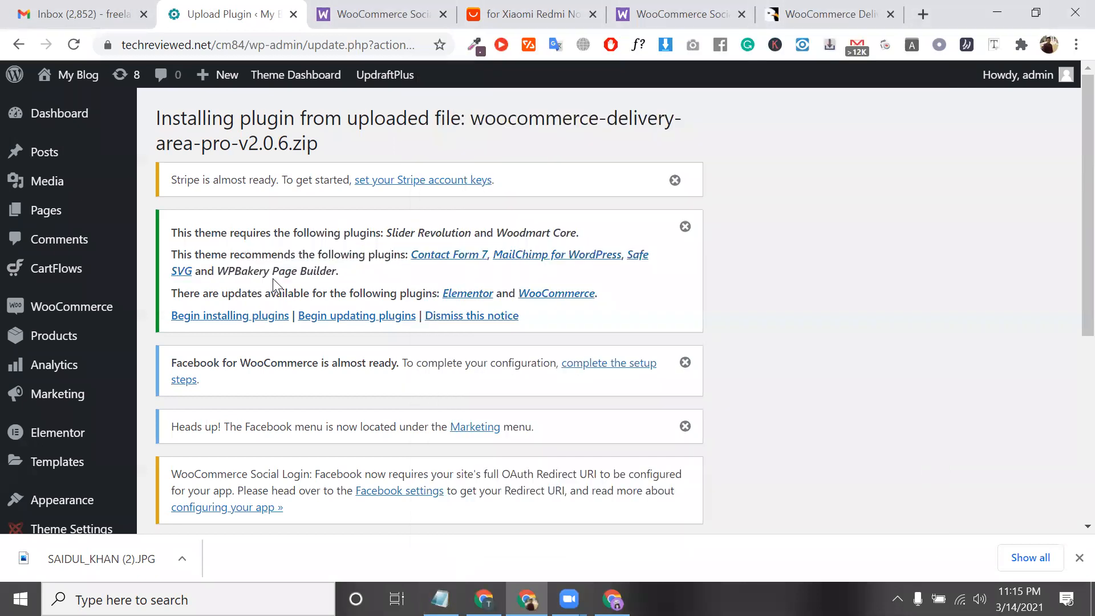
scroll(293, 285, down, 2)
mouse_move(231, 485)
scroll(231, 399, down, 3)
click(231, 362)
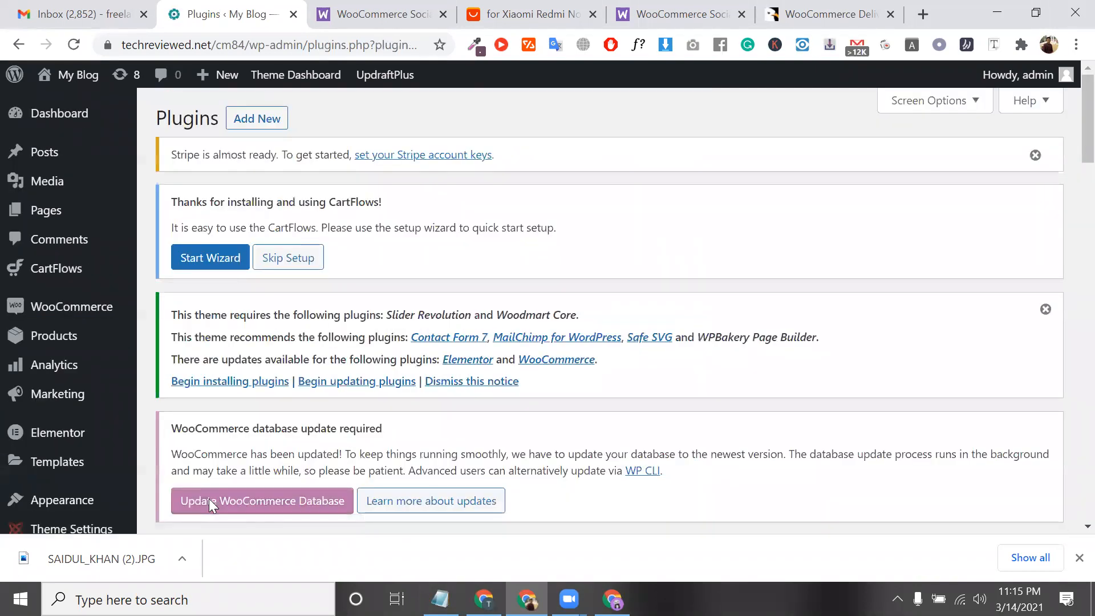
- Reload the installed plugins page and open the Woocommerce Delivery Area Pro overview
scroll(208, 499, down, 10)
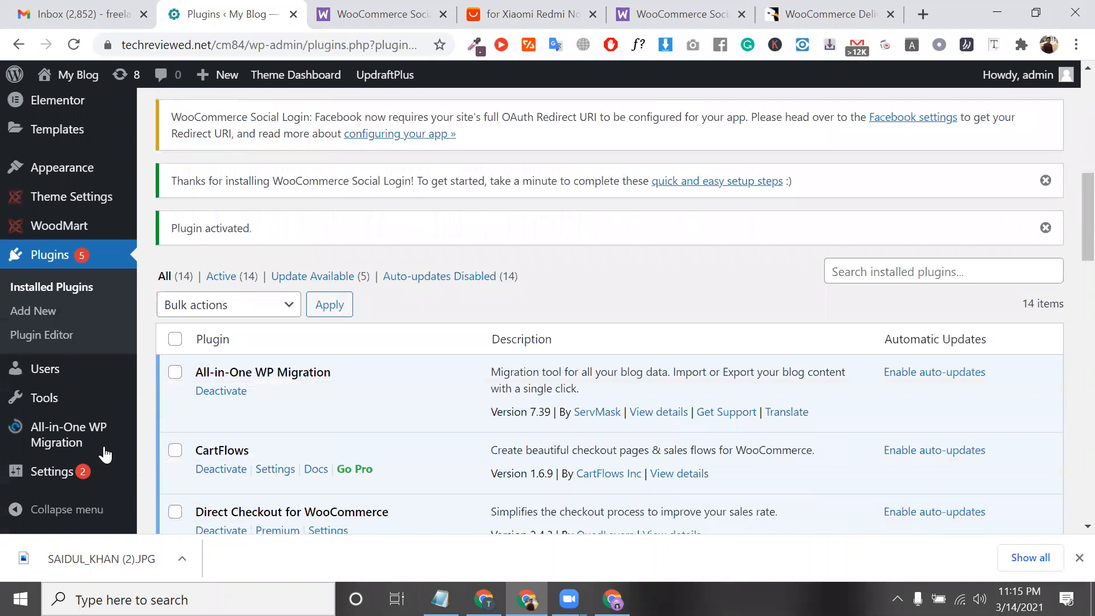
click(74, 46)
scroll(69, 228, up, 7)
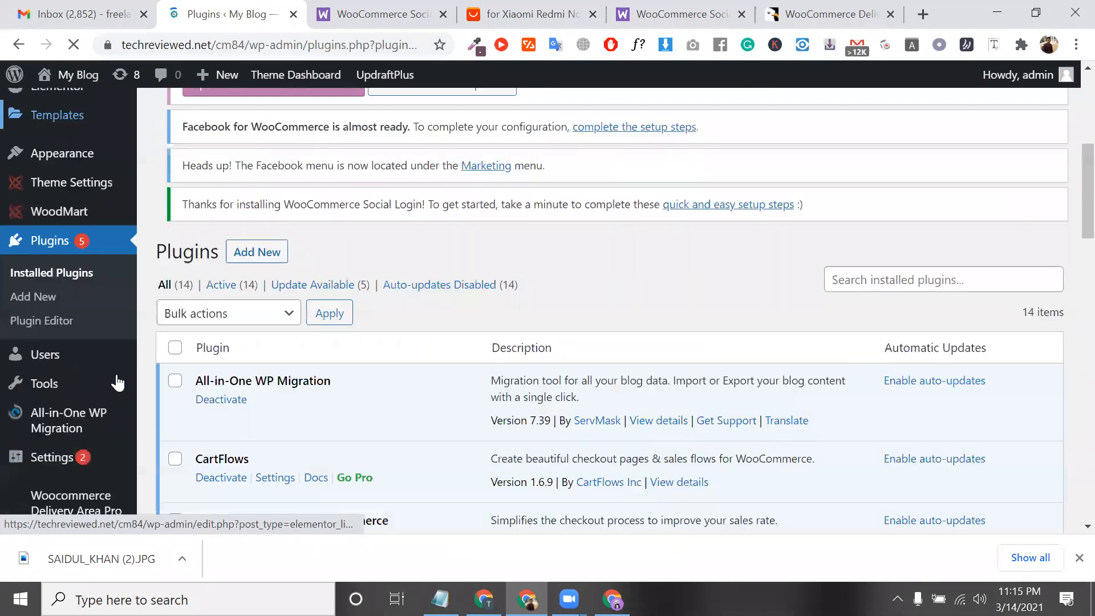
mouse_move(129, 479)
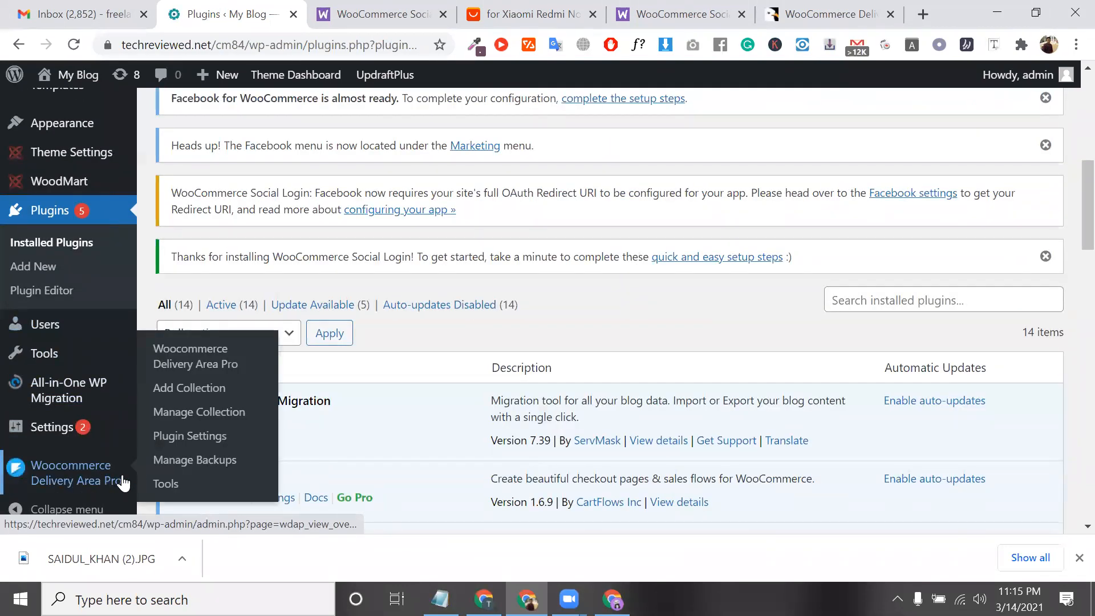
click(208, 372)
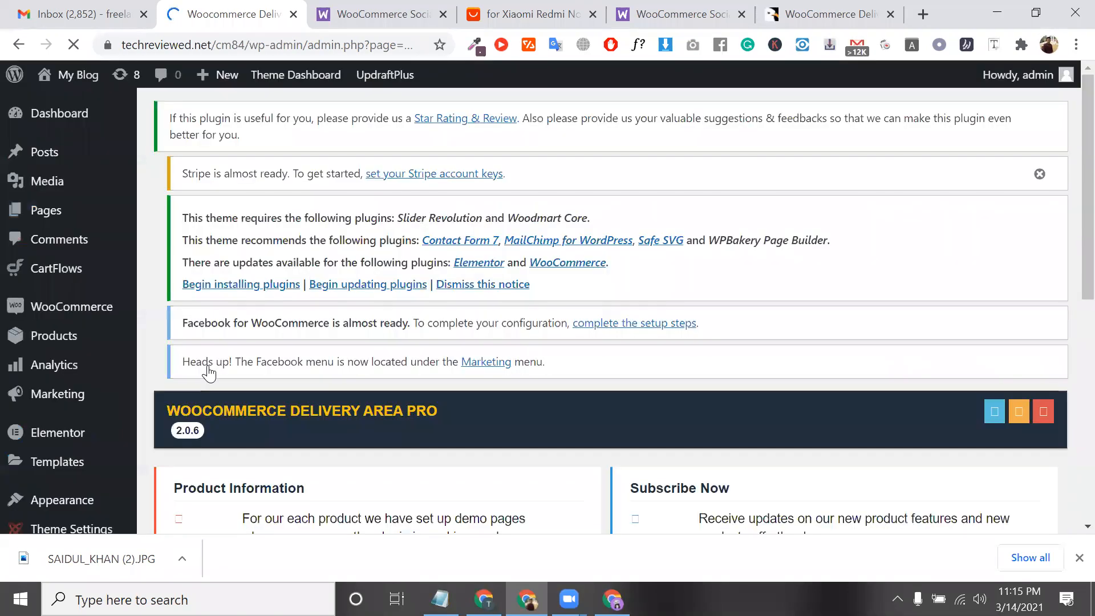
- Open the Delivery Area Pro plugin settings and go to the empty Google Map API key field
scroll(465, 319, down, 6)
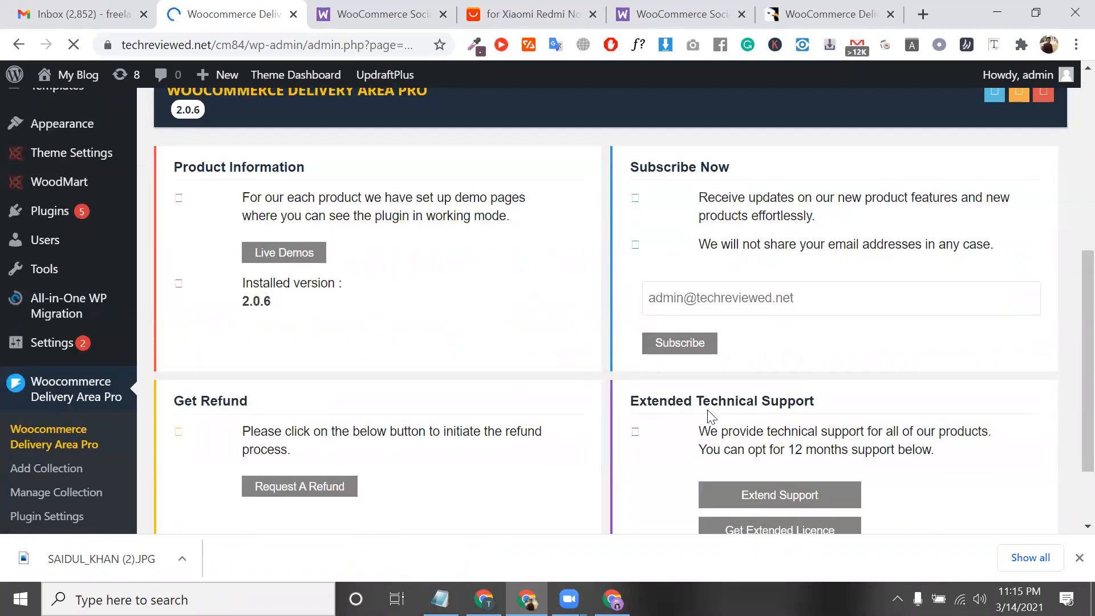
scroll(171, 399, down, 2)
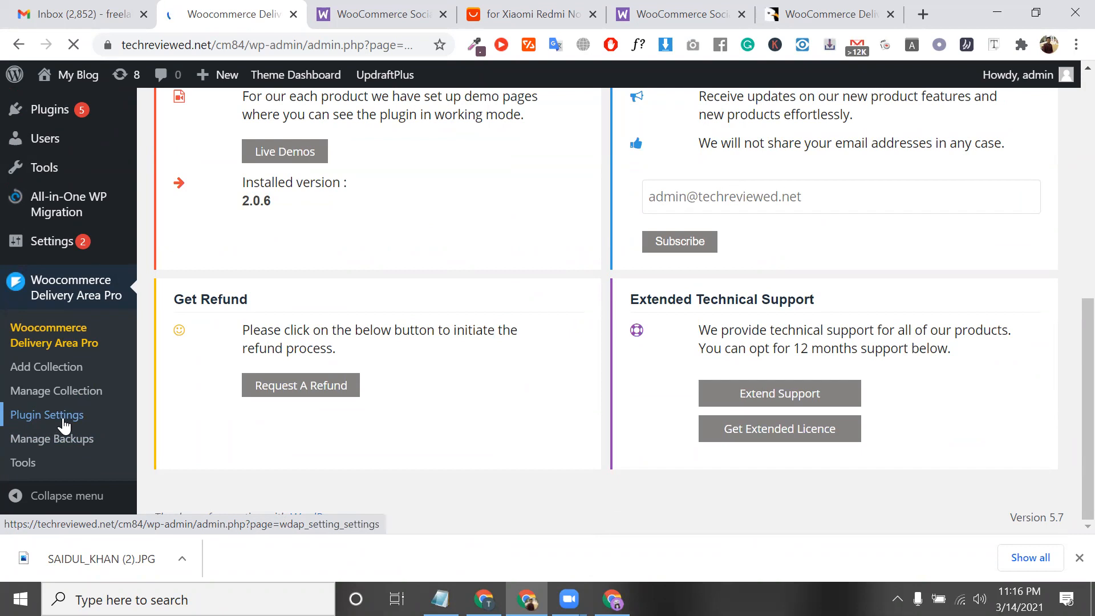
click(64, 421)
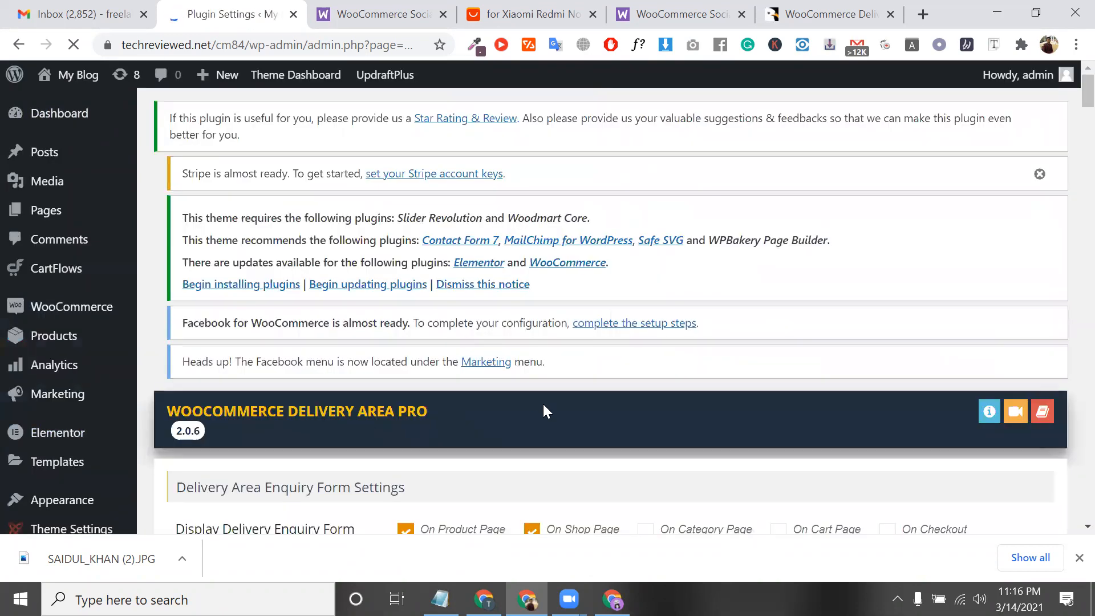
scroll(496, 379, down, 3)
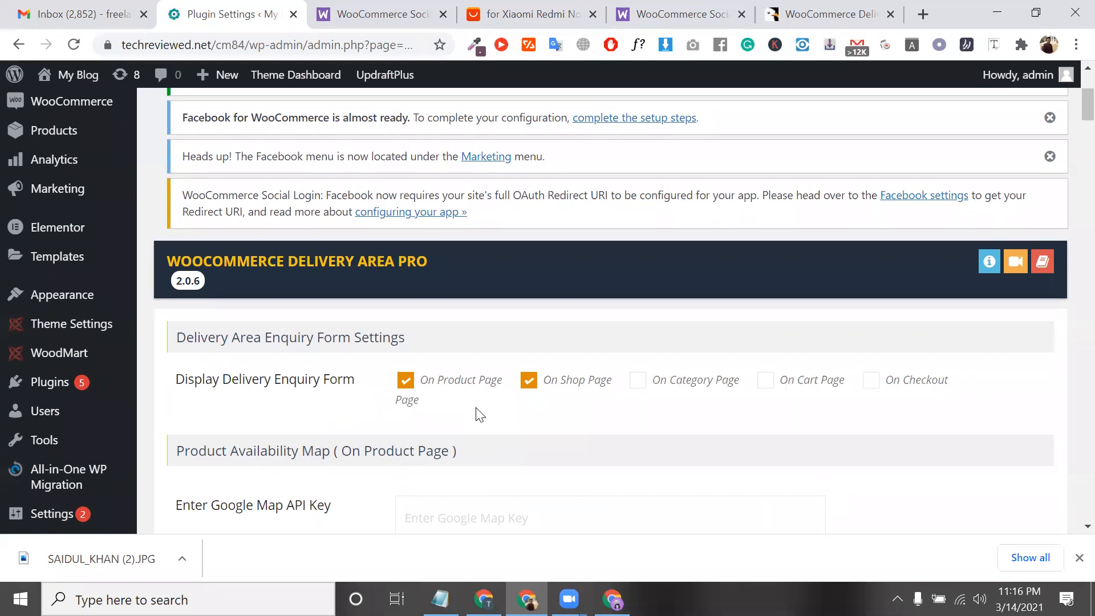
scroll(496, 425, down, 2)
click(502, 427)
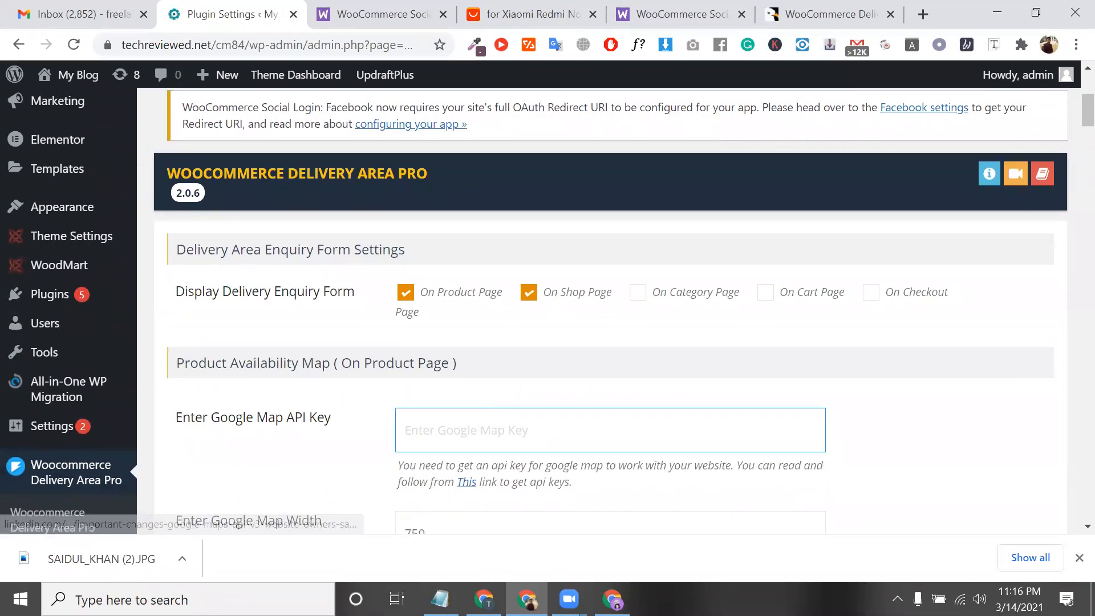
- Switch to the Notepad notes and add the line "zip code, google map" two lines below the cross note
key(alt+Tab)
click(611, 398)
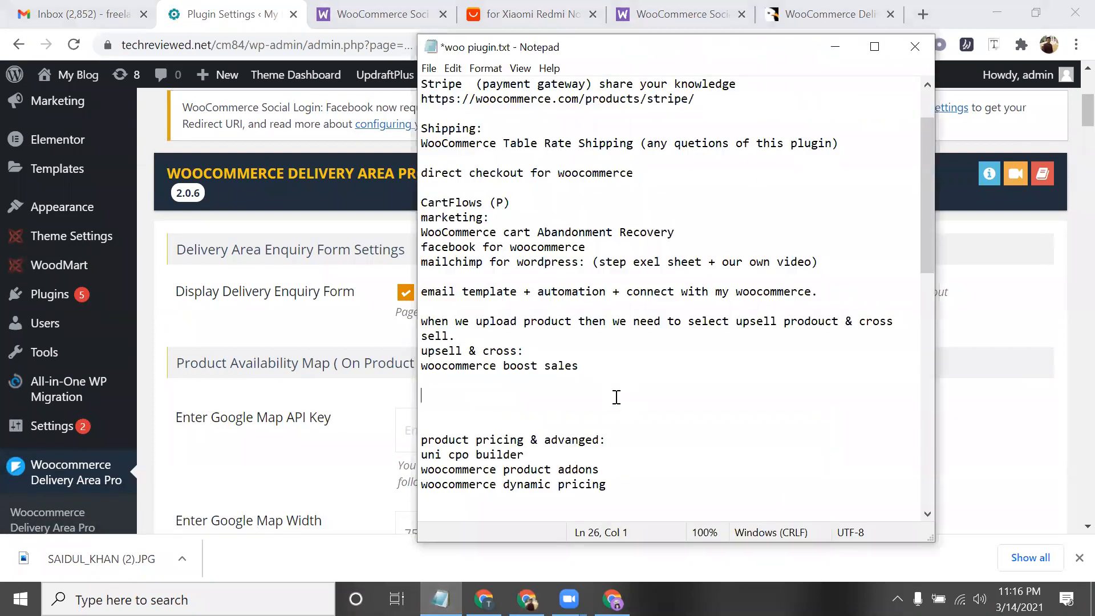
scroll(709, 437, down, 5)
scroll(709, 437, down, 5)
click(747, 423)
key(Return)
key(Return)
text(zip code)
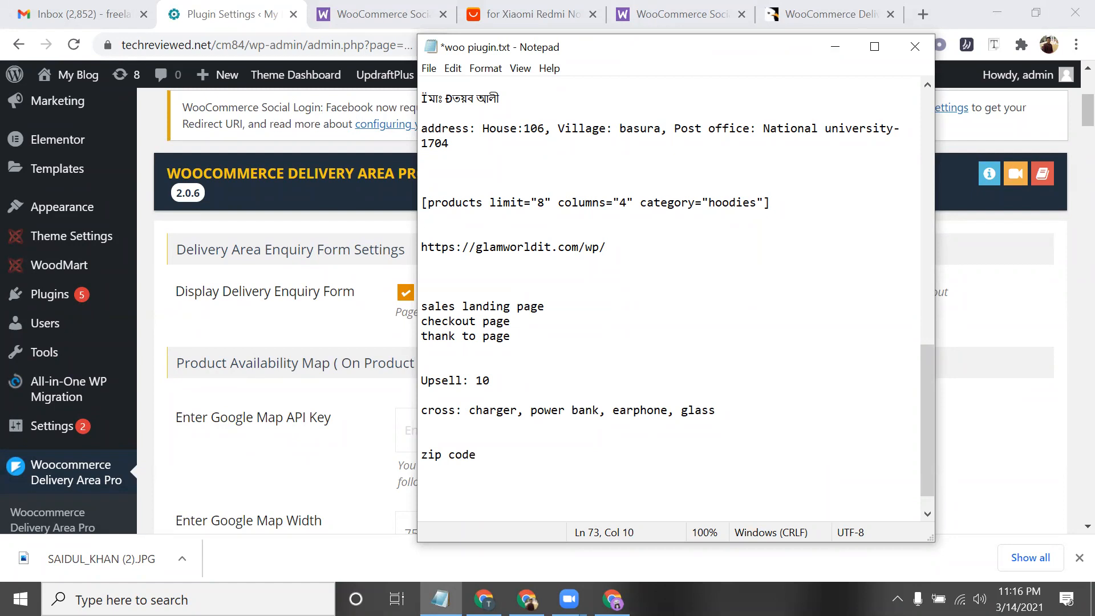
key(BackSpace)
text(, google map)
- View the linked Google Maps API key article from the plugin settings in a separate tab, and close it
click(312, 343)
right_click(465, 483)
click(542, 229)
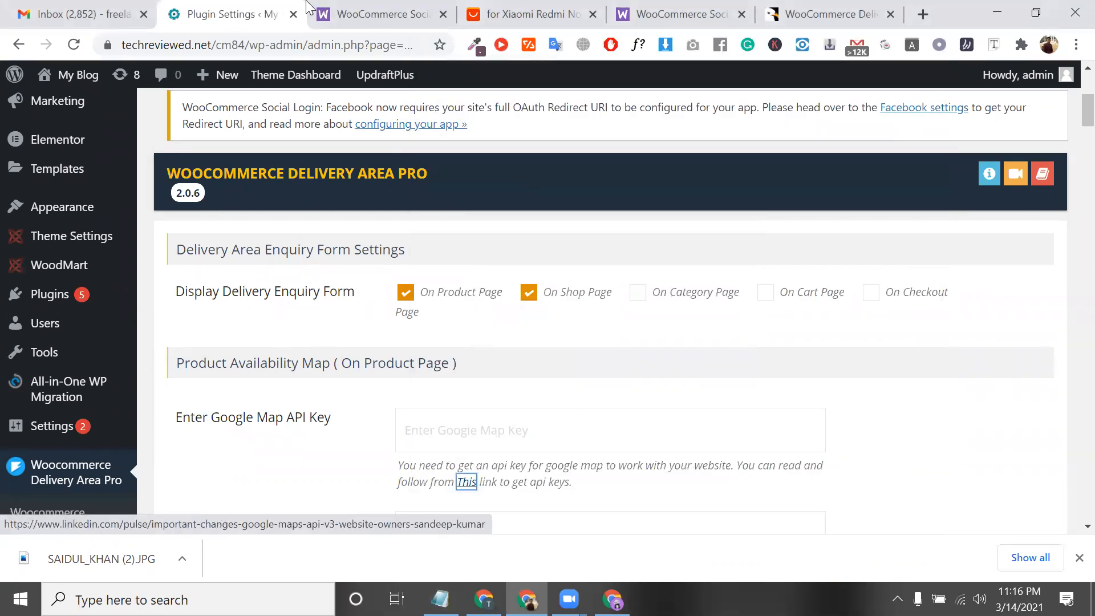
key(ctrl+Tab)
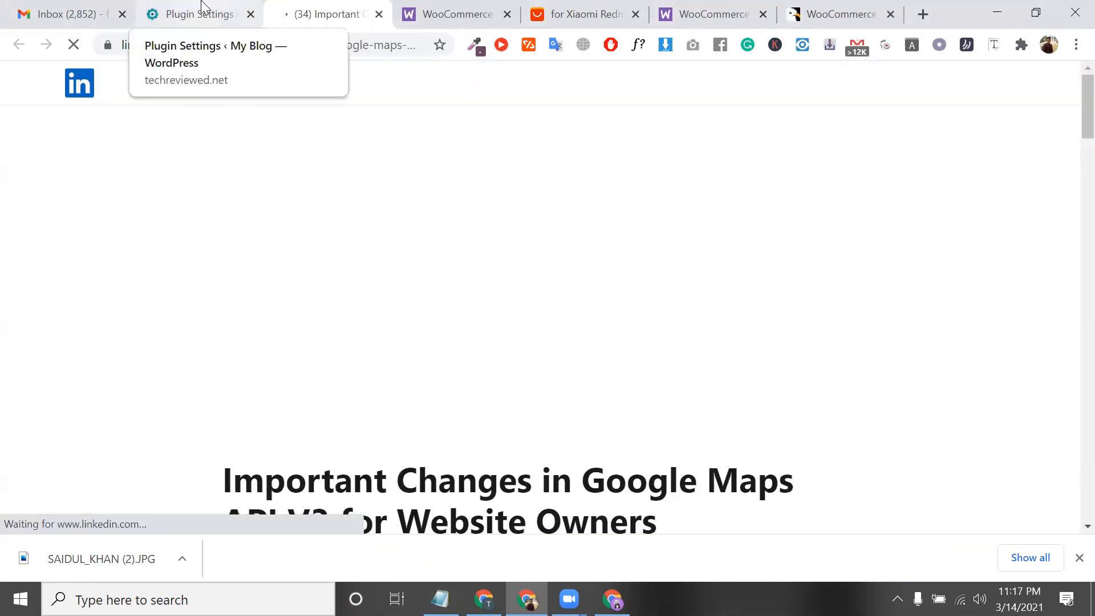
click(202, 7)
click(386, 11)
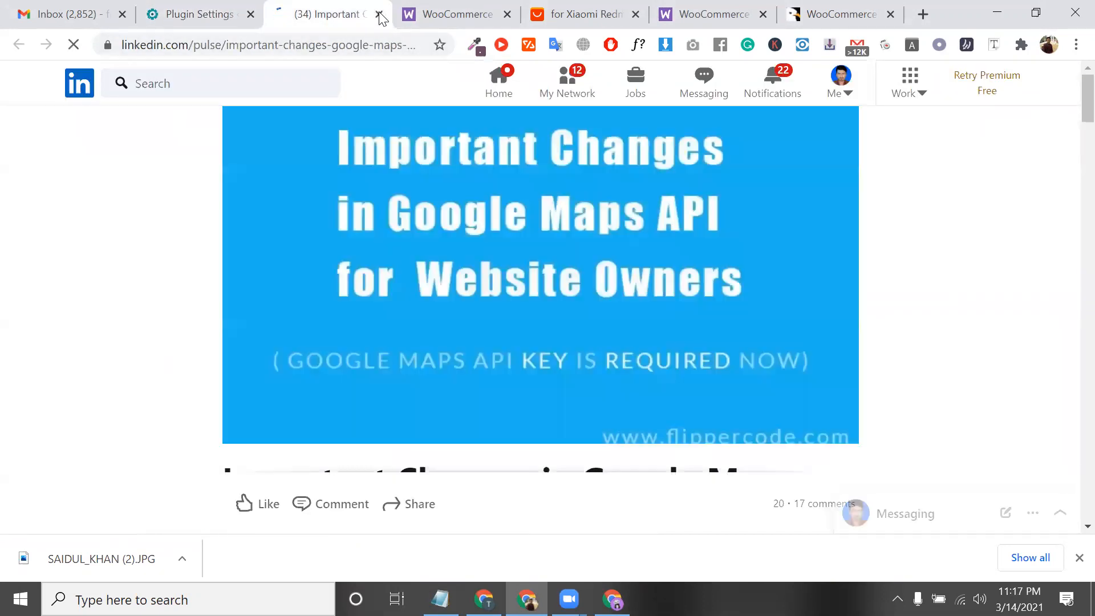
click(379, 15)
- Move the Plugin Settings tab to the end of the browser tabs and open developers.google.com/maps in a new tab
drag(713, 2, 798, 19)
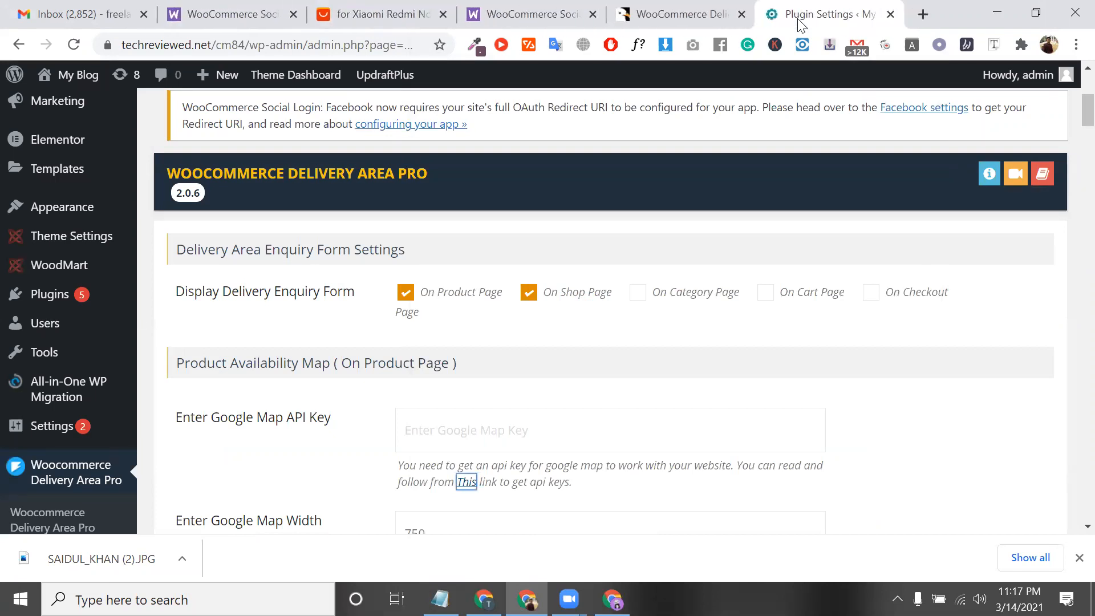
click(925, 16)
text(del)
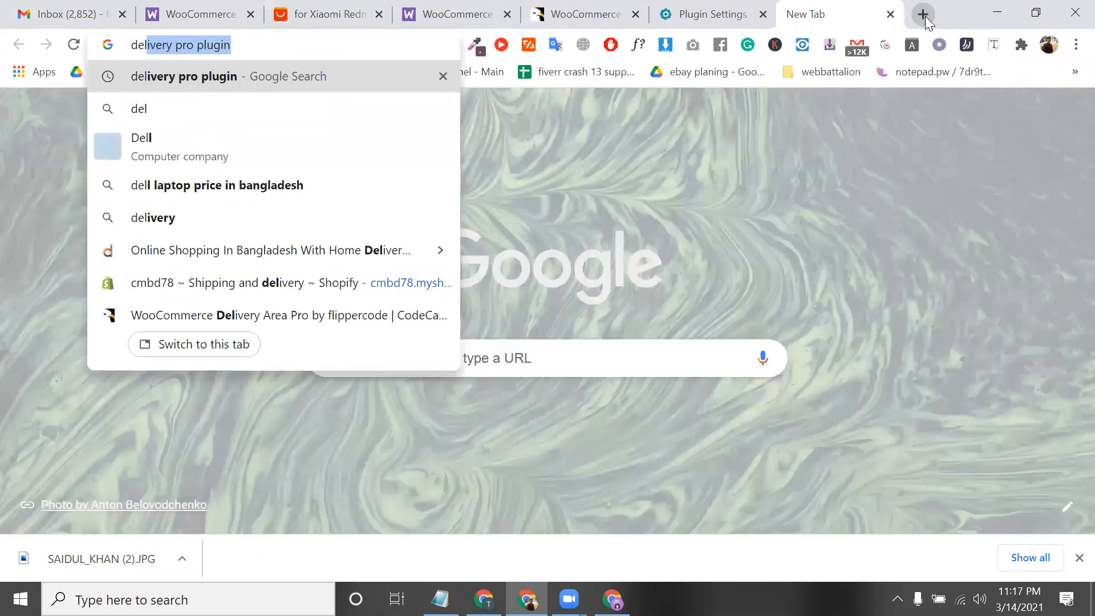
key(BackSpace)
key(BackSpace)
text(vel)
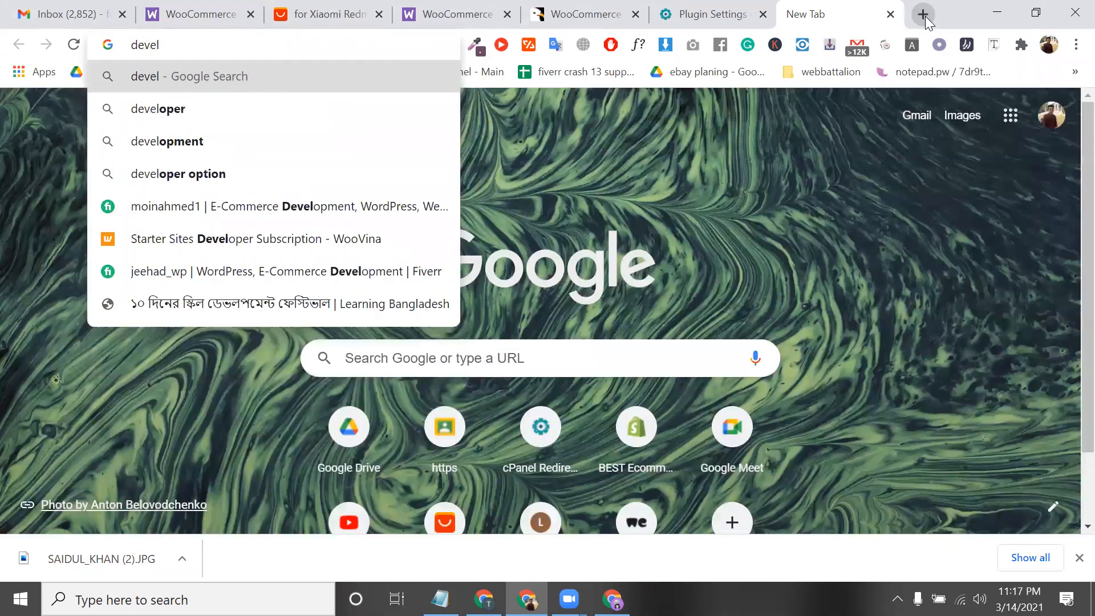
key(Down)
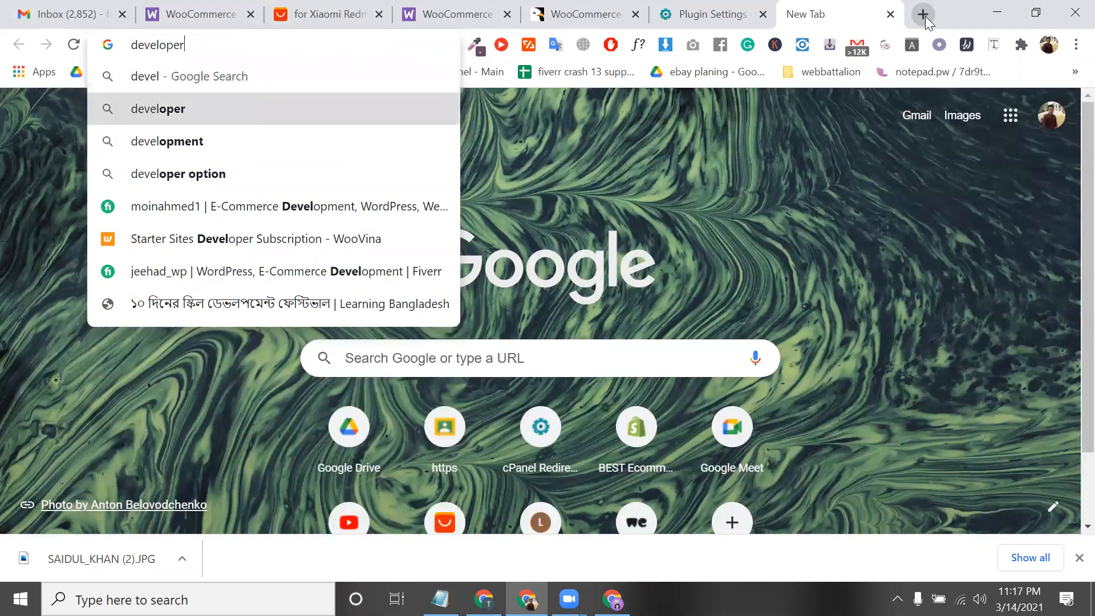
text(s)
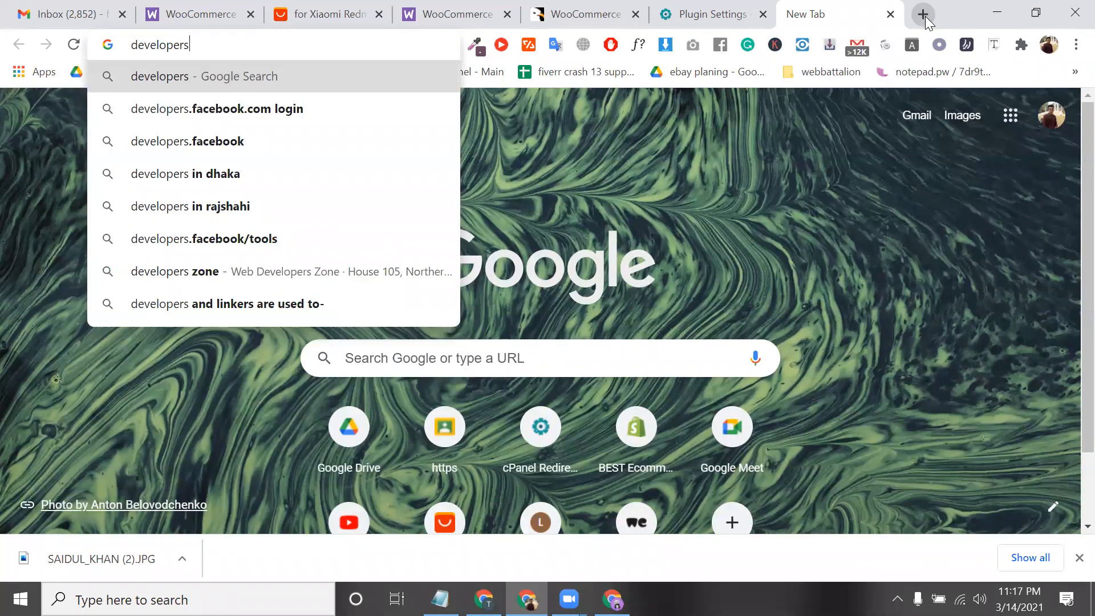
text(.goo)
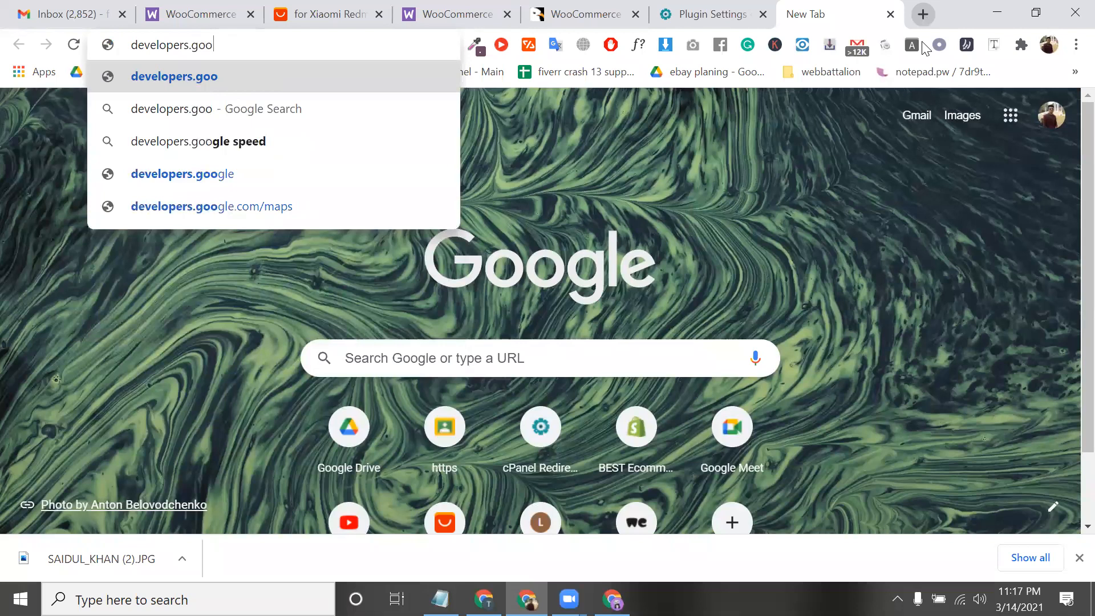
click(362, 213)
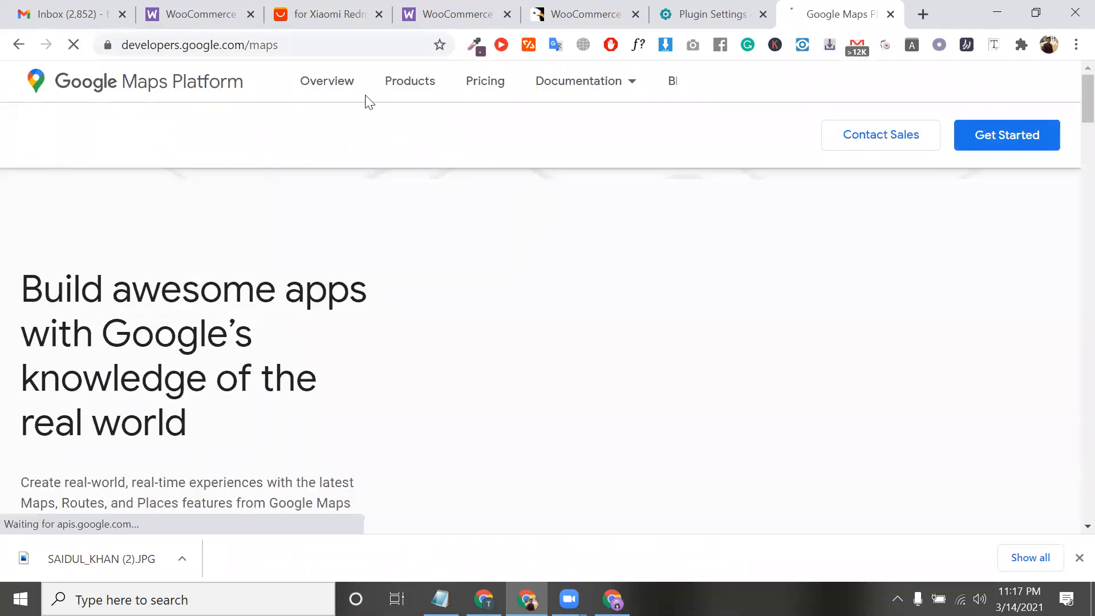
- Shorten the address to developers.google.com and look through the products on the Google Developers home page
double_click(259, 46)
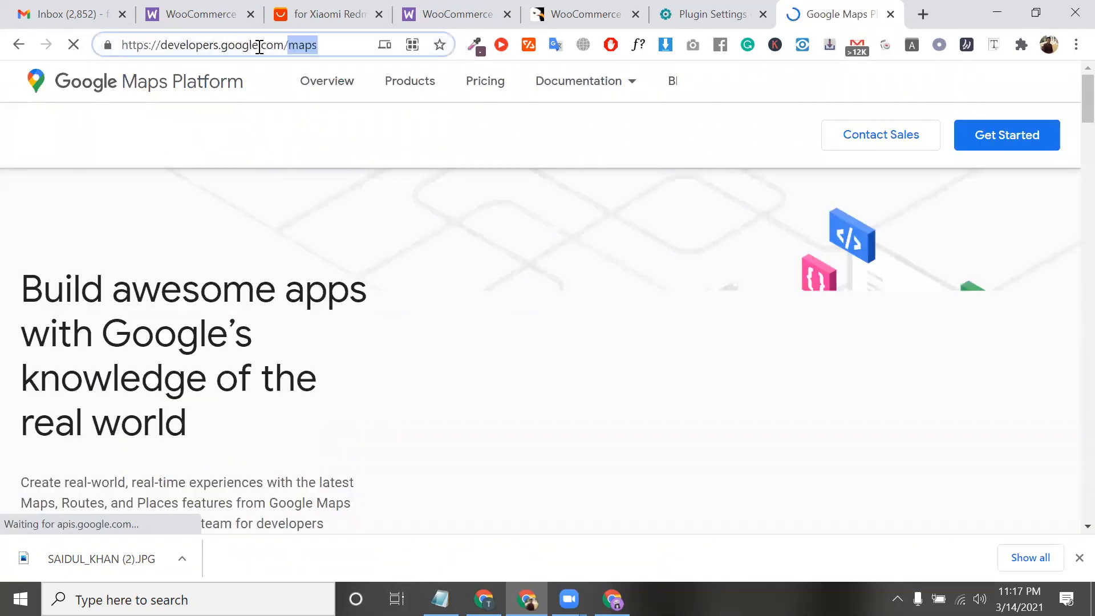
key(BackSpace)
key(Return)
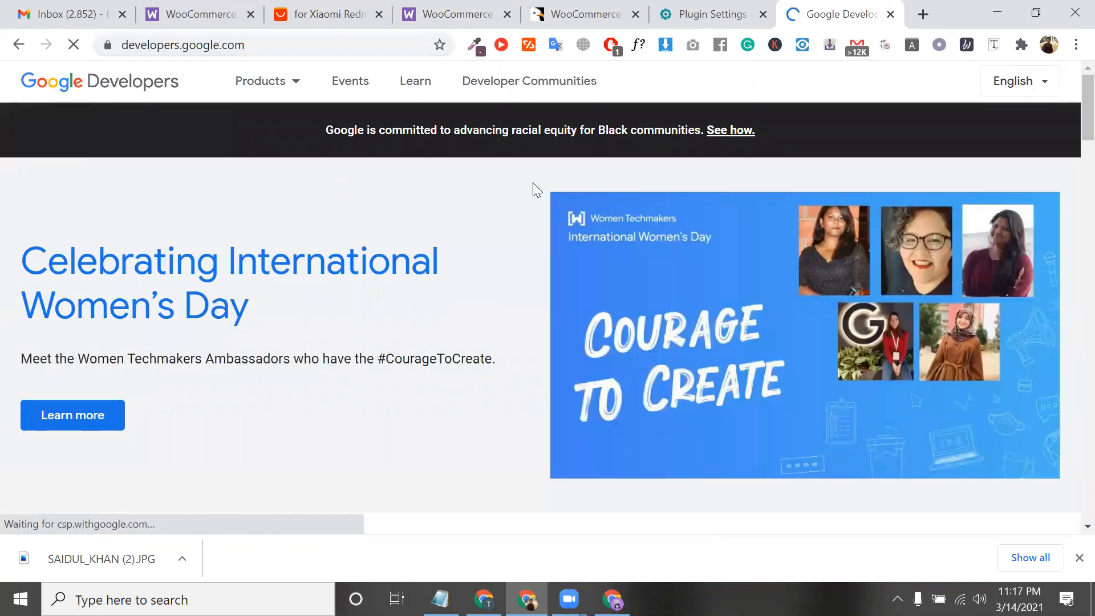
scroll(452, 334, down, 2)
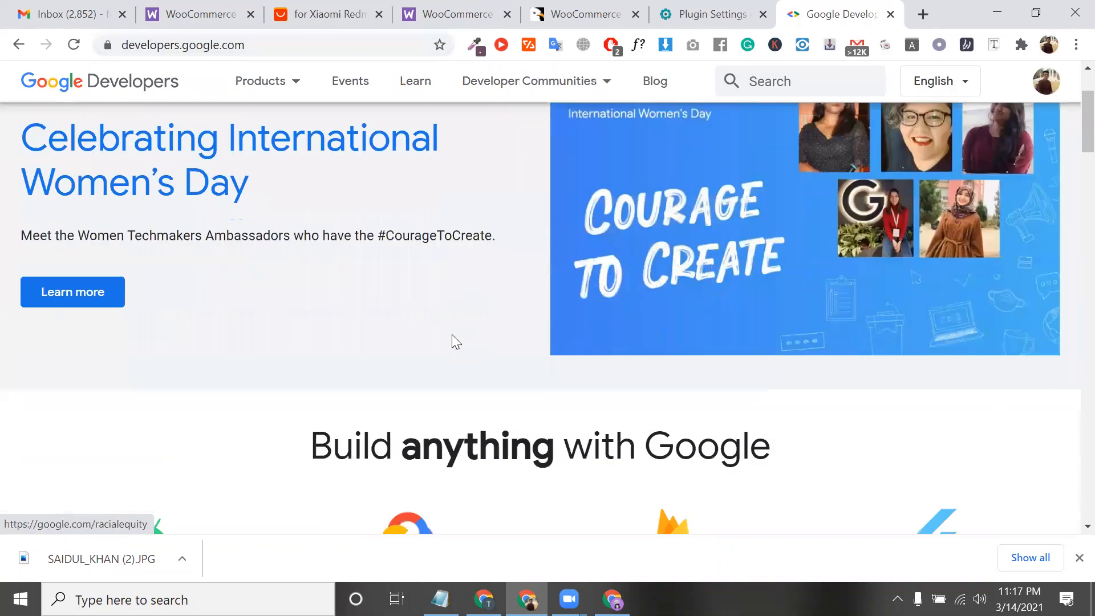
scroll(451, 335, down, 6)
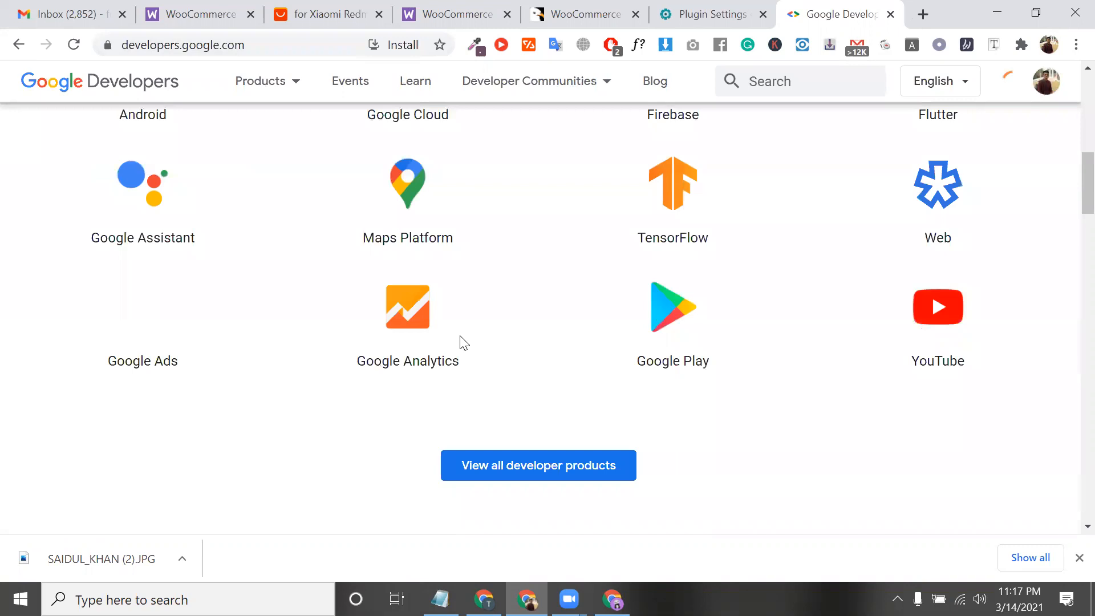
scroll(422, 294, up, 3)
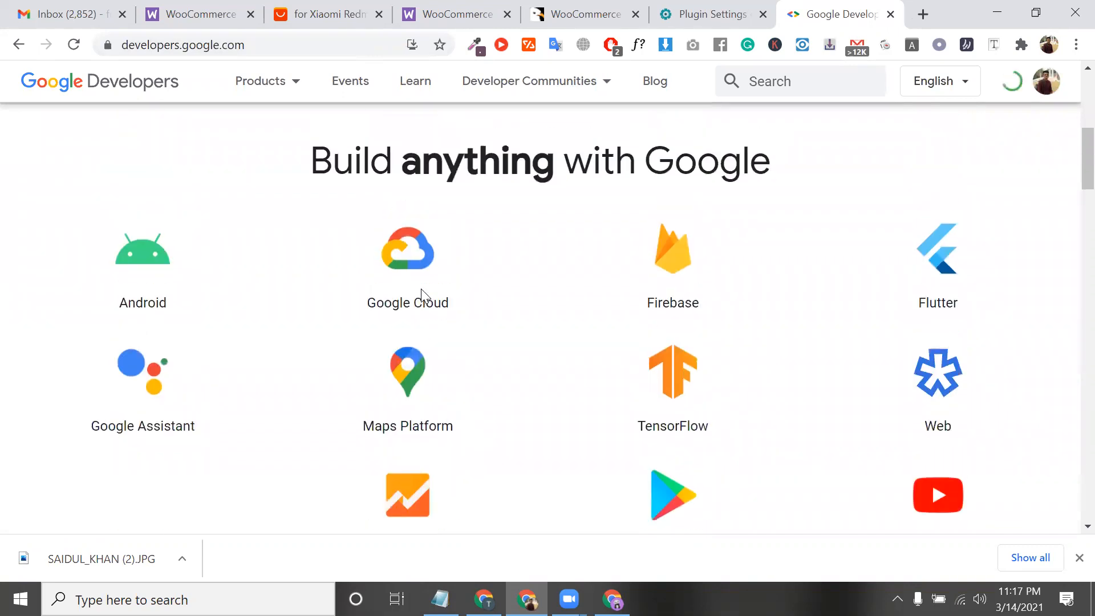
scroll(422, 293, up, 3)
scroll(420, 293, up, 3)
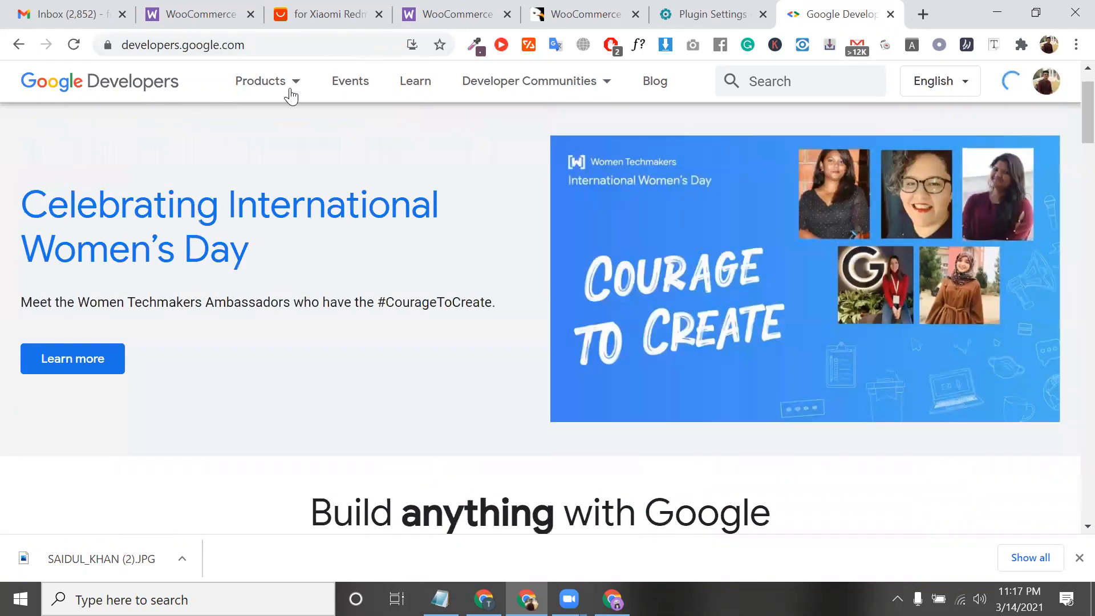
- Dismiss the Google Developer Profile prompt and find Maps Platform in the list of developer products
click(290, 90)
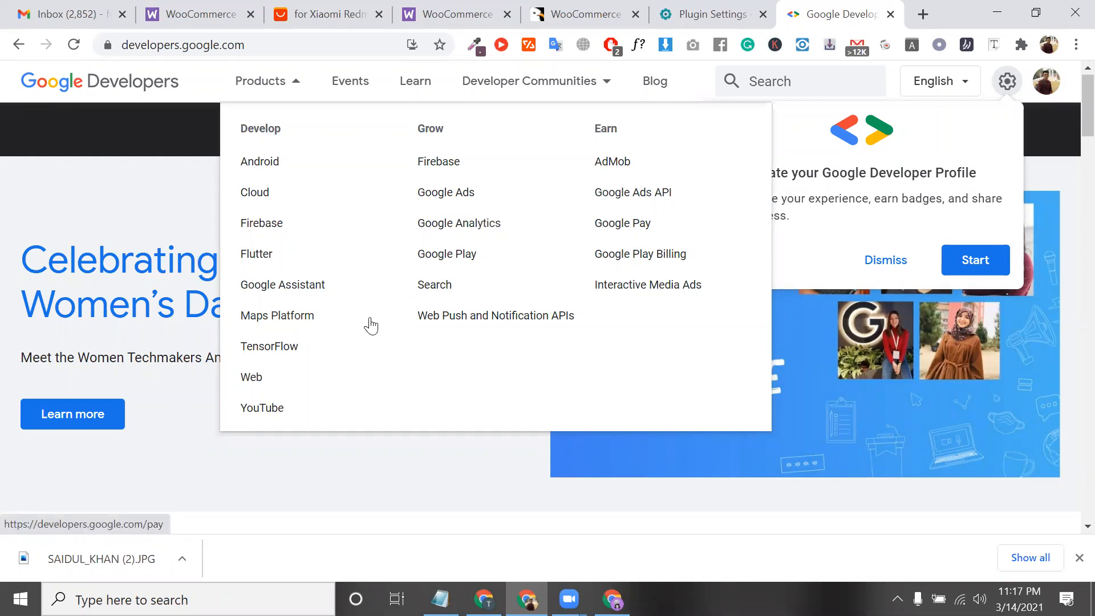
click(73, 357)
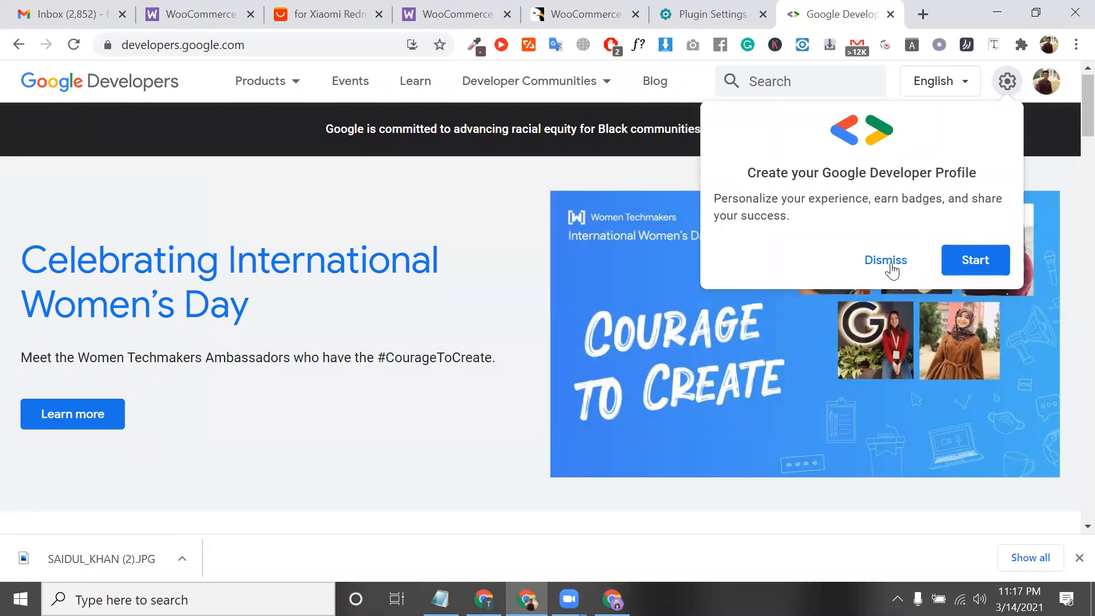
click(892, 269)
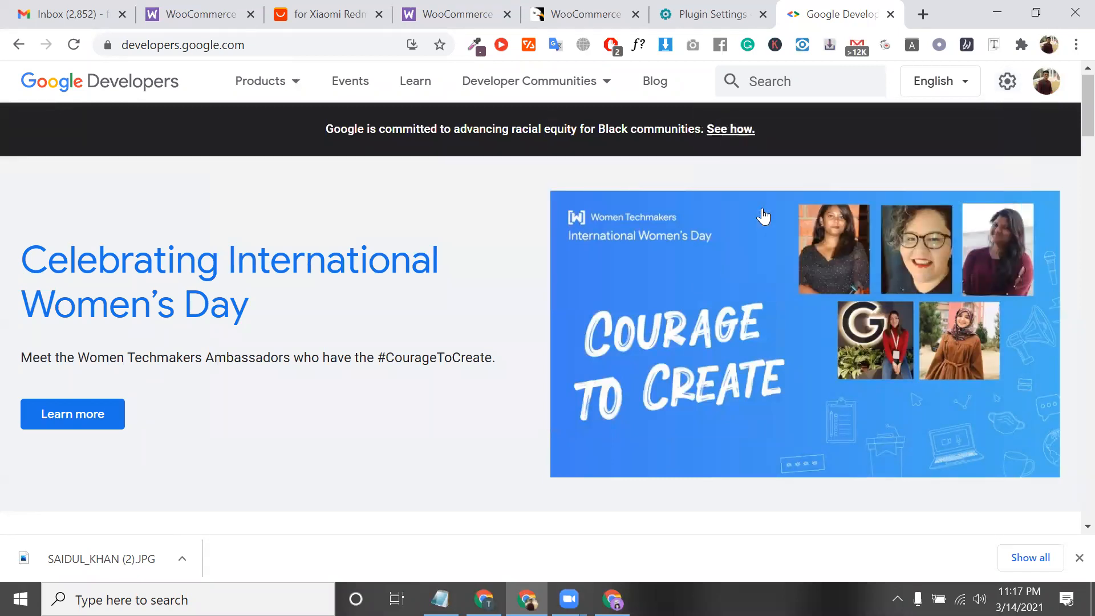
click(996, 88)
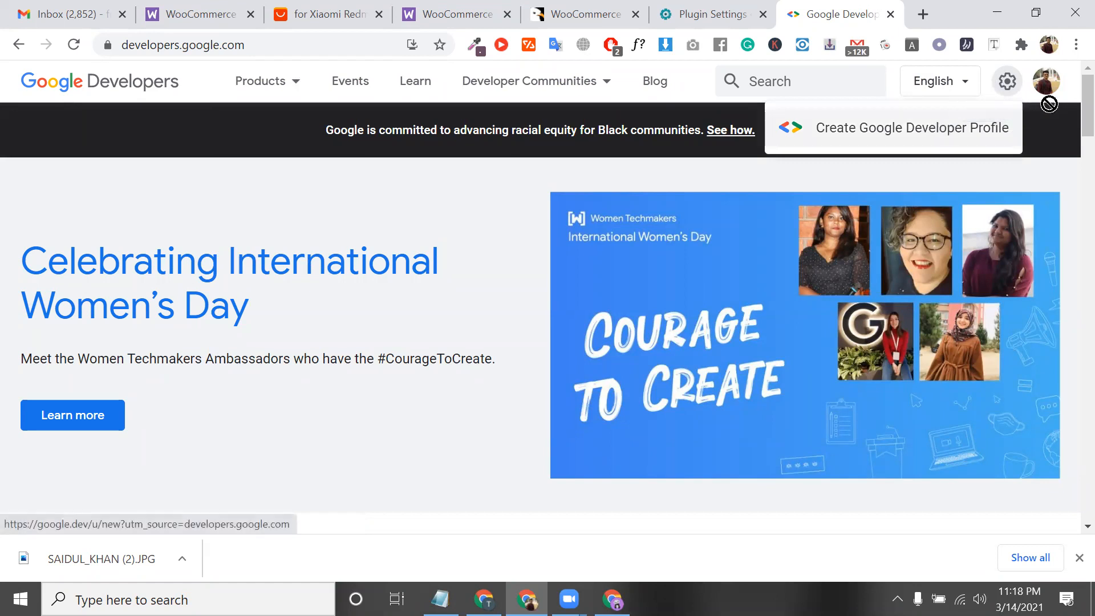
mouse_move(271, 91)
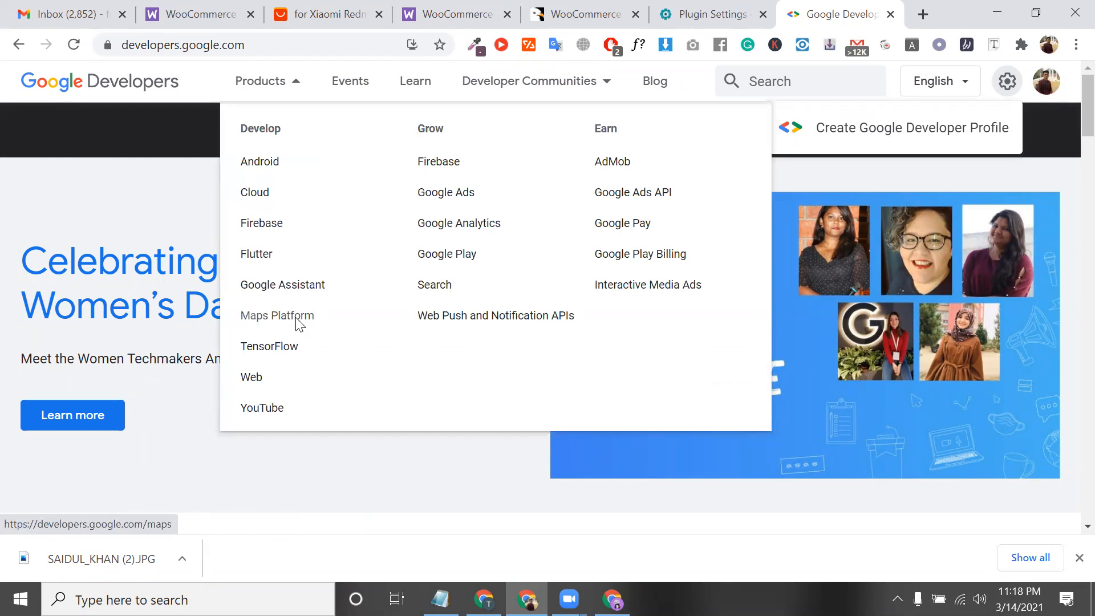
- Open Maps Platform from the product list and look through its Maps, Routes and Places documentation cards down to the developer community section
click(297, 324)
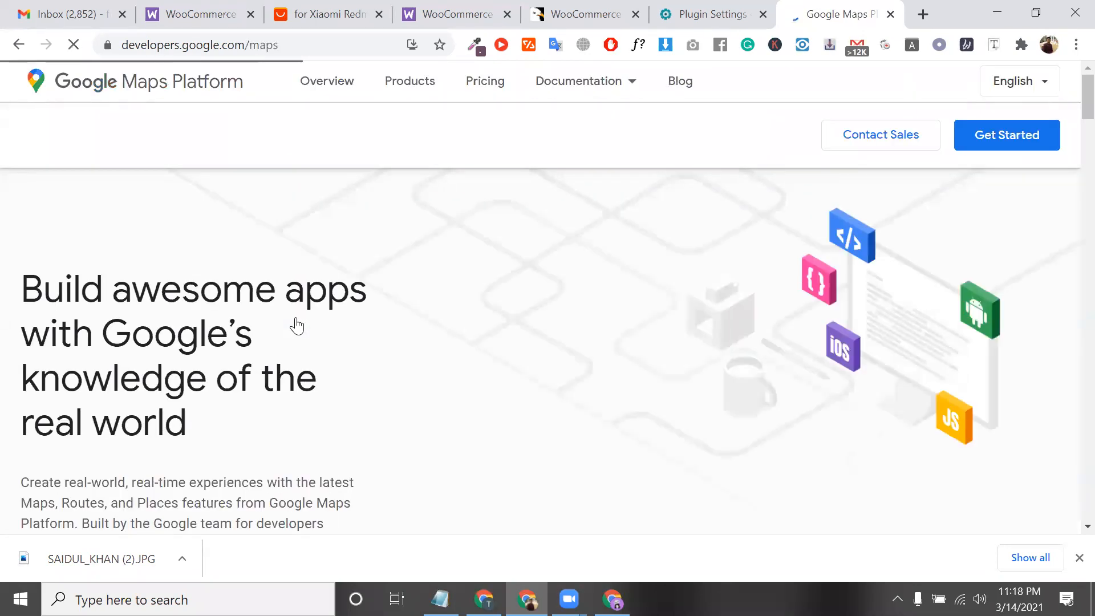
scroll(297, 325, down, 10)
scroll(297, 325, down, 4)
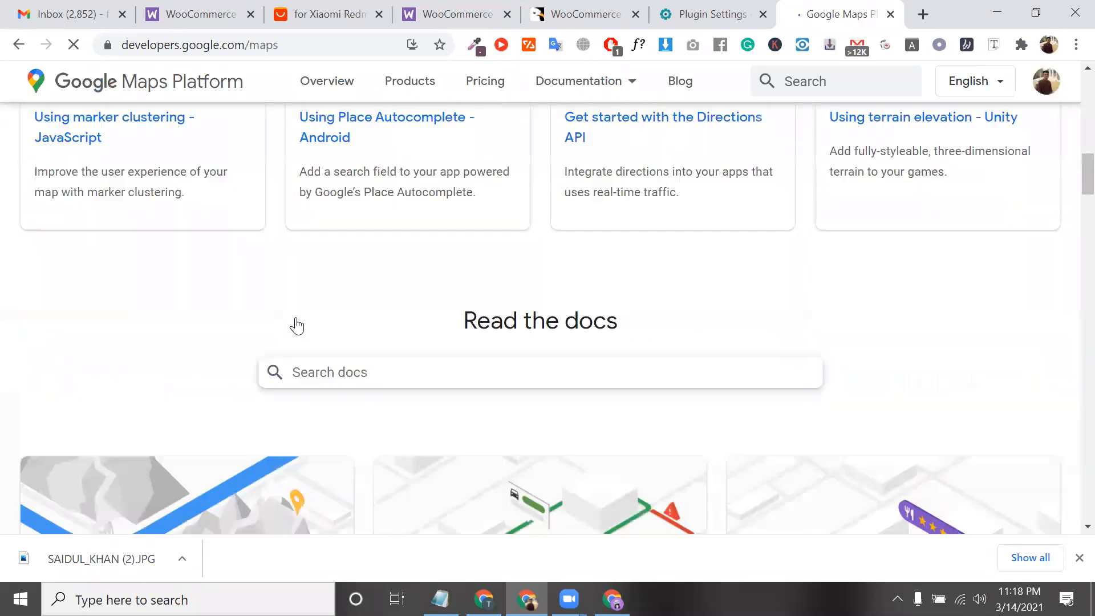
scroll(302, 325, down, 10)
scroll(130, 234, up, 3)
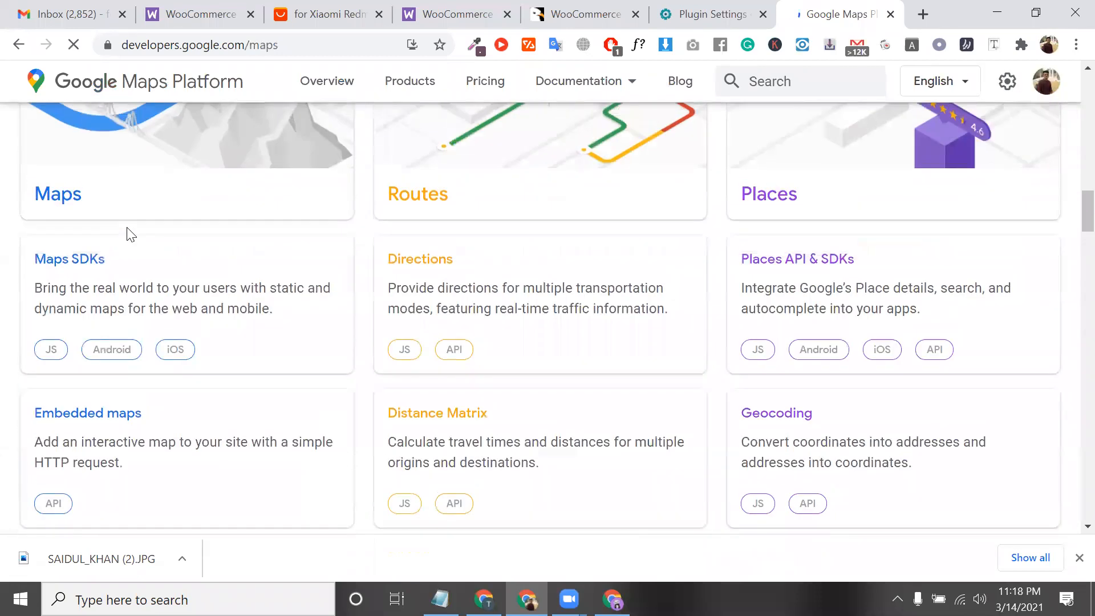
scroll(95, 477, up, 2)
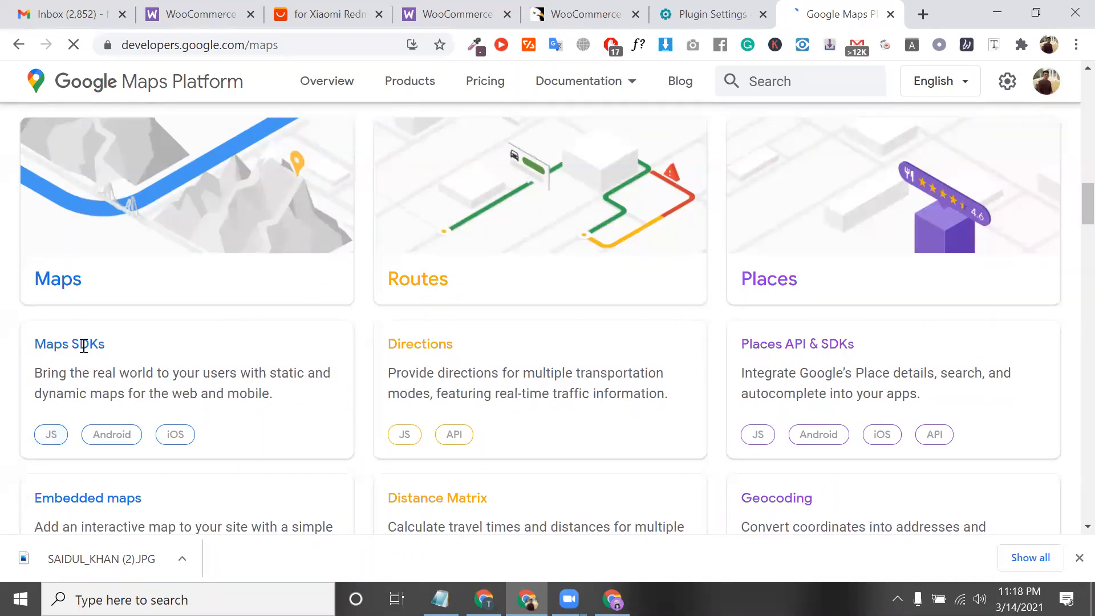
scroll(84, 346, down, 3)
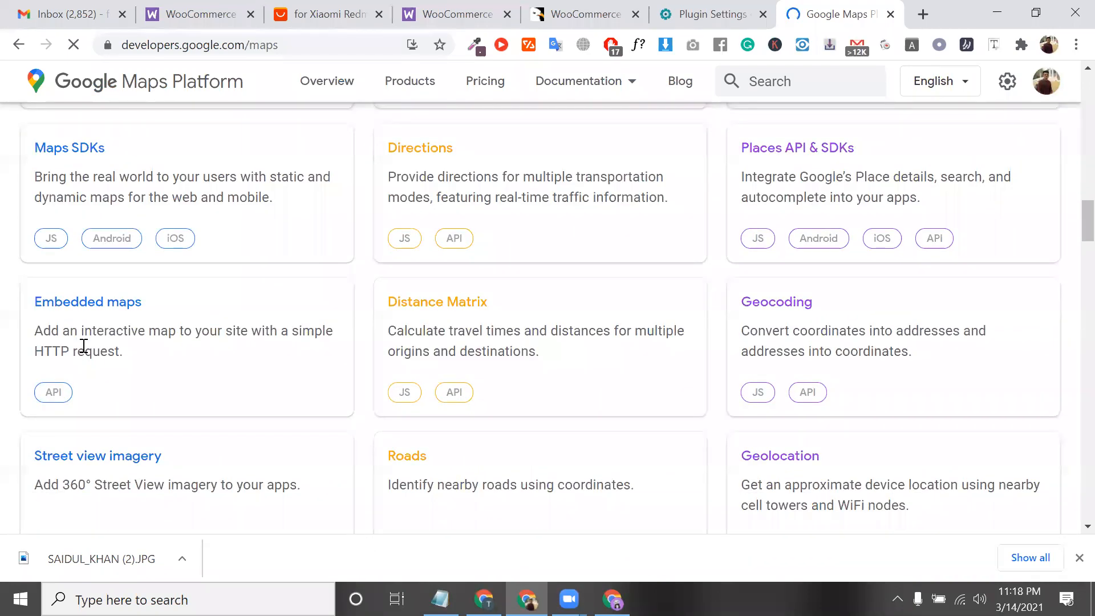
scroll(83, 345, down, 15)
scroll(83, 346, down, 6)
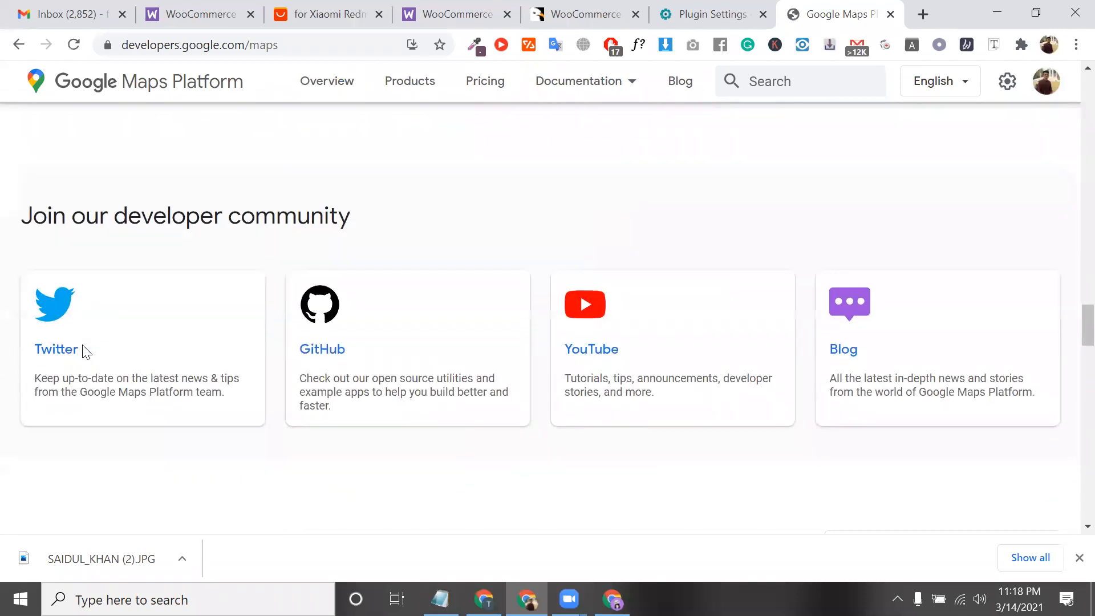
- Look back over the Google Maps Platform page from its API cards up to the introduction and Get started area
scroll(137, 345, up, 20)
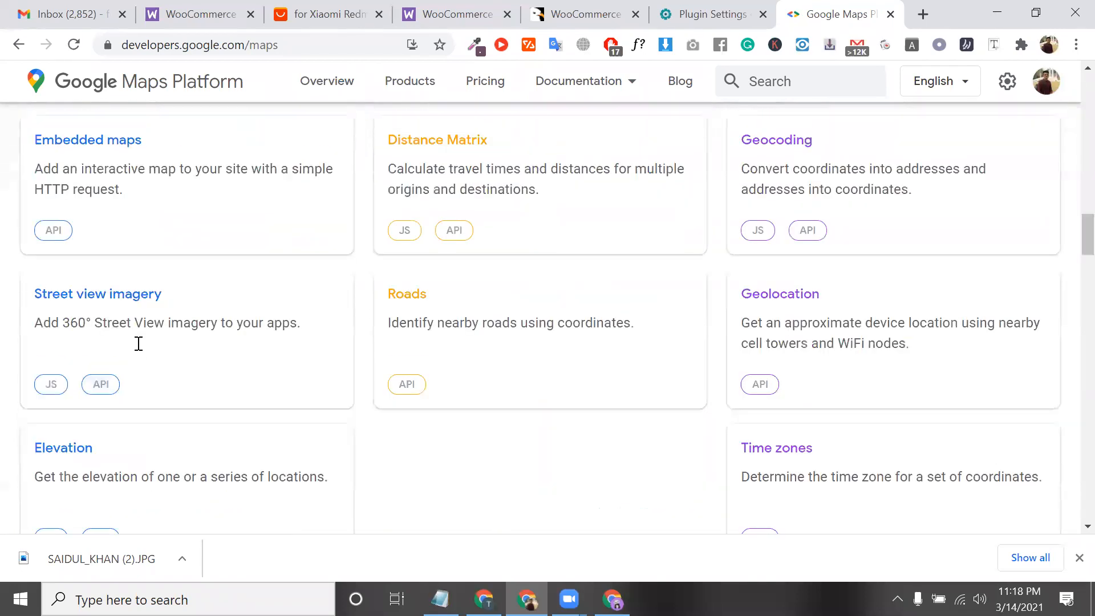
scroll(171, 387, down, 10)
scroll(134, 319, up, 3)
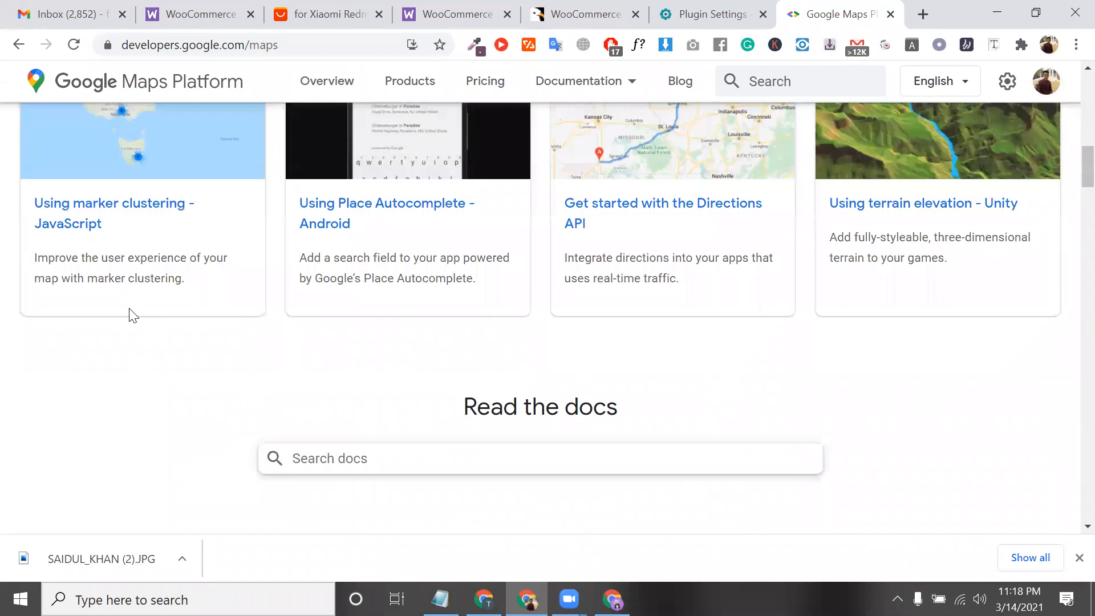
scroll(109, 436, up, 9)
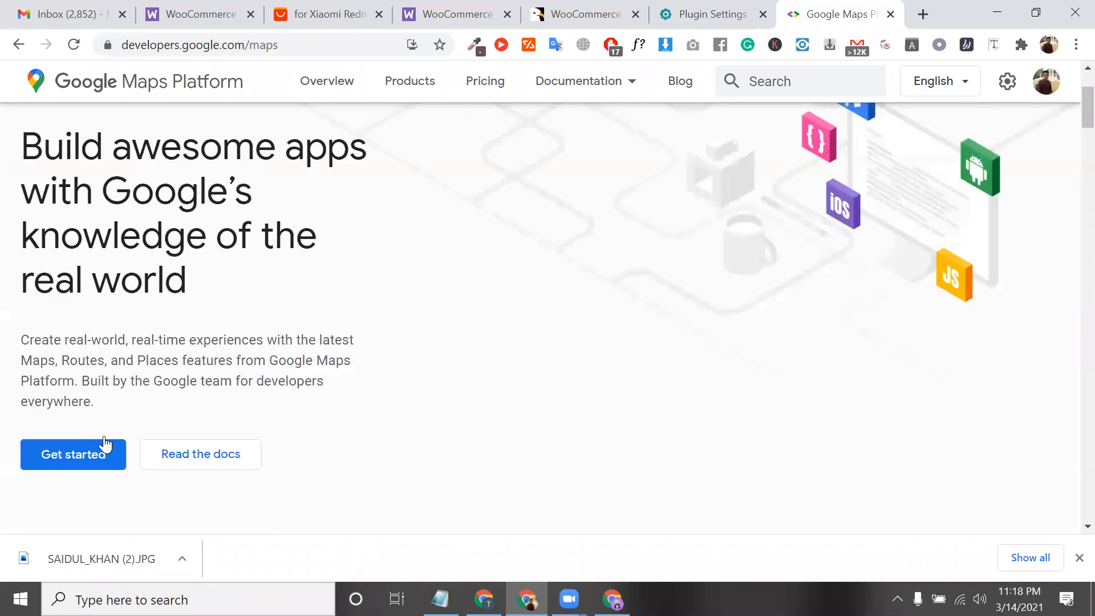
scroll(96, 312, down, 5)
scroll(149, 342, up, 6)
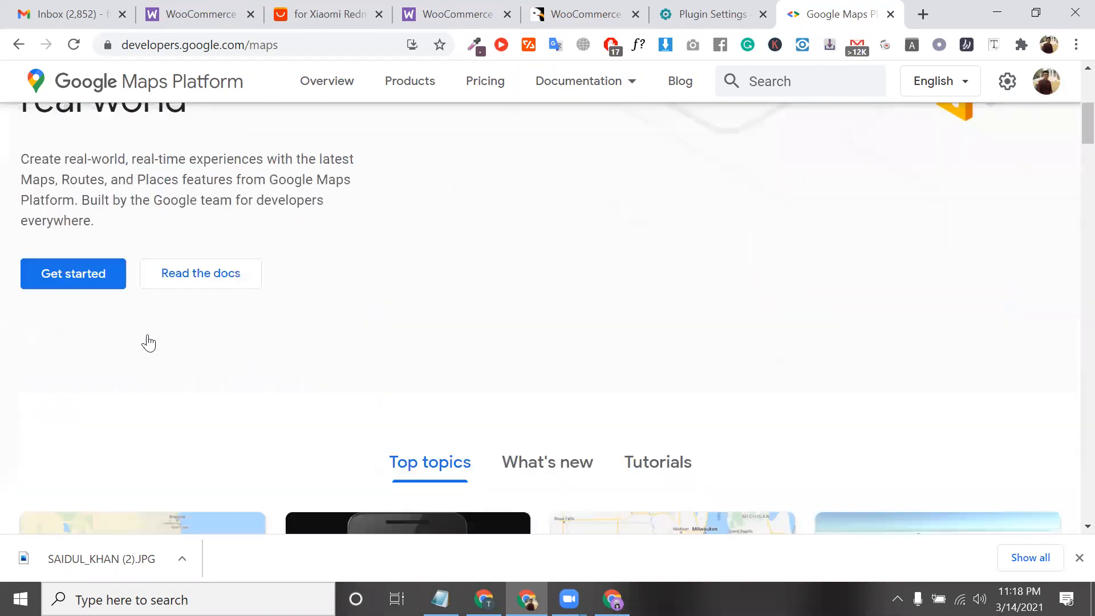
- Open the Android documentation under Maps SDKs and review the What's next links for getting started, API keys and billing
scroll(131, 406, down, 12)
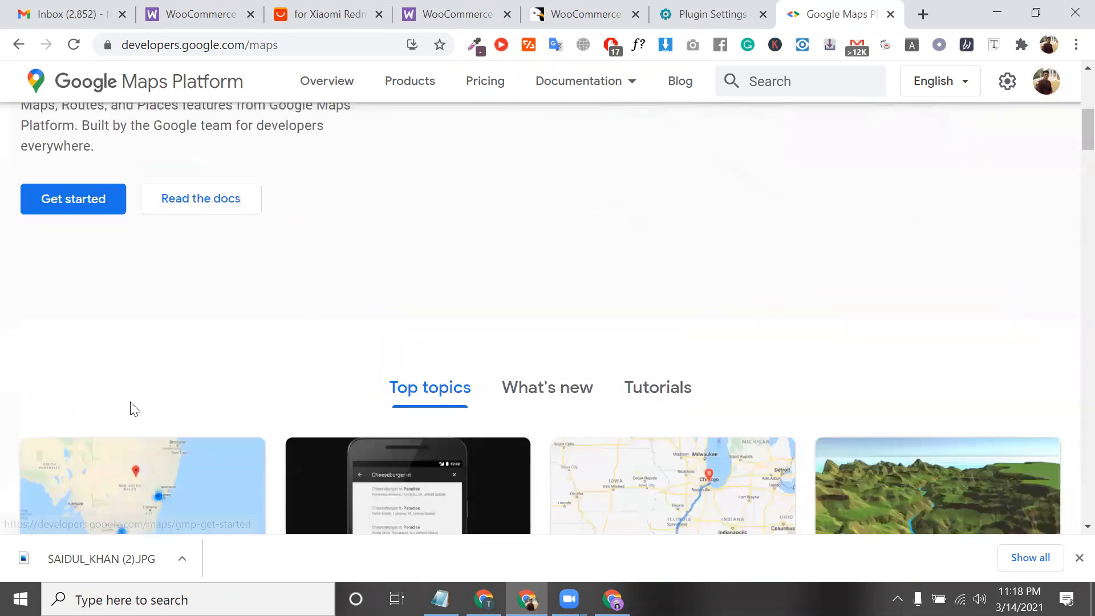
scroll(123, 363, down, 7)
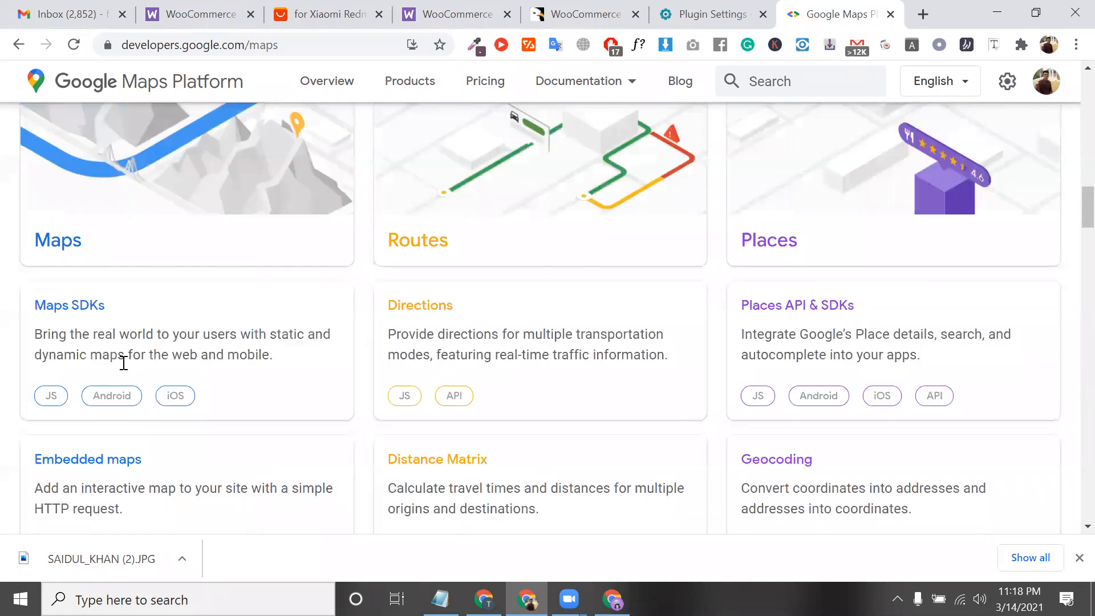
click(112, 396)
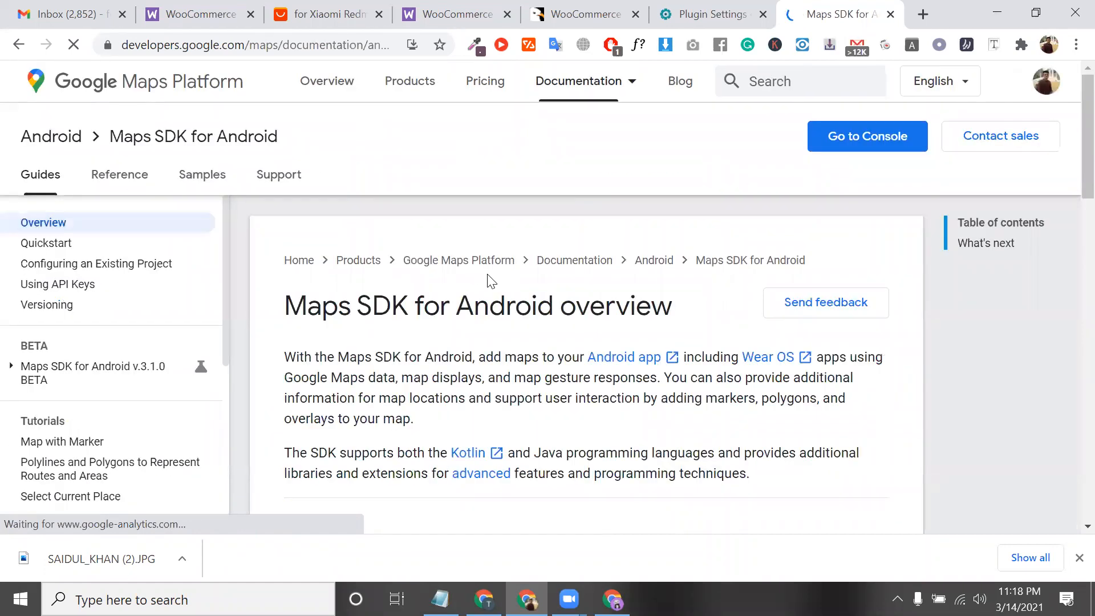
scroll(492, 281, down, 6)
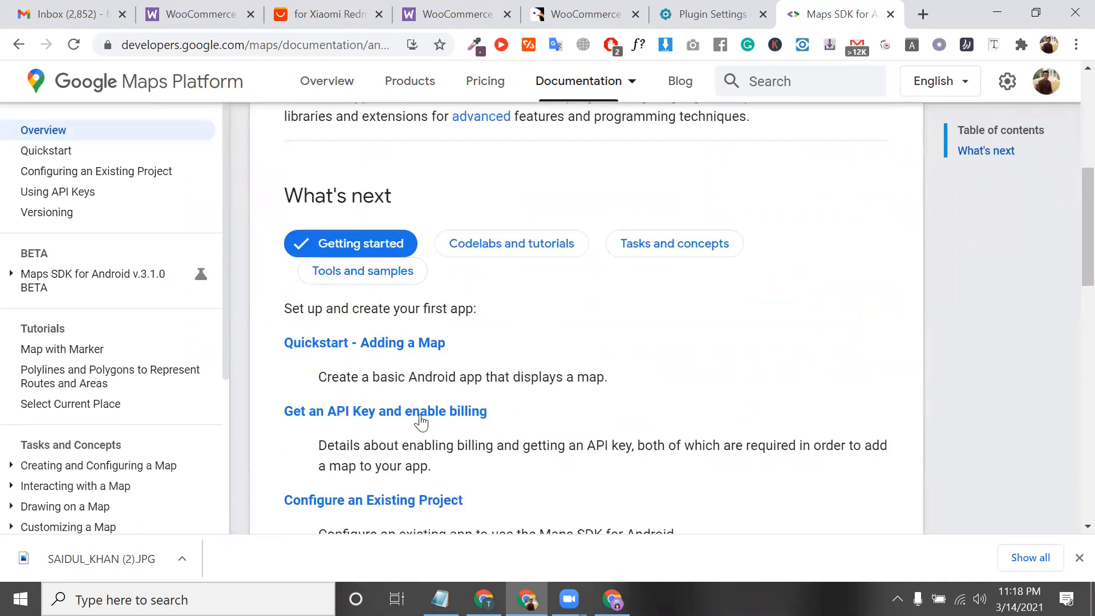
scroll(387, 356, down, 2)
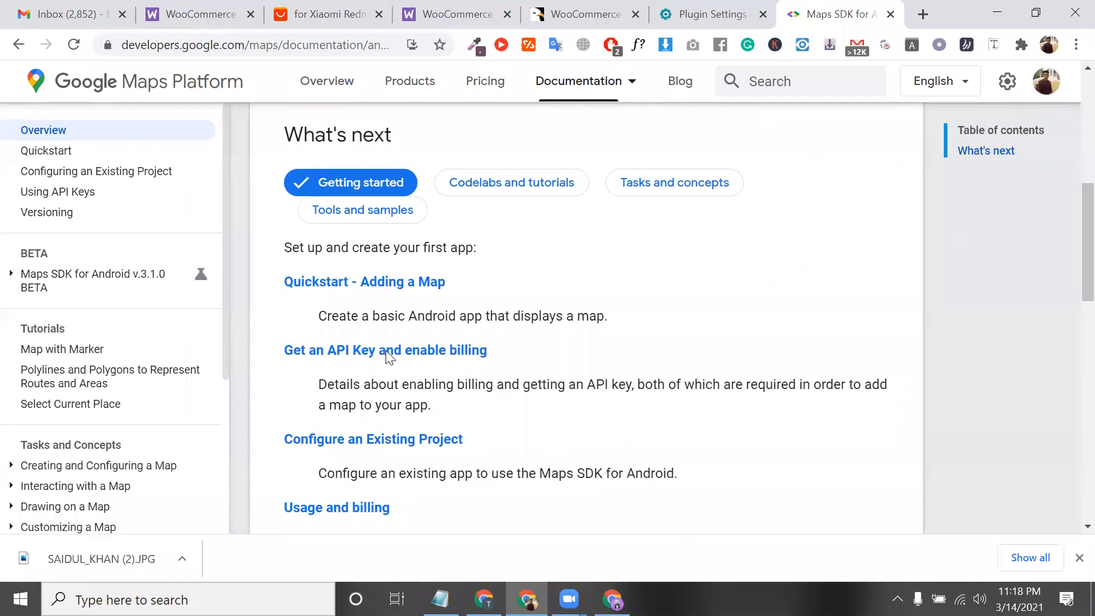
scroll(430, 500, down, 5)
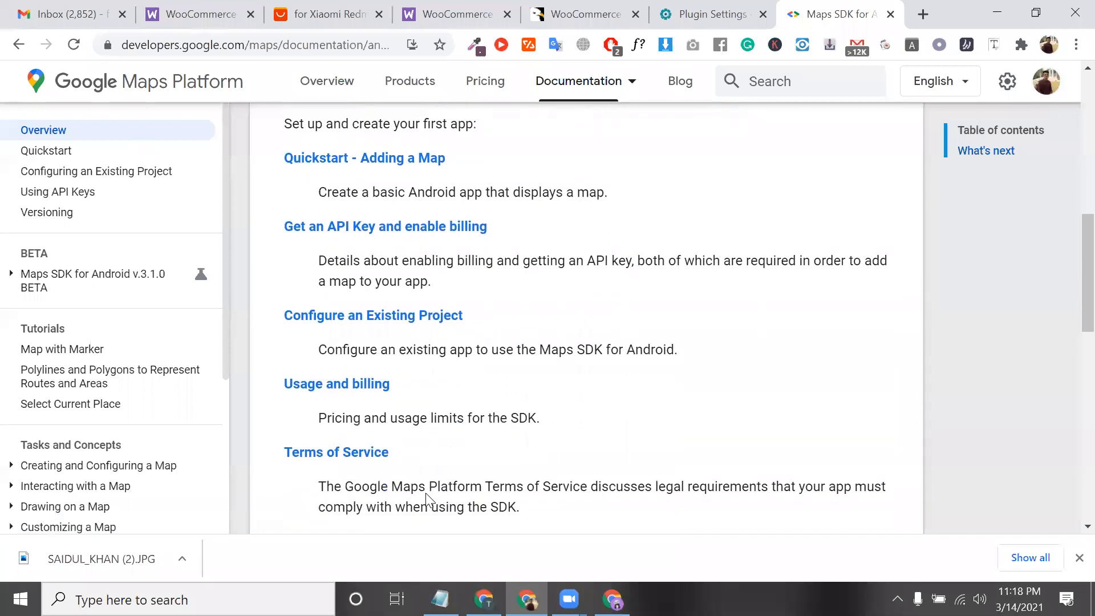
scroll(430, 500, down, 1)
scroll(416, 465, up, 4)
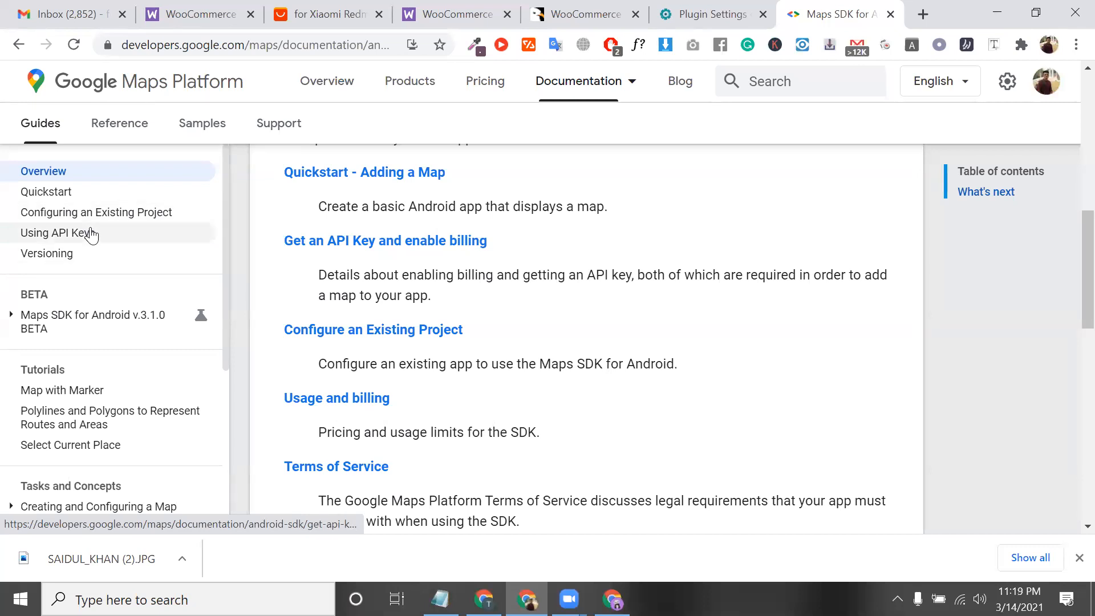
- Open the Using API Keys guide and find the Creating API keys instructions with the link to the Credentials page
click(91, 234)
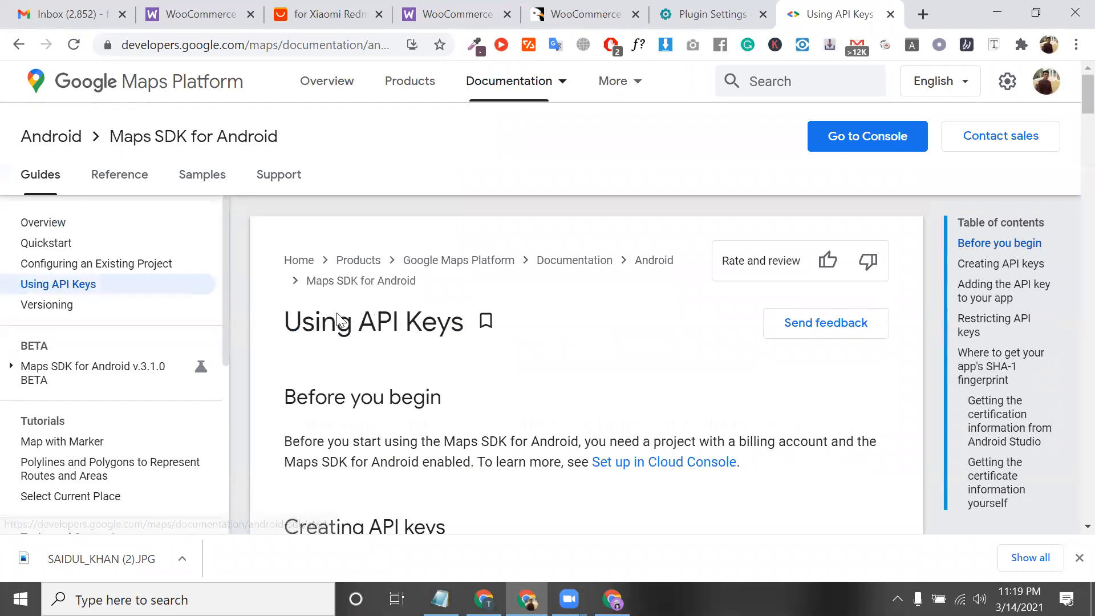
scroll(338, 314, down, 3)
scroll(435, 443, down, 2)
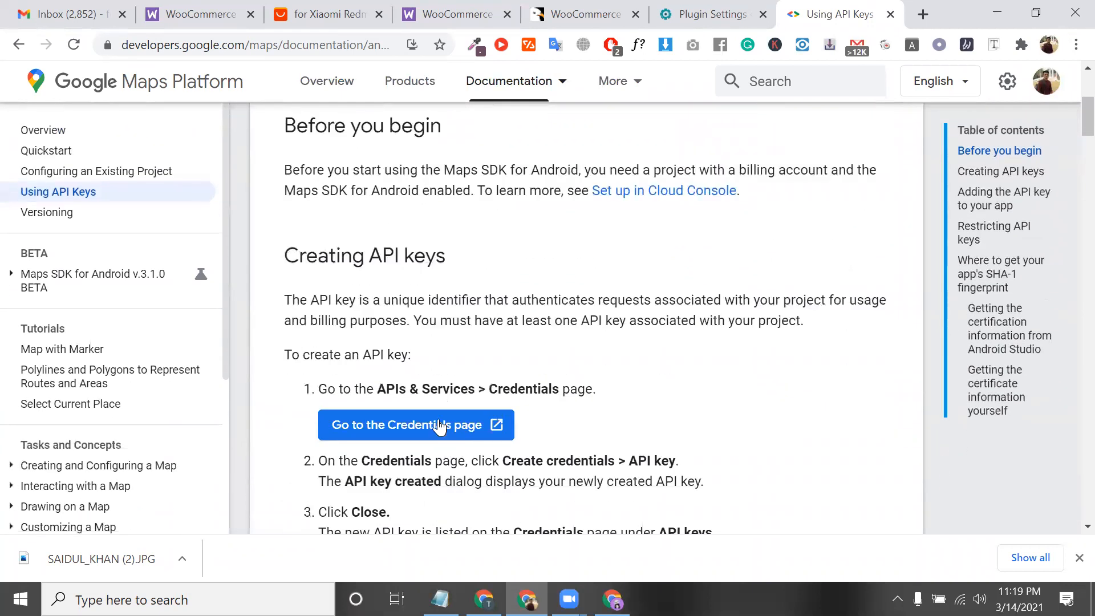
- Open the Google Cloud Credentials page linked in the Creating API keys section of the documentation
click(438, 425)
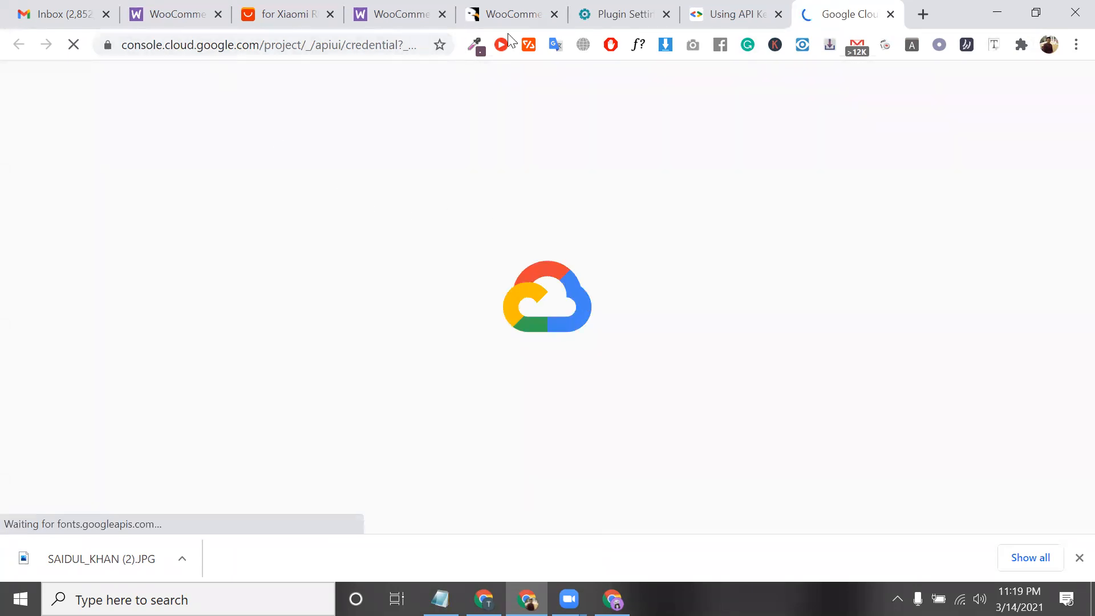
click(737, 14)
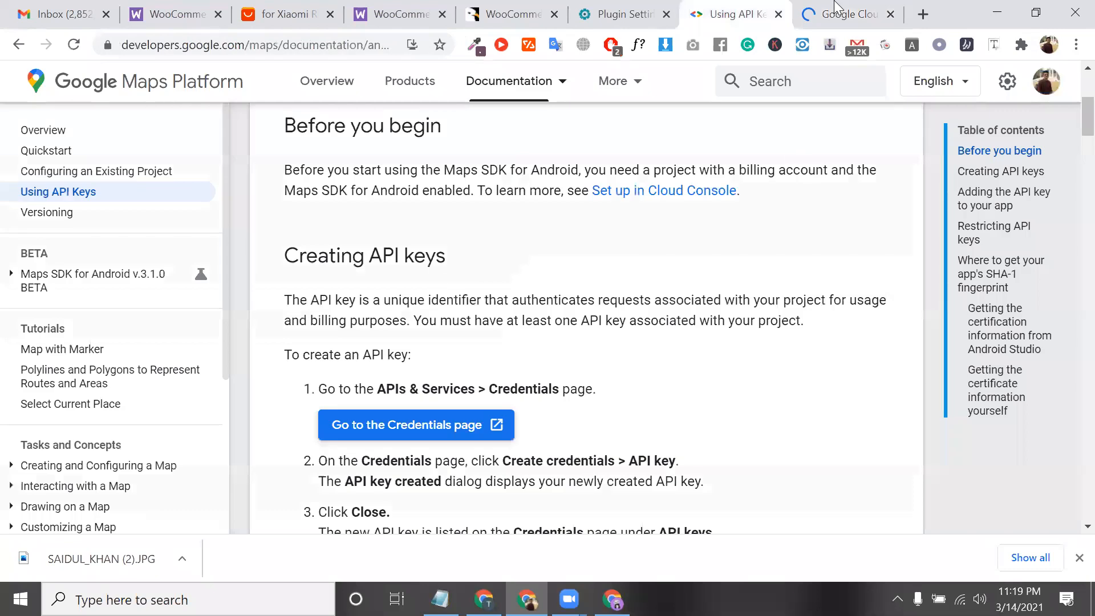
click(840, 13)
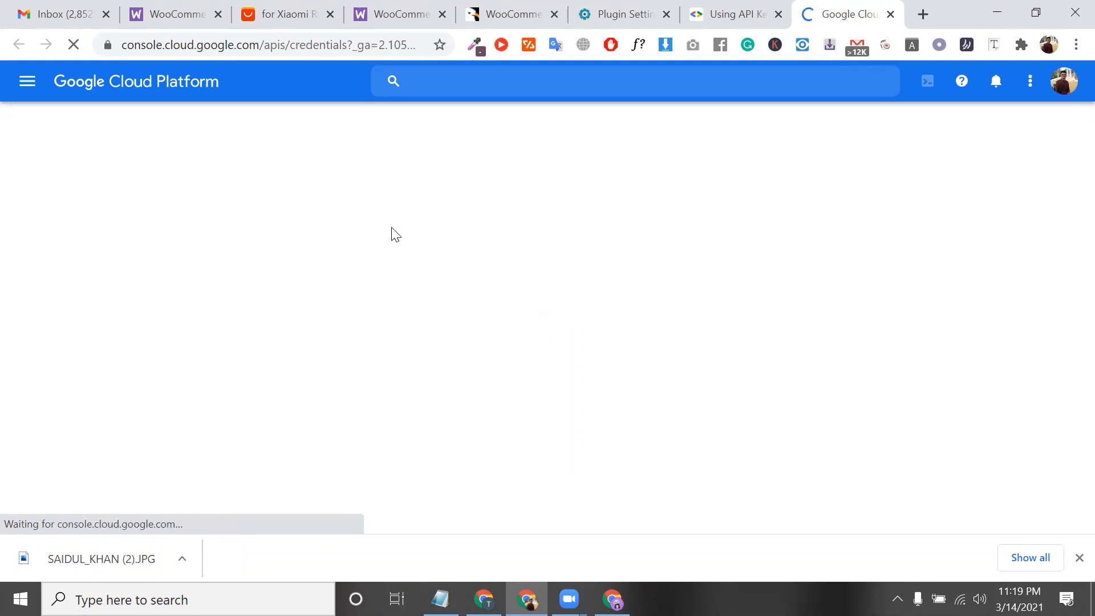
- Copy the Credentials page link address from the documentation and paste it at the end of the Notepad notes
click(723, 14)
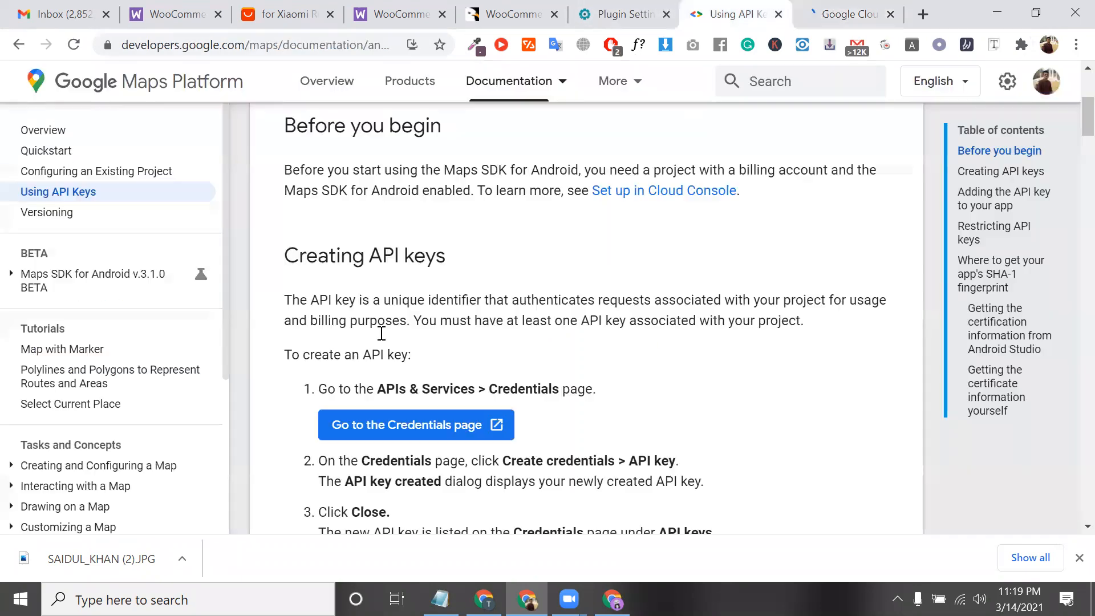
right_click(451, 433)
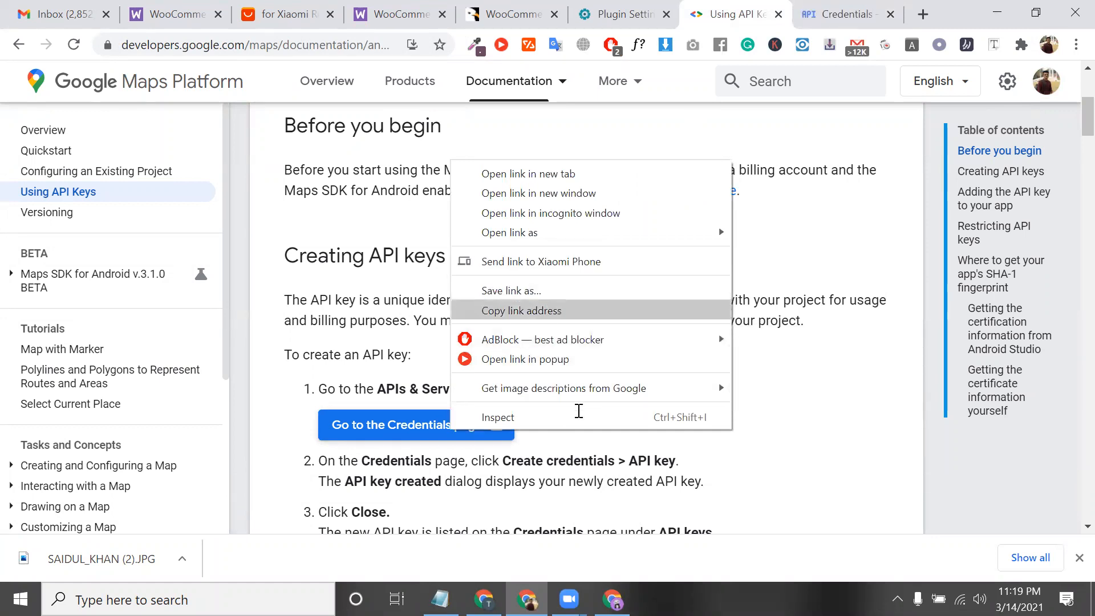
click(549, 311)
key(alt+Tab)
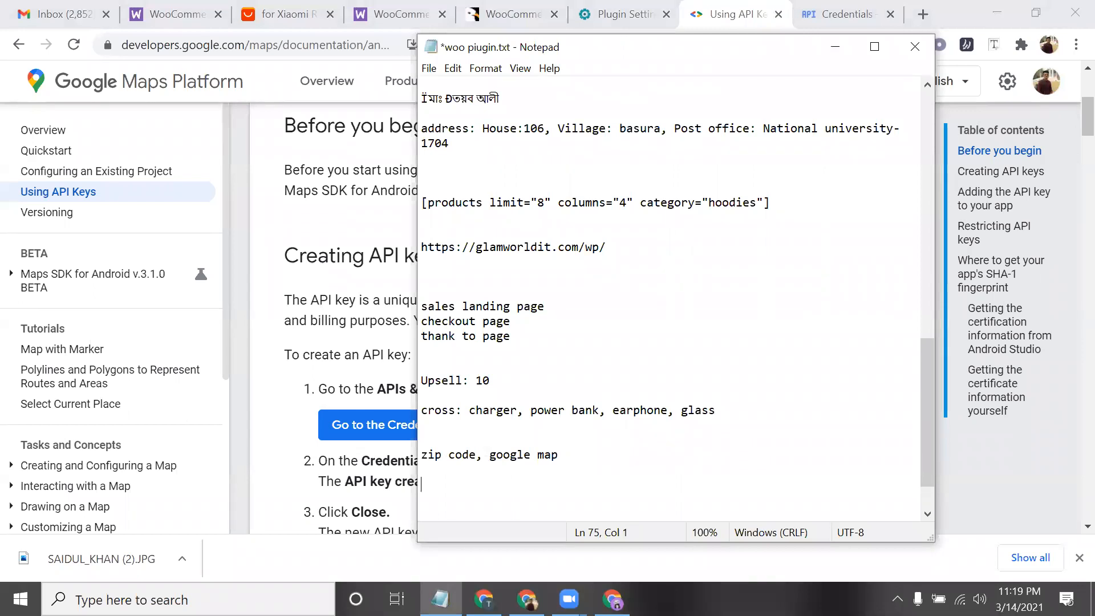
text(https://console.cloud.google.com/project/_/apiui/credential?_ga=2.105605126.444921074.1615742252-2079300187.1603985630)
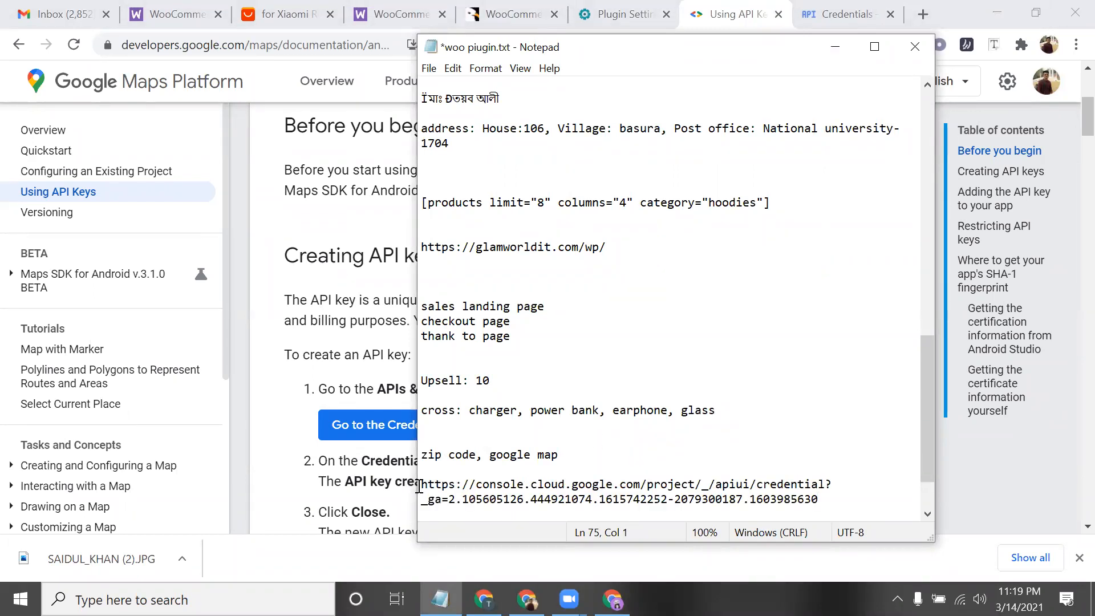
- Label the pasted link in the notes with "google map api:" in front of it
text(google p)
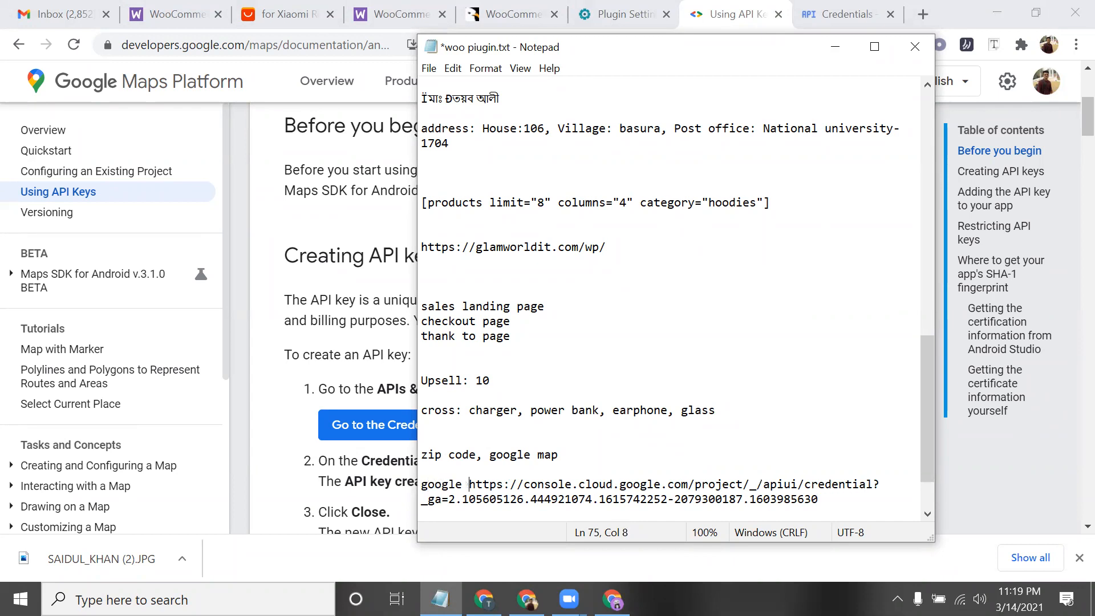
key(BackSpace)
text(map a)
text(pi:)
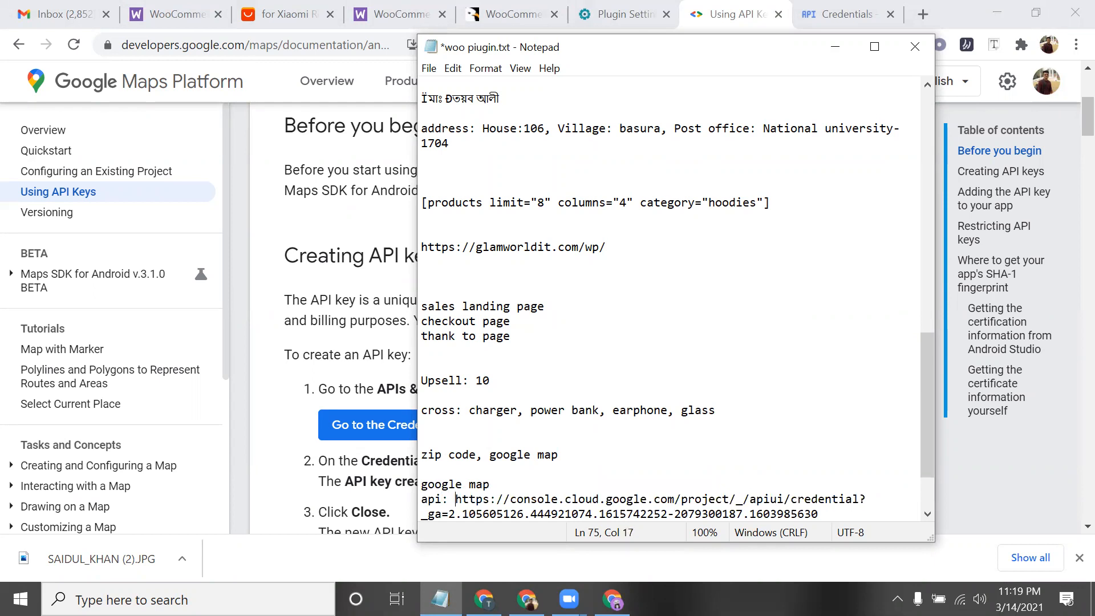
- Start a new Google Cloud project from the Credentials page and name it cmbd84
click(838, 14)
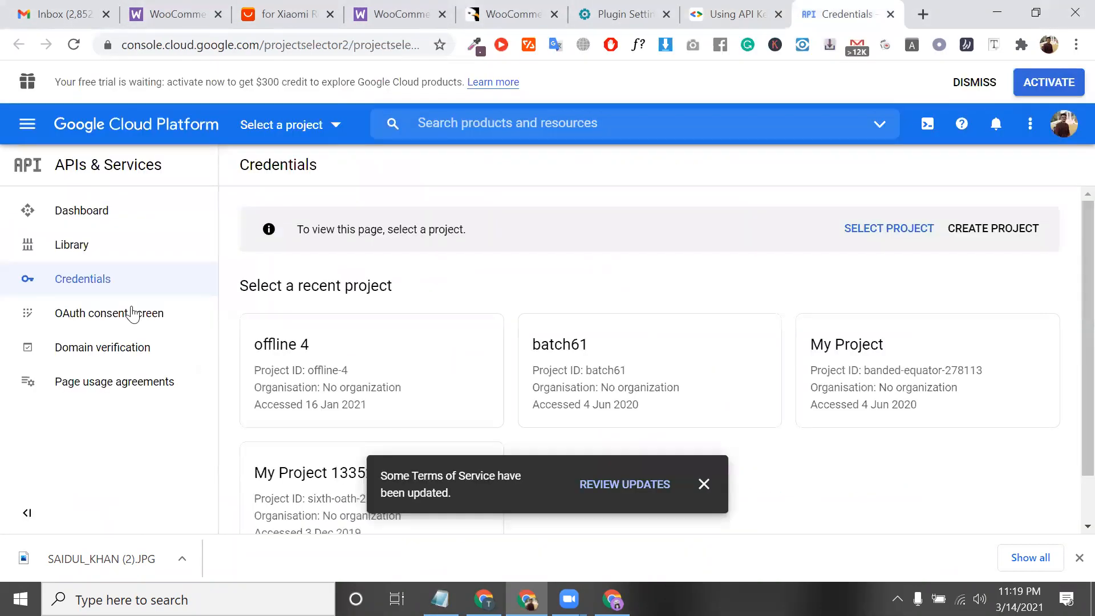
click(965, 236)
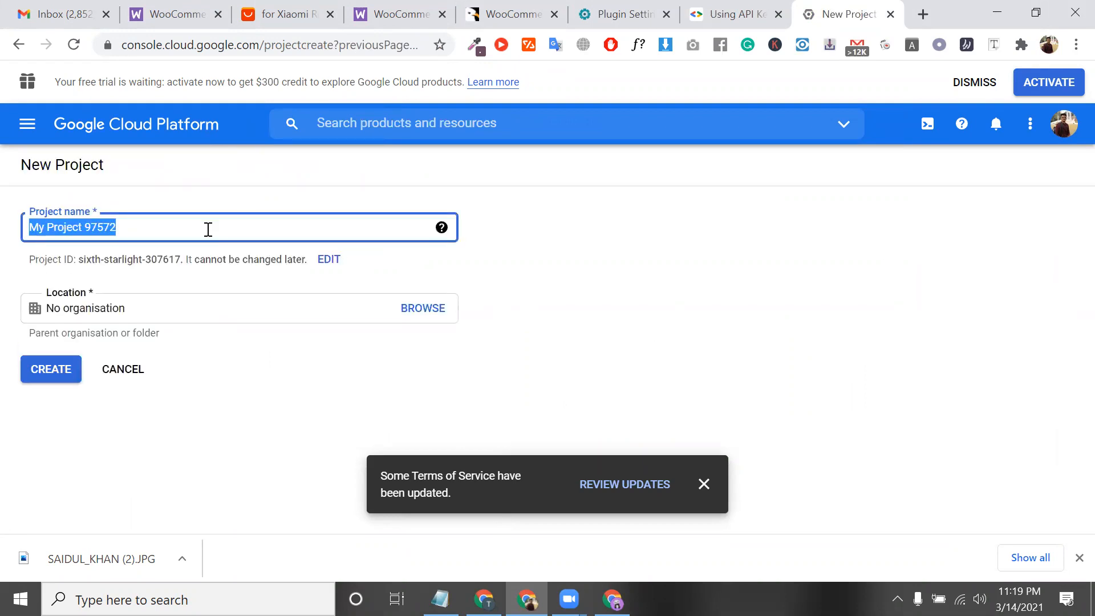
triple_click(165, 323)
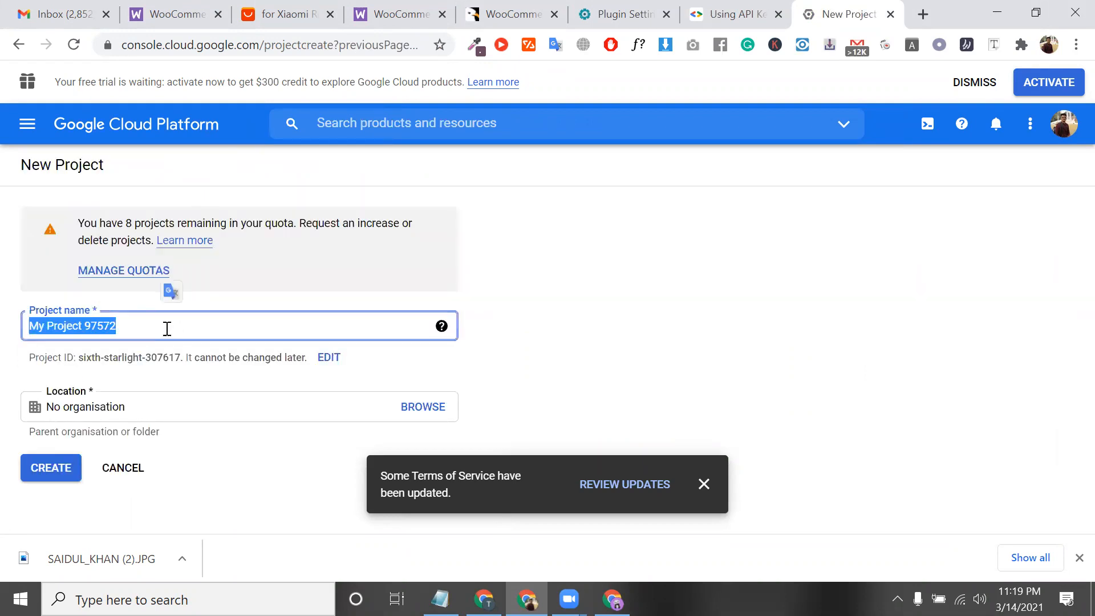
key(BackSpace)
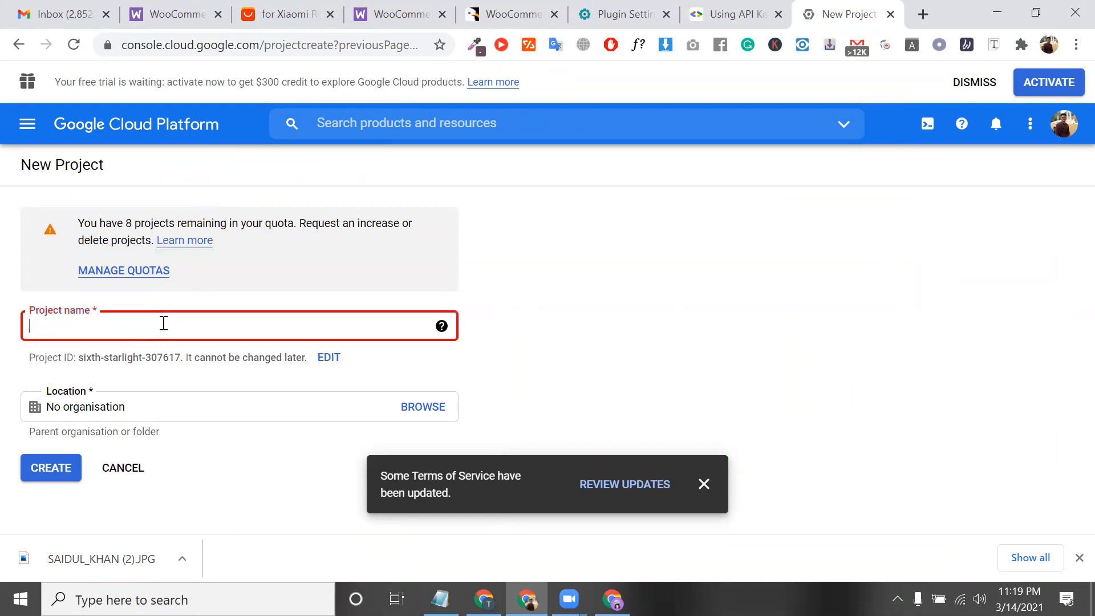
text(cmbd)
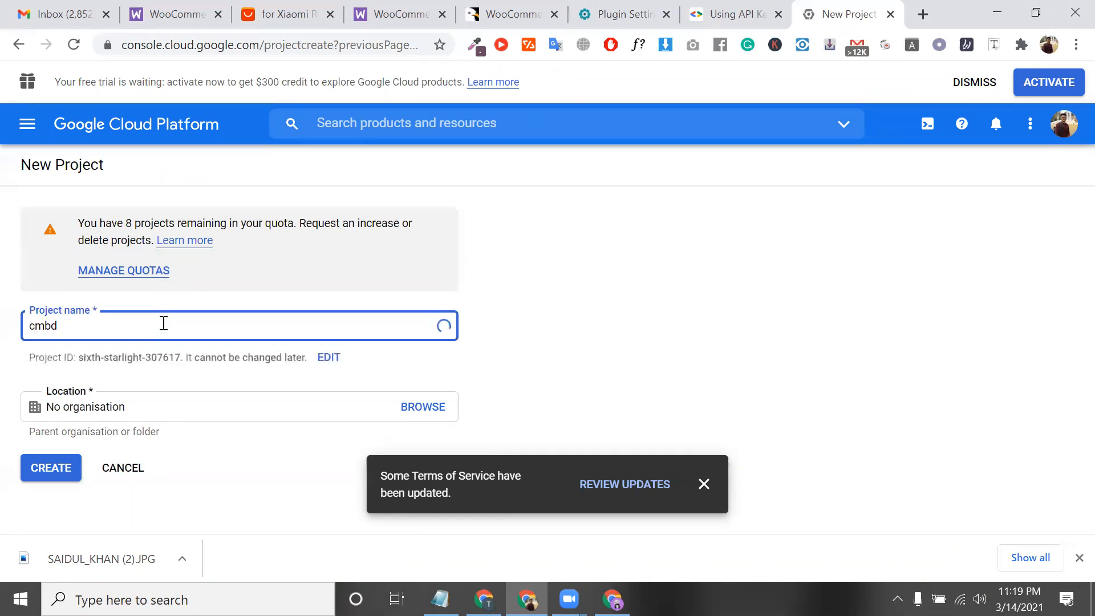
text(84)
click(162, 411)
click(436, 409)
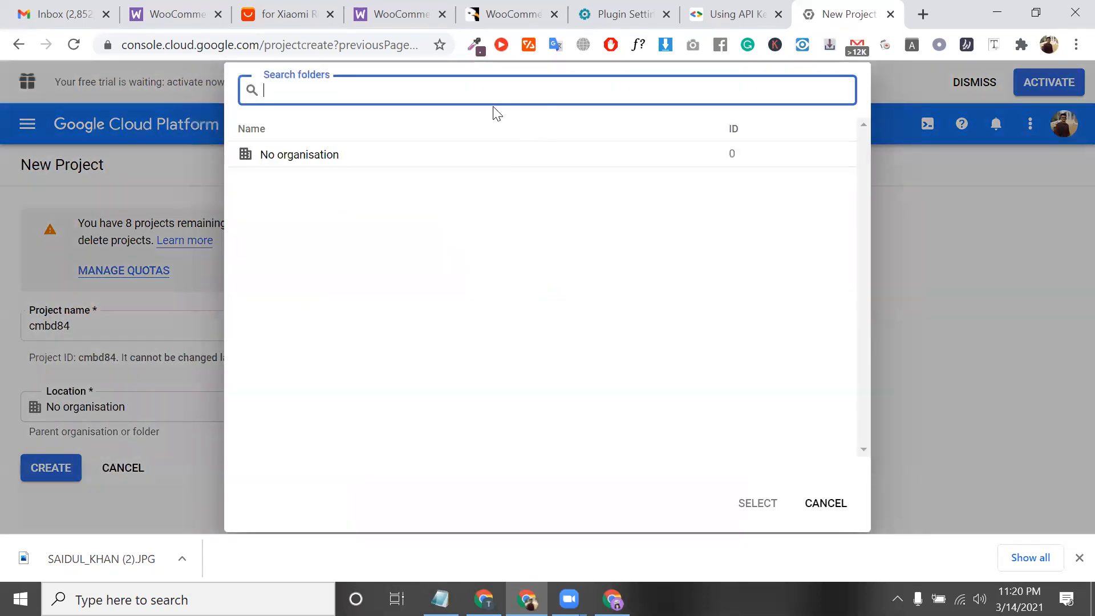
text(code)
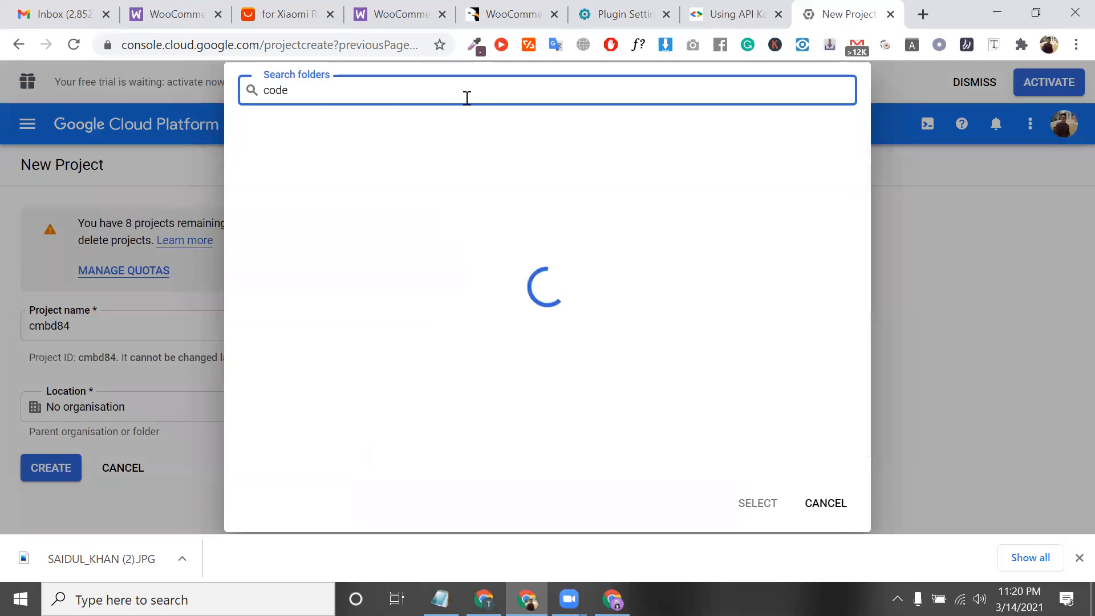
text(manbd)
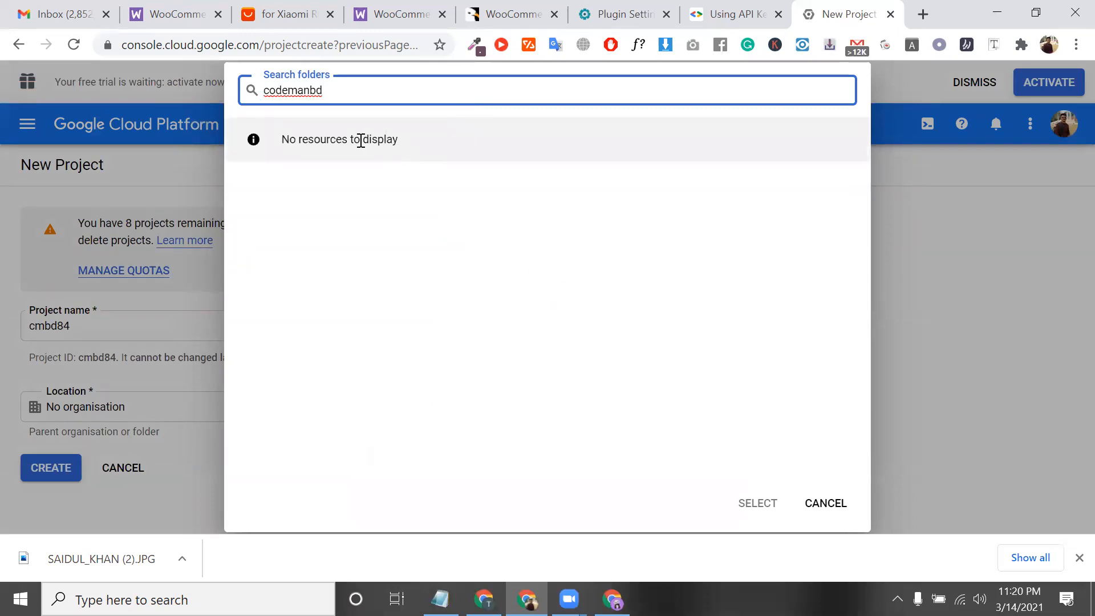
triple_click(360, 140)
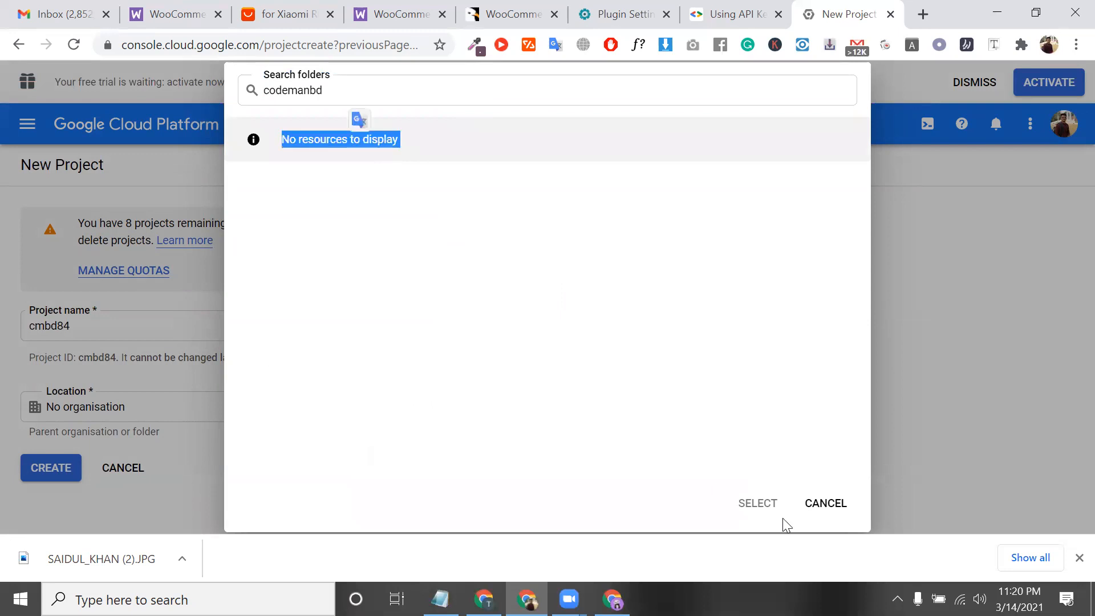
click(836, 505)
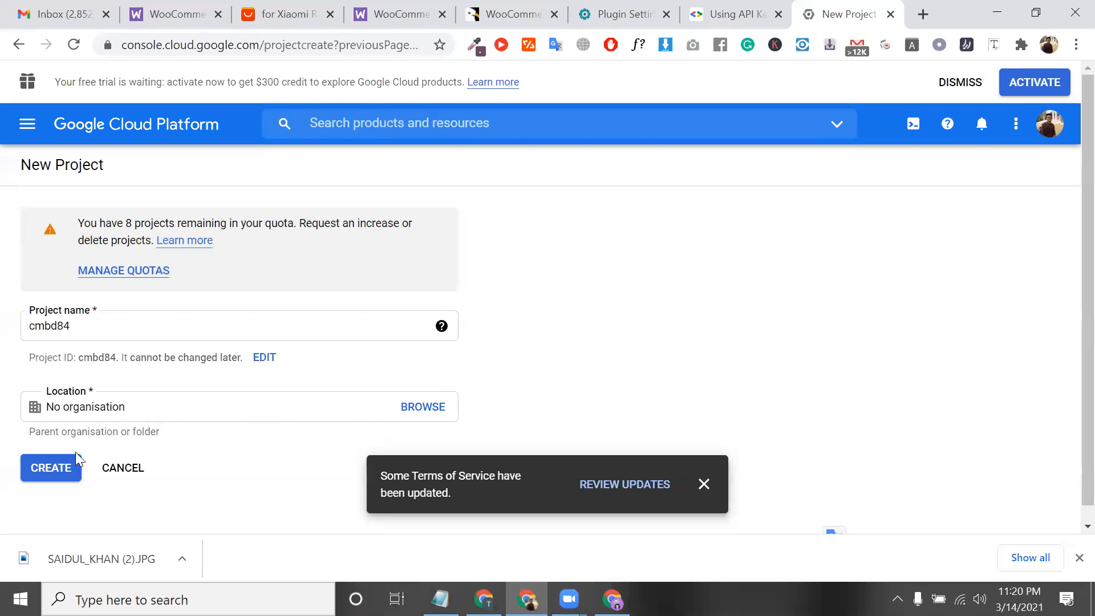
- Create the cmbd84 project, select it as the current project, and dismiss the notifications
click(61, 467)
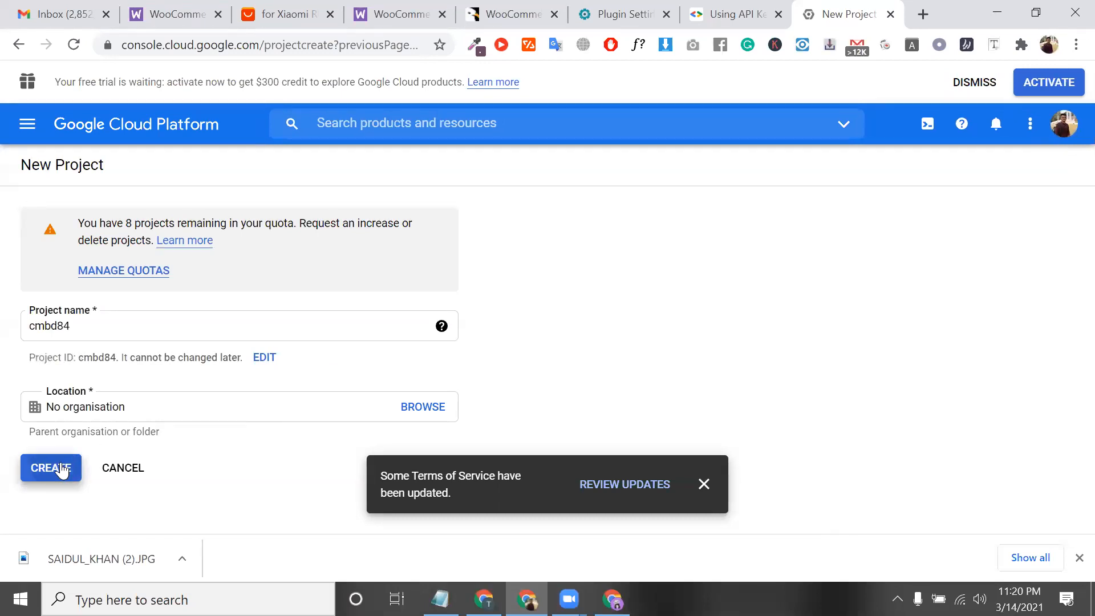
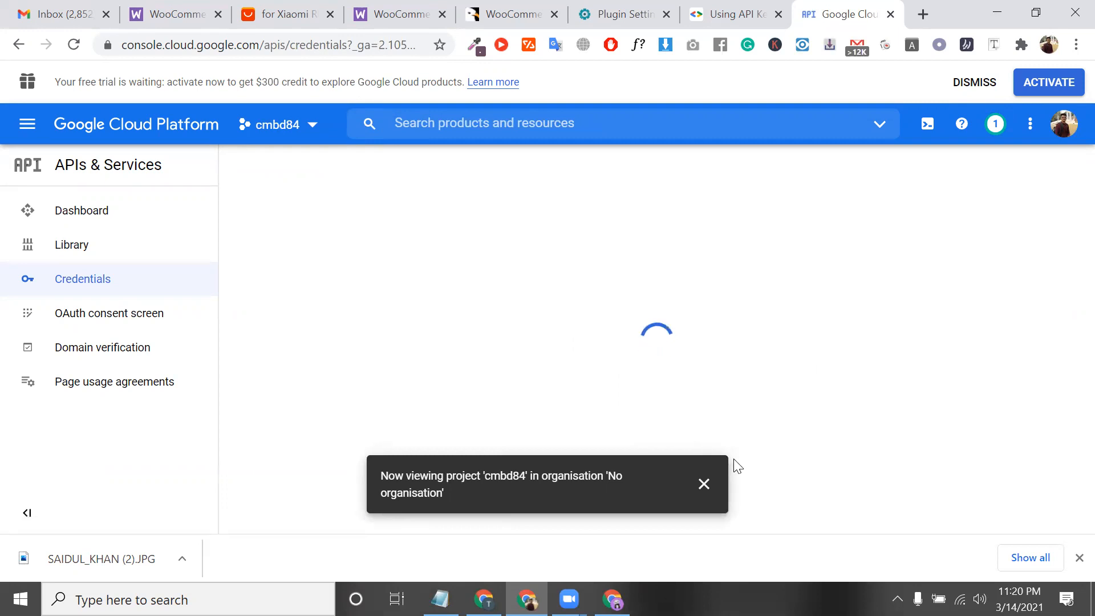
click(704, 486)
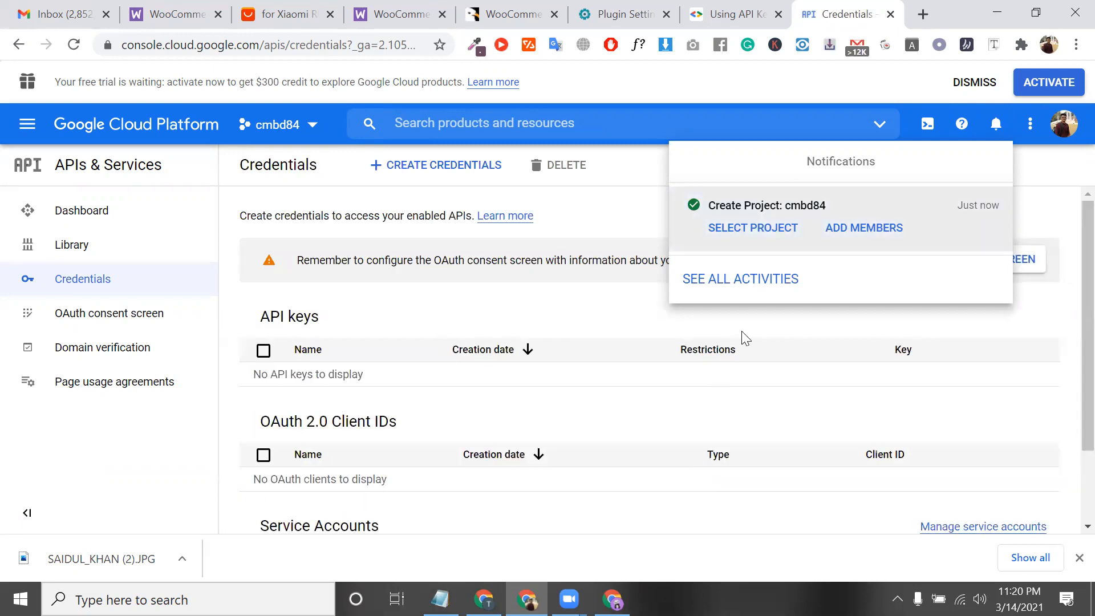
click(769, 231)
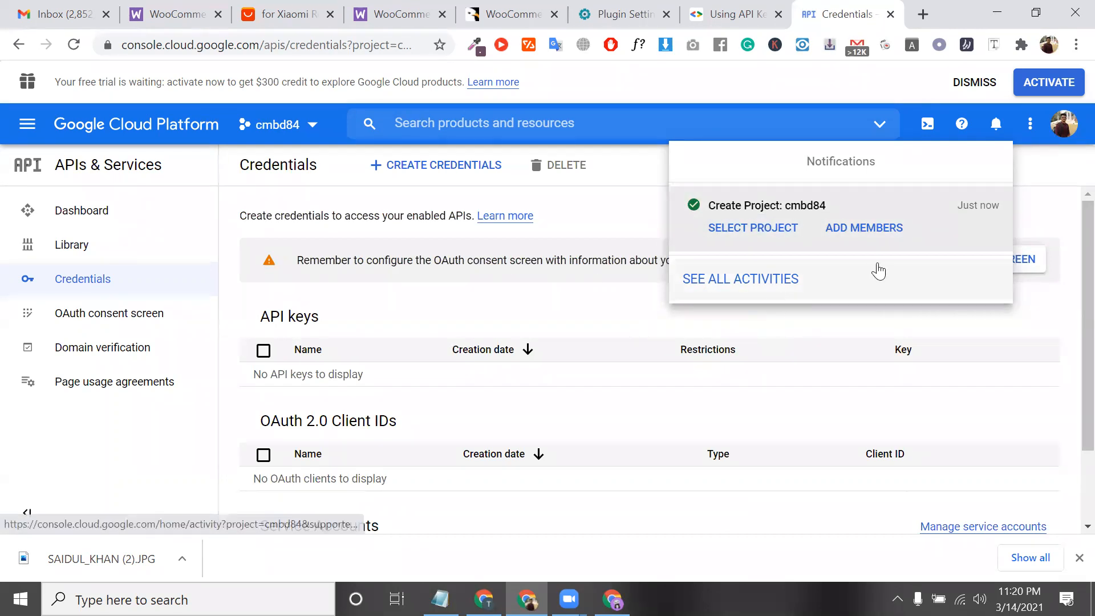
click(964, 374)
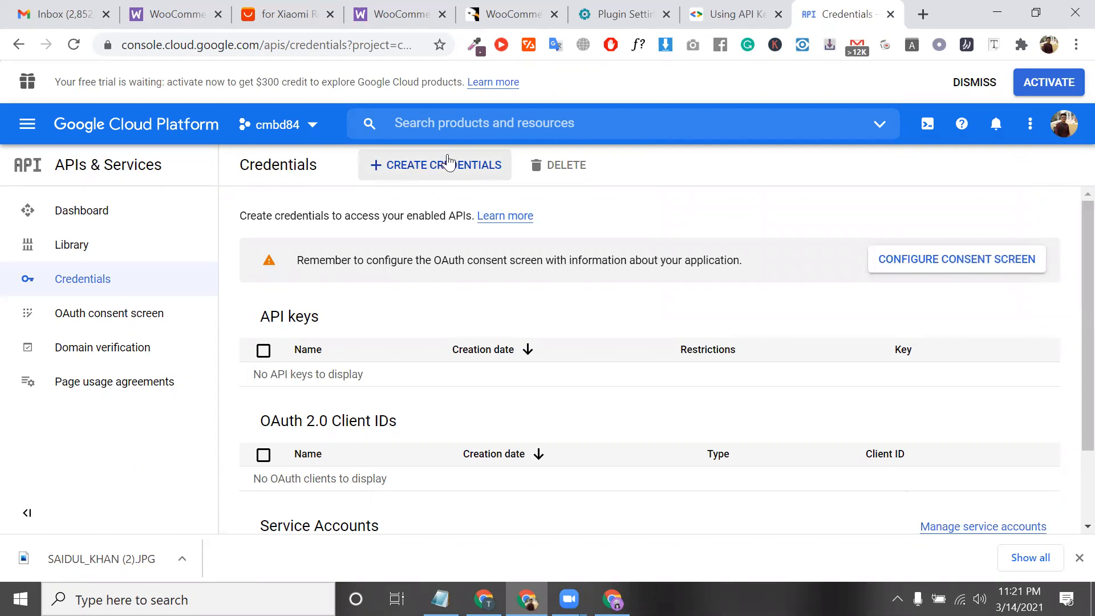
- Create an API key credential for the cmbd84 project and copy the generated key
scroll(449, 163, up, 4)
click(433, 181)
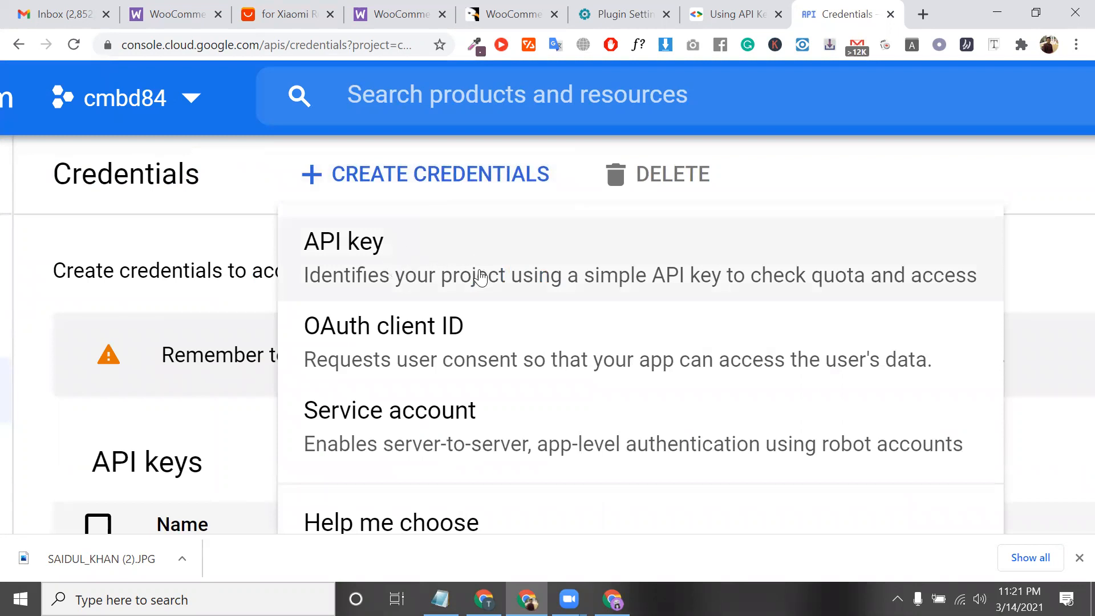
click(481, 277)
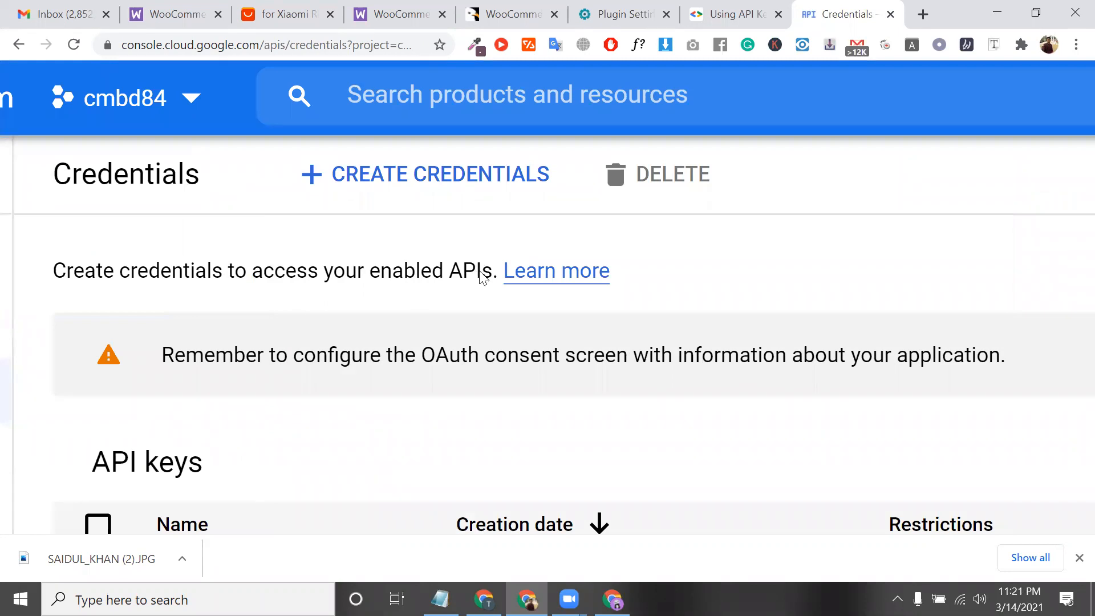
scroll(481, 277, down, 4)
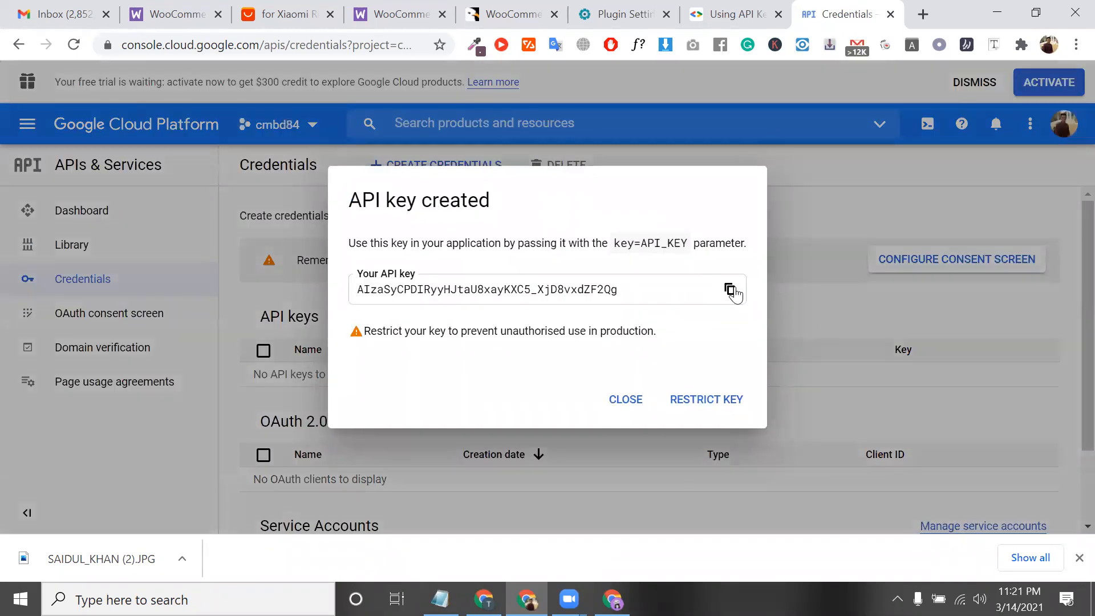
drag(422, 292, 482, 313)
click(728, 297)
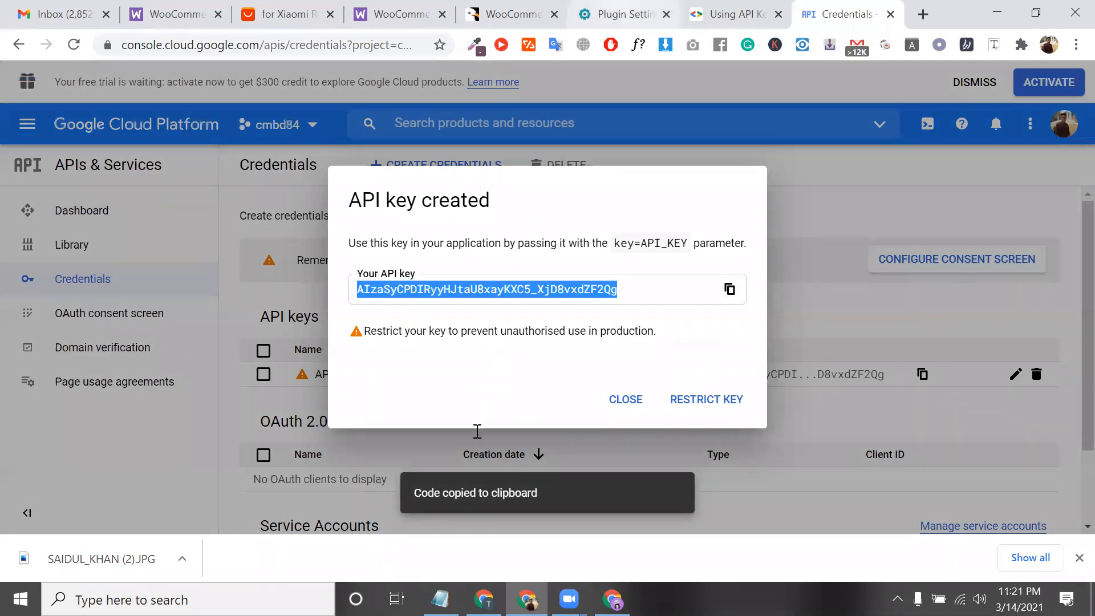
- Paste the API key into the Google Map API Key field of the WooCommerce Delivery Area Pro settings and save the settings
key(ctrl+shift+Tab)
key(ctrl+shift+Tab)
click(477, 431)
key(ctrl+v)
scroll(477, 431, down, 15)
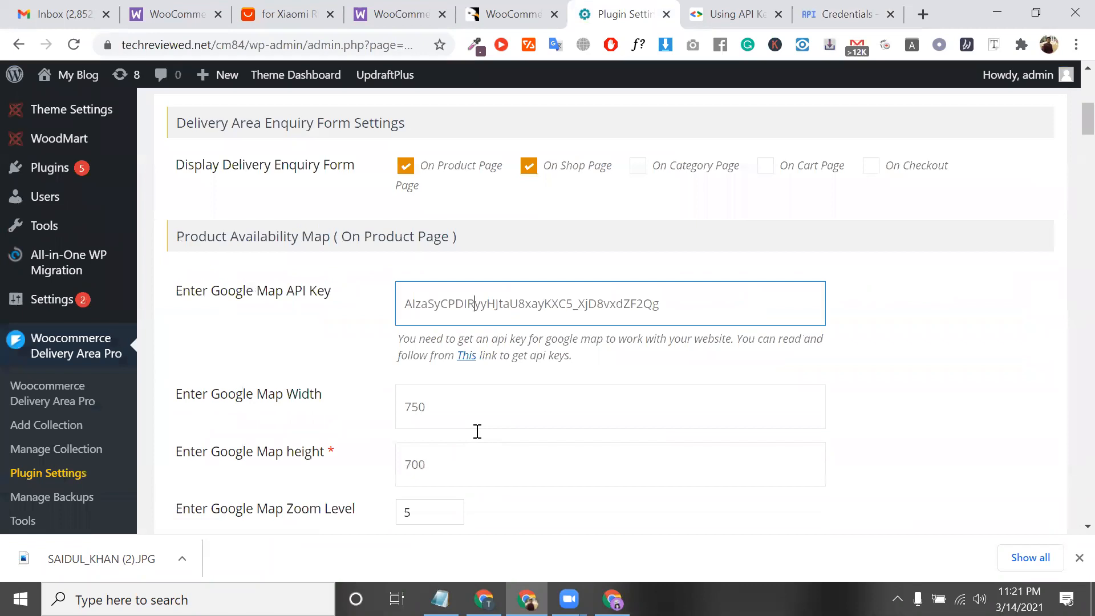
scroll(477, 431, down, 20)
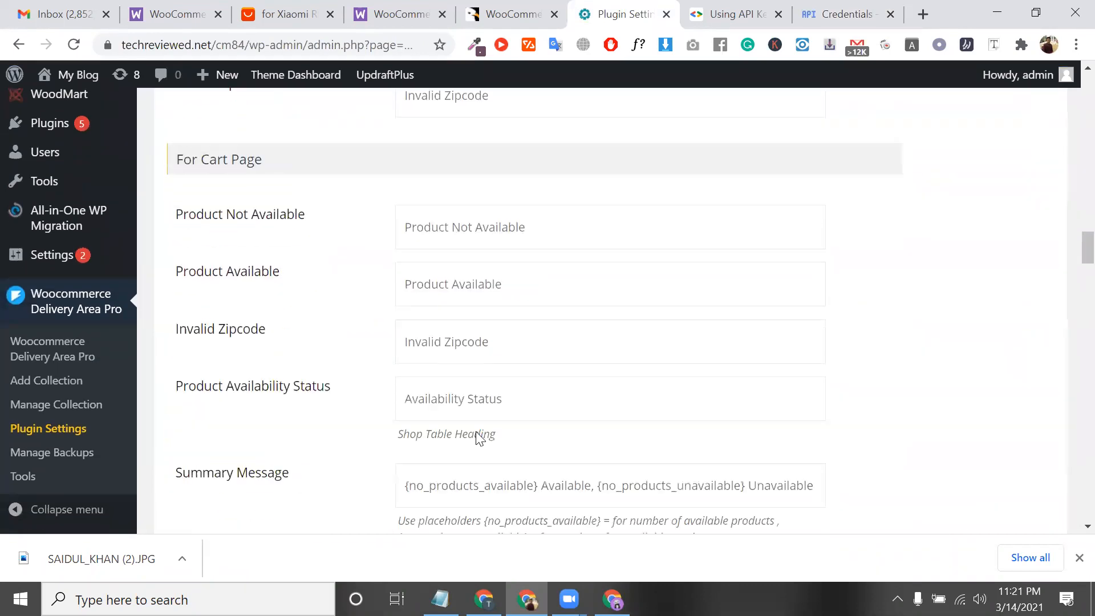
scroll(478, 431, down, 15)
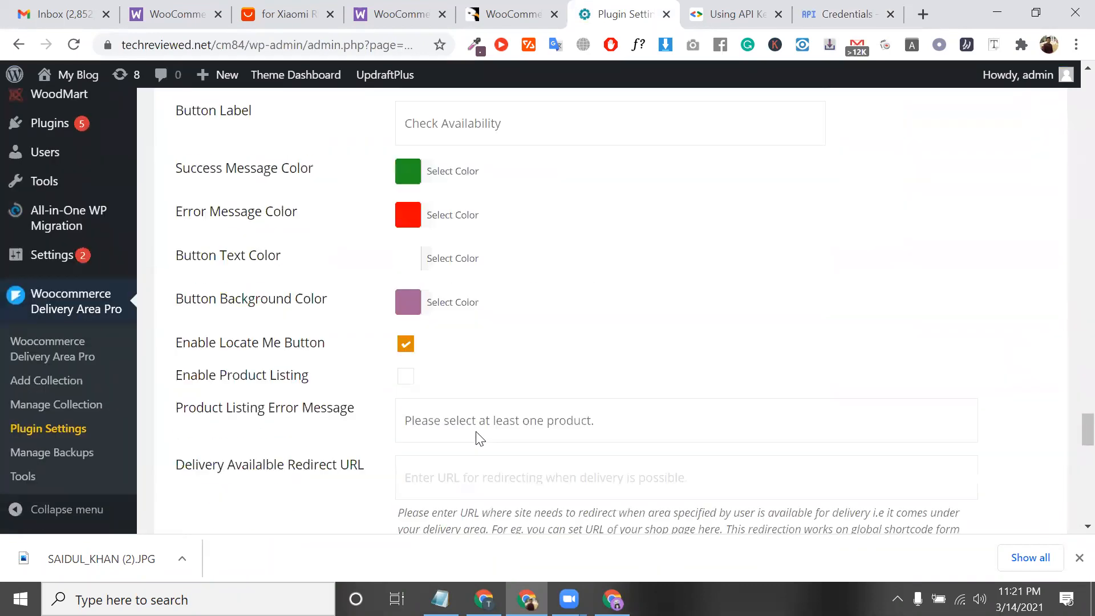
click(226, 432)
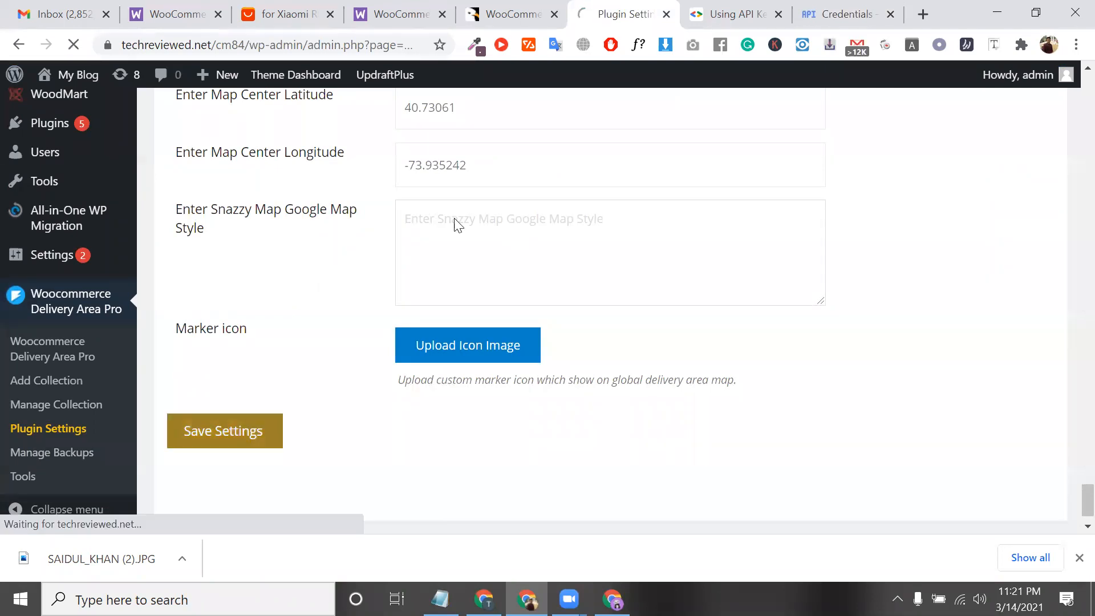
- Return to the Google Cloud Credentials page and close the API key created dialog
scroll(454, 222, up, 20)
scroll(455, 218, up, 10)
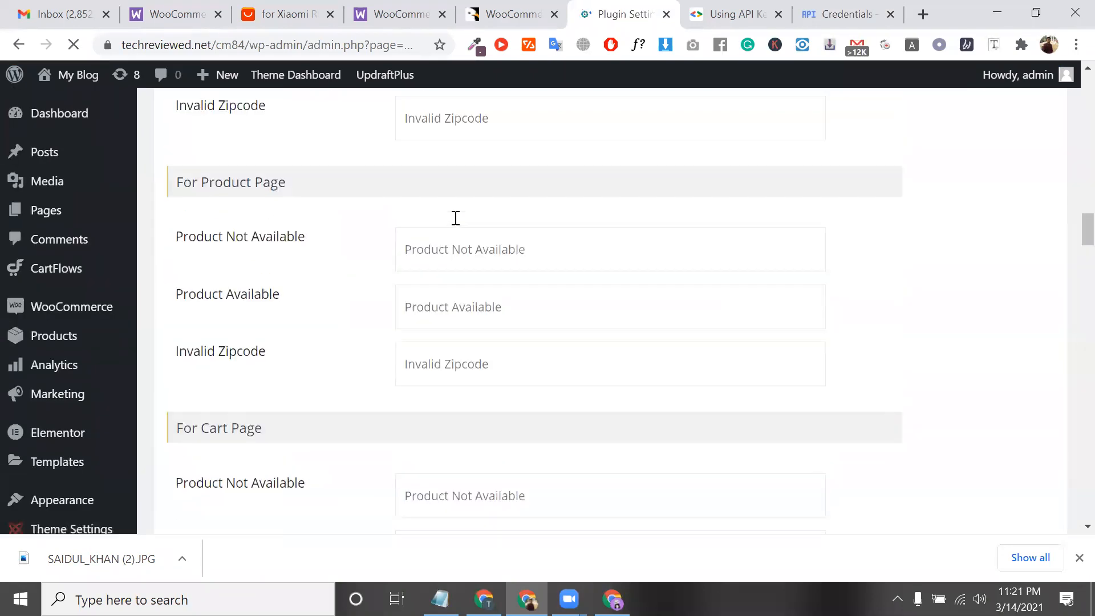
click(733, 14)
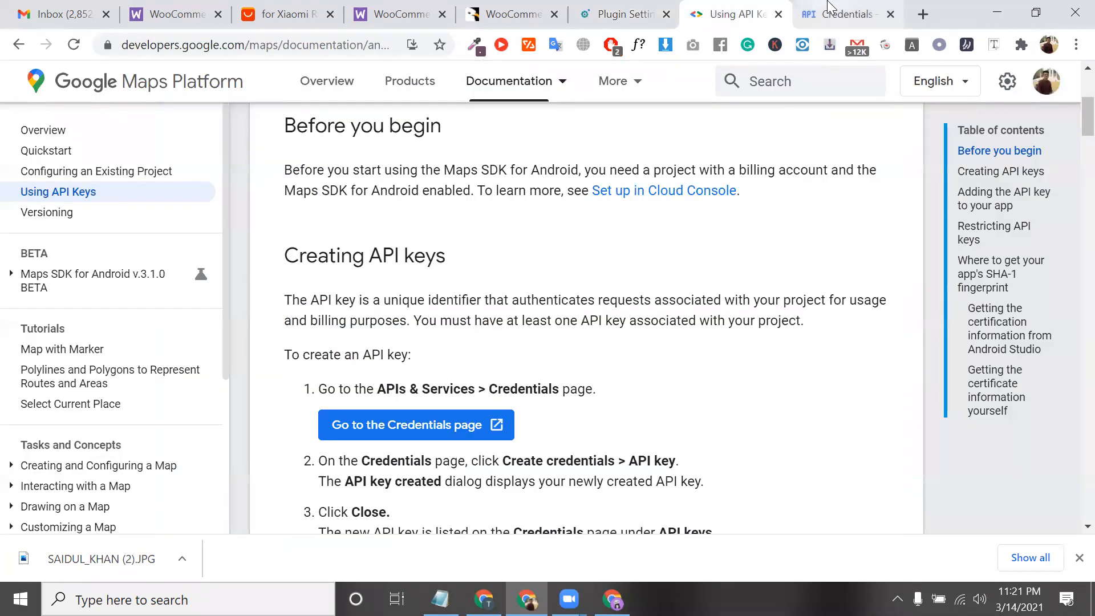
click(838, 14)
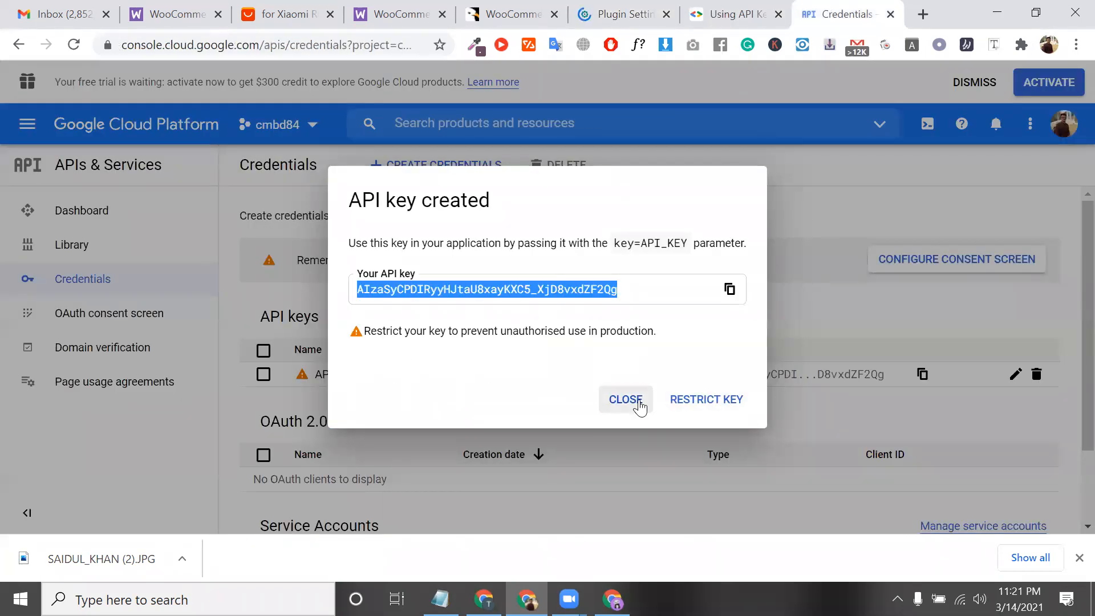
click(636, 406)
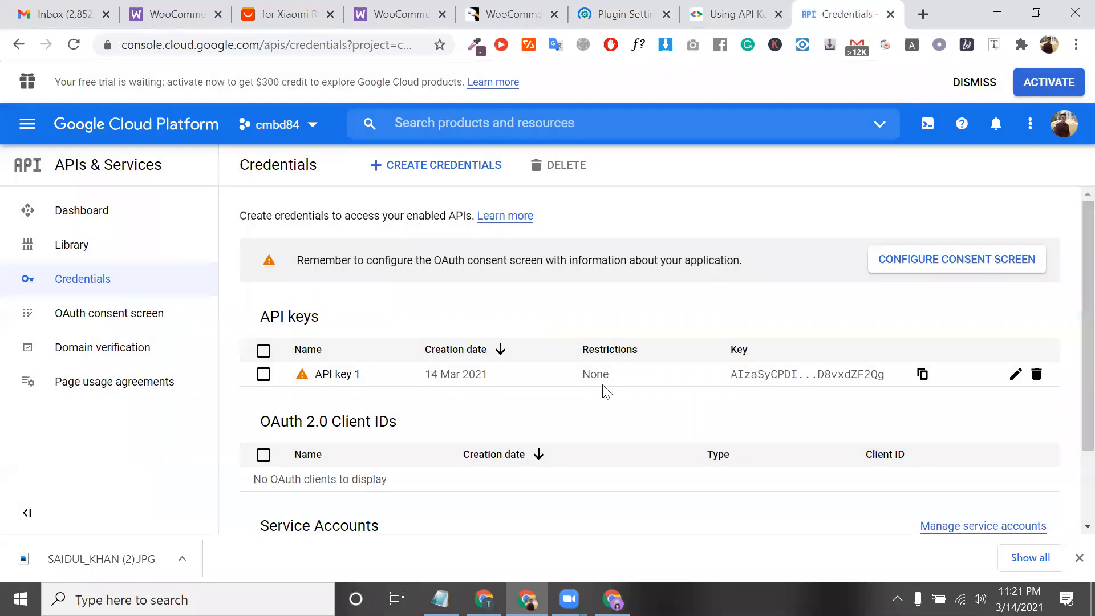
- Reopen the Credentials page from the link in the Google Maps documentation and close the documentation tab
key(ctrl+shift+Tab)
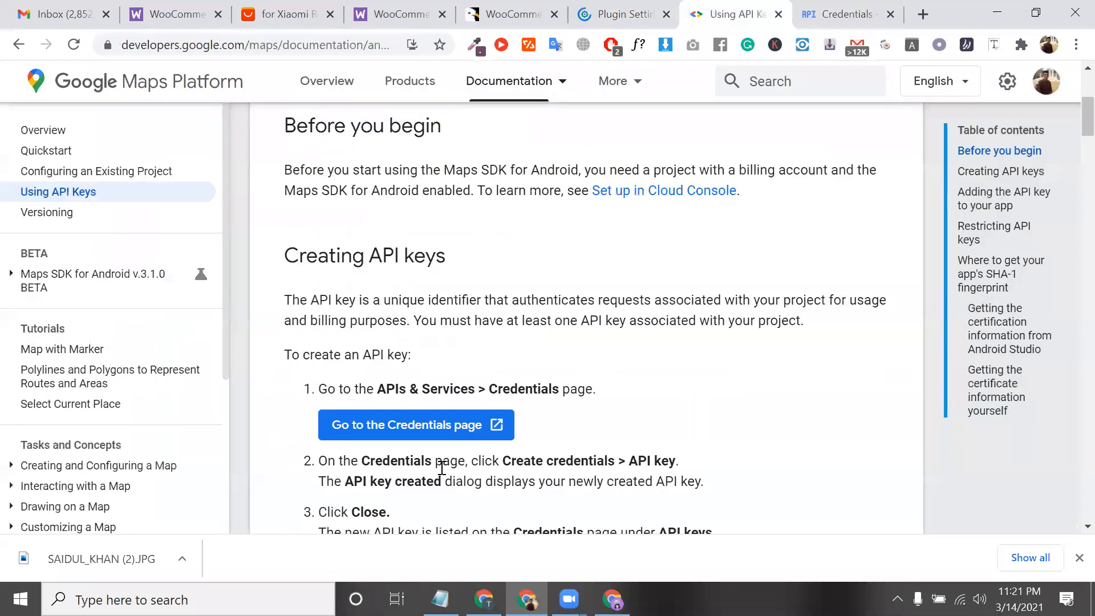
click(437, 425)
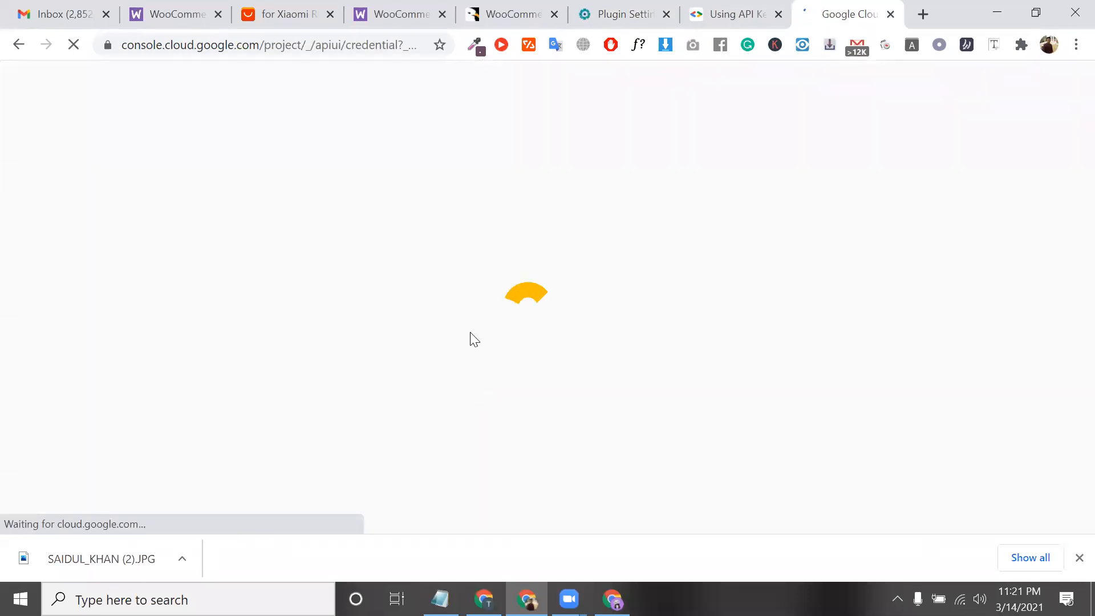
click(745, 17)
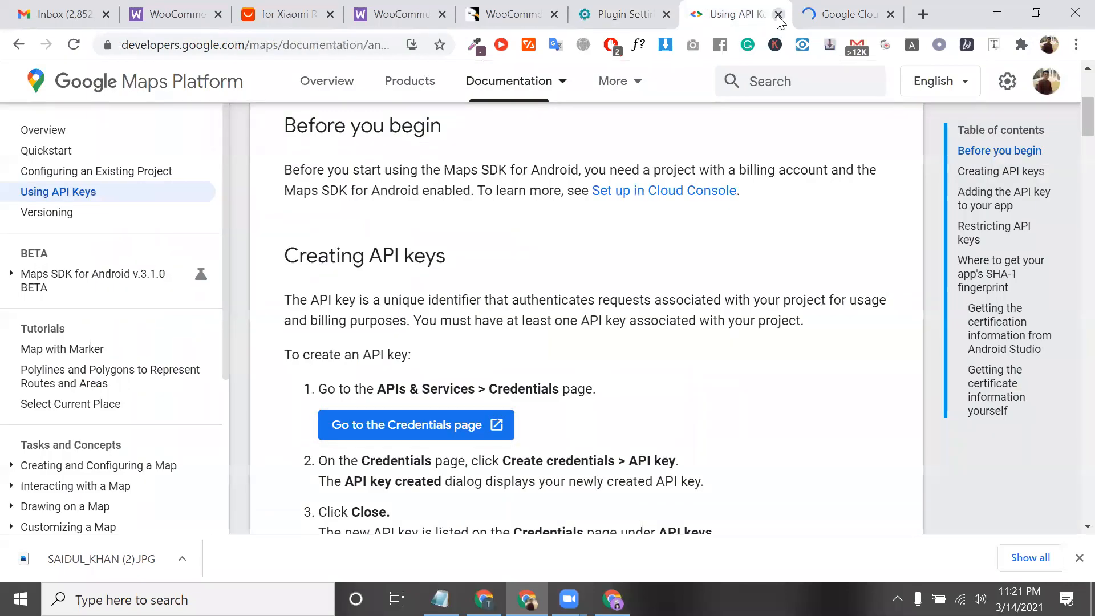
click(778, 14)
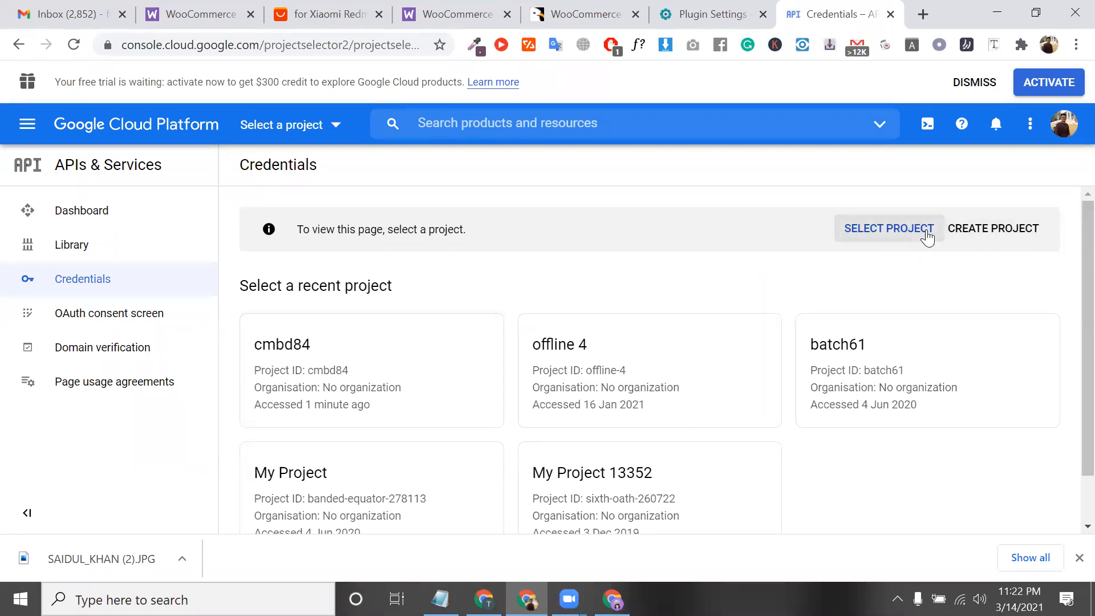
double_click(145, 44)
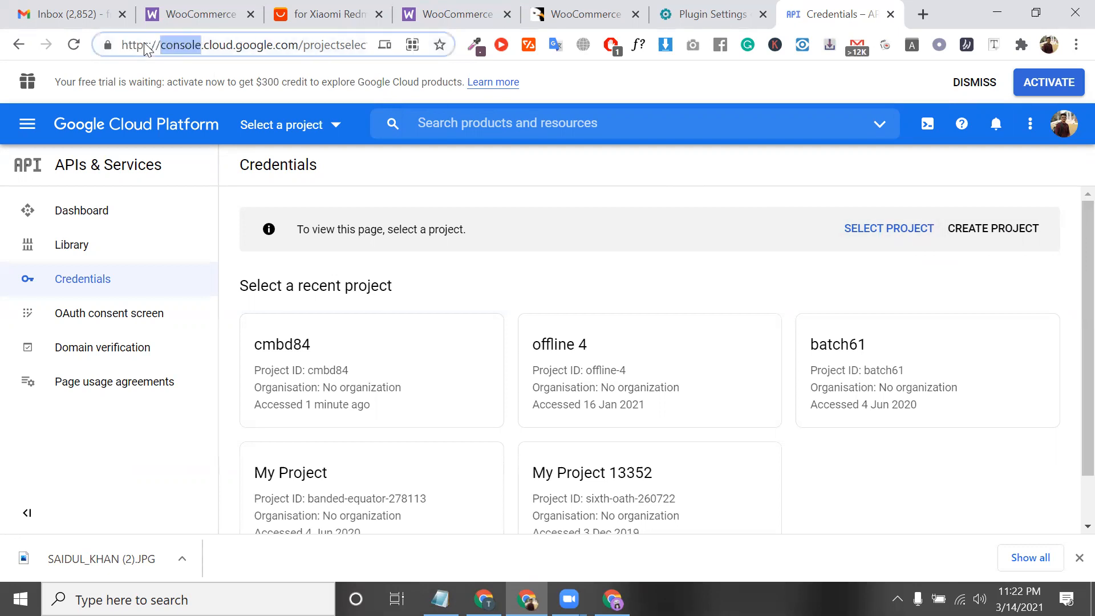
double_click(227, 45)
click(268, 47)
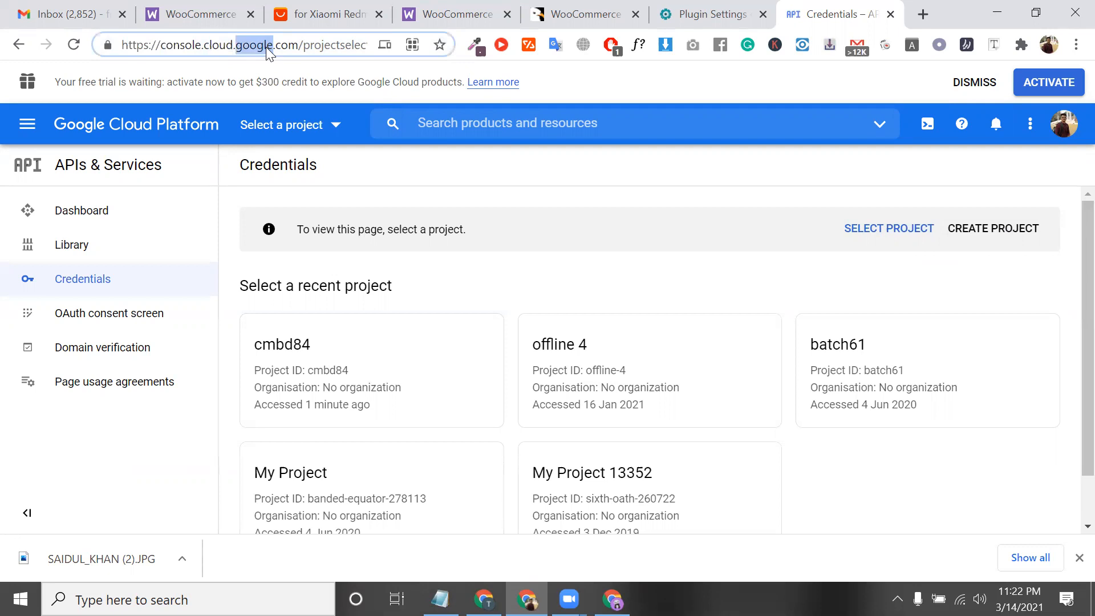
double_click(397, 172)
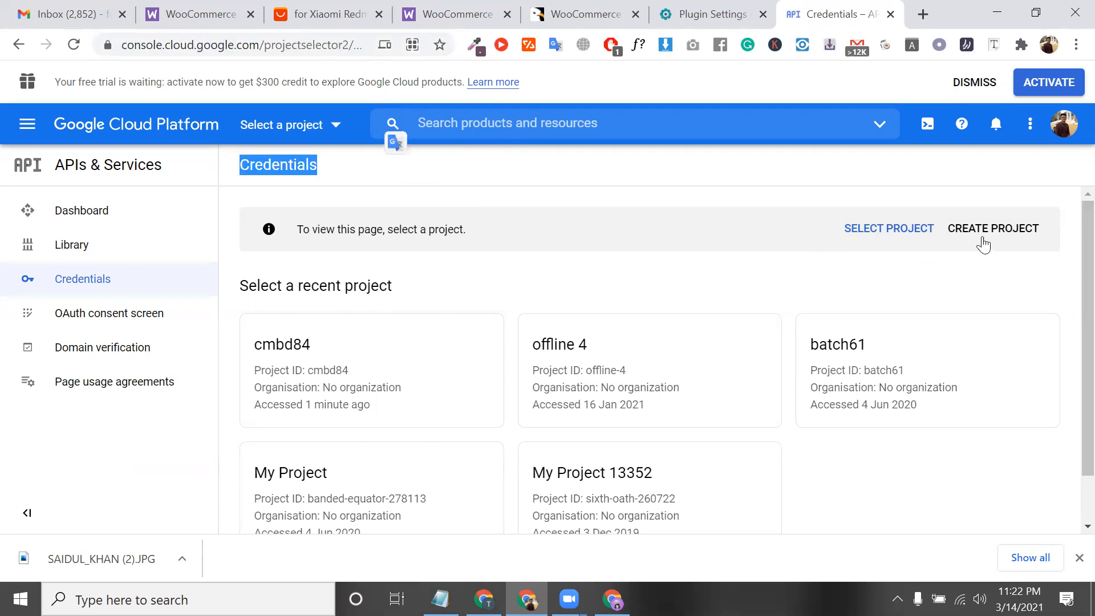
click(284, 45)
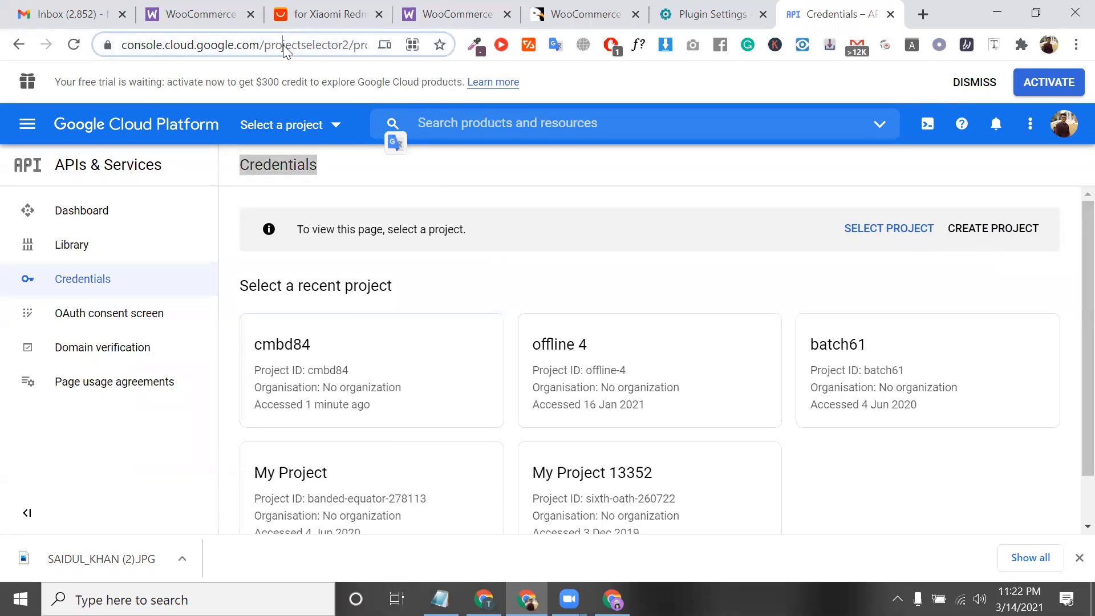
- Create another Google Cloud project, keeping the suggested name and No organisation as location, and dismiss the notifications
click(1036, 229)
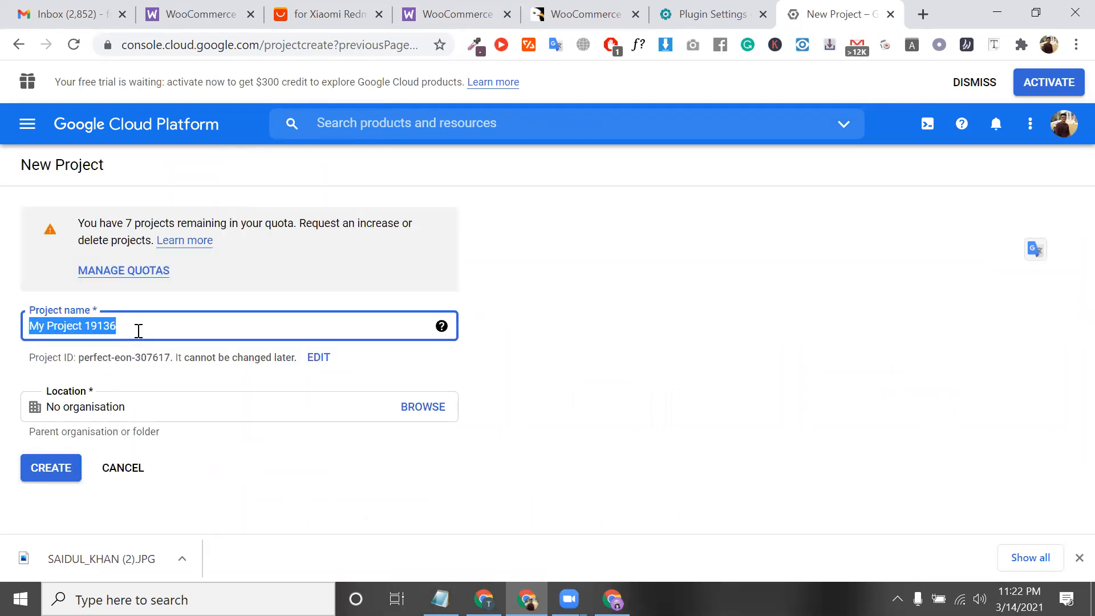
click(138, 331)
click(68, 471)
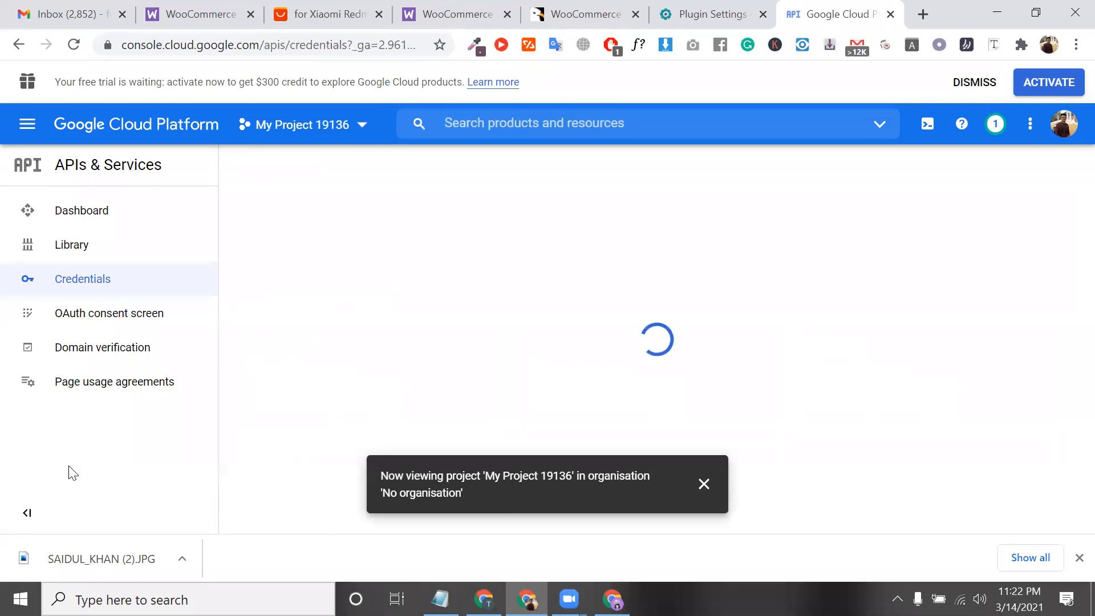
click(715, 484)
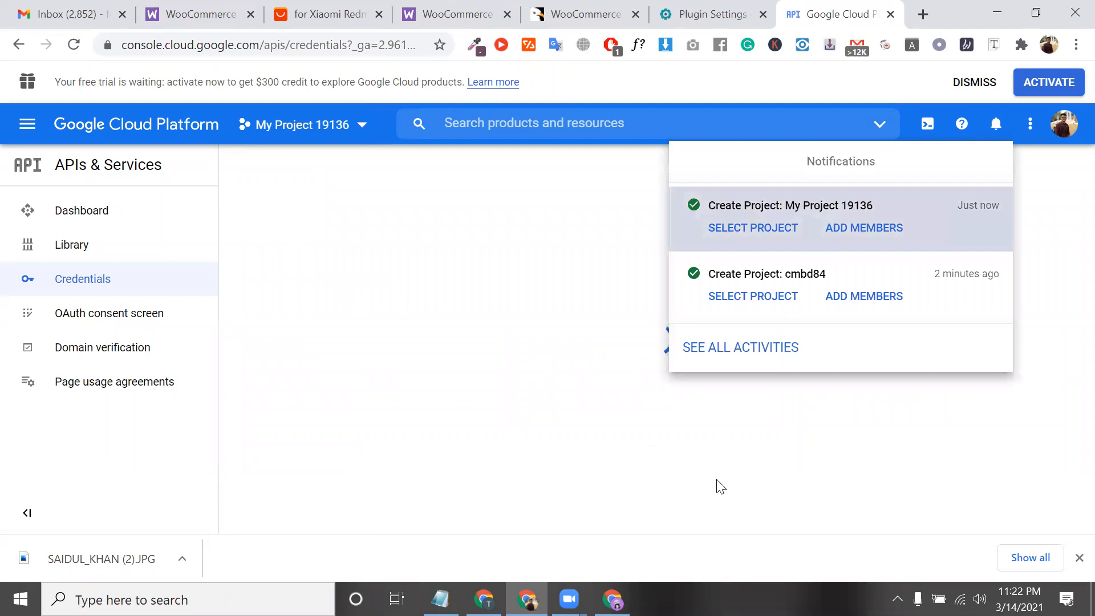
click(998, 126)
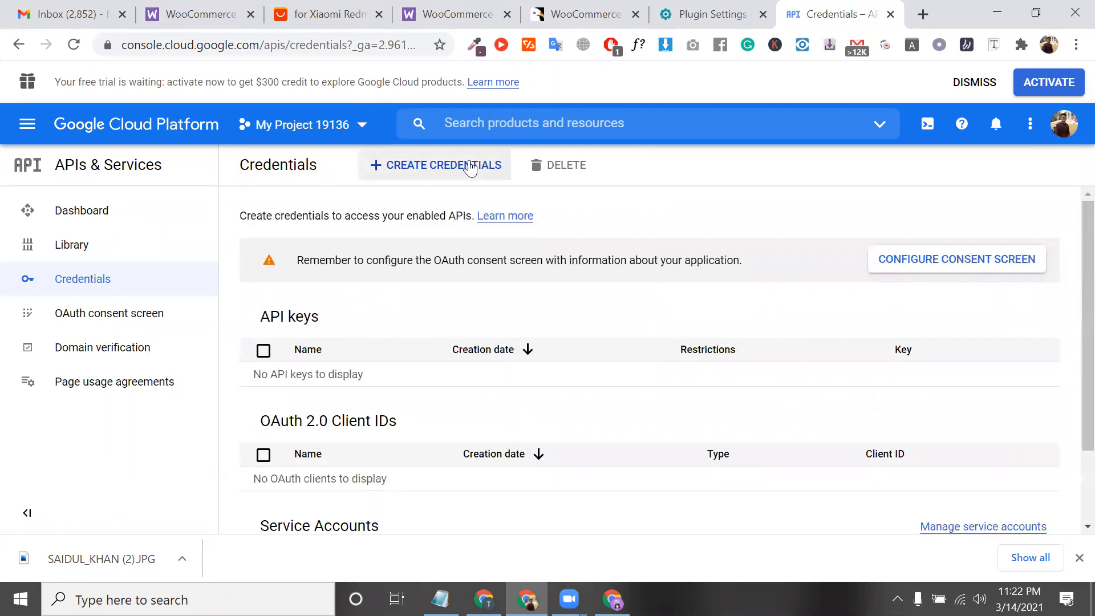
- Create an API key credential for the My Project 19136 project and copy the generated key
click(470, 167)
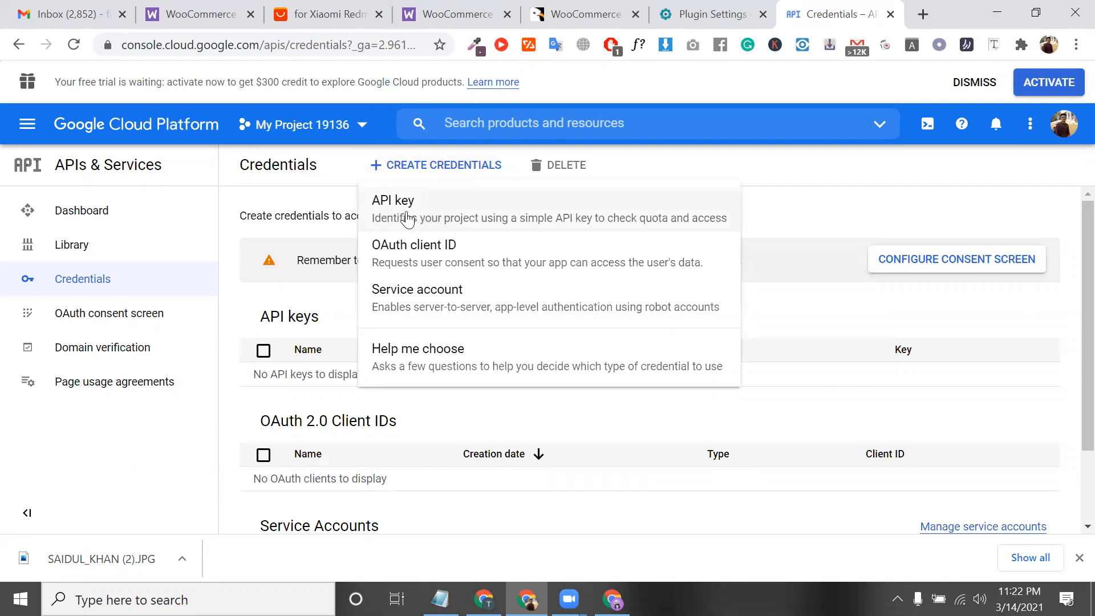
click(446, 224)
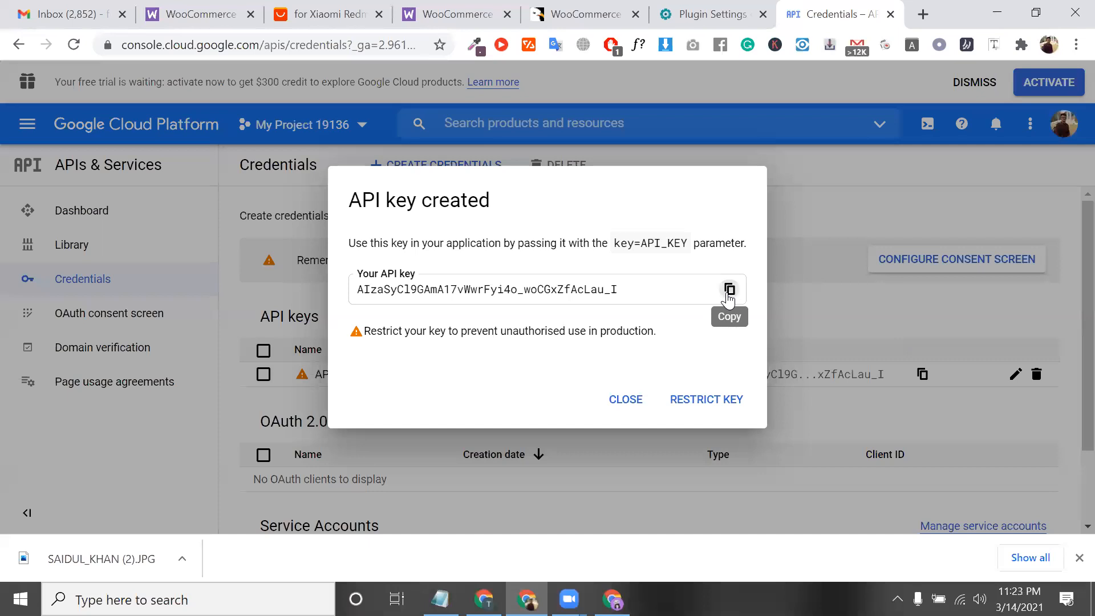
click(729, 290)
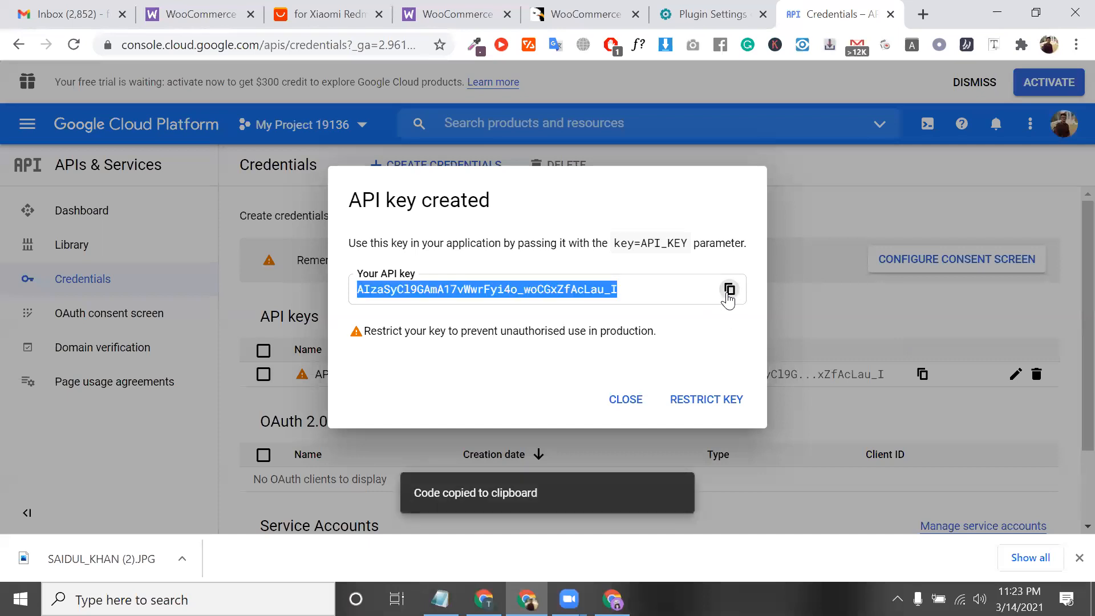
- Check the saved Google Map API Key field in the WooCommerce Delivery Area Pro plugin settings
click(706, 6)
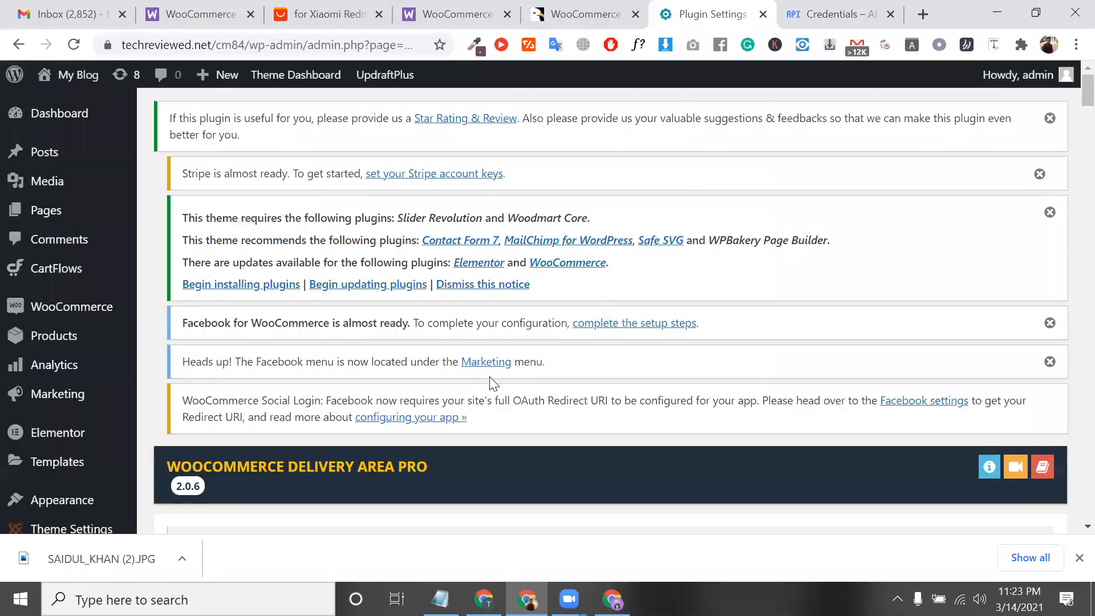
scroll(488, 384, down, 7)
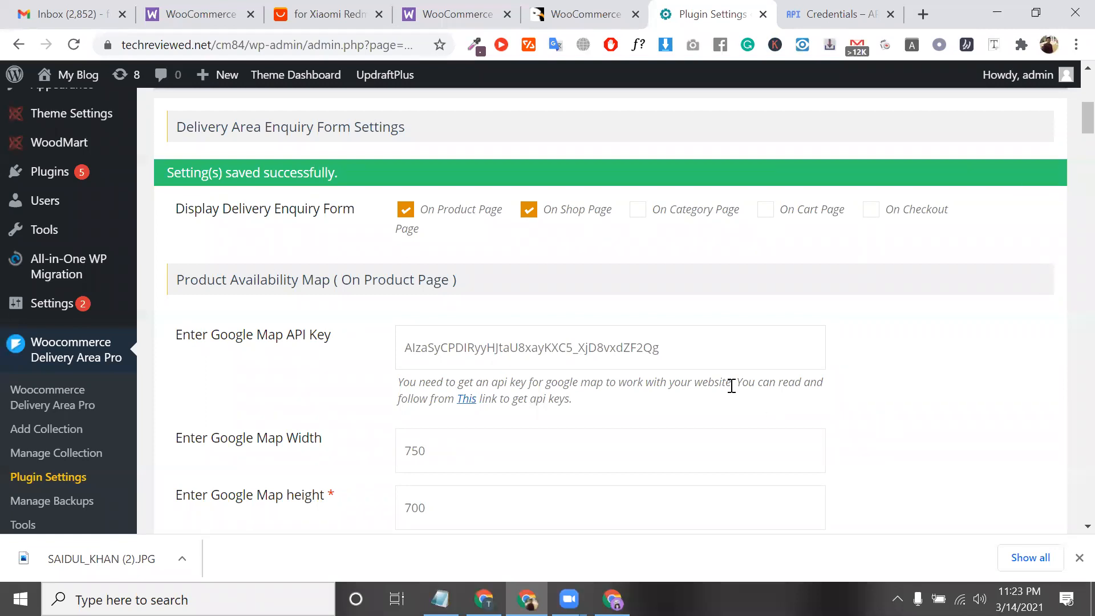
double_click(680, 355)
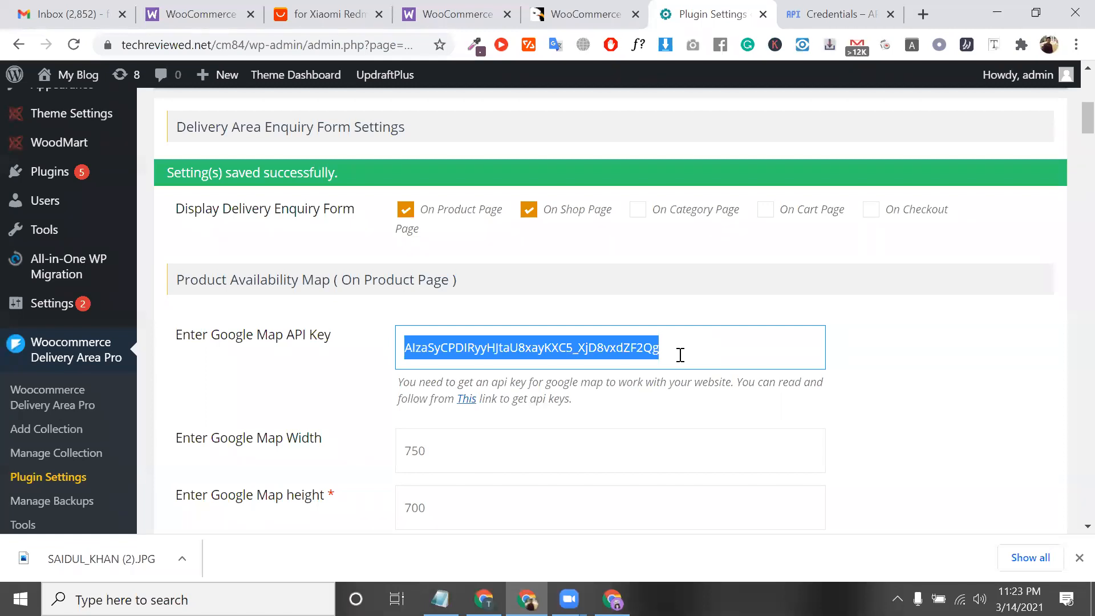
triple_click(685, 272)
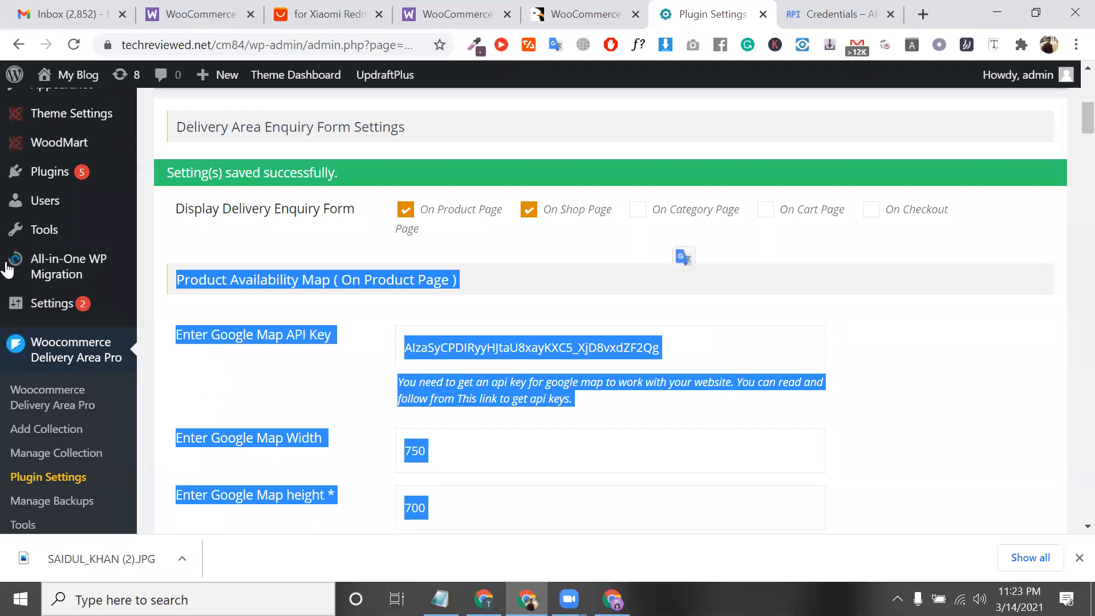
- Open the WordPress Widgets page under Appearance in a new browser tab and switch to it
scroll(117, 249, up, 1)
scroll(117, 249, up, 1)
mouse_move(88, 242)
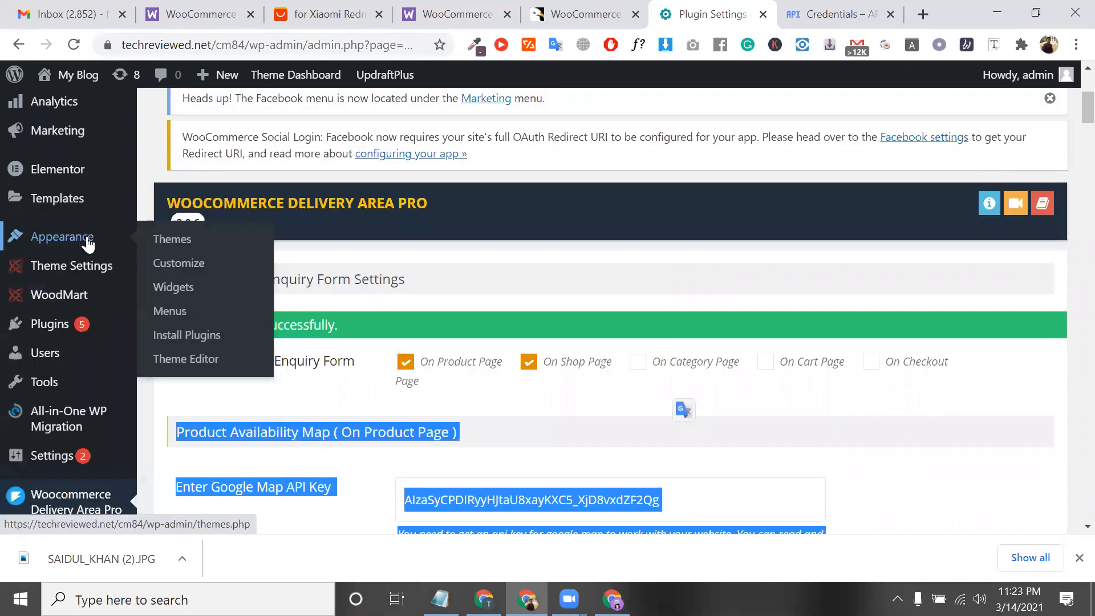
right_click(187, 262)
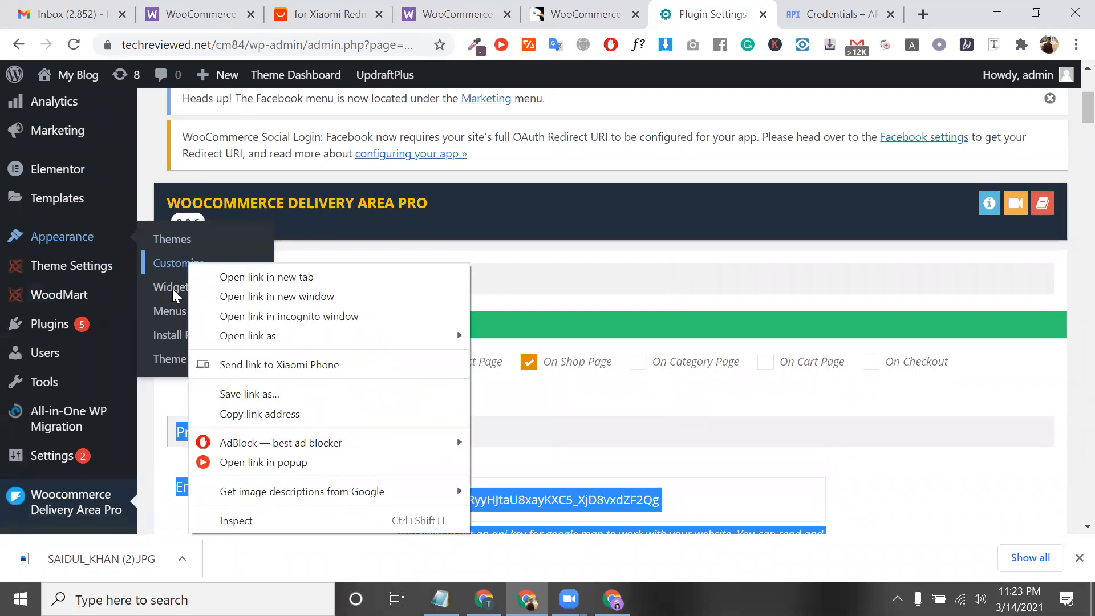
right_click(172, 288)
click(208, 303)
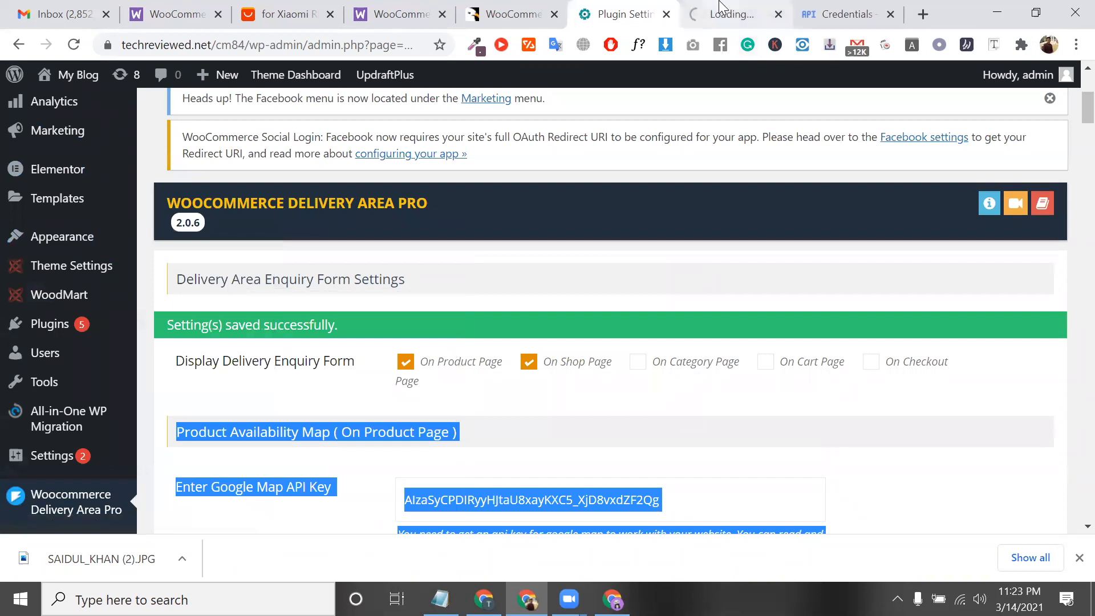
click(720, 8)
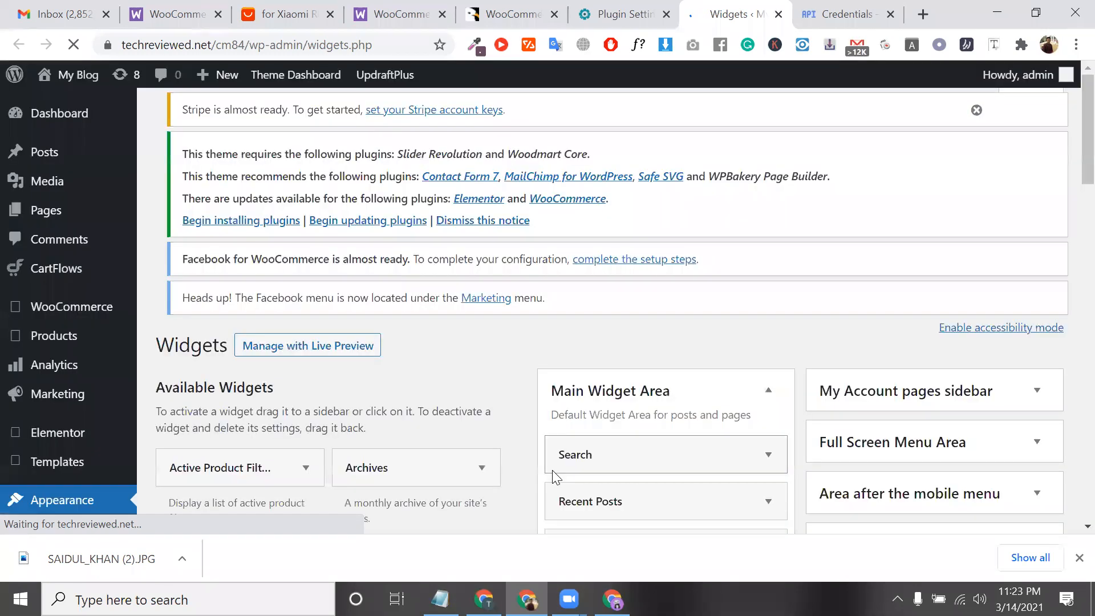
- Look through the available widgets and the widget areas for one belonging to the delivery area plugin
scroll(570, 476, down, 6)
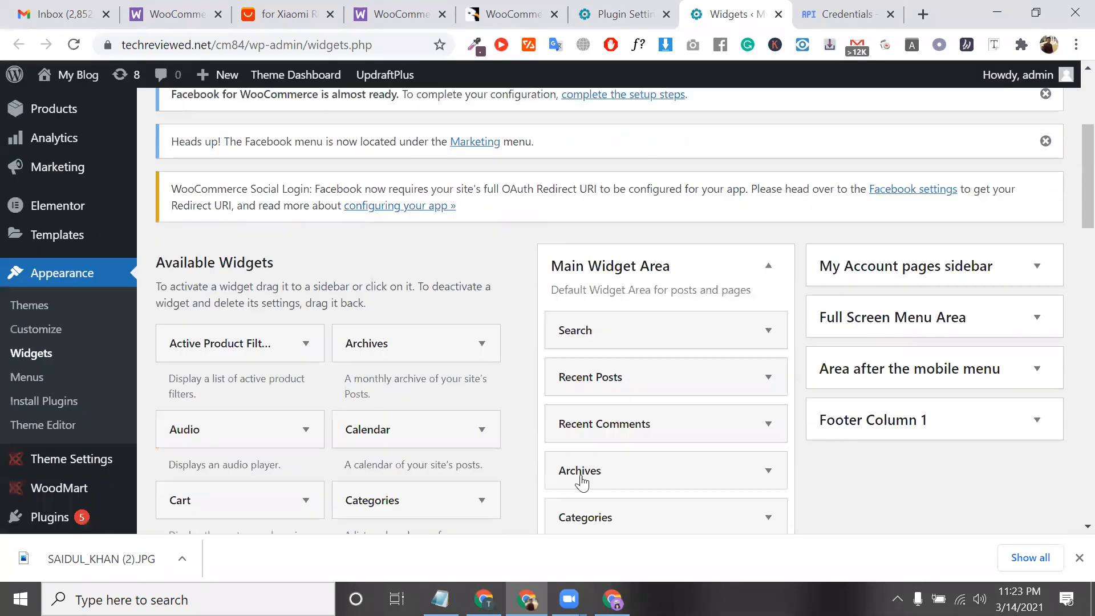
scroll(488, 401, down, 6)
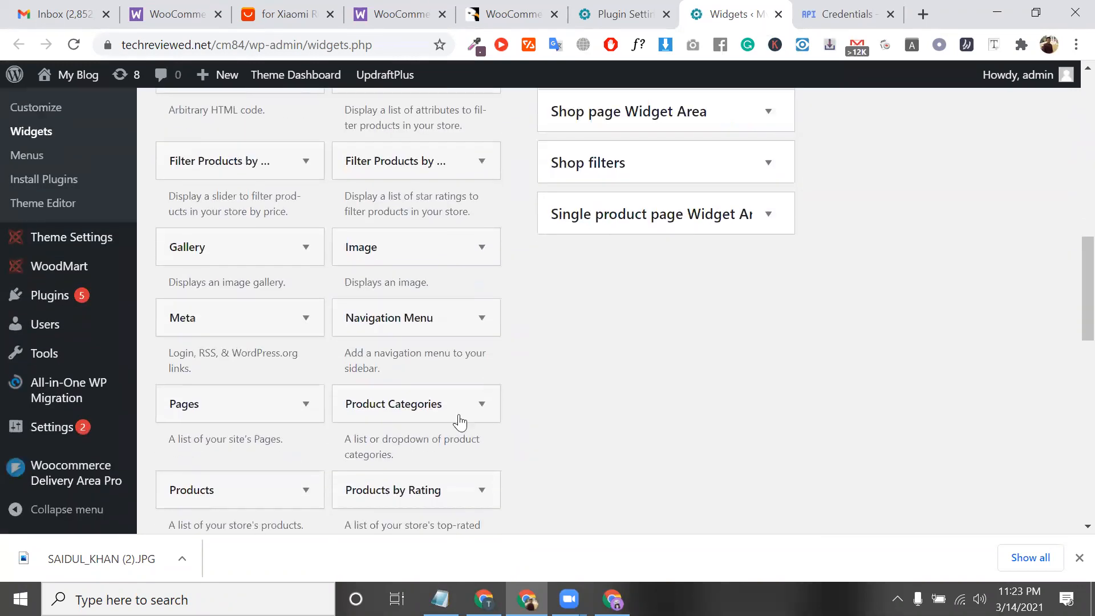
scroll(350, 275, up, 6)
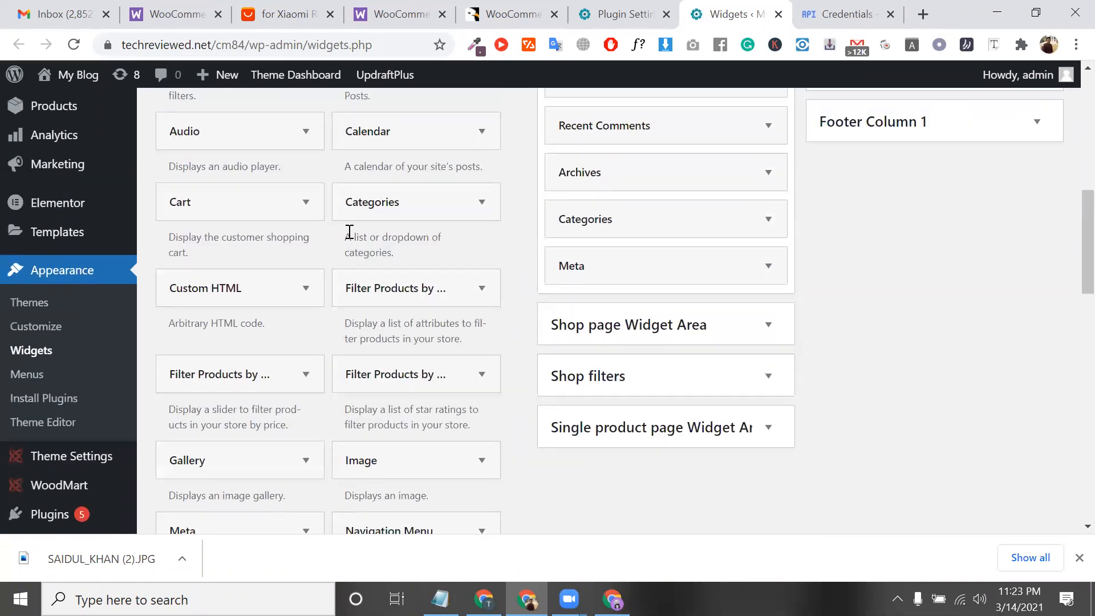
scroll(371, 341, down, 7)
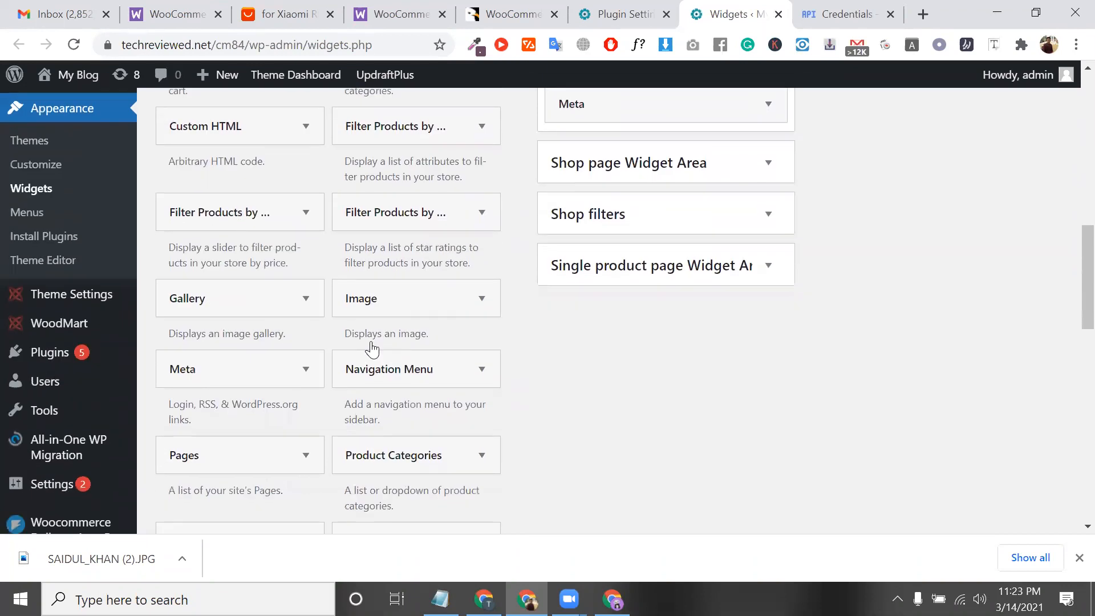
scroll(371, 348, down, 7)
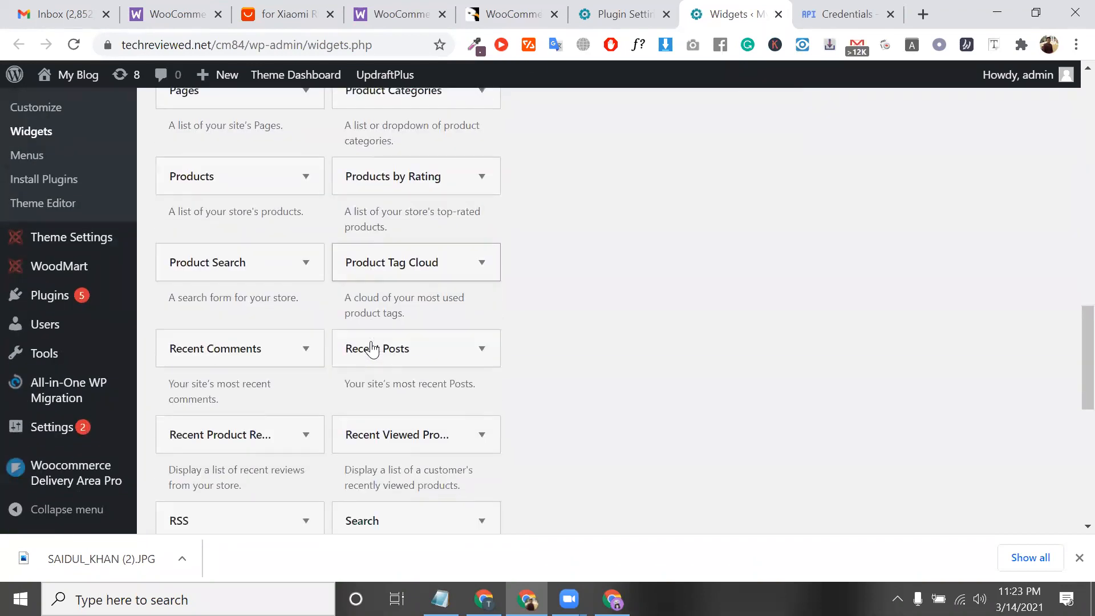
scroll(372, 342, down, 4)
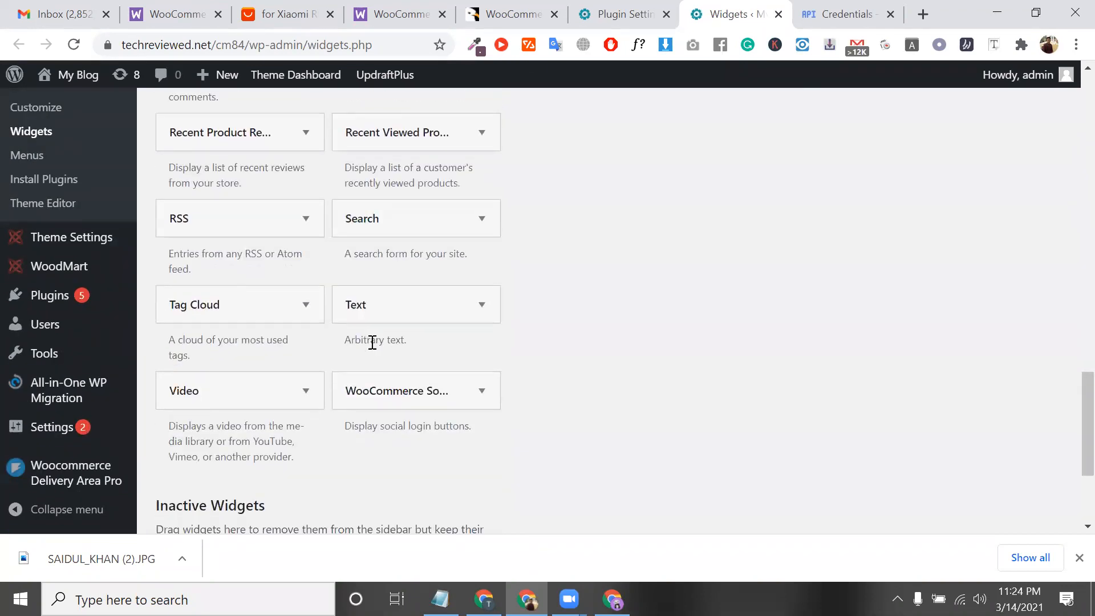
scroll(371, 341, down, 3)
scroll(371, 341, up, 10)
scroll(372, 348, up, 12)
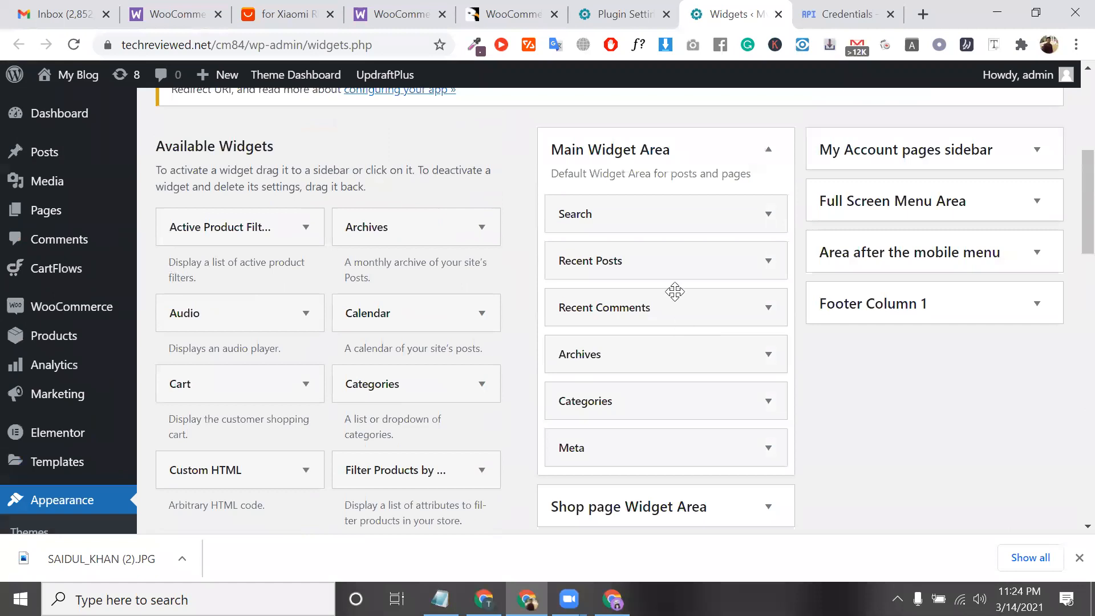
scroll(369, 502, down, 5)
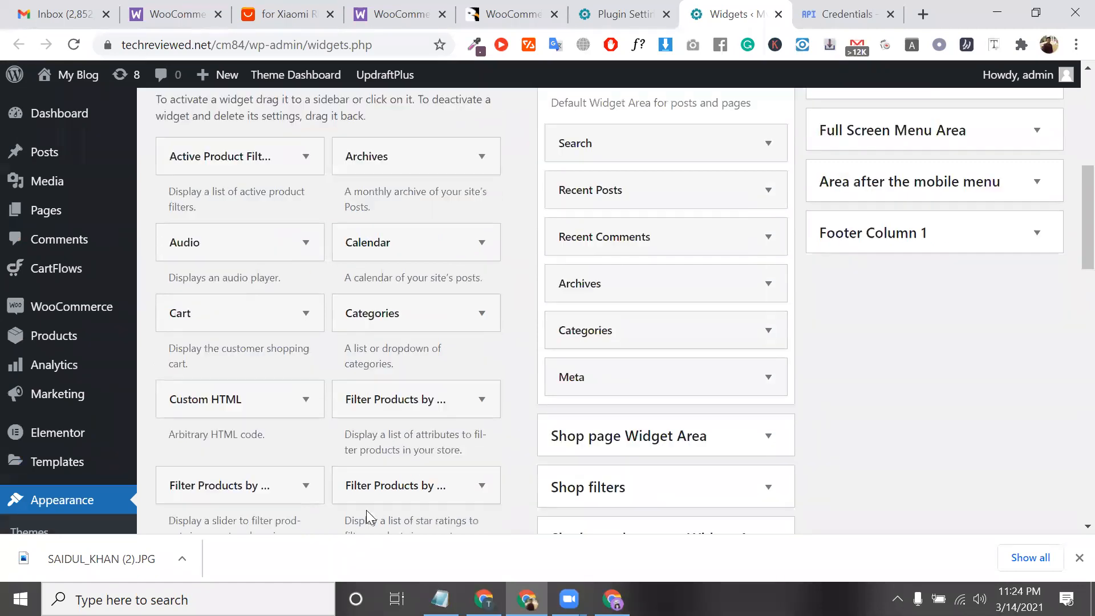
- Open the page for adding new plugins and search the plugin directory for "map"
mouse_move(97, 459)
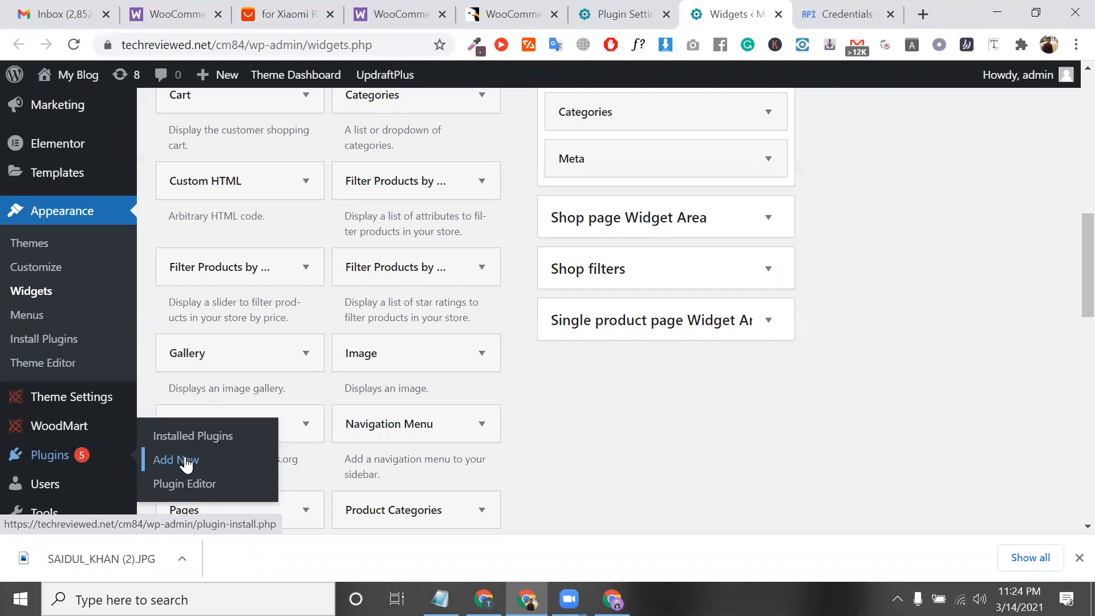
click(186, 464)
scroll(579, 349, up, 3)
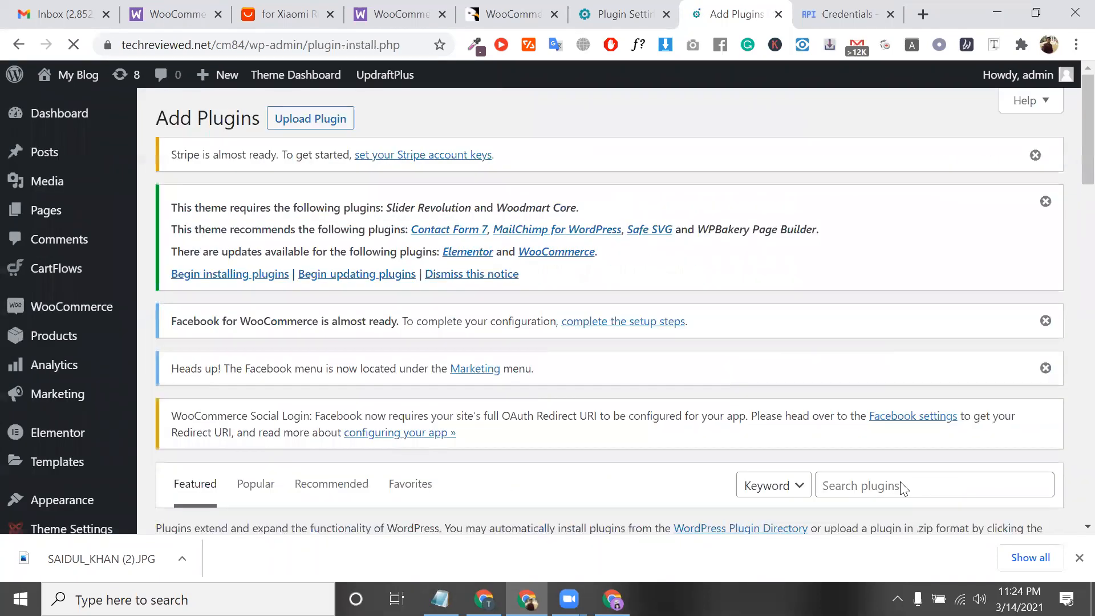
click(881, 487)
text(map)
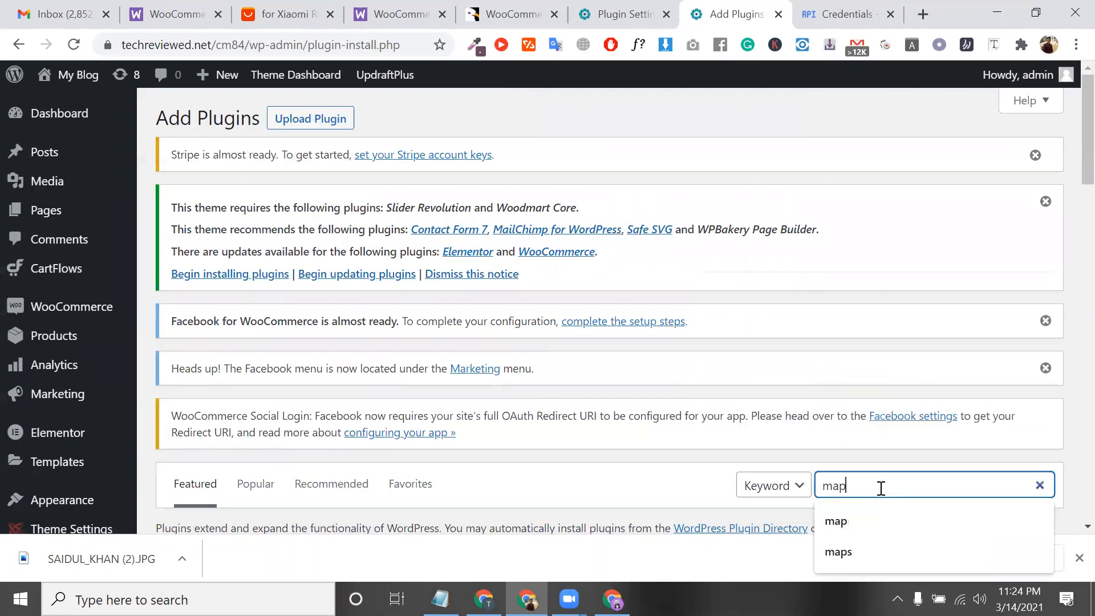
key(Return)
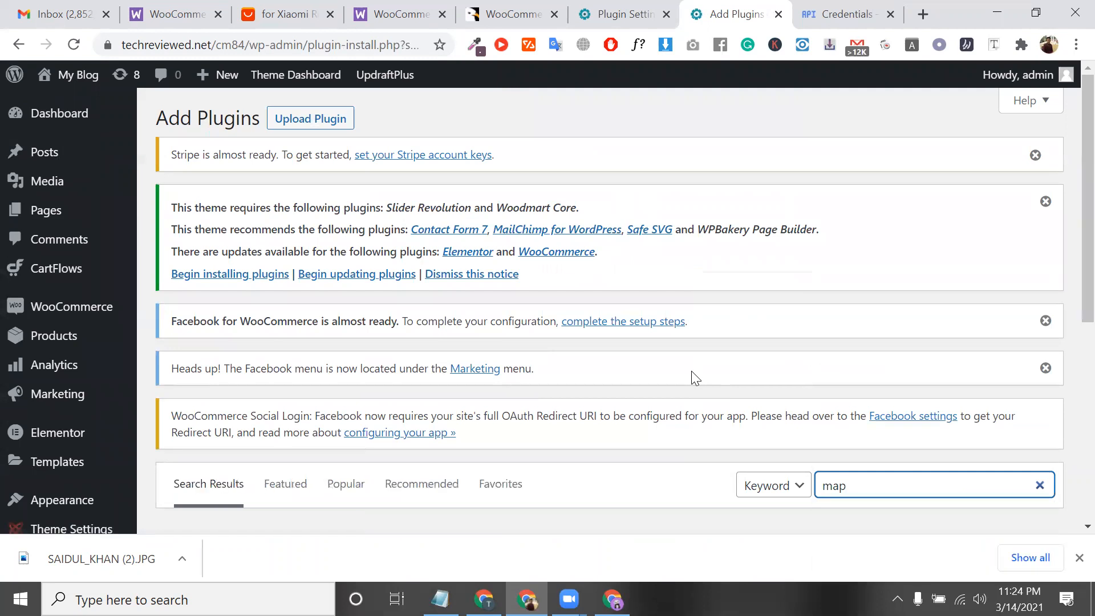
- Install and activate the WP Google Maps plugin from the search results
scroll(691, 371, down, 4)
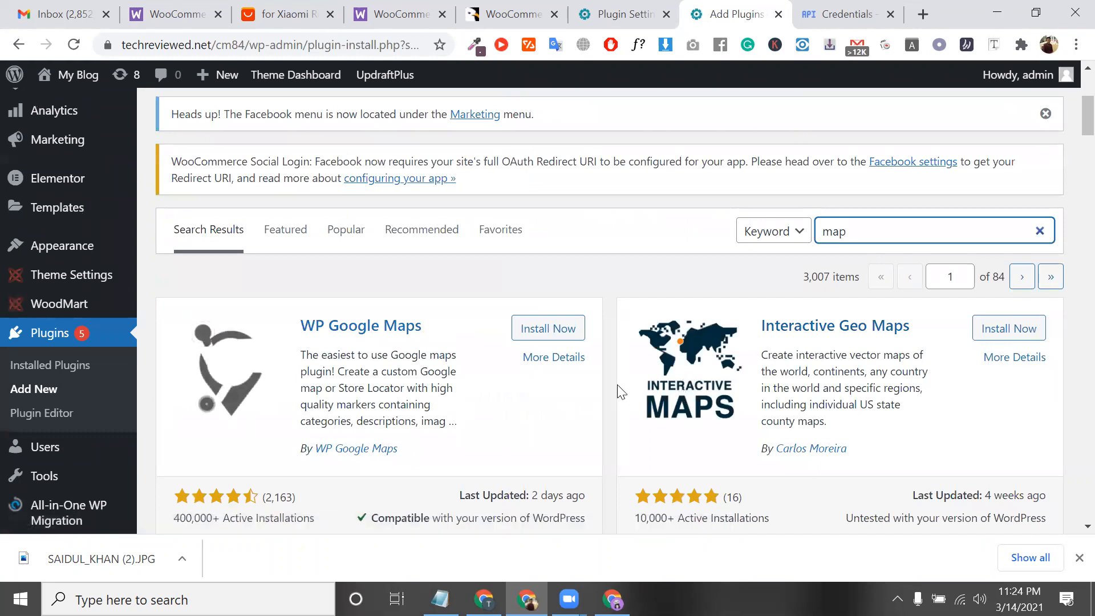
scroll(613, 382, down, 1)
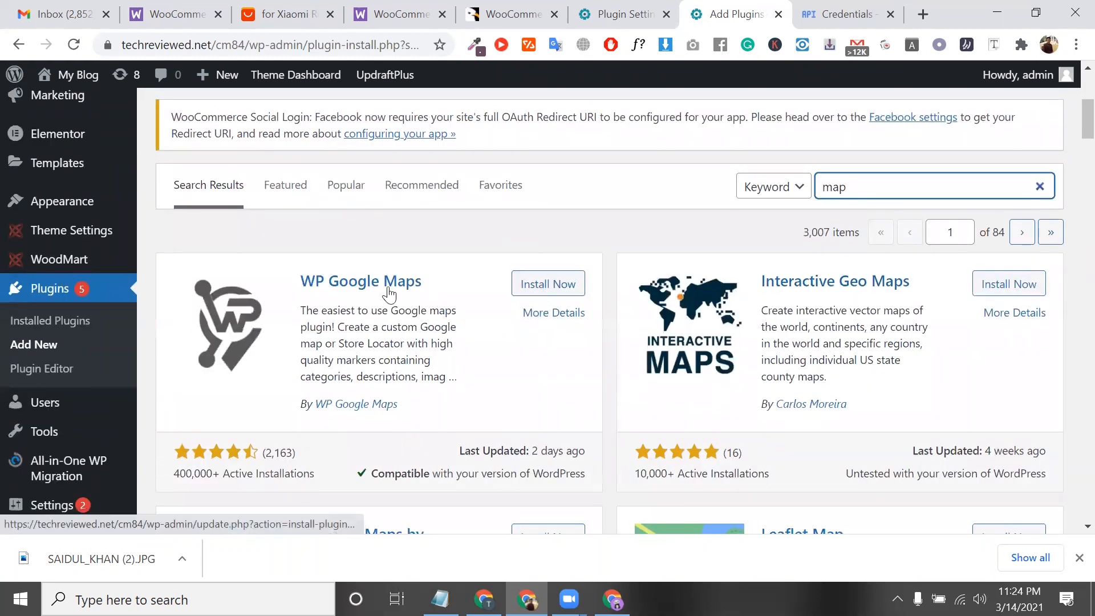
click(575, 297)
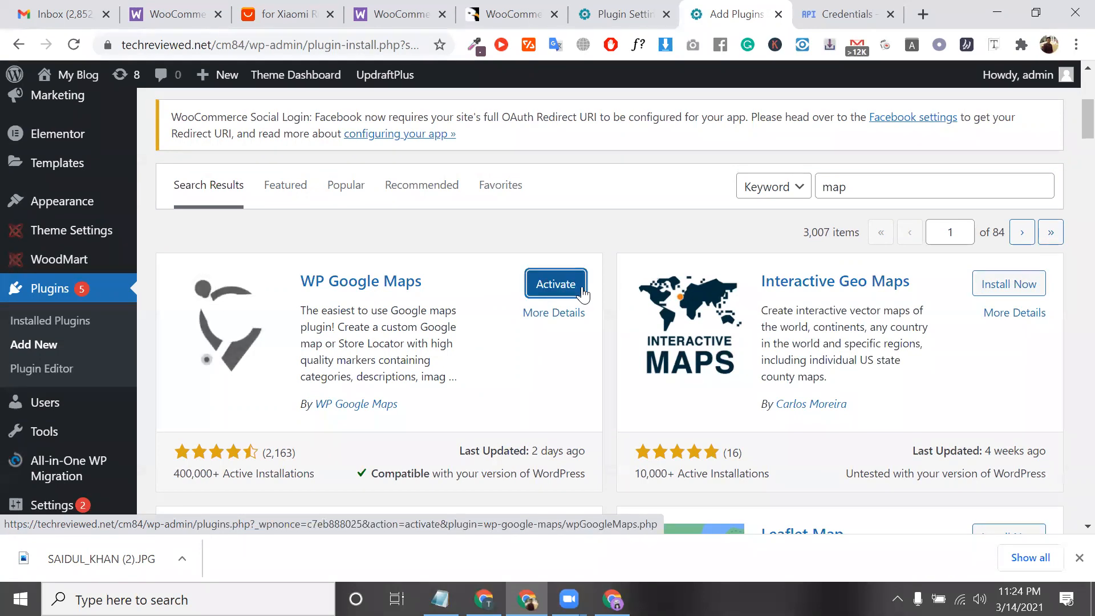
click(583, 293)
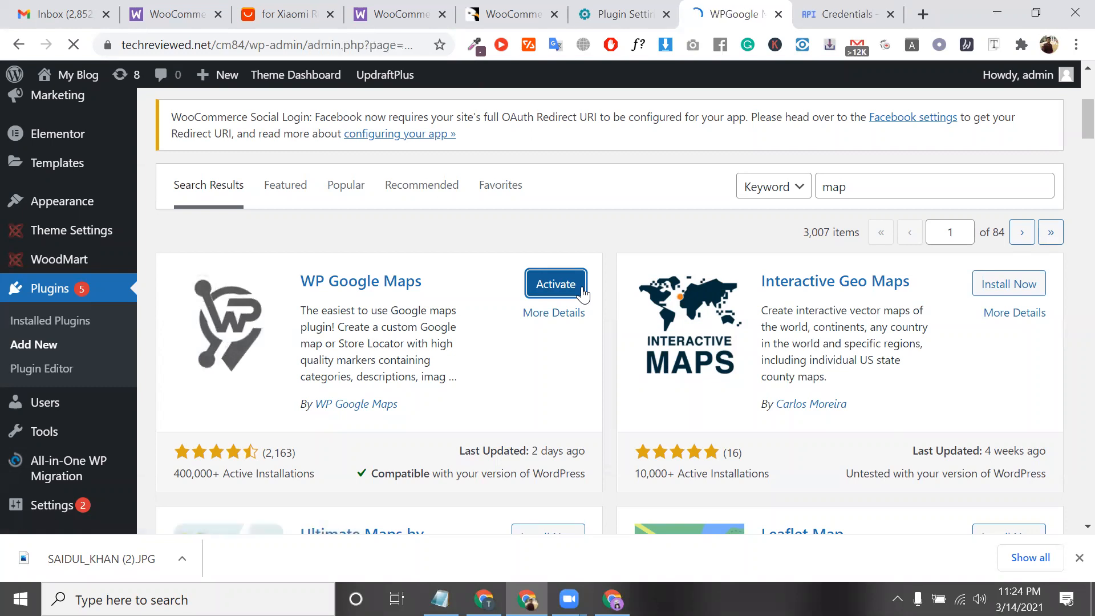
- Copy the created API key from the Google Cloud credentials page and return to the WP Google Maps tab
click(833, 8)
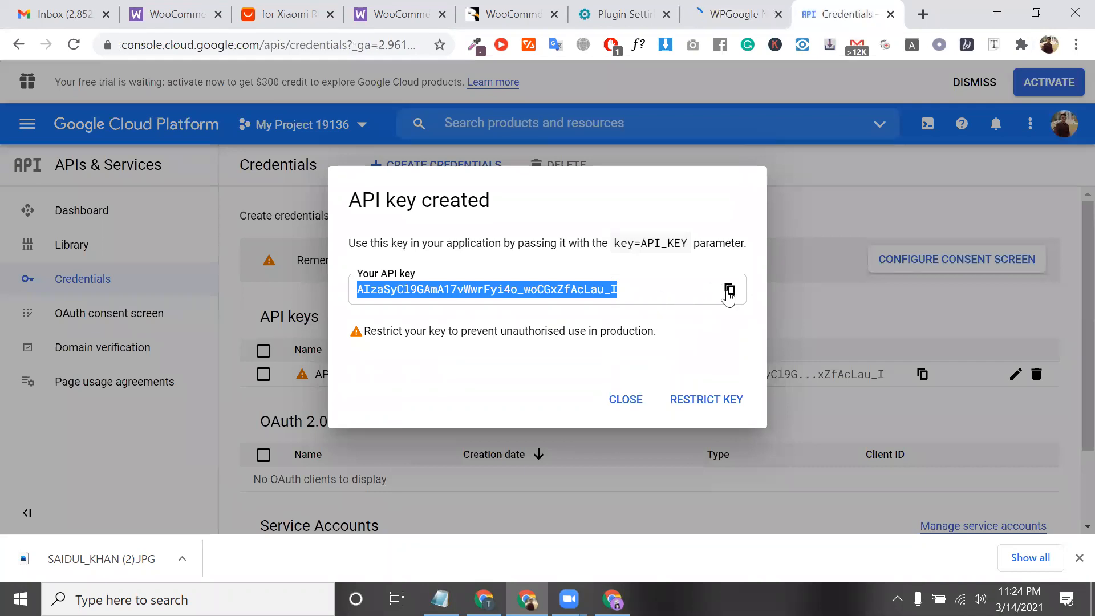
click(730, 291)
click(717, 5)
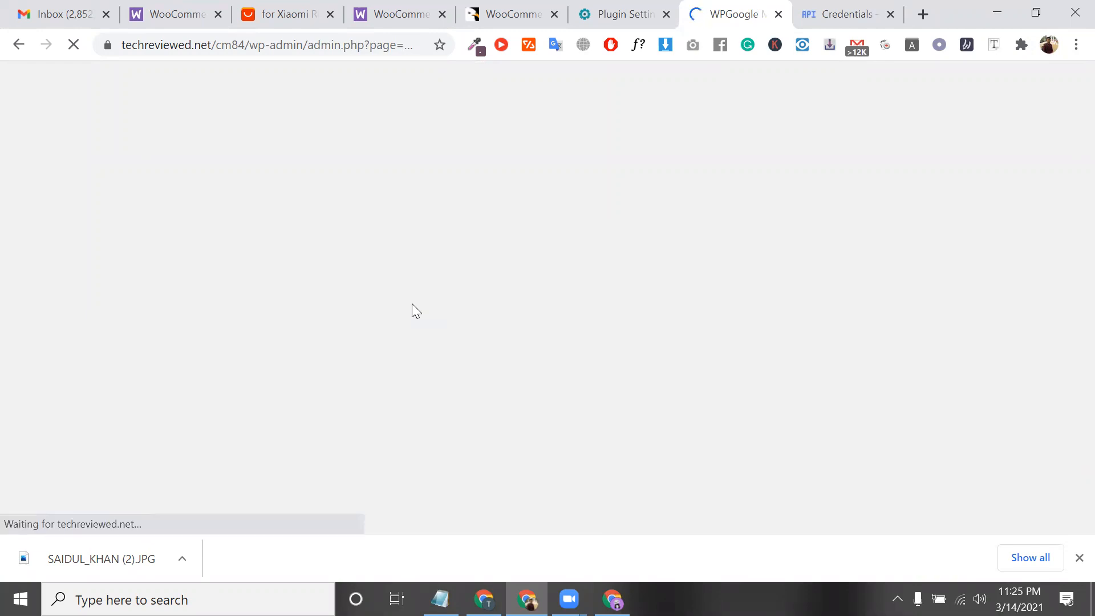
- Look over the WP Google Maps welcome page, skip the introduction and go to the My Maps list
scroll(412, 304, down, 5)
scroll(575, 260, up, 1)
scroll(635, 371, up, 1)
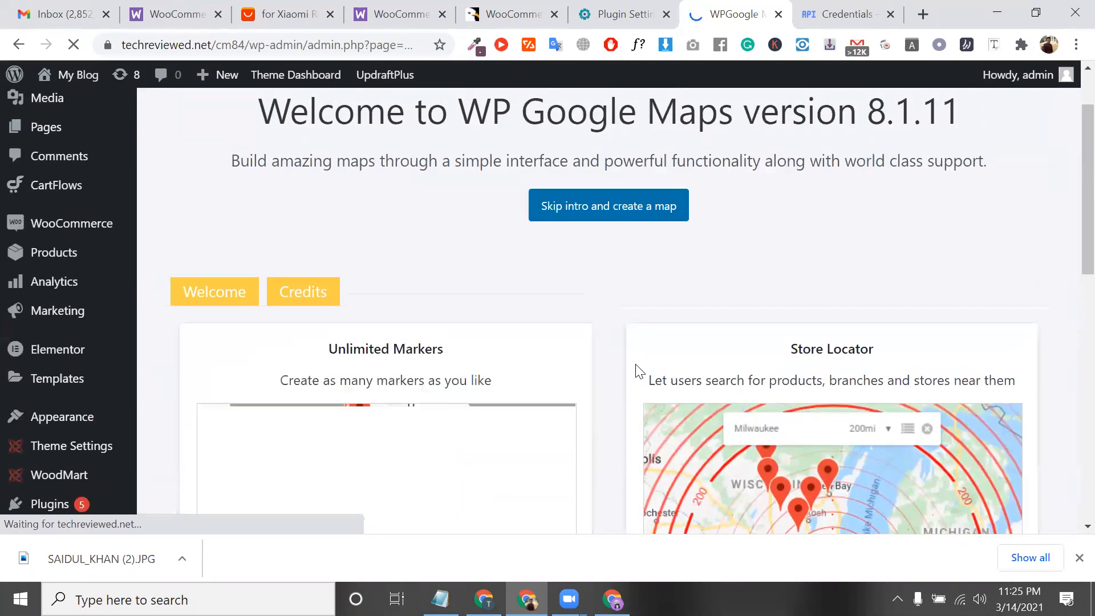
scroll(770, 418, down, 2)
scroll(822, 439, down, 1)
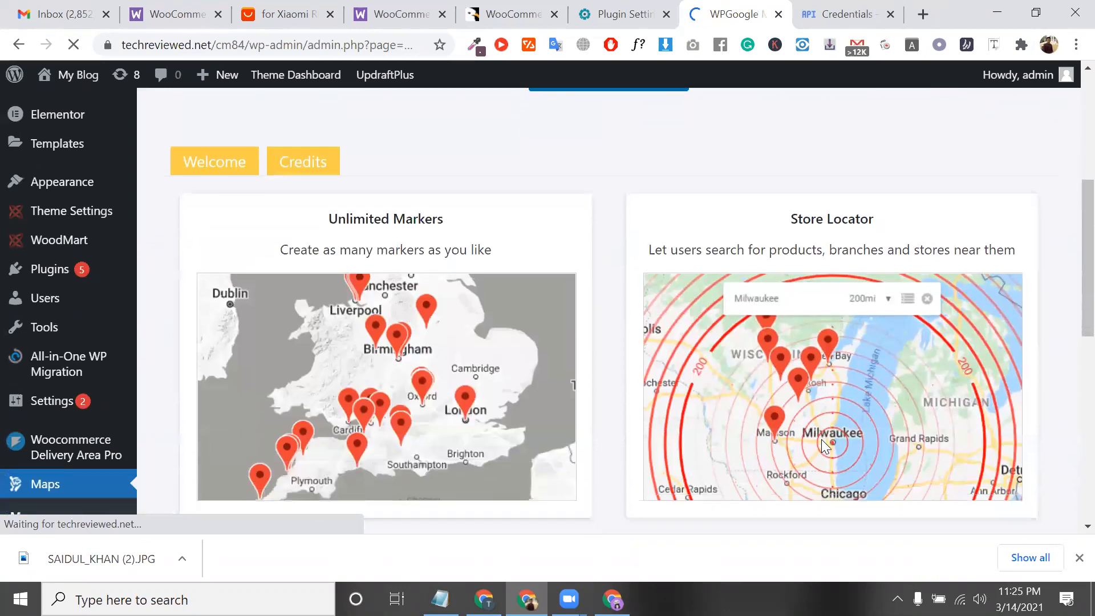
scroll(611, 386, up, 4)
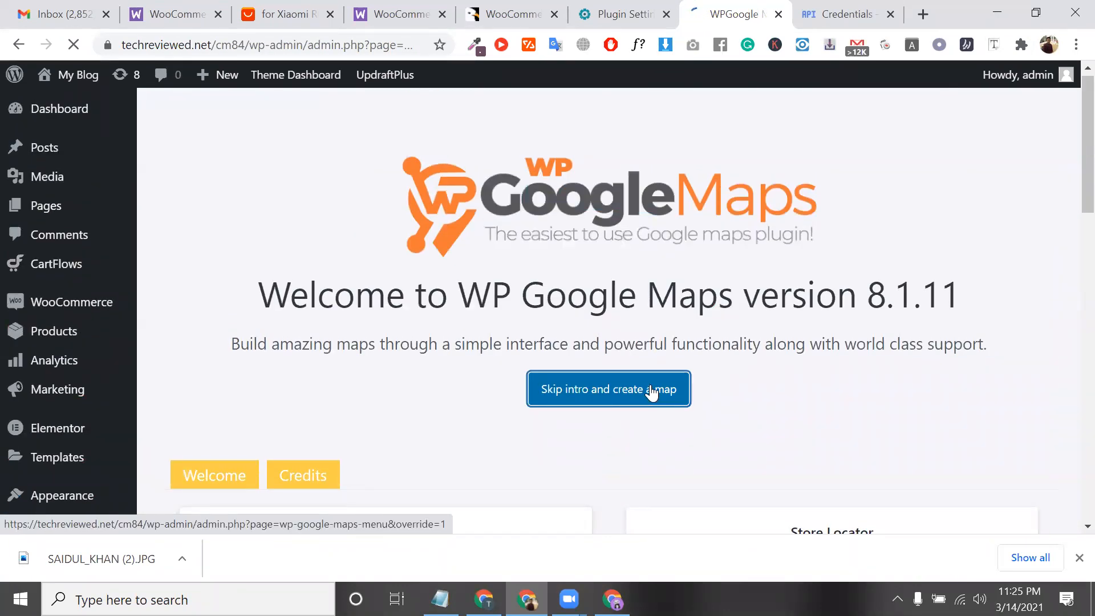
scroll(651, 385, down, 2)
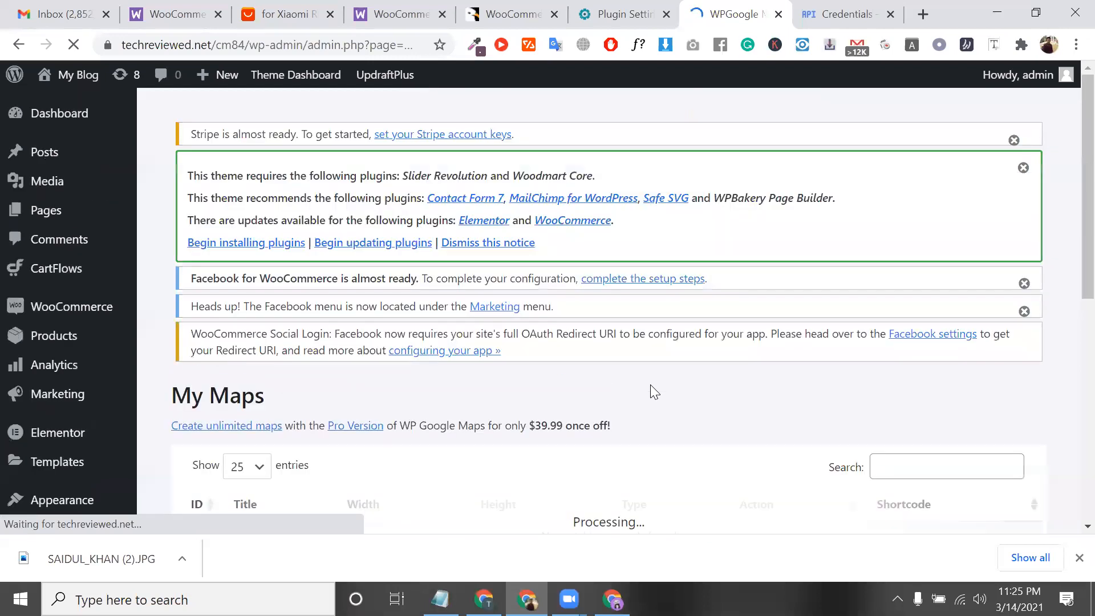
- Open the New Map entry for editing and choose Google Maps as the maps engine
scroll(650, 384, down, 5)
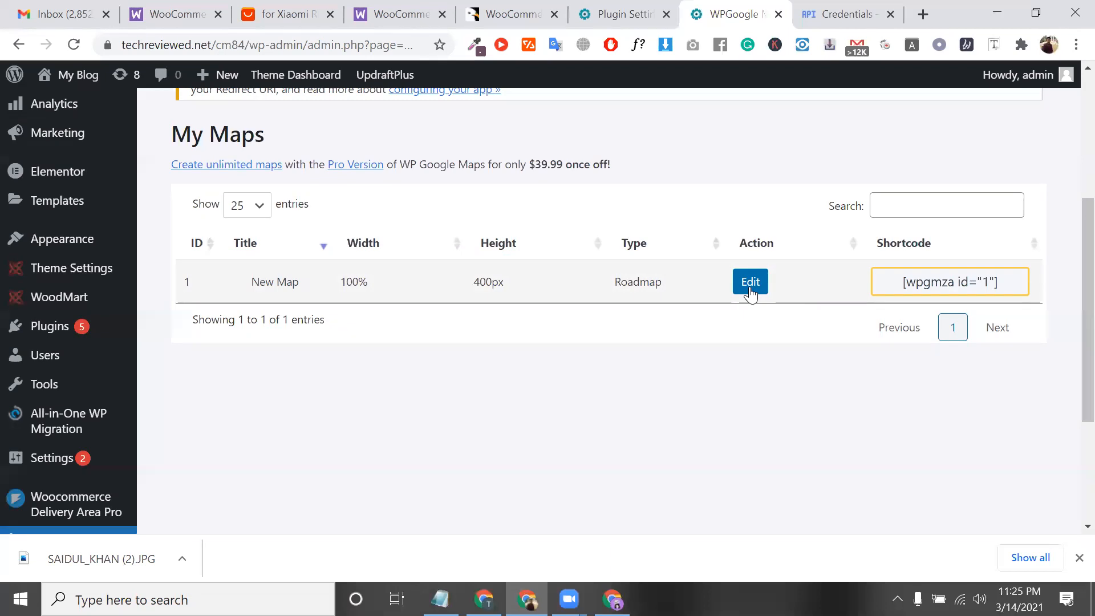
scroll(751, 292, up, 3)
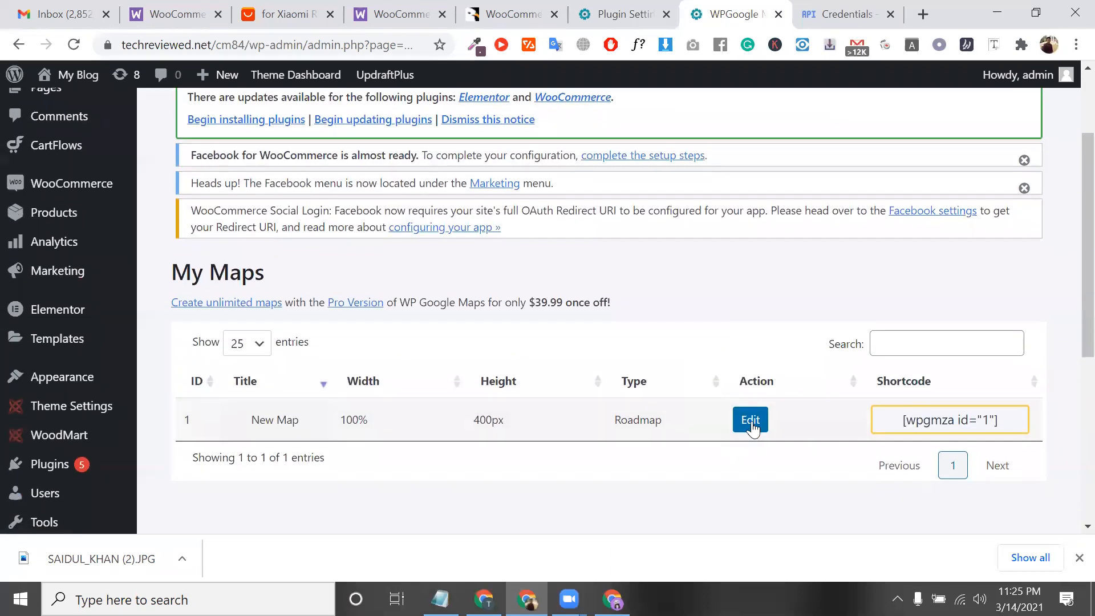
click(751, 421)
scroll(739, 415, down, 3)
scroll(557, 399, down, 4)
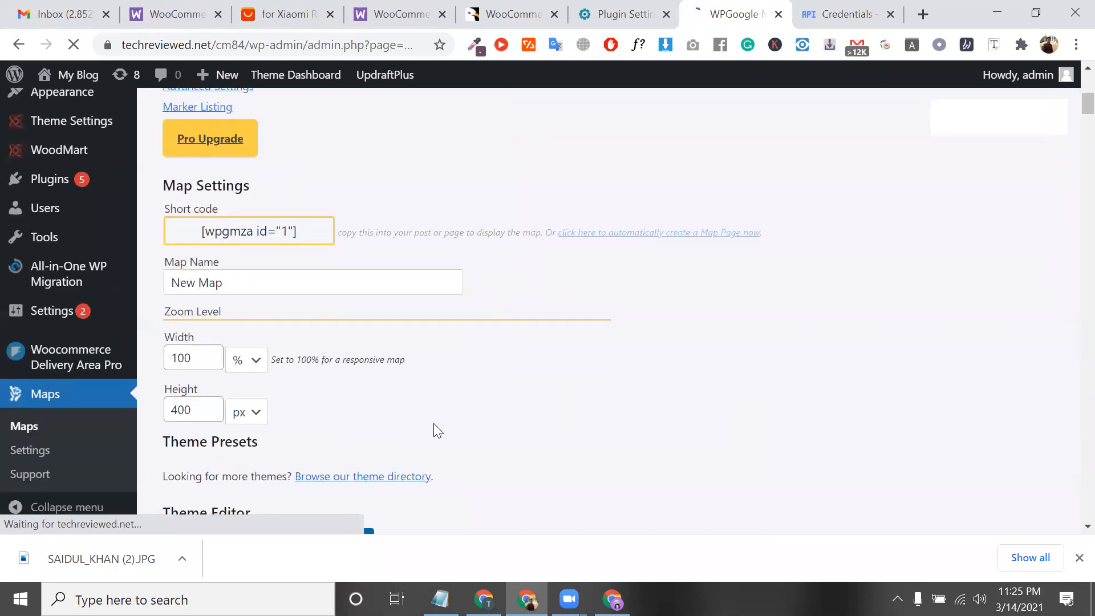
scroll(434, 423, down, 5)
scroll(434, 430, down, 5)
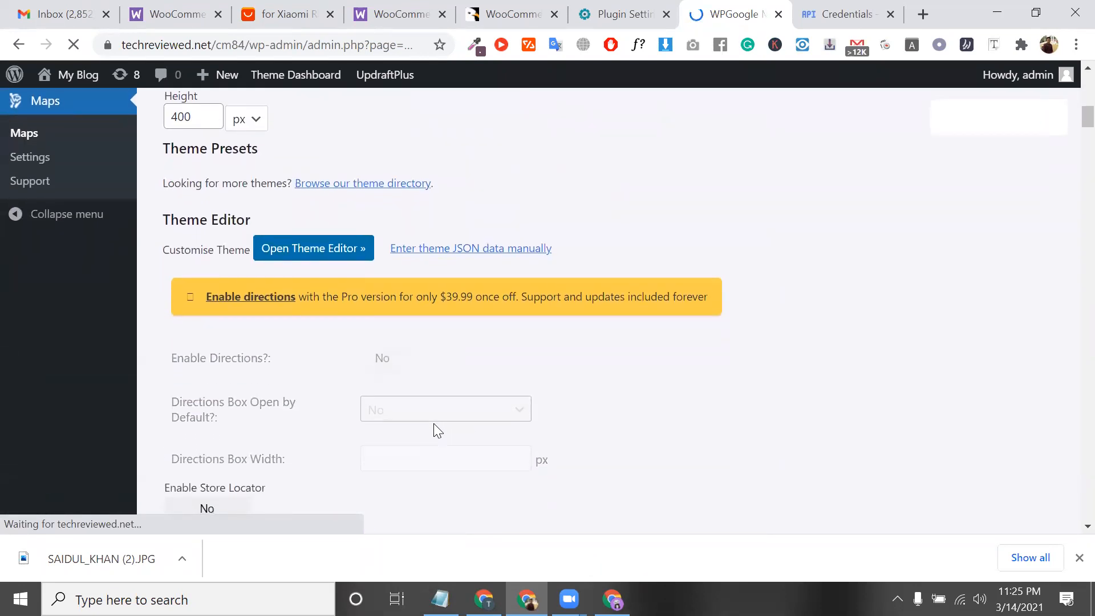
scroll(434, 431, down, 1)
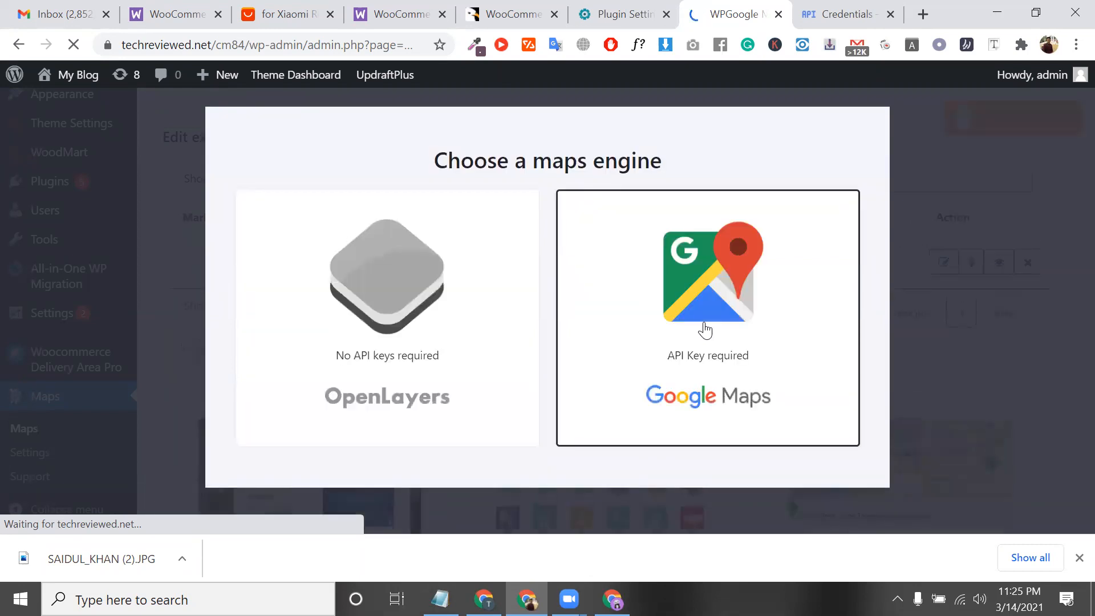
click(724, 389)
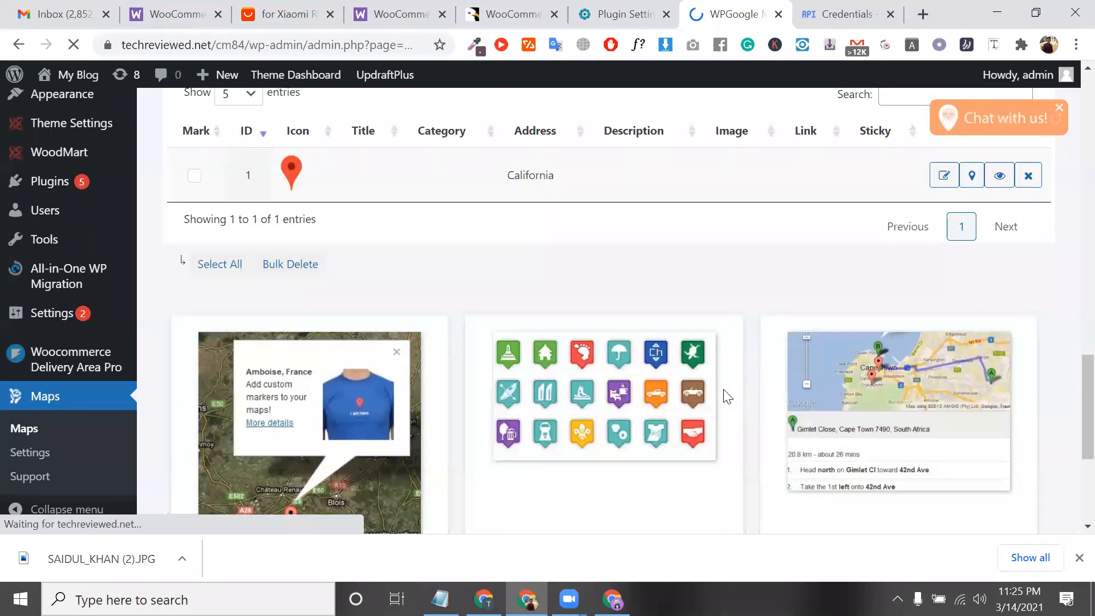
- Examine the map editor's existing markers, new marker form and Heatmaps options
scroll(725, 394, down, 4)
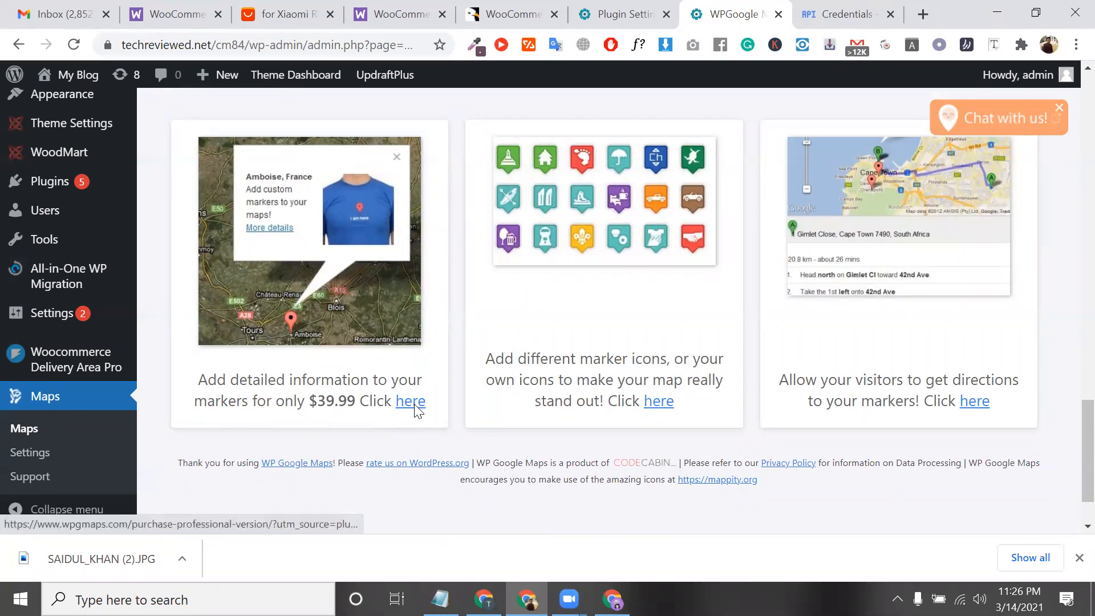
scroll(415, 407, up, 5)
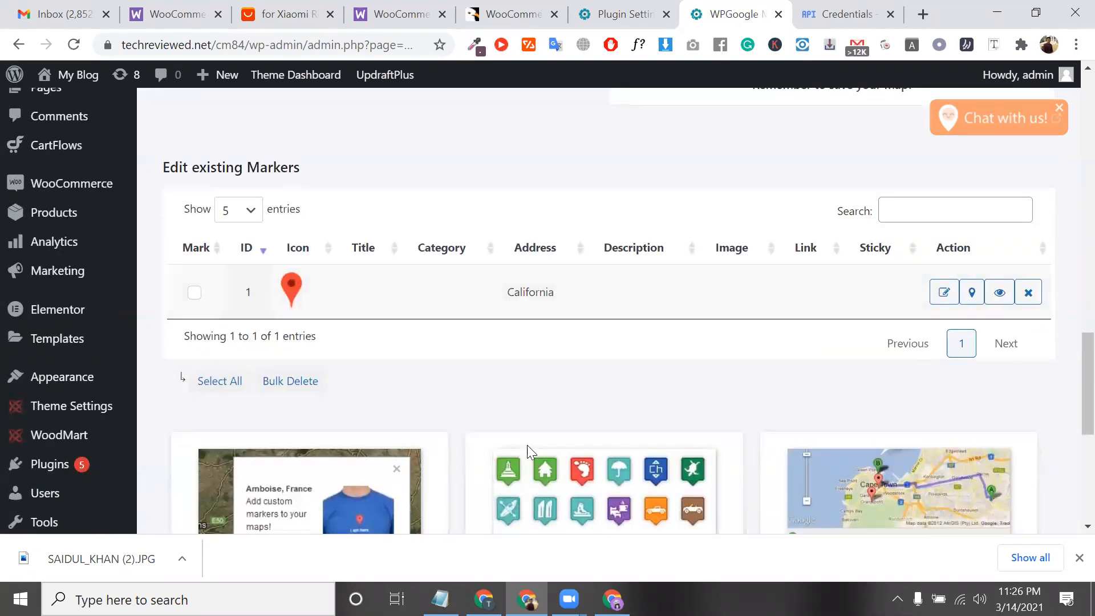
scroll(527, 445, down, 2)
scroll(527, 445, up, 5)
scroll(527, 450, up, 6)
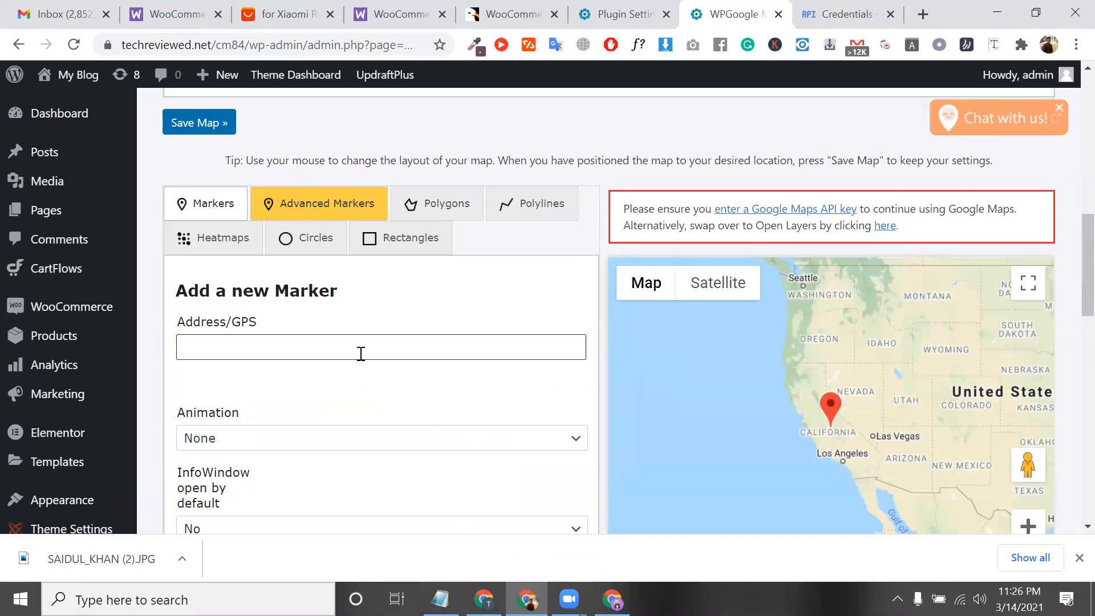
click(220, 238)
scroll(386, 347, down, 15)
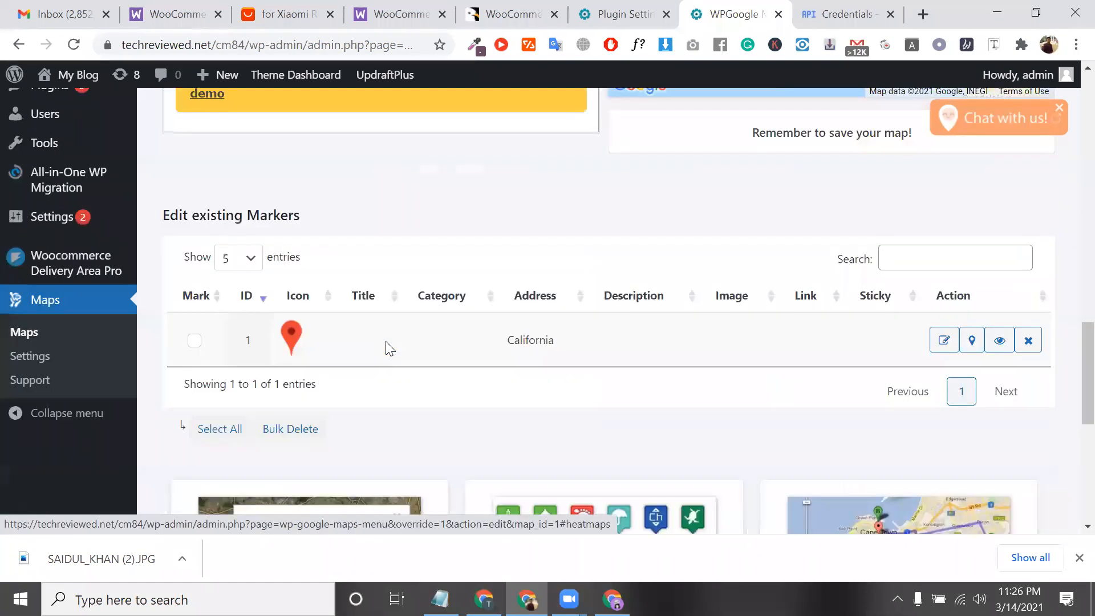
- View the Pro version page linked from the visitor directions feature and return to the map editor
scroll(385, 341, down, 3)
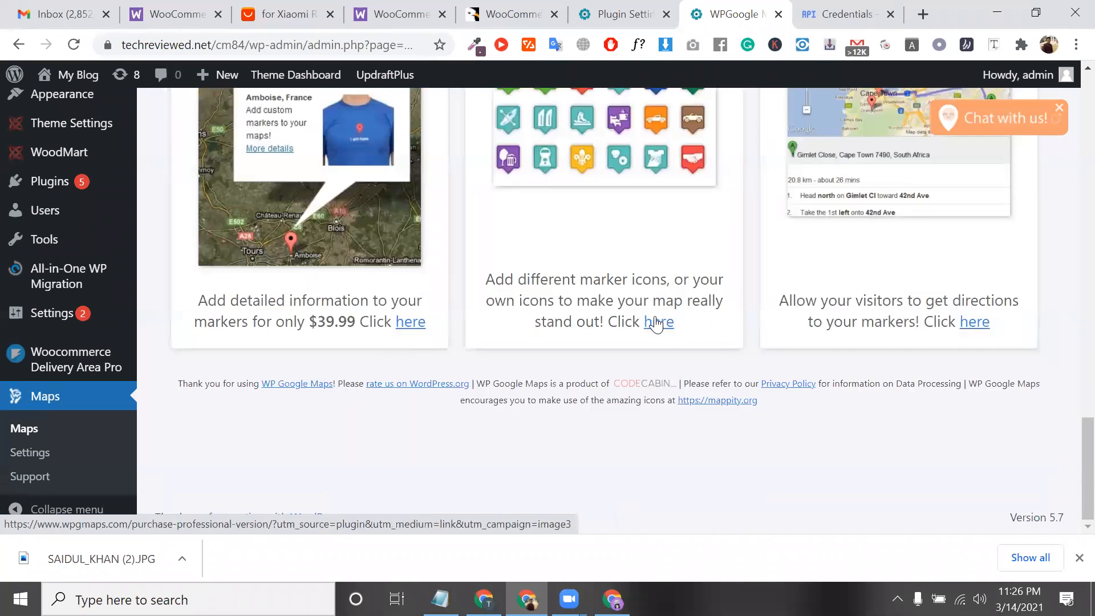
scroll(656, 317, up, 5)
scroll(833, 351, down, 4)
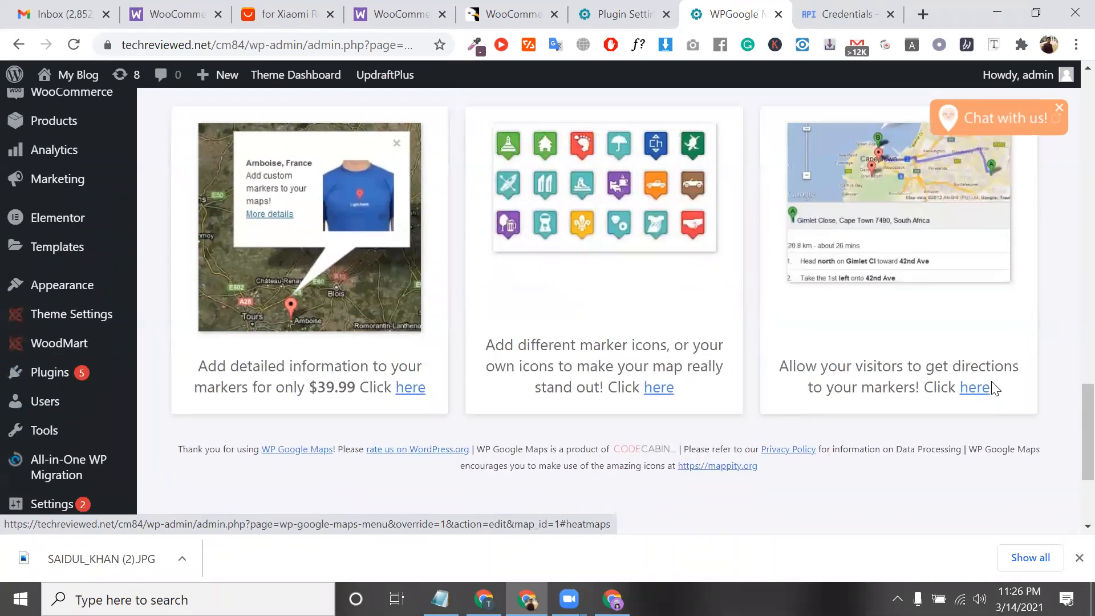
click(975, 388)
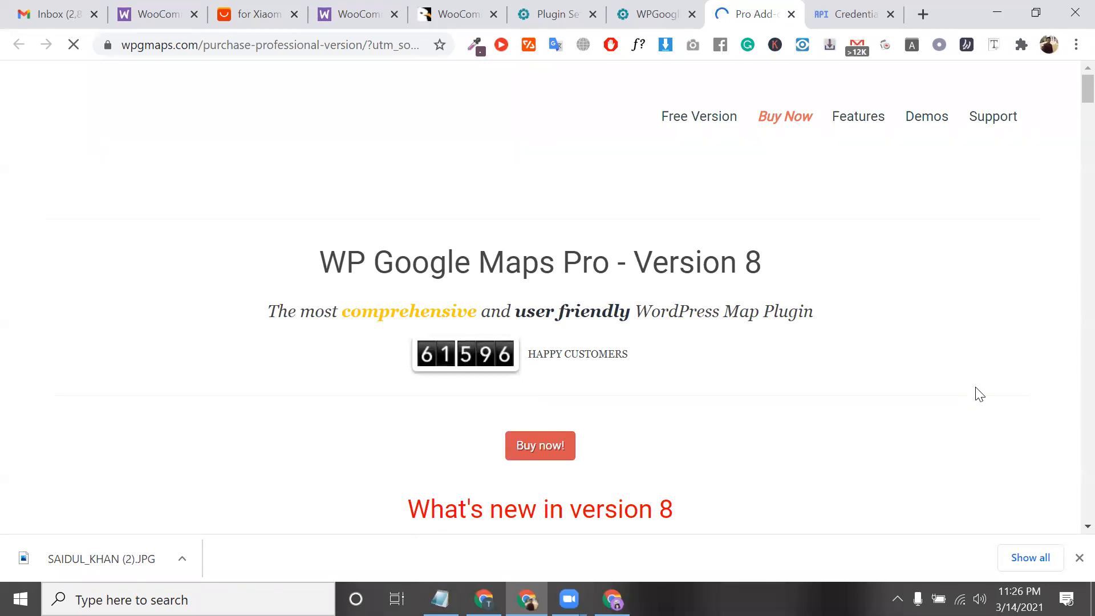
click(662, 14)
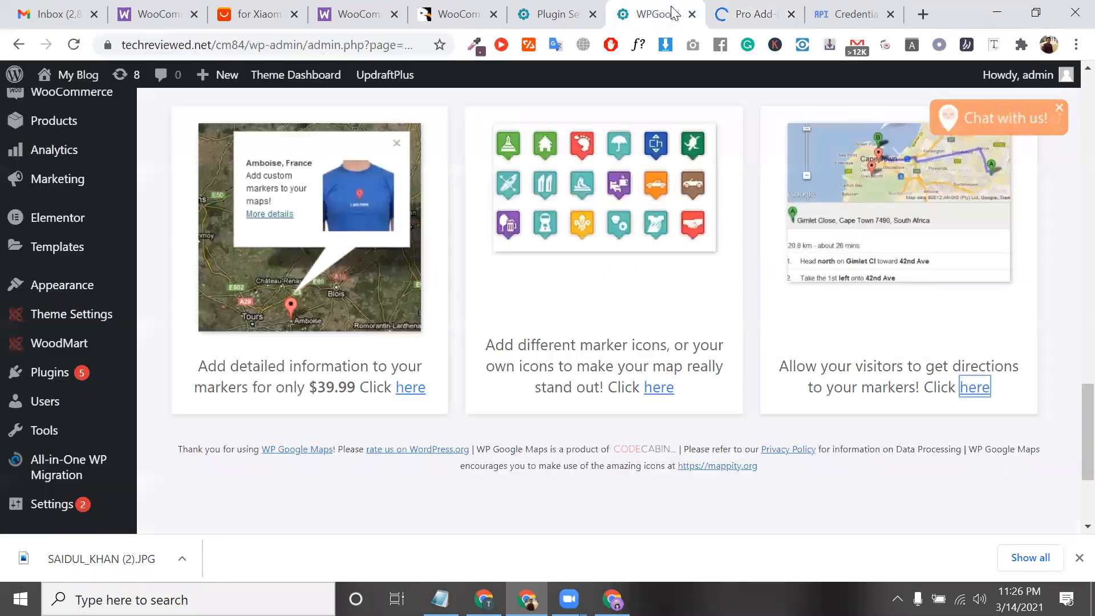
- Open the plugin settings through the map editor's link for entering a Google Maps API key
scroll(627, 260, up, 7)
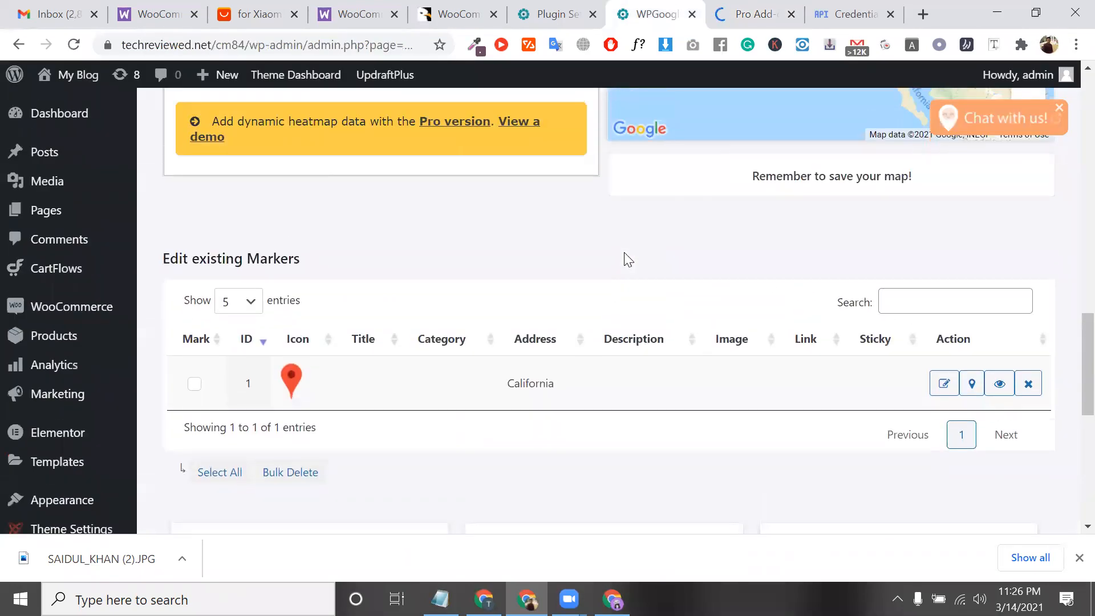
scroll(591, 353, up, 4)
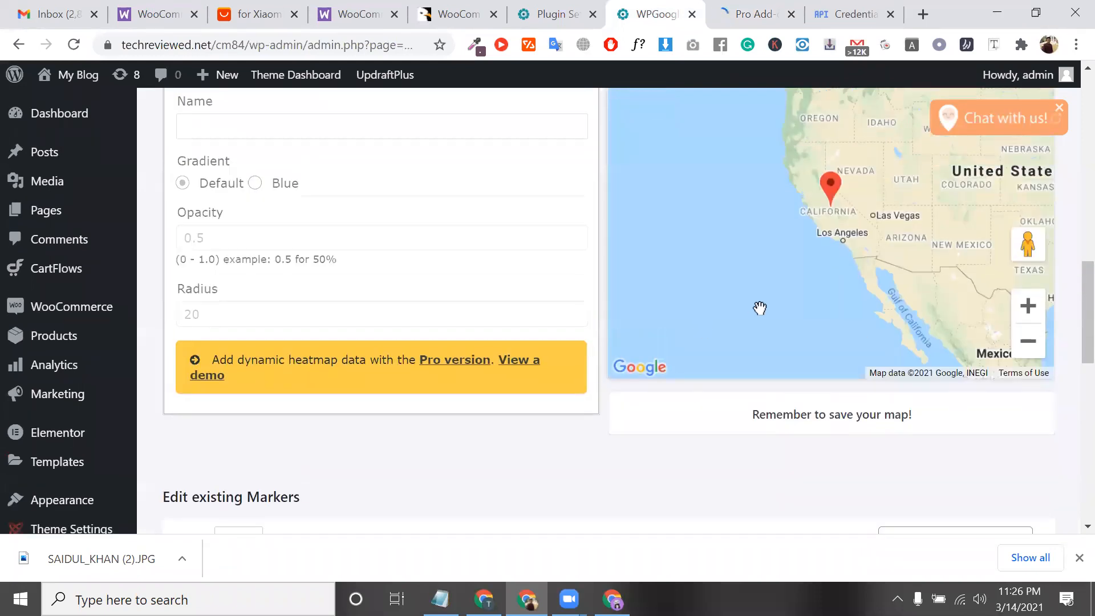
scroll(760, 308, up, 4)
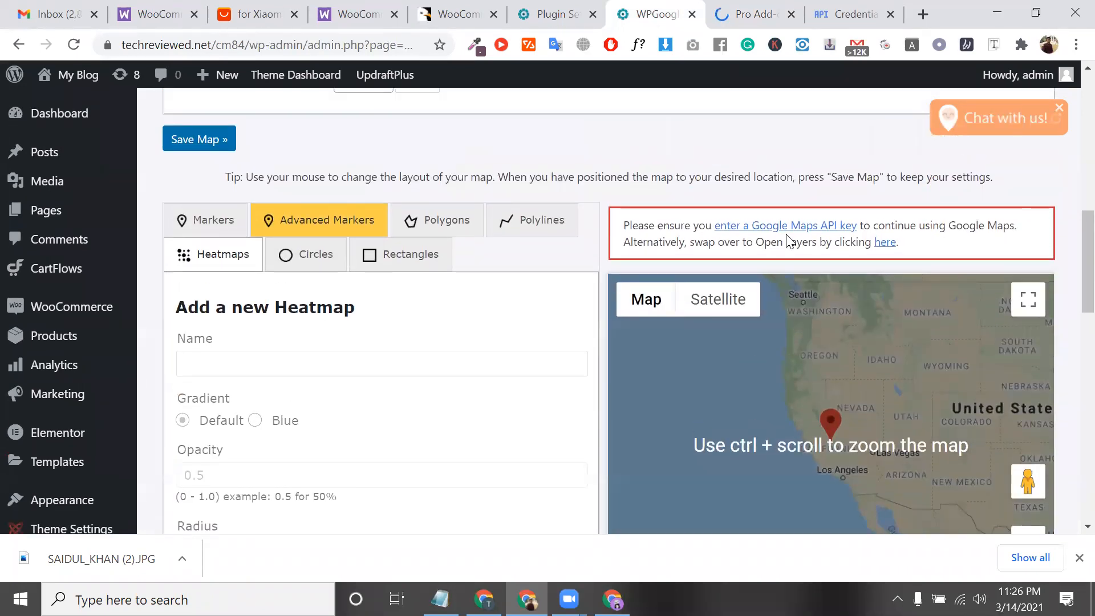
click(789, 228)
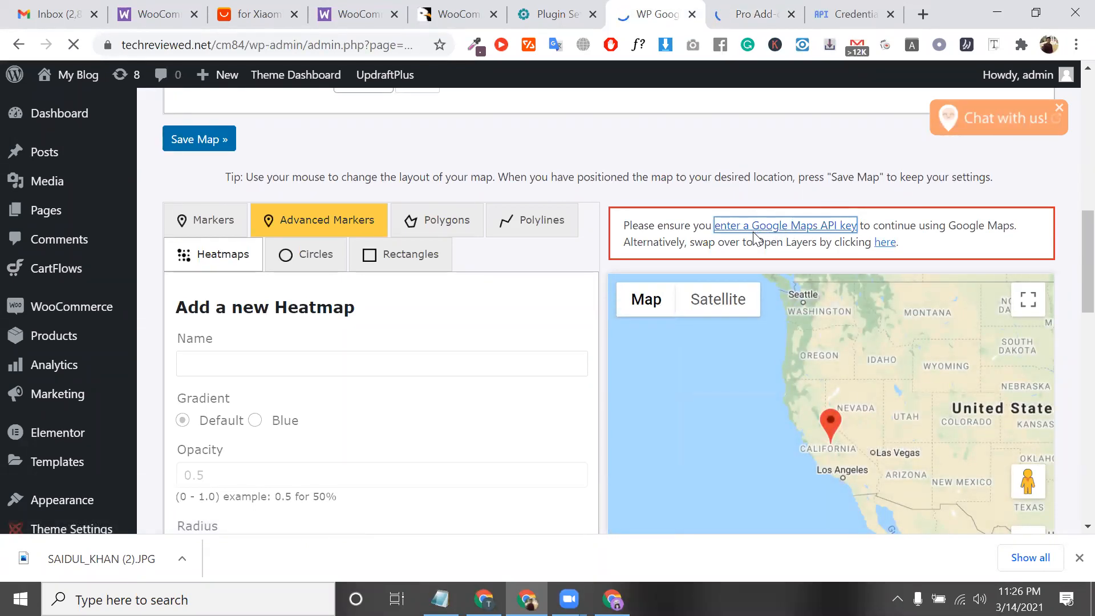
- Look through the WP Google Maps General Settings for a field that takes the Google Maps API key
scroll(616, 336, down, 4)
scroll(617, 336, down, 12)
scroll(617, 335, up, 8)
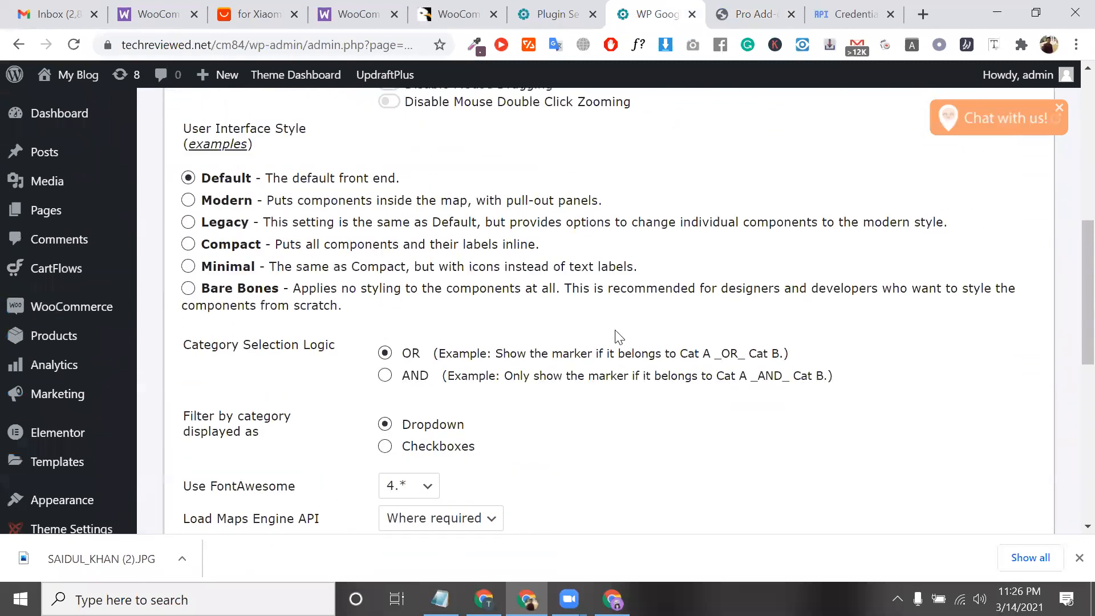
scroll(616, 336, up, 5)
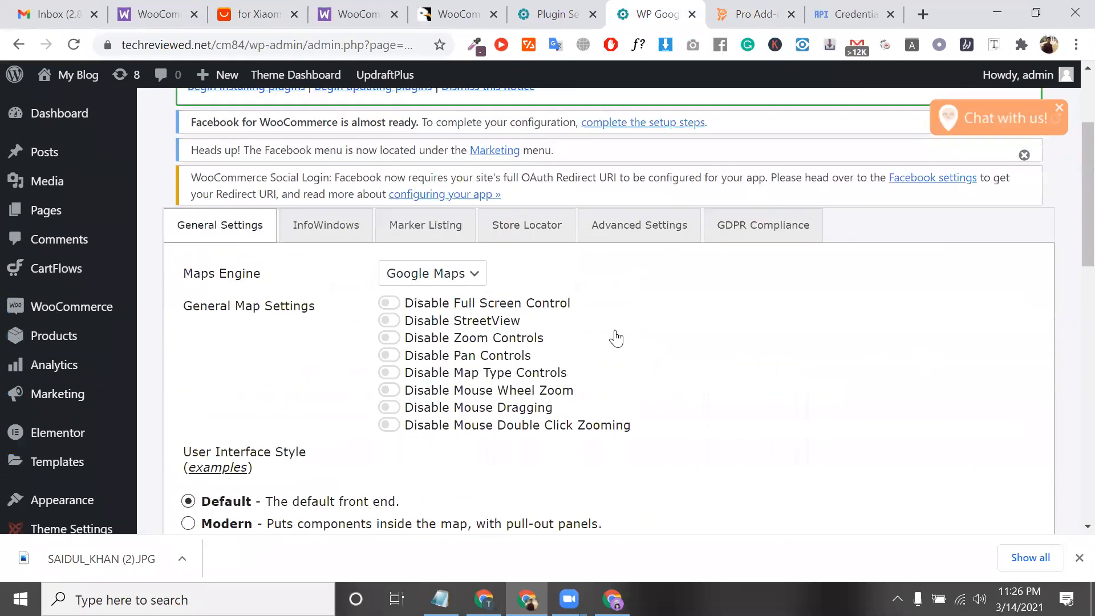
scroll(571, 353, down, 4)
scroll(575, 354, down, 6)
scroll(576, 356, up, 1)
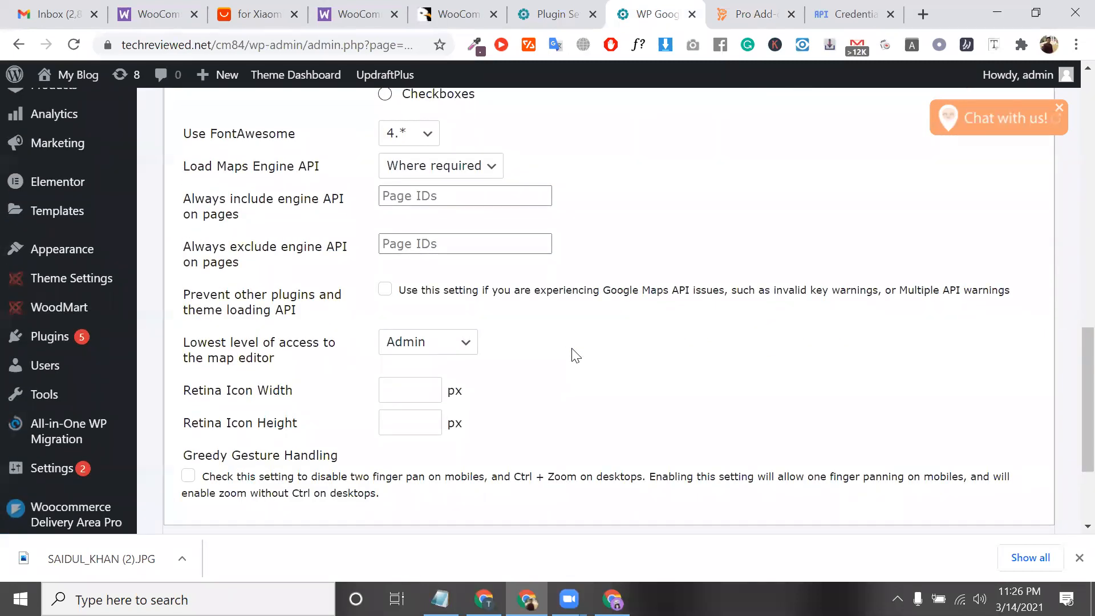
- Look through the InfoWindows, Marker Listing and Store Locator settings and open the Advanced Settings for the Google Maps API key
scroll(575, 356, down, 3)
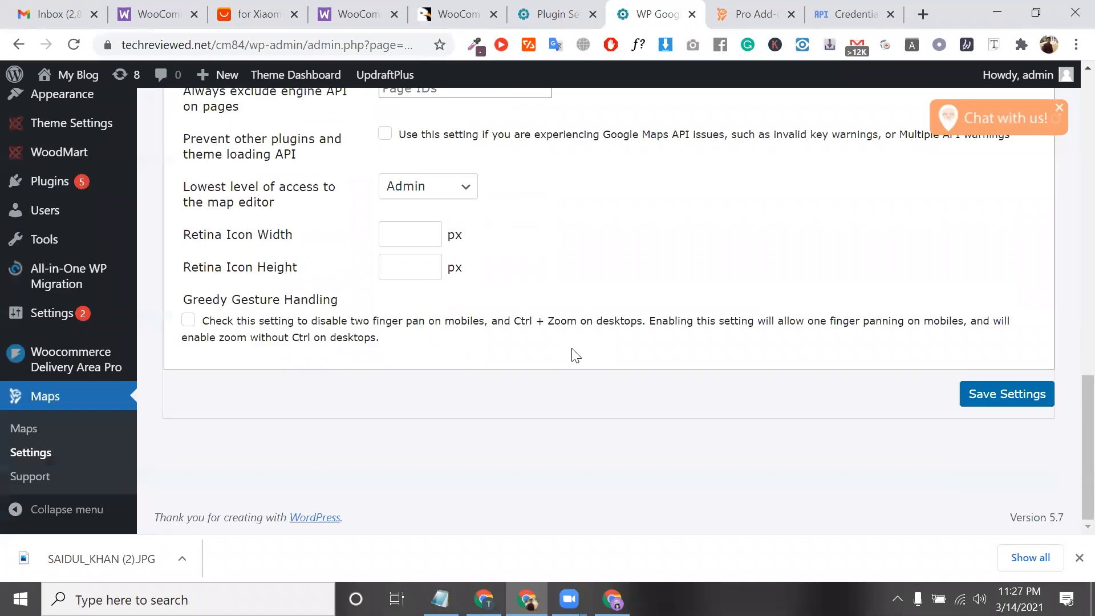
scroll(575, 355, up, 15)
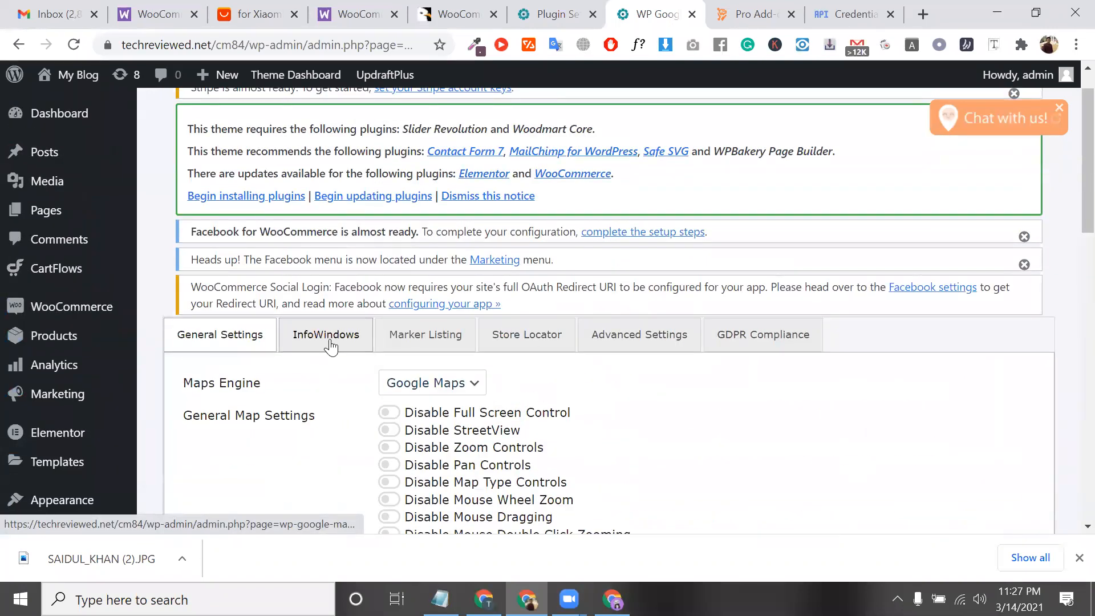
click(334, 341)
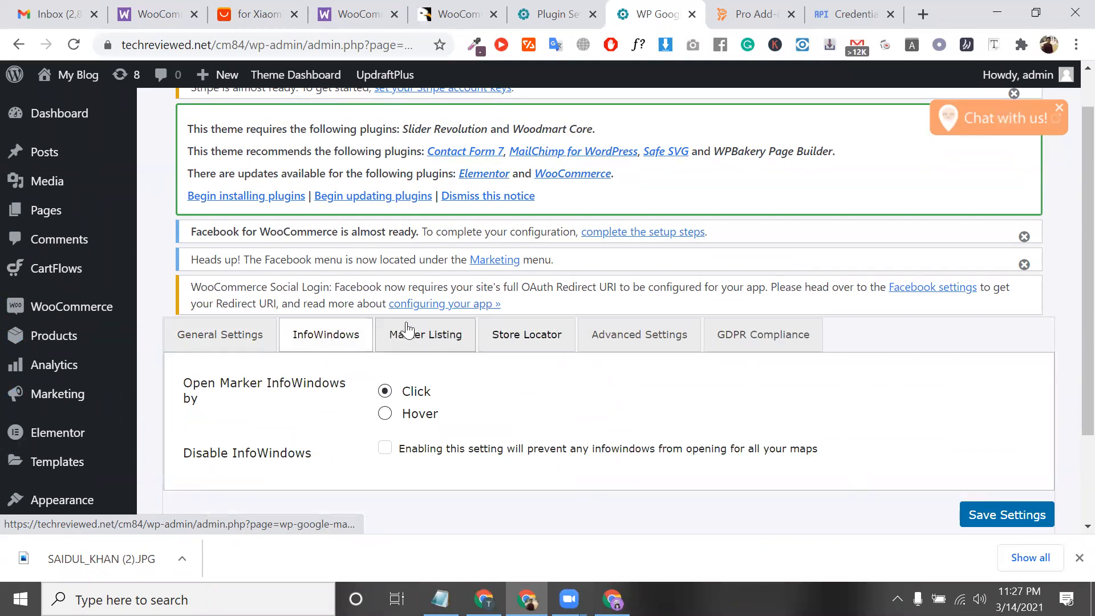
click(419, 339)
click(502, 345)
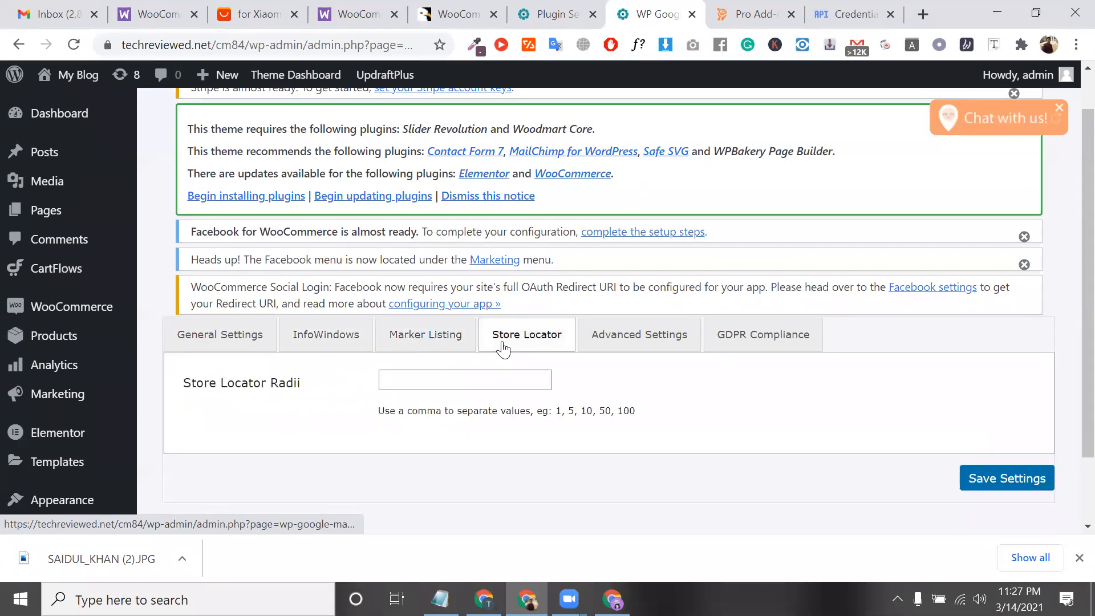
scroll(502, 345, down, 1)
click(641, 317)
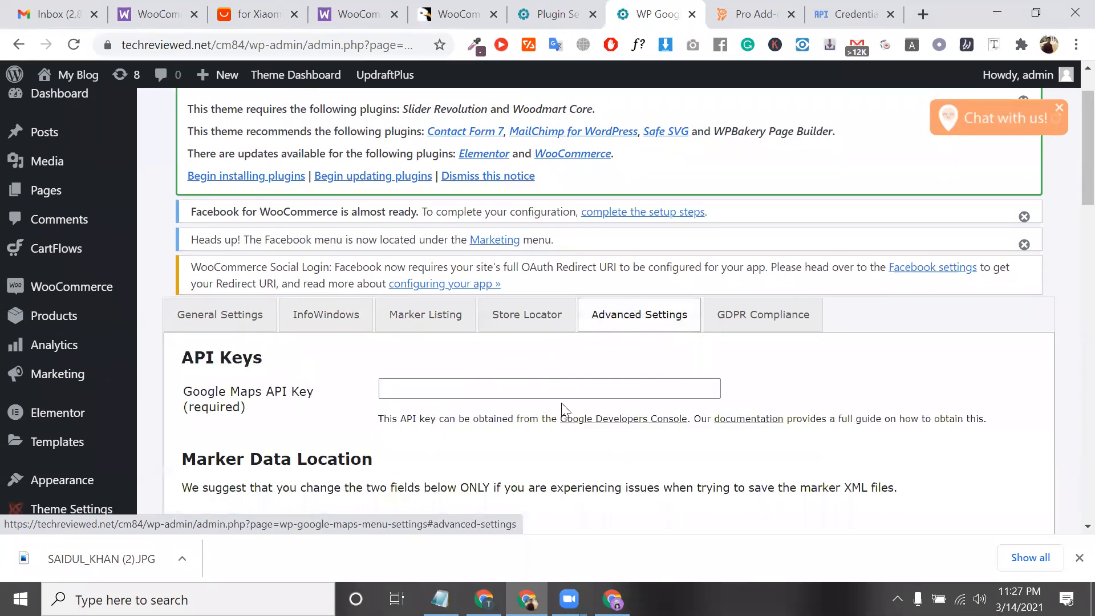
- Enter the Google Maps API key in the plugin's Advanced Settings and save the settings
click(431, 390)
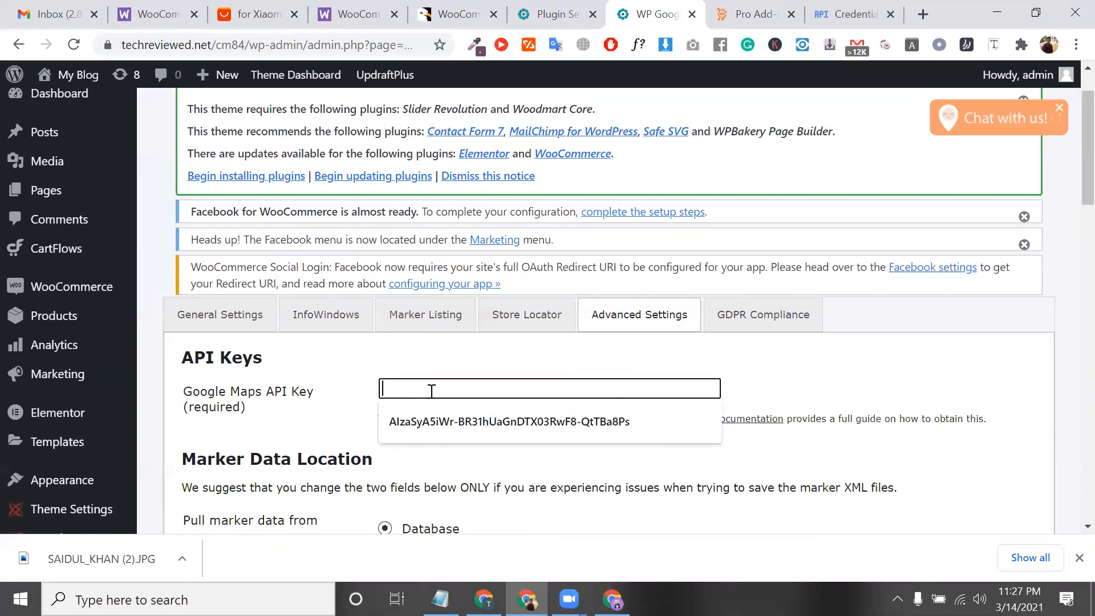
key(ctrl+v)
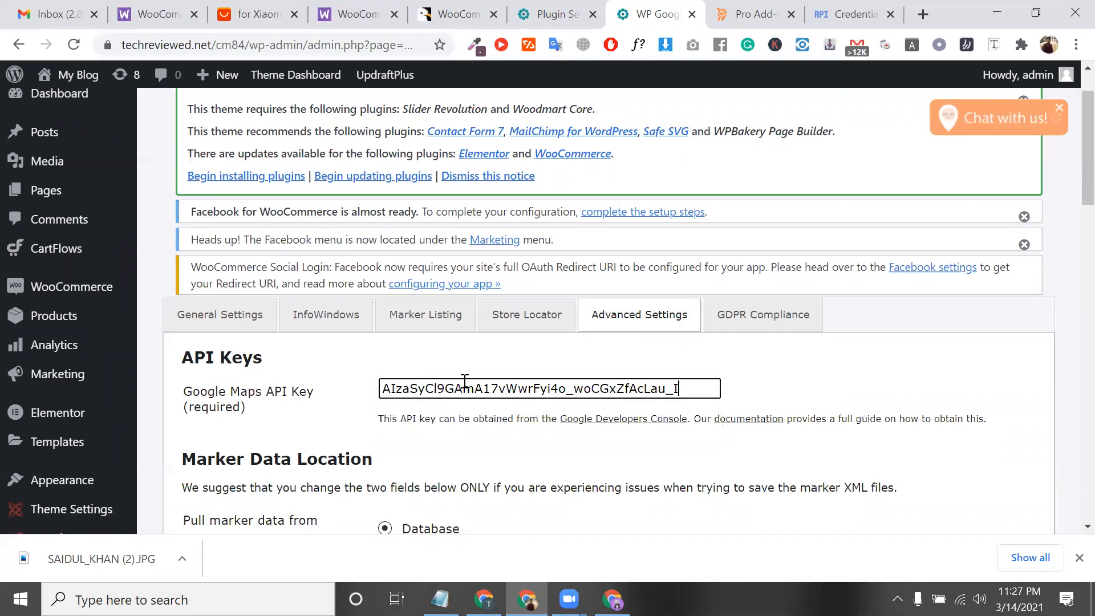
scroll(542, 381, down, 15)
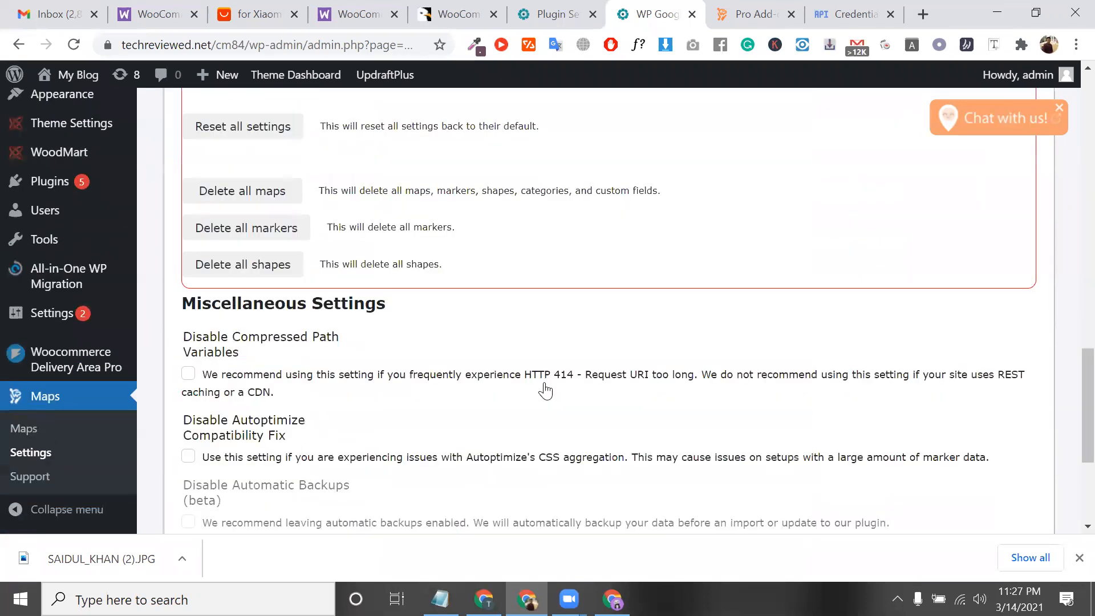
click(1021, 398)
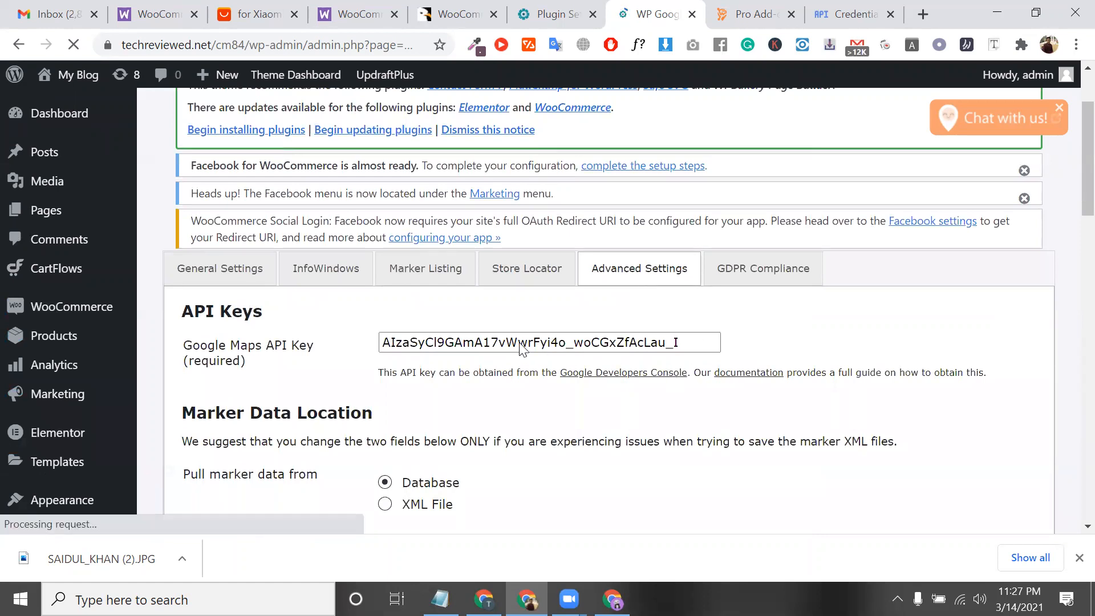
scroll(520, 343, down, 3)
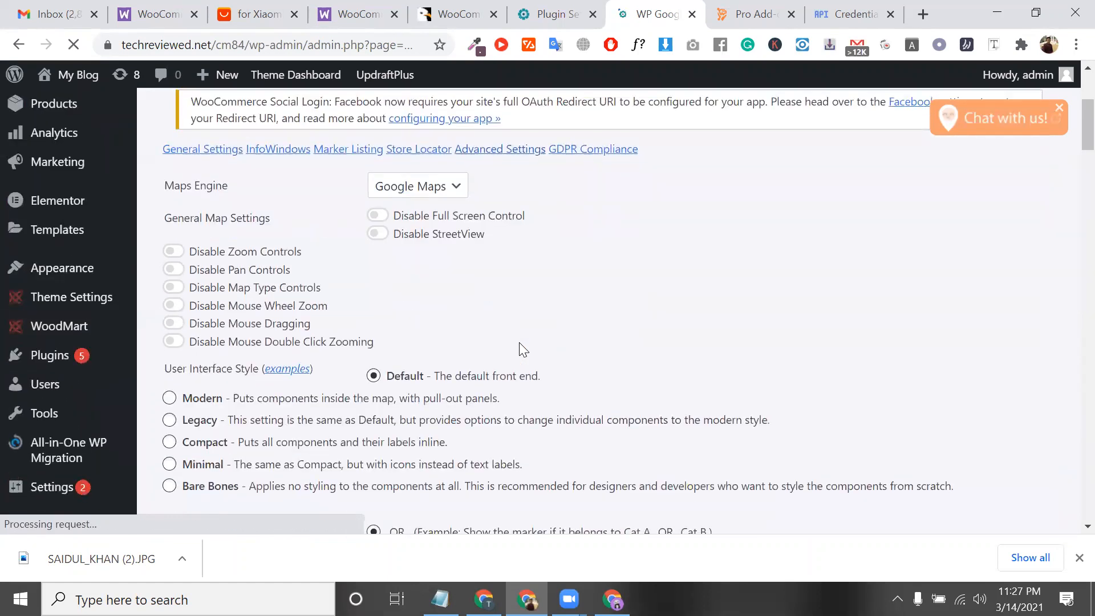
scroll(401, 353, up, 1)
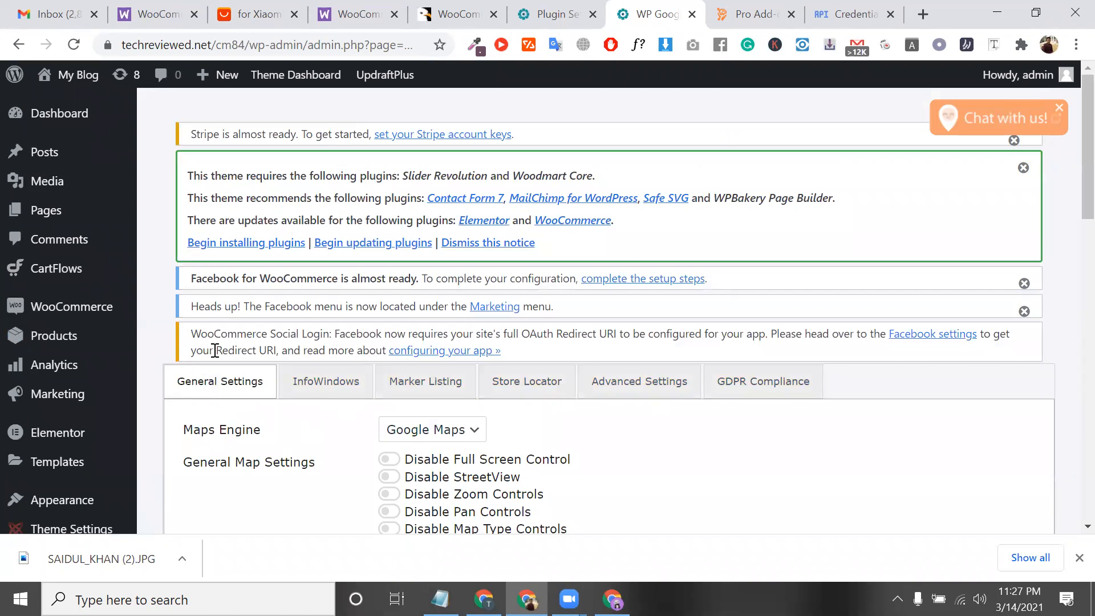
- Open the map titled New Map for editing from the plugin's list of maps
scroll(213, 351, down, 8)
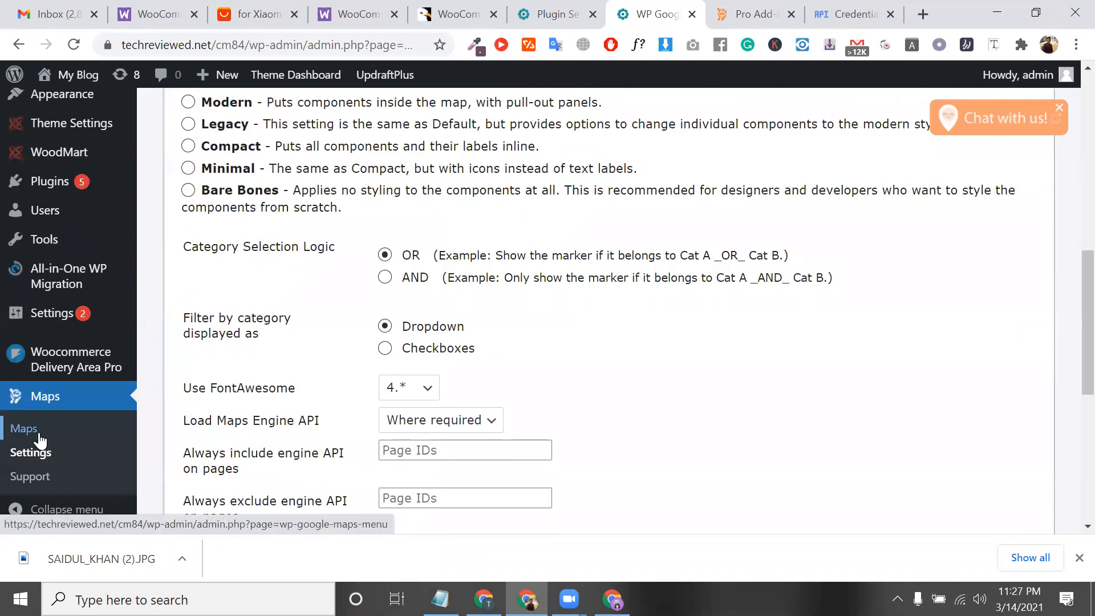
scroll(40, 441, up, 15)
scroll(254, 445, down, 15)
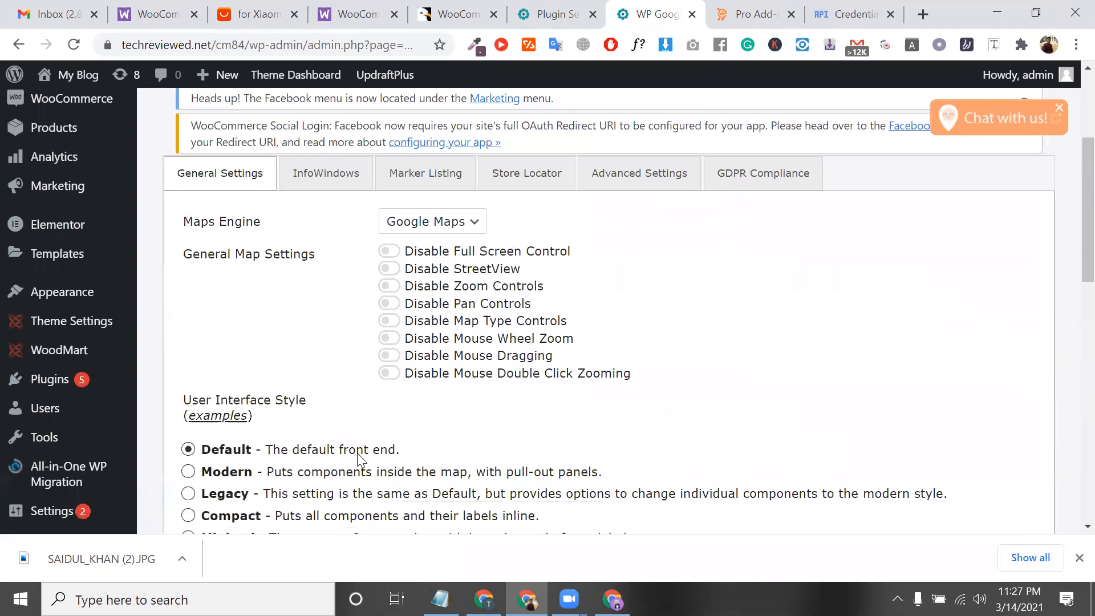
click(30, 434)
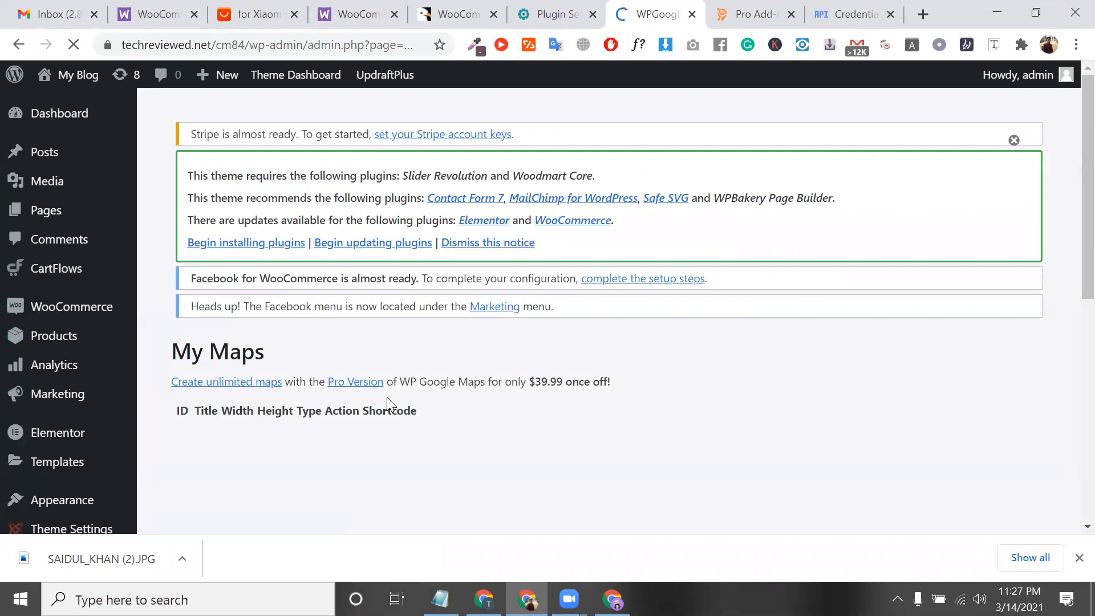
scroll(387, 397, down, 3)
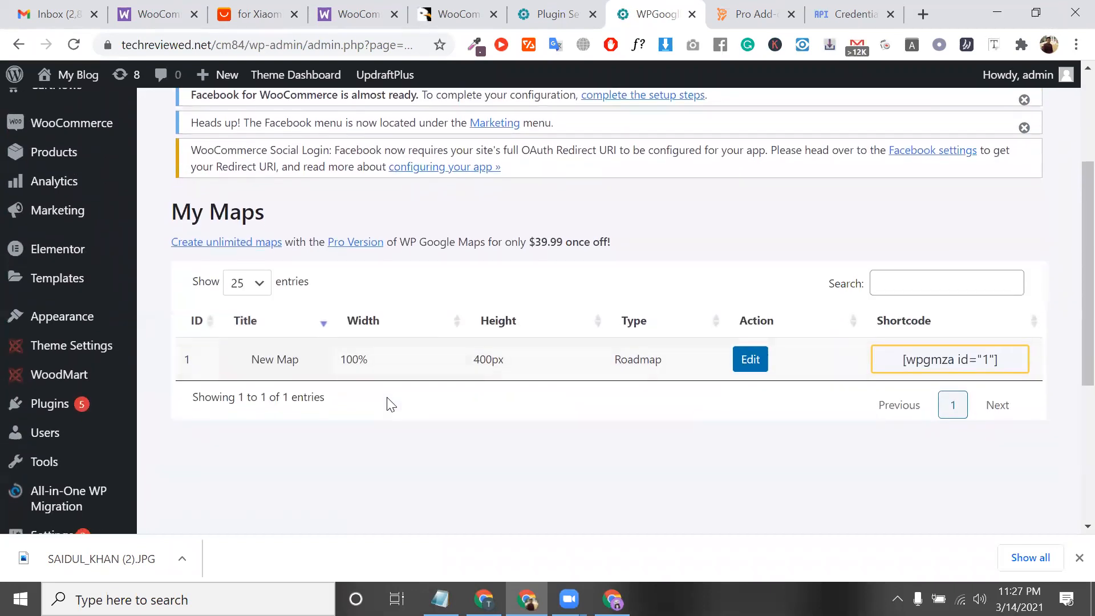
click(746, 365)
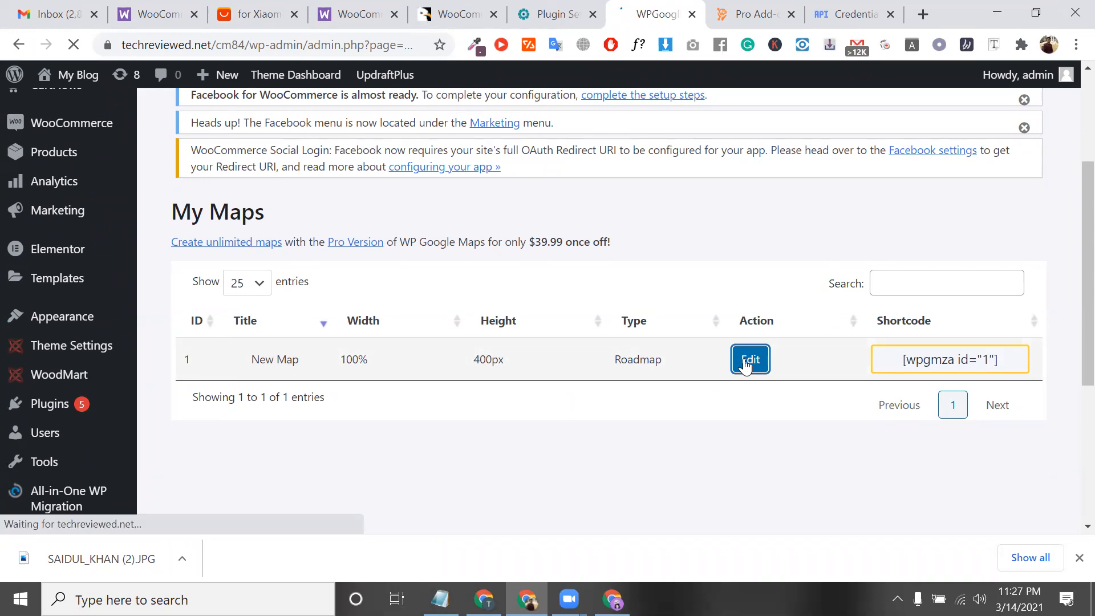
scroll(746, 366, down, 4)
scroll(746, 366, down, 3)
scroll(484, 408, down, 10)
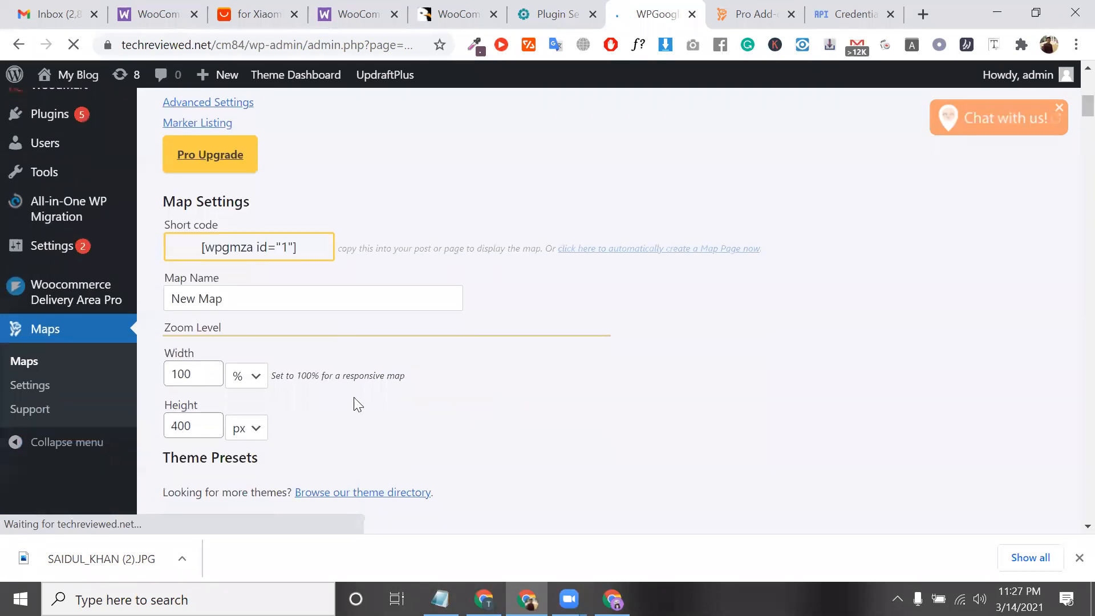
- Try to enter codemanbd as the address of the new marker
scroll(290, 376, up, 1)
click(292, 401)
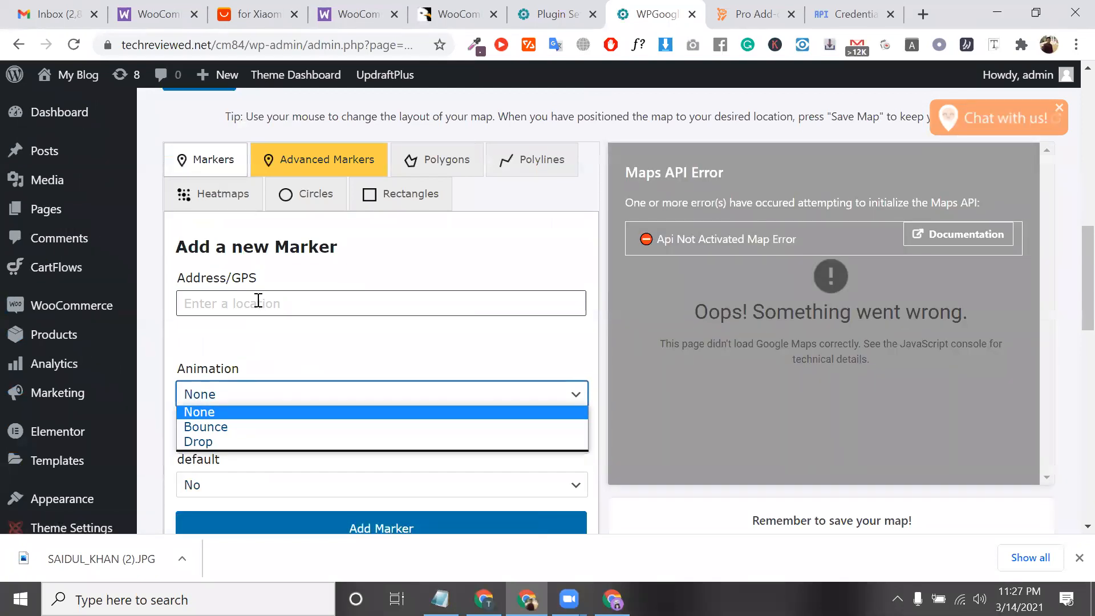
click(258, 301)
text(co)
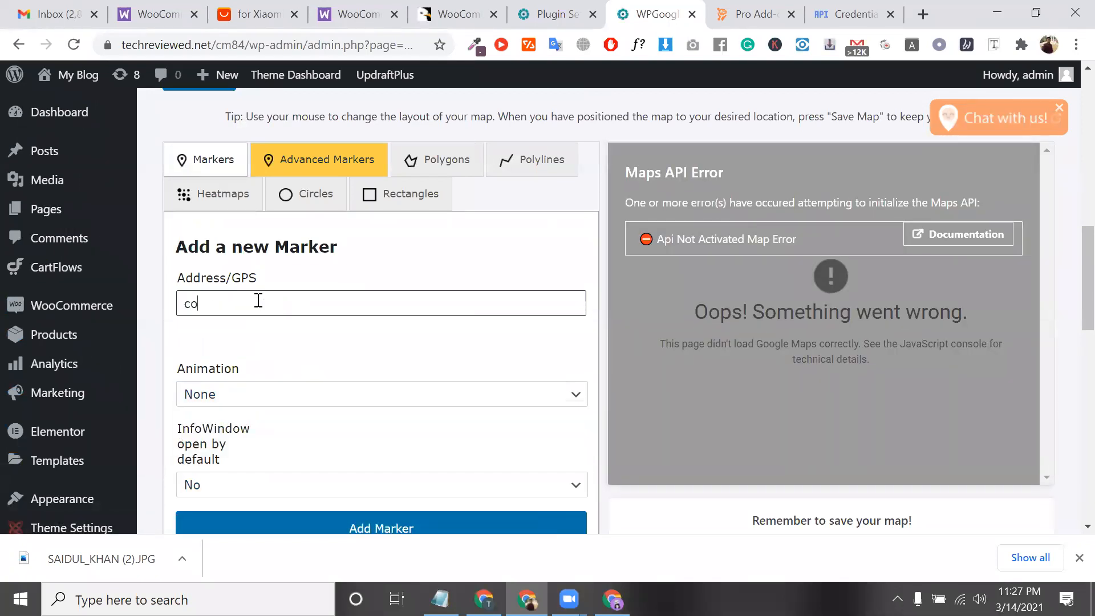
text(demanbd)
double_click(259, 302)
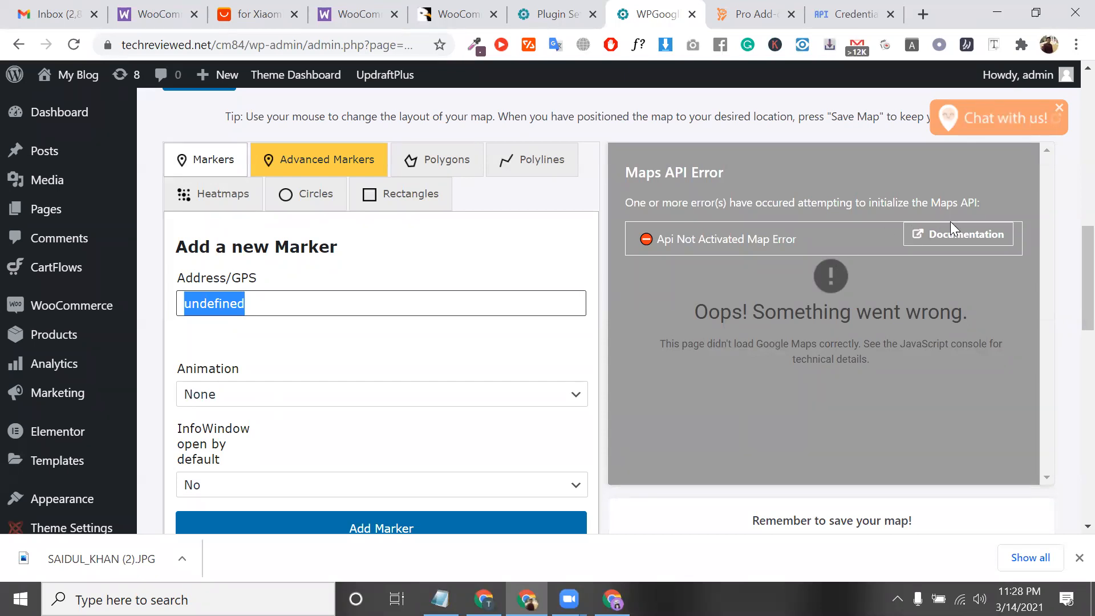
- Switch to the Google Cloud Platform credentials page, close the created API key dialog and examine the free trial notice
triple_click(760, 239)
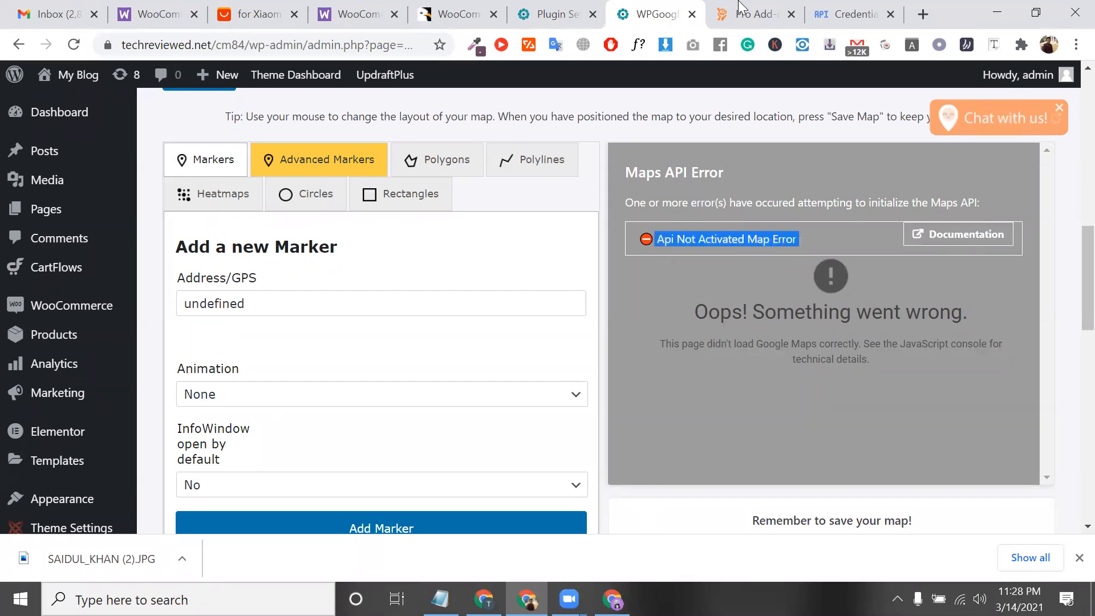
click(847, 14)
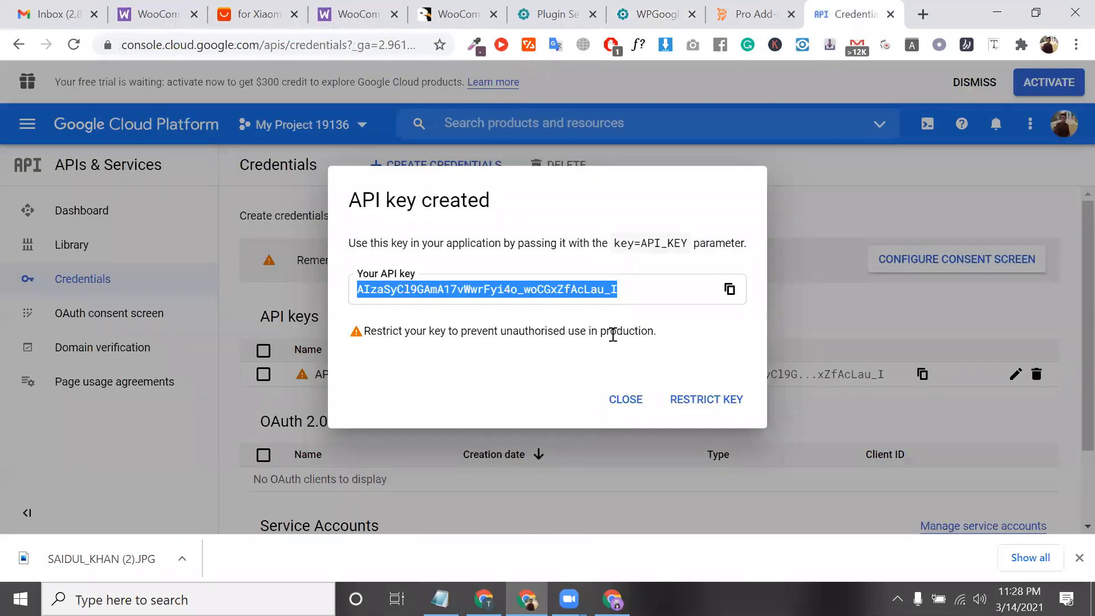
click(621, 417)
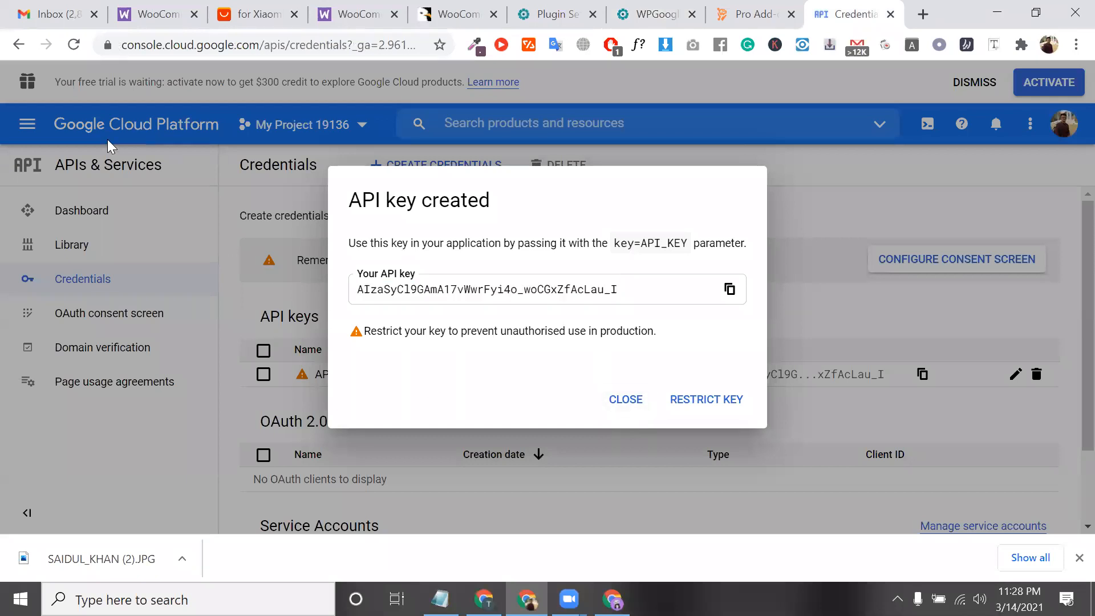
click(626, 399)
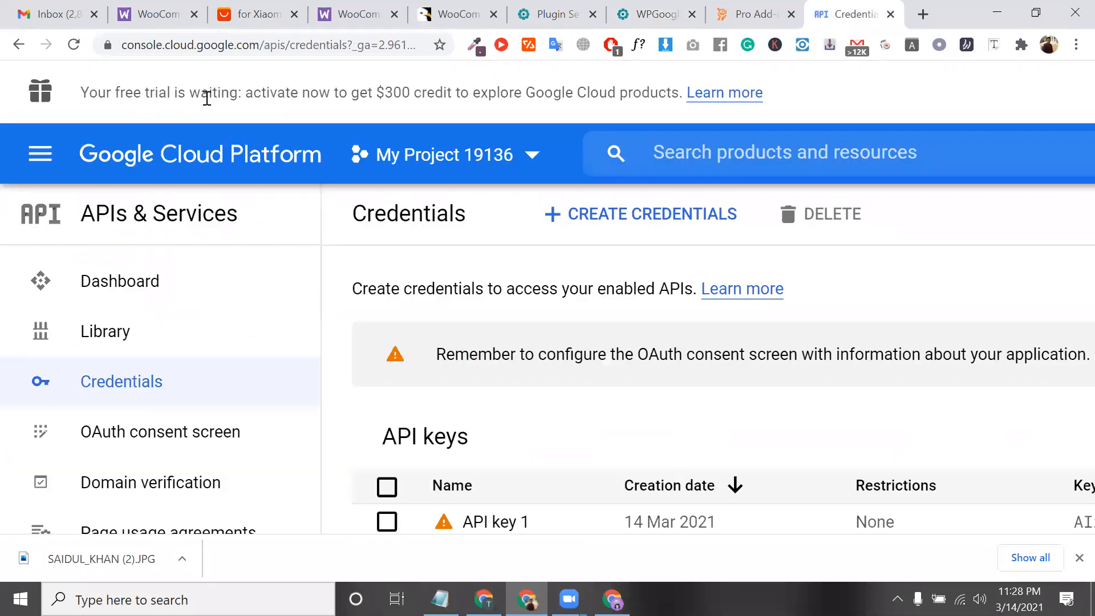
triple_click(127, 74)
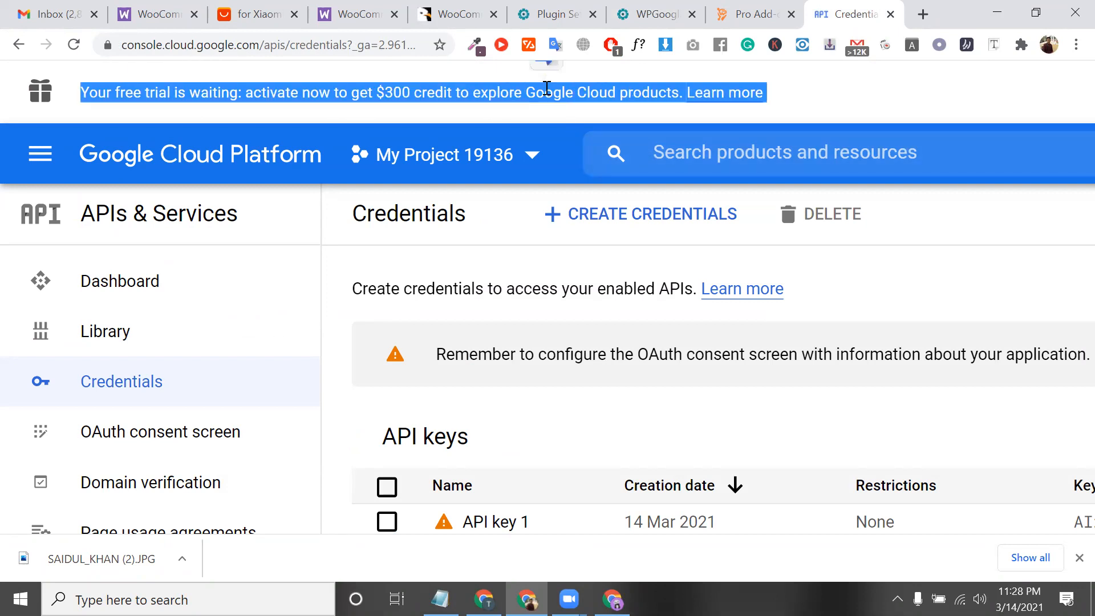
- Return to the WP Google Maps map editor and examine the Maps API error shown in the map preview
click(745, 7)
click(662, 9)
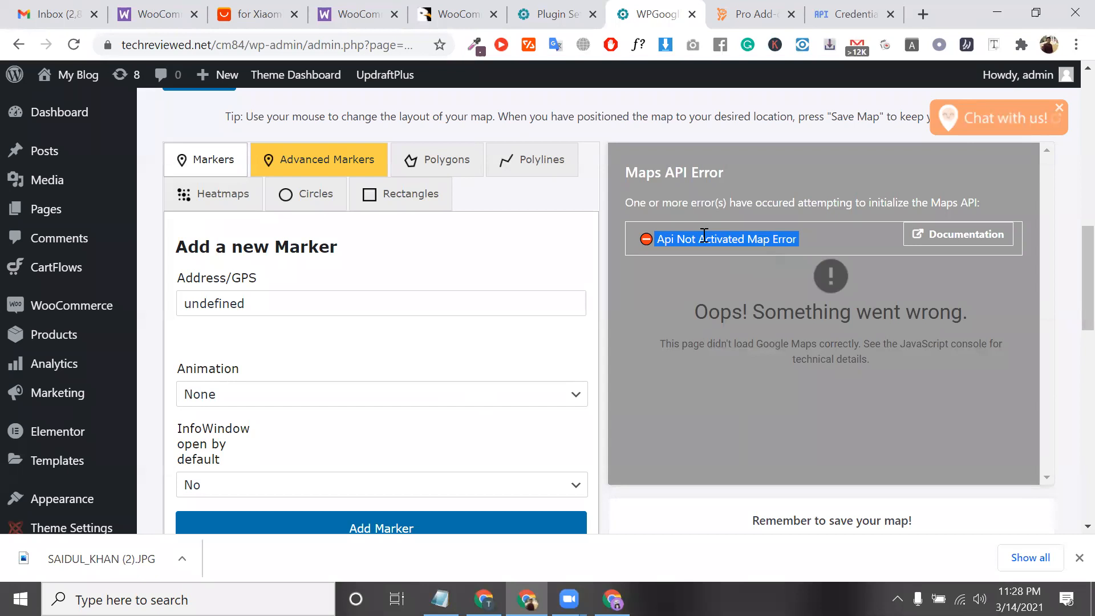
double_click(740, 238)
triple_click(740, 238)
triple_click(675, 242)
triple_click(660, 241)
- Replace the new marker's address with cod
click(543, 306)
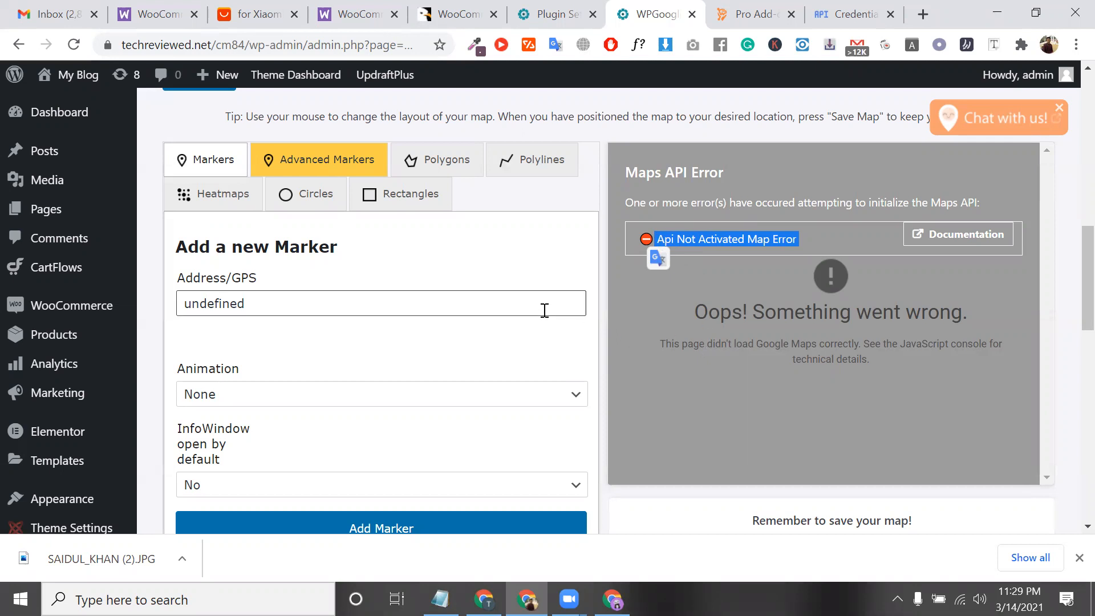
double_click(419, 297)
drag(762, 248, 567, 323)
click(296, 298)
double_click(296, 299)
key(BackSpace)
text(cod)
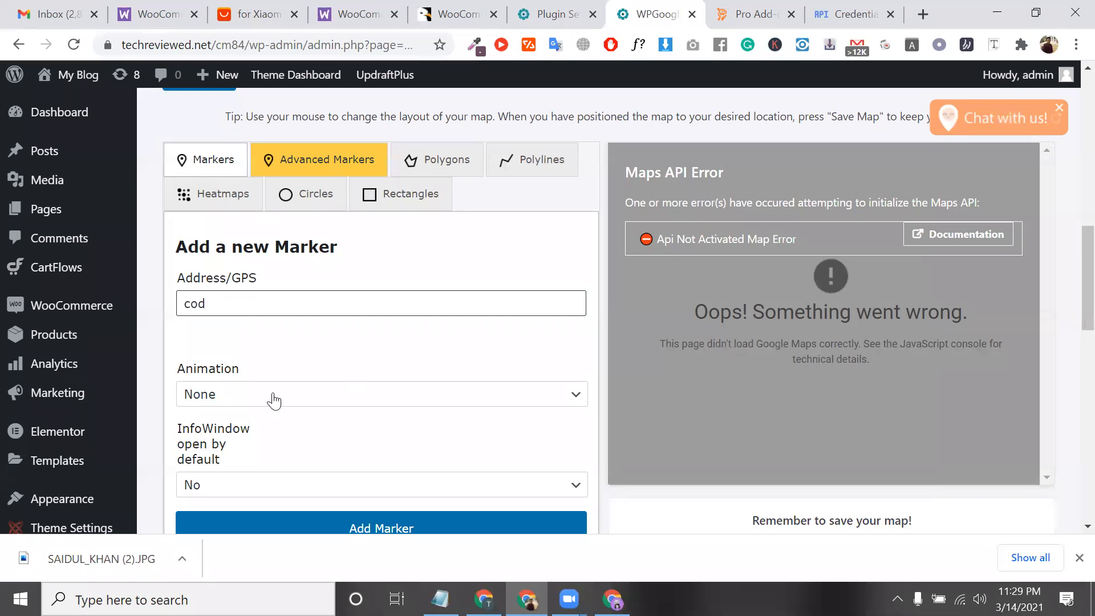
- Examine the new marker's Animation and InfoWindow options and the API error in the map preview
click(265, 405)
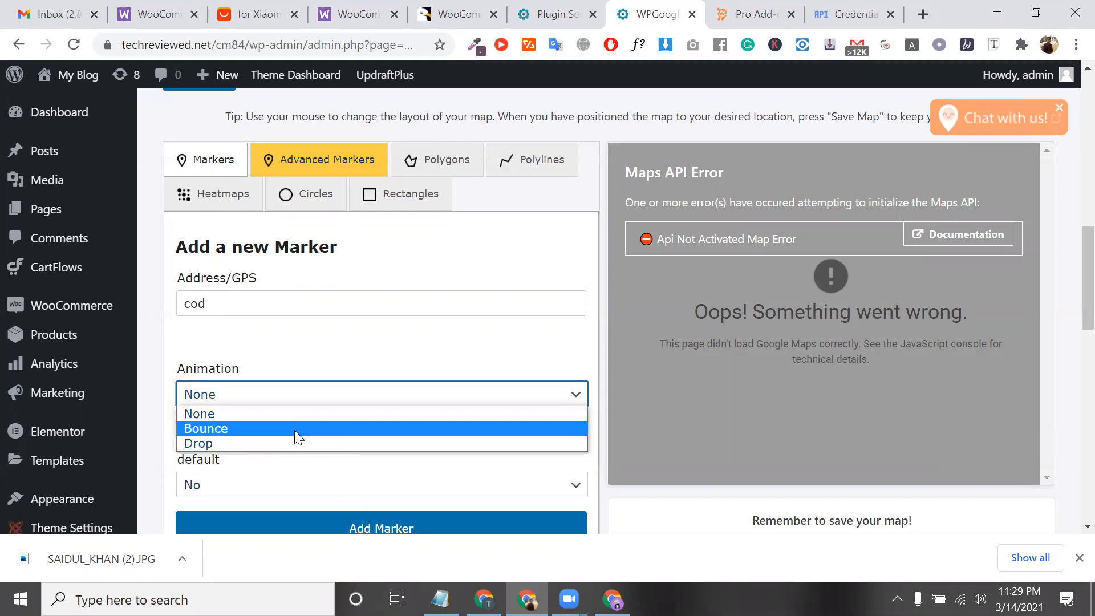
scroll(487, 270, up, 4)
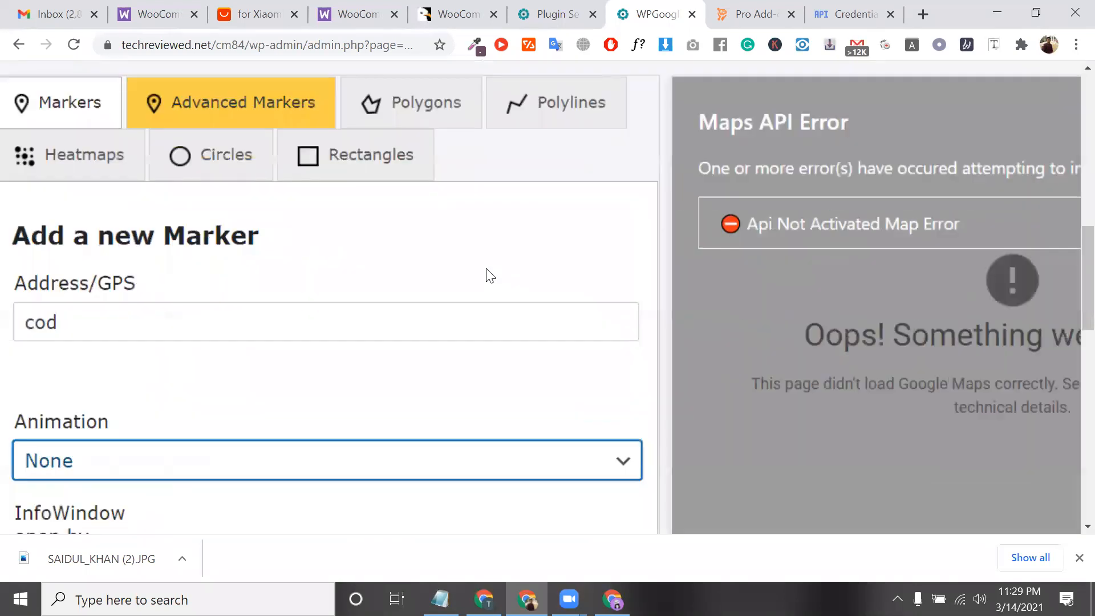
scroll(488, 272, down, 4)
click(416, 400)
scroll(264, 323, down, 2)
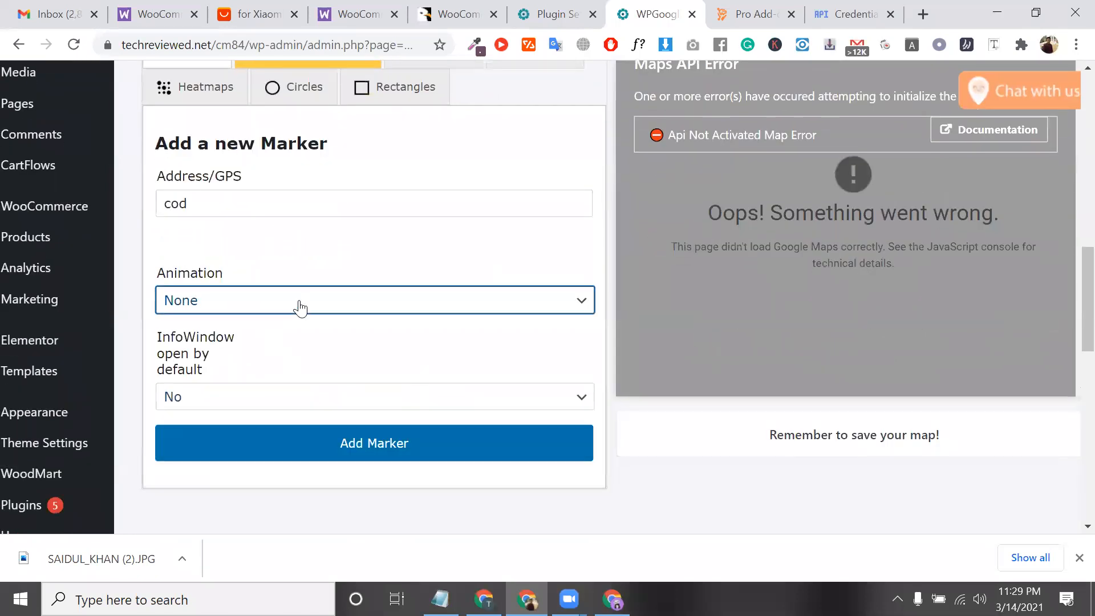
scroll(301, 308, up, 2)
scroll(288, 416, down, 4)
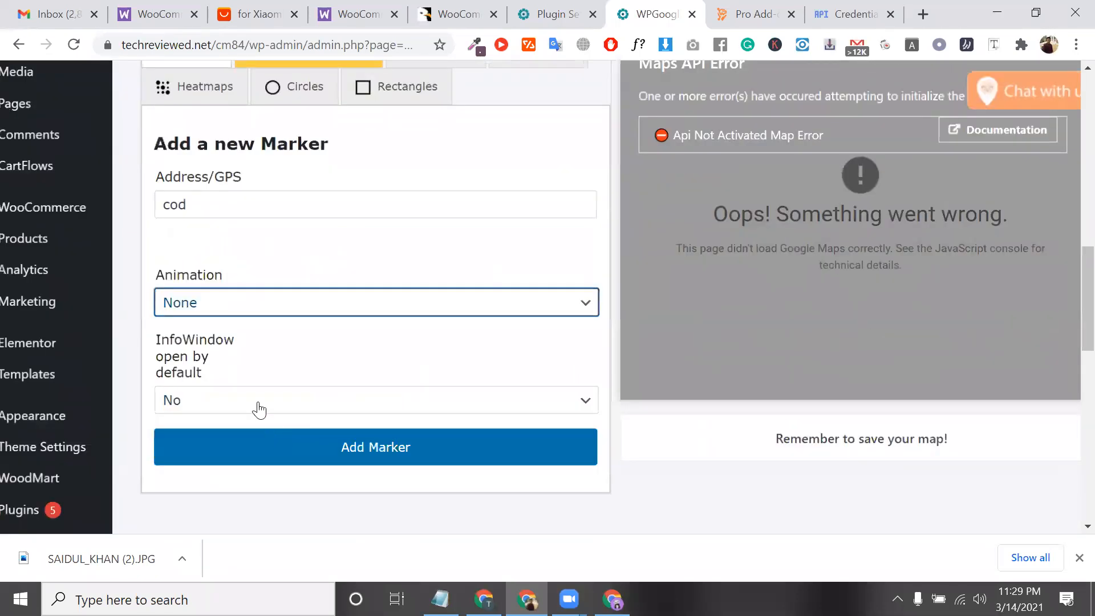
double_click(257, 408)
click(257, 413)
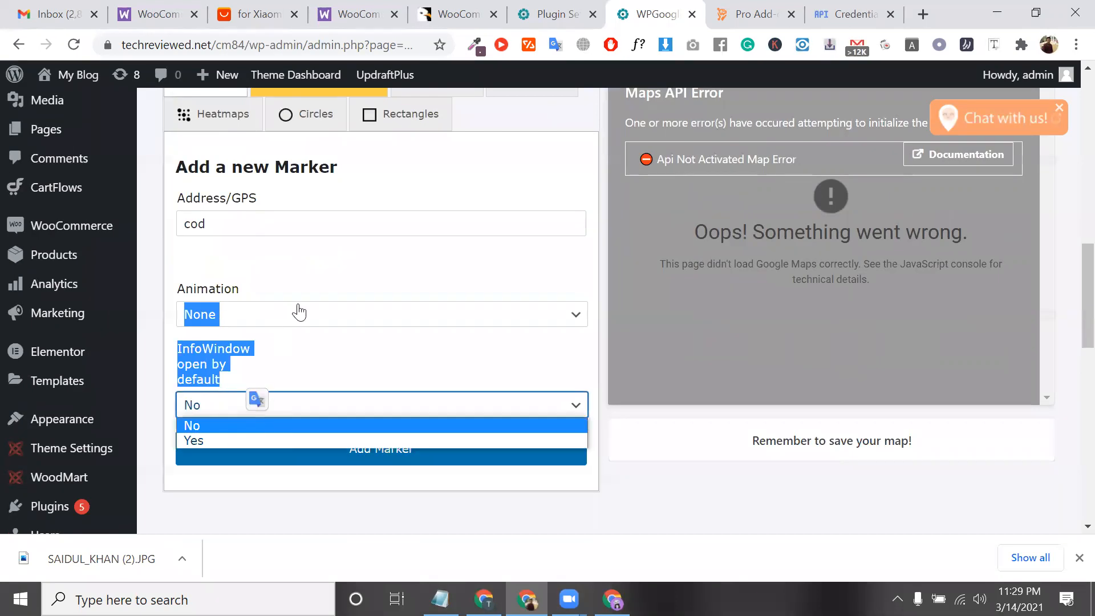
scroll(780, 203, up, 2)
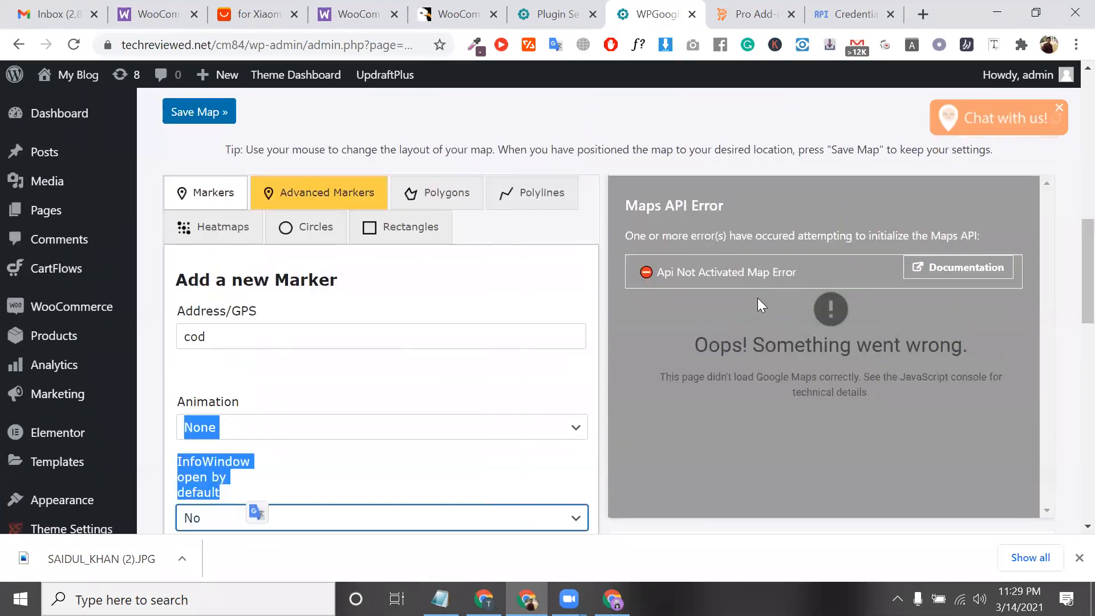
triple_click(751, 273)
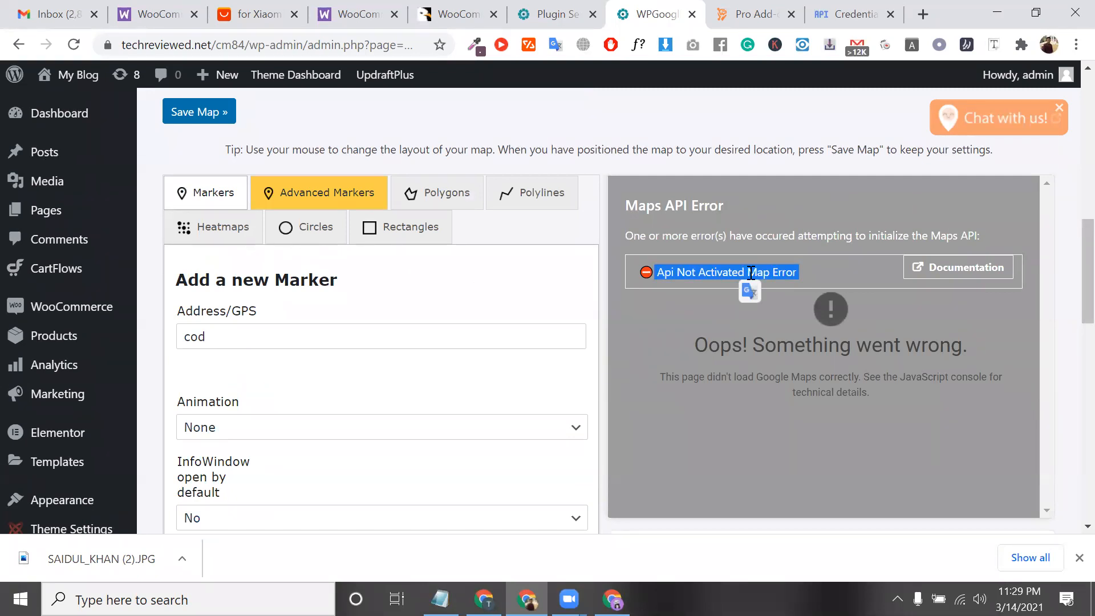
triple_click(657, 150)
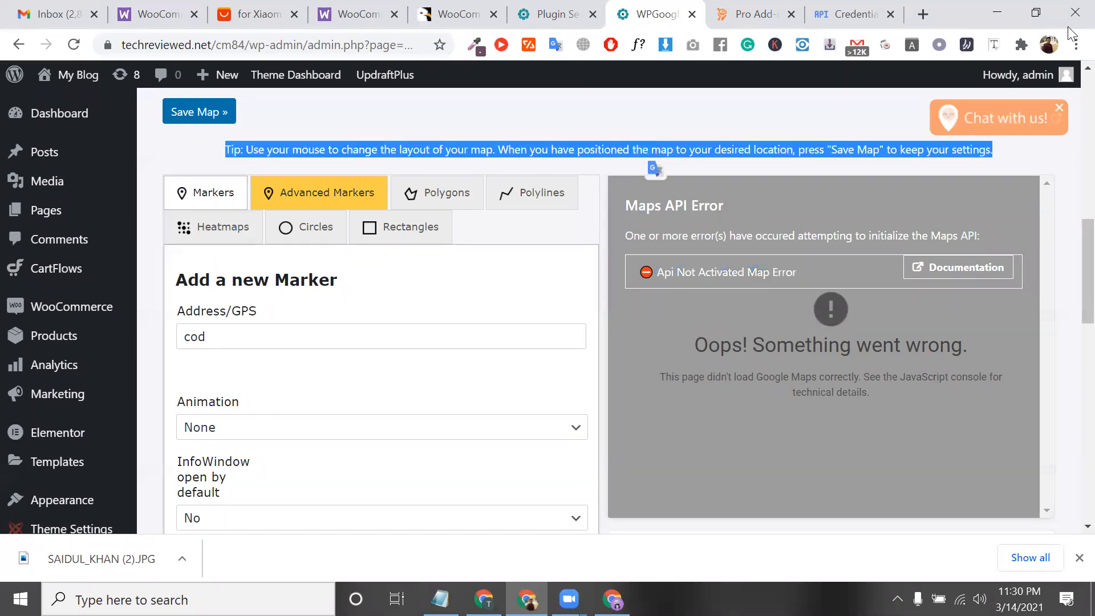
click(914, 10)
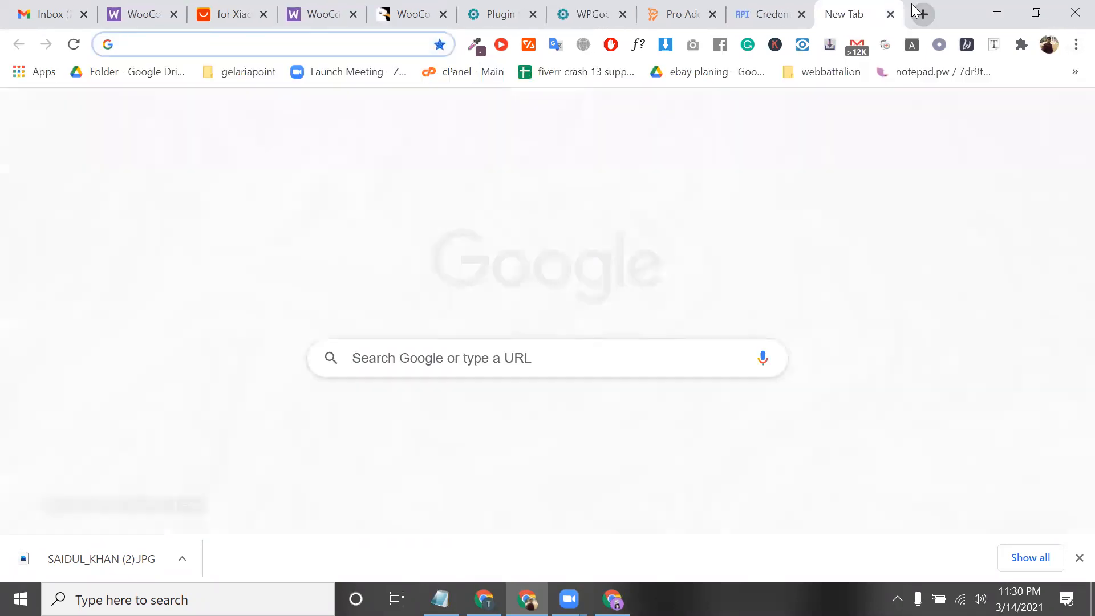
text(g)
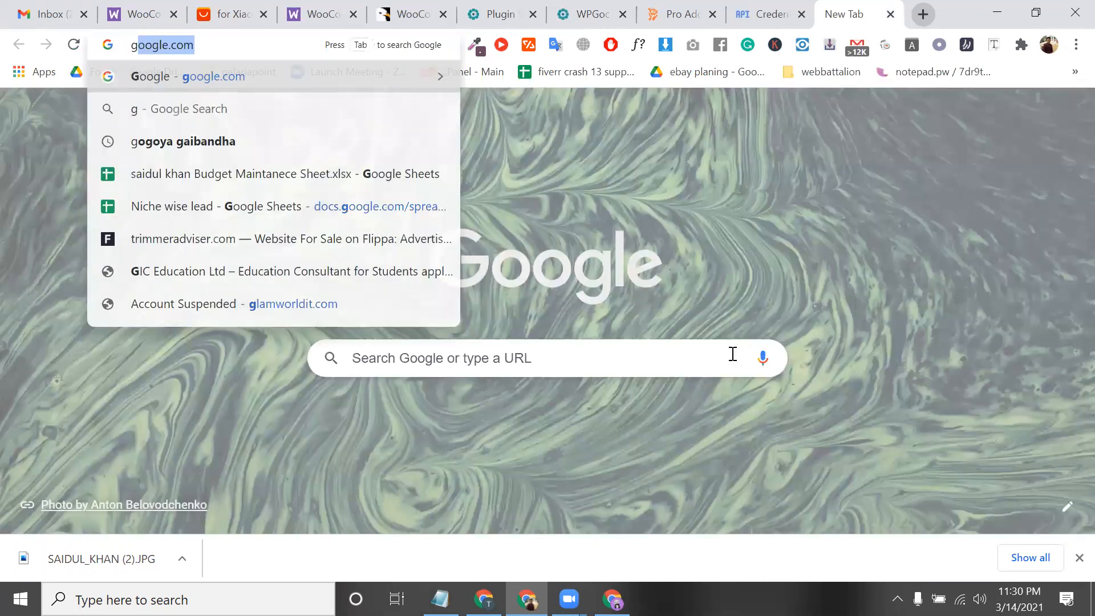
text(ma)
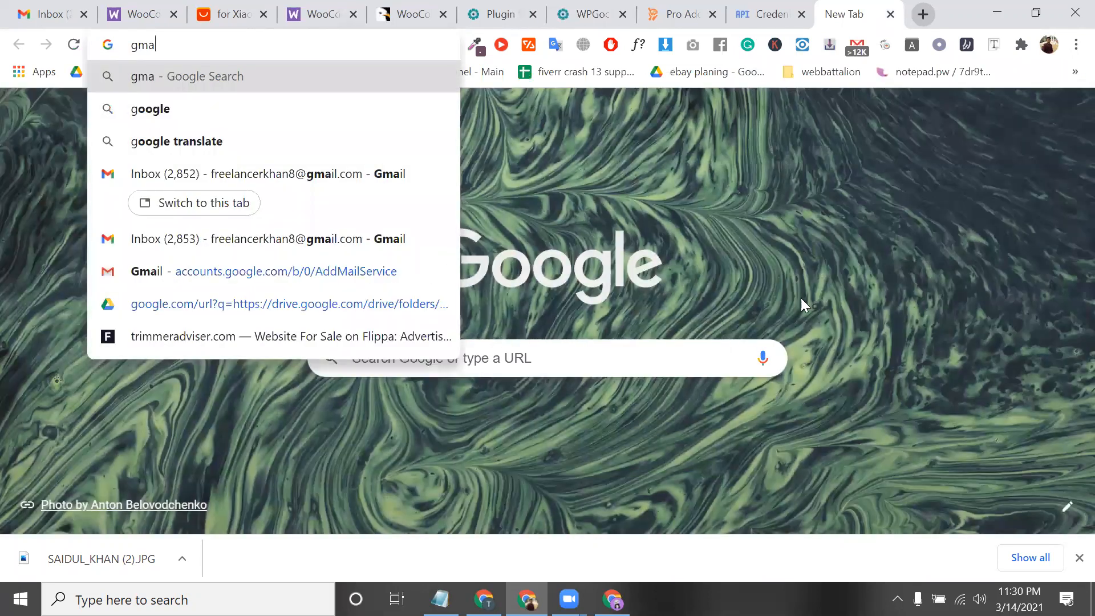
key(Escape)
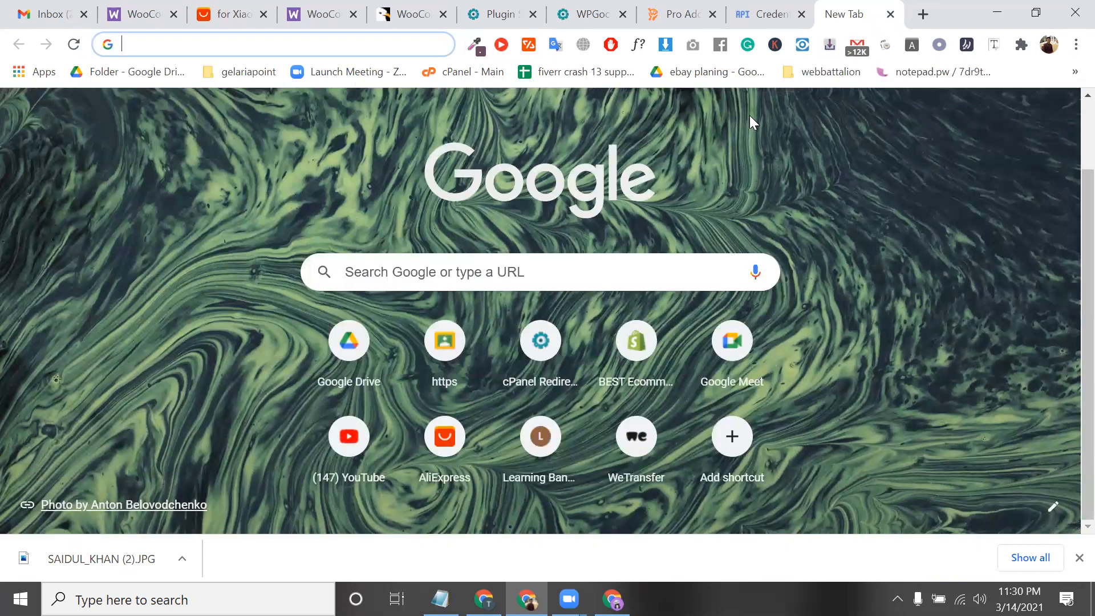
- Switch to the Google Cloud Platform credentials page and examine the credit amount in the free trial notice
click(676, 11)
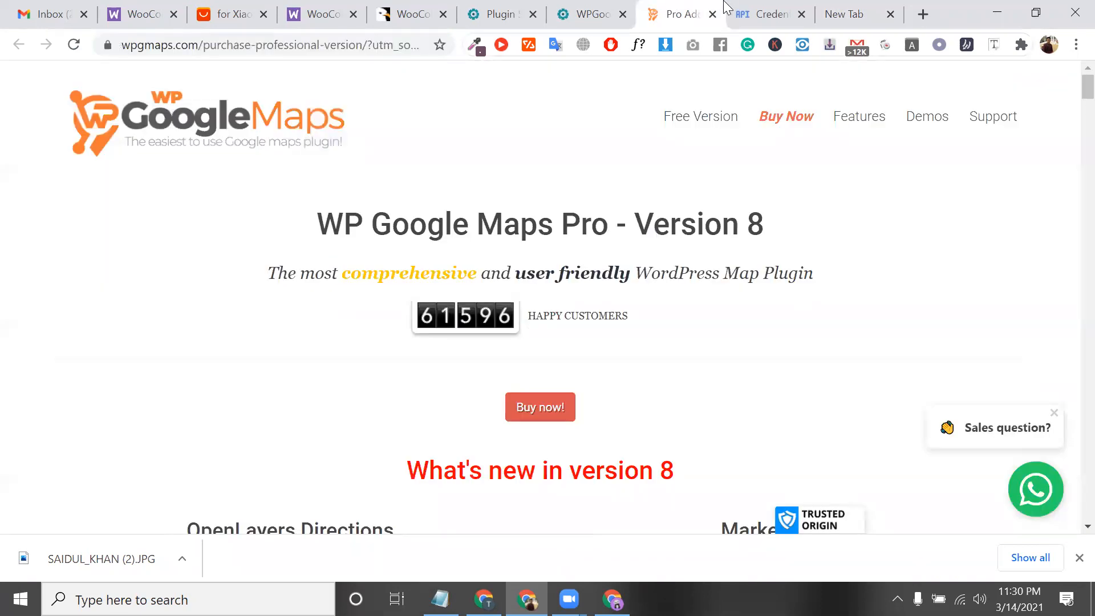
click(742, 12)
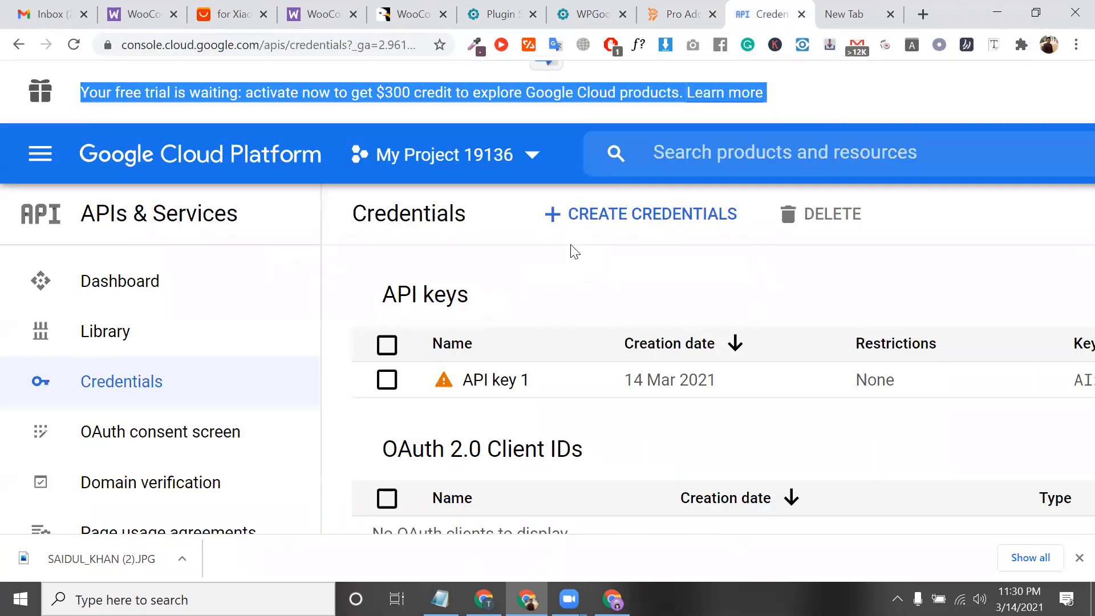
key(ctrl+minus)
key(ctrl+minus)
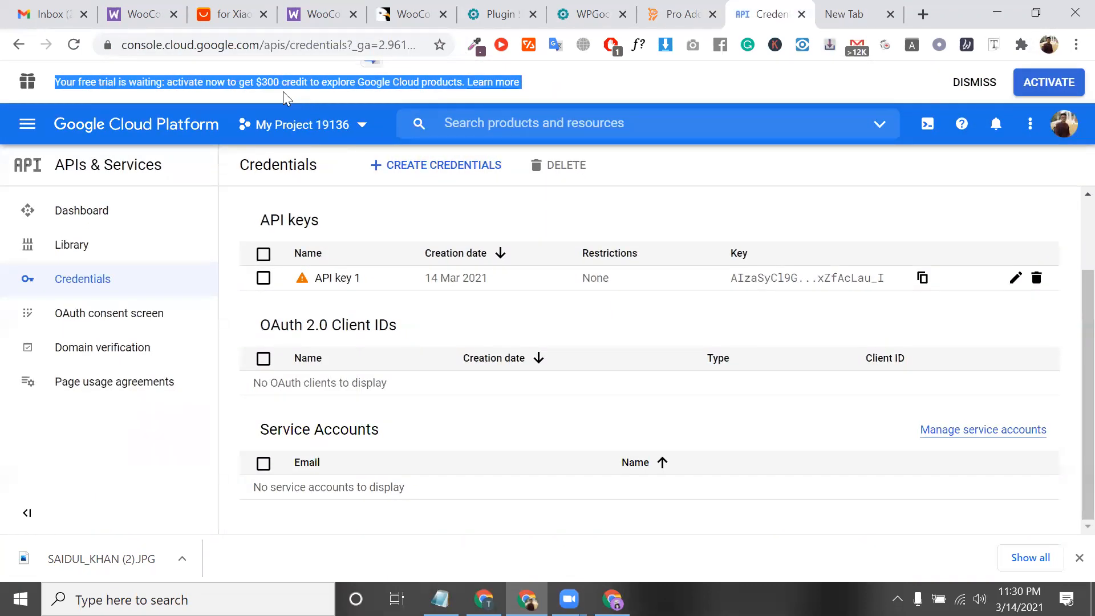
double_click(270, 79)
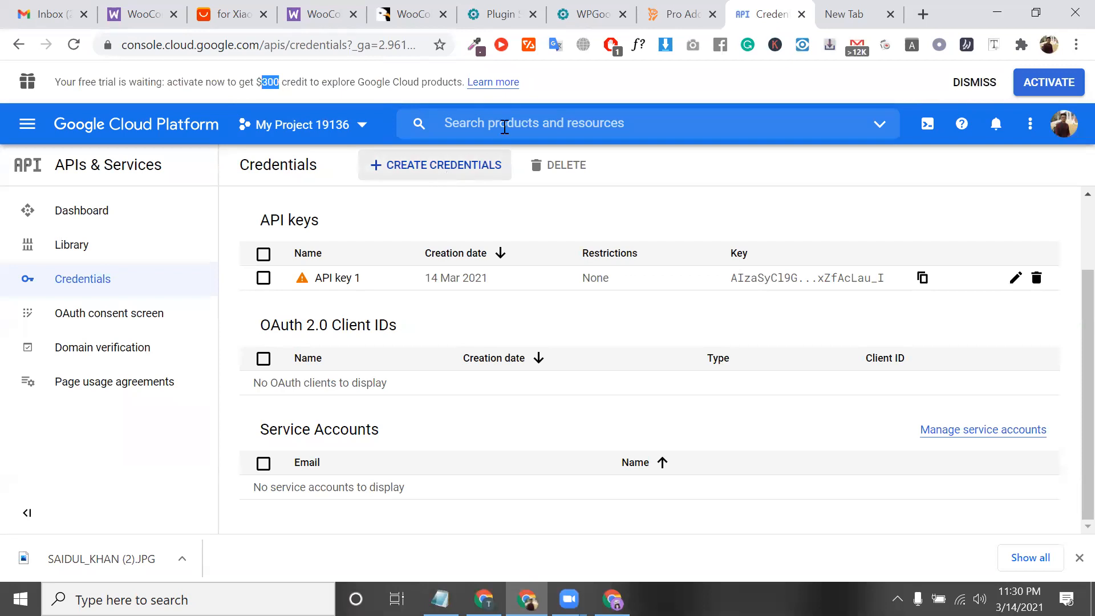
- Close the WP Google Maps Pro purchase page and return to the map editor
click(659, 8)
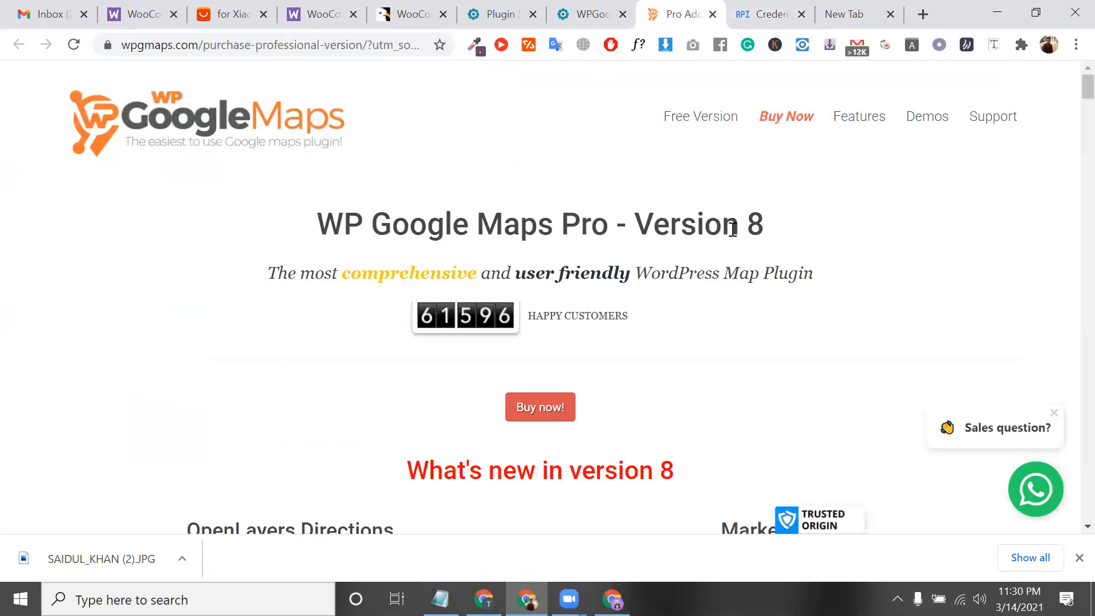
double_click(699, 224)
triple_click(699, 224)
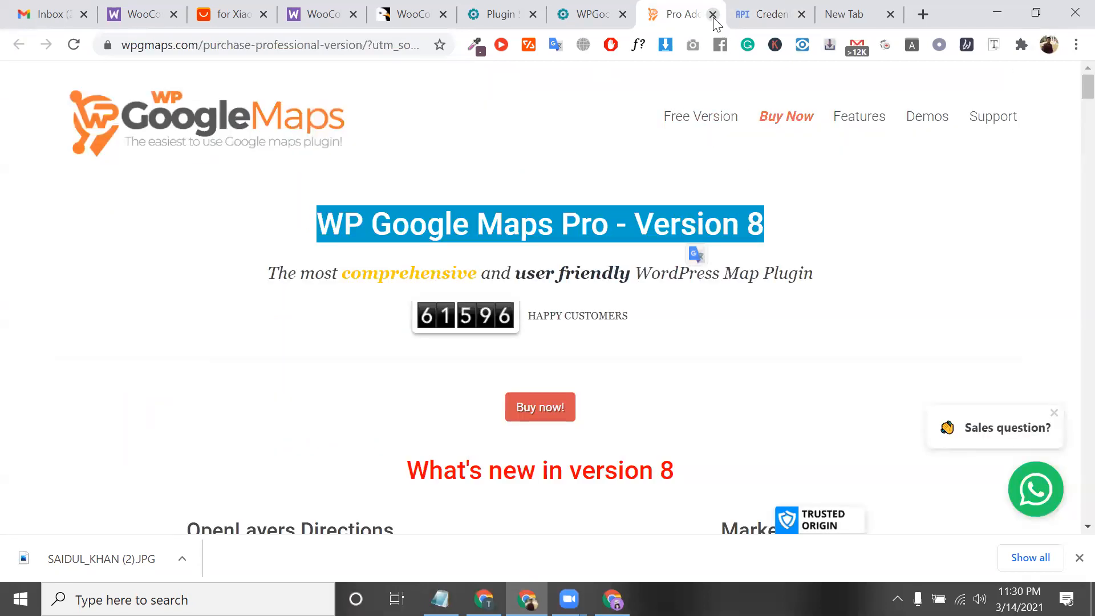
click(713, 14)
click(596, 14)
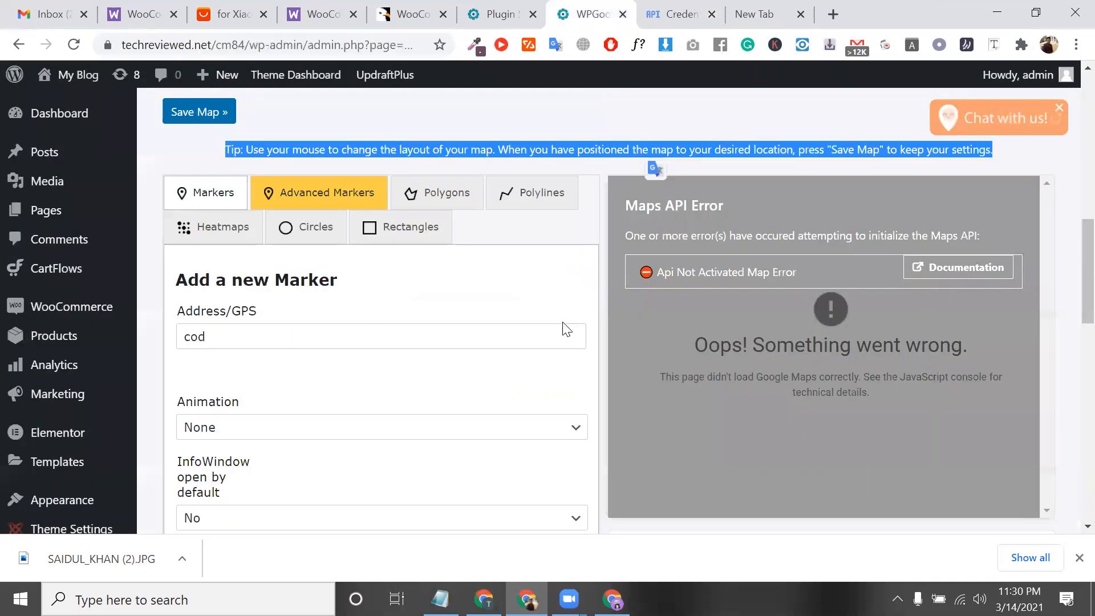
- Examine the paid add-on offers below the markers table, including the price for adding detailed marker information
scroll(505, 336, down, 3)
scroll(505, 337, down, 12)
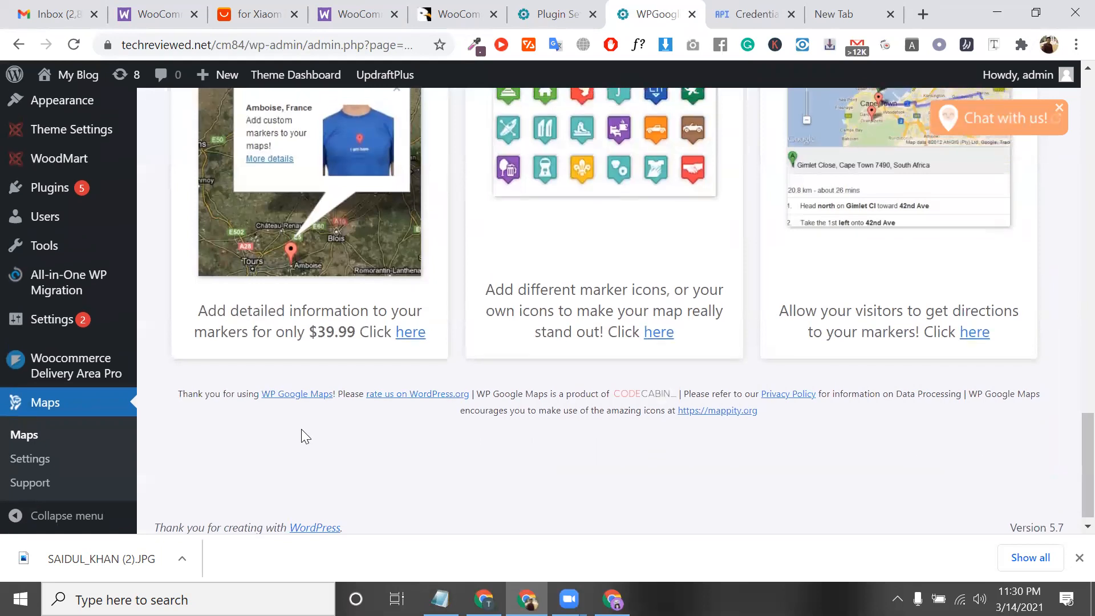
scroll(301, 434, up, 2)
double_click(340, 454)
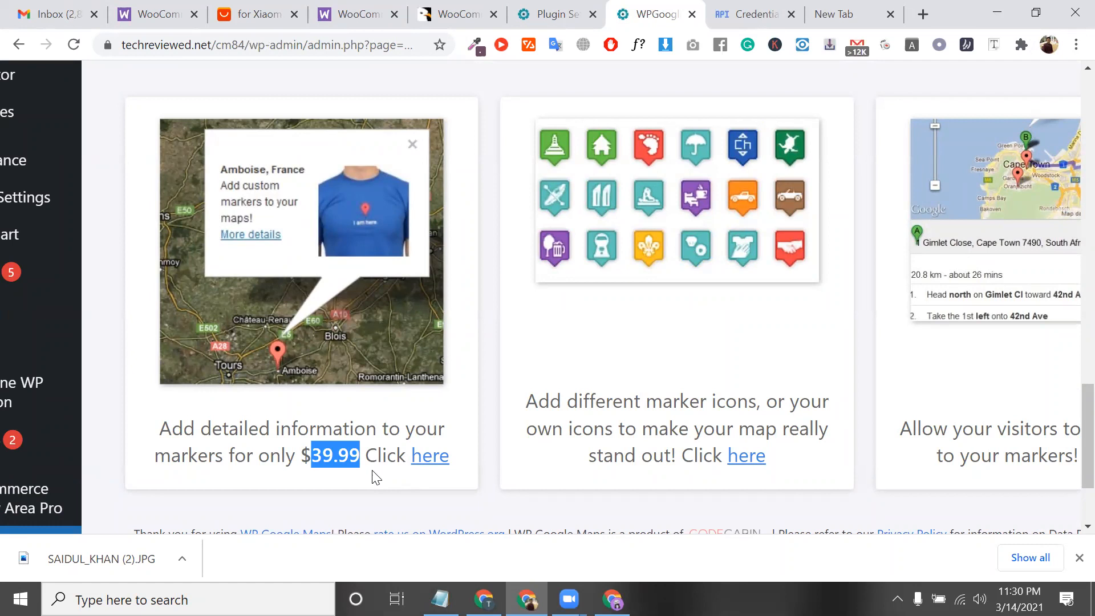
triple_click(331, 446)
triple_click(331, 446)
scroll(331, 445, down, 3)
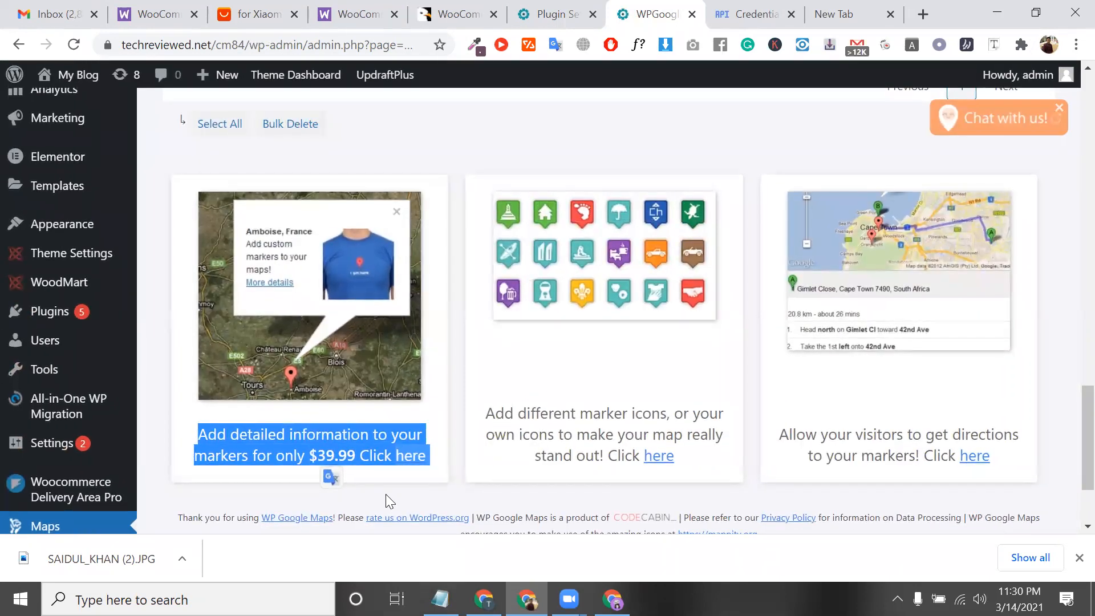
scroll(385, 494, up, 10)
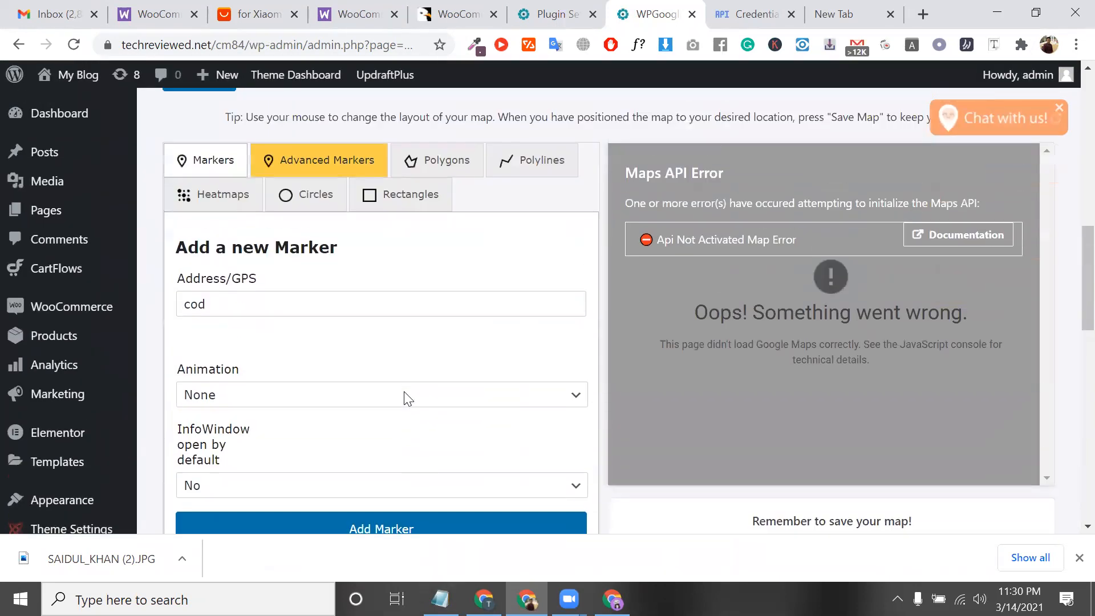
scroll(407, 398, up, 1)
mouse_move(101, 315)
scroll(101, 315, down, 2)
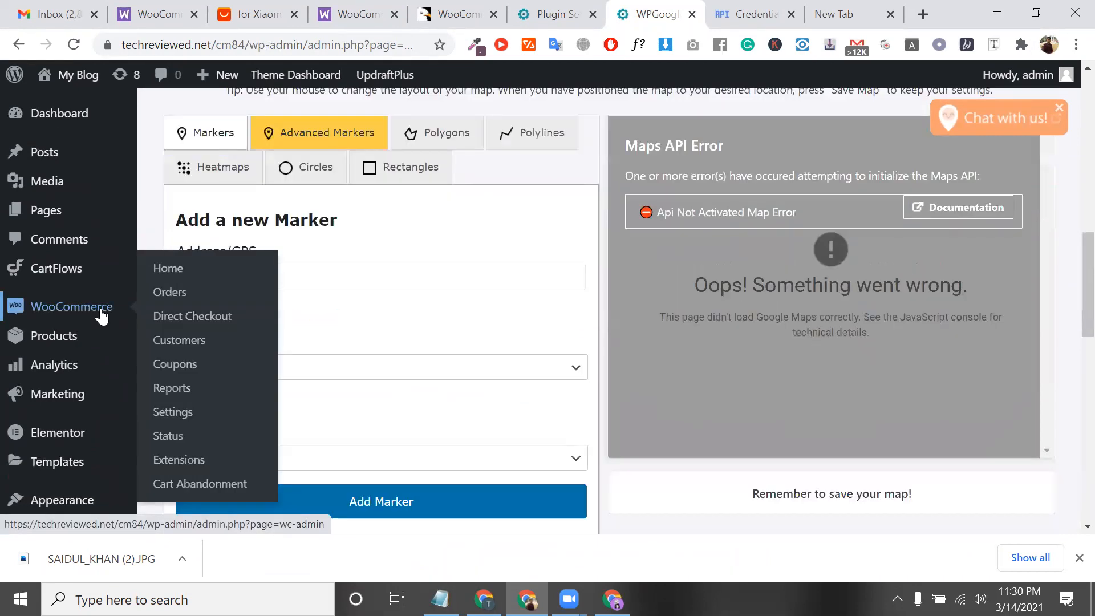
scroll(101, 315, down, 10)
scroll(100, 283, up, 1)
mouse_move(100, 282)
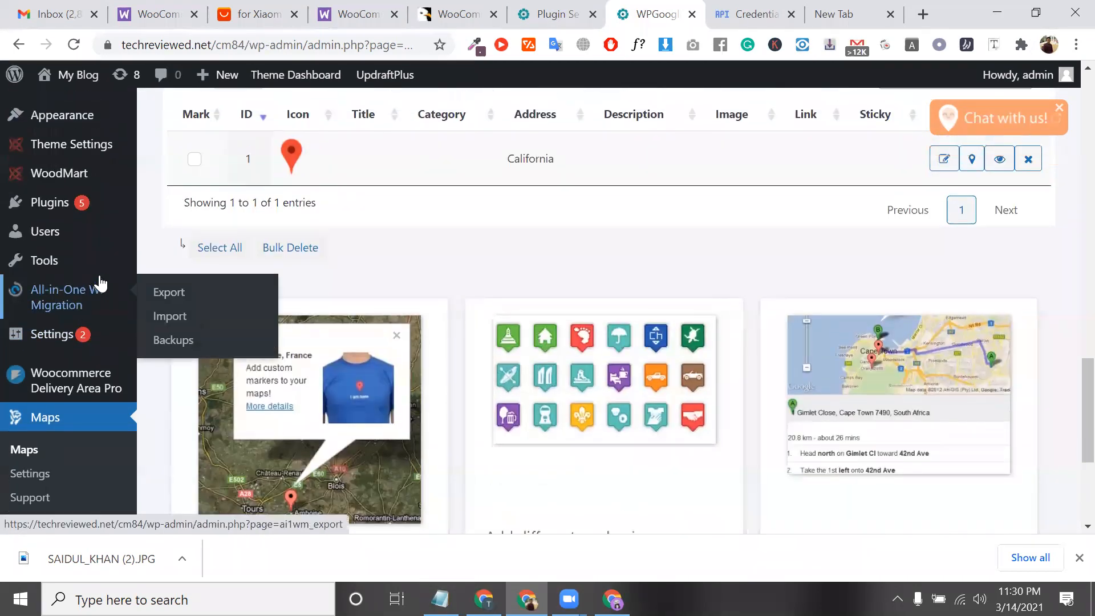
scroll(92, 262, up, 5)
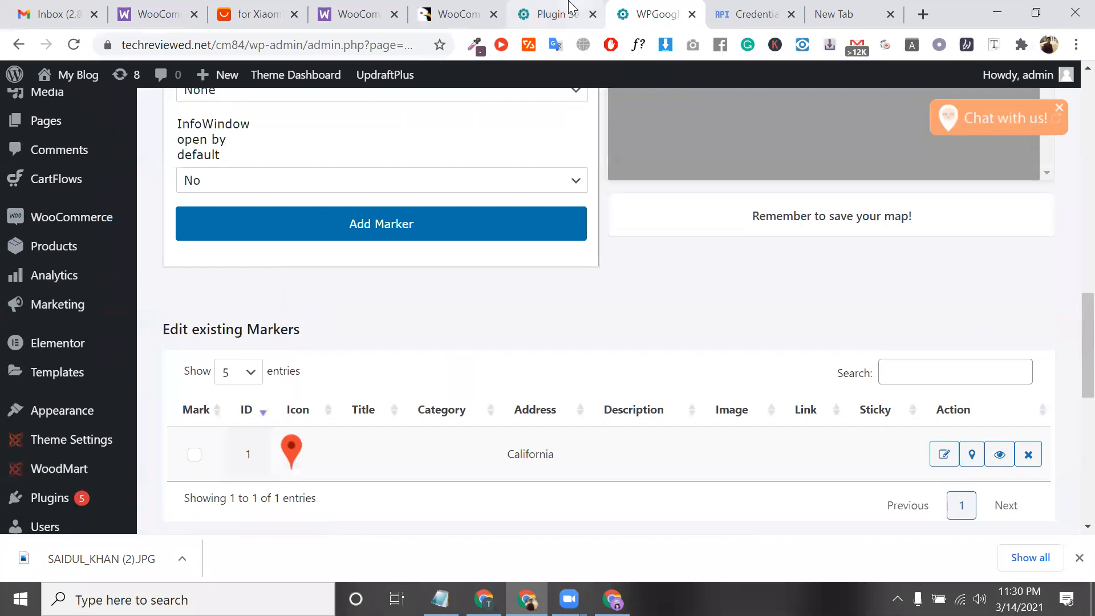
- Switch to the Woocommerce Delivery Area Pro plugin settings and examine the Google Map API key and the product availability map options
click(562, 13)
scroll(526, 215, down, 4)
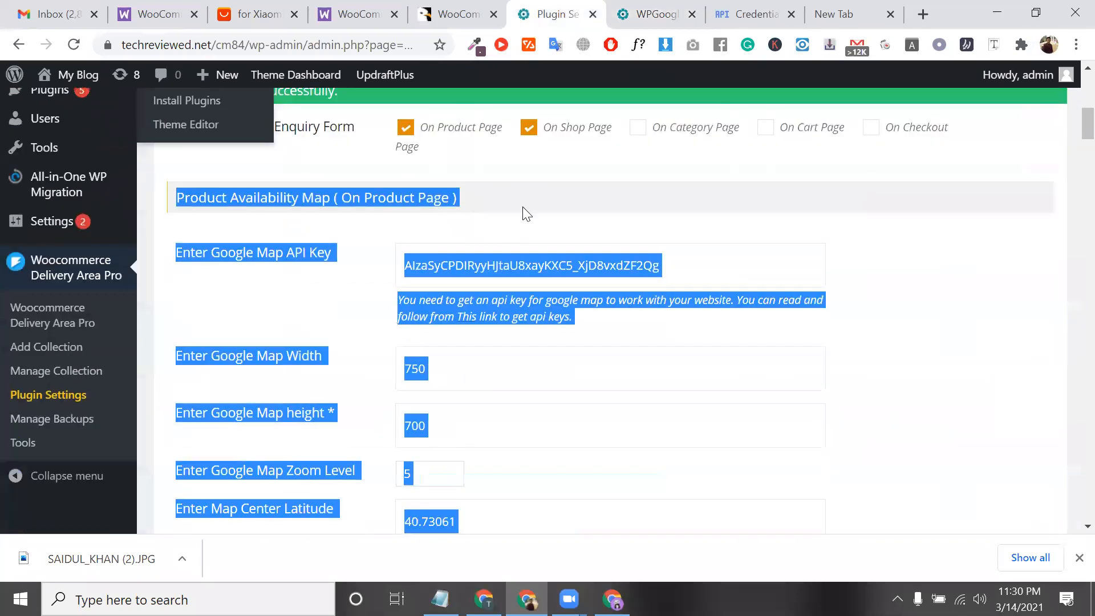
click(521, 211)
double_click(608, 267)
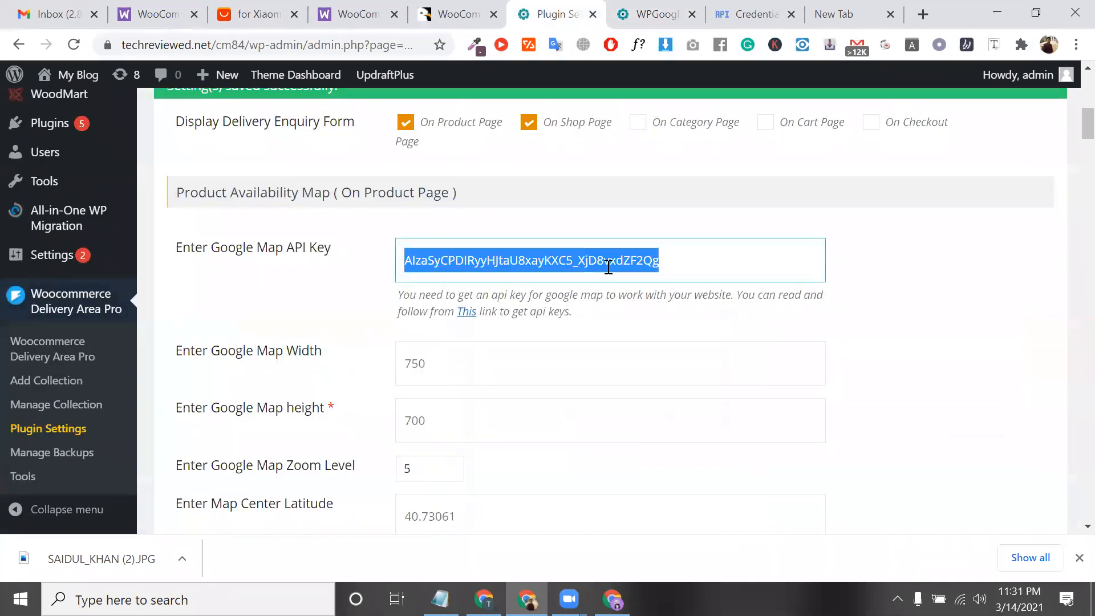
scroll(609, 267, down, 3)
scroll(509, 326, down, 6)
scroll(513, 328, up, 1)
click(482, 244)
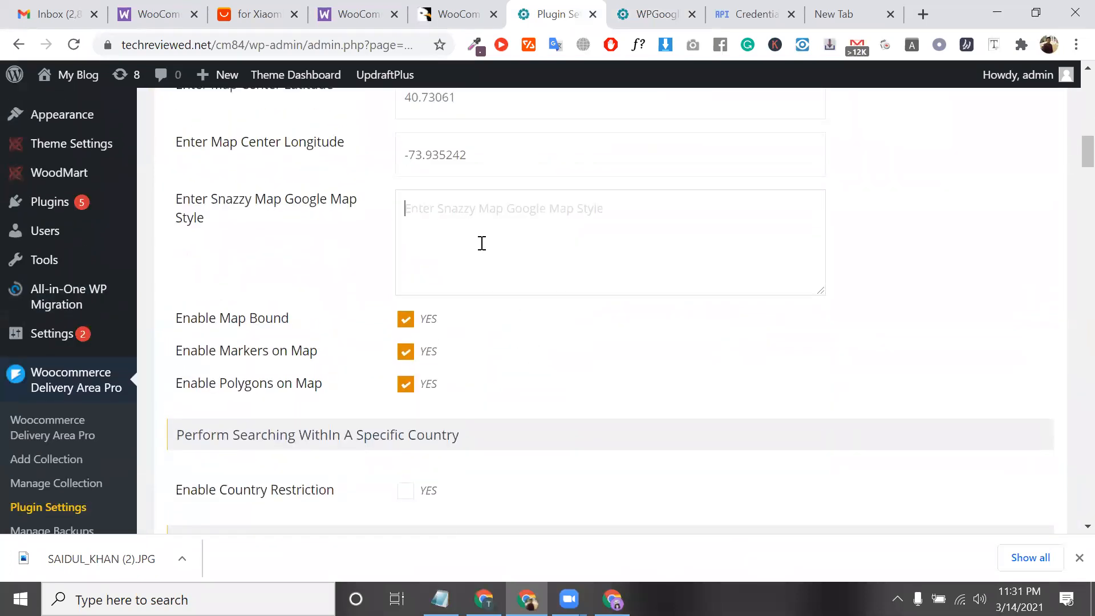
scroll(482, 245, down, 1)
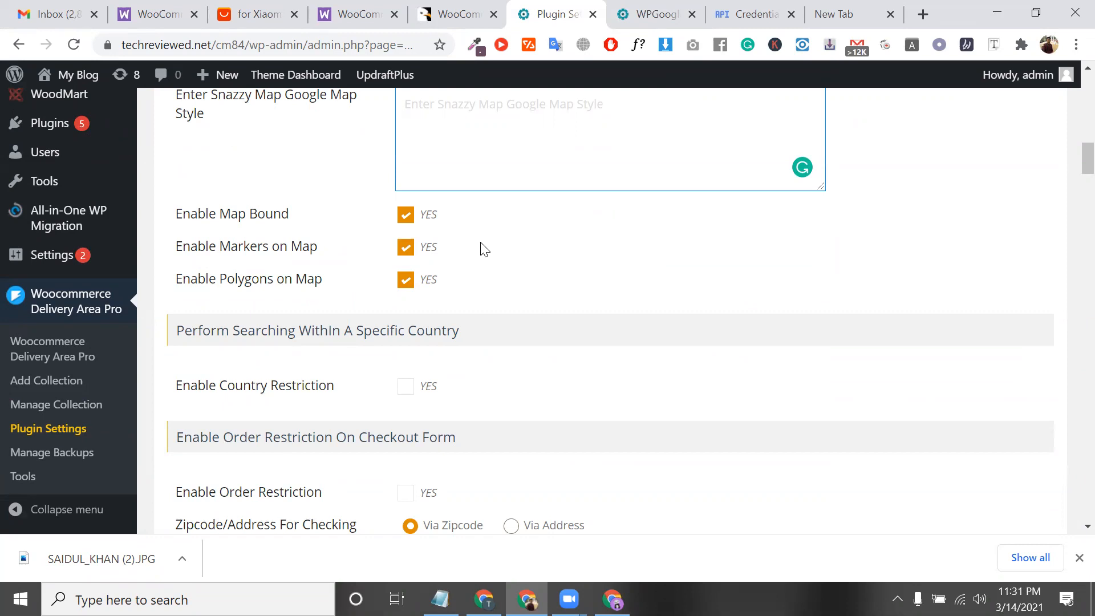
- Examine the availability and error message fields and the delivery area enquiry form templates in the plugin settings
scroll(492, 409, down, 10)
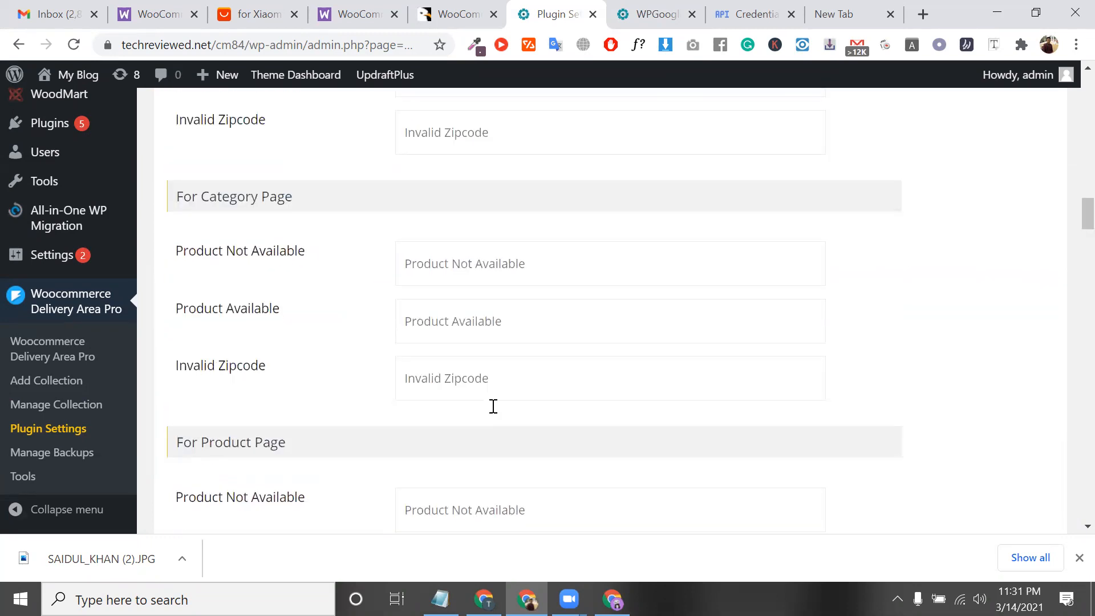
scroll(420, 326, up, 5)
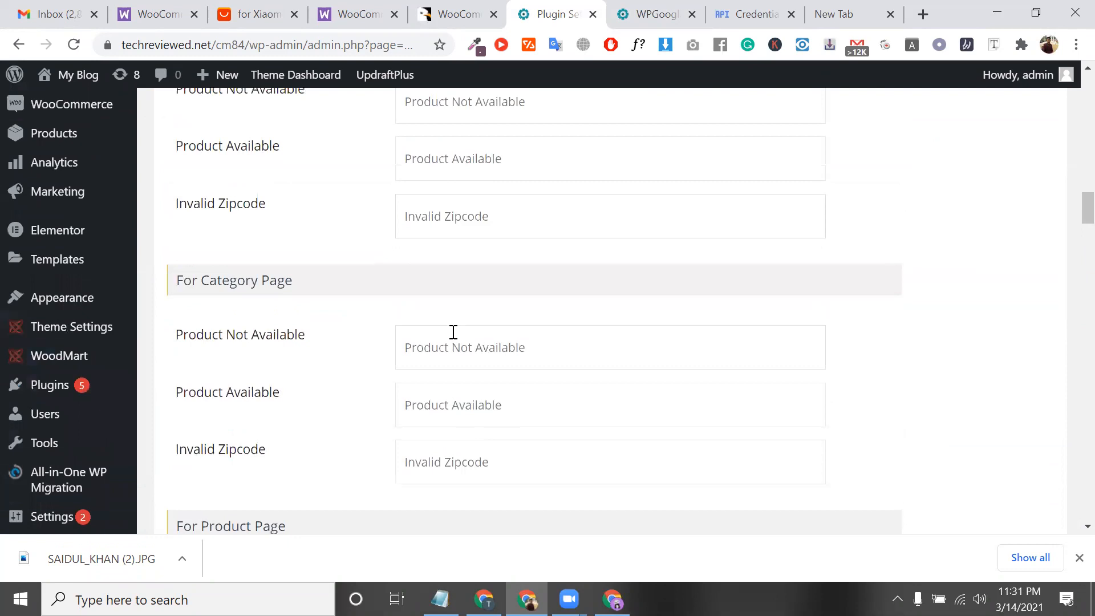
scroll(453, 332, down, 9)
scroll(454, 332, up, 5)
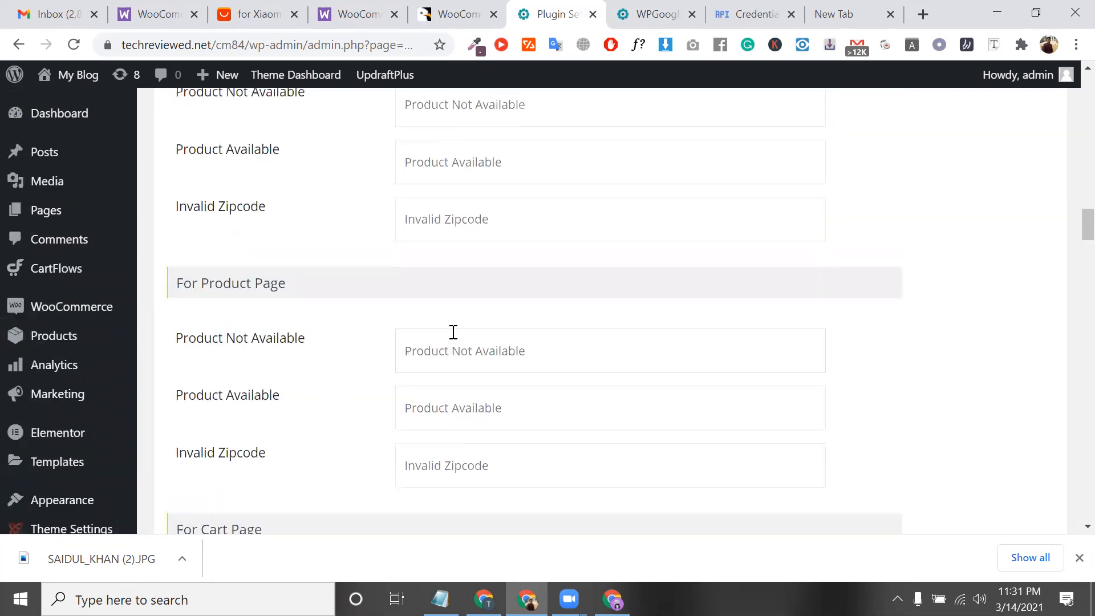
click(426, 357)
triple_click(471, 349)
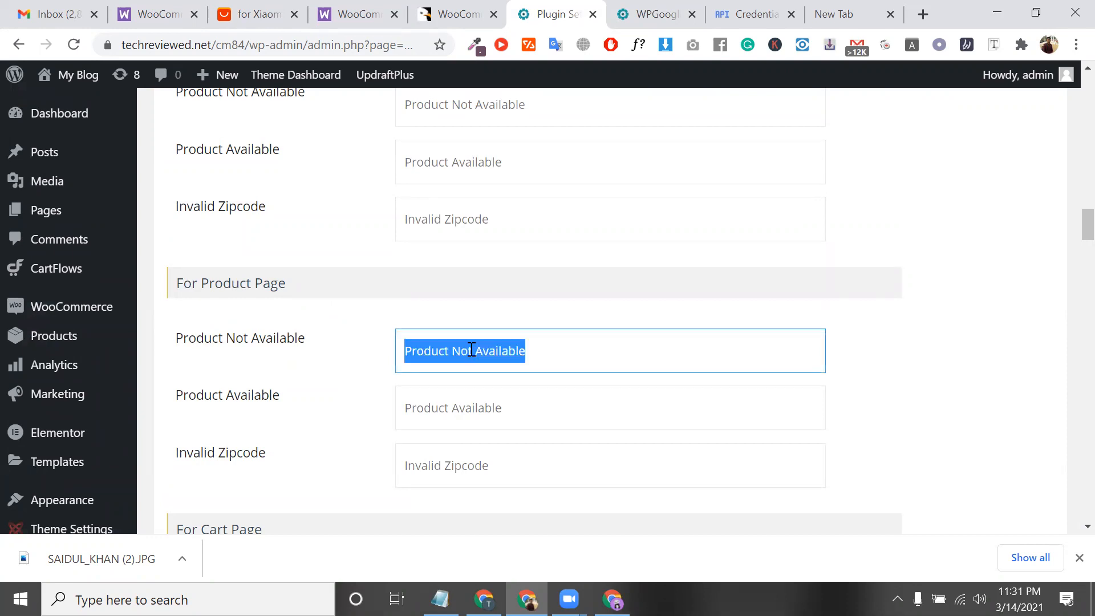
scroll(472, 350, down, 6)
scroll(473, 278, down, 20)
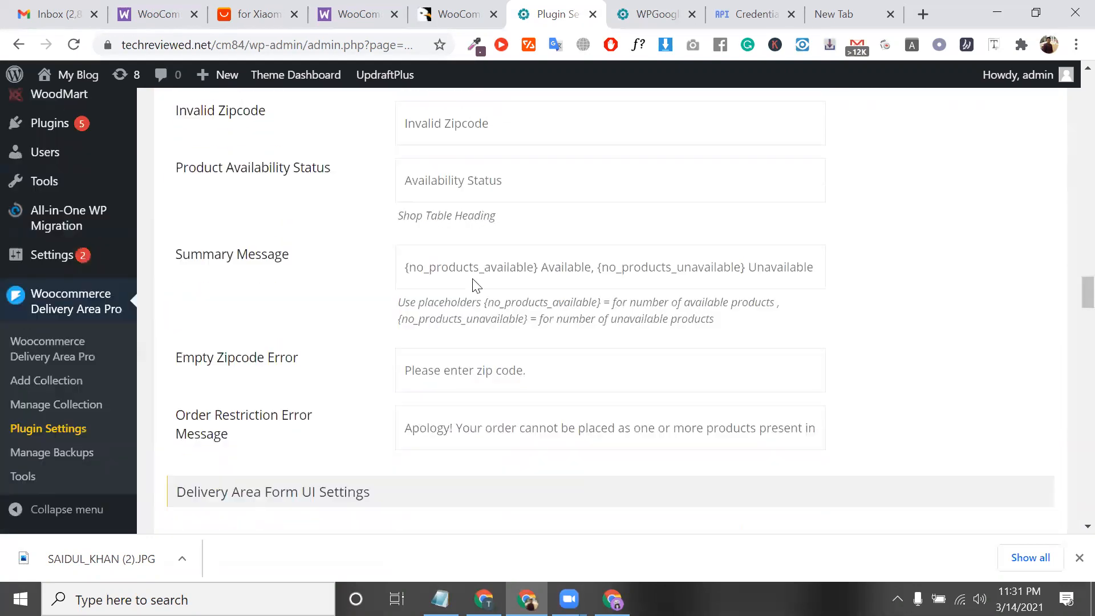
scroll(476, 286, up, 1)
scroll(362, 244, up, 5)
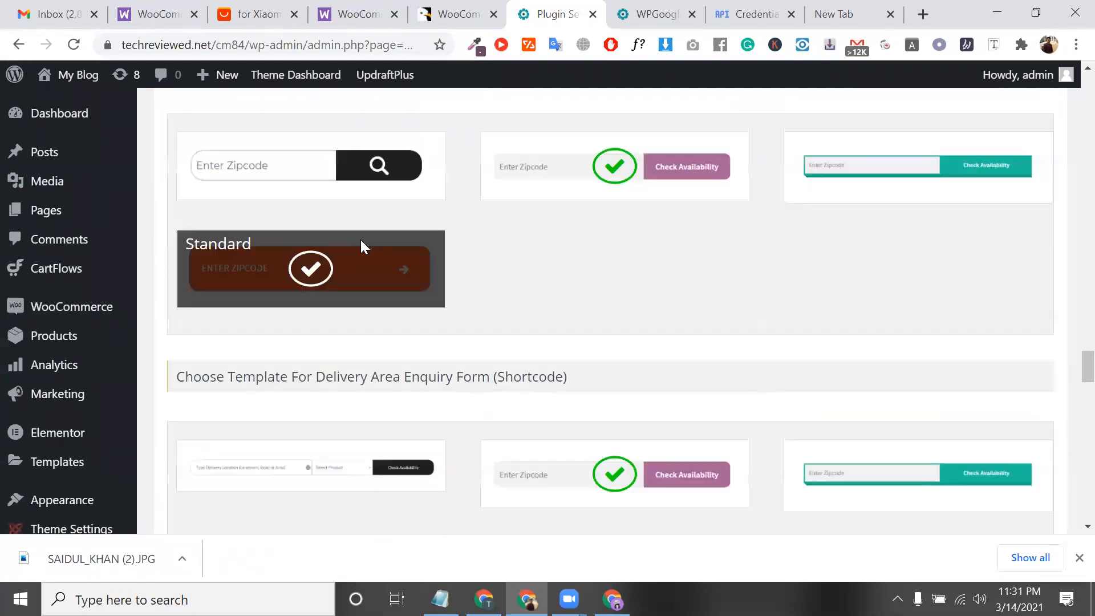
scroll(362, 244, down, 15)
scroll(362, 244, up, 20)
scroll(93, 308, down, 10)
- Start a new delivery area collection and title it dhaka
click(48, 380)
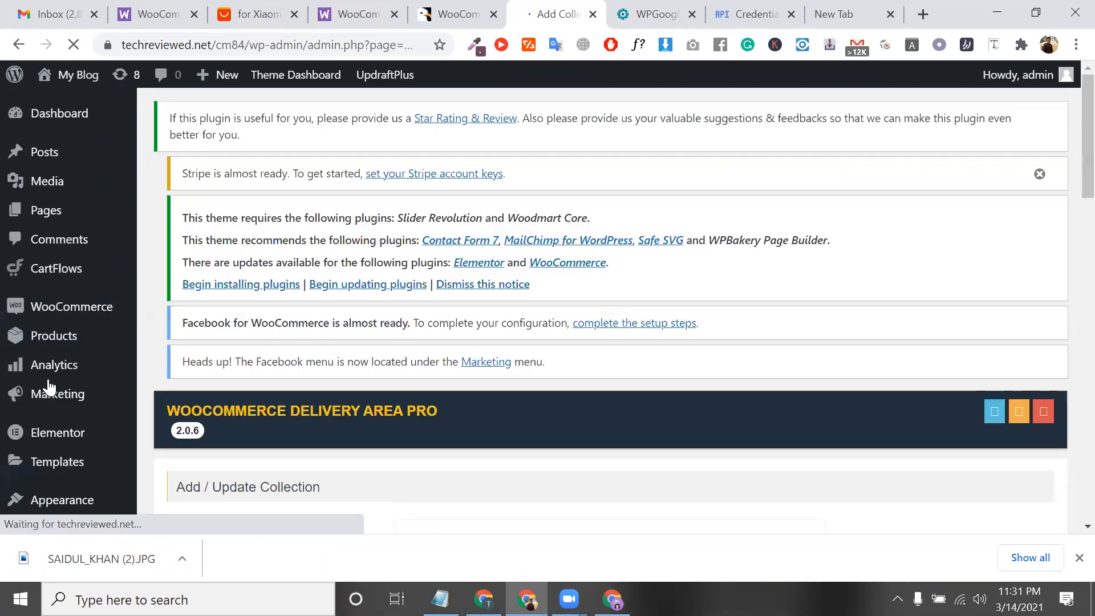
scroll(200, 337, down, 5)
click(533, 289)
text(dhaka)
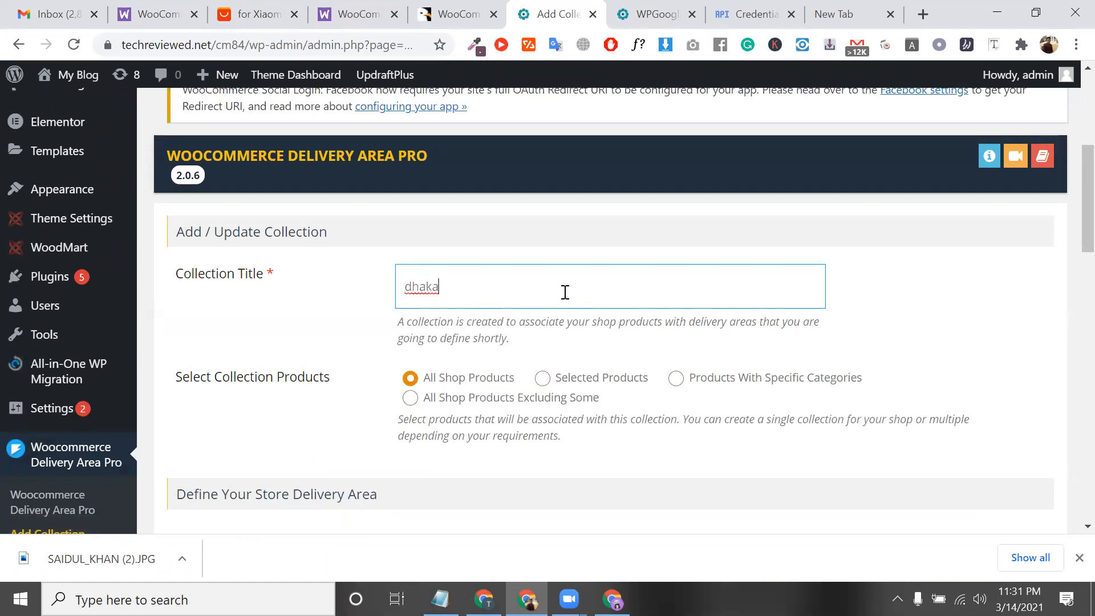
- Review the delivery area methods and enter 12 in the collection's zip codes
scroll(565, 292, down, 5)
click(516, 352)
scroll(430, 264, up, 1)
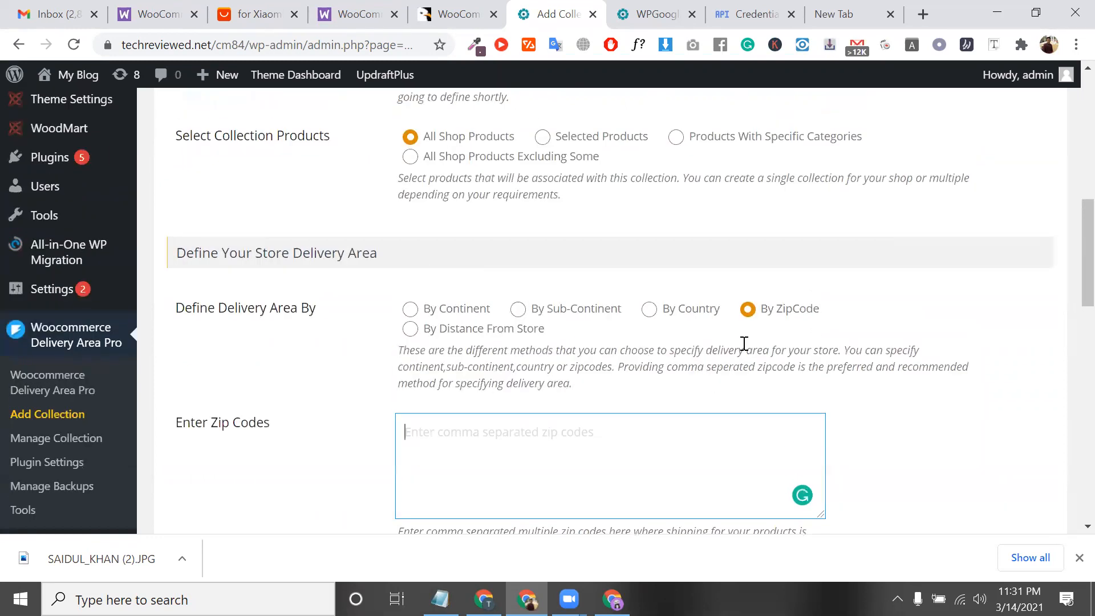
scroll(506, 381, down, 1)
scroll(506, 380, up, 3)
scroll(505, 385, down, 3)
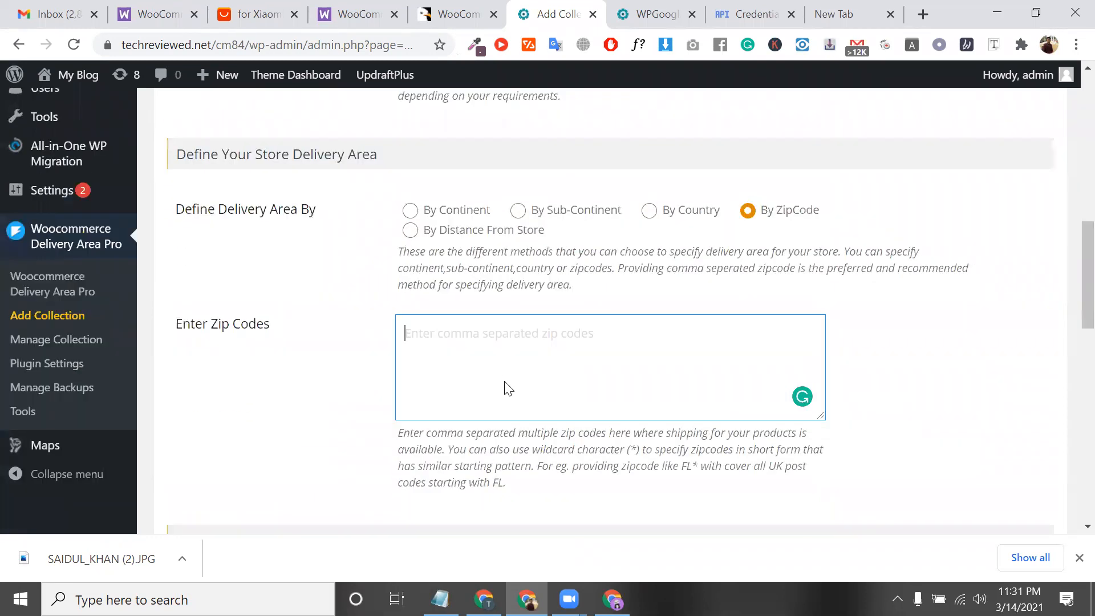
scroll(468, 454, up, 1)
scroll(468, 454, up, 6)
triple_click(498, 421)
scroll(509, 447, down, 7)
click(472, 370)
text(12)
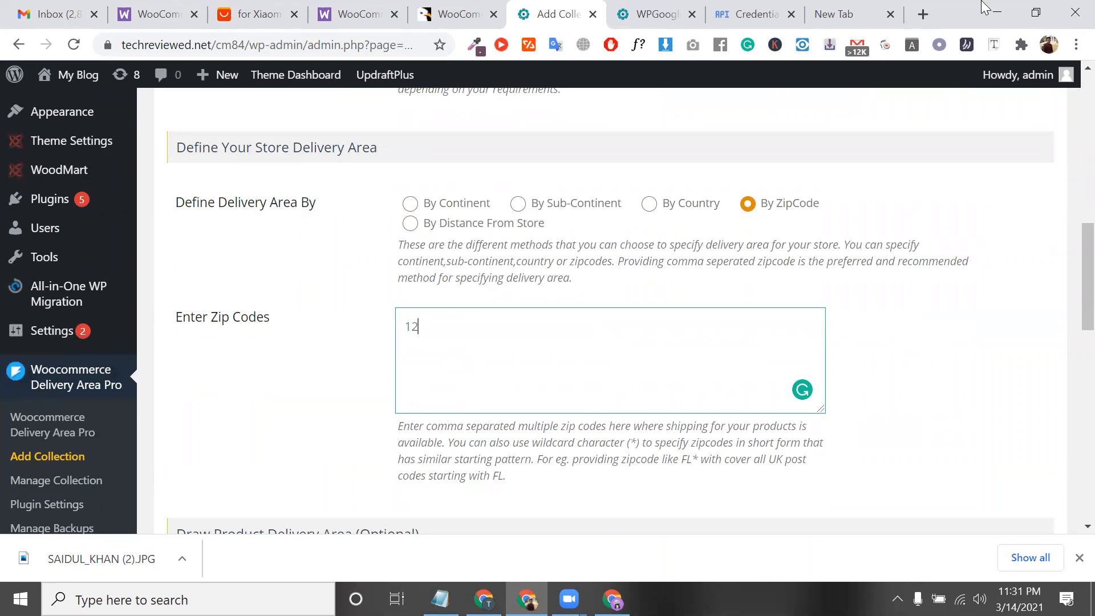
- Search Google for dhaka zip code, look up postal code 1205, and return to the list of Dhaka zip codes
click(873, 8)
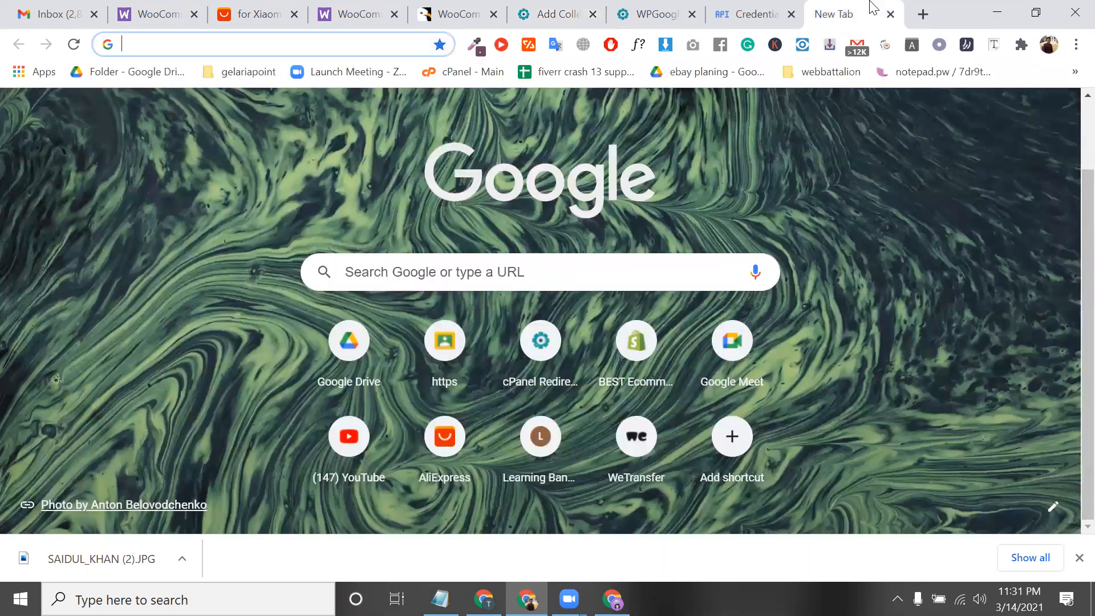
text(dhaka zip code)
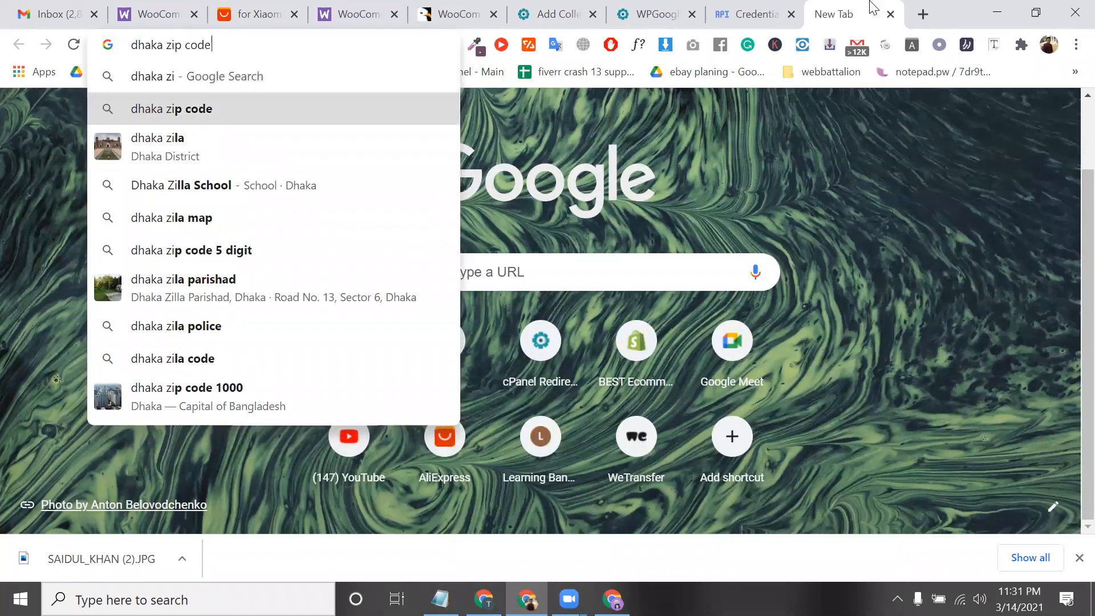
key(Return)
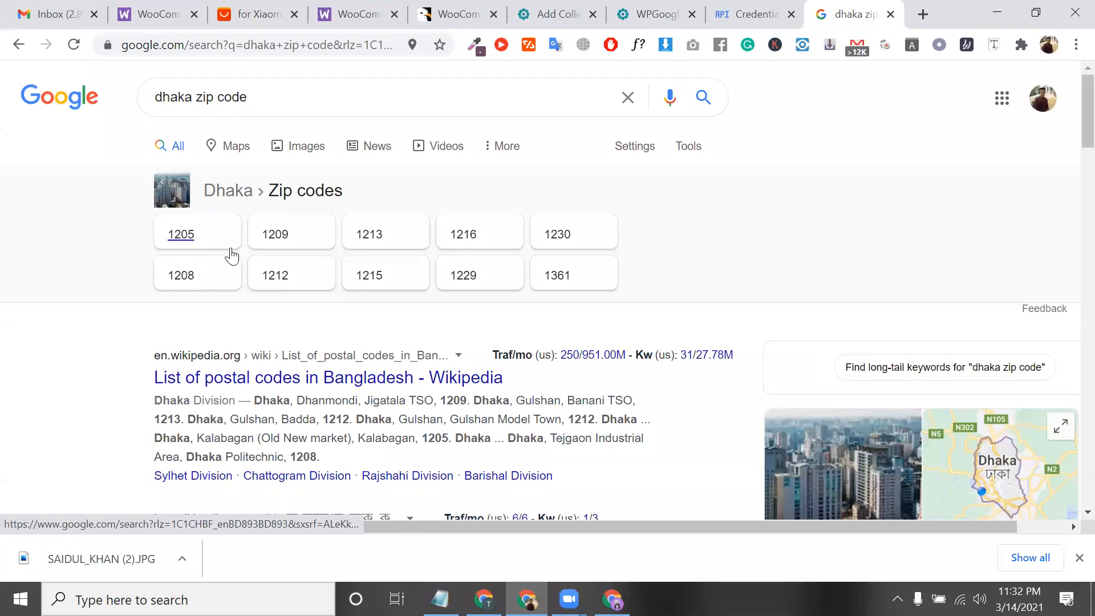
click(211, 239)
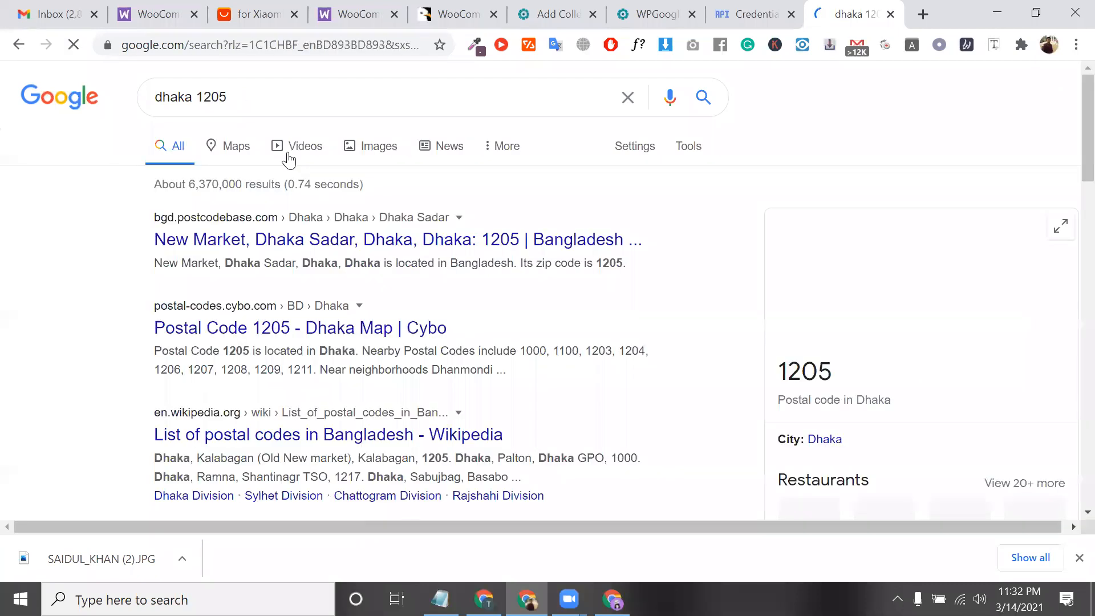
double_click(216, 96)
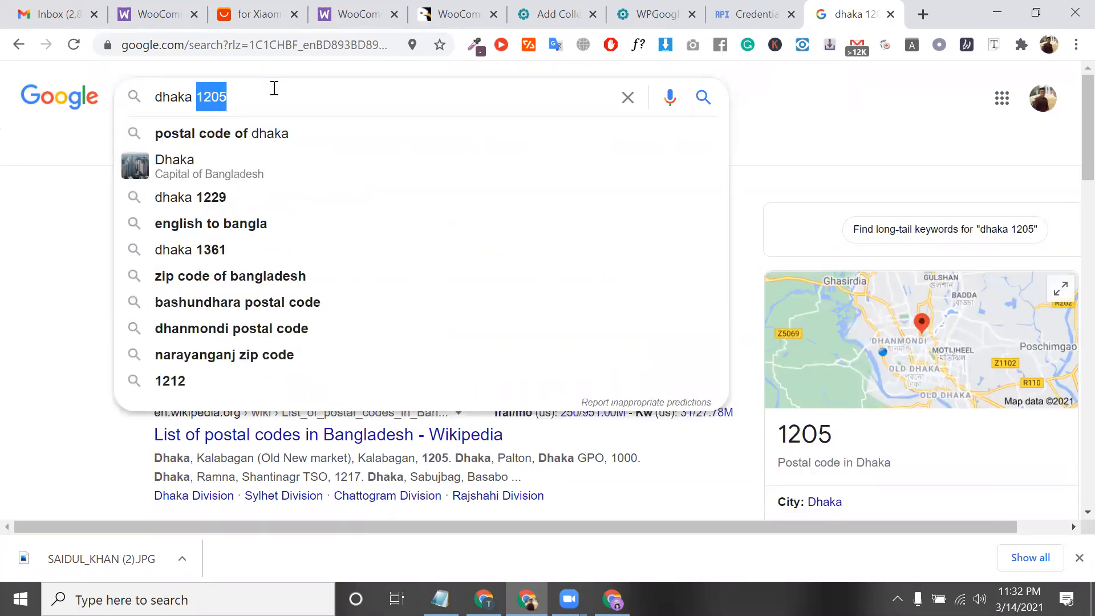
key(ctrl+a)
click(18, 49)
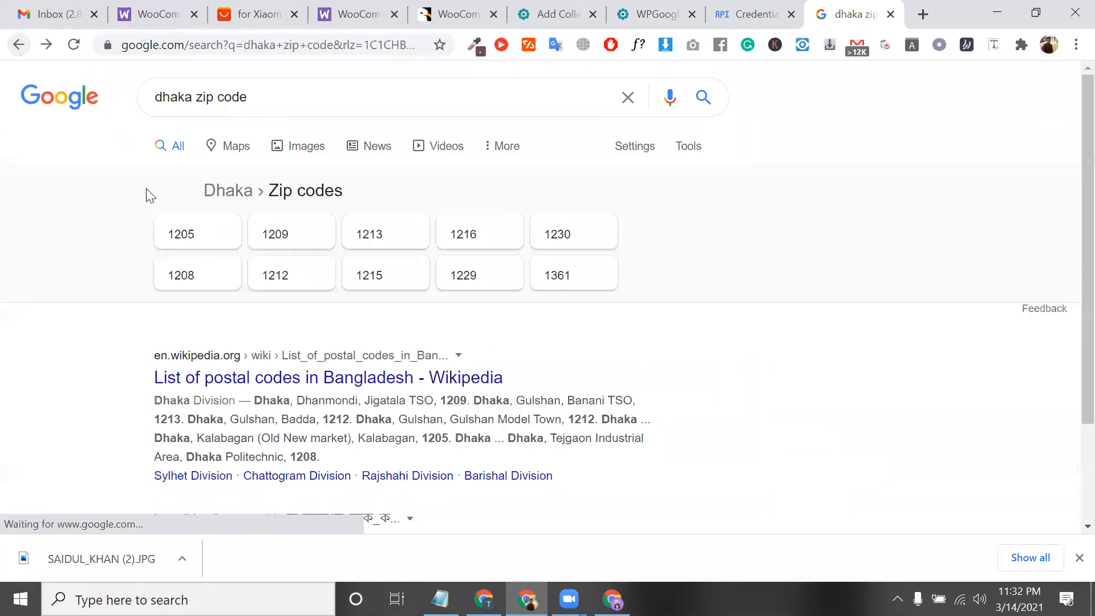
- Open Wikipedia's List of postal codes in Bangladesh separately and examine the Dhaka post codes alongside the Google results
scroll(335, 288, down, 8)
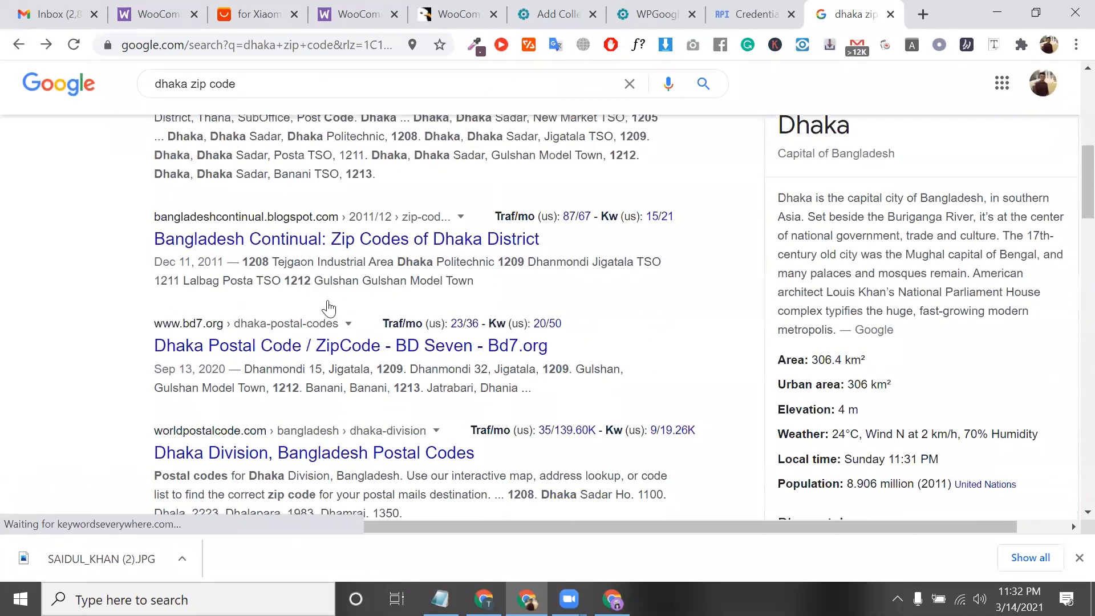
scroll(327, 295, up, 5)
right_click(331, 310)
click(407, 319)
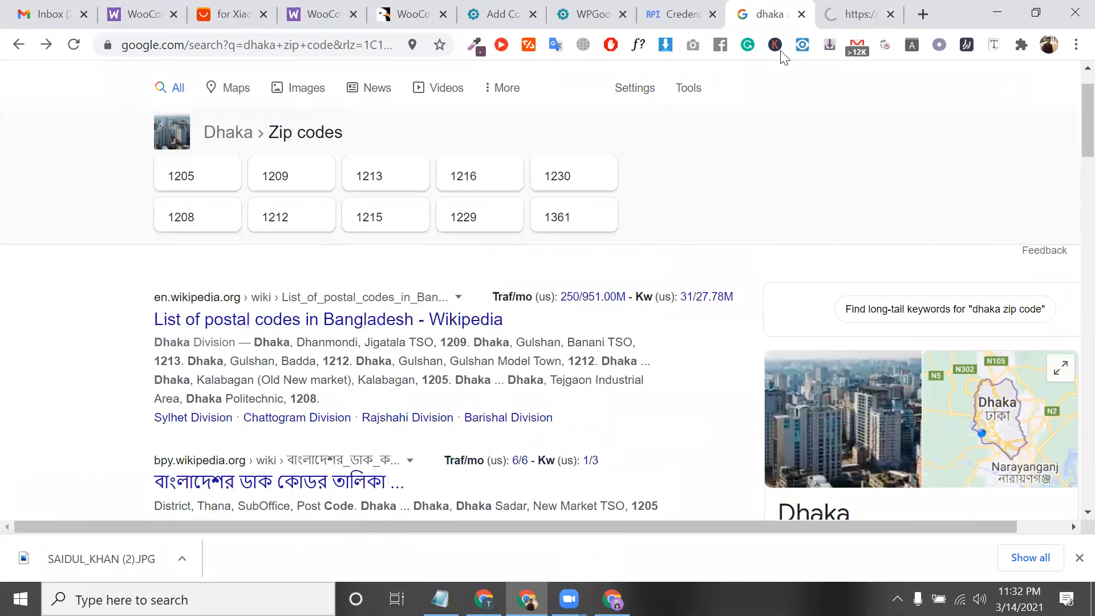
click(853, 8)
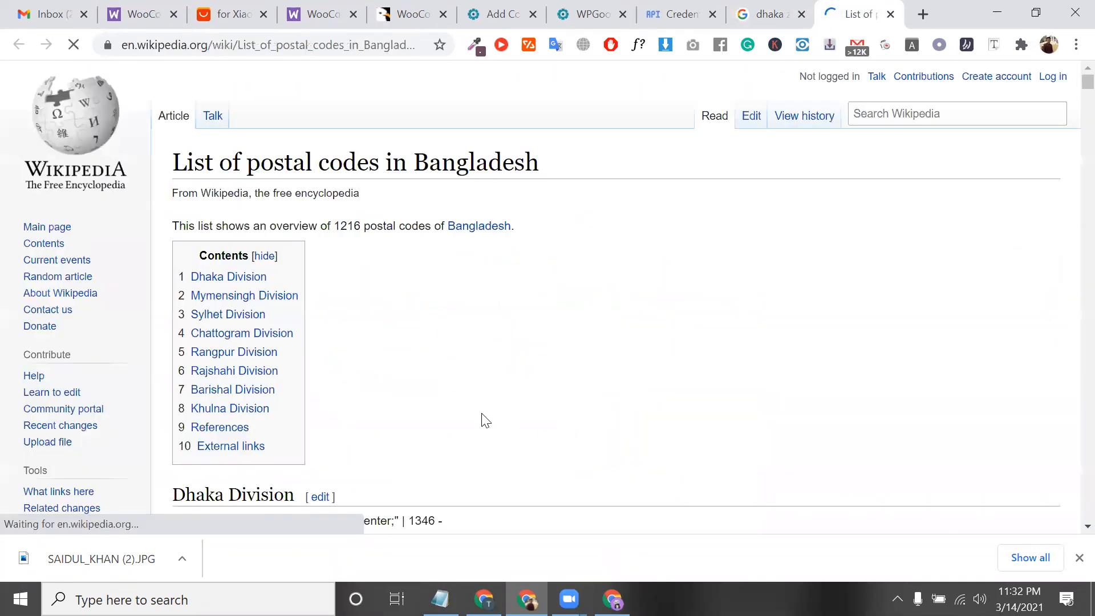
scroll(481, 418, down, 5)
scroll(482, 415, down, 10)
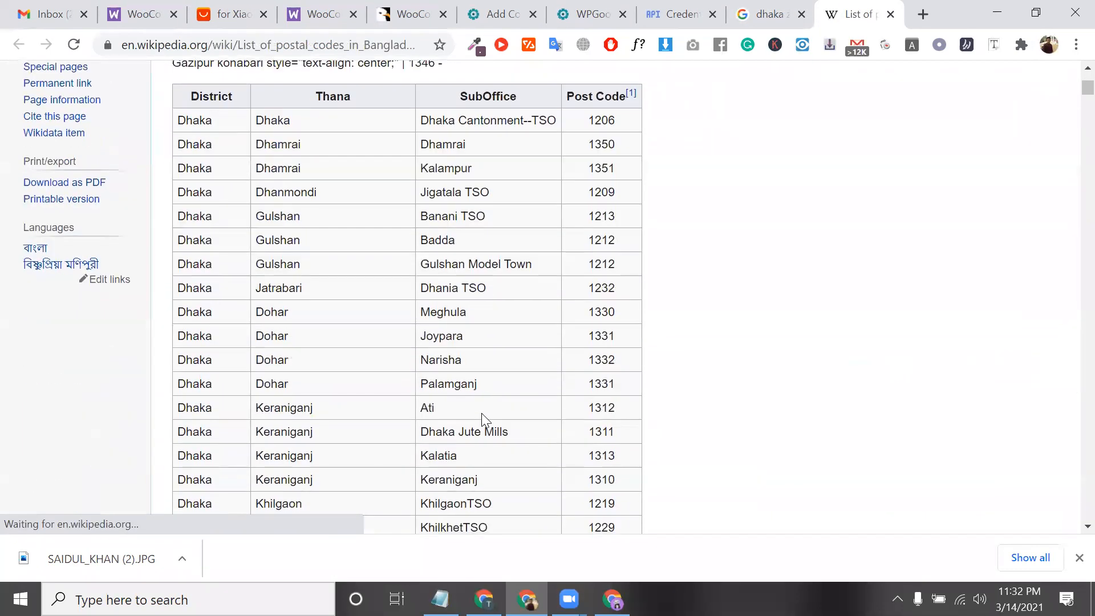
scroll(484, 417, down, 8)
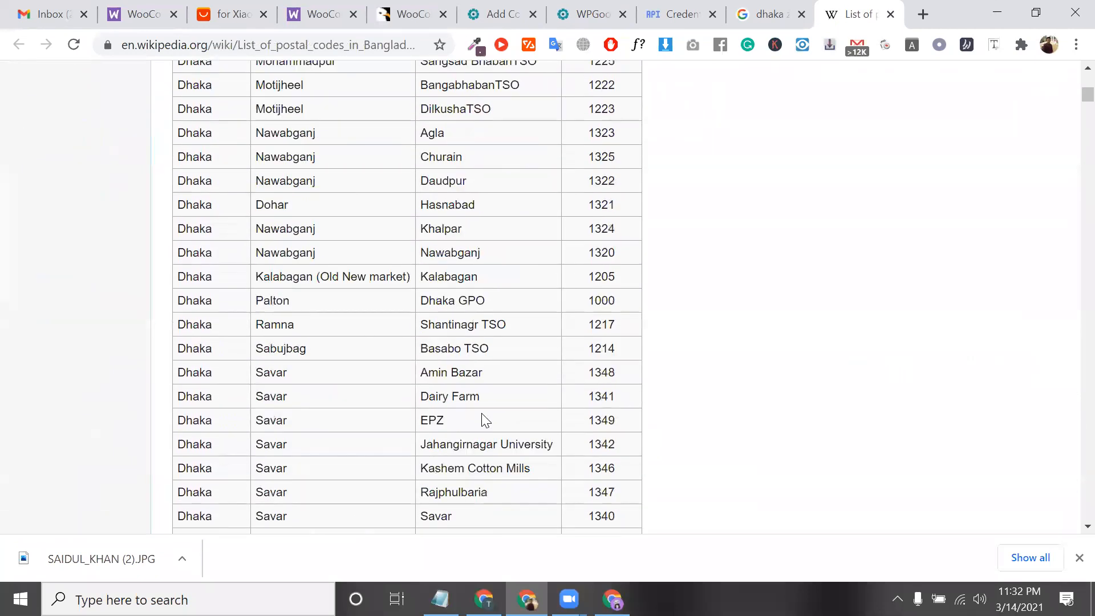
scroll(482, 412, down, 4)
scroll(485, 419, up, 3)
scroll(414, 353, up, 2)
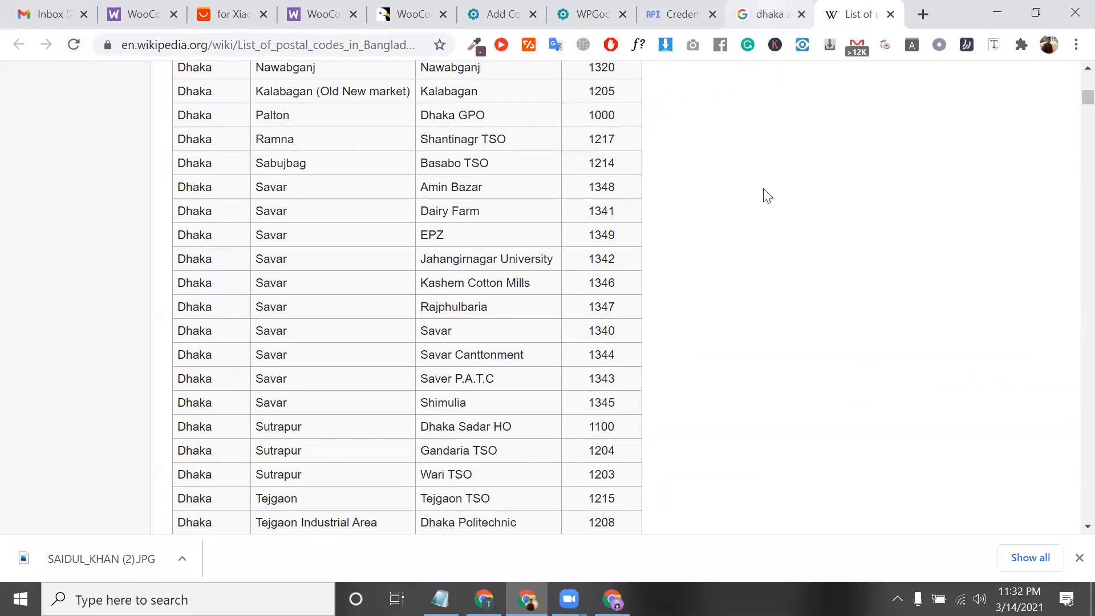
click(767, 14)
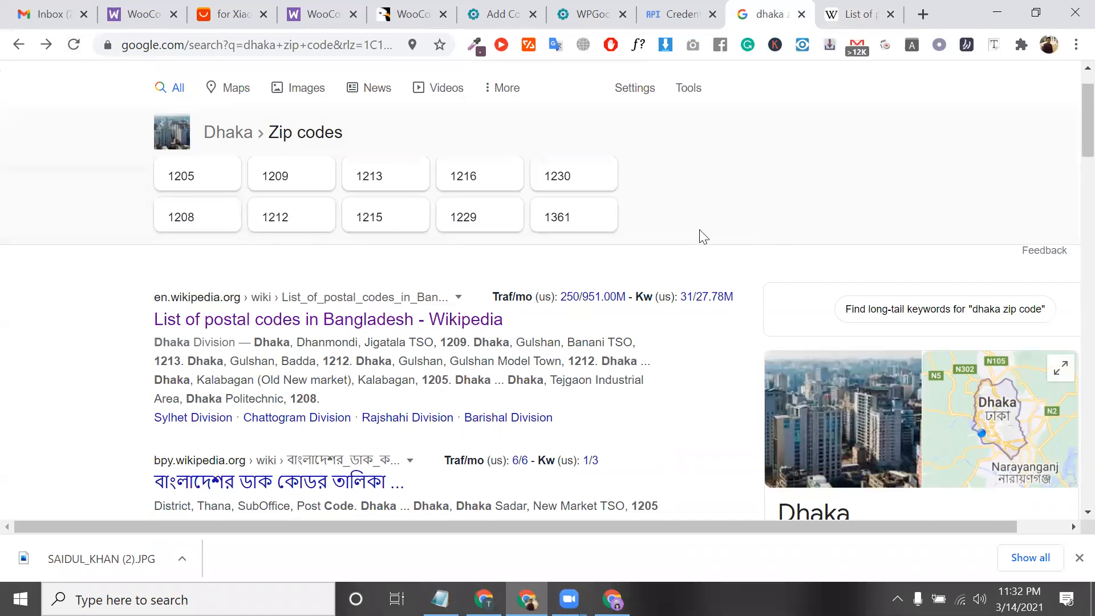
click(838, 8)
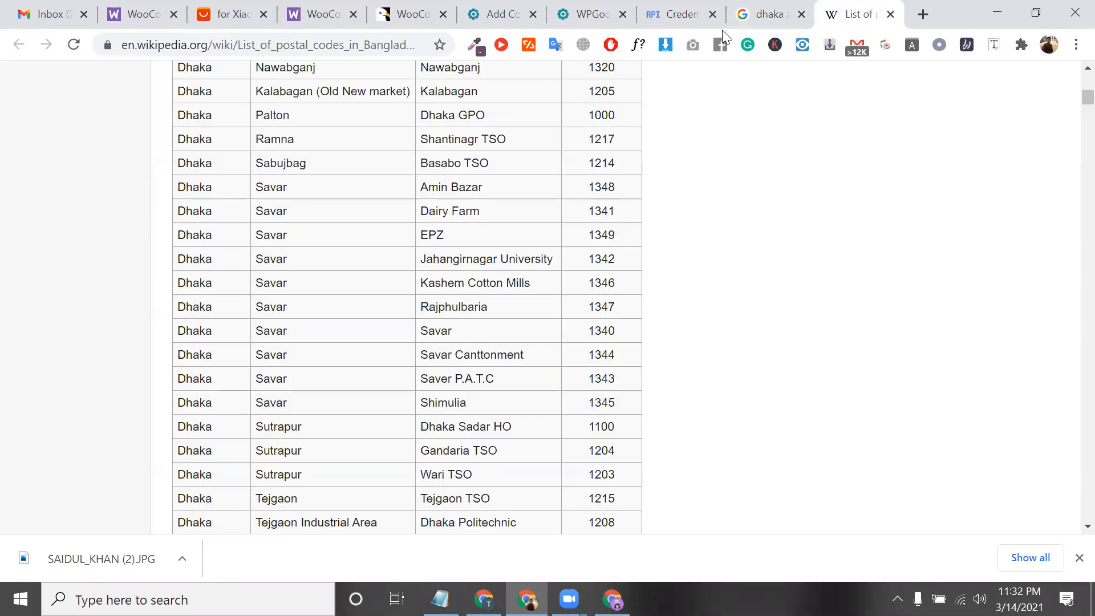
- Return to the delivery area collection form and complete its zip codes as 1205, 1216, 1209
click(594, 13)
click(513, 15)
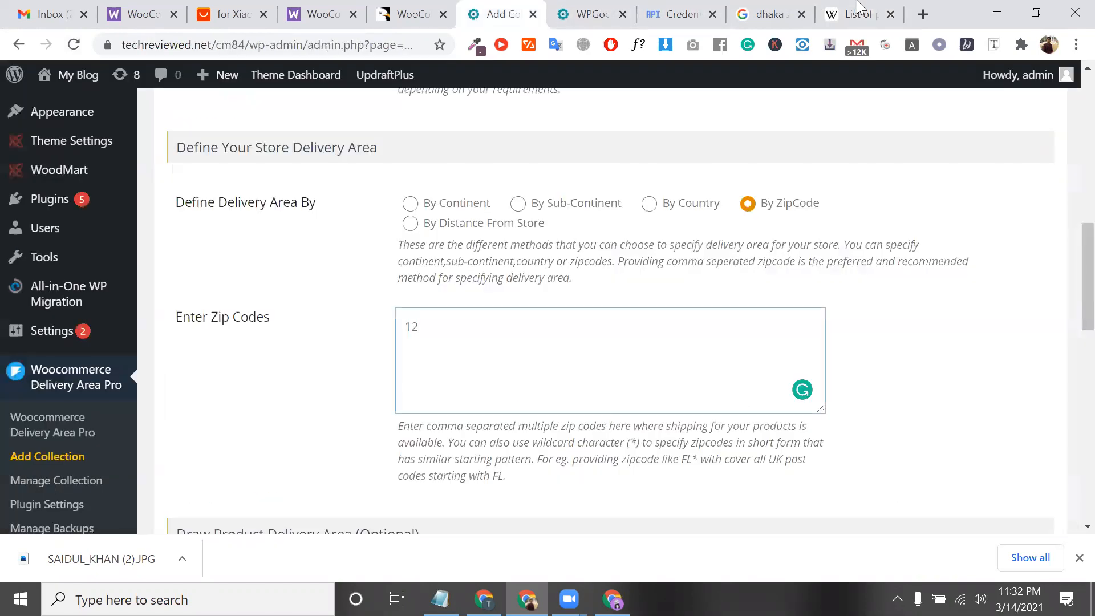
drag(859, 5, 856, 13)
click(481, 345)
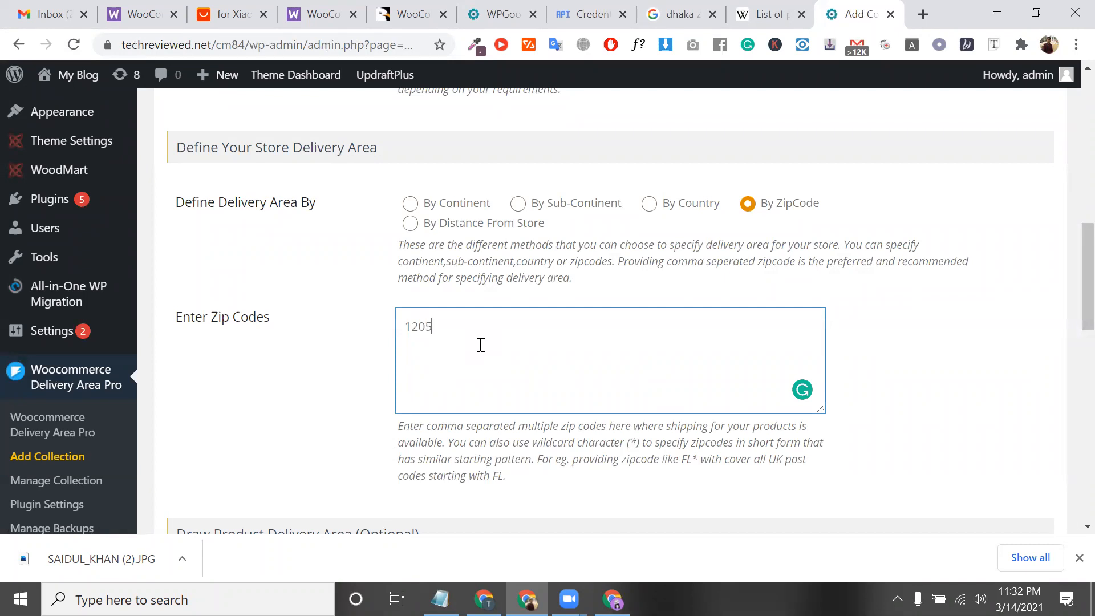
text(05, 1)
scroll(537, 394, down, 5)
scroll(564, 411, up, 3)
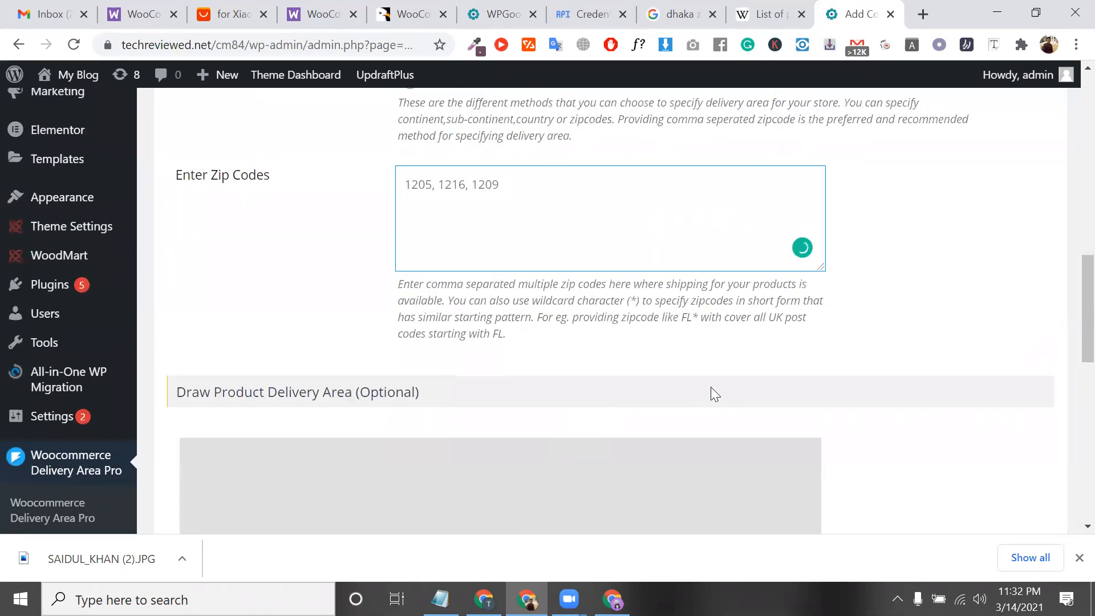
scroll(711, 388, up, 1)
click(678, 375)
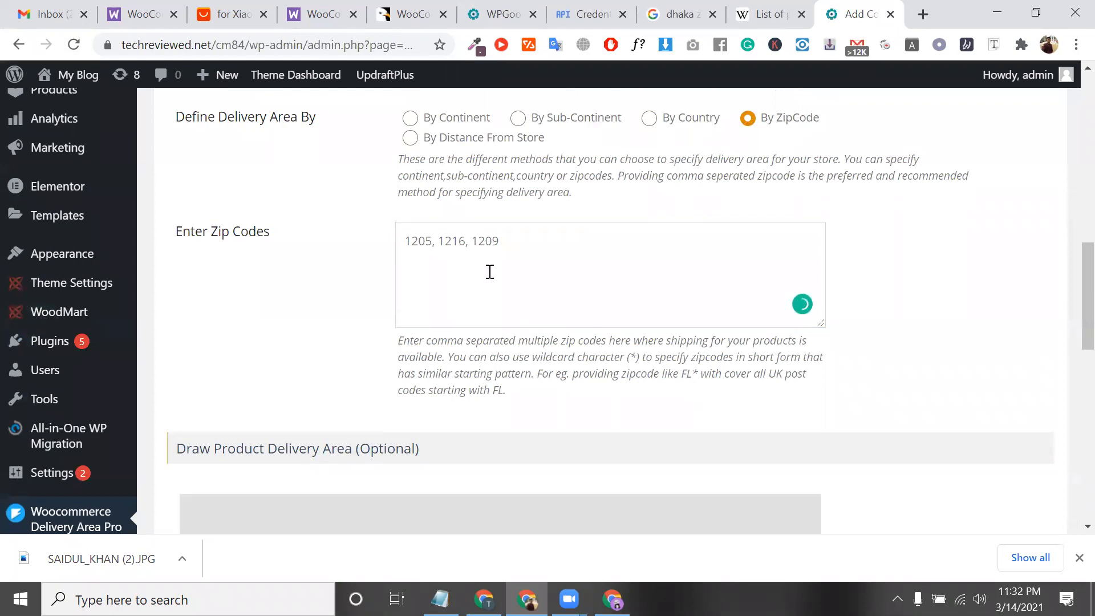
- Replace the commas between the zip codes with semicolons, ending the list with one, and save the collection
click(435, 243)
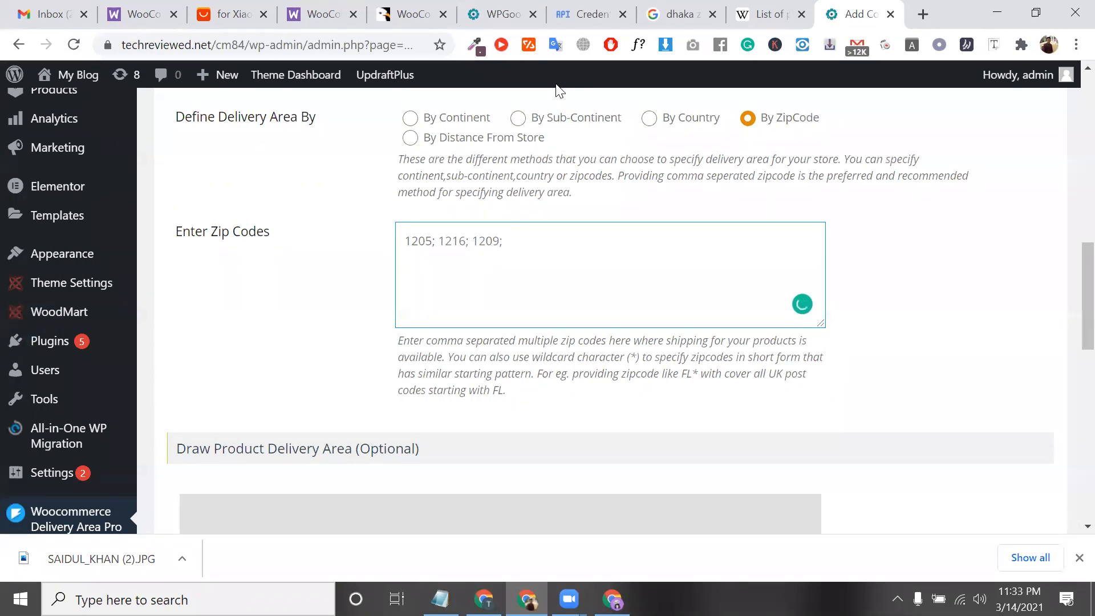
scroll(655, 275, down, 2)
scroll(595, 301, down, 8)
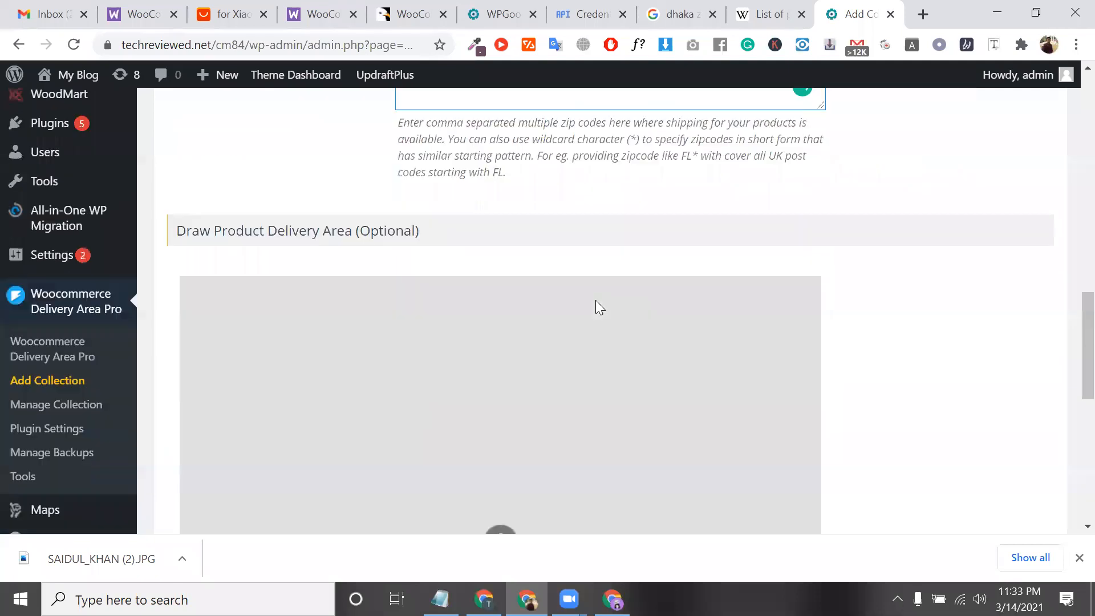
click(234, 471)
scroll(553, 289, up, 2)
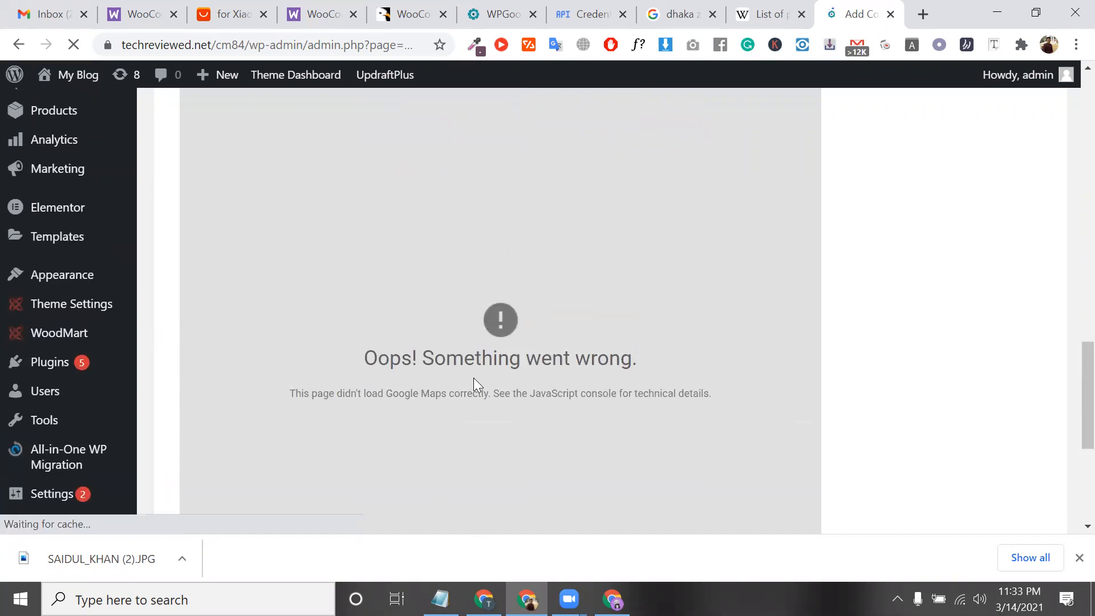
- Examine the Draw Product Delivery Area map and its message, and check the save status of the collection
scroll(549, 382, down, 14)
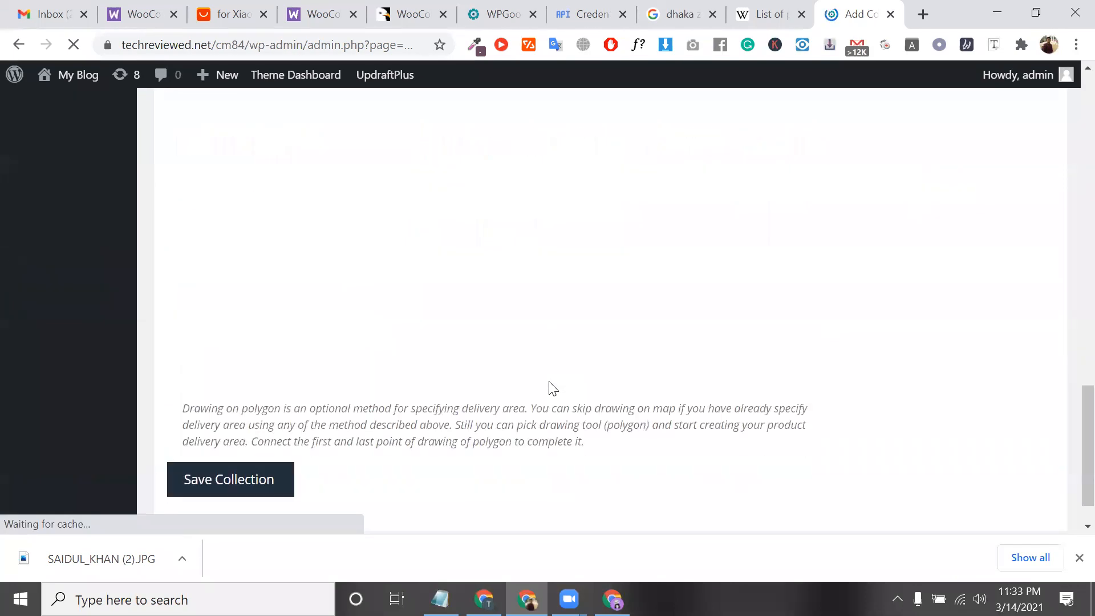
scroll(549, 382, up, 2)
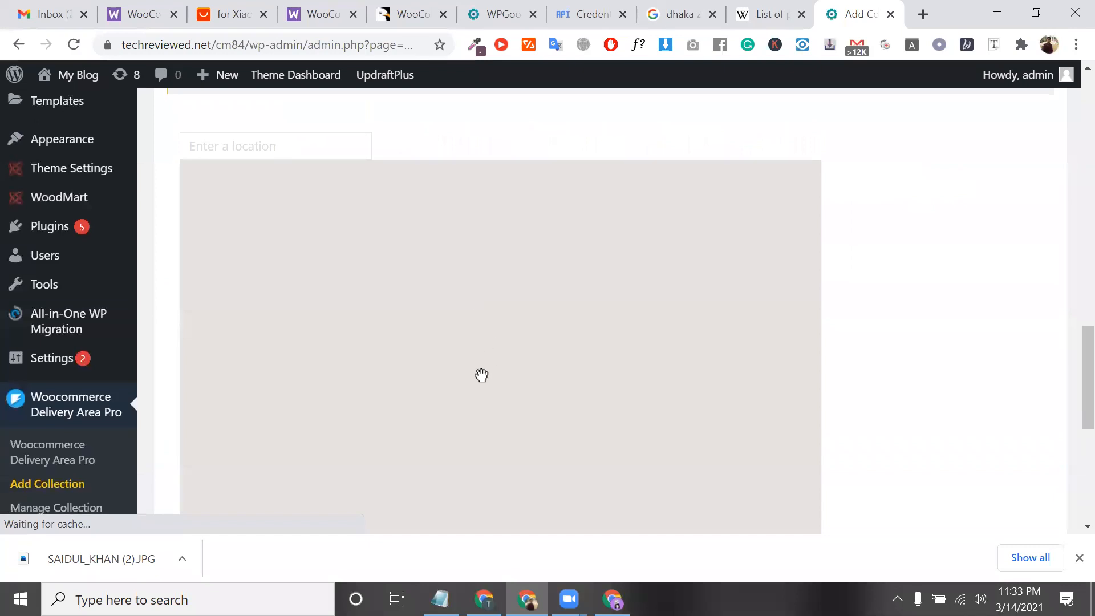
scroll(489, 337, up, 2)
scroll(488, 337, down, 2)
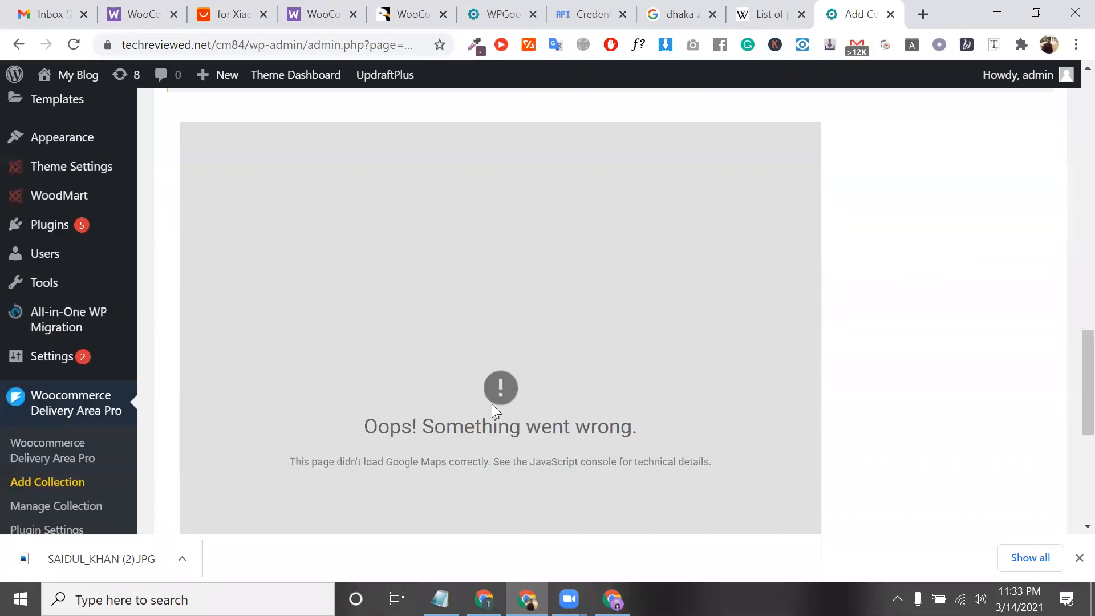
triple_click(516, 433)
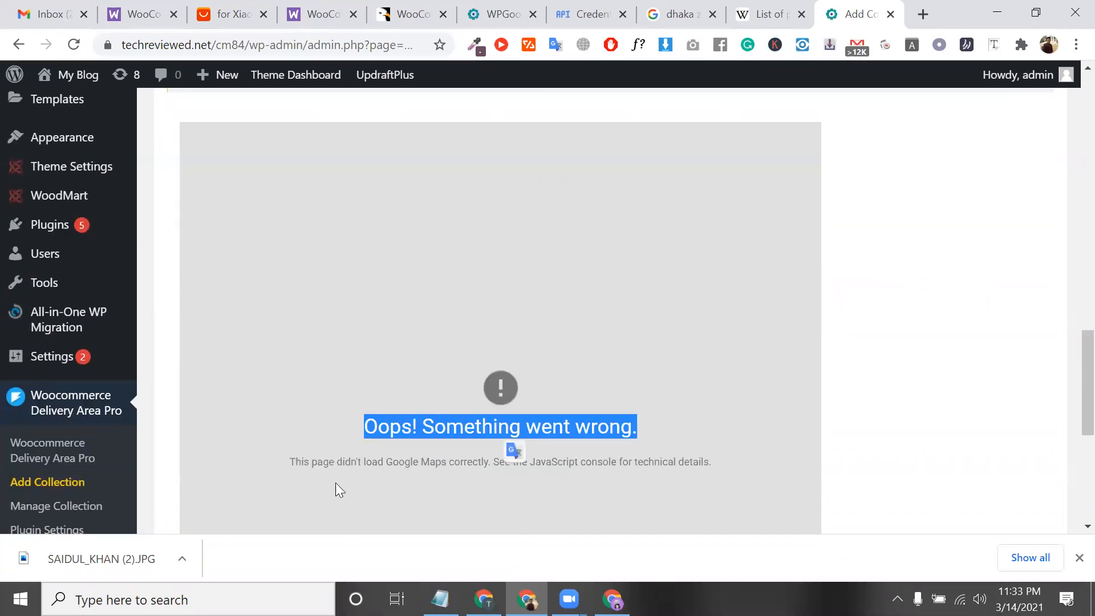
double_click(313, 464)
drag(421, 466, 428, 478)
click(425, 479)
scroll(504, 422, down, 1)
scroll(468, 456, down, 3)
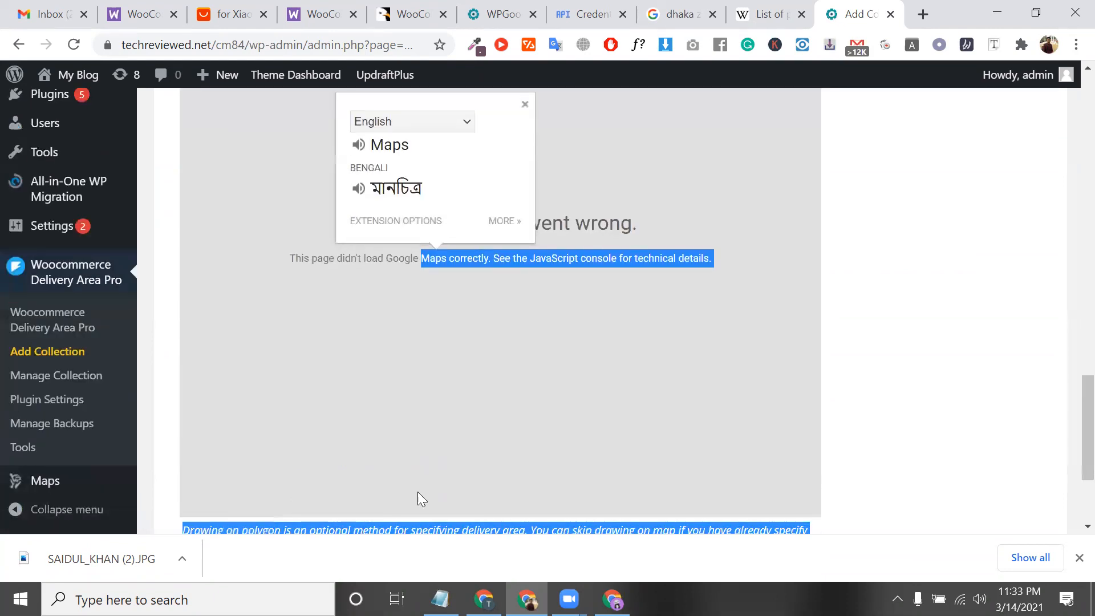
scroll(356, 491, down, 2)
scroll(362, 434, up, 15)
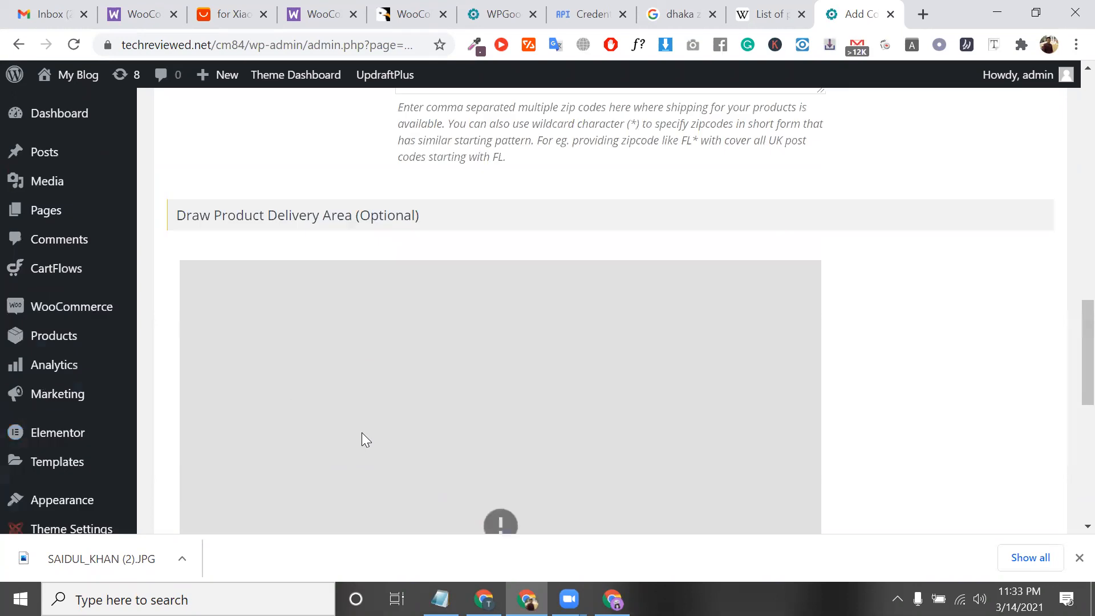
scroll(234, 412, down, 8)
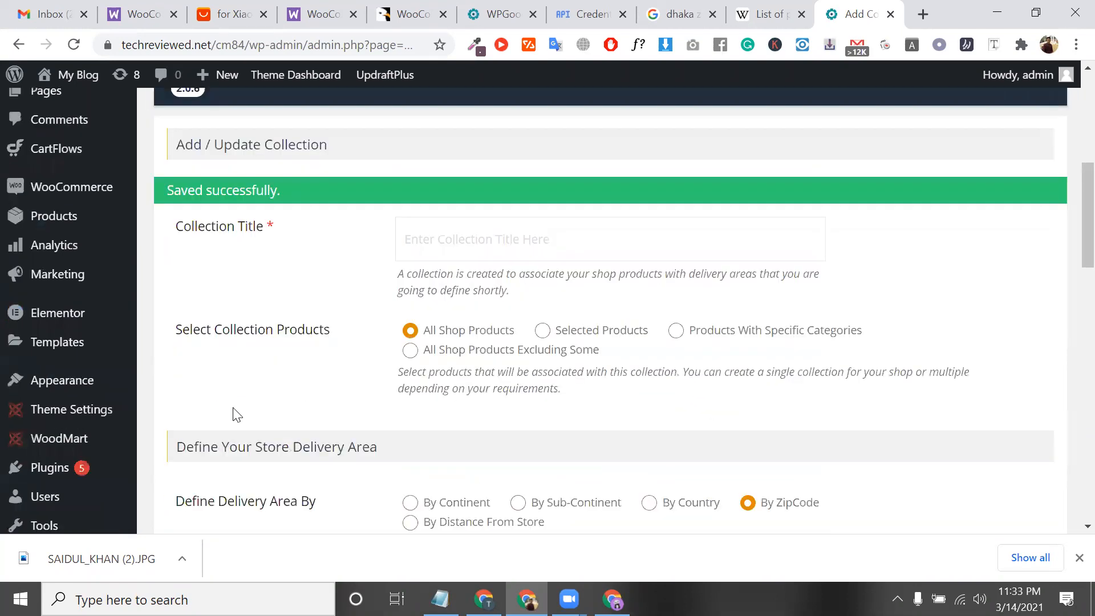
- Open the list of delivery area collections and review the dhaka entry
click(96, 402)
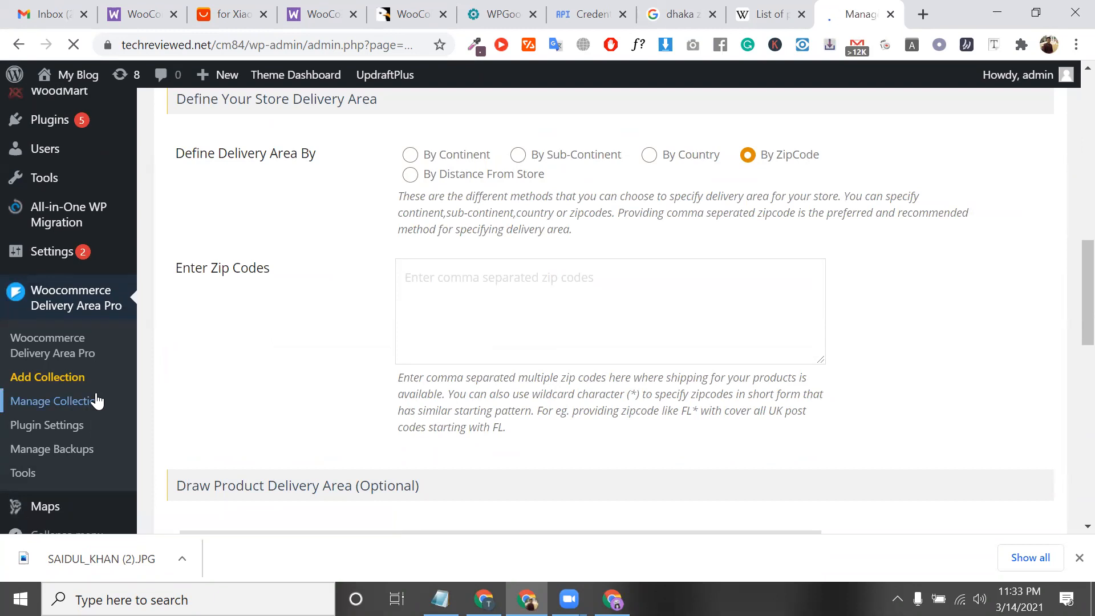
scroll(313, 139, down, 5)
scroll(447, 222, down, 2)
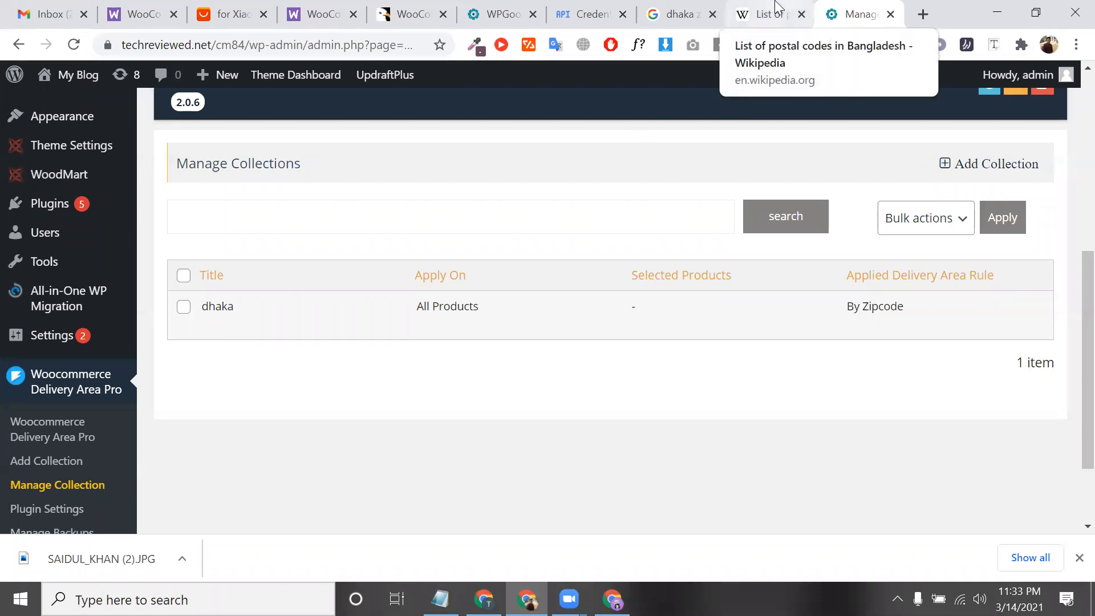
- Return to the map editor and open the site's store page in a separate tab
drag(502, 13, 864, 14)
mouse_move(74, 77)
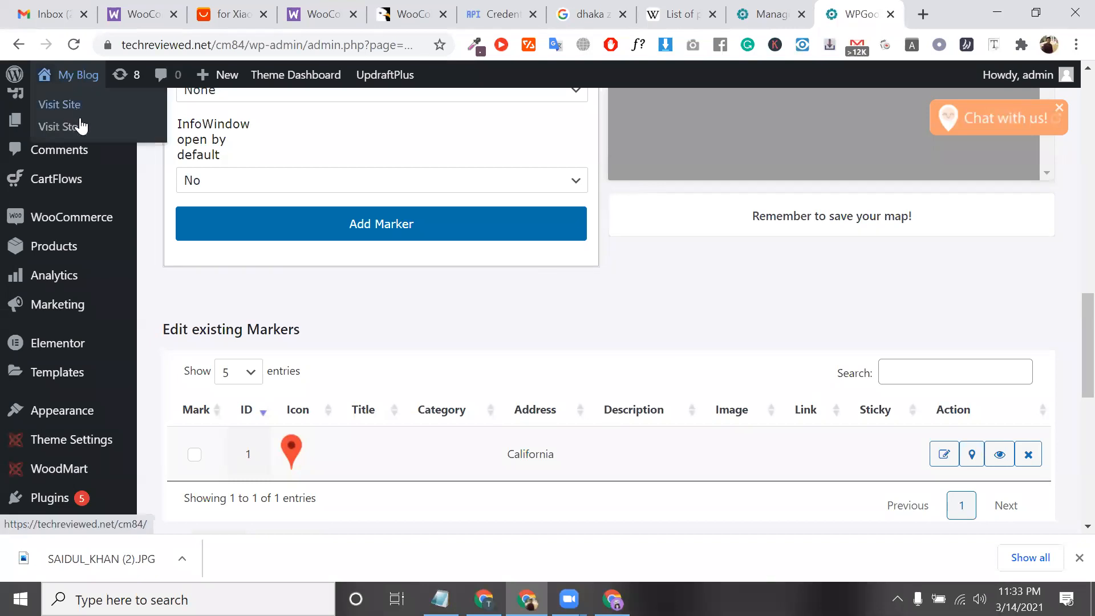
right_click(81, 127)
click(101, 137)
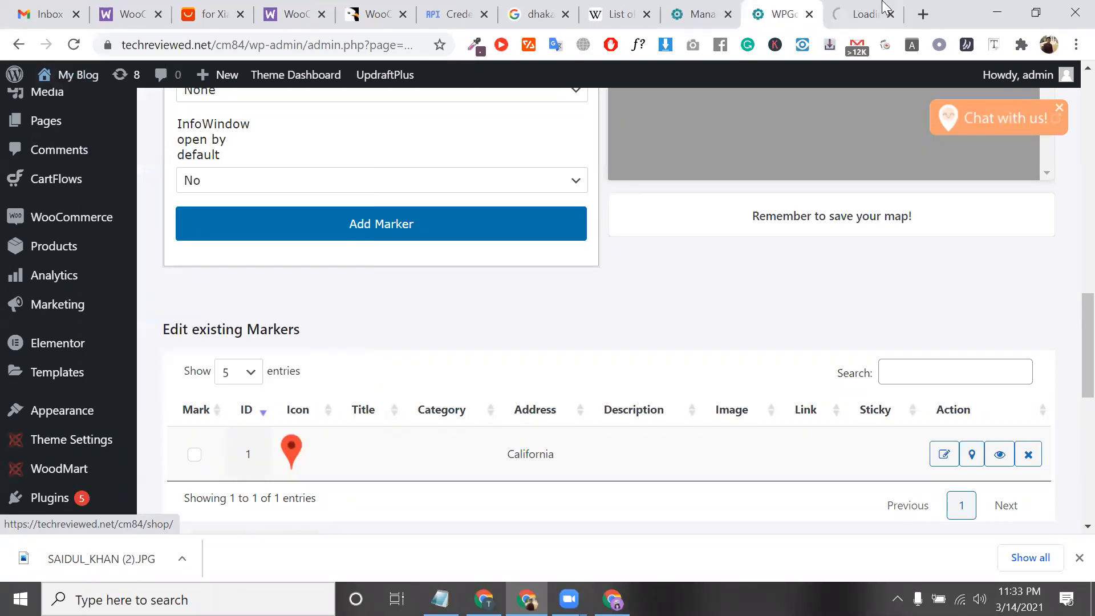
click(882, 10)
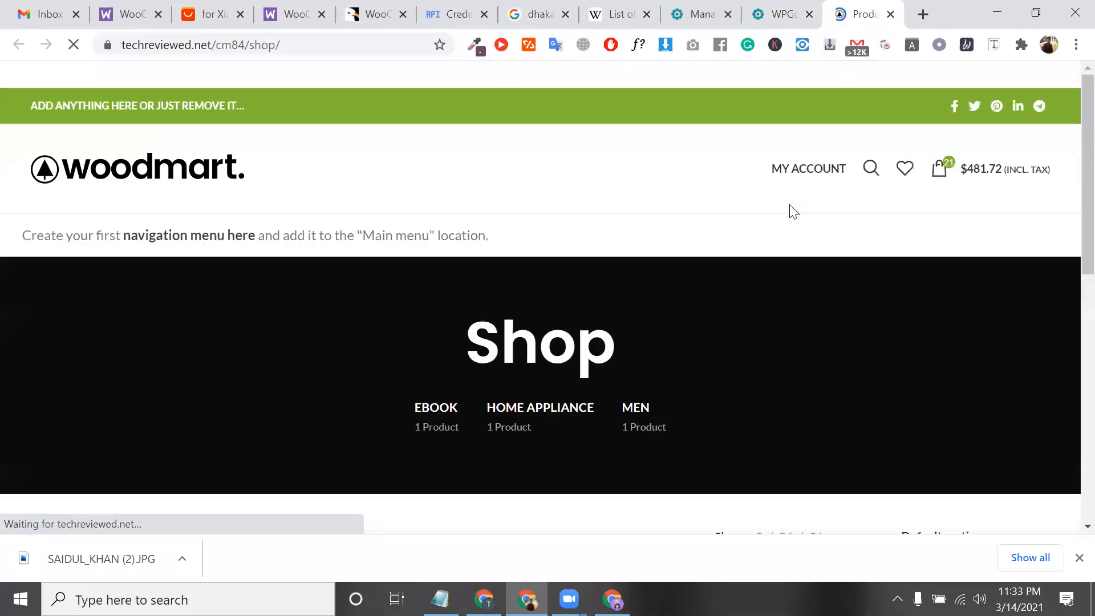
- Check the delivery availability of the Schuifdeurbeslag Bovenop product for zip code 1209
scroll(561, 364, down, 5)
scroll(562, 364, down, 4)
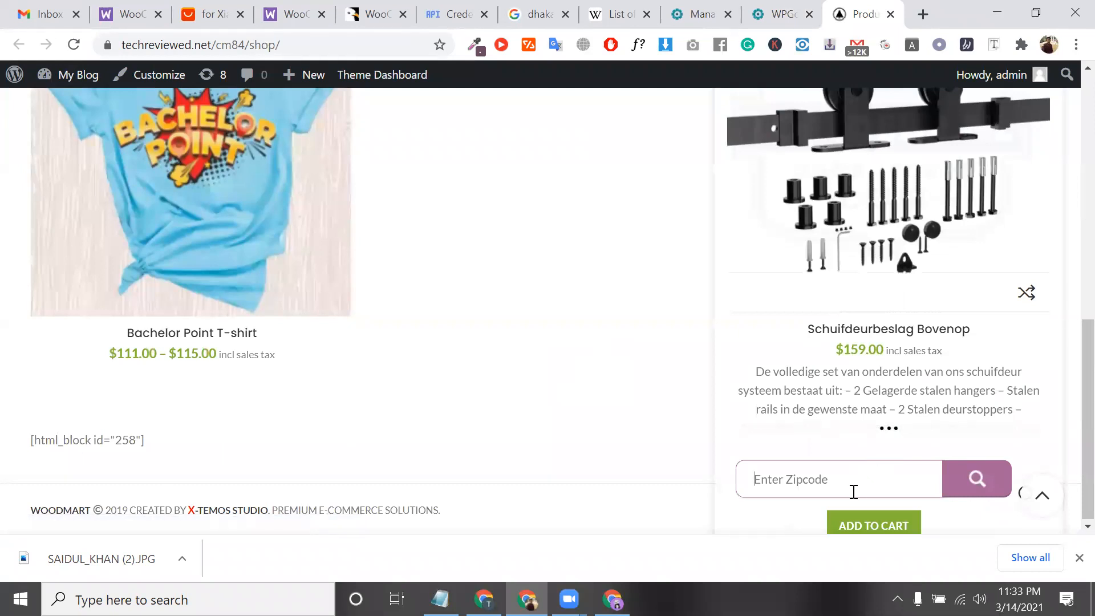
text(1209)
click(975, 481)
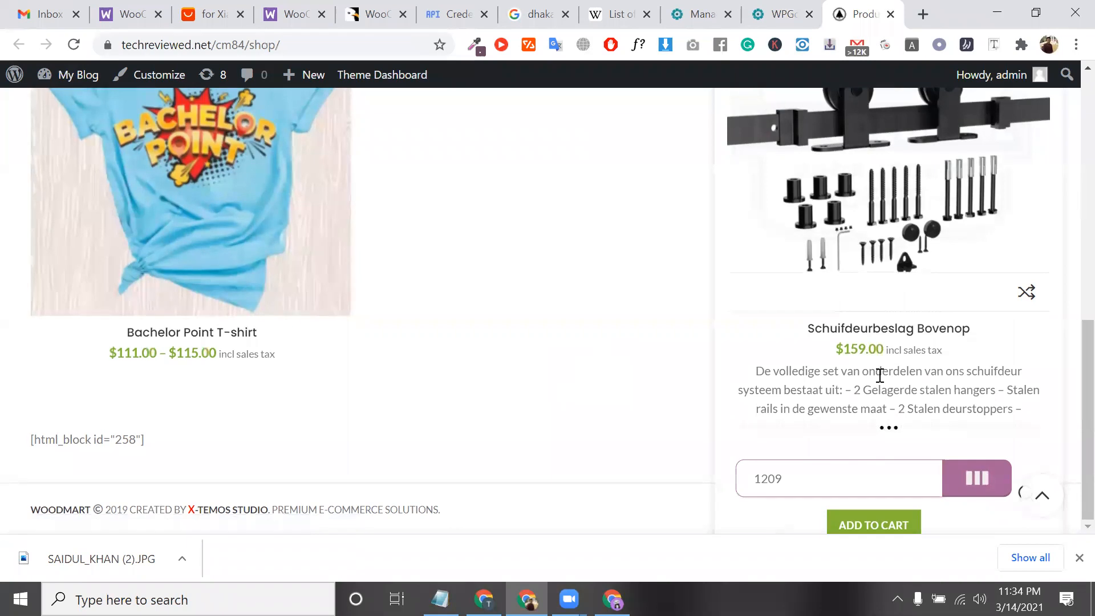
double_click(844, 484)
click(843, 485)
click(890, 427)
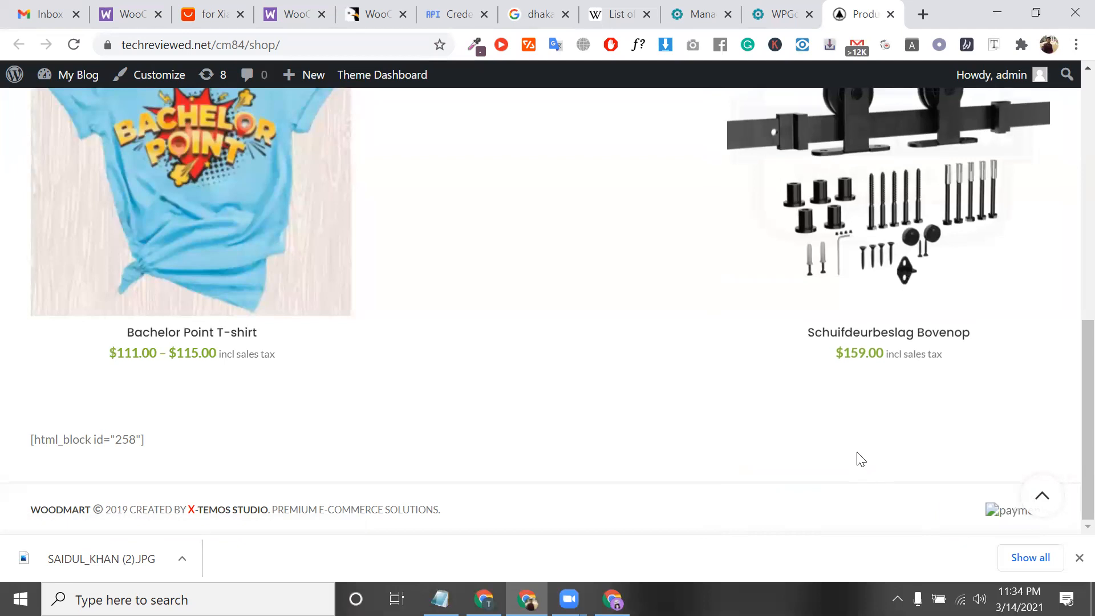
- Open the Schuifdeurbeslag Bovenop product page and check its delivery availability for zip code 1205
click(897, 211)
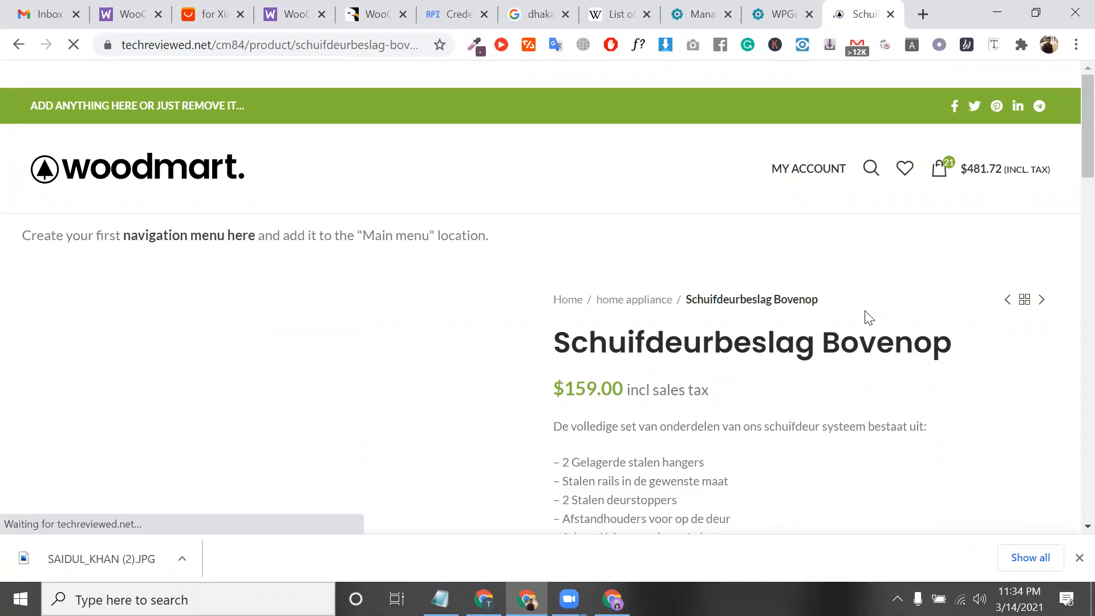
scroll(861, 353, down, 5)
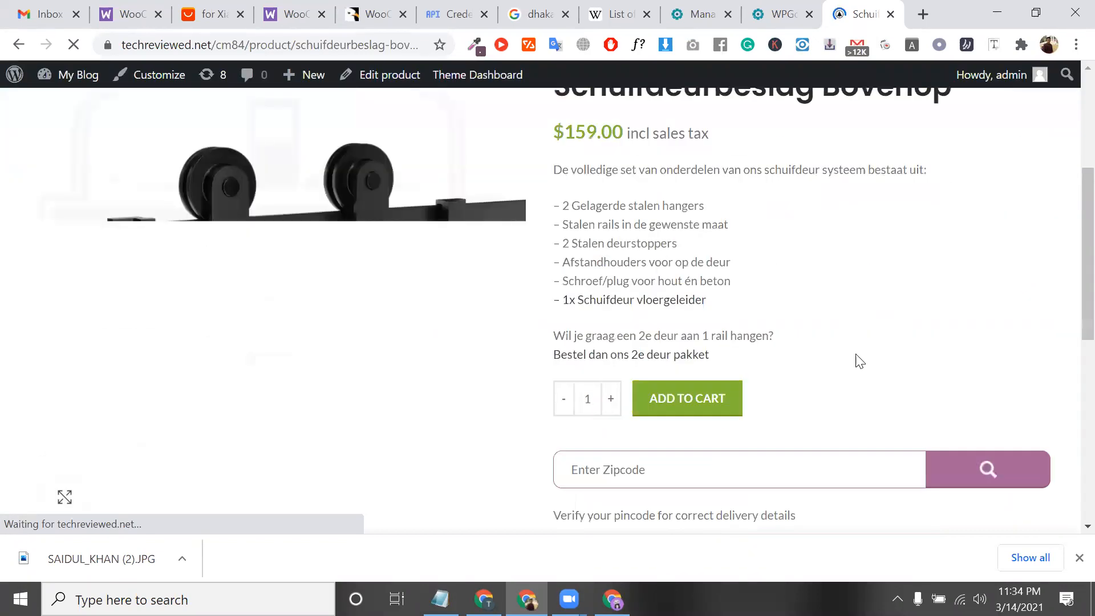
click(729, 455)
text(120)
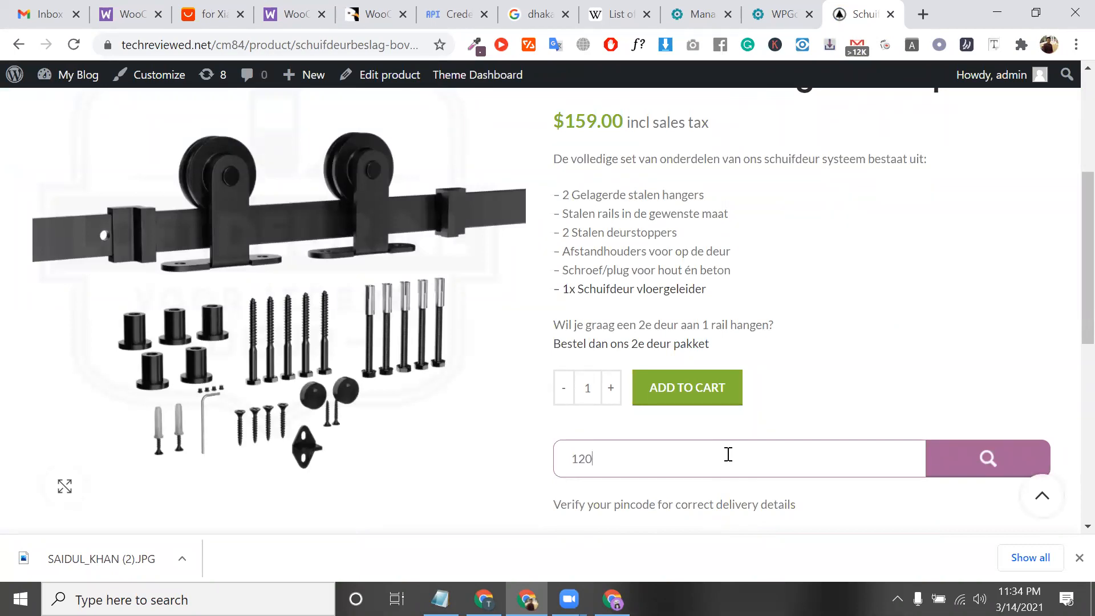
text(5)
click(986, 472)
scroll(986, 472, down, 3)
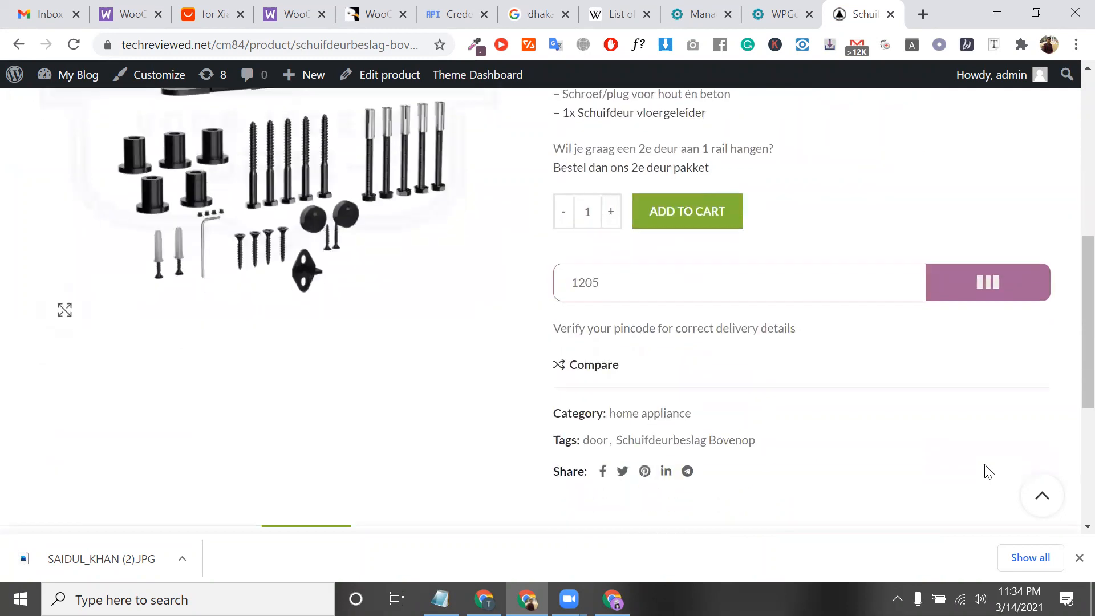
- Examine the zip code check on the product page and its pincode verification text
double_click(711, 288)
scroll(712, 288, down, 2)
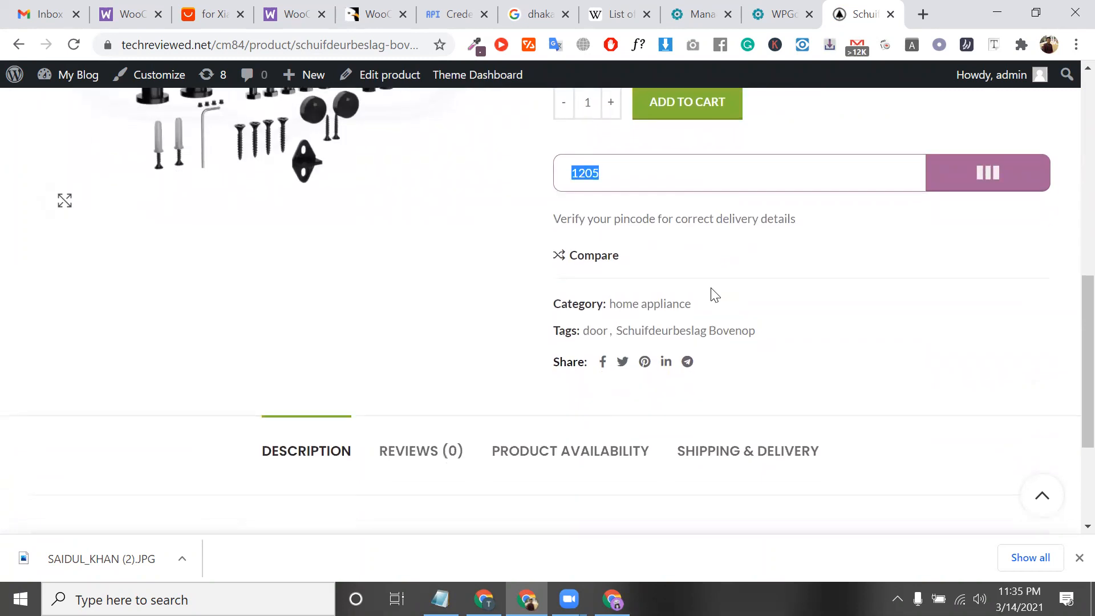
scroll(713, 292, down, 1)
scroll(713, 293, up, 1)
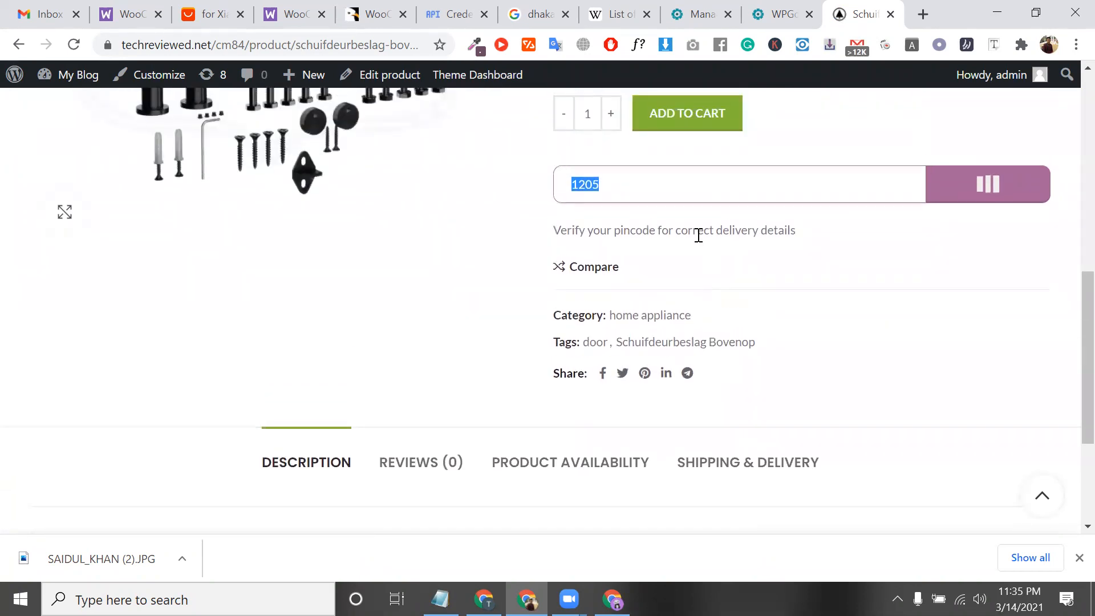
triple_click(698, 235)
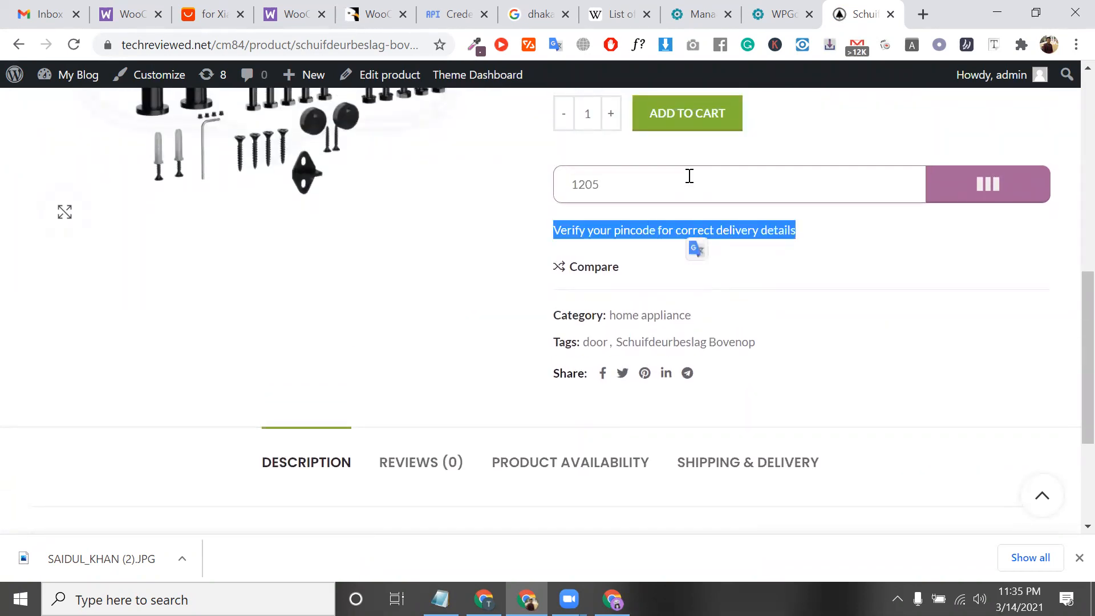
double_click(689, 177)
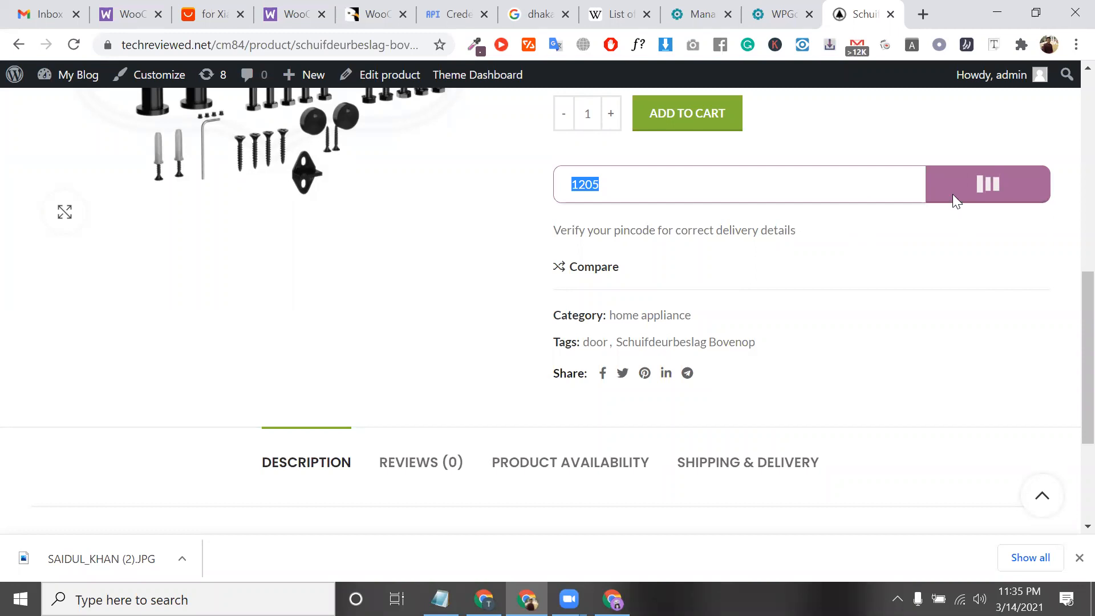
click(781, 14)
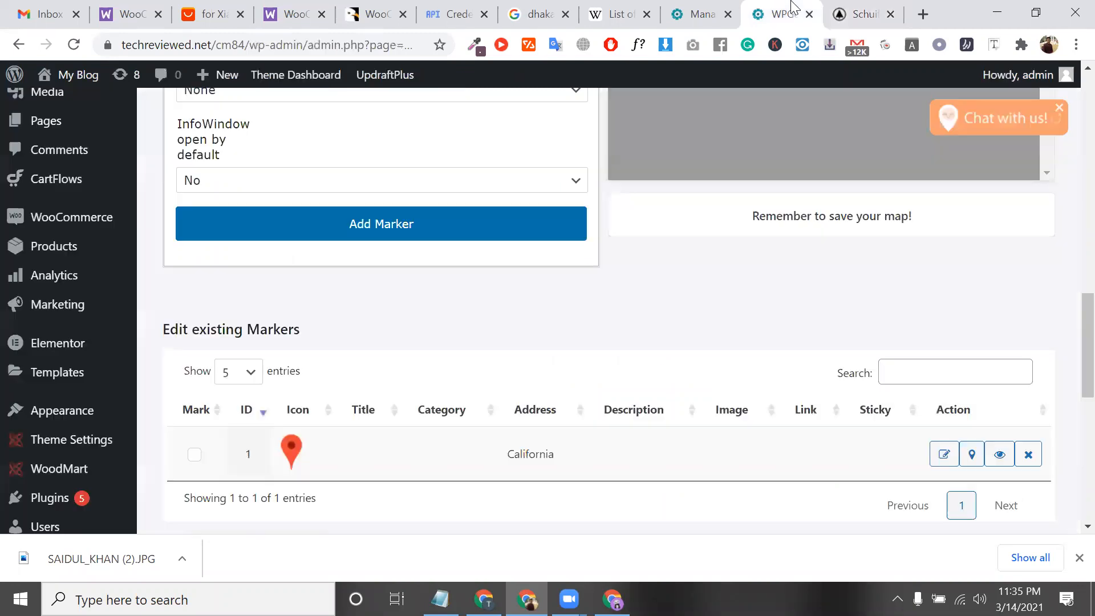
click(864, 13)
click(781, 13)
click(849, 12)
click(923, 15)
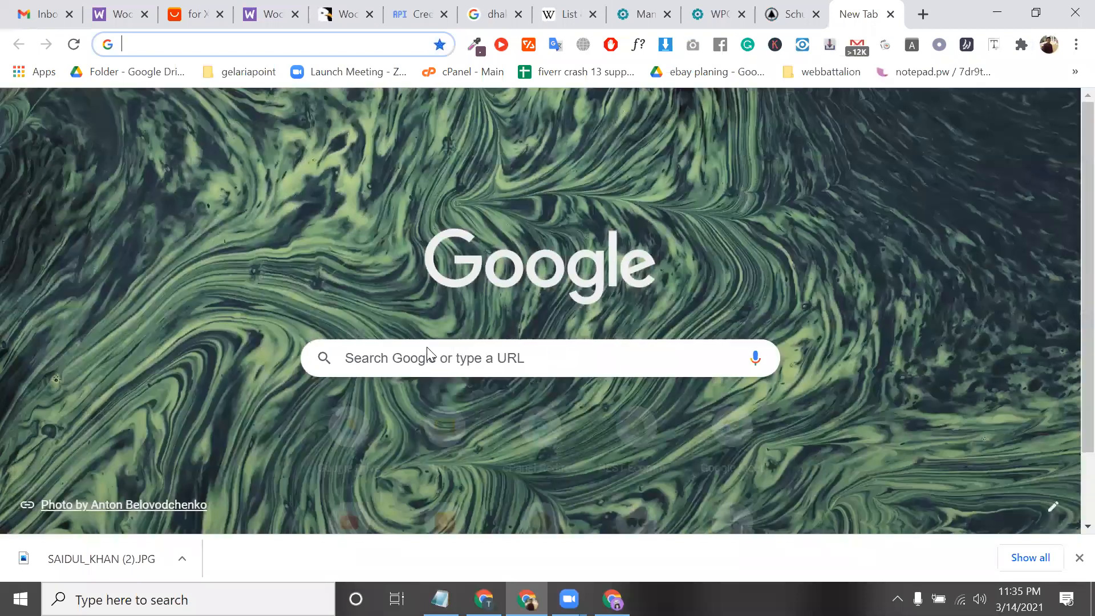
- Copy the address of the WooCommerce Delivery Area Pro page on CodeCanyon and paste it below the Google map notes in Notepad
click(347, 15)
drag(301, 321, 507, 295)
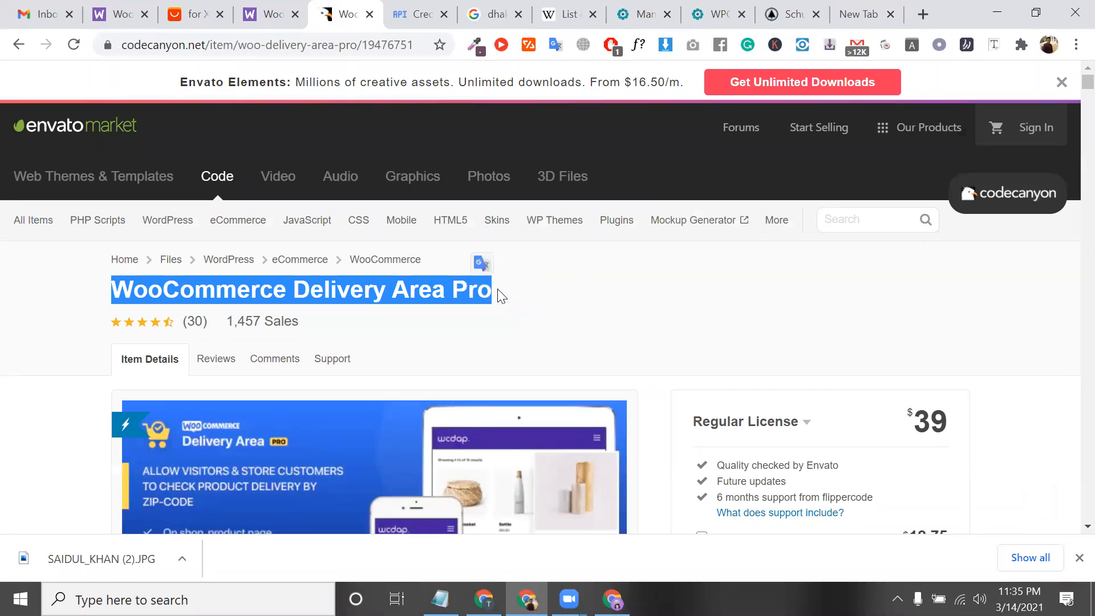
click(518, 298)
click(351, 50)
key(ctrl+c)
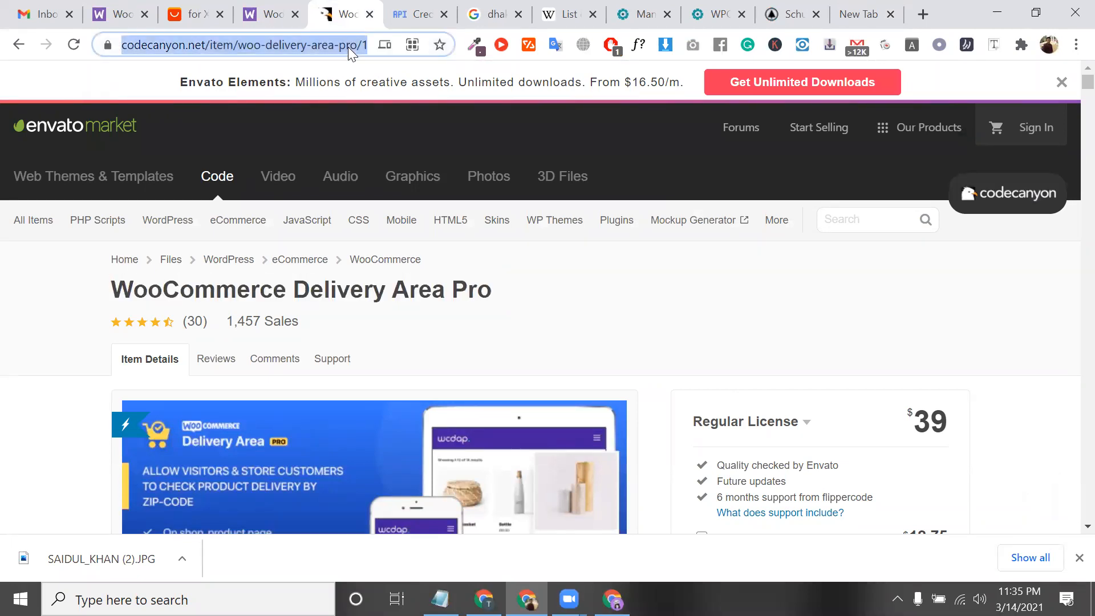
click(441, 599)
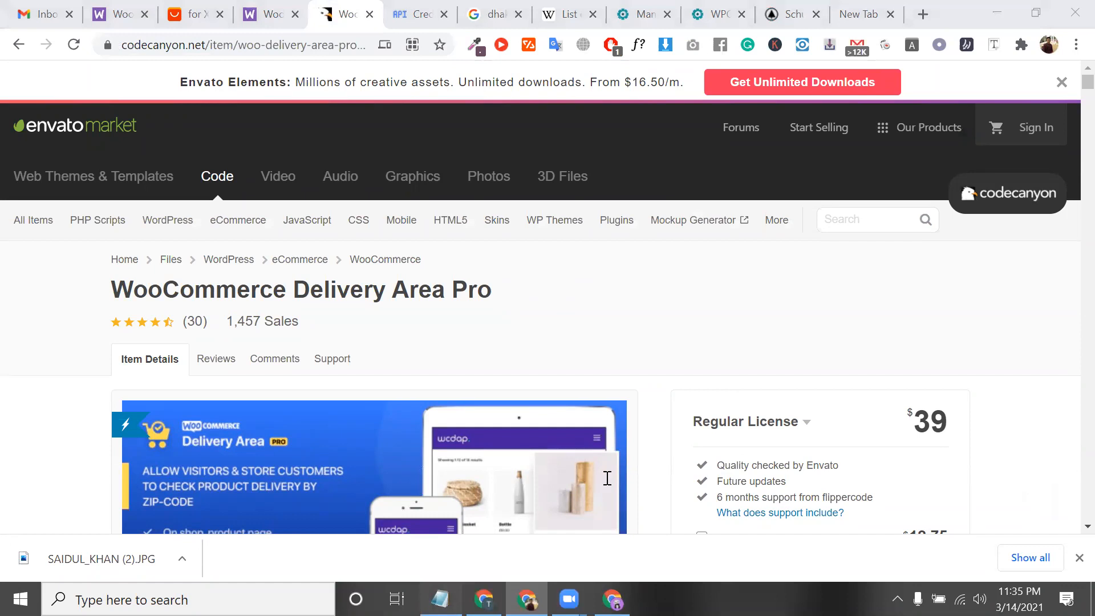
scroll(665, 465, down, 2)
key(Return)
key(Return)
key(Return)
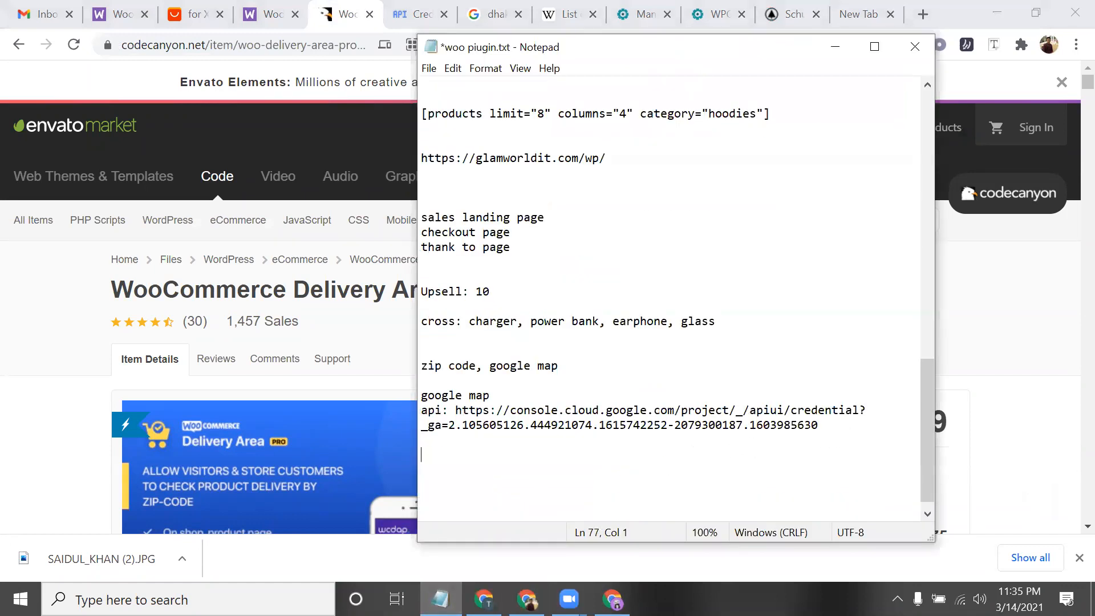
key(ctrl+v)
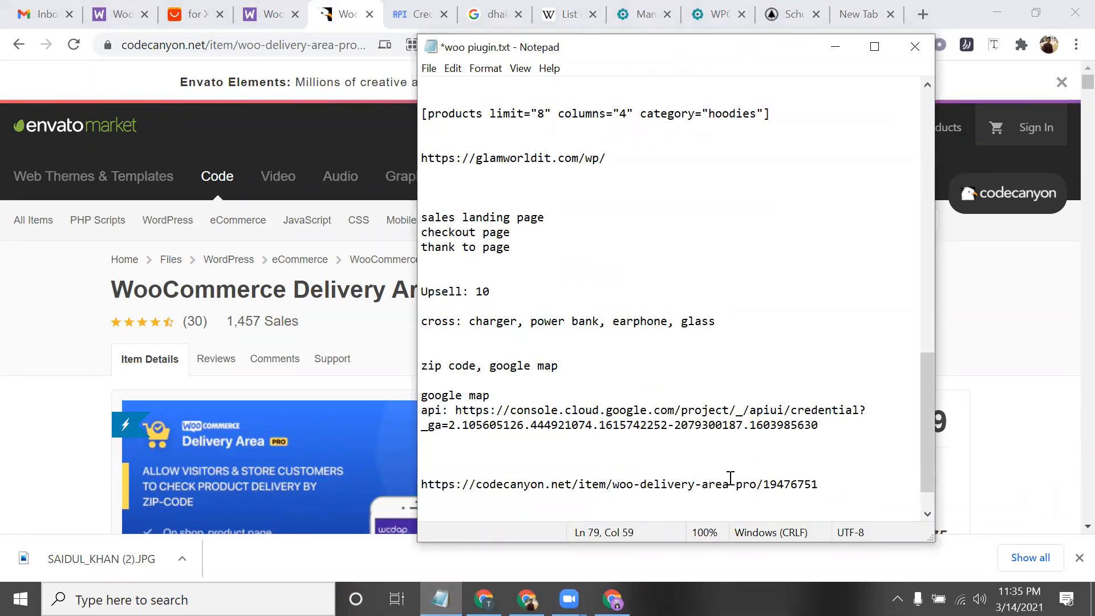
- Label the pasted plugin link "wp deliver pro (apply vault):" in the notes
text(wp delivery)
key(BackSpace)
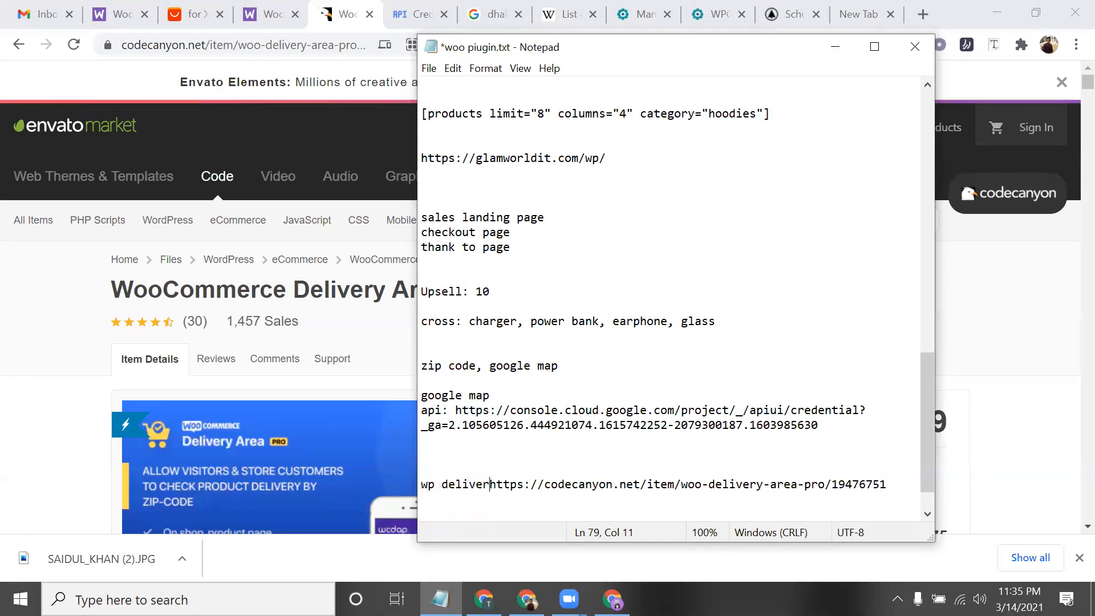
text(: )
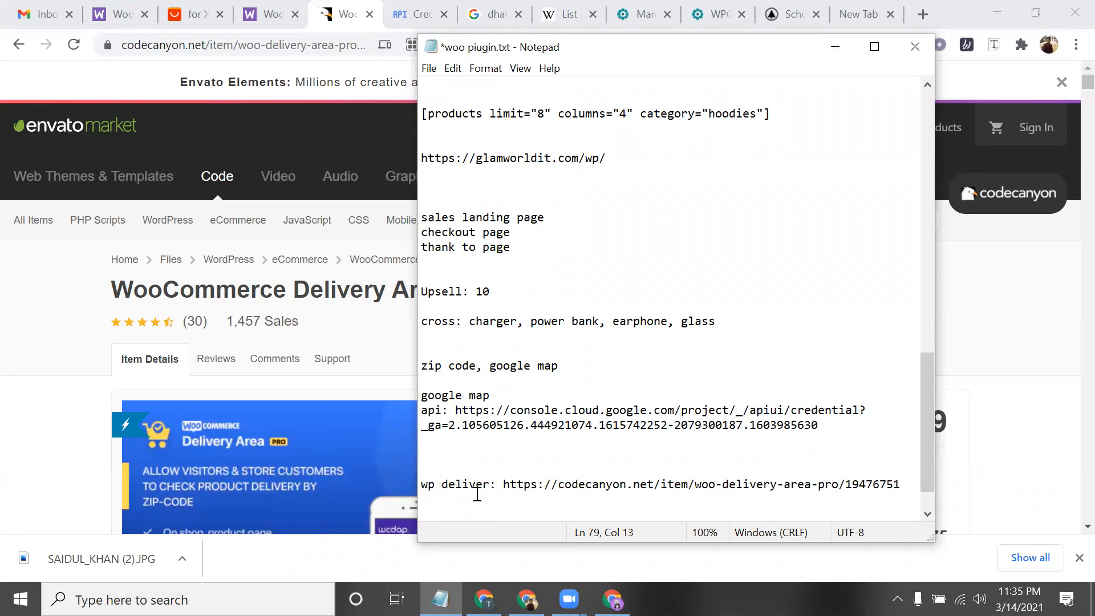
text( pro)
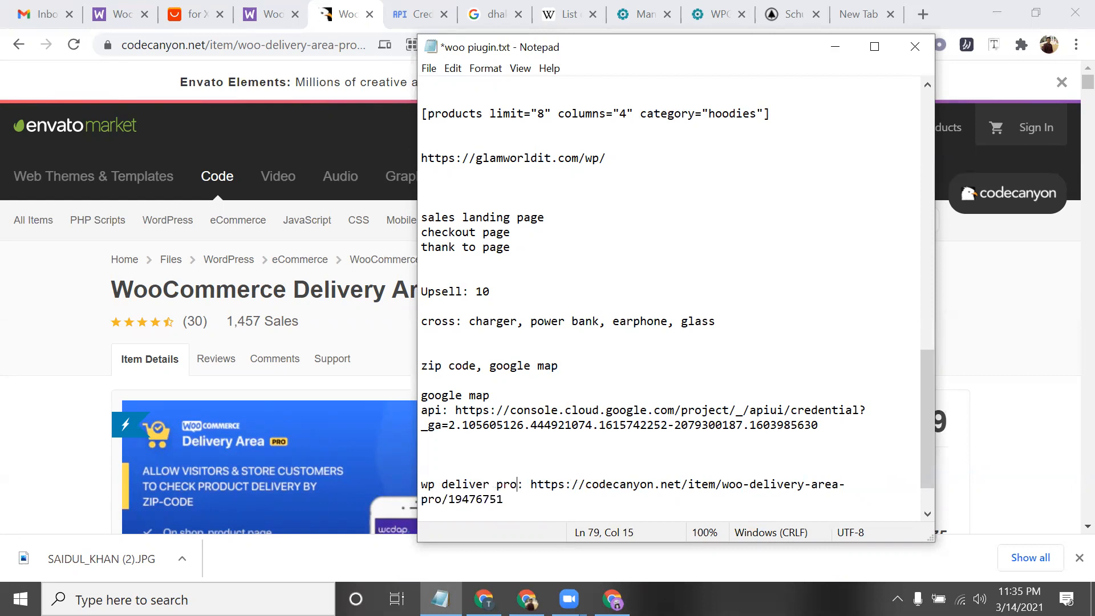
key(BackSpace)
text(())
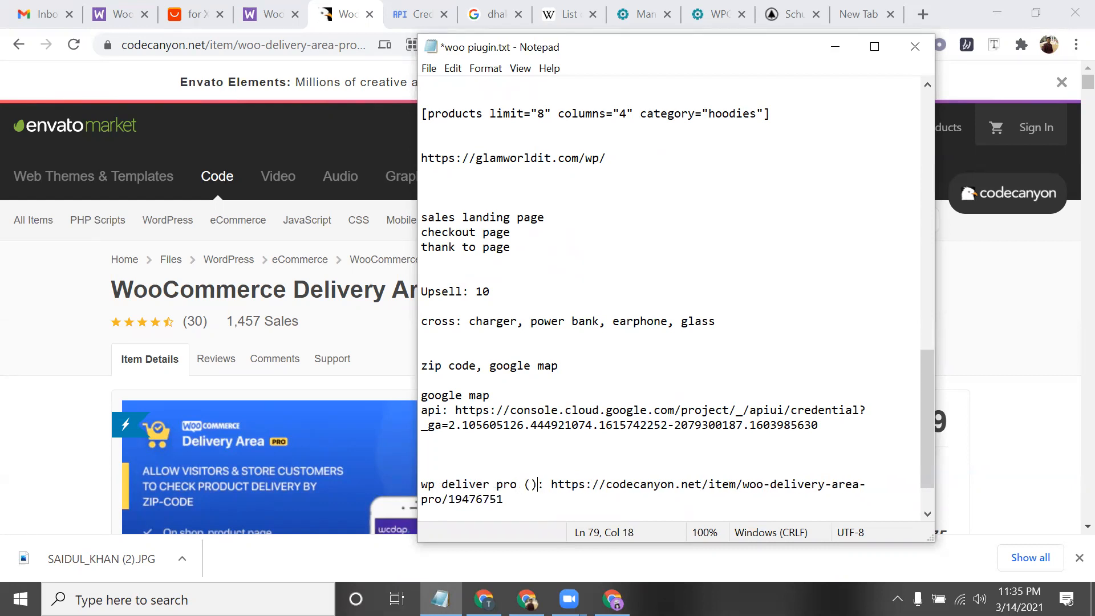
text(apply)
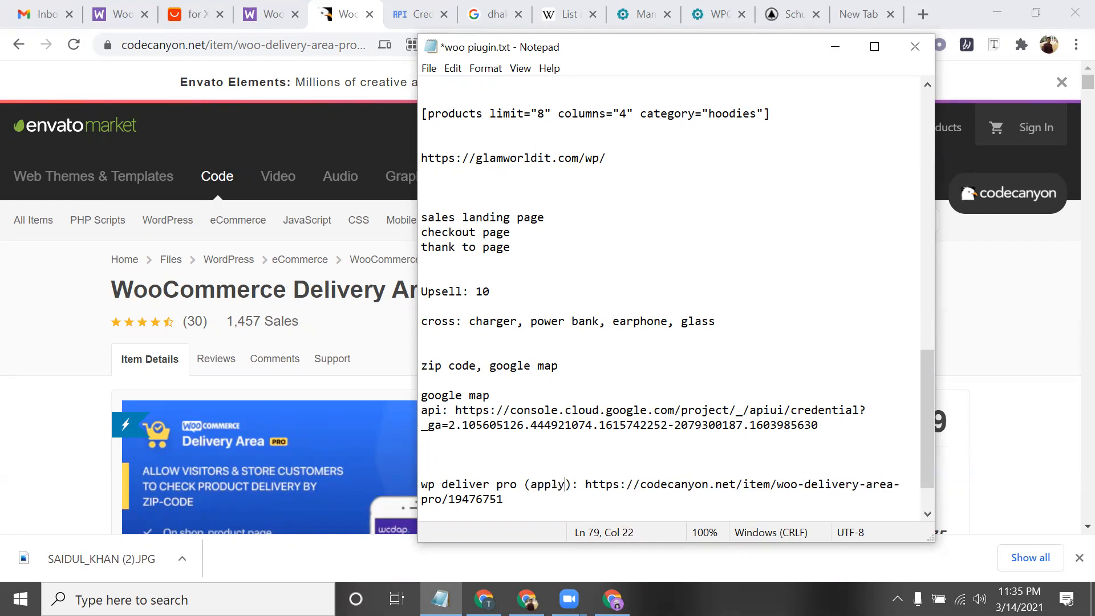
text( live)
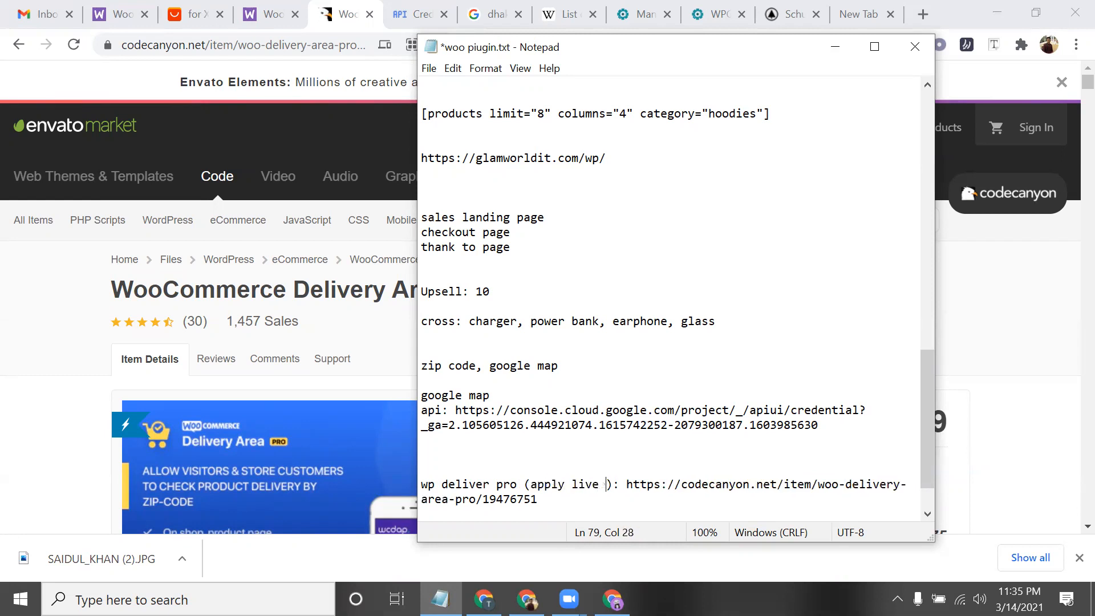
key(BackSpace)
key(BackSpace)
key(BackSpace)
key(BackSpace)
key(BackSpace)
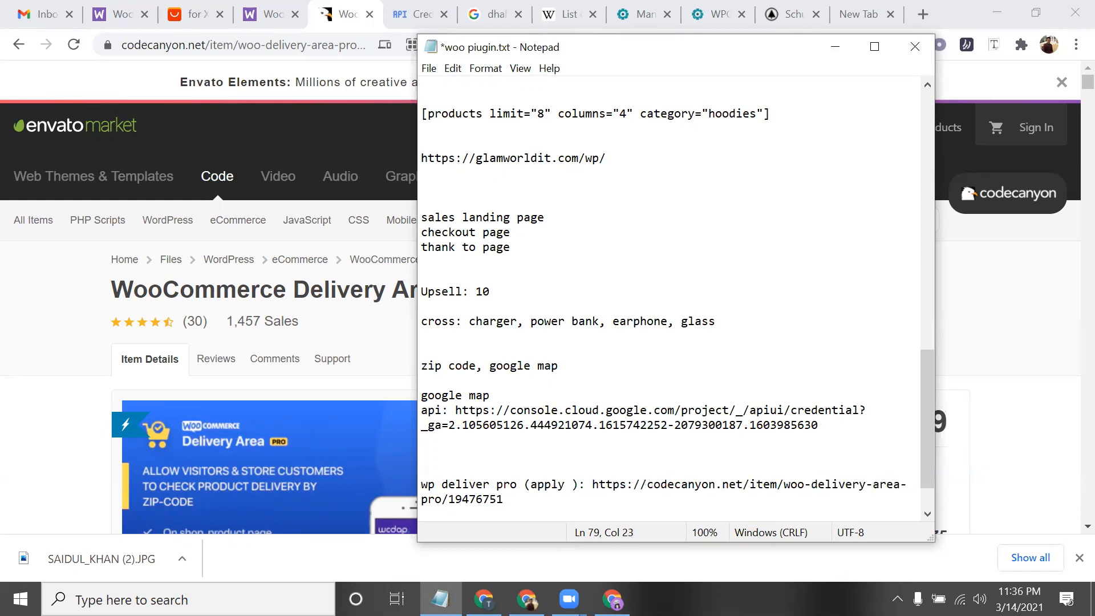
text(vault)
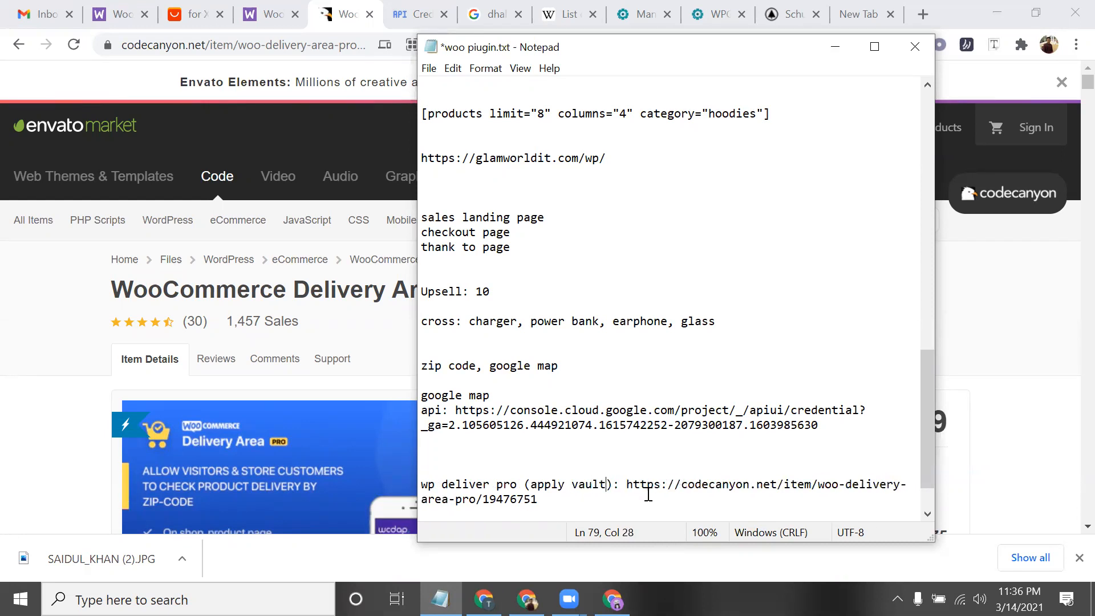
- Review the Google map and delivery plugin entries at the end of the notes
scroll(649, 494, down, 2)
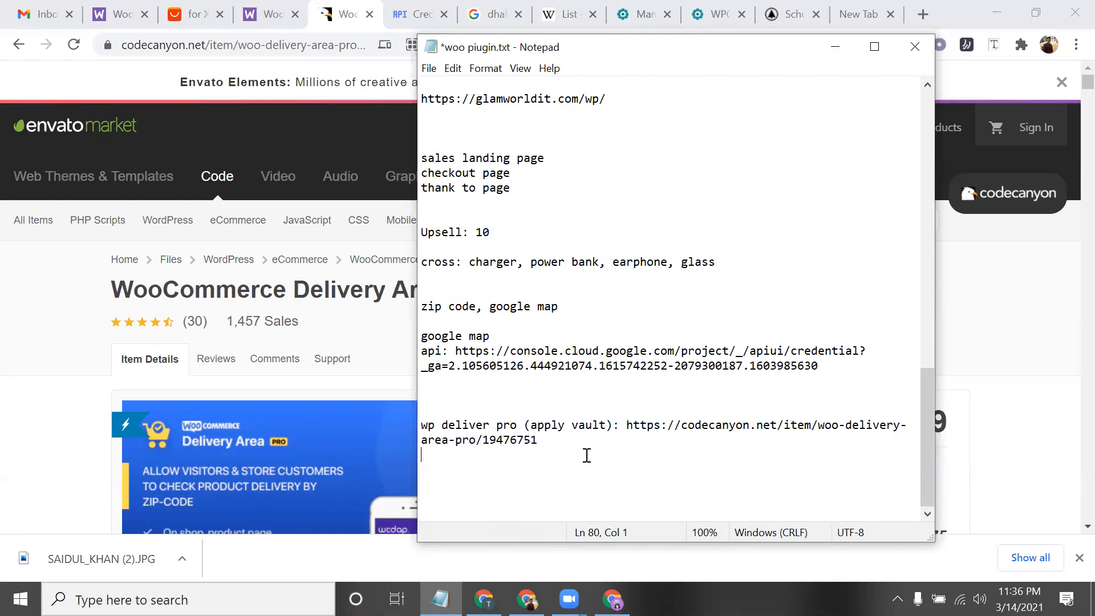
drag(587, 455, 468, 200)
click(489, 415)
drag(423, 333, 491, 411)
click(605, 451)
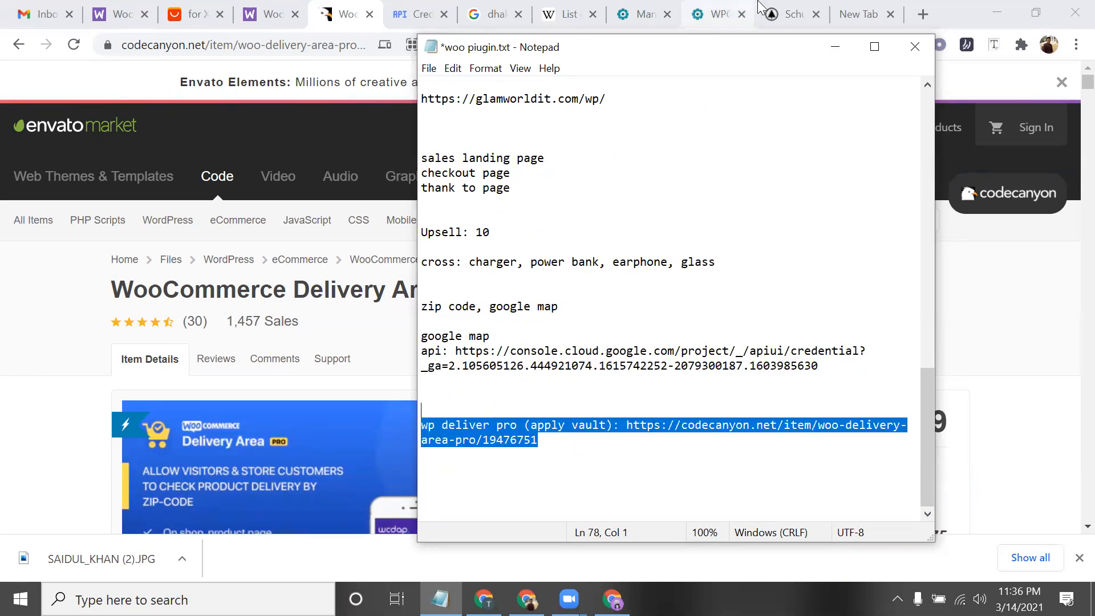
- Switch back to Chrome and recheck the zip code field on the Schuifdeurbeslag Bovenop product page
click(719, 12)
scroll(735, 425, down, 3)
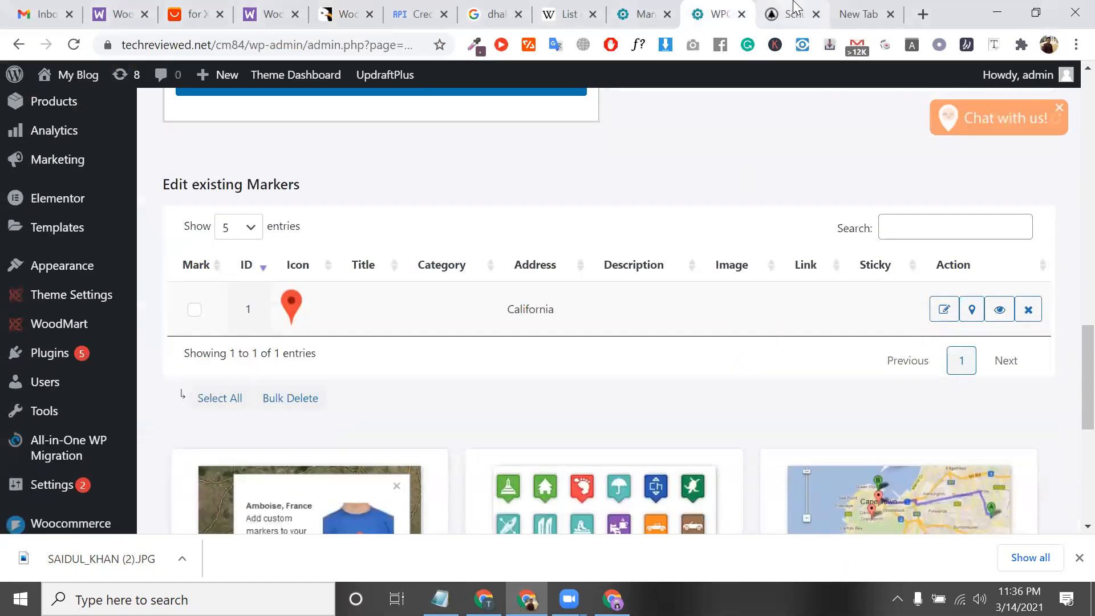
click(788, 14)
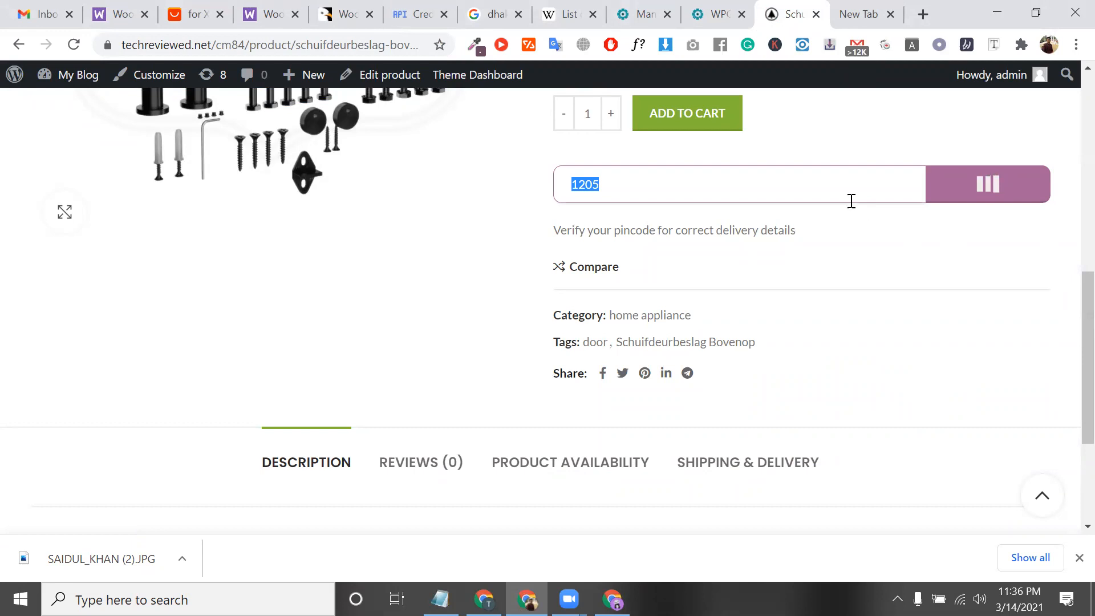
double_click(830, 184)
click(864, 15)
- Go back to the delivery area collections and open the Woocommerce Delivery Area Pro plugin settings
click(717, 15)
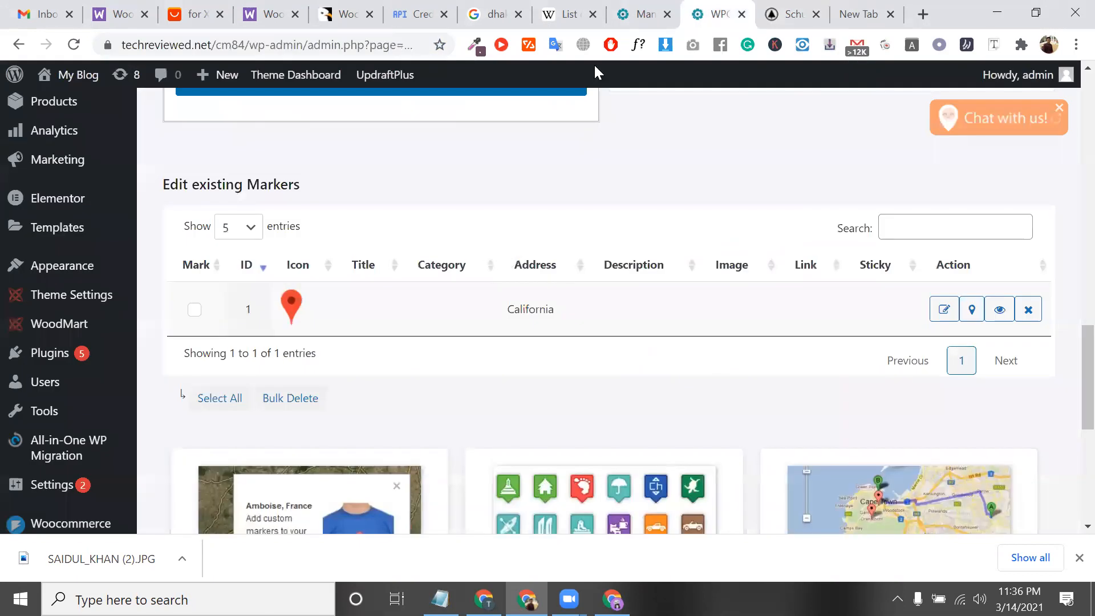
click(631, 7)
scroll(487, 372, up, 3)
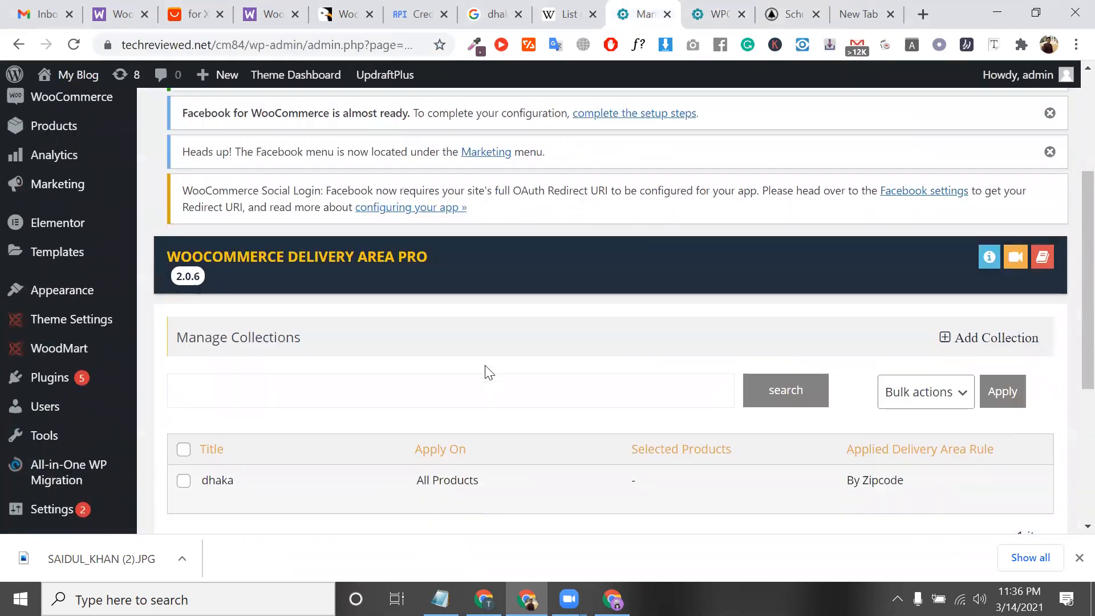
scroll(342, 399, down, 4)
scroll(85, 394, down, 2)
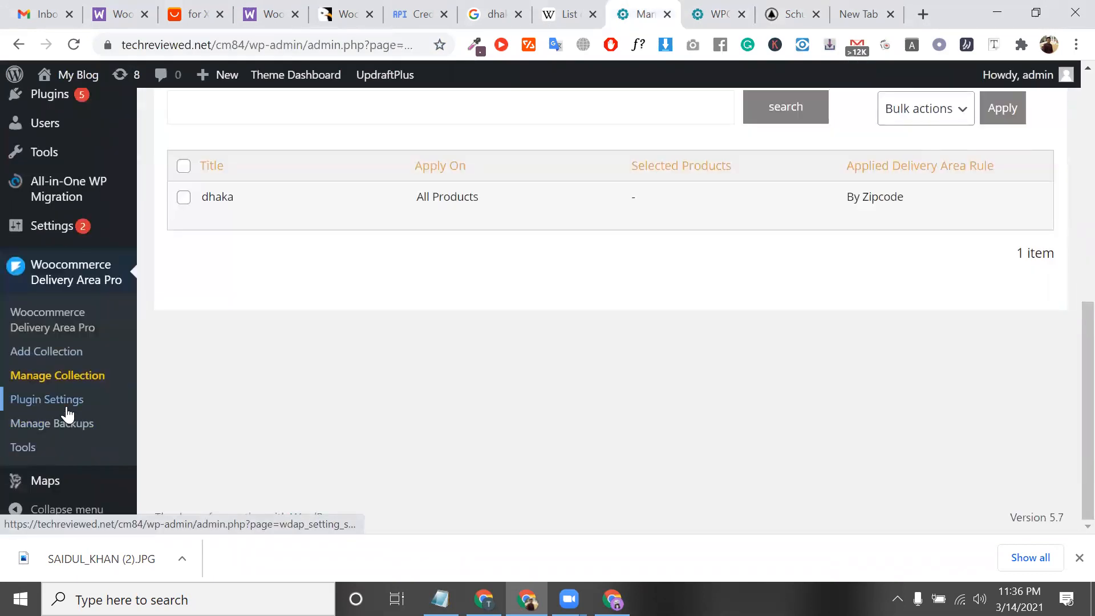
click(67, 412)
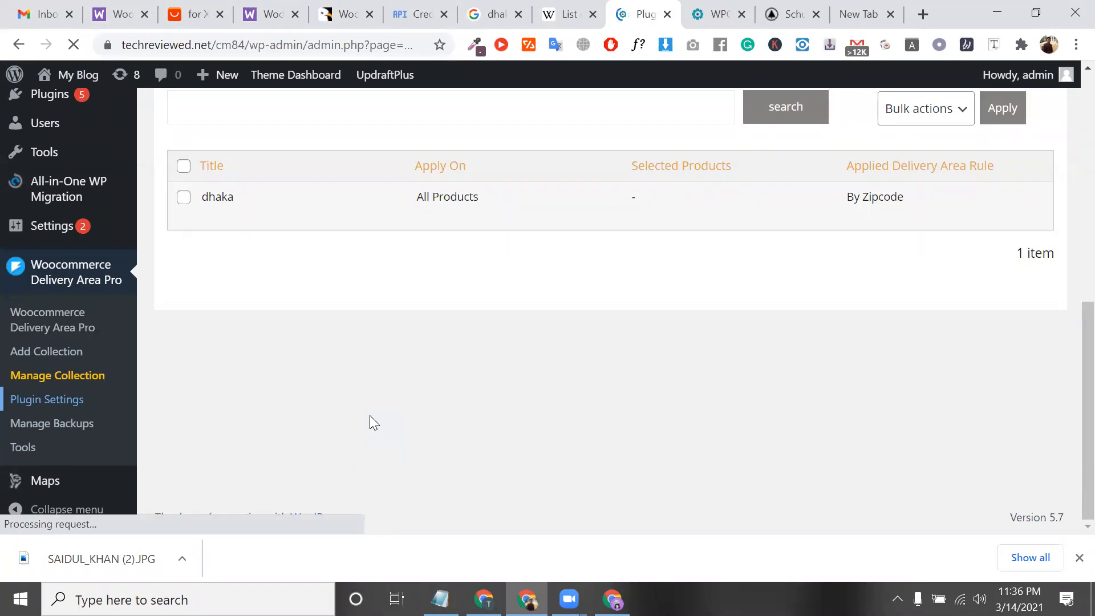
- Find the shop page messages in the plugin settings and select the Product Not Available message text
scroll(370, 417, down, 10)
scroll(370, 417, up, 3)
scroll(370, 423, down, 15)
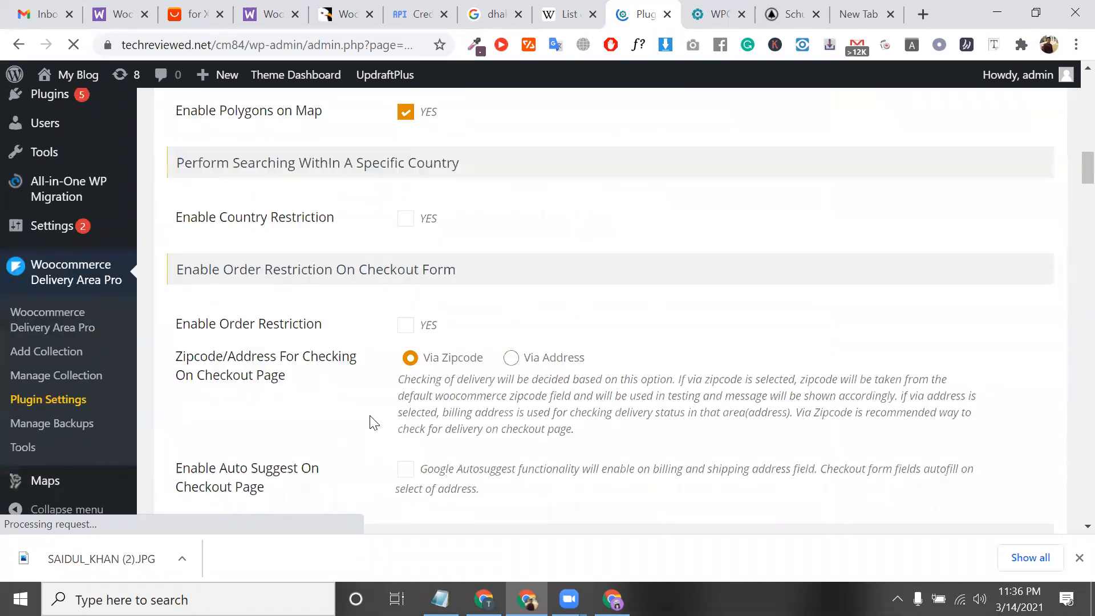
click(529, 276)
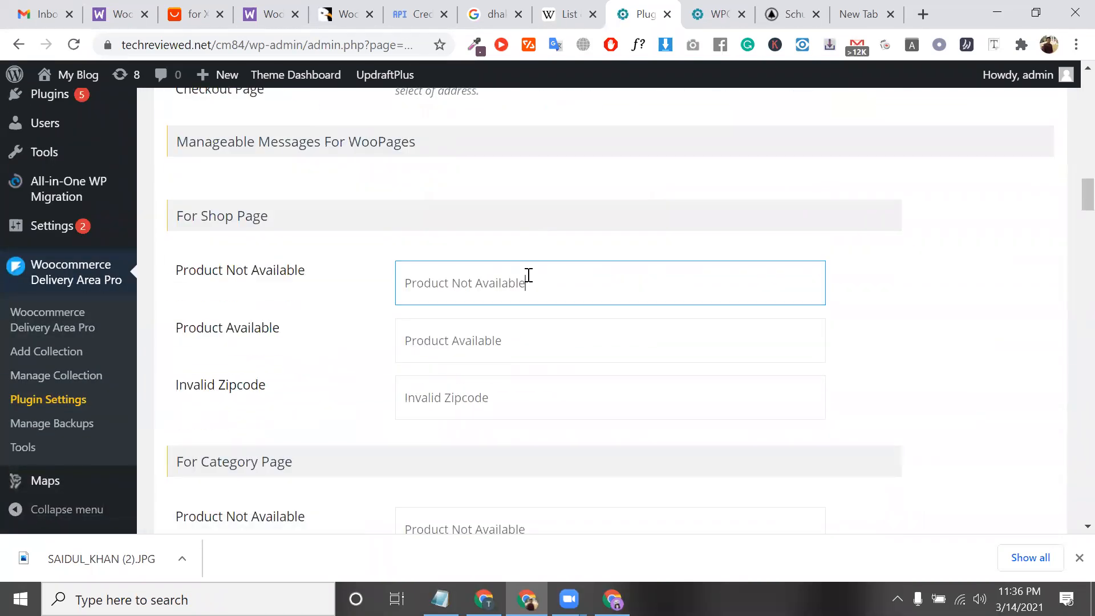
drag(529, 275, 215, 219)
triple_click(214, 219)
double_click(468, 283)
key(ctrl+a)
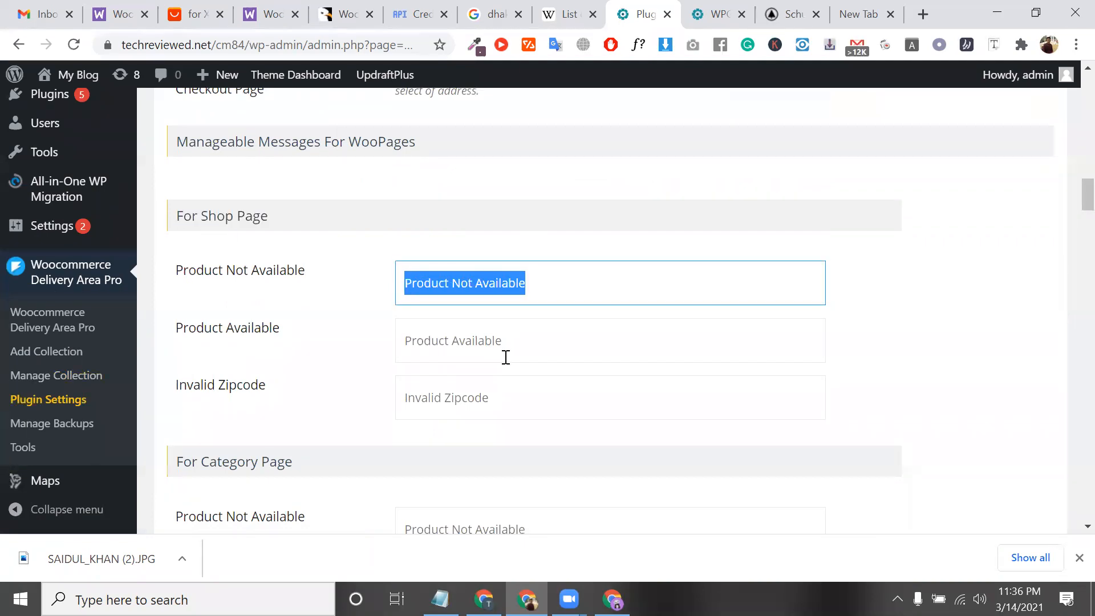
- Examine the product availability and invalid zipcode messages for the shop page and the category page
triple_click(496, 350)
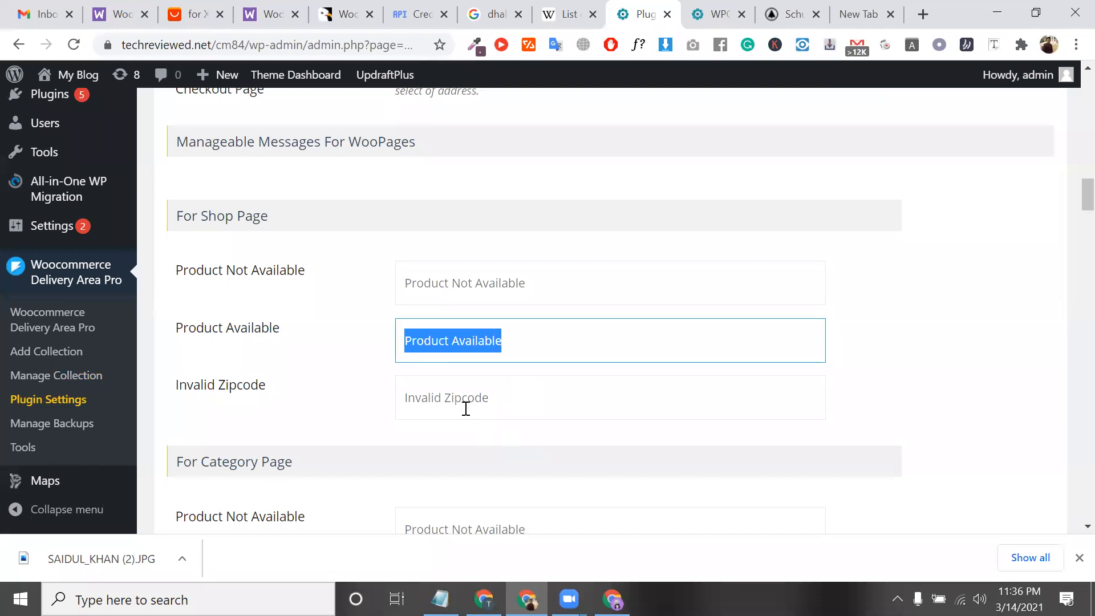
double_click(466, 403)
key(ctrl+a)
scroll(496, 368, down, 1)
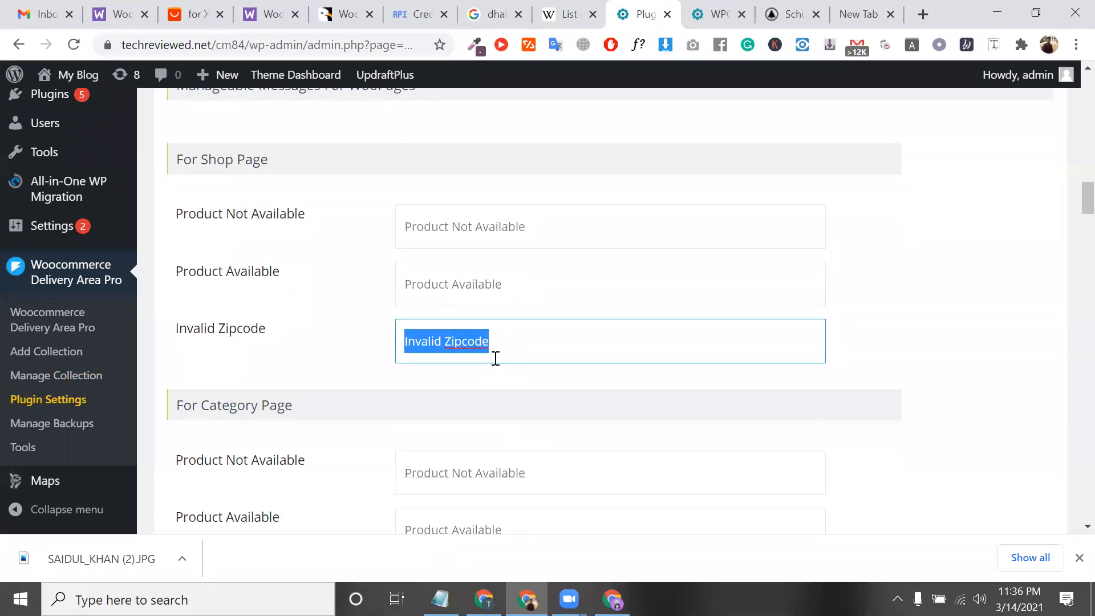
double_click(496, 358)
key(ctrl+a)
scroll(494, 357, down, 3)
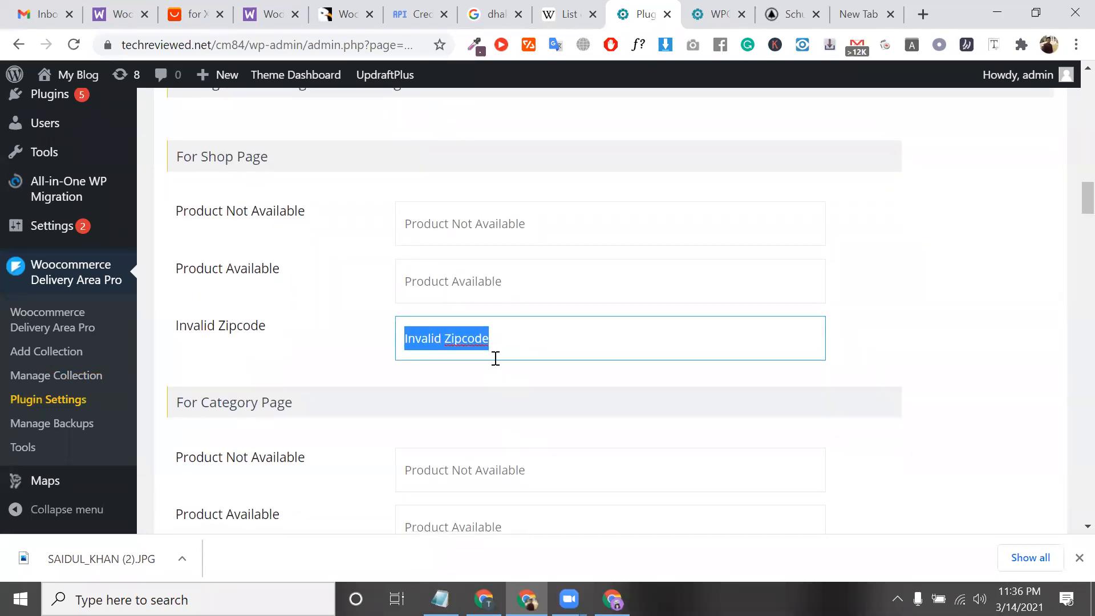
click(470, 320)
key(ctrl+a)
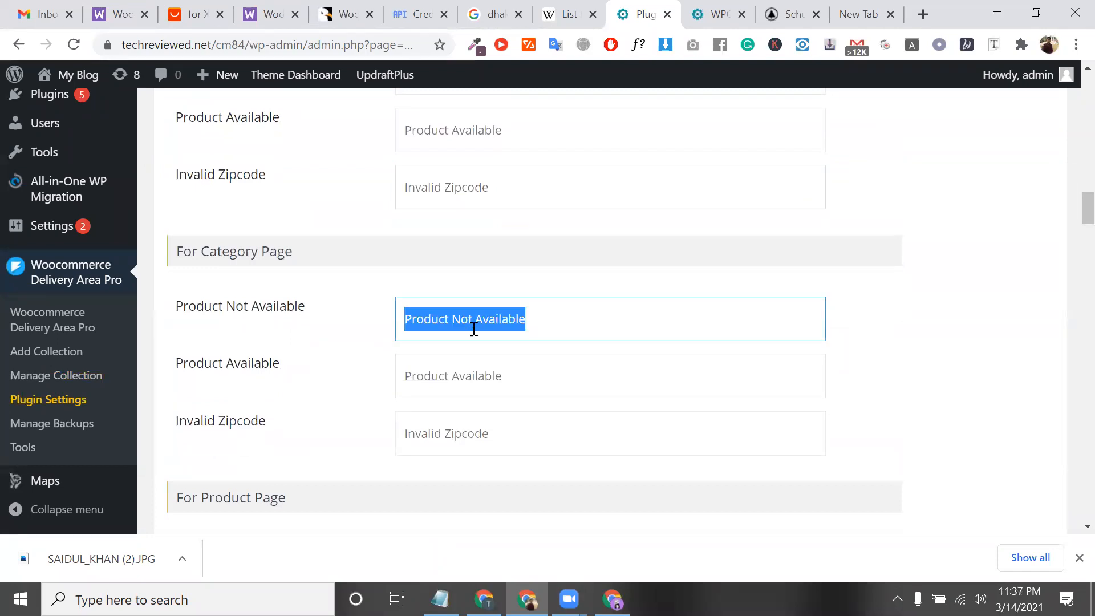
scroll(473, 328, down, 2)
click(474, 333)
key(ctrl+a)
- Review the cart page messages, the button label and color options, the enquiry form texts and the map options through the end of the settings
scroll(458, 418, down, 13)
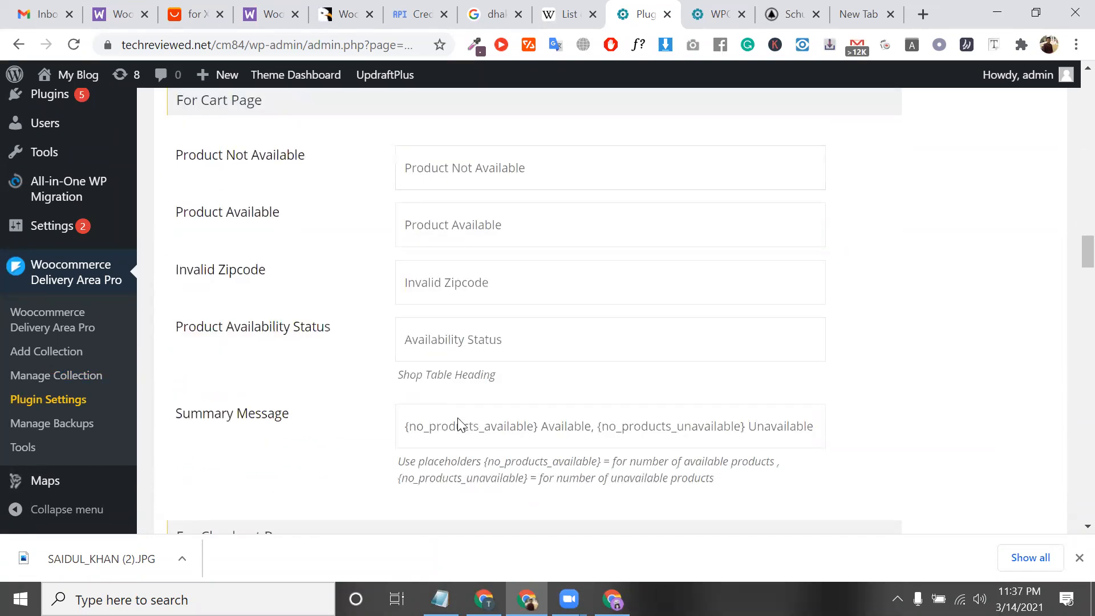
scroll(459, 418, down, 2)
click(487, 251)
key(ctrl+a)
scroll(516, 319, down, 8)
scroll(520, 331, down, 6)
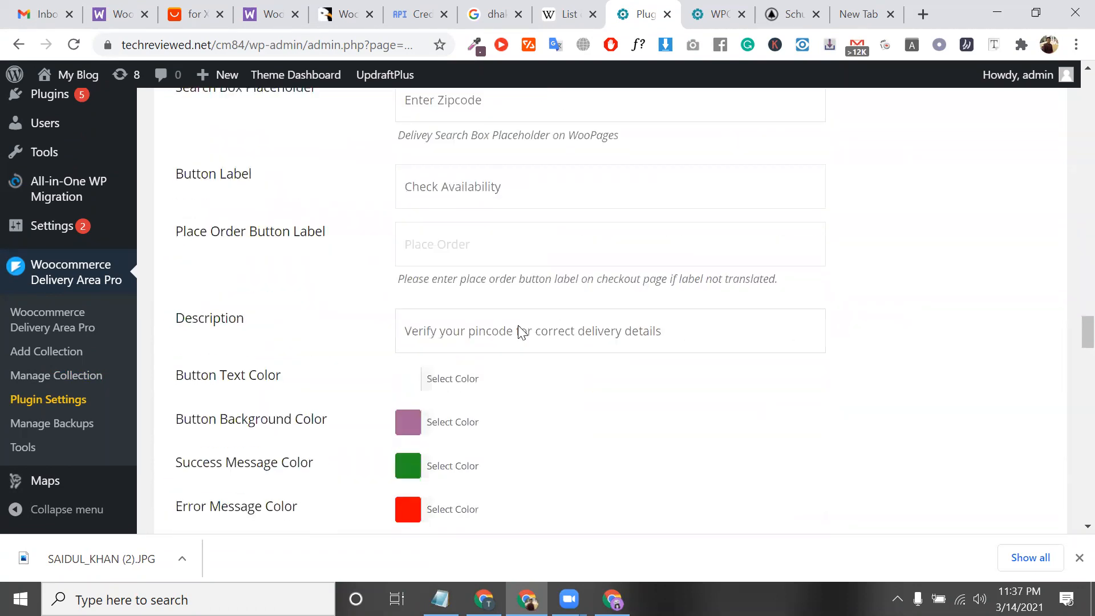
scroll(518, 329, down, 15)
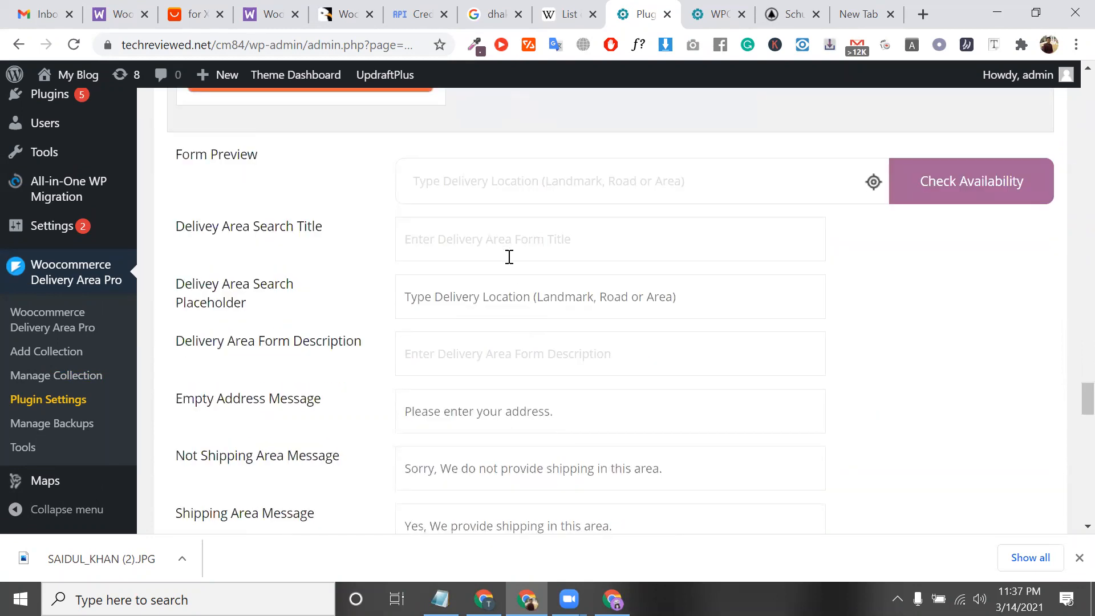
click(504, 248)
scroll(504, 247, down, 10)
scroll(507, 254, down, 10)
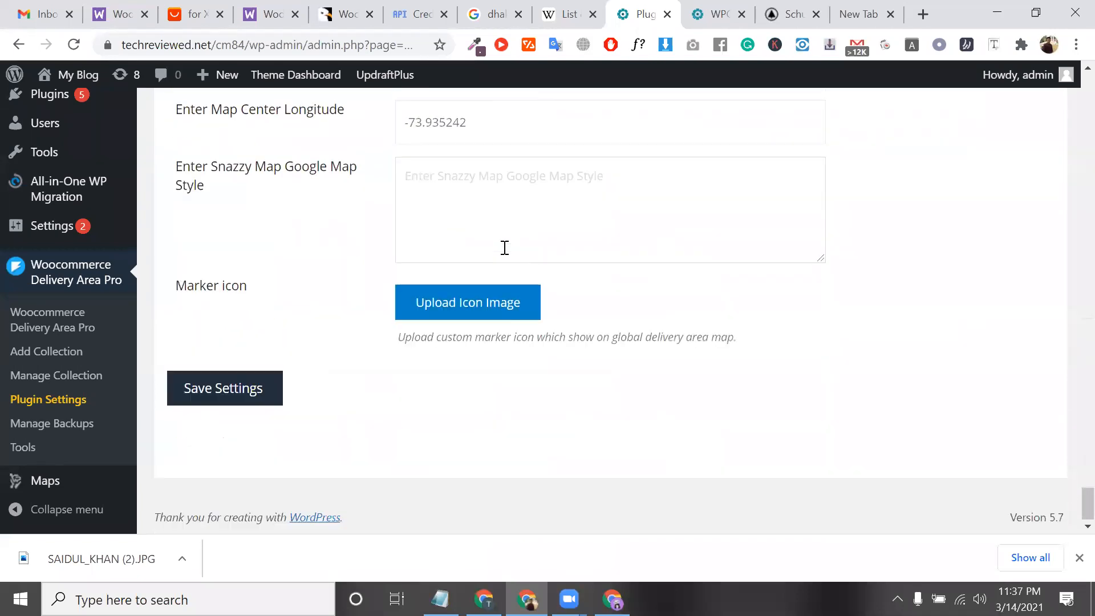
- Choose the Classic template for the shortcode delivery area enquiry form and save the plugin settings
scroll(504, 248, up, 10)
scroll(504, 253, up, 10)
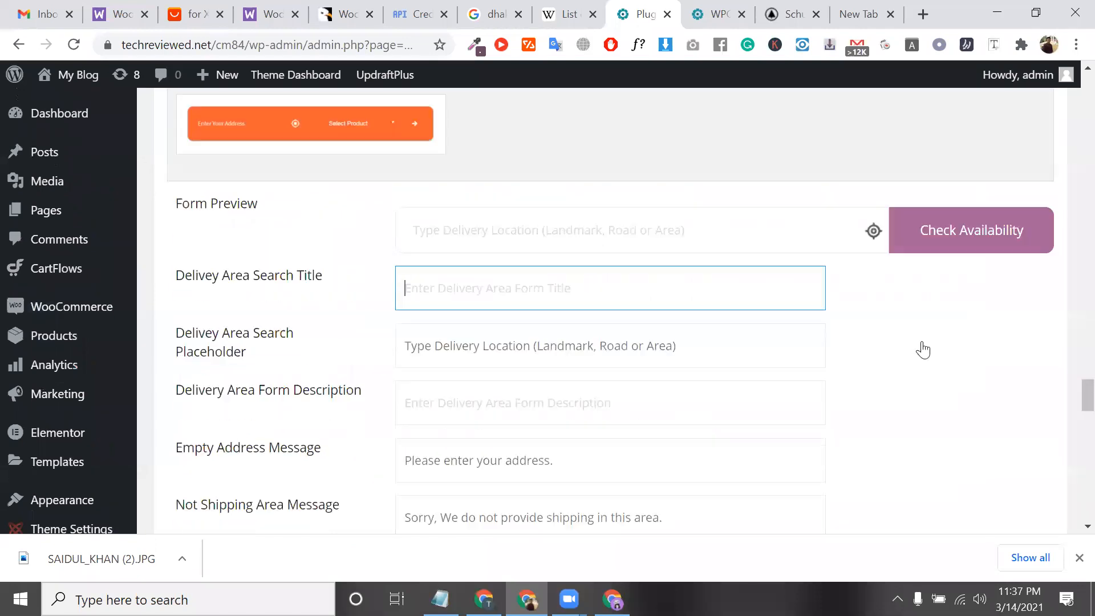
scroll(305, 353, up, 5)
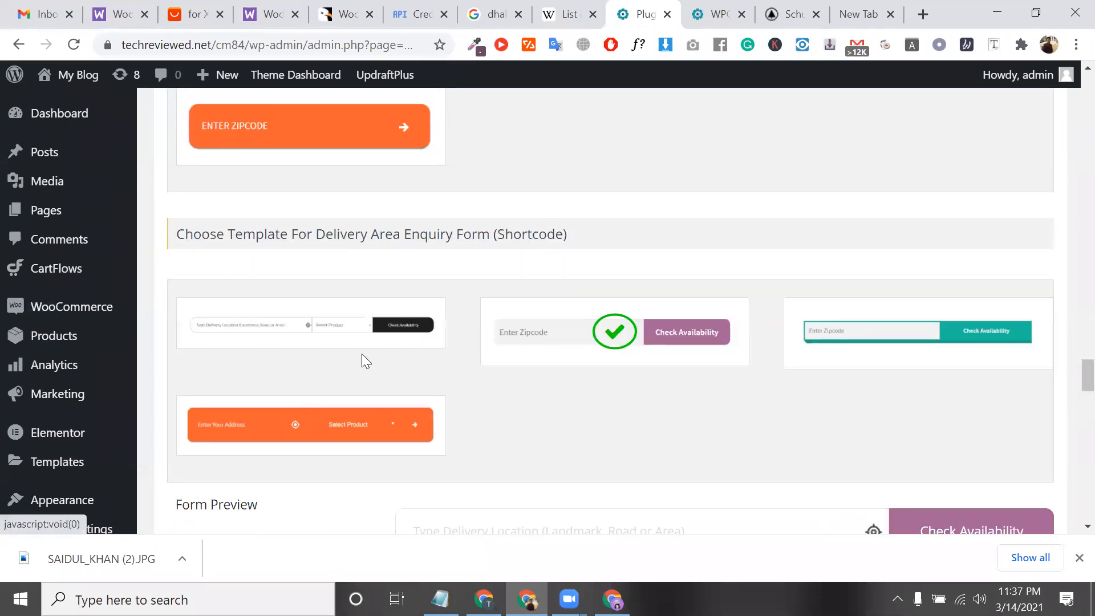
click(315, 307)
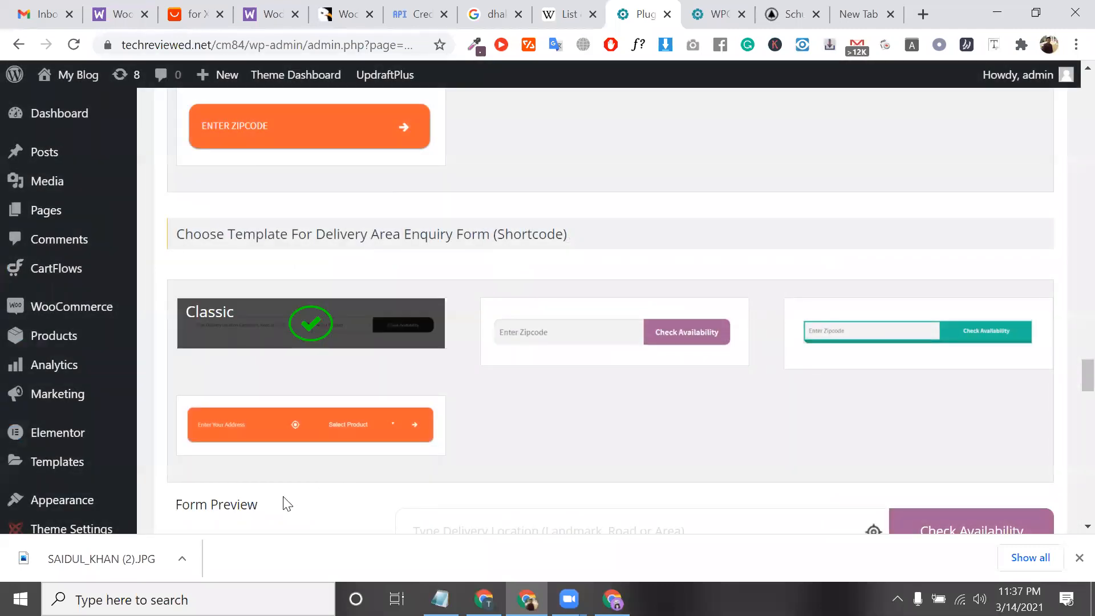
scroll(287, 504, down, 9)
scroll(506, 300, down, 15)
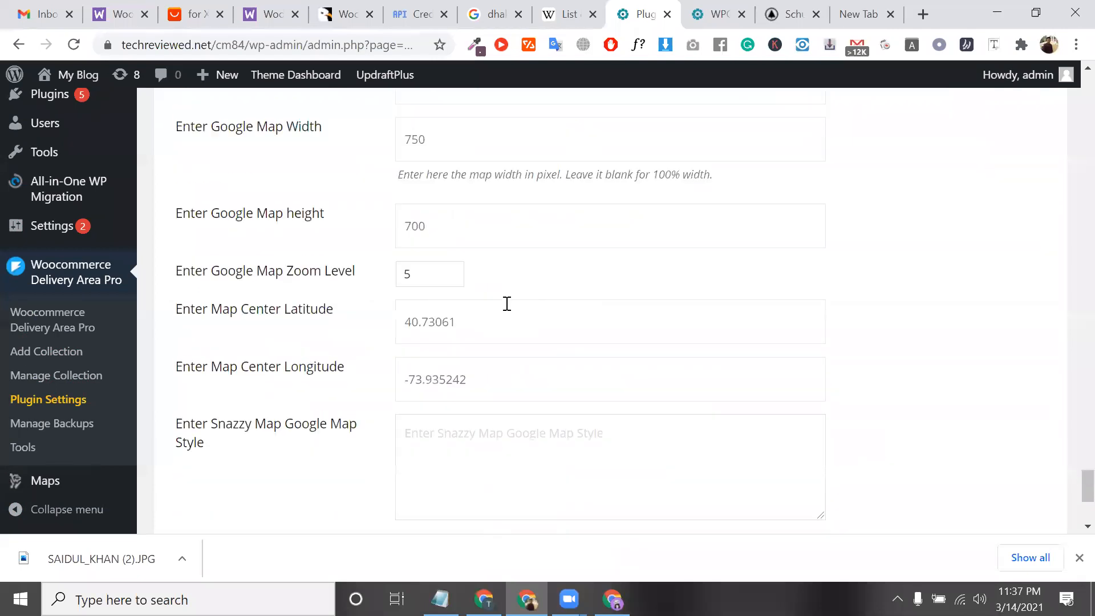
scroll(507, 303, up, 2)
scroll(506, 301, up, 13)
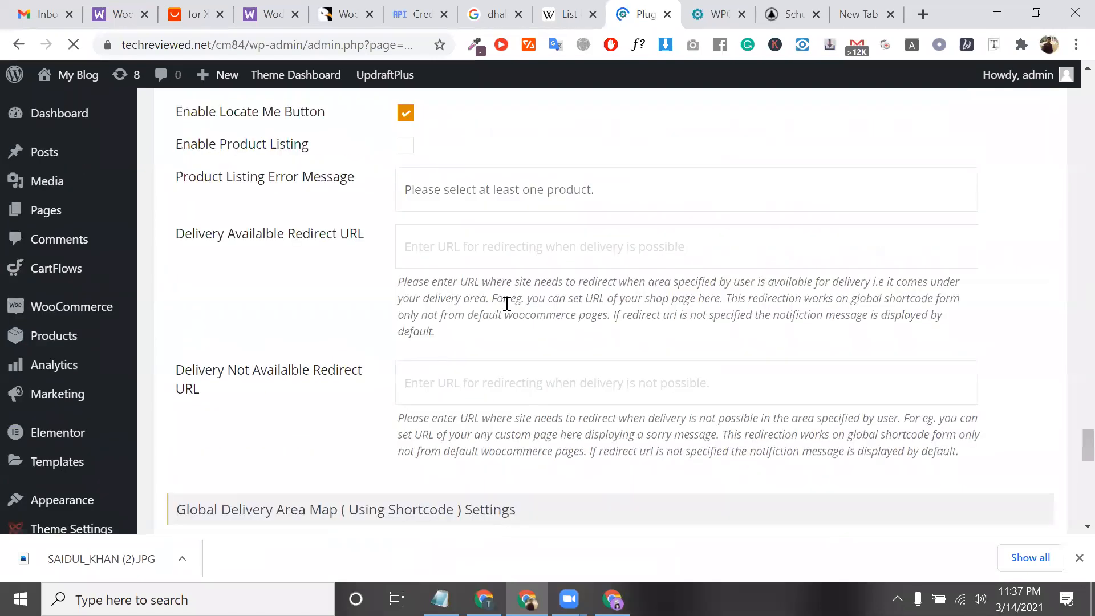
scroll(277, 320, up, 7)
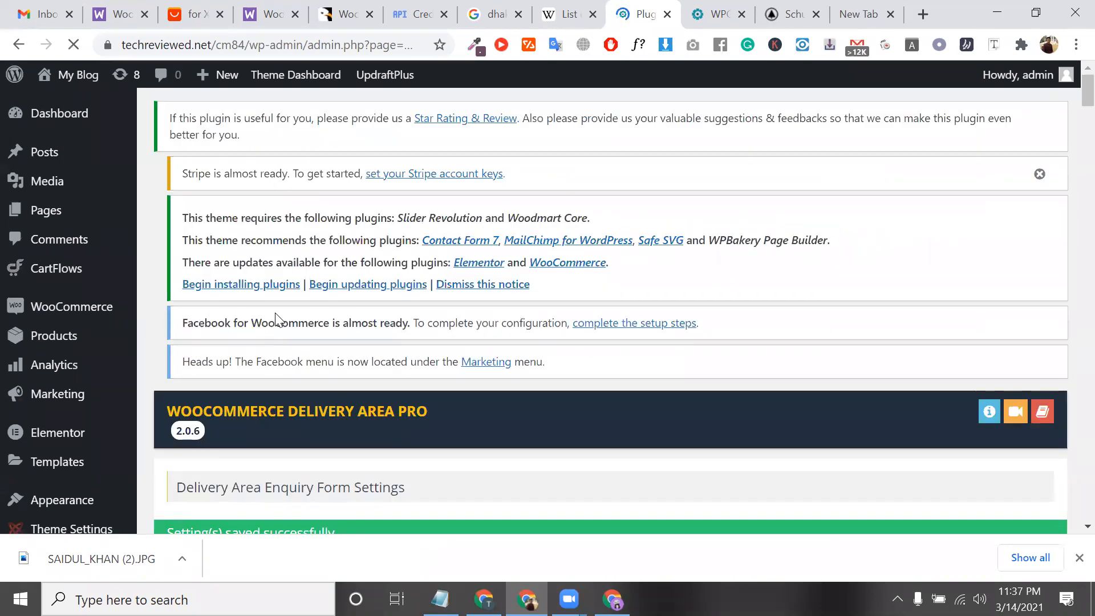
- Enable the delivery enquiry form on the cart page and look over the map and message settings below
scroll(276, 320, down, 2)
scroll(275, 320, down, 2)
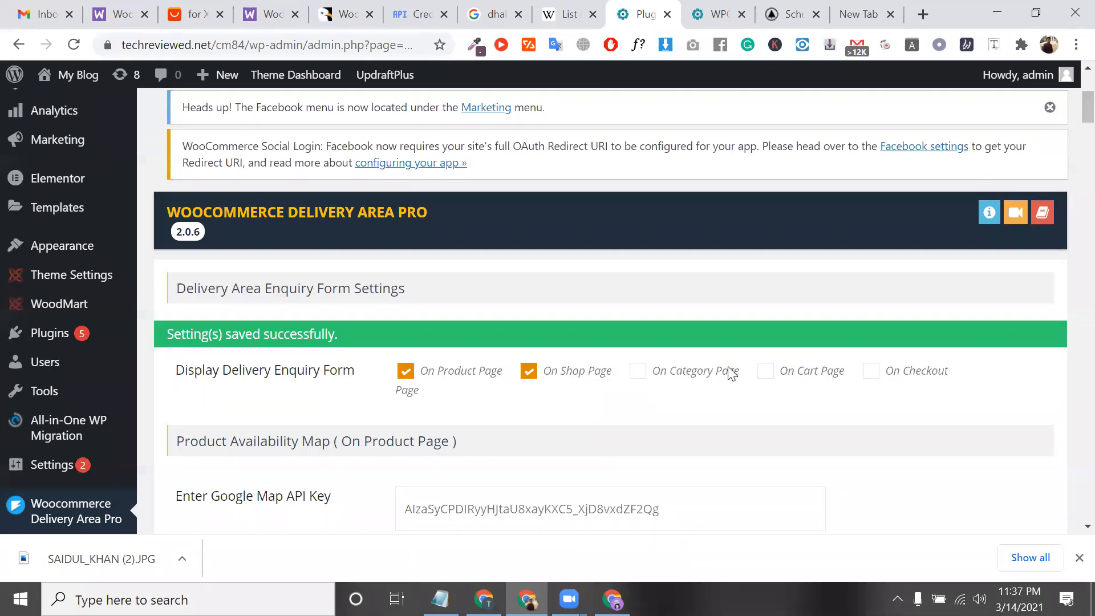
click(766, 379)
scroll(809, 308, down, 5)
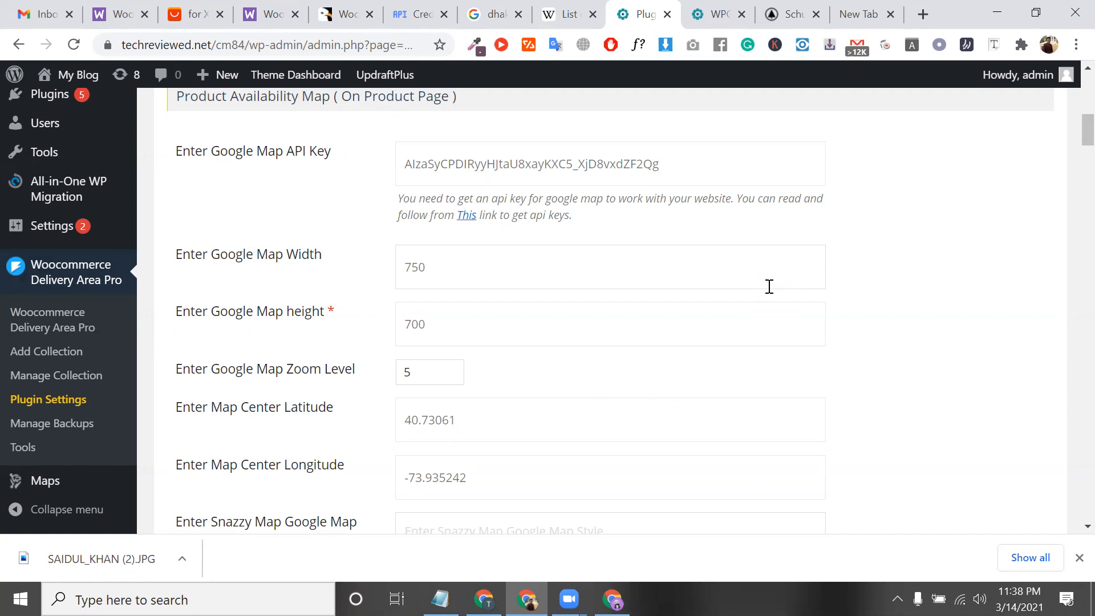
scroll(770, 287, up, 5)
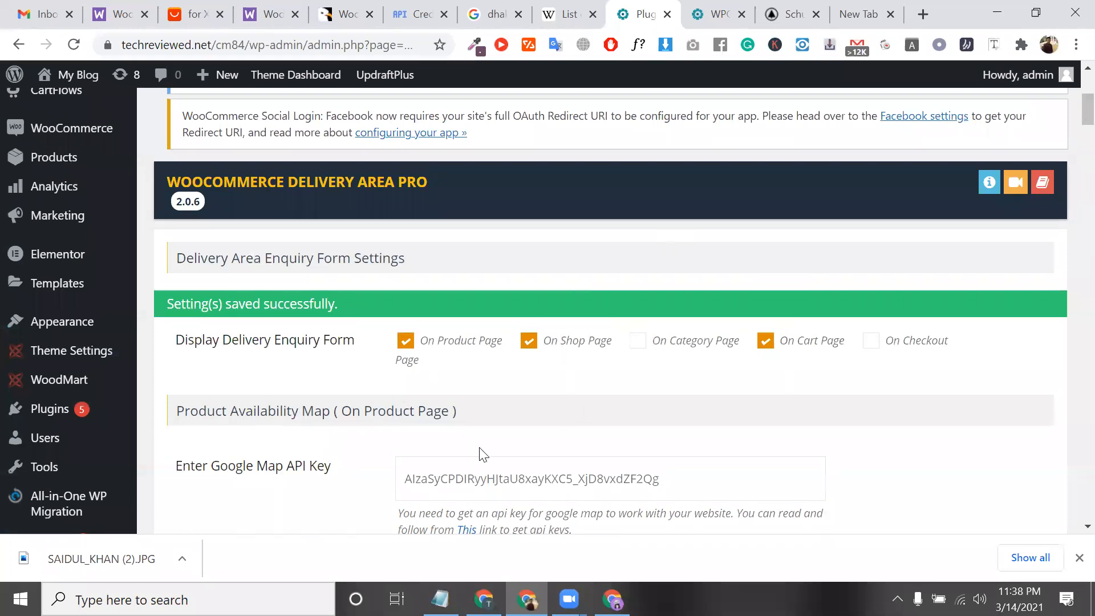
scroll(479, 454, down, 15)
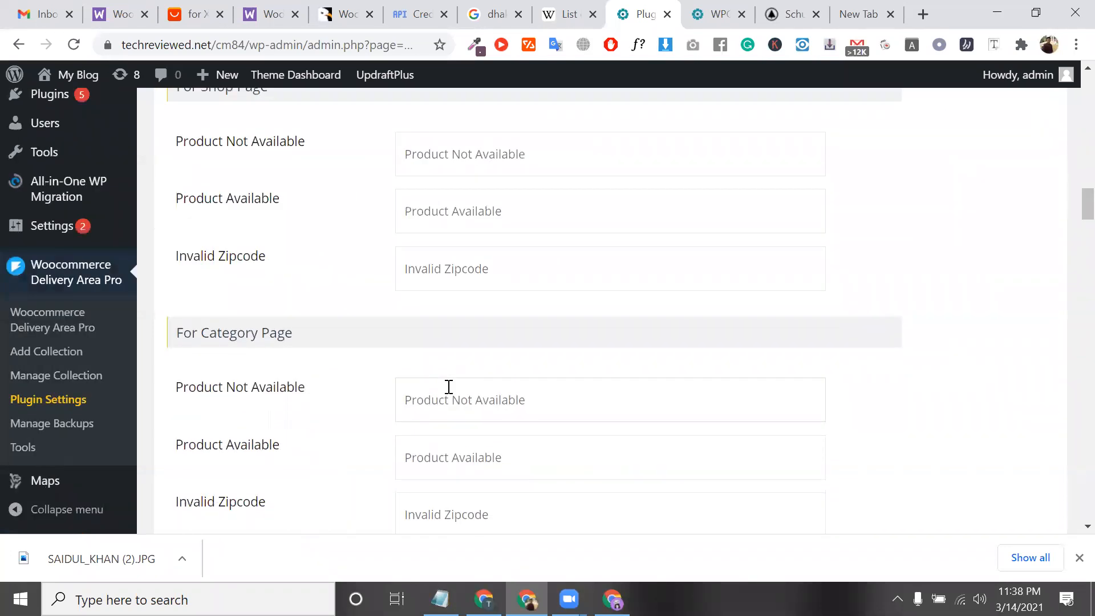
- Open the dhaka collection for editing from the list of delivery area collections
click(63, 372)
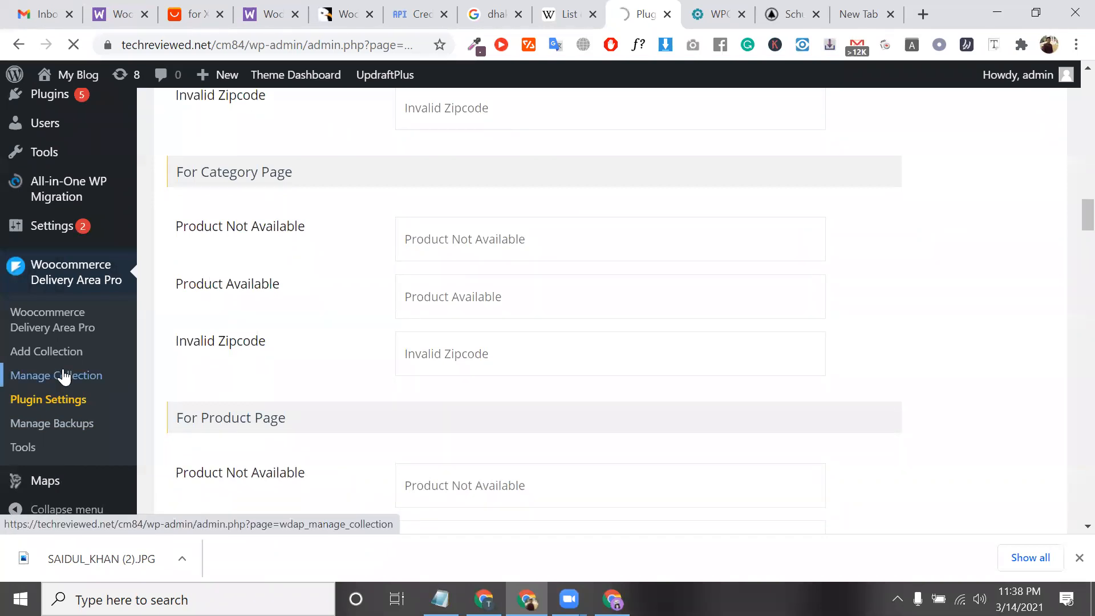
scroll(301, 373, down, 3)
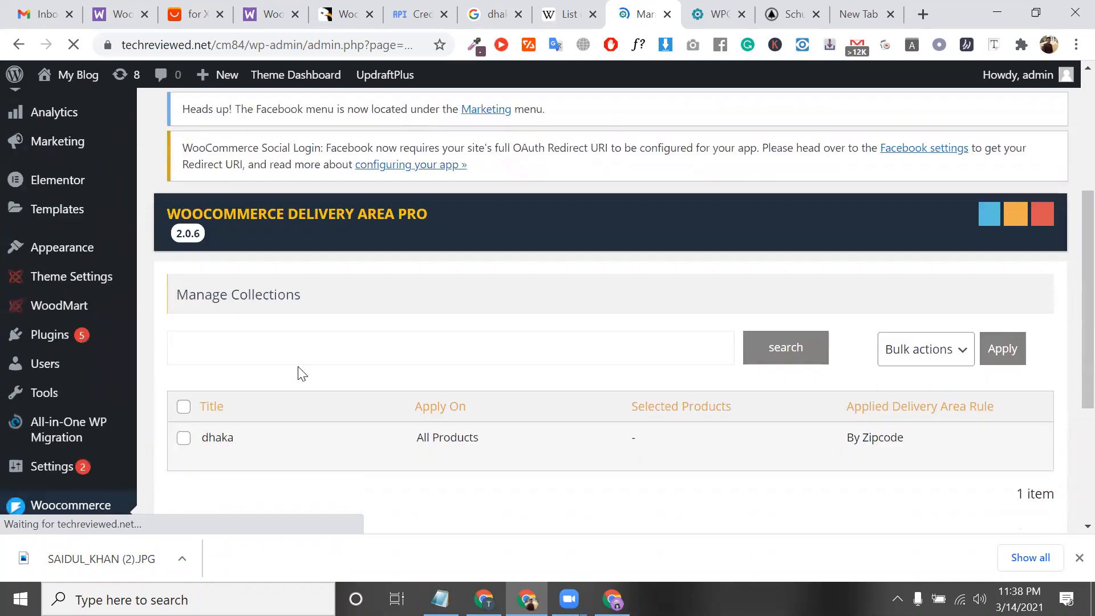
scroll(234, 325, down, 2)
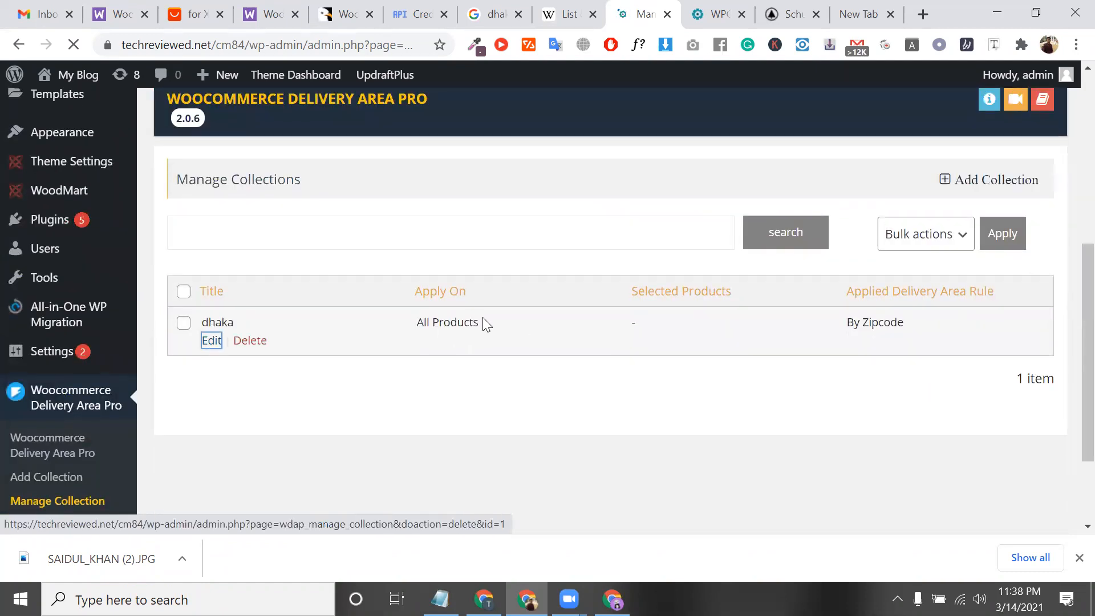
triple_click(458, 319)
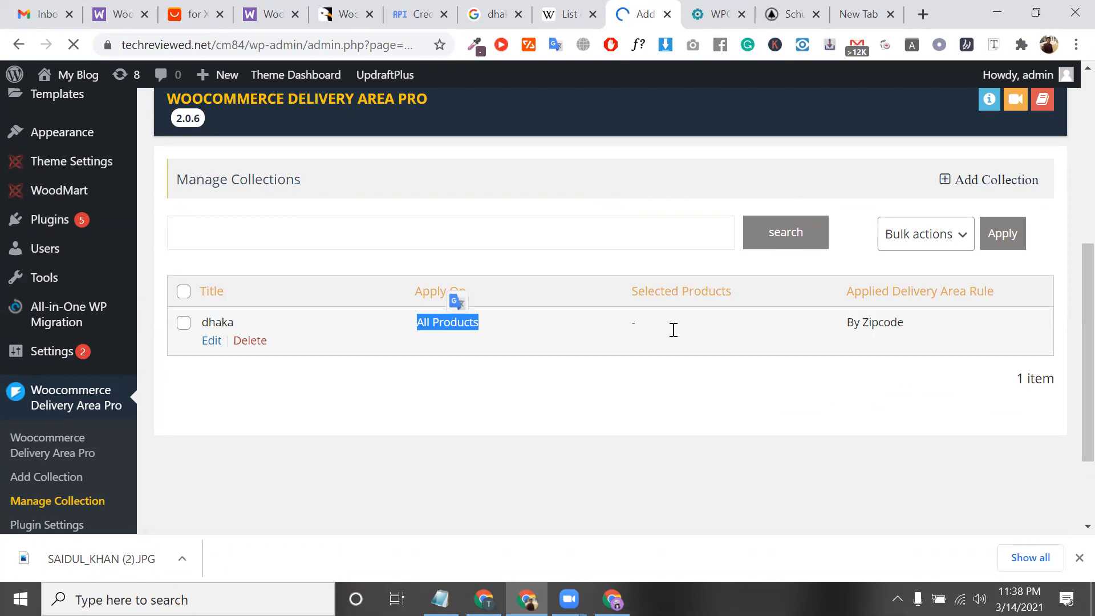
scroll(529, 282, down, 5)
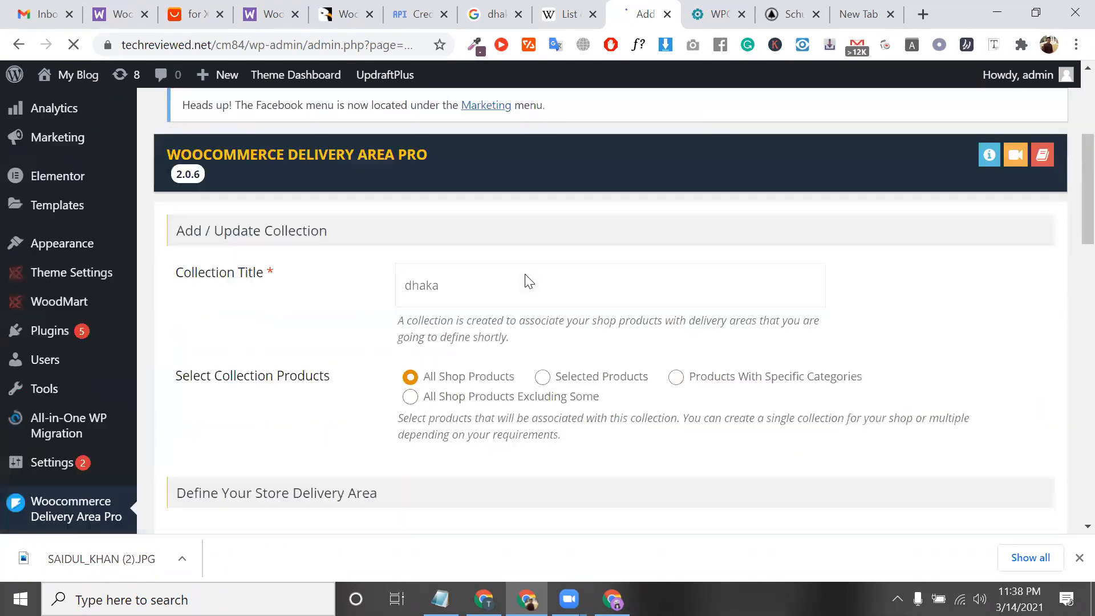
scroll(543, 316, down, 3)
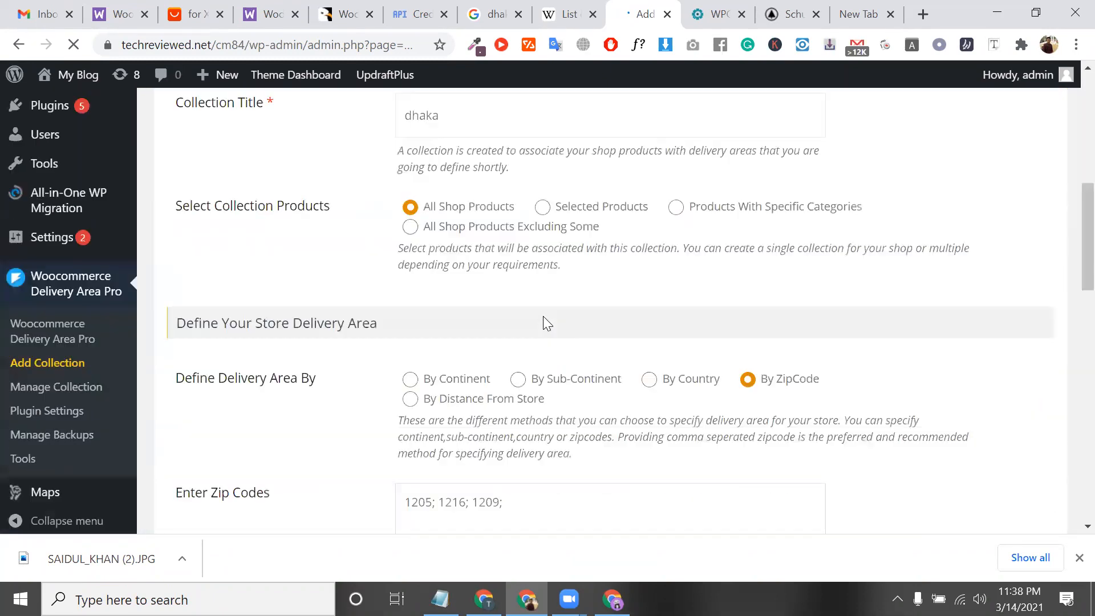
- Restrict the dhaka collection to selected products, choosing Bachelor Point T-shirt and ebook
click(543, 206)
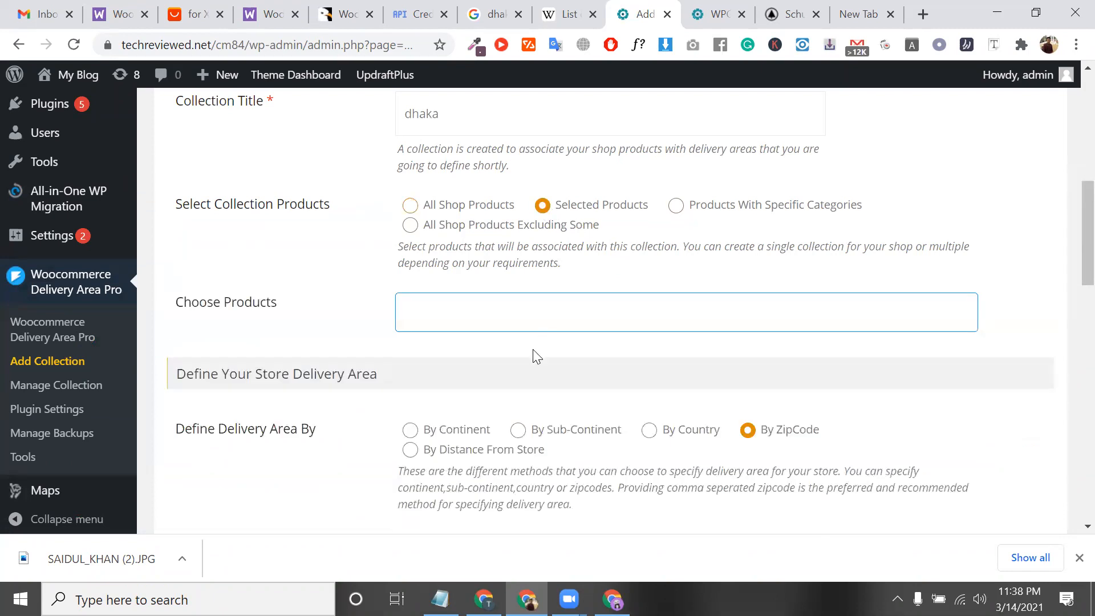
click(447, 316)
click(485, 406)
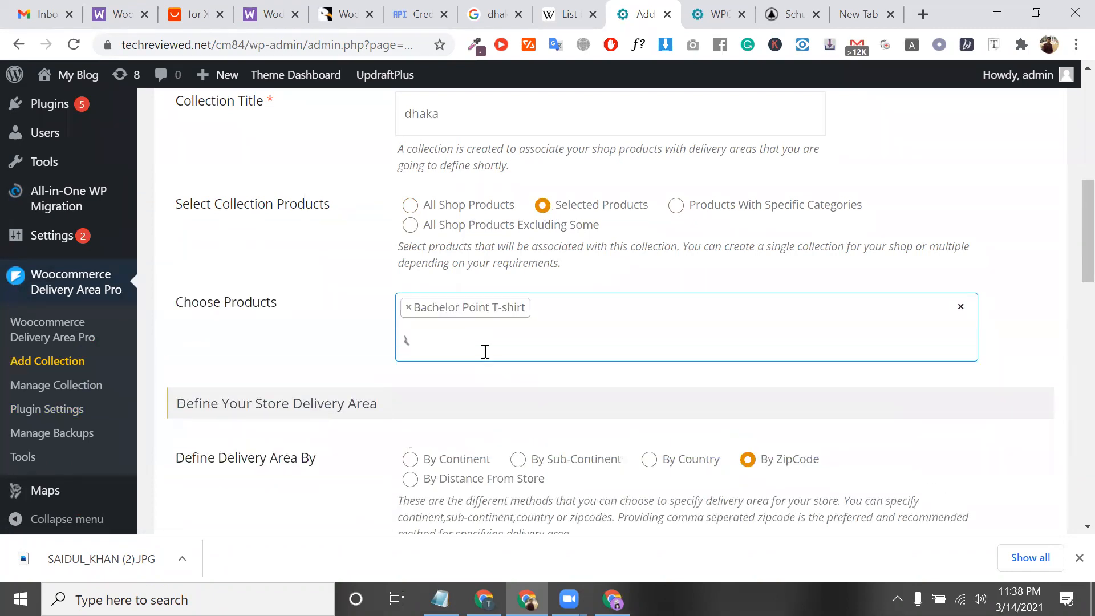
click(477, 337)
click(466, 381)
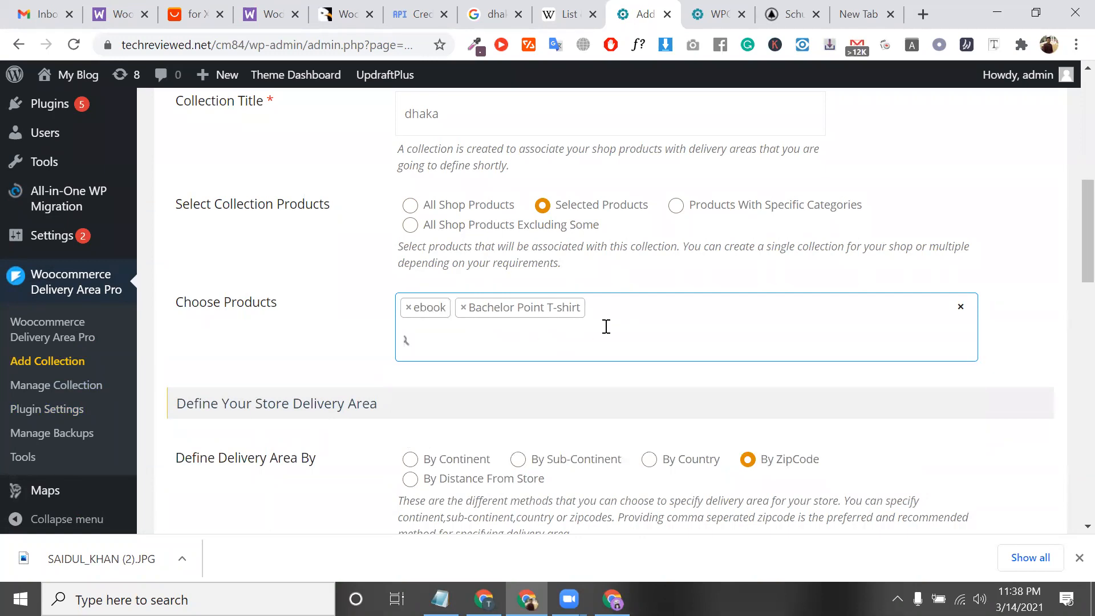
- Apply the dhaka collection to products with specific categories, choosing ebook and t-shirt
scroll(587, 336, down, 2)
scroll(587, 342, up, 3)
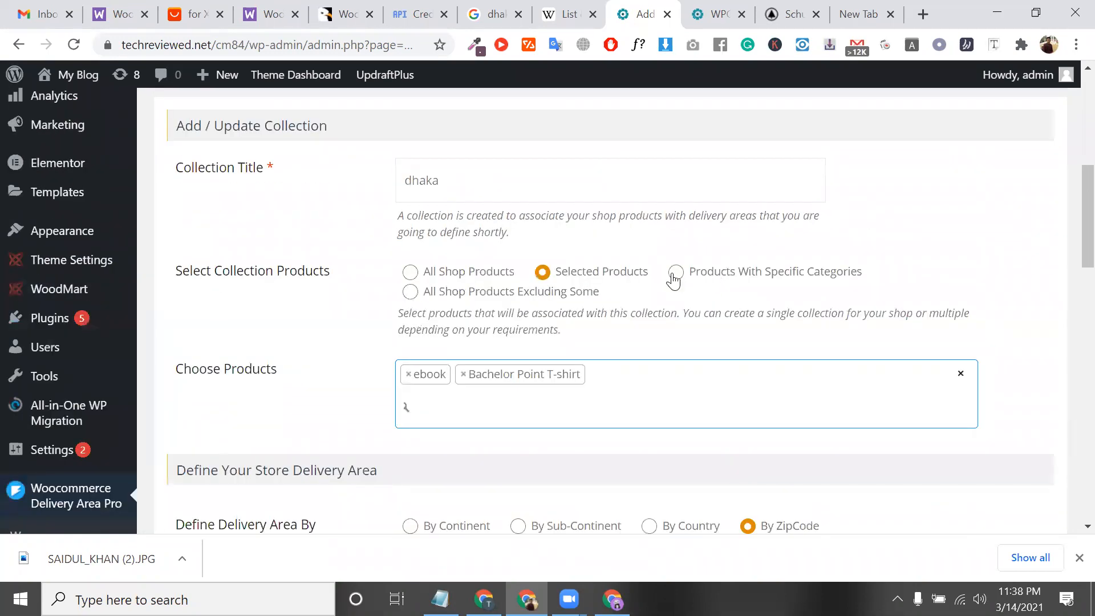
click(676, 272)
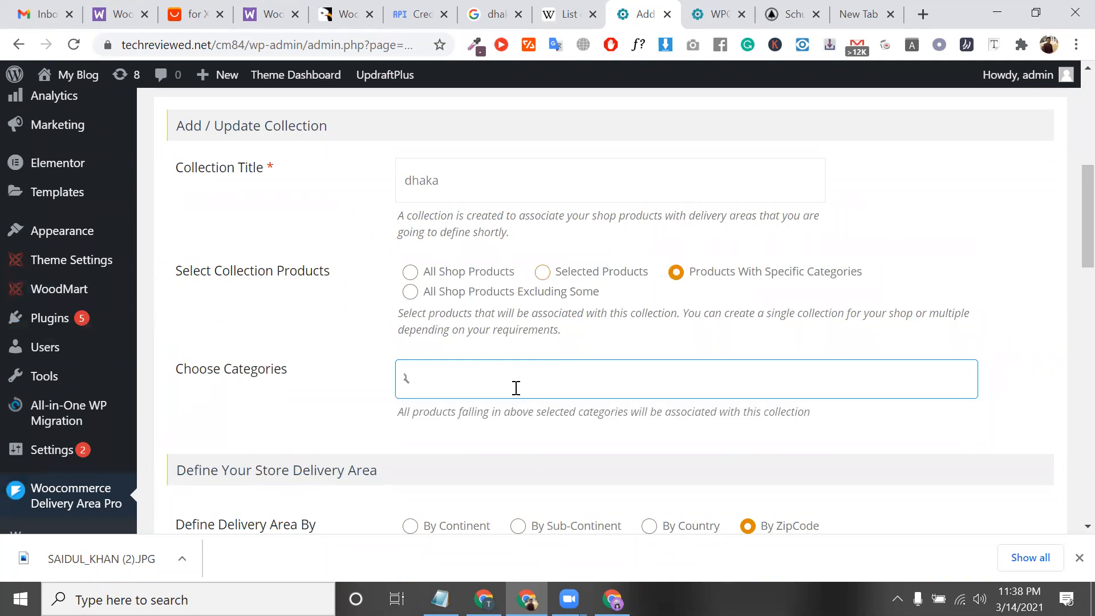
click(516, 388)
click(423, 250)
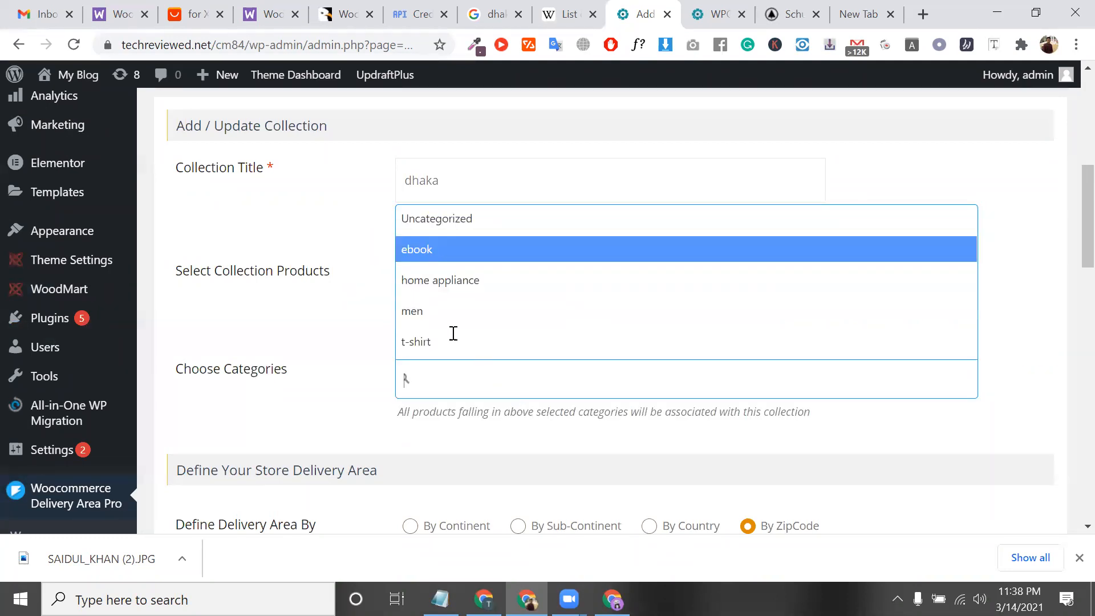
click(482, 408)
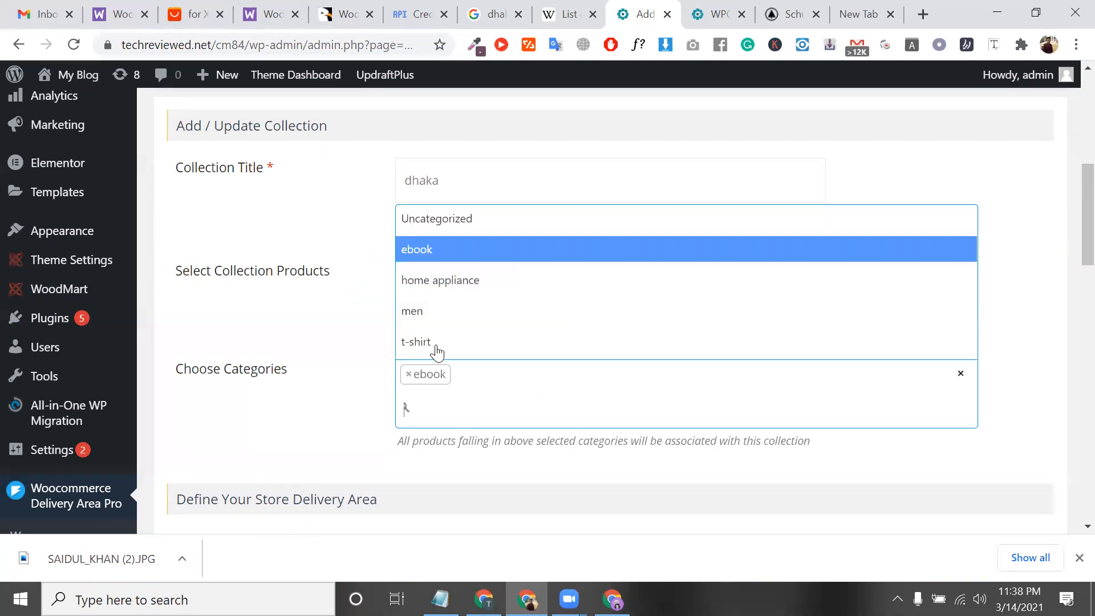
click(567, 351)
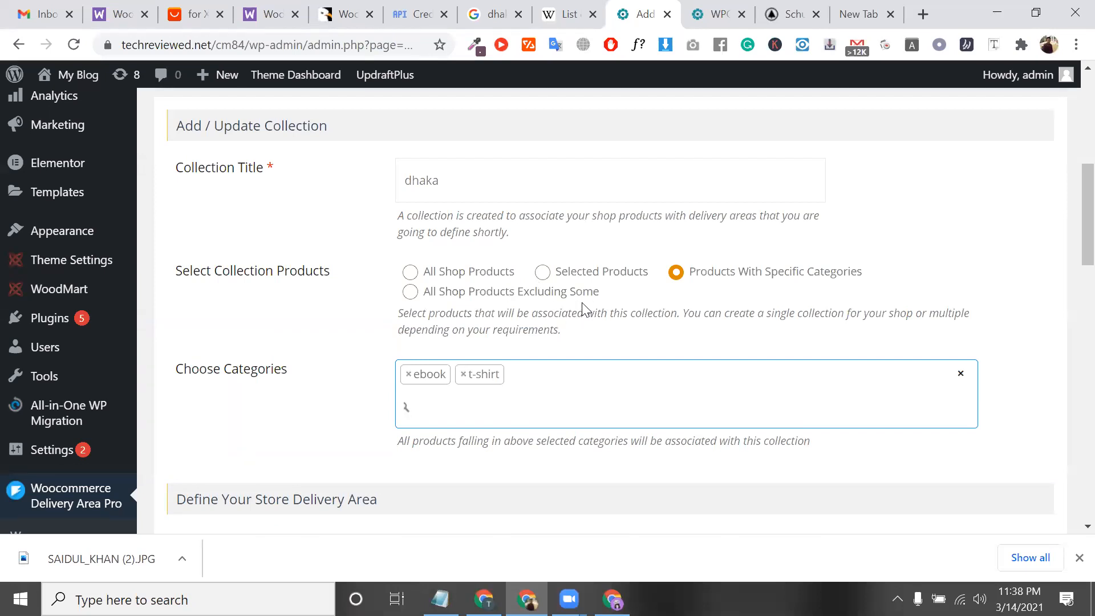
- Define the dhaka collection's delivery area by country and choose Armenia
scroll(583, 308, down, 1)
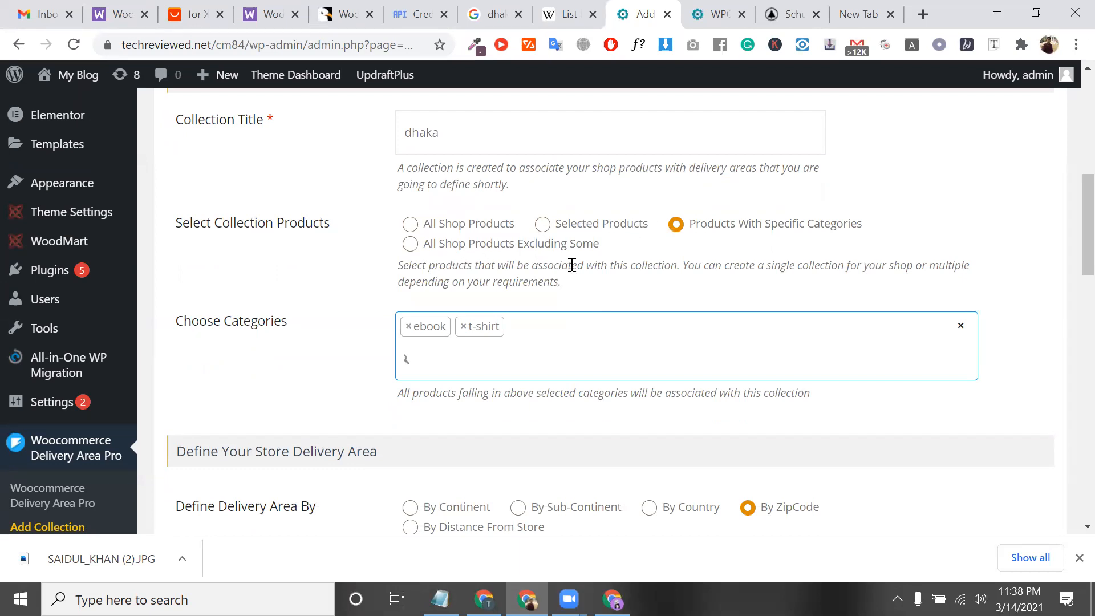
scroll(621, 323, down, 4)
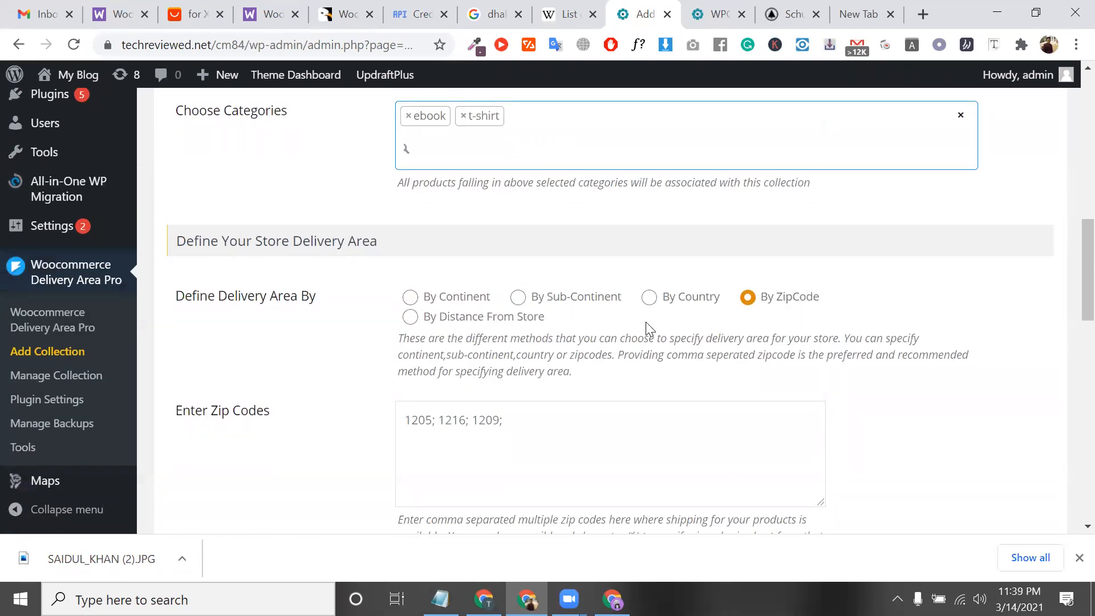
click(646, 301)
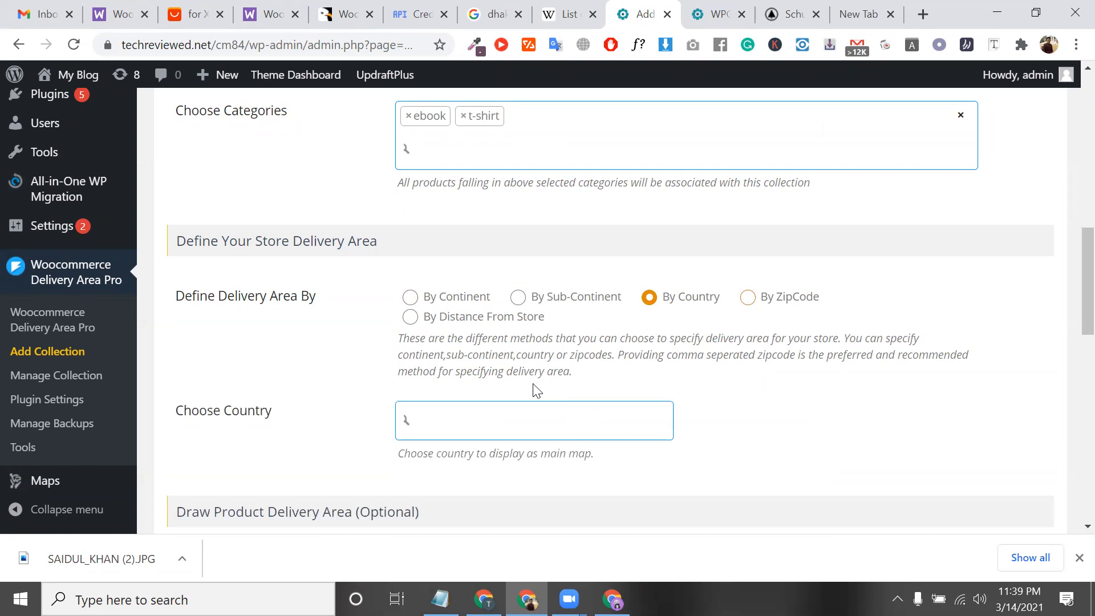
click(497, 428)
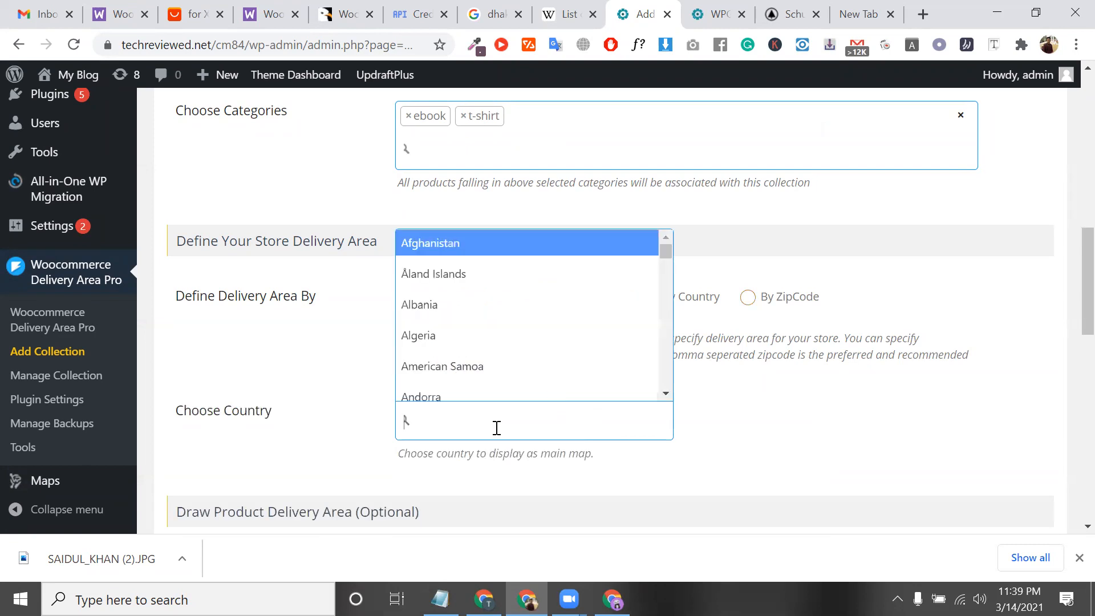
scroll(489, 371, down, 3)
click(489, 373)
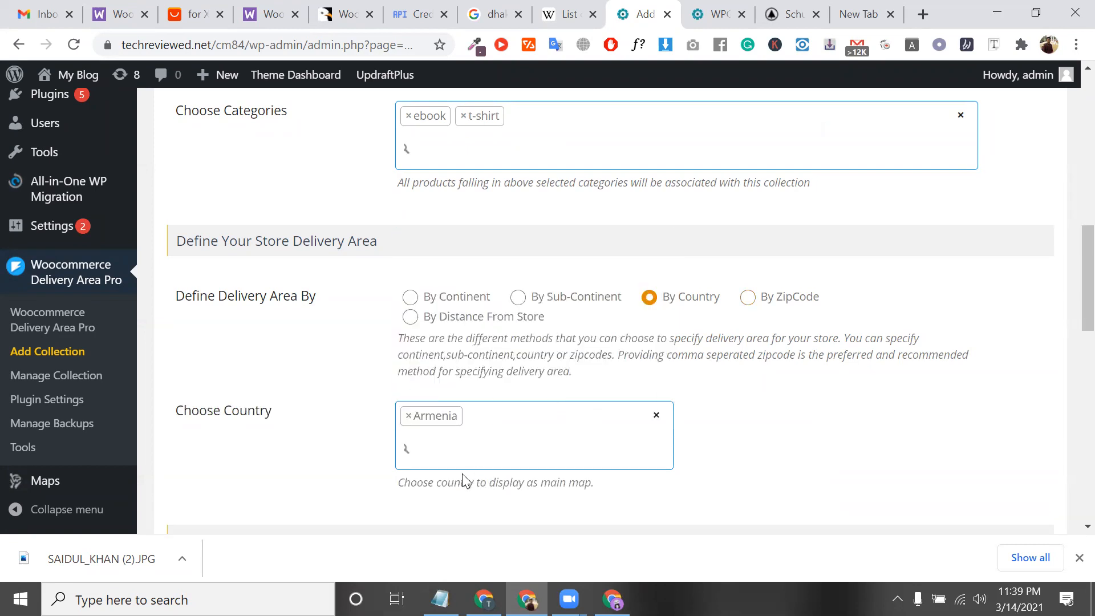
click(460, 452)
scroll(385, 399, down, 3)
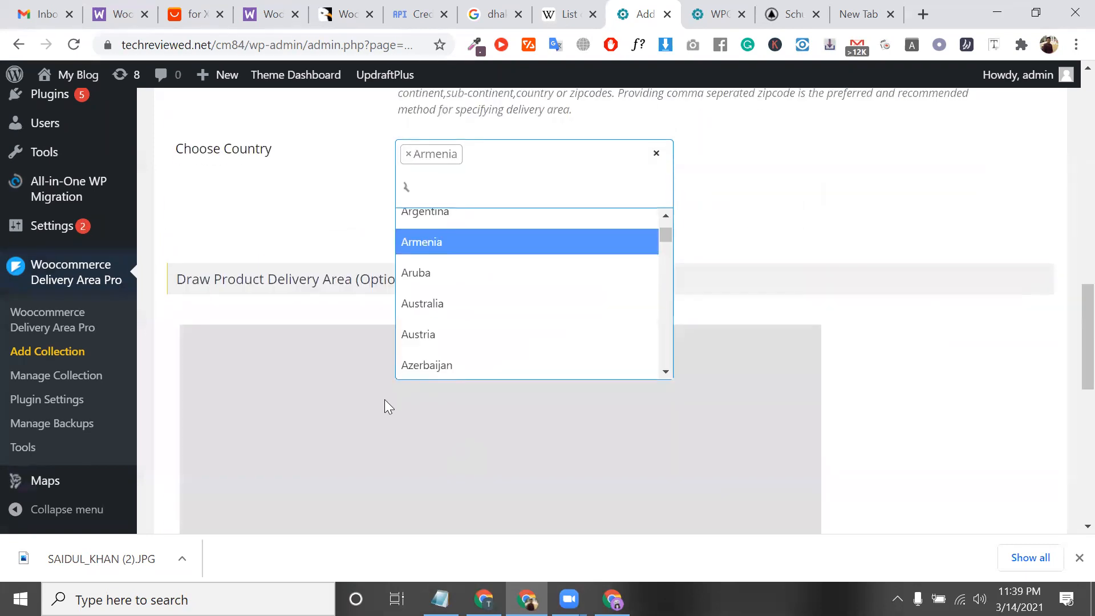
click(249, 257)
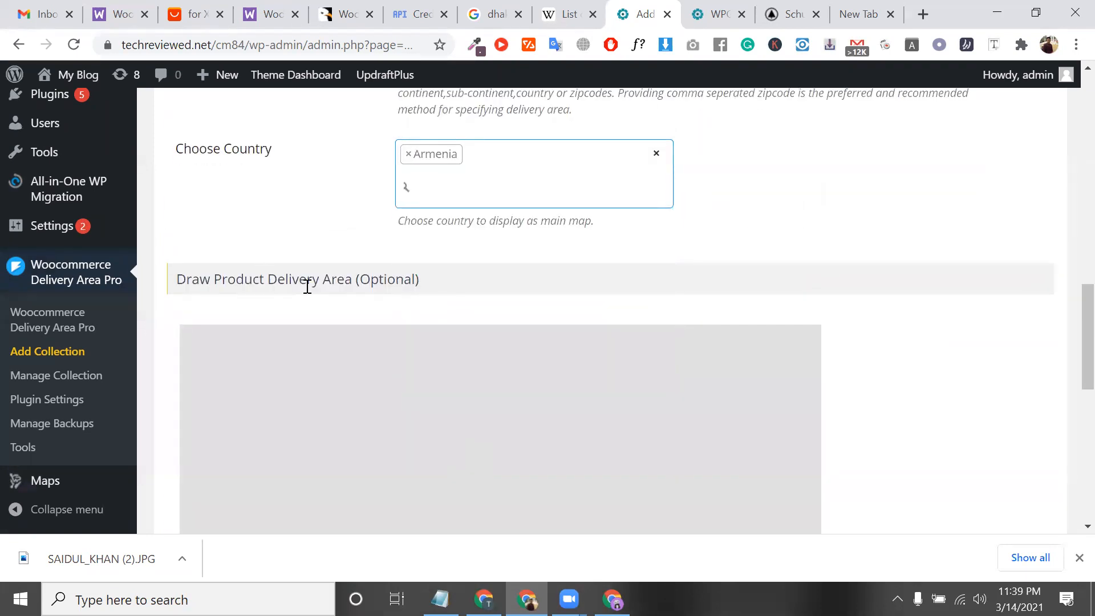
- Examine the optional Draw Product Delivery Area section and the message shown in its map
triple_click(307, 287)
scroll(502, 342, up, 2)
scroll(515, 504, down, 3)
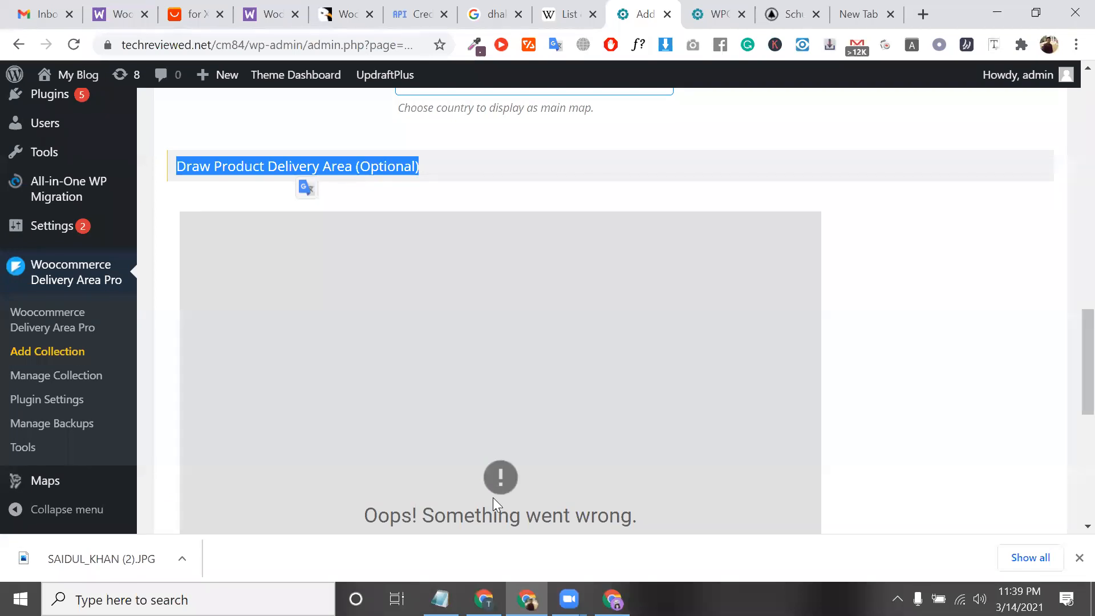
scroll(490, 283, down, 3)
triple_click(499, 268)
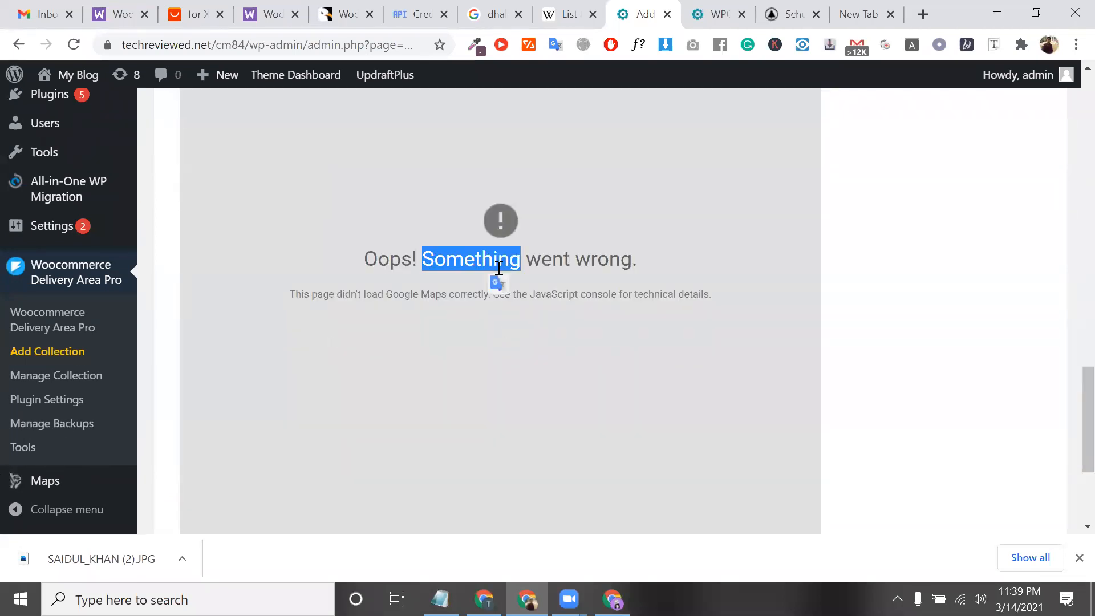
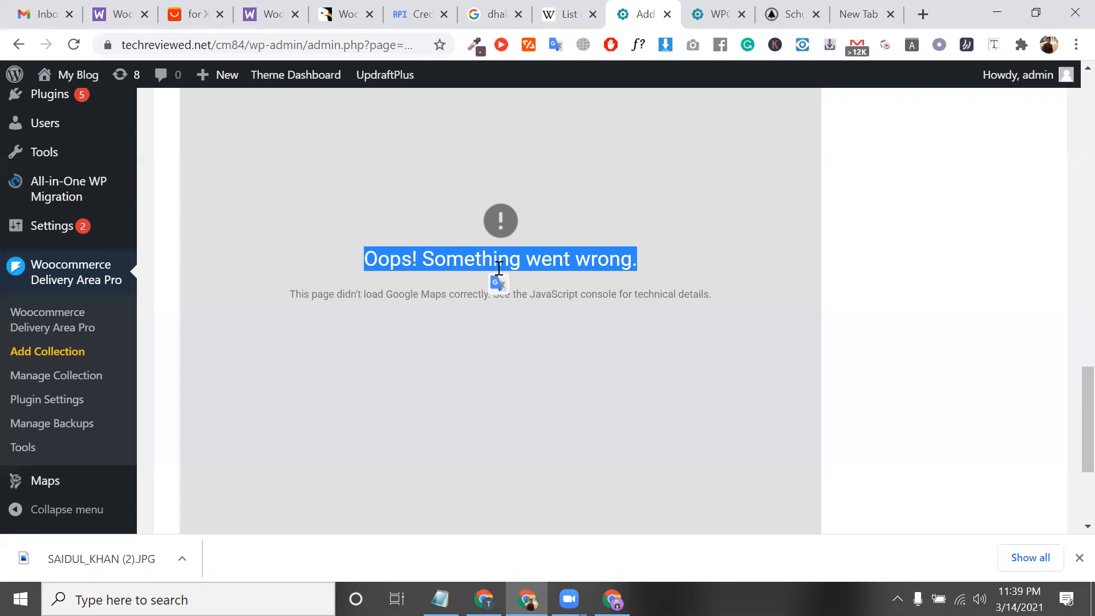
- Save the dhaka collection and check the top of the updated collection form
scroll(499, 268, up, 15)
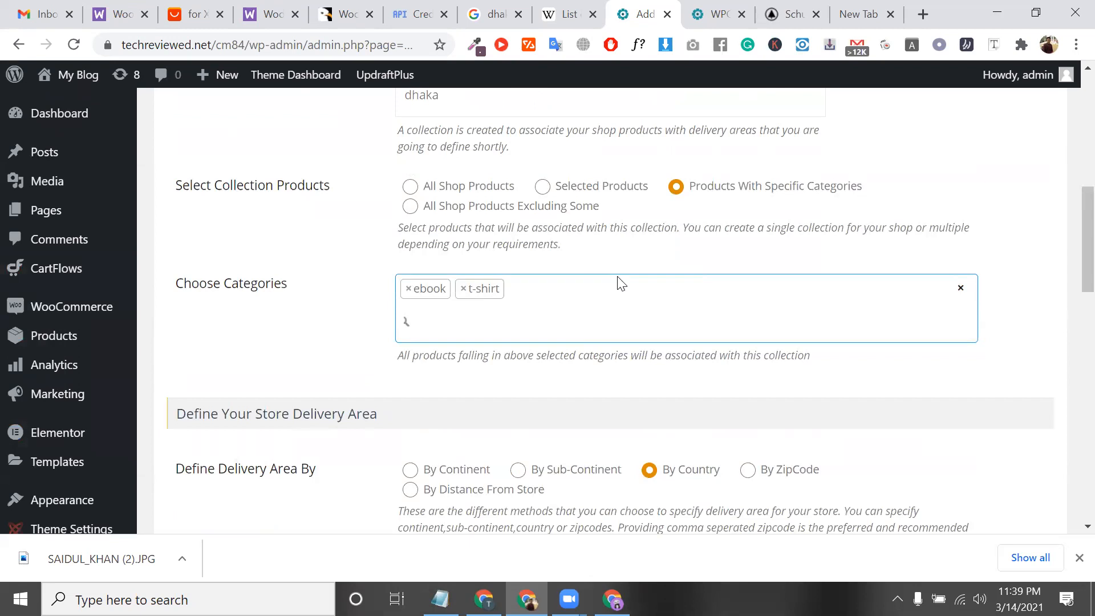
scroll(621, 282, up, 1)
scroll(618, 282, down, 20)
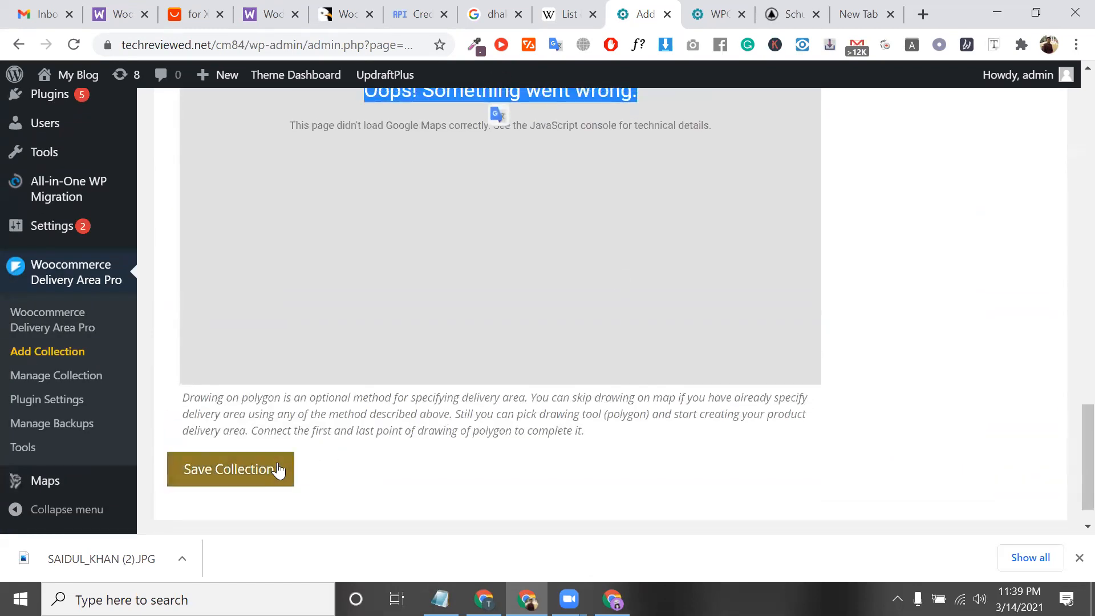
click(278, 469)
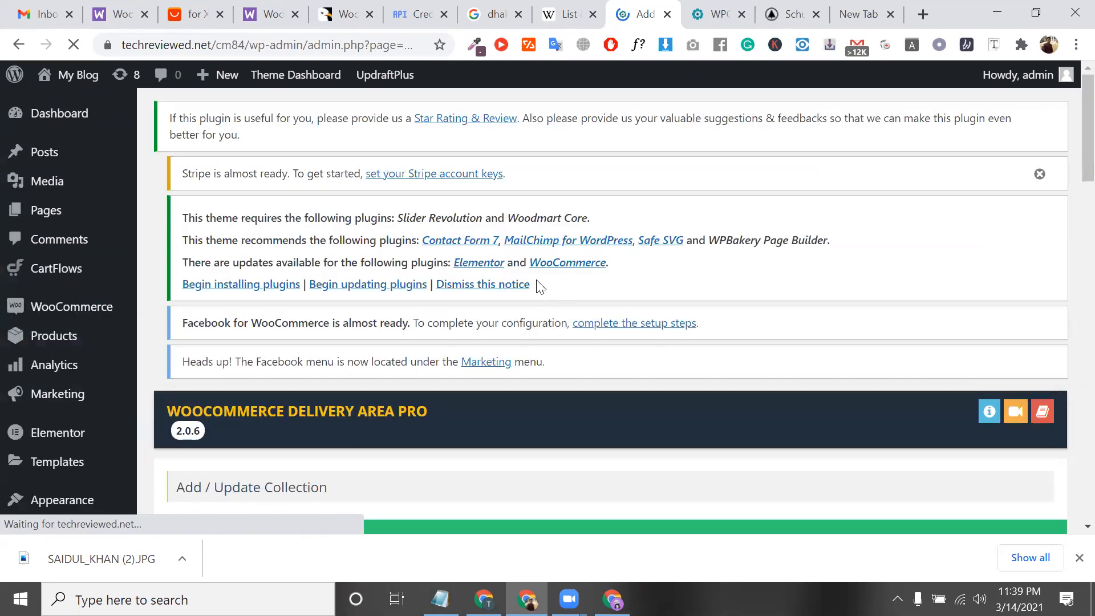
triple_click(537, 281)
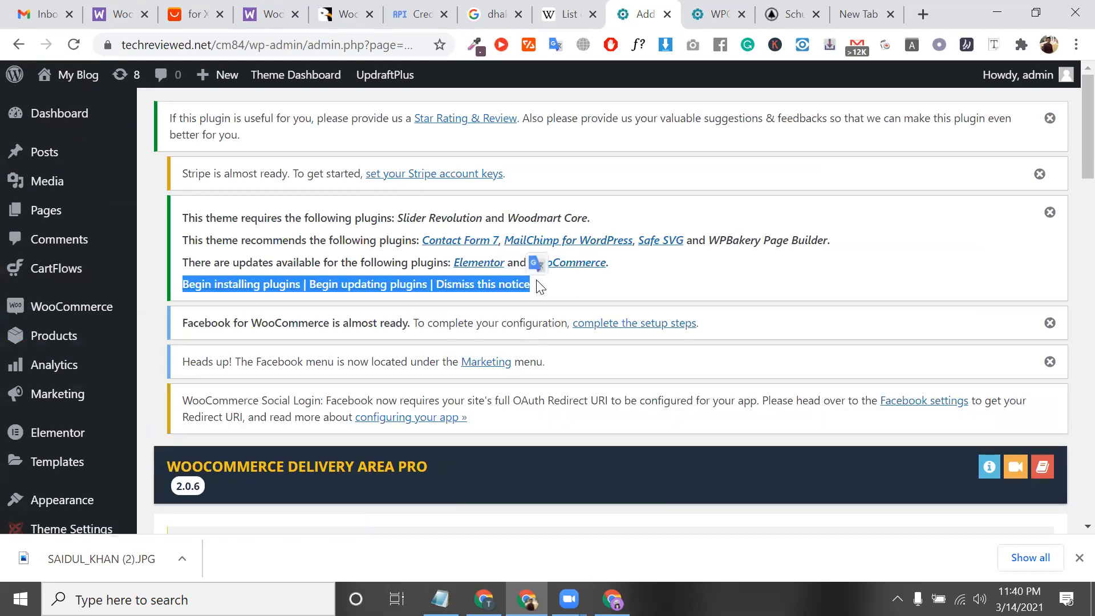
scroll(538, 285, down, 5)
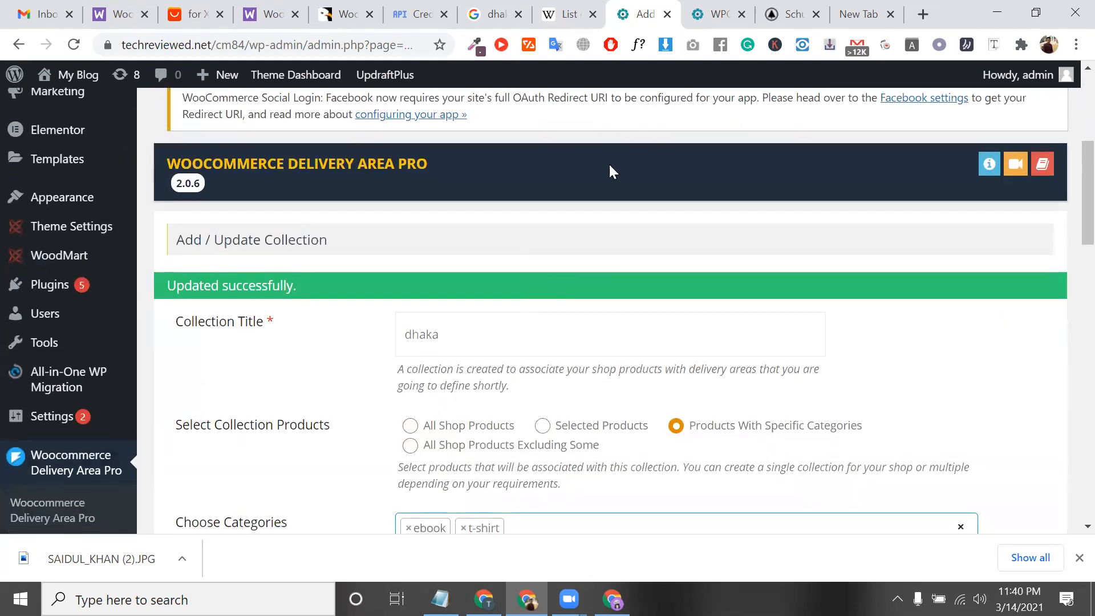
- Close the map markers page, the product page and the blank page to return to the collection form
click(697, 24)
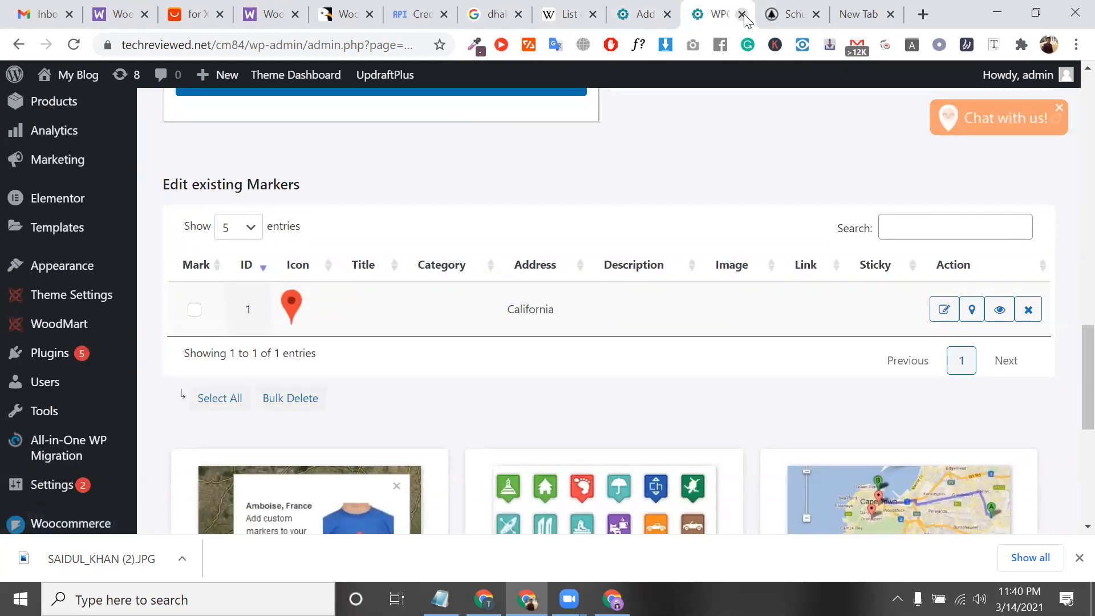
click(742, 15)
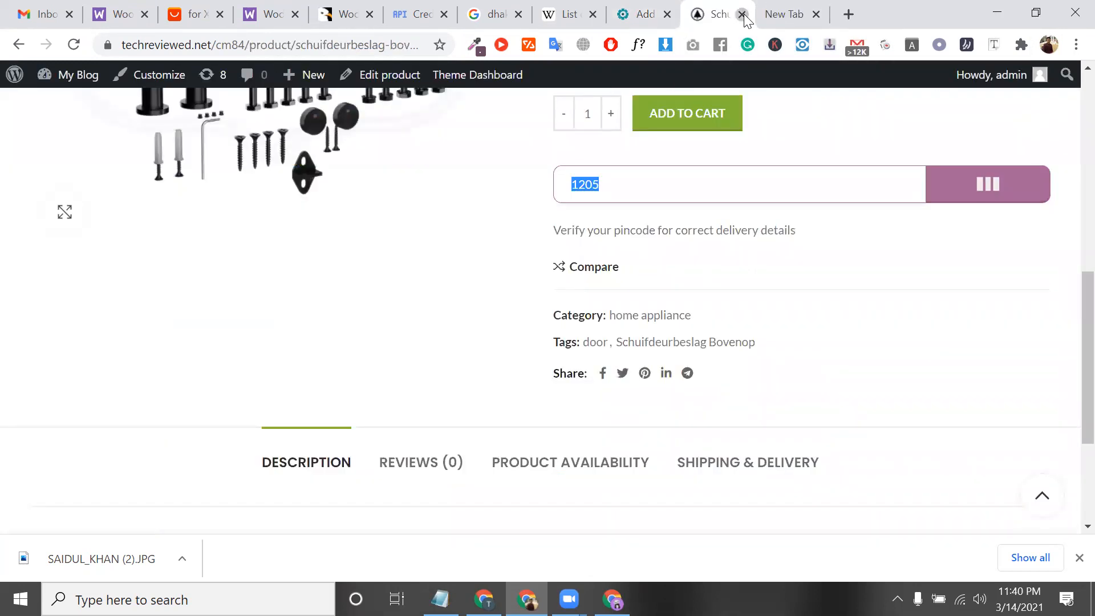
click(742, 15)
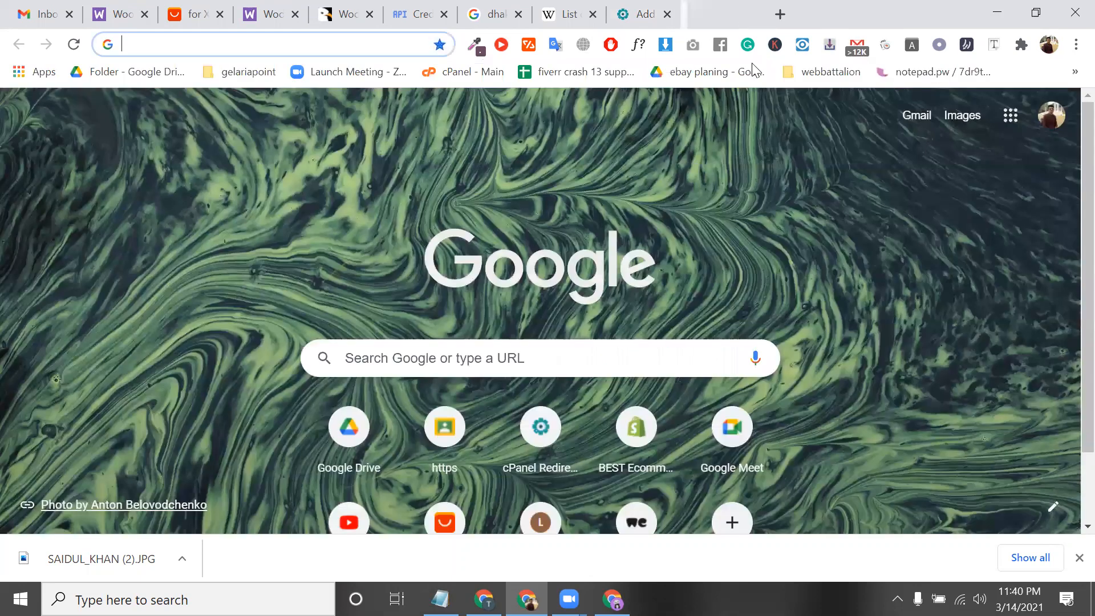
key(ctrl+w)
- Review the collection title and the explanatory texts for the title and the product selection
double_click(514, 329)
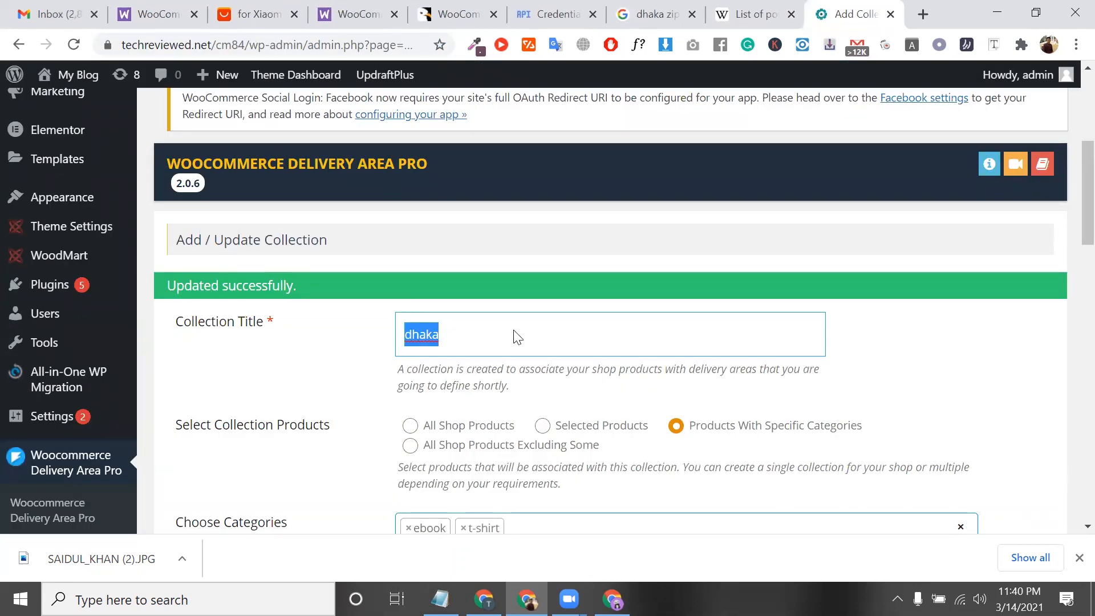
scroll(515, 329, down, 2)
scroll(515, 330, down, 2)
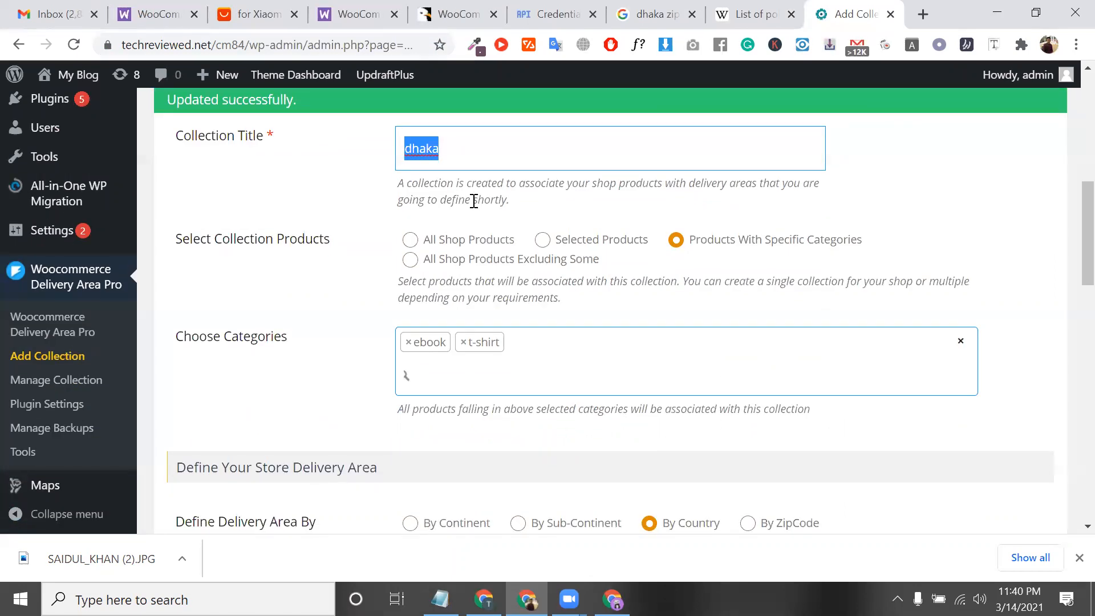
triple_click(473, 202)
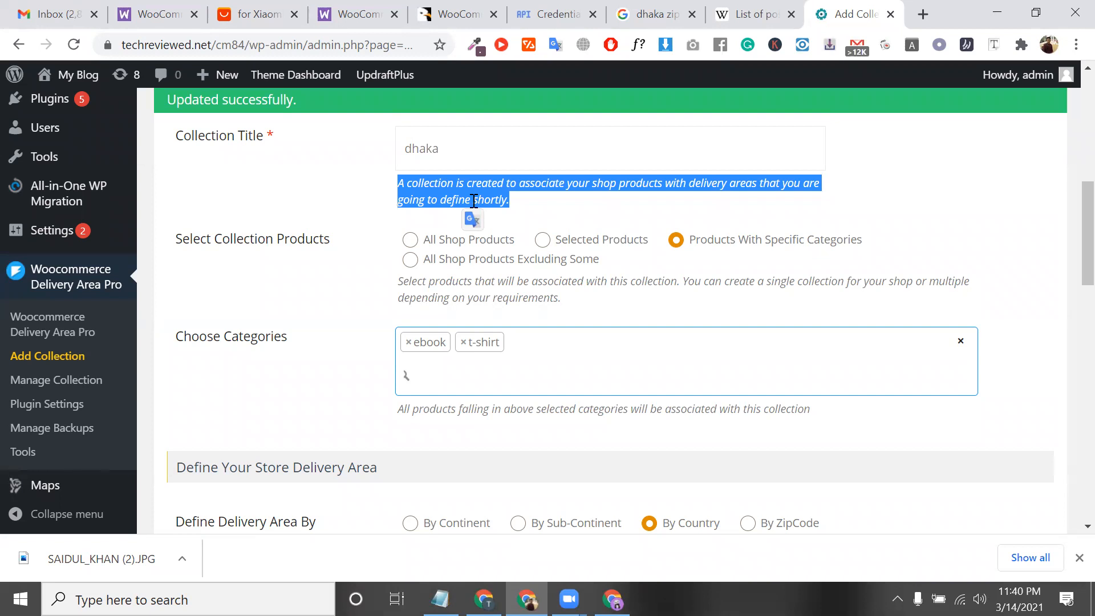
scroll(473, 200, down, 2)
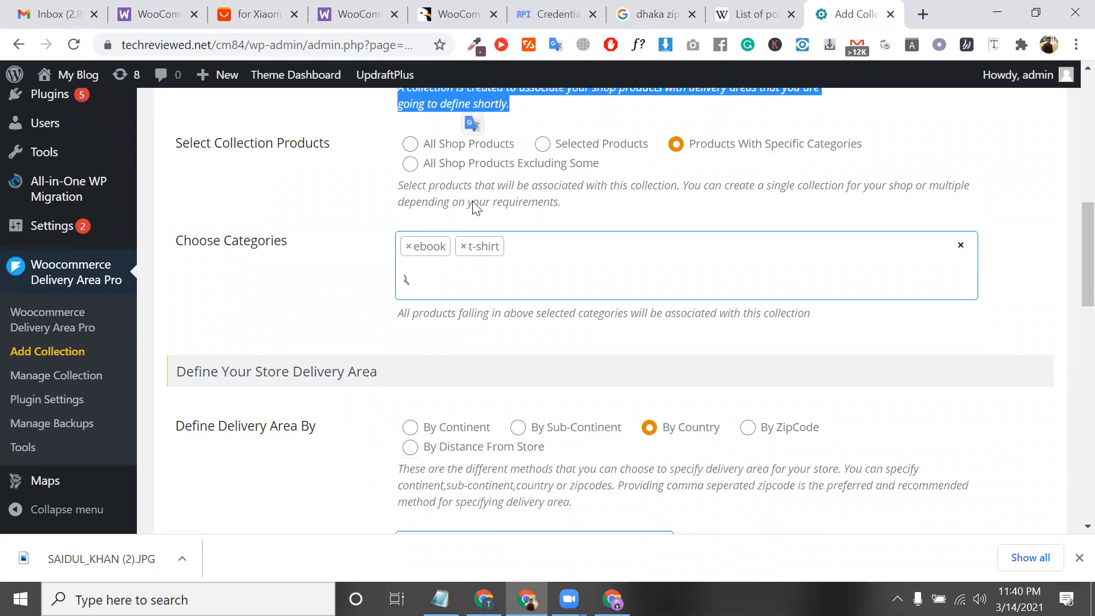
double_click(510, 164)
triple_click(510, 164)
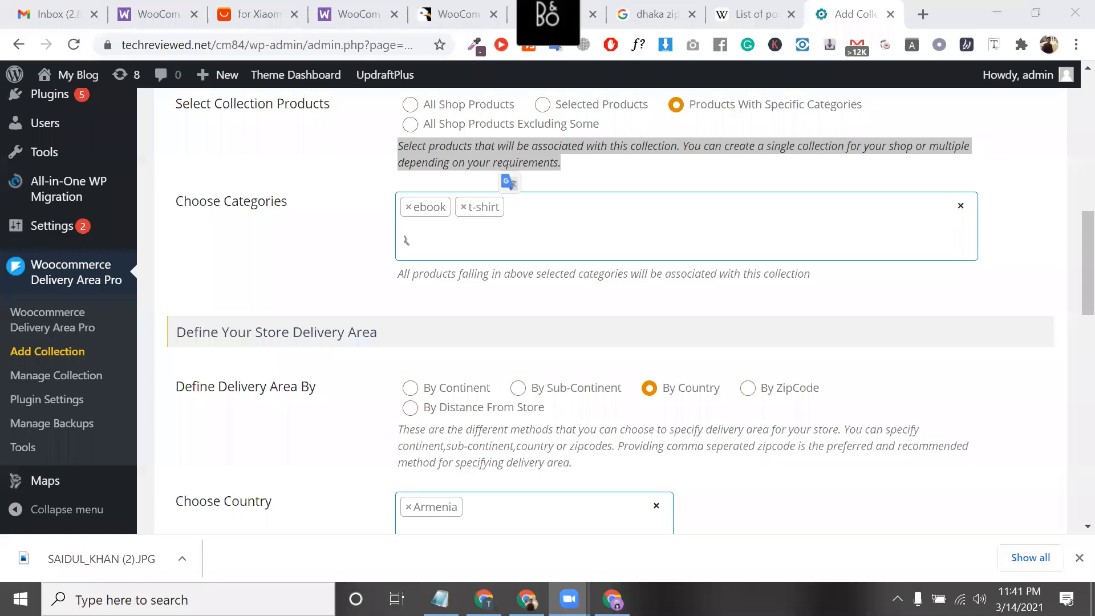
- Switch to the Notepad notes, add blank lines above the google map note and join its heading into "google map api:"
key(alt+Tab)
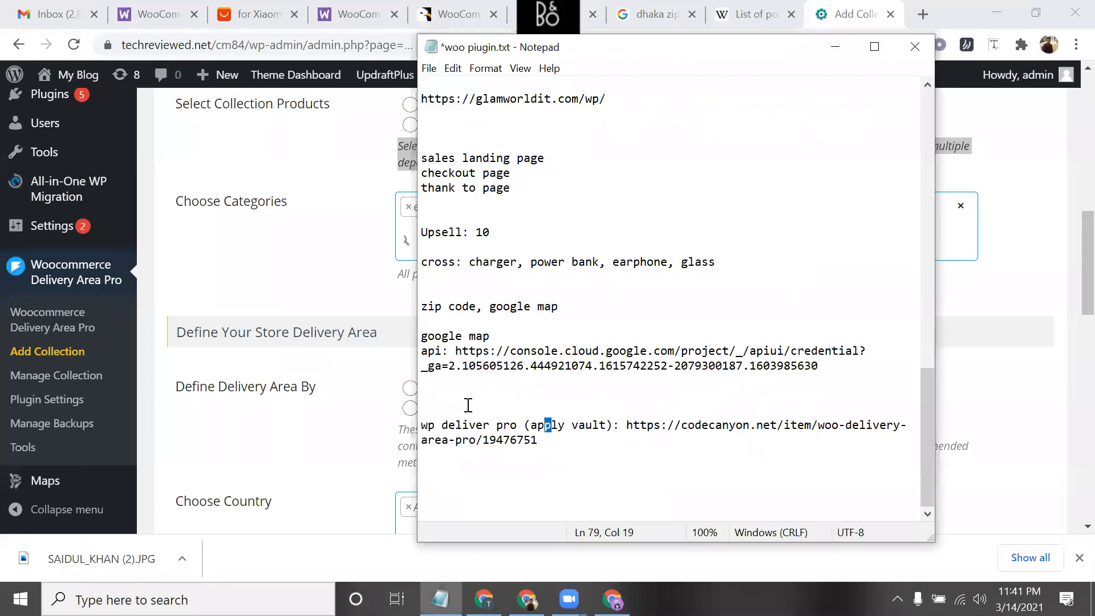
click(422, 337)
key(Return)
key(Return)
key(Return)
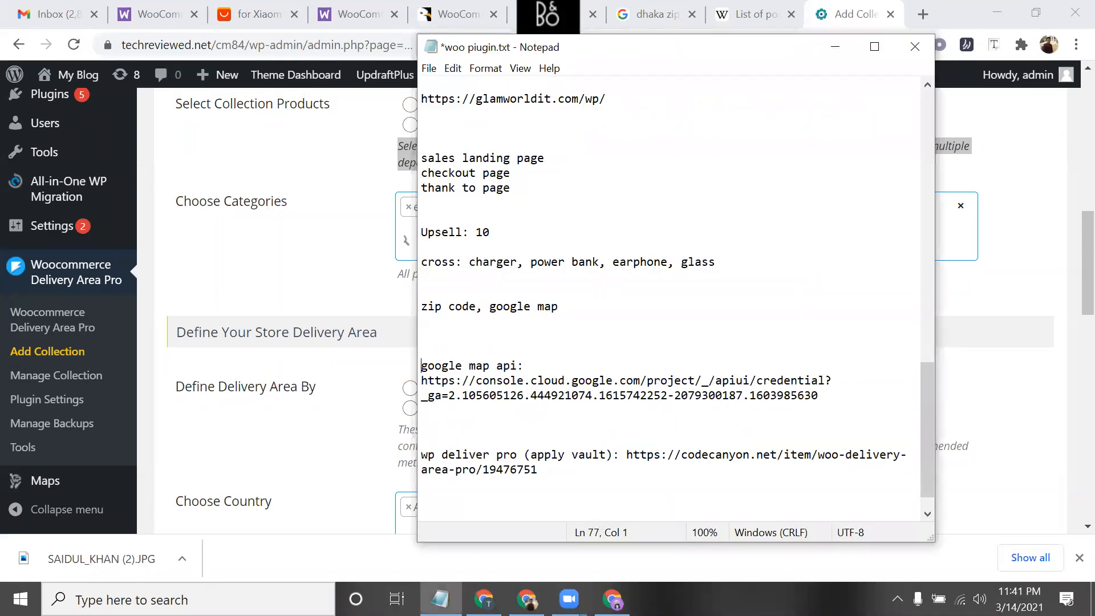
- Copy the marketing notes from "WooCommerce cart Abandonment Recovery" through the upsell and cross sell sentence, and paste them below "zip code, google map"
scroll(510, 363, up, 15)
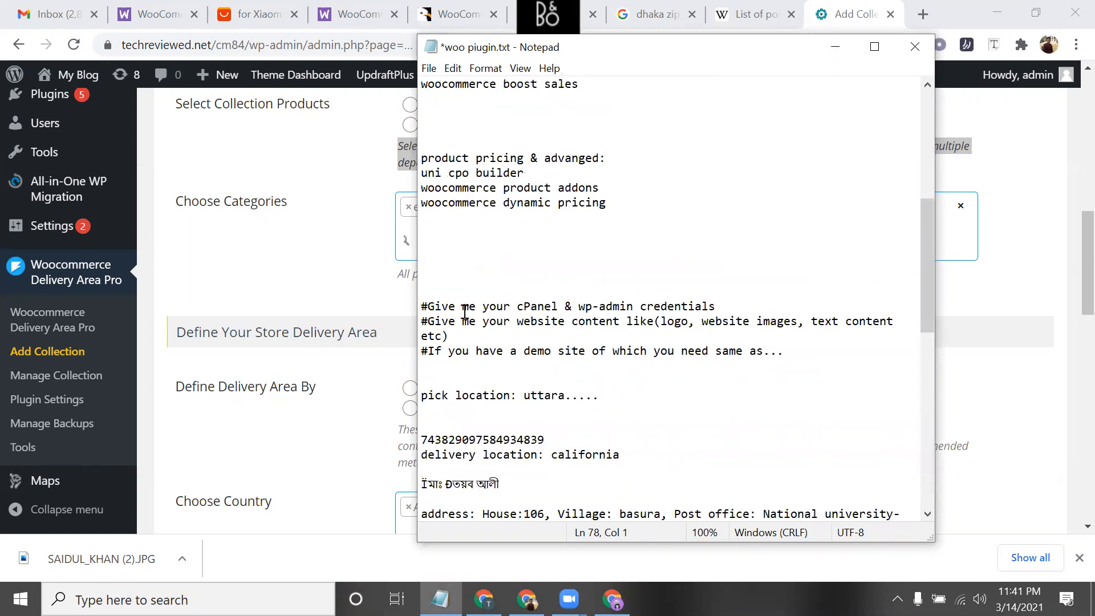
drag(421, 311, 888, 435)
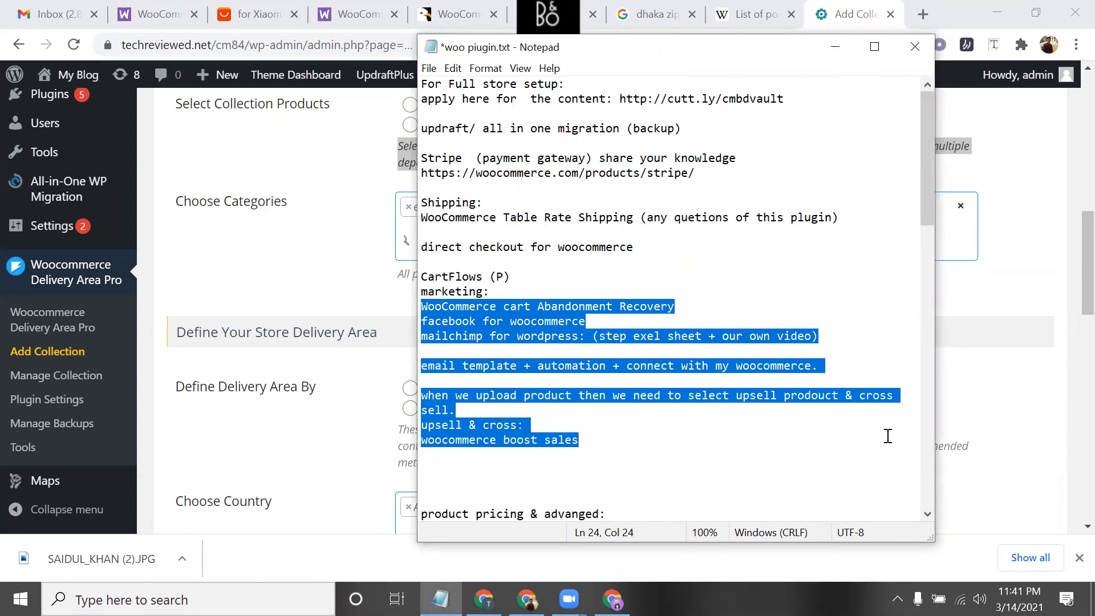
drag(604, 405, 421, 308)
key(ctrl+c)
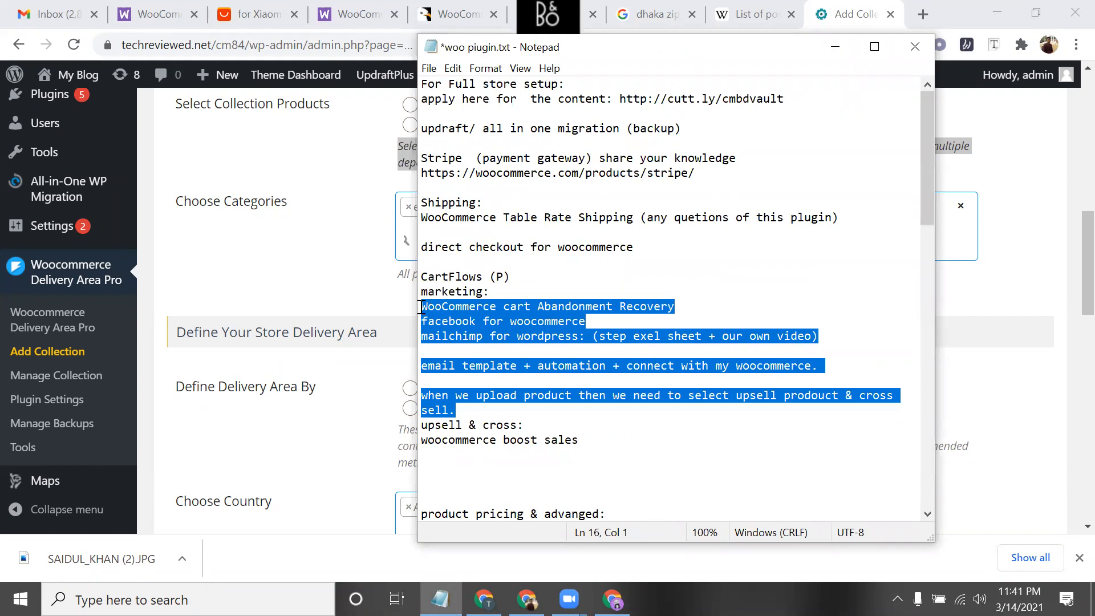
scroll(651, 454, down, 18)
click(451, 423)
key(ctrl+v)
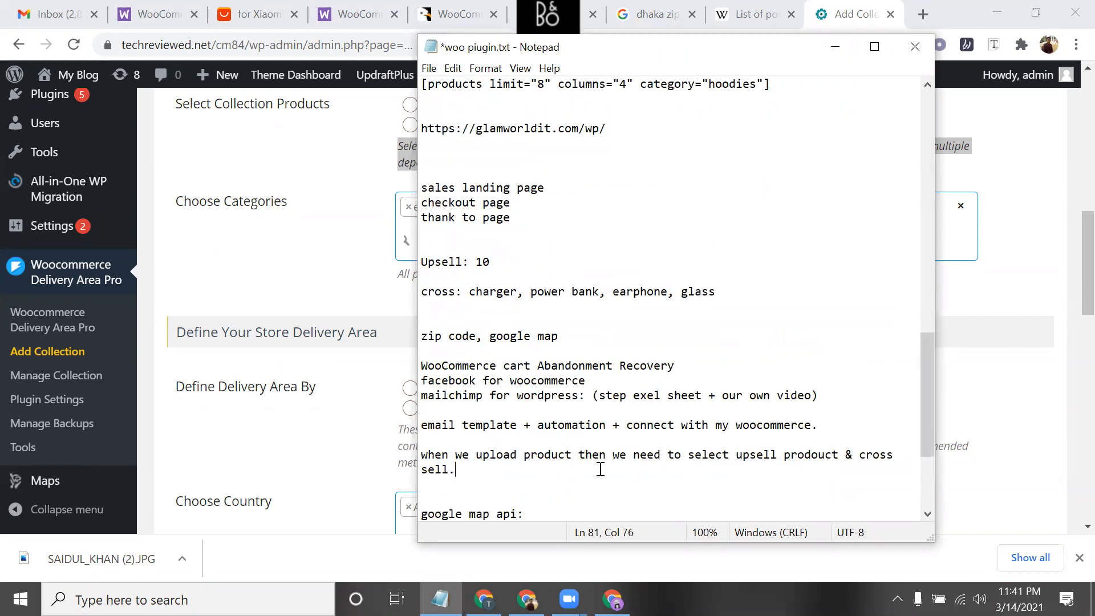
- Reword the map link heading as "create google map api form here:" and trim the link to end at "credential"
scroll(600, 469, down, 1)
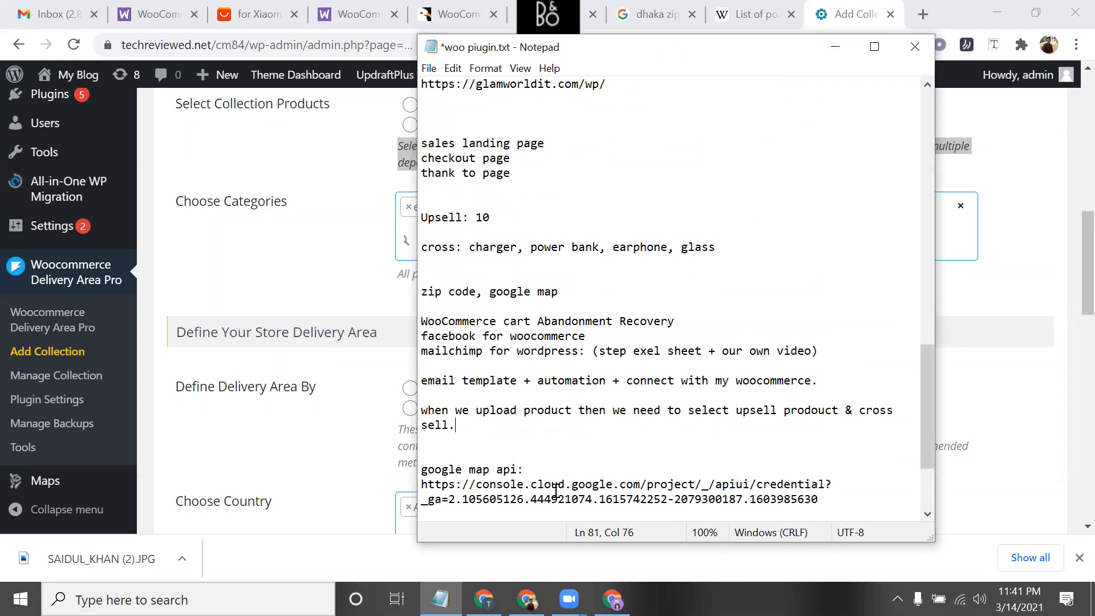
click(421, 472)
text(create)
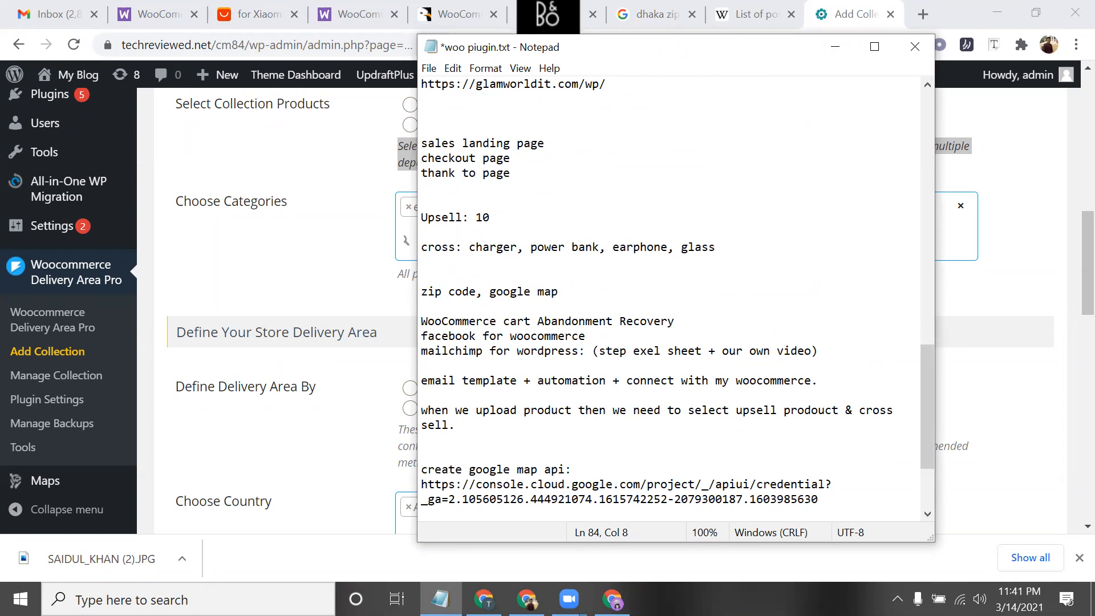
click(567, 471)
double_click(568, 472)
click(571, 471)
text(form here)
drag(826, 484, 834, 503)
key(BackSpace)
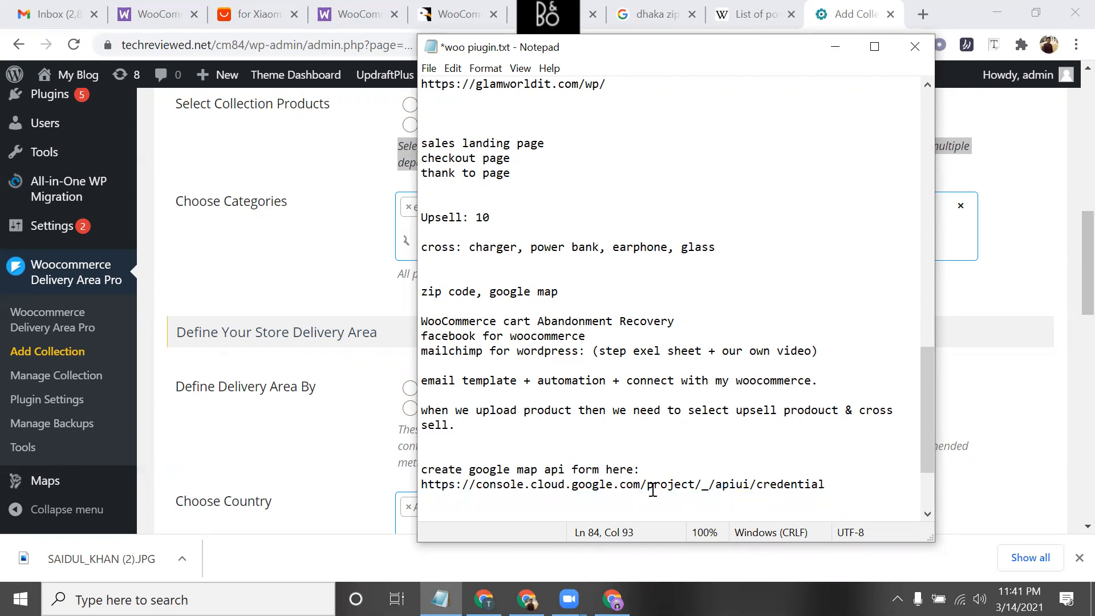
- Examine the CodeCanyon link in the "wp deliver pro (apply vault)" line at the end of the notes
text(wp deliver pro (apply vault): https://codecanyon.net/item/woo-delivery-area-pro/19476751)
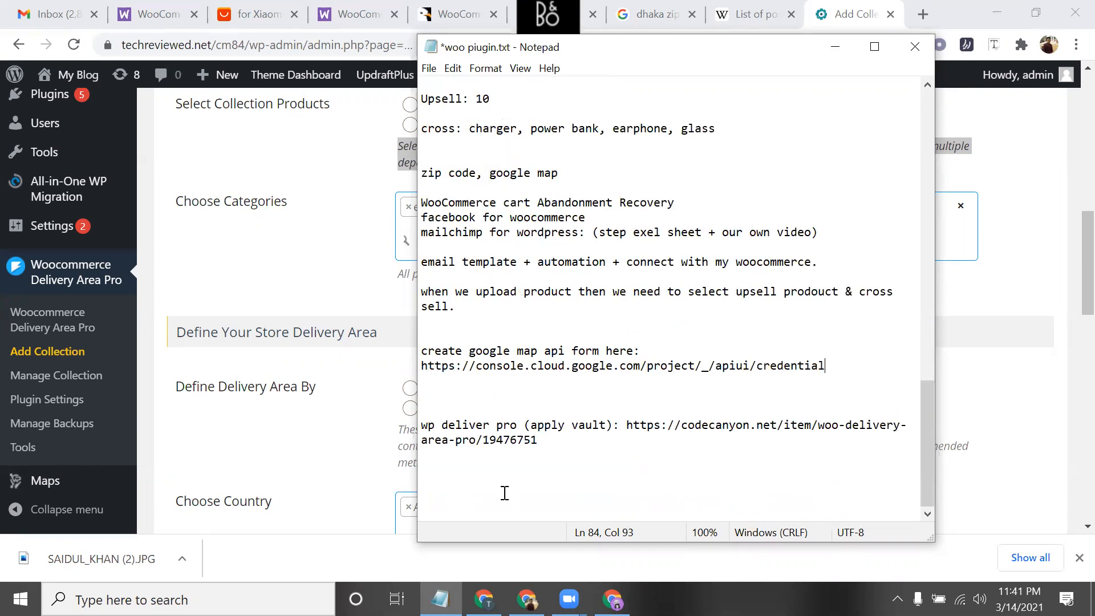
click(646, 424)
drag(629, 425, 648, 443)
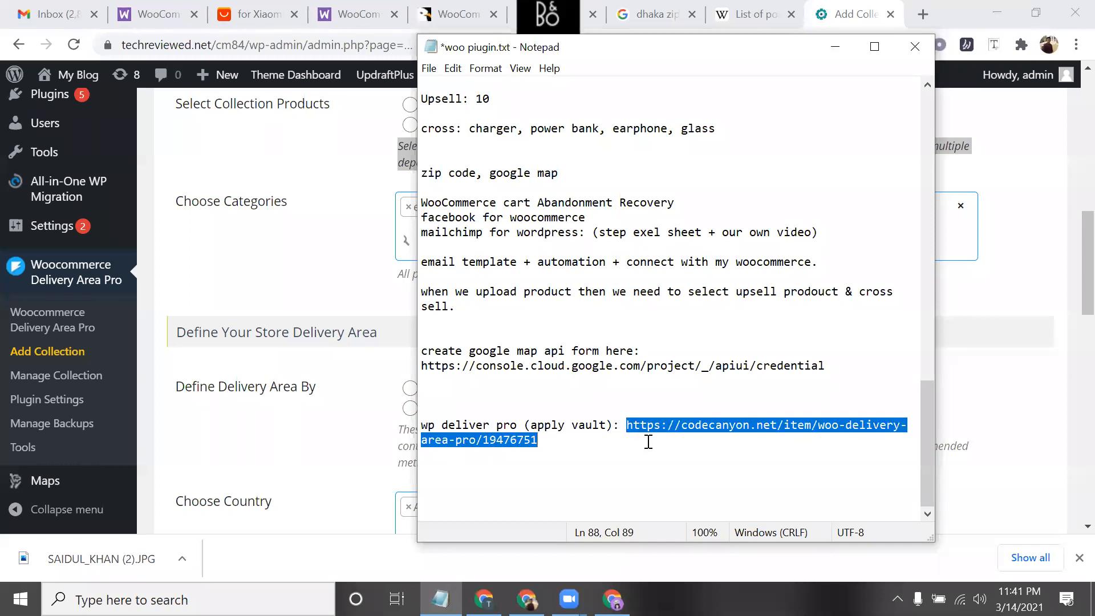
click(640, 425)
click(626, 425)
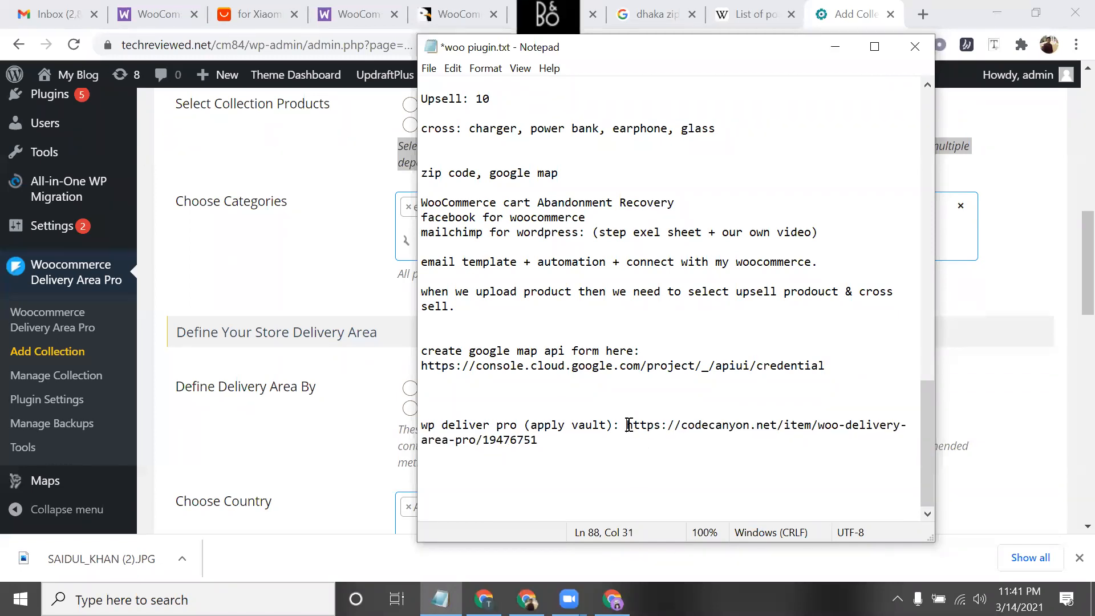
- Delete the "Upsell", "cross" and "zip code, google map" lines from the notes and add two blank lines above "WooCommerce cart Abandonment Recovery"
scroll(631, 428, up, 3)
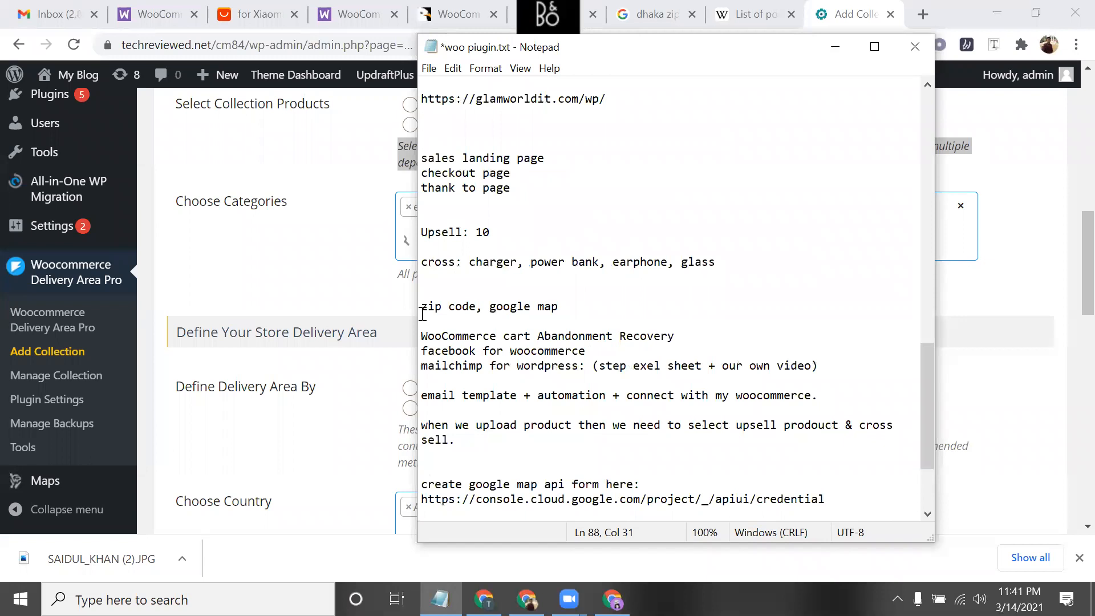
drag(580, 313, 415, 233)
key(Delete)
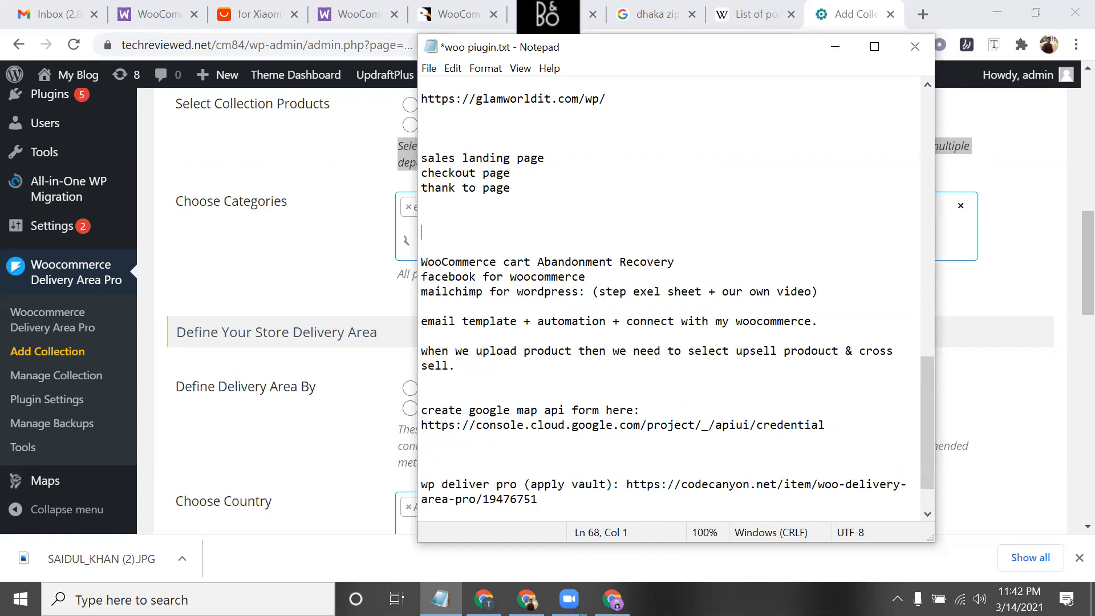
key(Return)
key(Return)
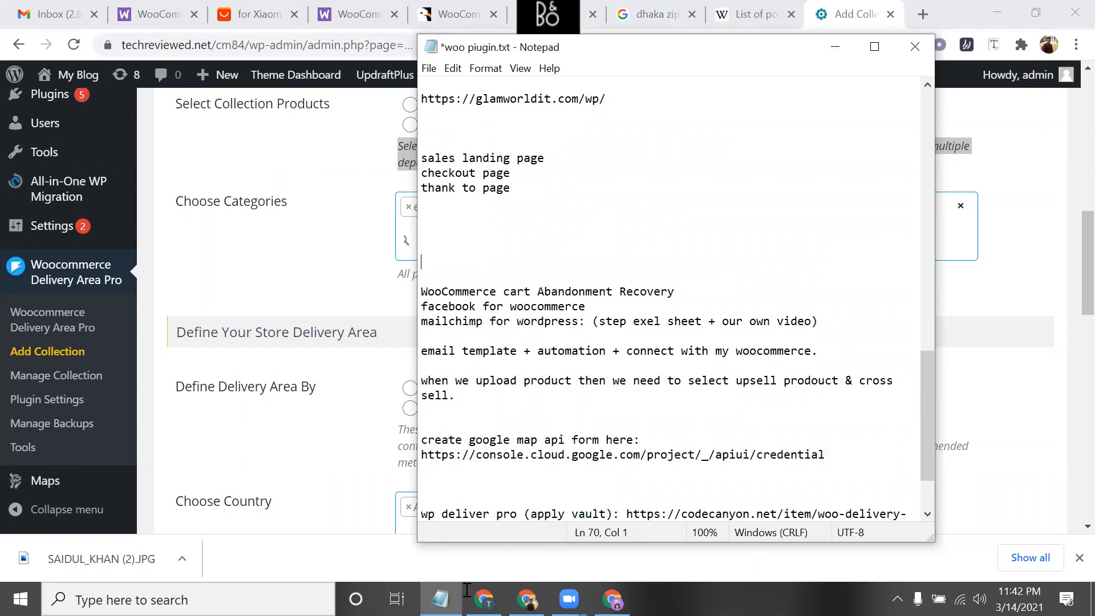
- Review the earlier notes on product pricing plugins, including uni cpo builder, woocommerce product addons and woocommerce dynamic pricing
scroll(487, 267, up, 16)
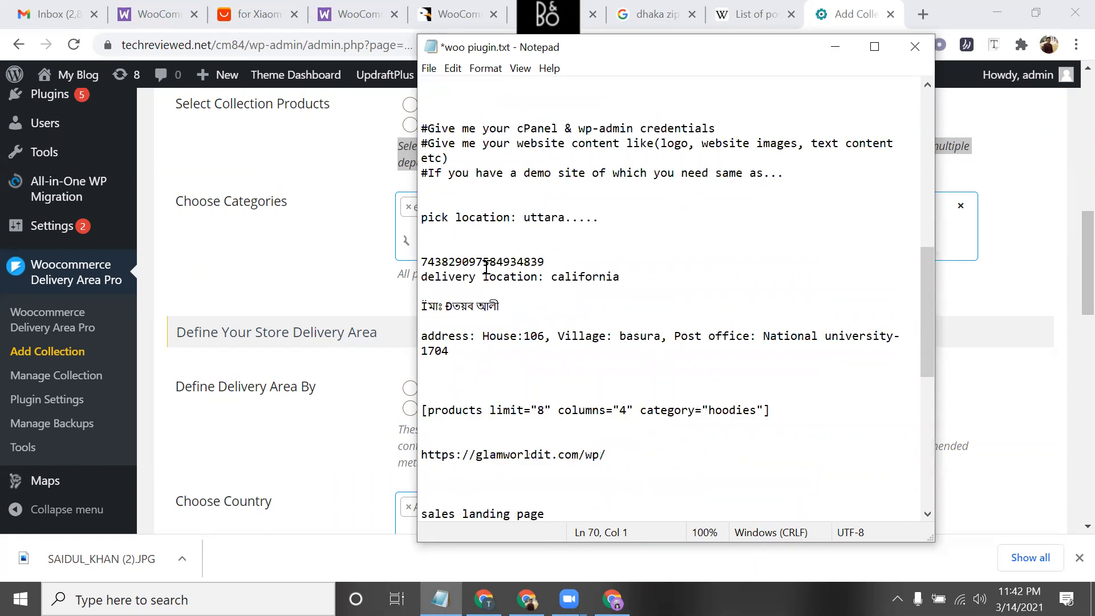
drag(507, 295, 429, 261)
click(533, 261)
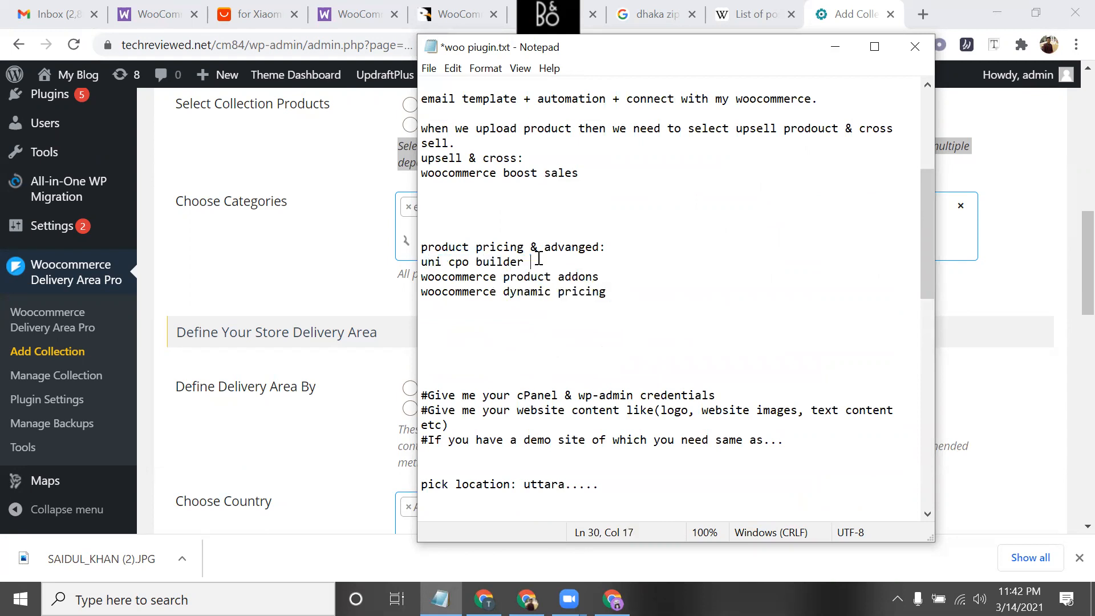
drag(533, 261, 411, 262)
drag(636, 293, 420, 277)
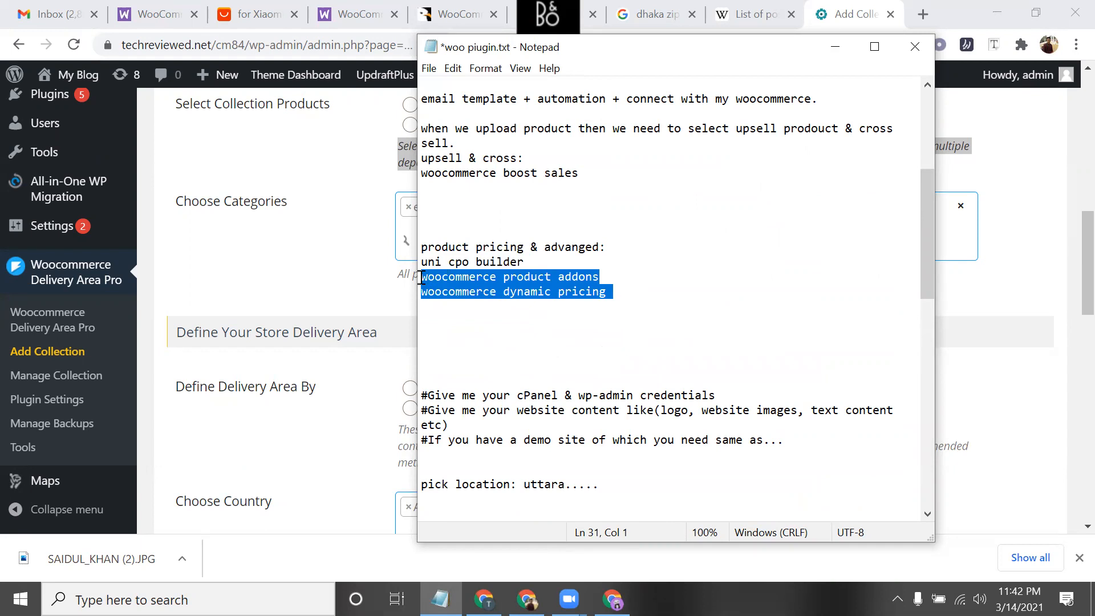
- Switch to the Add Collection page in Chrome, check the polygon drawing section at its end, and return to the Notepad notes
click(834, 48)
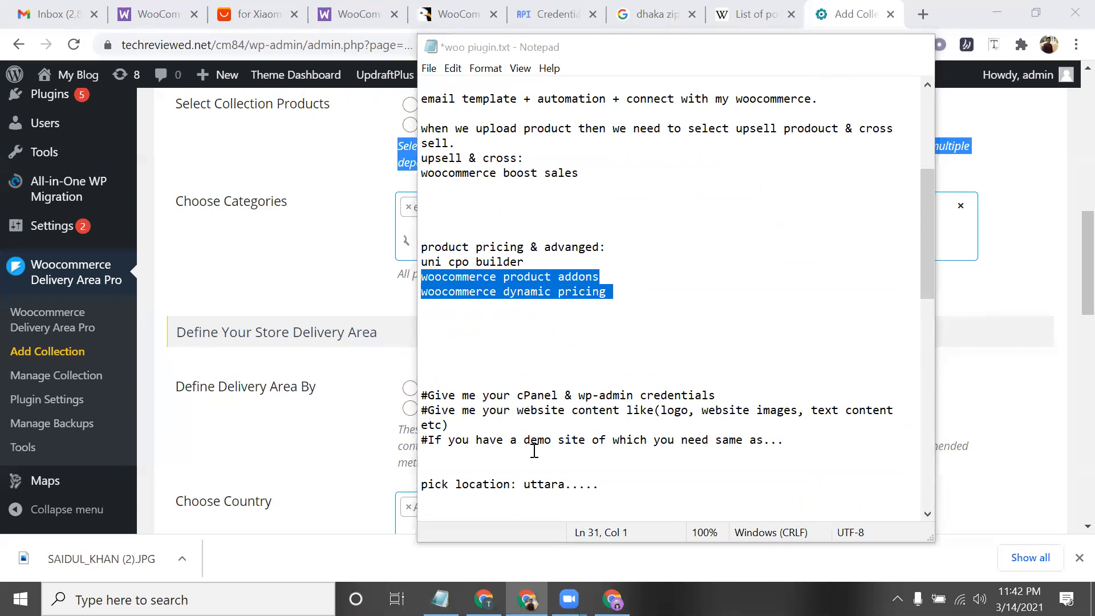
scroll(533, 453, down, 10)
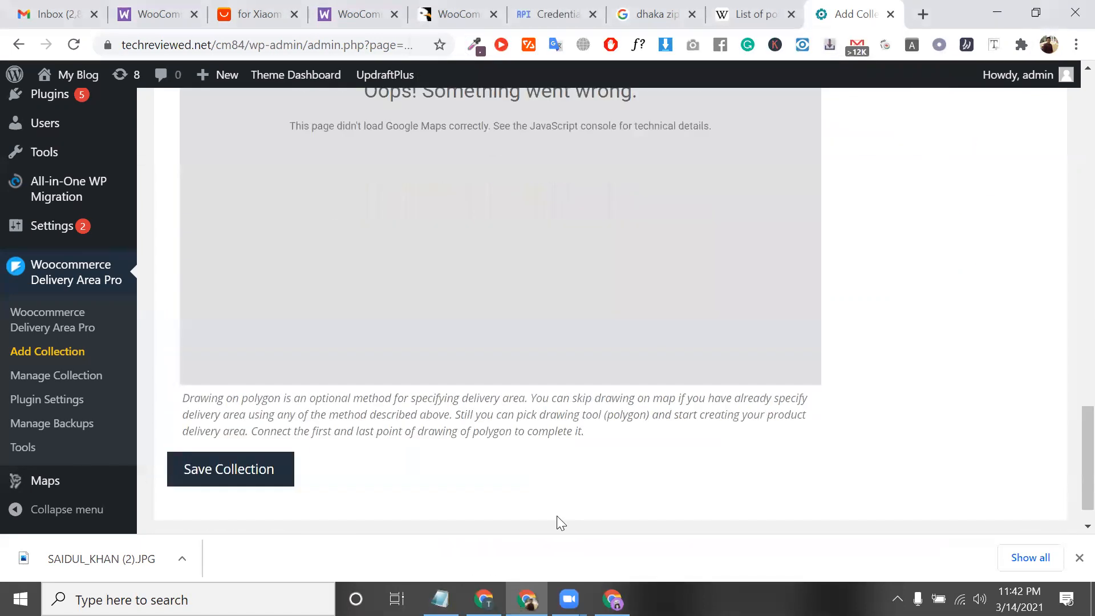
key(alt+Tab)
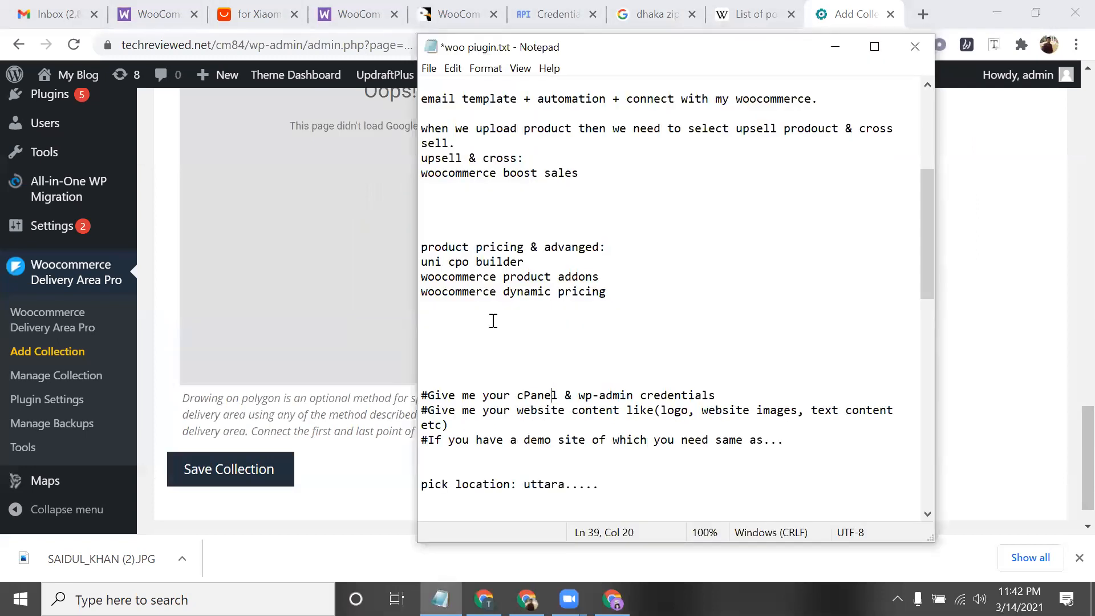
- Examine the task notes on the plugin link, upsell and cross sell products, and the email template, automation and WooCommerce connection
scroll(491, 365, down, 8)
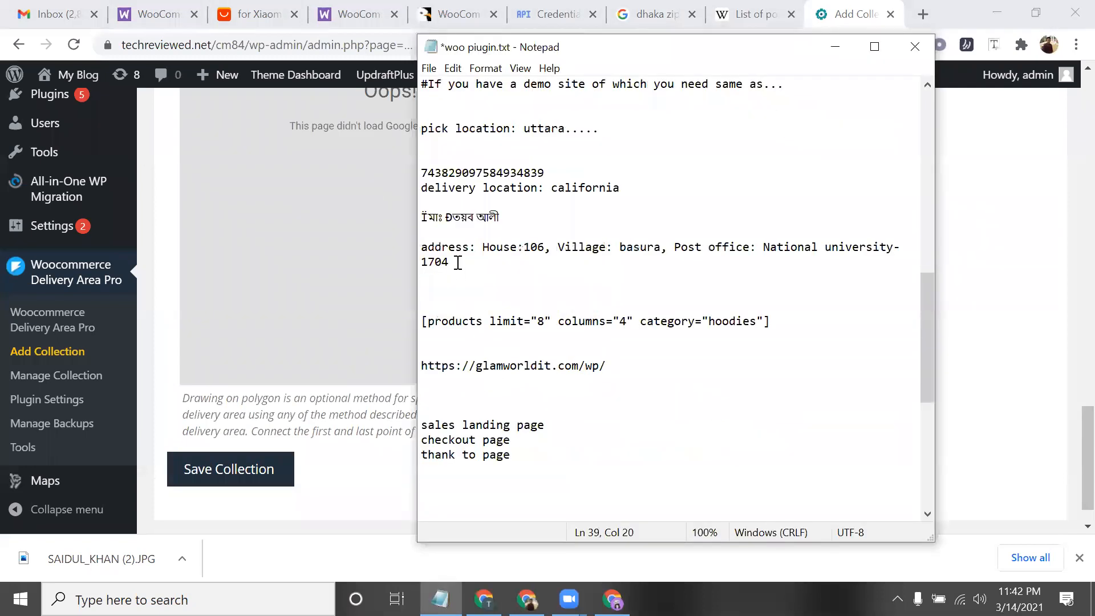
scroll(458, 262, down, 8)
drag(421, 201, 701, 468)
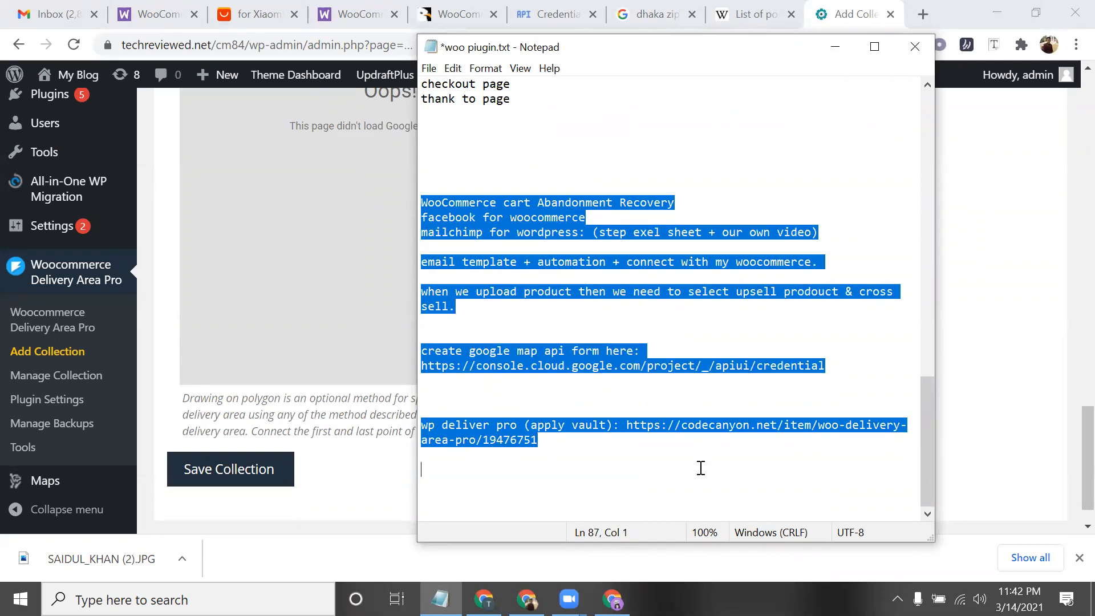
drag(626, 425, 651, 448)
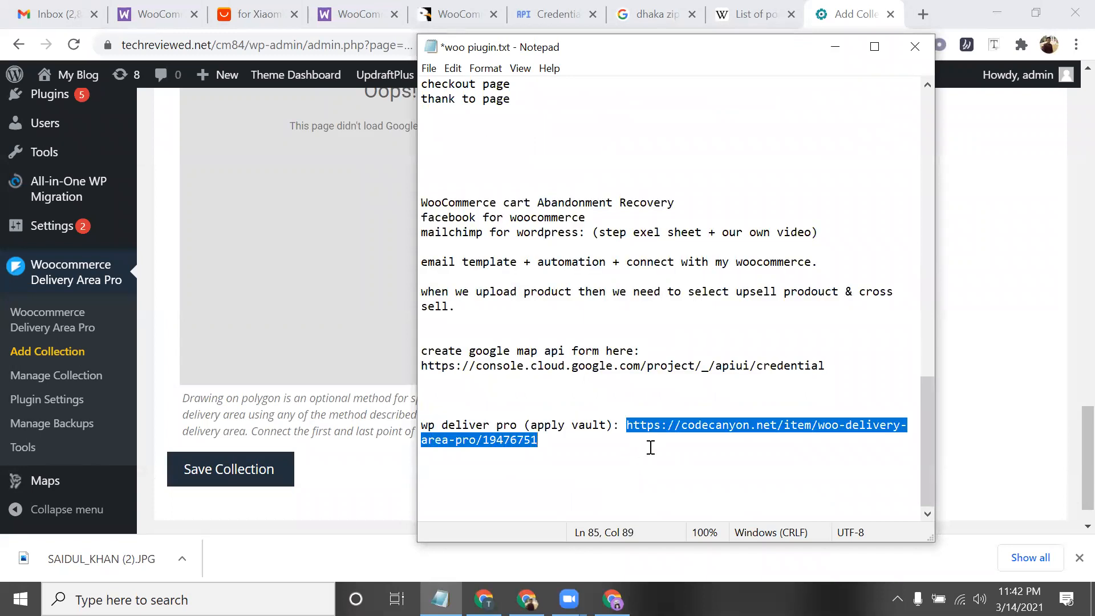
click(530, 366)
drag(722, 291, 843, 300)
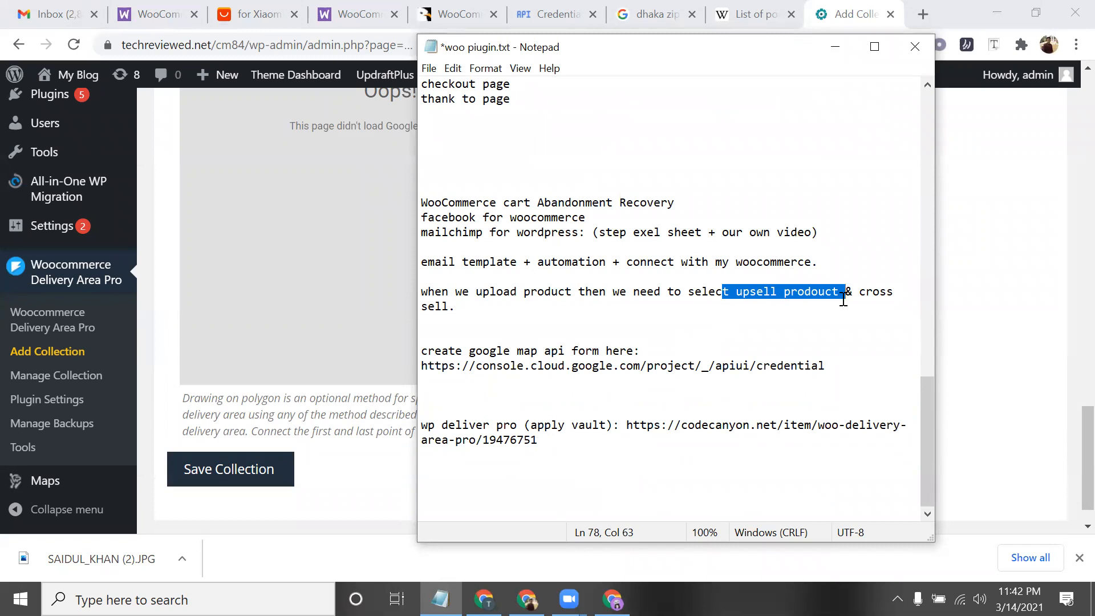
click(652, 272)
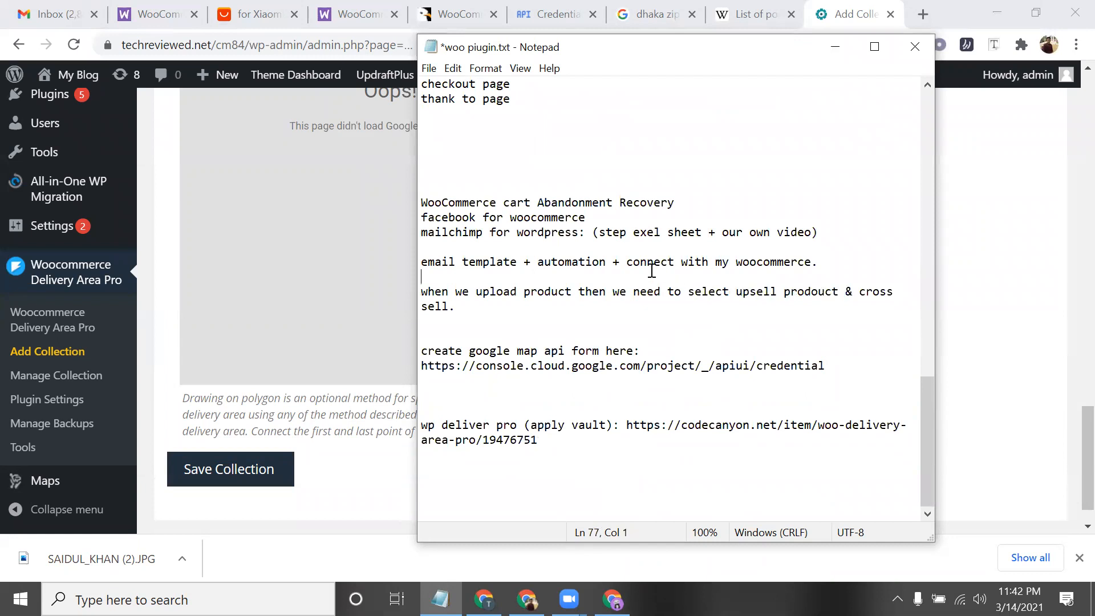
click(605, 262)
drag(826, 258, 409, 263)
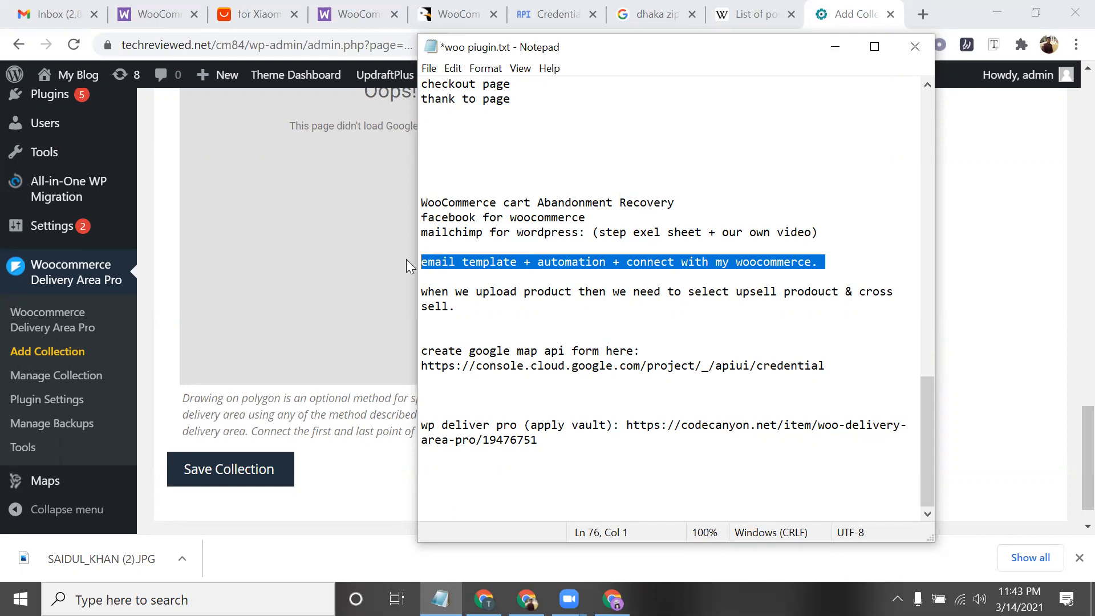
click(821, 262)
drag(821, 262, 430, 256)
click(841, 238)
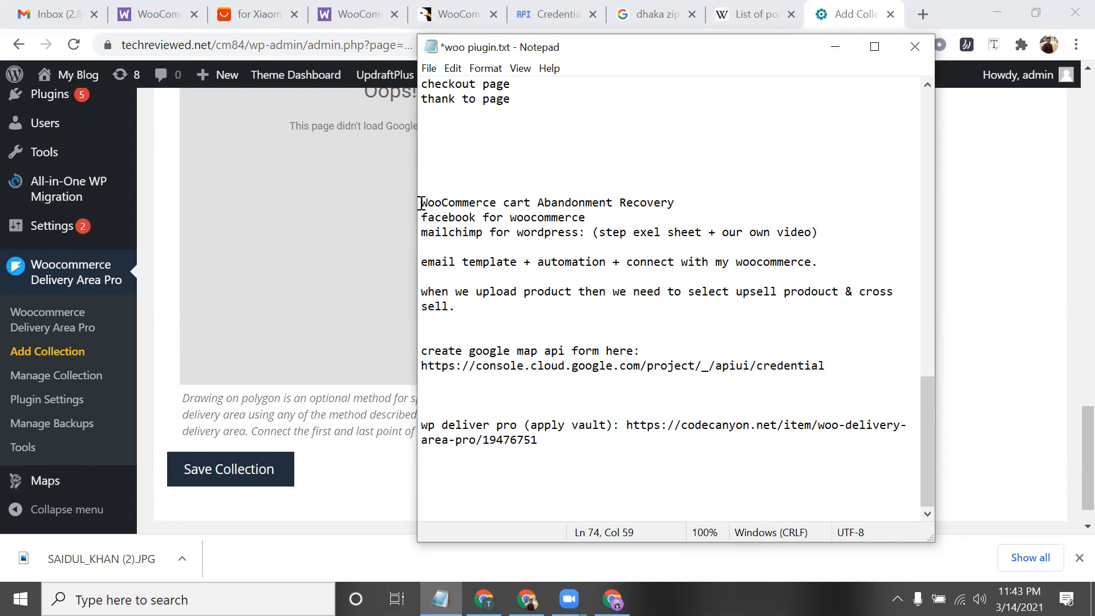
- Select the whole task block from "WooCommerce cart Abandonment Recovery" through the wp deliver pro link
drag(423, 204, 404, 234)
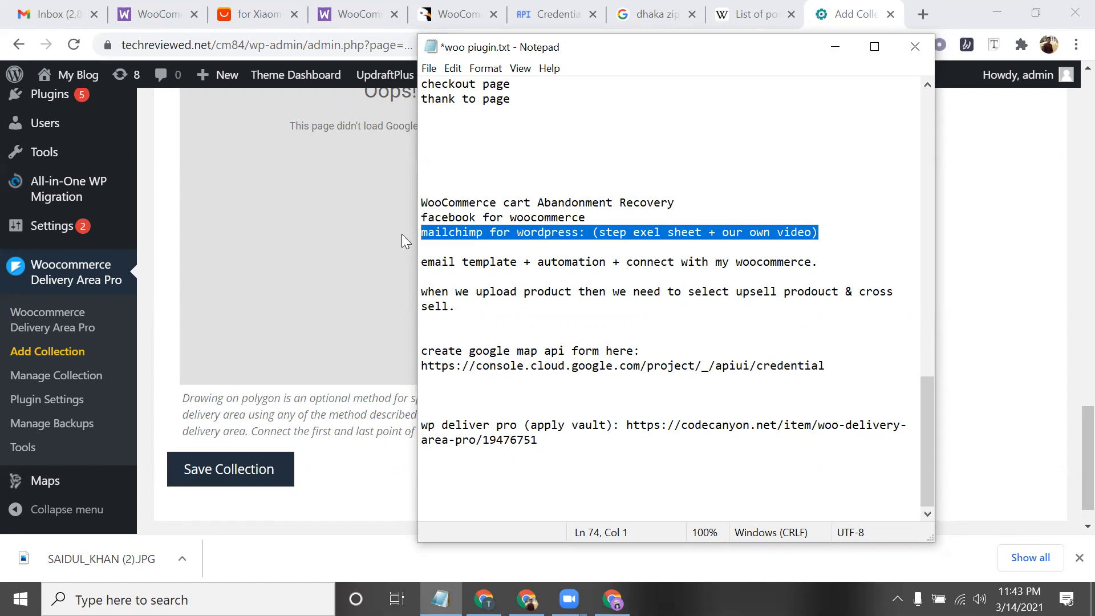
click(421, 203)
shift+click(646, 426)
shift+click(659, 453)
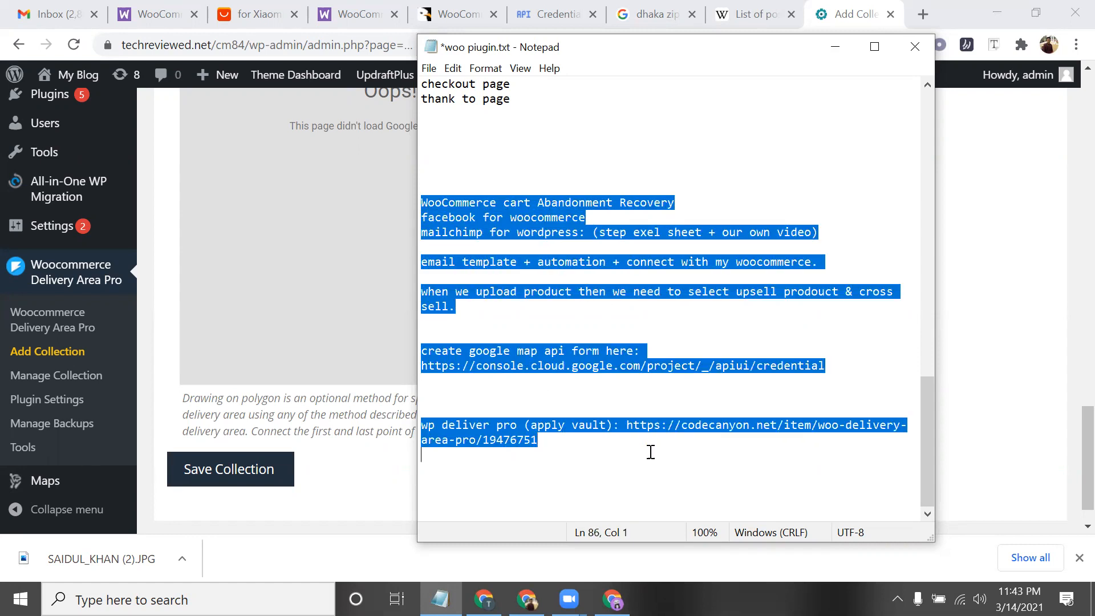